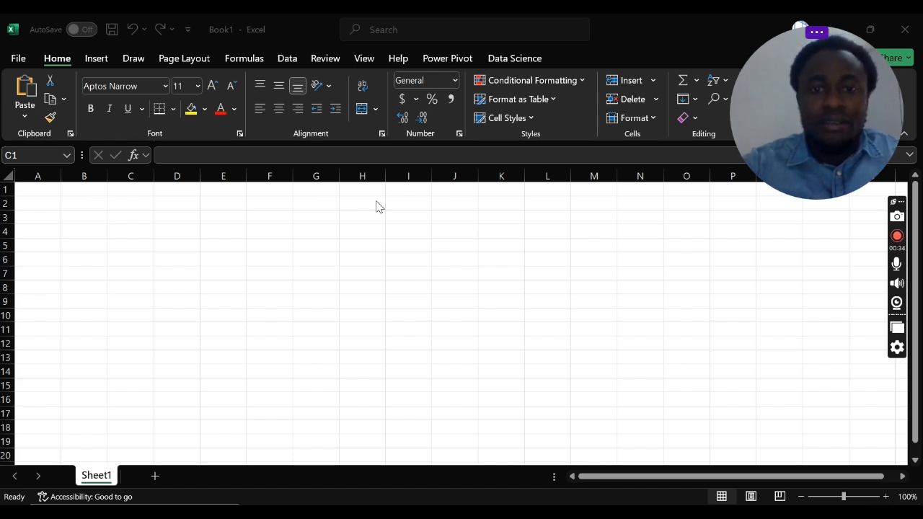
{"action": "left_click", "coordinate": [274, 237]}
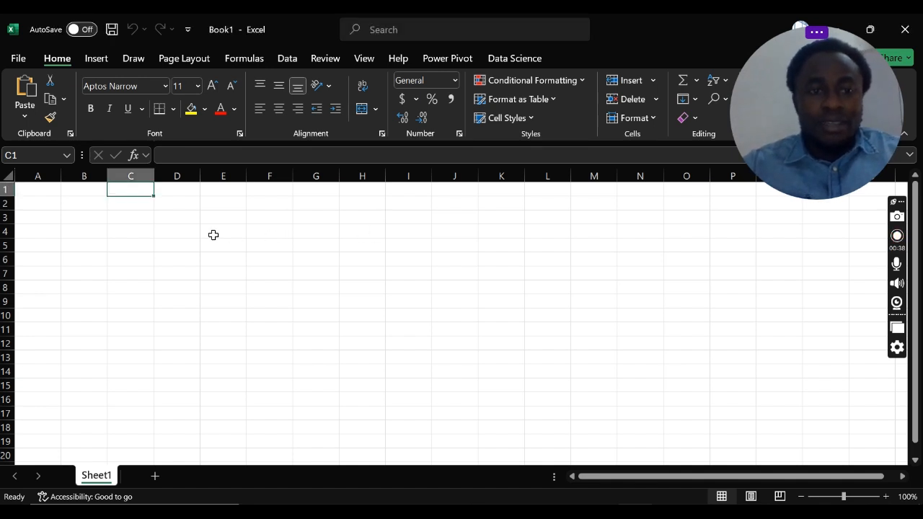
{"action": "left_click", "coordinate": [121, 241]}
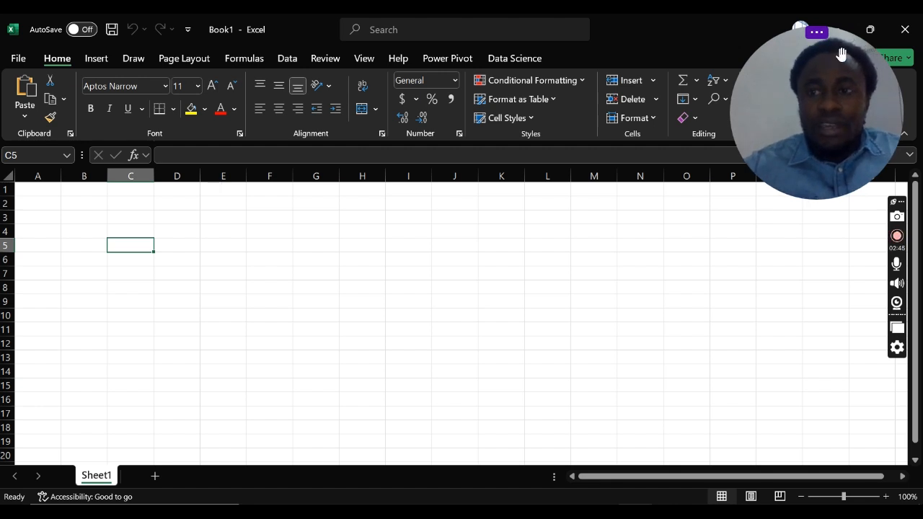
{"action": "mouse_move", "coordinate": [841, 54]}
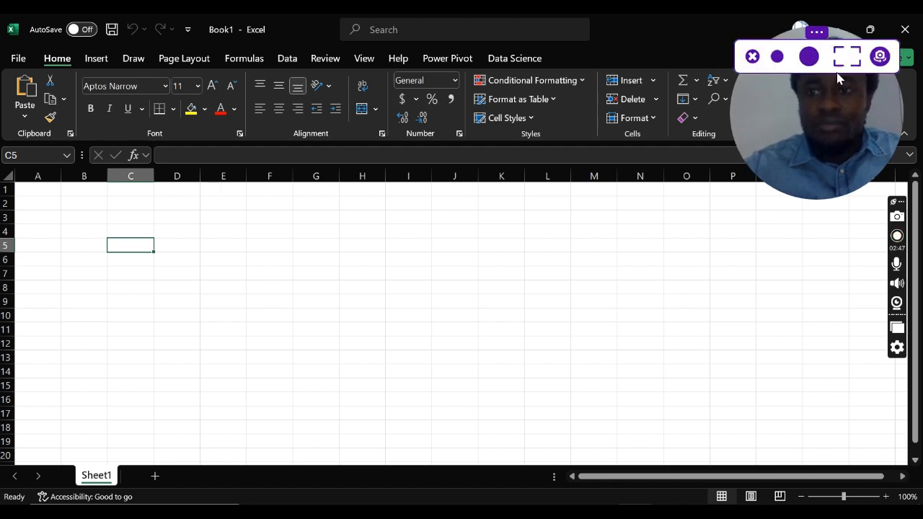
{"action": "left_click", "coordinate": [754, 60]}
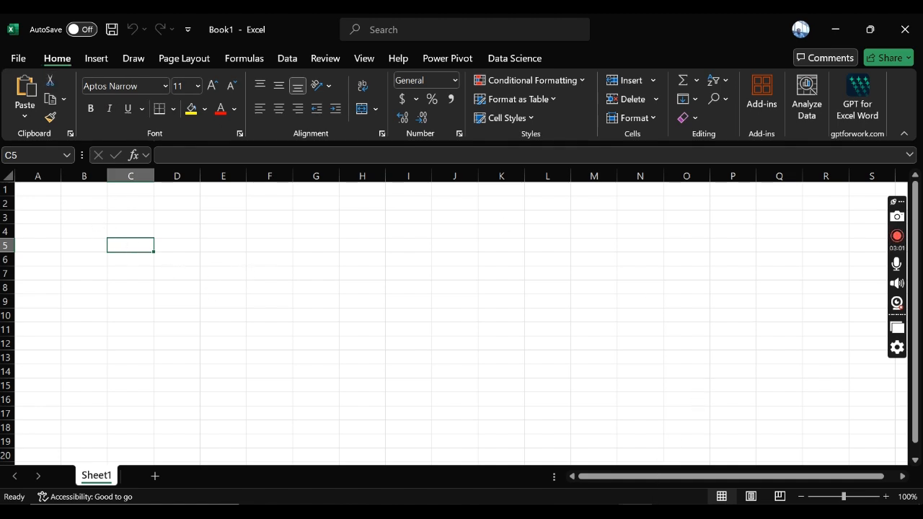
Step: Switch to the browser and read the MTA NYCT Customer Engagement Statistics description, noting the data's source and time period
{"action": "left_click", "coordinate": [641, 510]}
{"action": "left_click", "coordinate": [644, 496]}
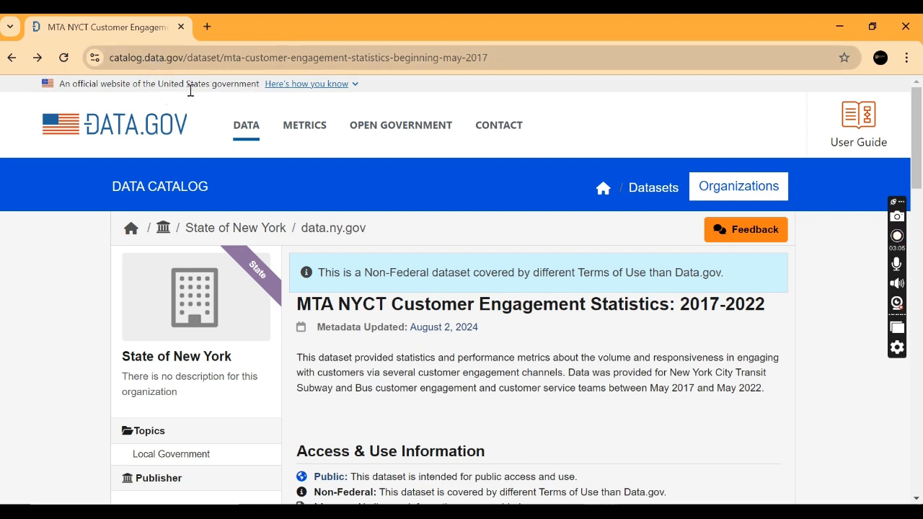
{"action": "scroll", "coordinate": [328, 260], "scroll_direction": "down", "scroll_amount": 1}
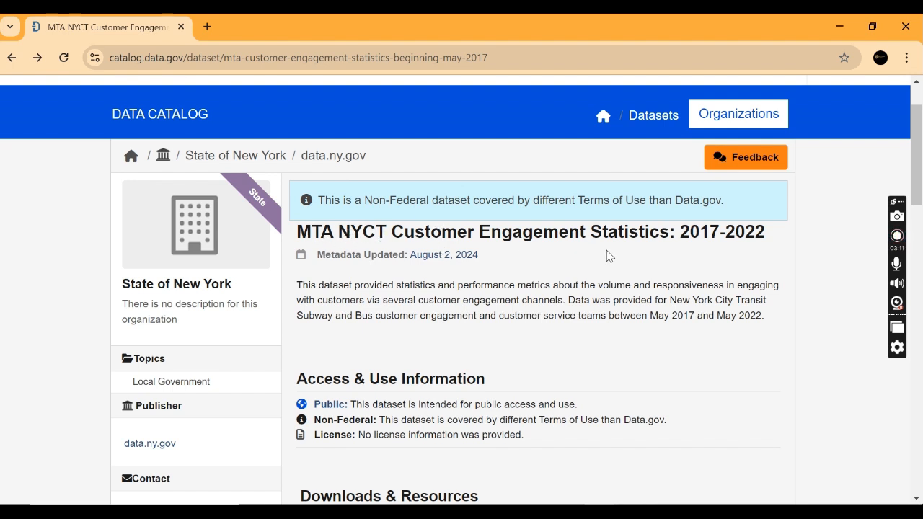
{"action": "scroll", "coordinate": [679, 290], "scroll_direction": "down", "scroll_amount": 1}
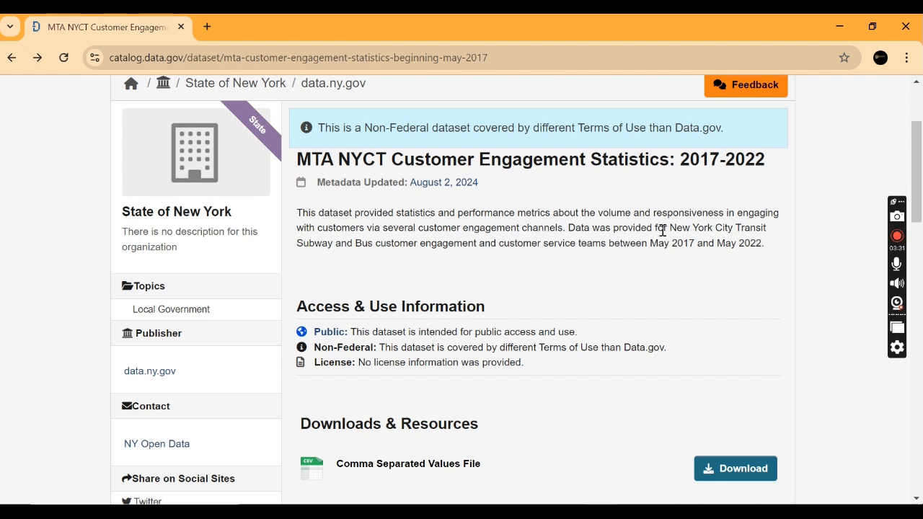
{"action": "left_click_drag", "start_coordinate": [663, 230], "coordinate": [717, 243]}
{"action": "left_click", "coordinate": [739, 227]}
{"action": "left_click_drag", "start_coordinate": [672, 228], "coordinate": [771, 232]}
{"action": "left_click", "coordinate": [331, 261]}
{"action": "left_click_drag", "start_coordinate": [356, 243], "coordinate": [374, 243]}
{"action": "left_click", "coordinate": [403, 287]}
{"action": "left_click_drag", "start_coordinate": [651, 242], "coordinate": [758, 239]}
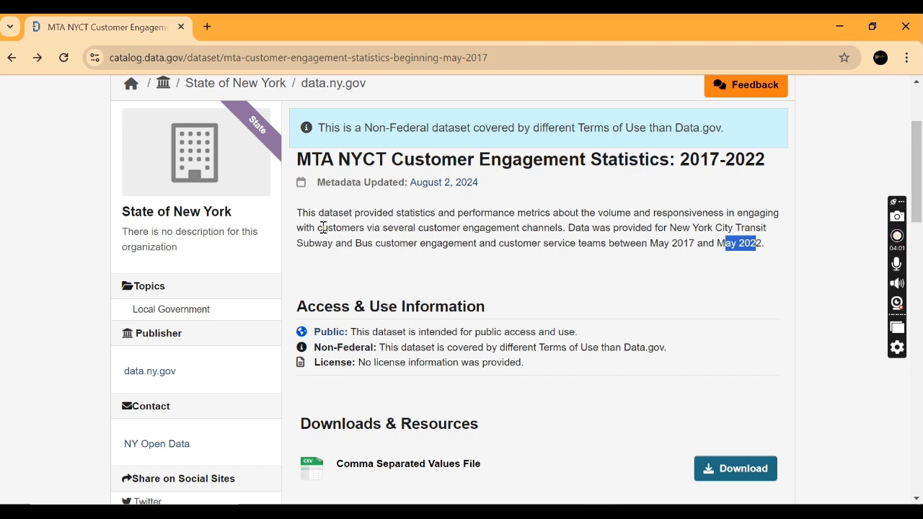
Step: Download the dataset's Comma Separated Values file and open it in Excel, turning off the possible data loss warning
{"action": "scroll", "coordinate": [414, 278], "scroll_direction": "down", "scroll_amount": 2}
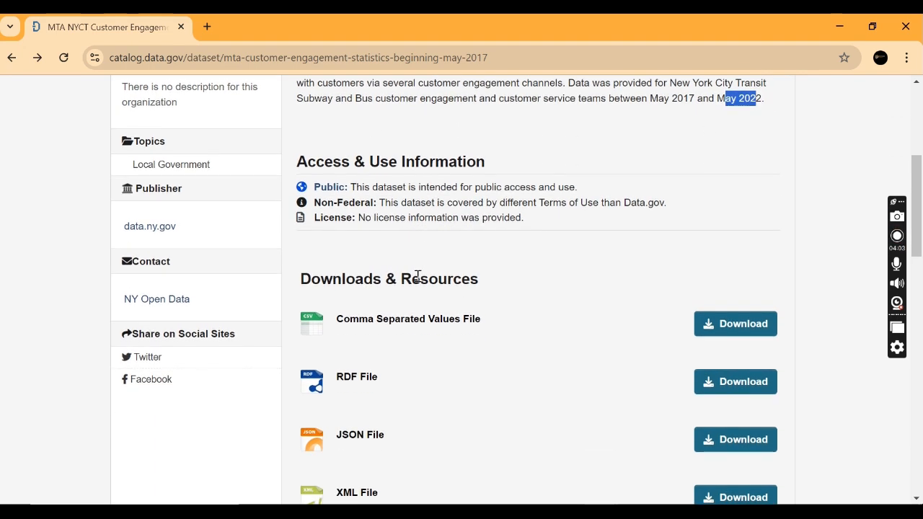
{"action": "scroll", "coordinate": [417, 277], "scroll_direction": "up", "scroll_amount": 1}
{"action": "scroll", "coordinate": [418, 277], "scroll_direction": "up", "scroll_amount": 1}
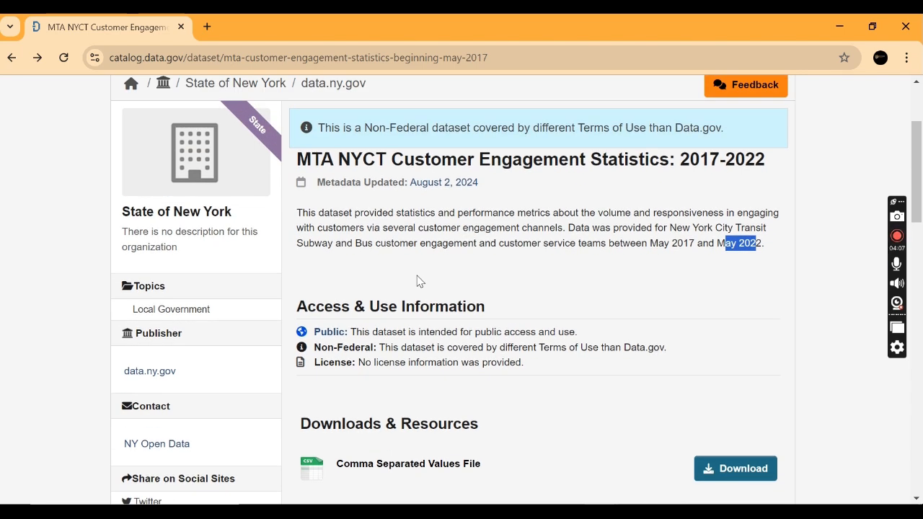
{"action": "scroll", "coordinate": [419, 279], "scroll_direction": "down", "scroll_amount": 2}
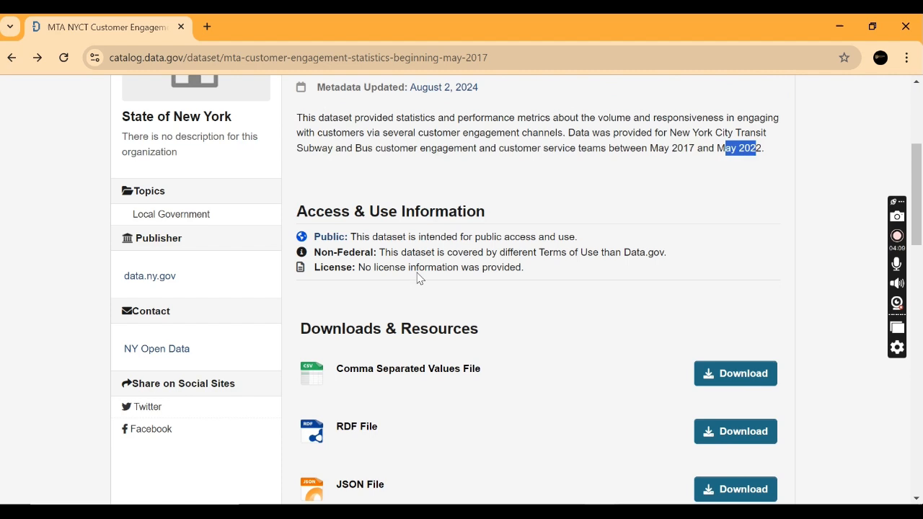
{"action": "scroll", "coordinate": [418, 275], "scroll_direction": "up", "scroll_amount": 1}
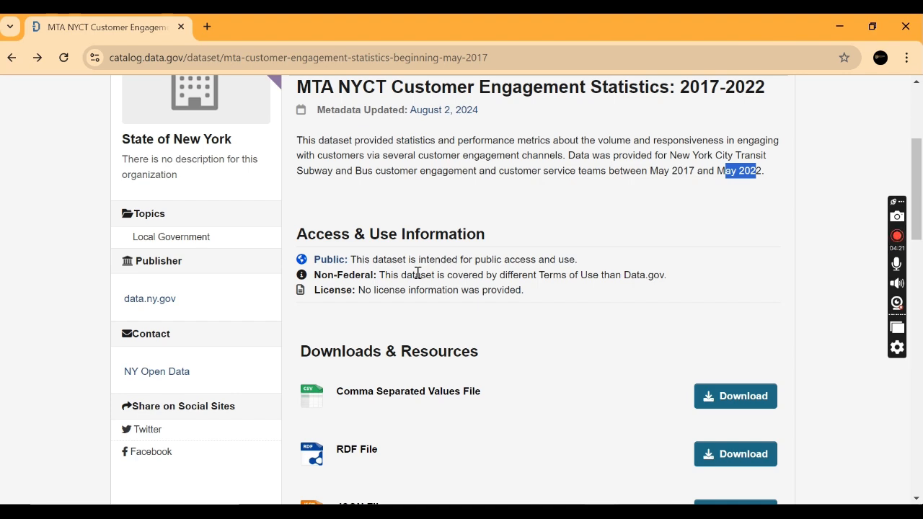
{"action": "scroll", "coordinate": [418, 275], "scroll_direction": "up", "scroll_amount": 1}
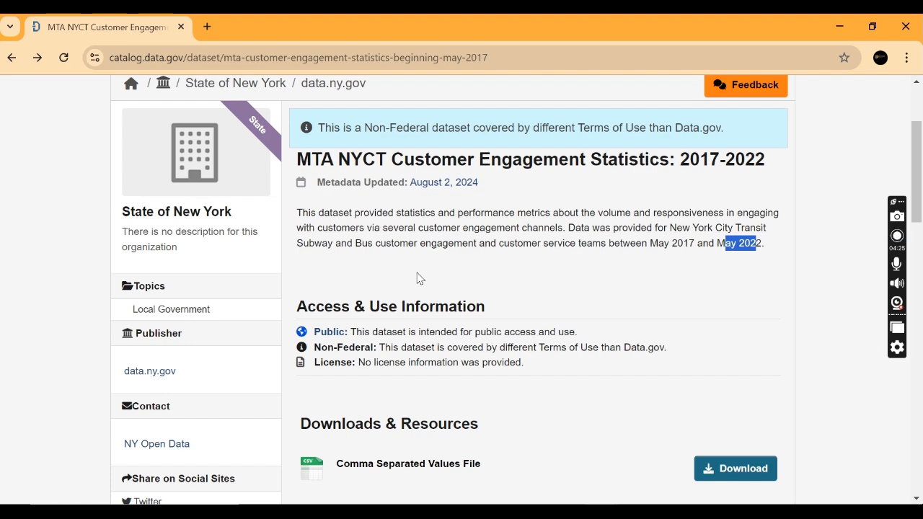
{"action": "scroll", "coordinate": [420, 278], "scroll_direction": "down", "scroll_amount": 1}
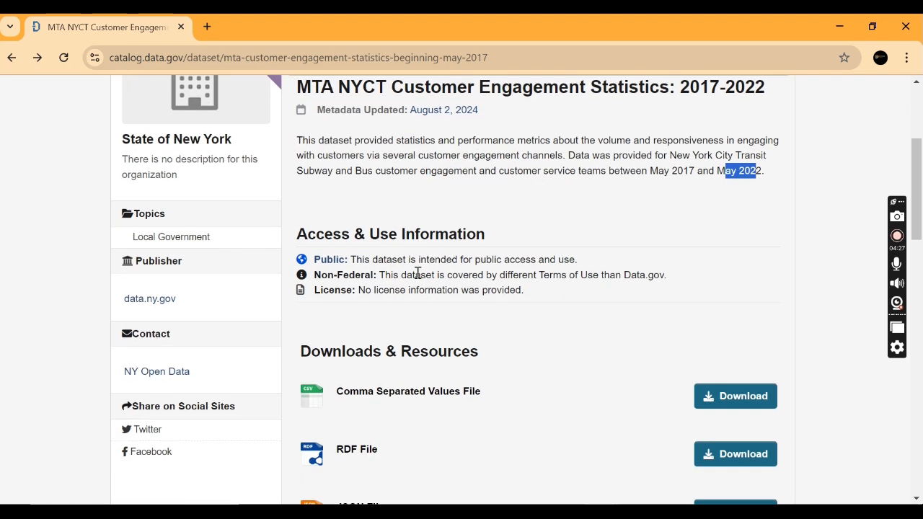
{"action": "scroll", "coordinate": [598, 375], "scroll_direction": "down", "scroll_amount": 2}
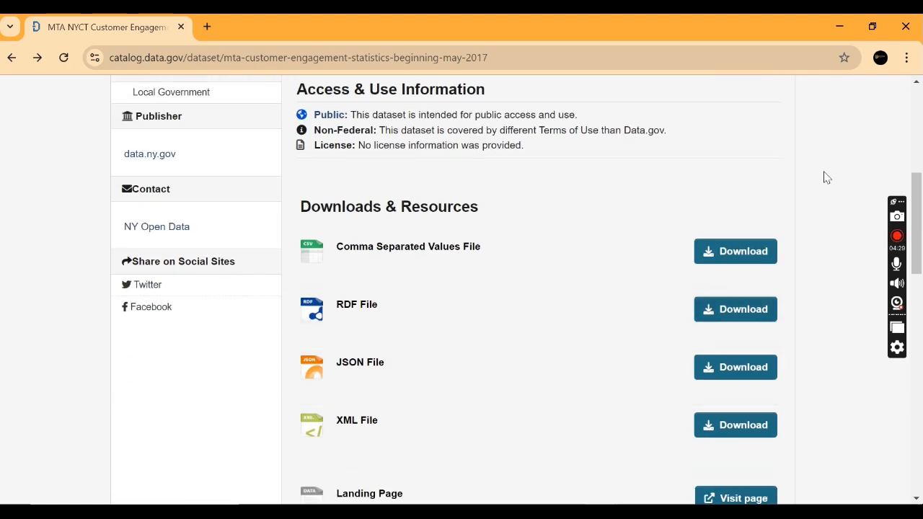
{"action": "left_click", "coordinate": [724, 257]}
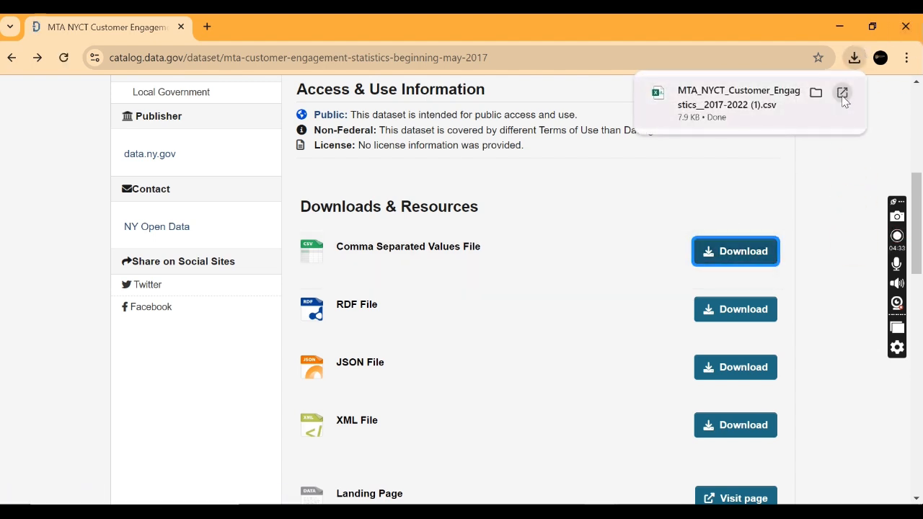
{"action": "left_click", "coordinate": [843, 94]}
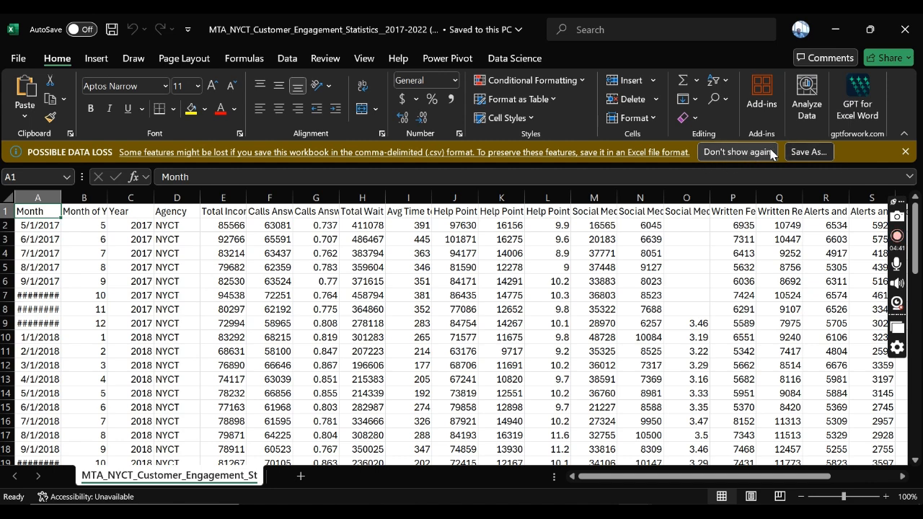
{"action": "left_click", "coordinate": [736, 152]}
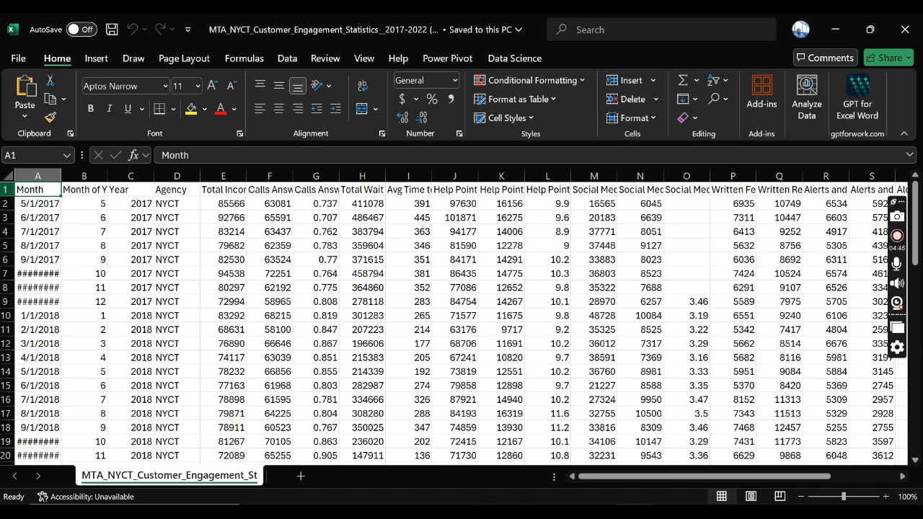
Step: Check how many columns and rows the dataset has, using the header row and the Month column
{"action": "left_click", "coordinate": [6, 190]}
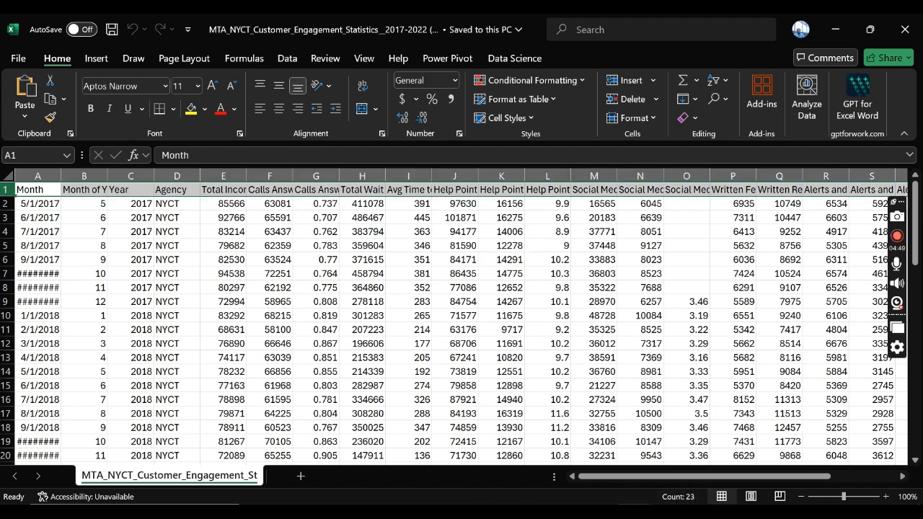
{"action": "left_click", "coordinate": [37, 175]}
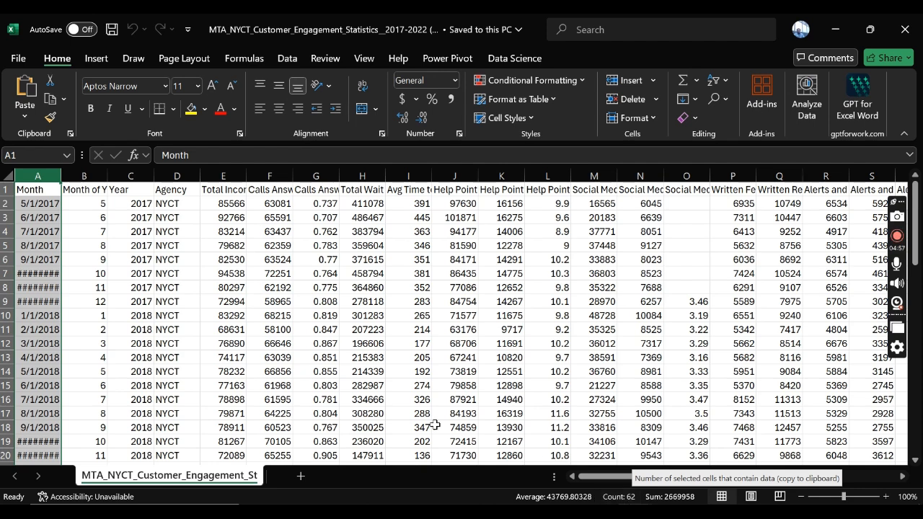
{"action": "left_click", "coordinate": [8, 189]}
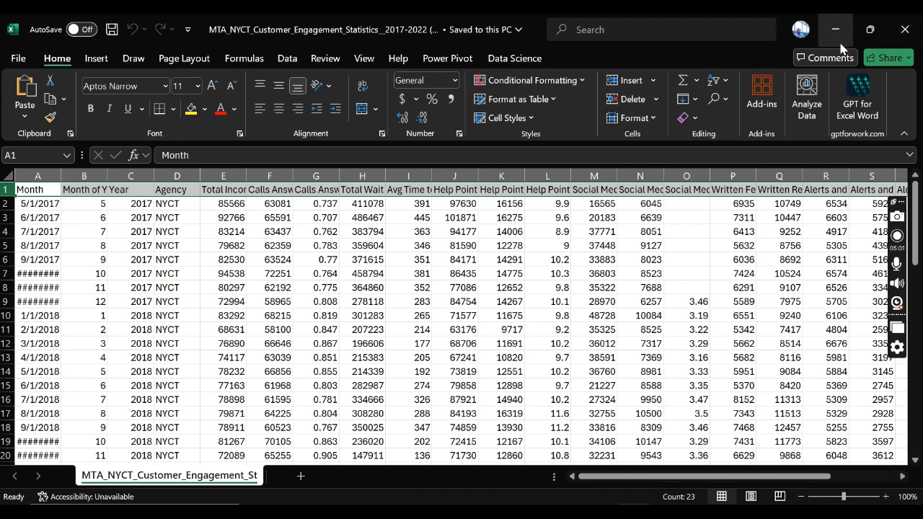
{"action": "left_click", "coordinate": [69, 187]}
{"action": "left_click", "coordinate": [175, 190]}
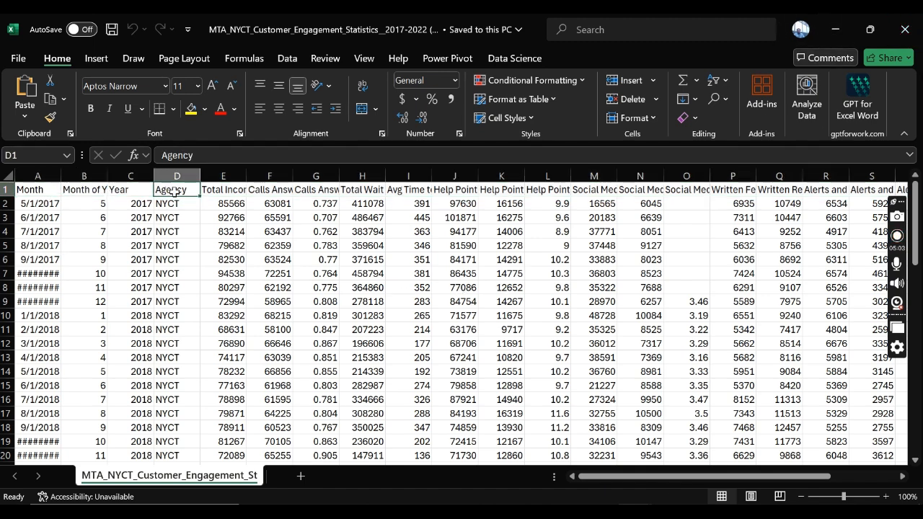
Step: Look through the dataset's columns from Month to the Alerts fields, checking their headers, values and blank cells
{"action": "left_click", "coordinate": [40, 176]}
{"action": "left_click_drag", "start_coordinate": [88, 183], "coordinate": [141, 180]}
{"action": "left_click", "coordinate": [177, 175]}
{"action": "left_click_drag", "start_coordinate": [223, 175], "coordinate": [713, 189]}
{"action": "left_click_drag", "start_coordinate": [645, 484], "coordinate": [773, 479]}
{"action": "left_click", "coordinate": [797, 326]}
{"action": "left_click", "coordinate": [799, 203]}
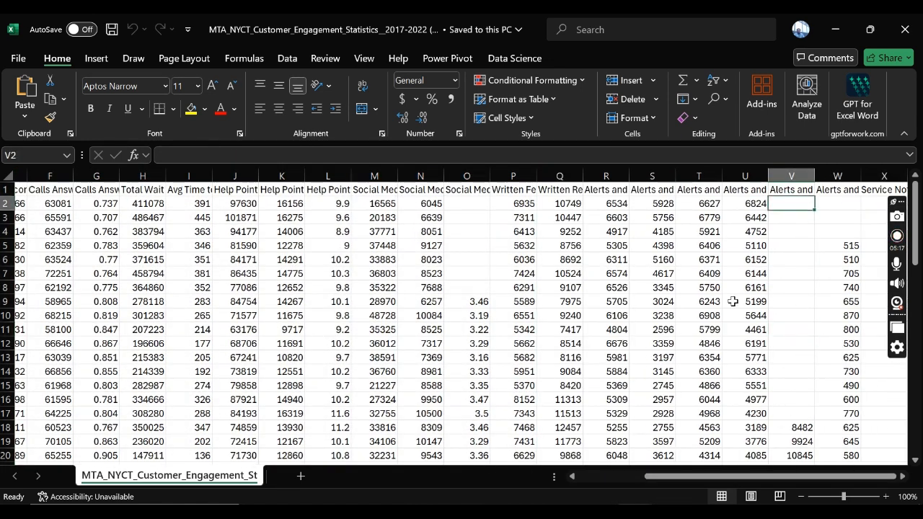
{"action": "left_click", "coordinate": [456, 285]}
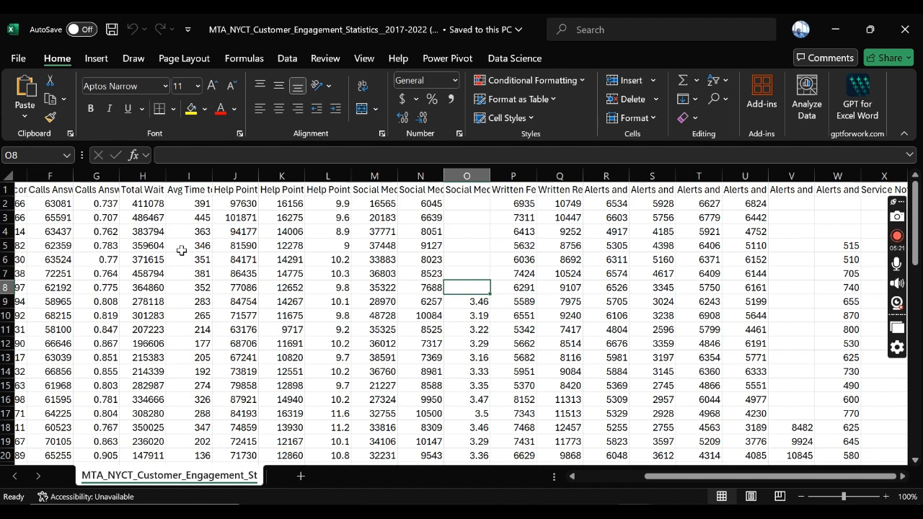
{"action": "left_click", "coordinate": [347, 193]}
{"action": "left_click", "coordinate": [377, 261]}
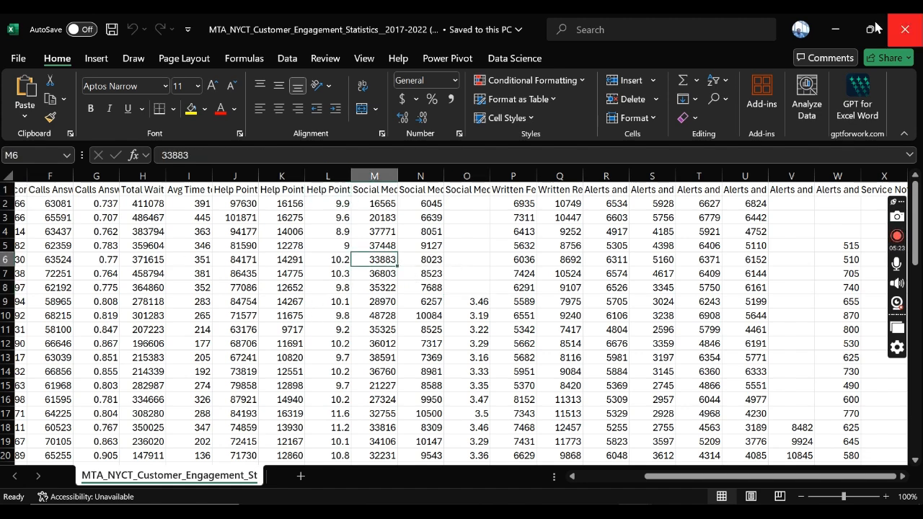
Step: Return to the dataset's catalog page in the browser and open its Landing Page on data.ny.gov
{"action": "key", "text": "alt+Tab"}
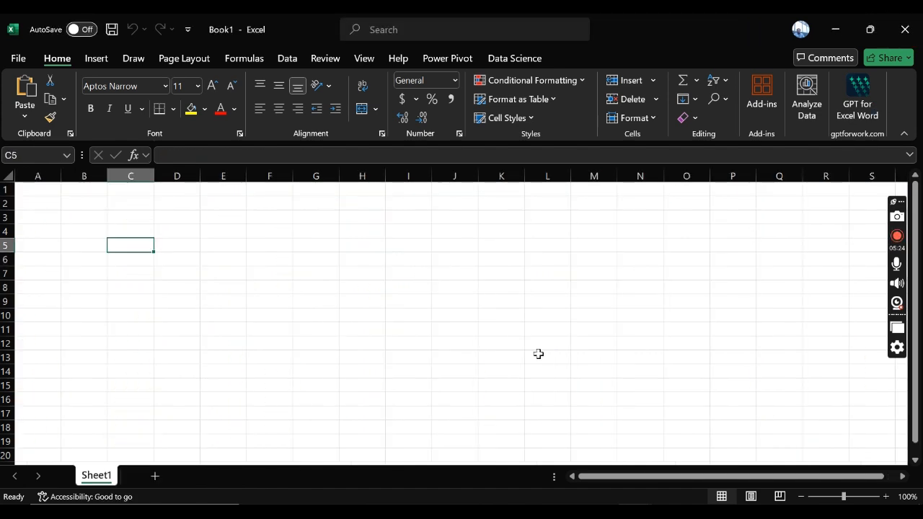
{"action": "left_click", "coordinate": [834, 35]}
{"action": "scroll", "coordinate": [552, 288], "scroll_direction": "down", "scroll_amount": 3}
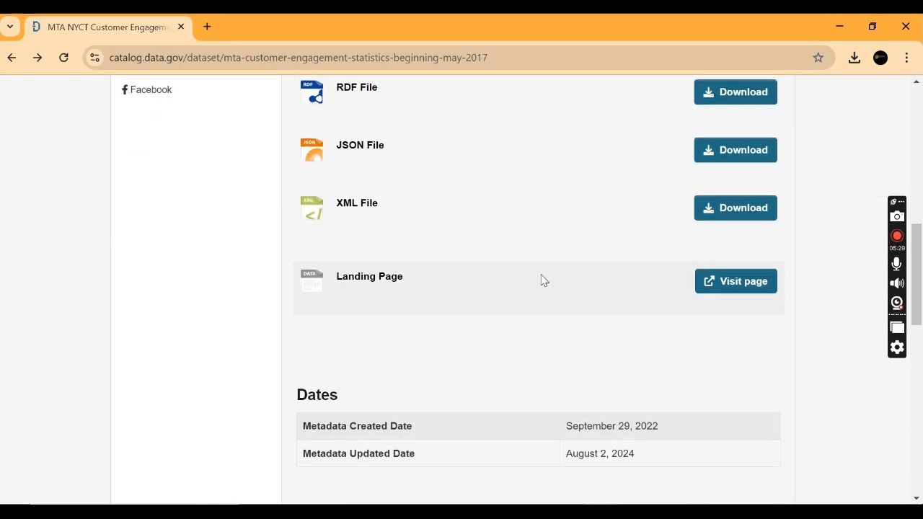
{"action": "scroll", "coordinate": [544, 281], "scroll_direction": "up", "scroll_amount": 10}
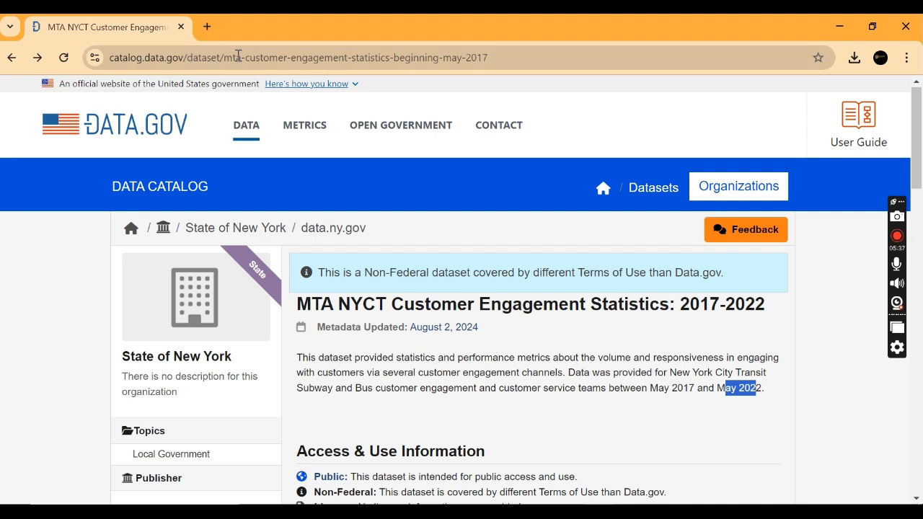
{"action": "scroll", "coordinate": [556, 188], "scroll_direction": "down", "scroll_amount": 1}
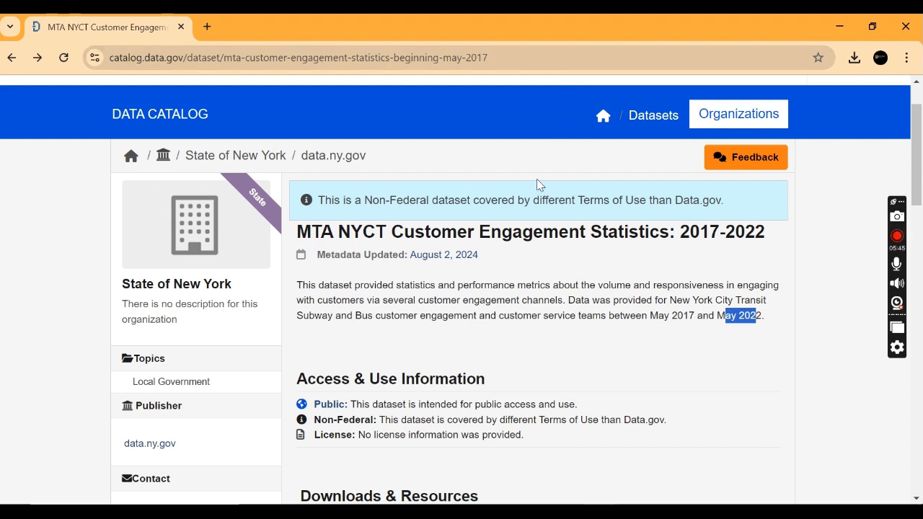
{"action": "scroll", "coordinate": [540, 182], "scroll_direction": "down", "scroll_amount": 4}
{"action": "scroll", "coordinate": [548, 188], "scroll_direction": "down", "scroll_amount": 4}
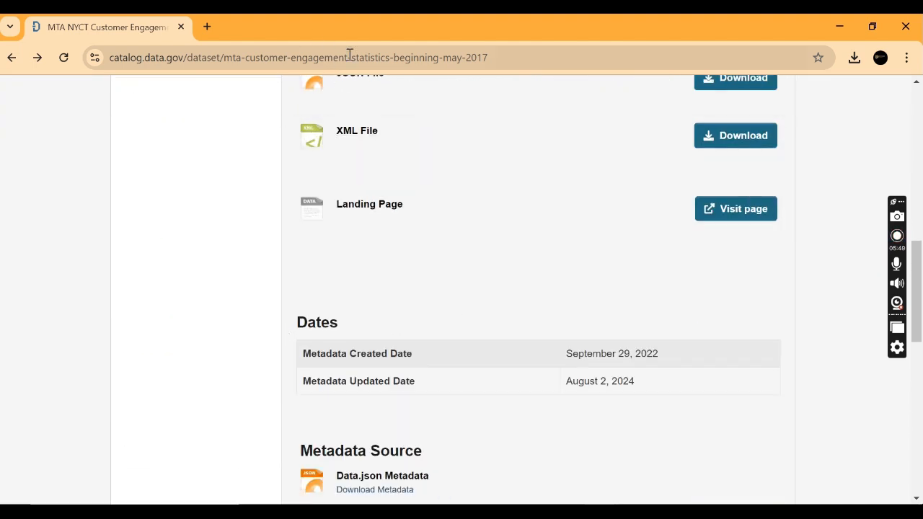
{"action": "left_click", "coordinate": [747, 210]}
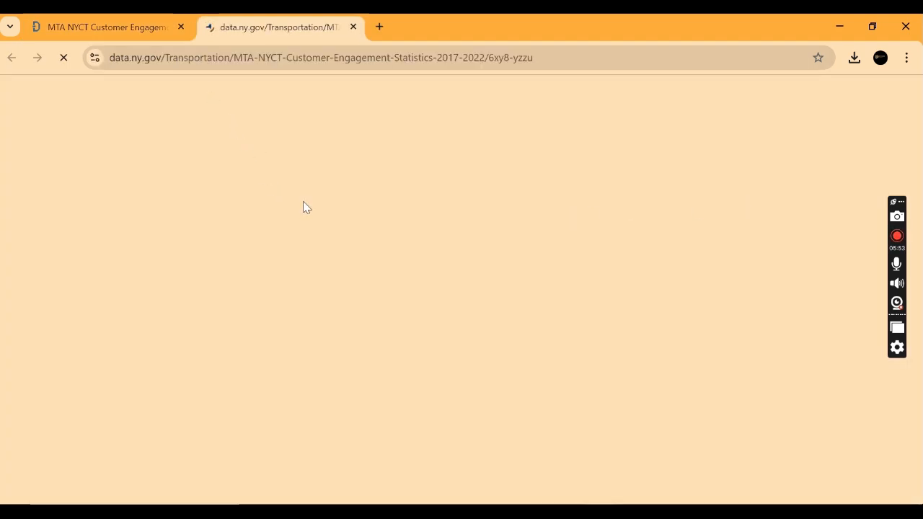
Step: Look through the dataset's About page, covering its summary, attachments, topics, licensing and row and column information
{"action": "scroll", "coordinate": [303, 207], "scroll_direction": "down", "scroll_amount": 2}
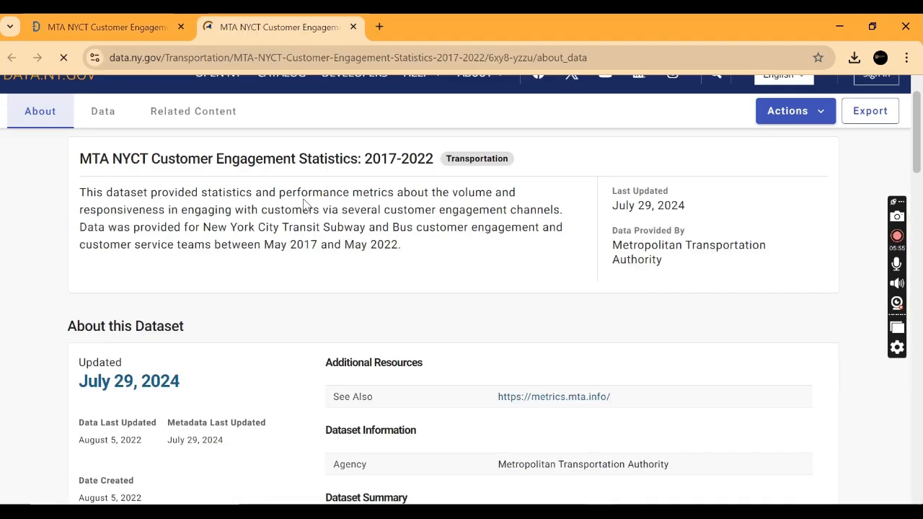
{"action": "scroll", "coordinate": [303, 208], "scroll_direction": "down", "scroll_amount": 7}
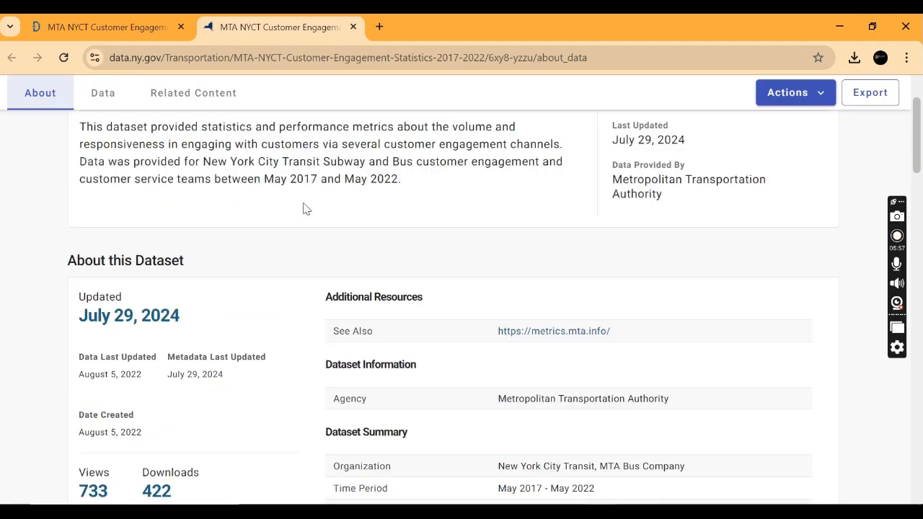
{"action": "scroll", "coordinate": [303, 207], "scroll_direction": "up", "scroll_amount": 2}
{"action": "scroll", "coordinate": [302, 207], "scroll_direction": "down", "scroll_amount": 6}
{"action": "scroll", "coordinate": [299, 208], "scroll_direction": "up", "scroll_amount": 6}
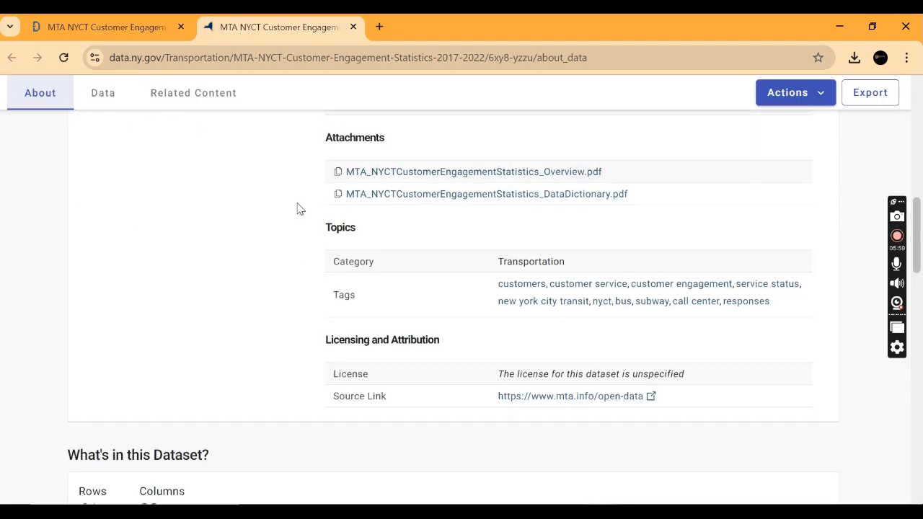
{"action": "scroll", "coordinate": [295, 207], "scroll_direction": "up", "scroll_amount": 4}
{"action": "scroll", "coordinate": [295, 208], "scroll_direction": "down", "scroll_amount": 2}
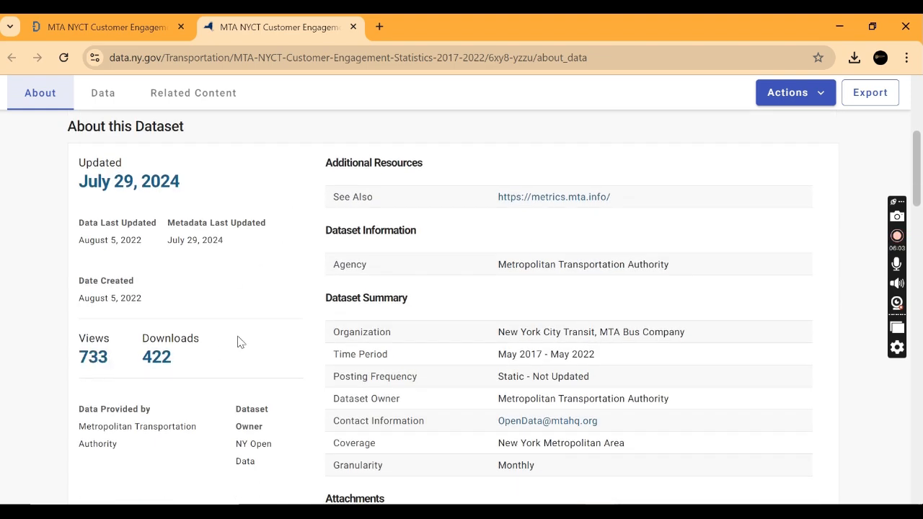
{"action": "scroll", "coordinate": [241, 341], "scroll_direction": "down", "scroll_amount": 1}
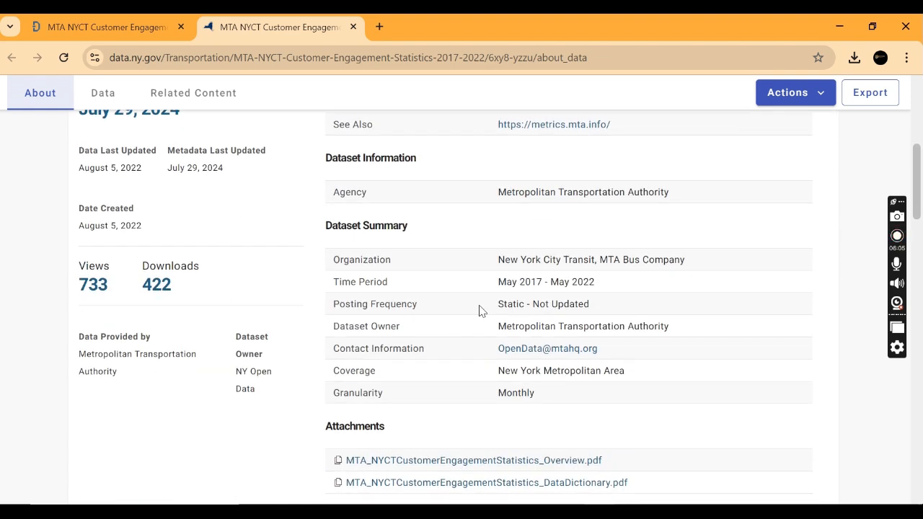
{"action": "scroll", "coordinate": [712, 230], "scroll_direction": "down", "scroll_amount": 6}
{"action": "scroll", "coordinate": [711, 228], "scroll_direction": "up", "scroll_amount": 2}
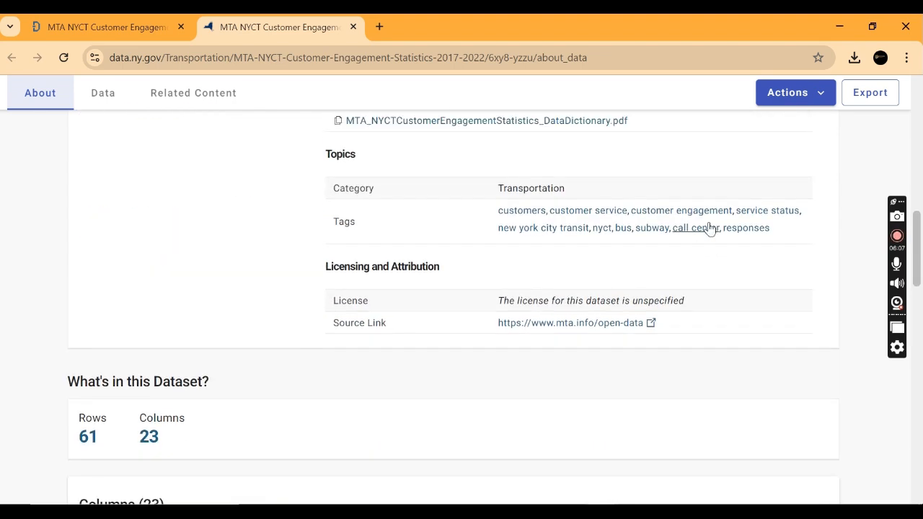
{"action": "scroll", "coordinate": [507, 289], "scroll_direction": "up", "scroll_amount": 2}
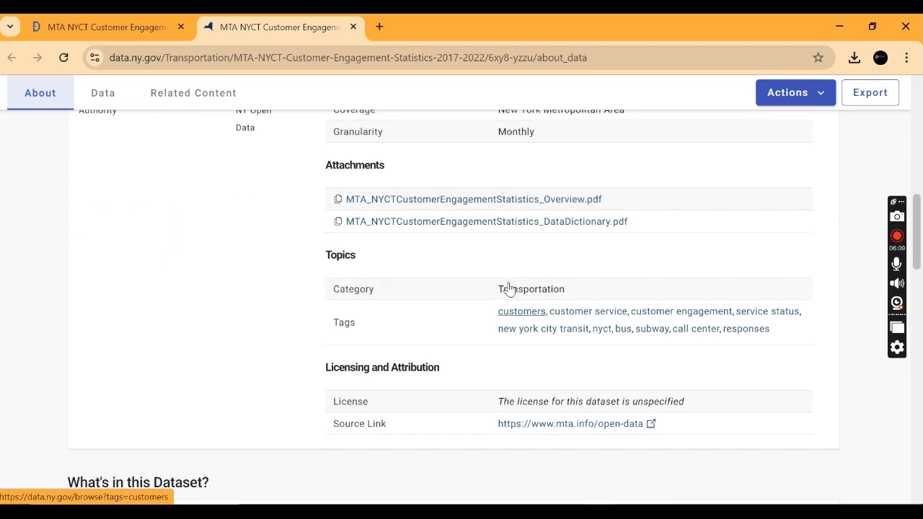
{"action": "scroll", "coordinate": [512, 285], "scroll_direction": "down", "scroll_amount": 2}
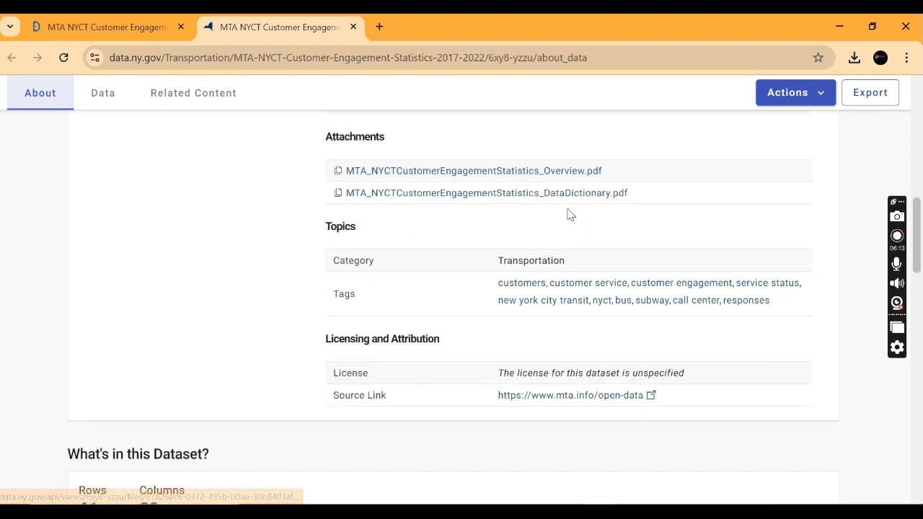
Step: Download the MTA_NYCTCustomerEngagementStatistics_Overview.pdf attachment, open it and skim both of its pages
{"action": "left_click", "coordinate": [496, 173]}
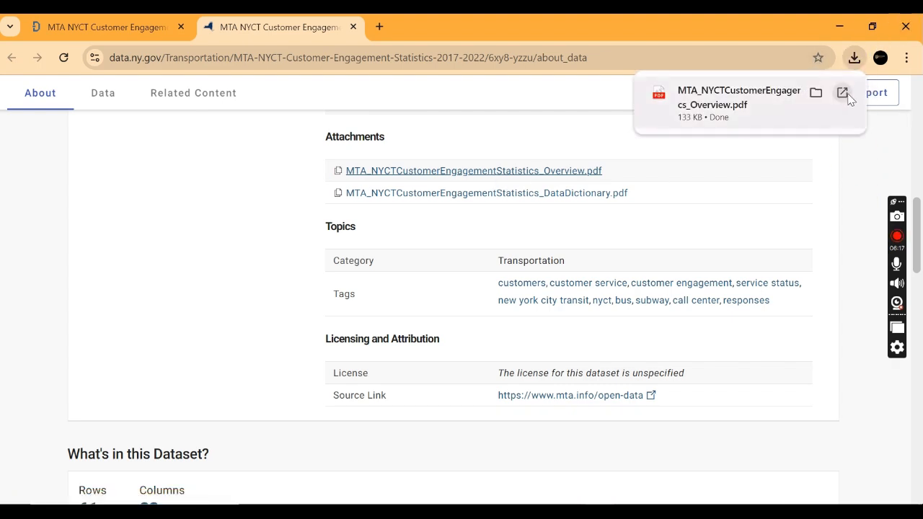
{"action": "left_click", "coordinate": [844, 95]}
{"action": "scroll", "coordinate": [574, 319], "scroll_direction": "down", "scroll_amount": 8}
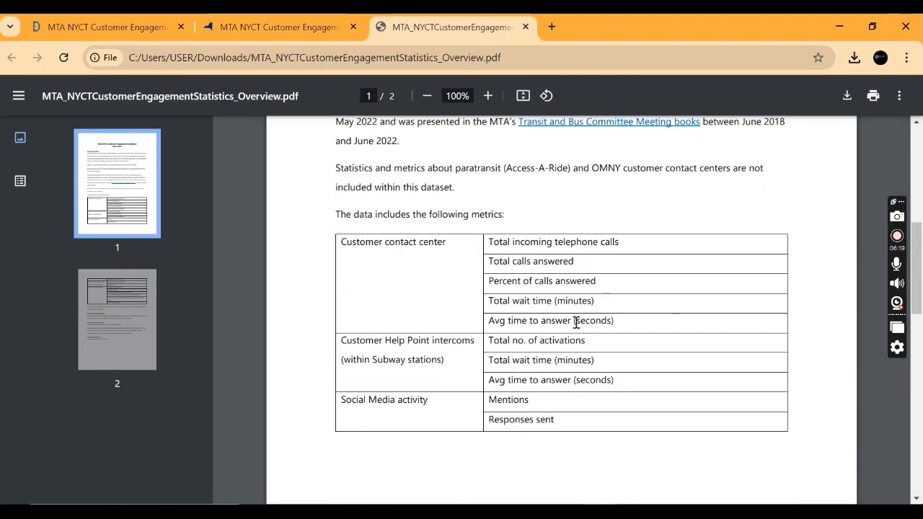
{"action": "scroll", "coordinate": [575, 322], "scroll_direction": "up", "scroll_amount": 3}
{"action": "scroll", "coordinate": [575, 321], "scroll_direction": "down", "scroll_amount": 10}
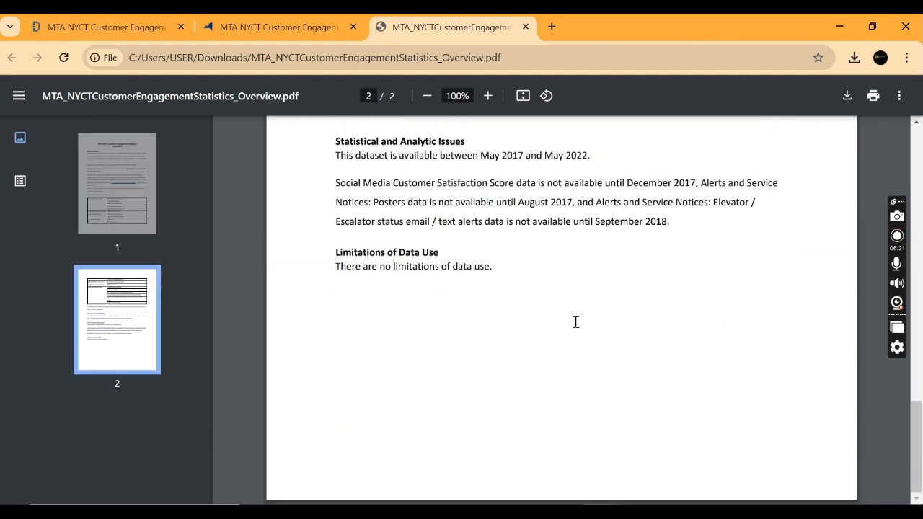
{"action": "scroll", "coordinate": [575, 327], "scroll_direction": "up", "scroll_amount": 3}
Step: Return to the dataset page, download the MTA_NYCTCustomerEngagementStatistics_DataDictionary.pdf attachment and open it
{"action": "left_click", "coordinate": [306, 30]}
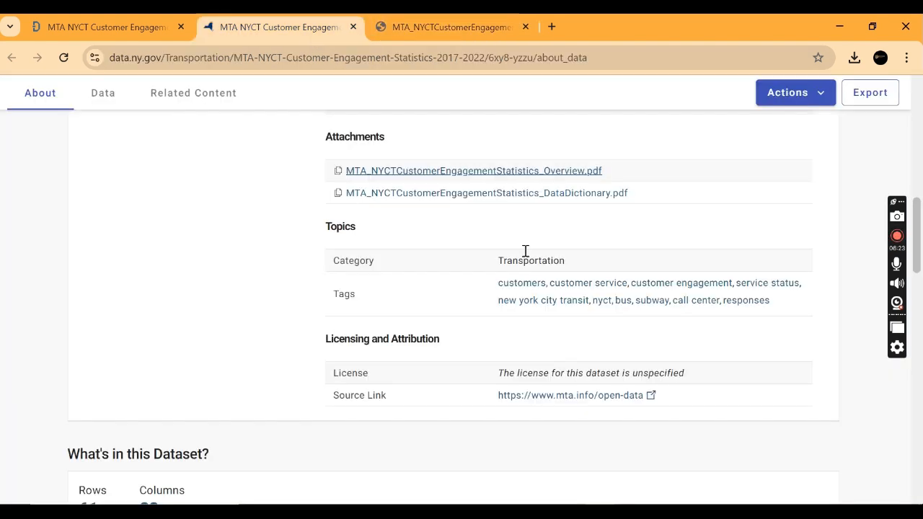
{"action": "left_click", "coordinate": [531, 194]}
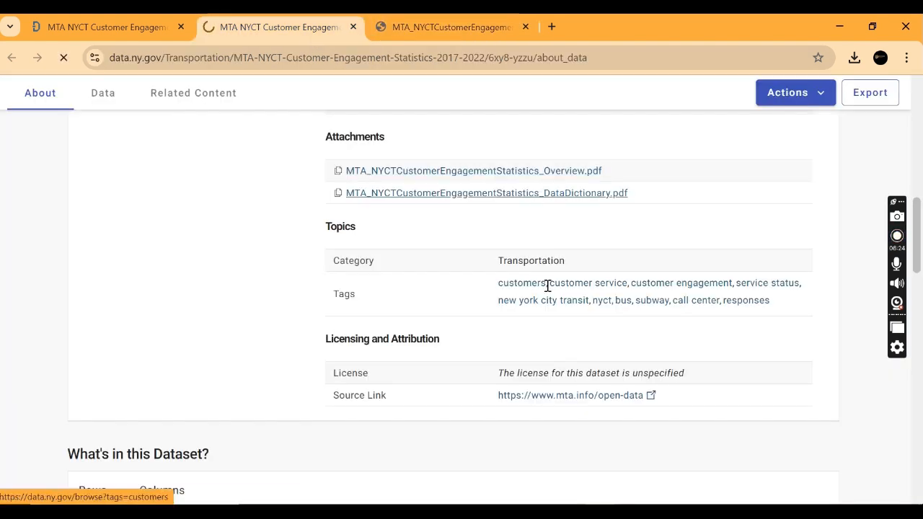
{"action": "left_click", "coordinate": [854, 58]}
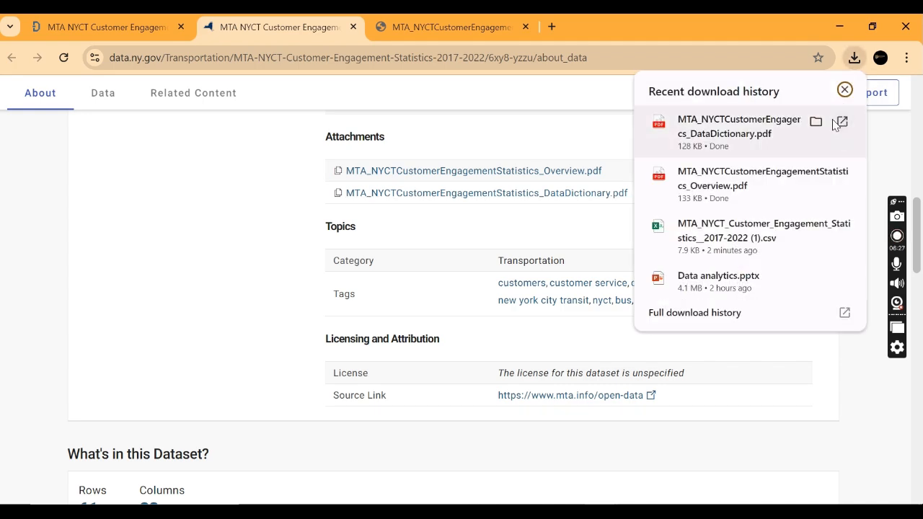
{"action": "left_click", "coordinate": [840, 122]}
Step: Read through the data dictionary's labels, data types and descriptions, starting from the Month field
{"action": "scroll", "coordinate": [440, 202], "scroll_direction": "down", "scroll_amount": 4}
{"action": "scroll", "coordinate": [490, 260], "scroll_direction": "up", "scroll_amount": 3}
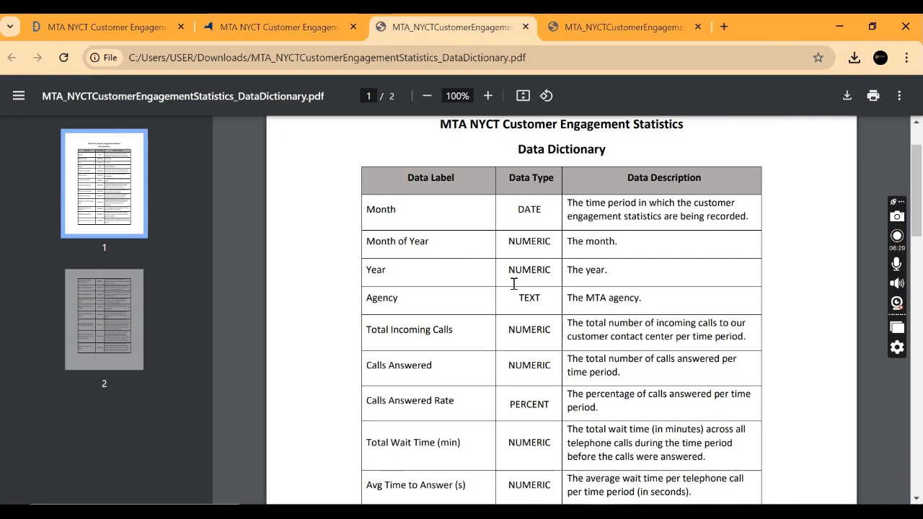
{"action": "left_click_drag", "start_coordinate": [384, 210], "coordinate": [404, 269]}
{"action": "left_click", "coordinate": [374, 208]}
{"action": "scroll", "coordinate": [387, 243], "scroll_direction": "down", "scroll_amount": 1}
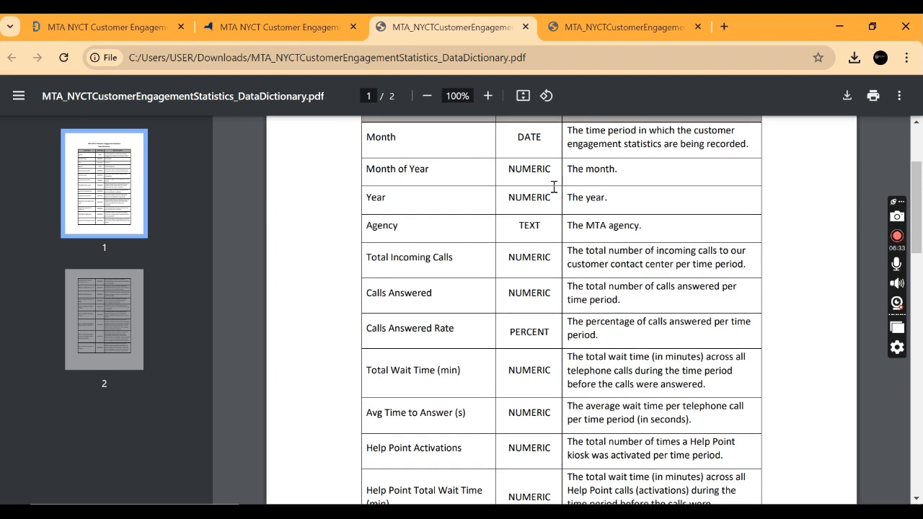
{"action": "scroll", "coordinate": [548, 297], "scroll_direction": "up", "scroll_amount": 2}
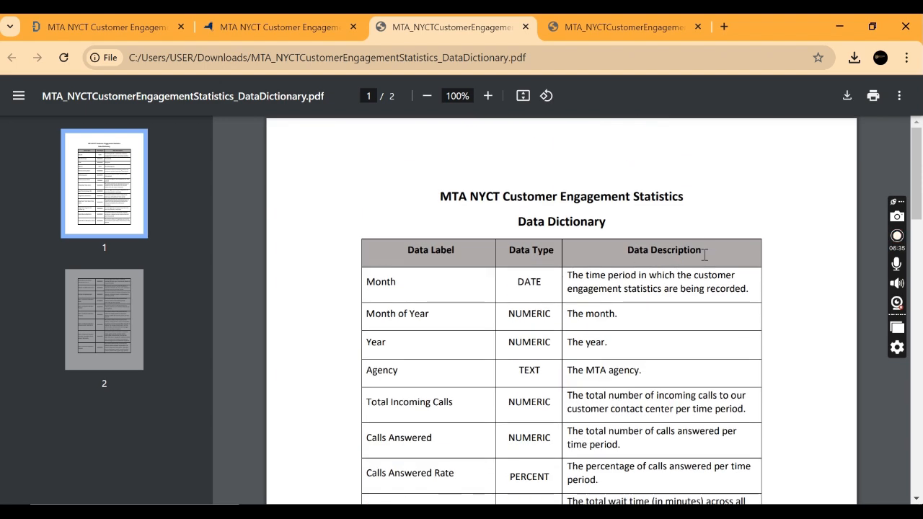
{"action": "scroll", "coordinate": [692, 329], "scroll_direction": "down", "scroll_amount": 3}
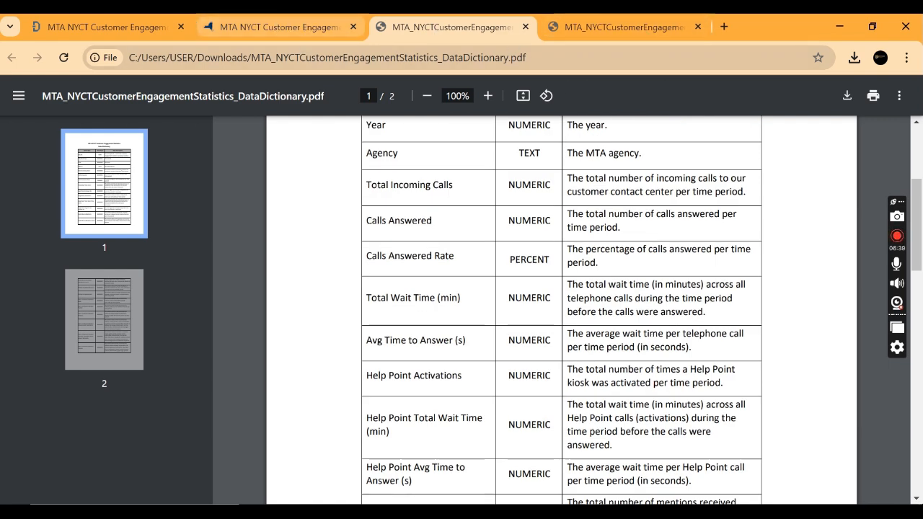
Step: Return to the dataset page and open its API export options, comparing the file download with the API endpoint
{"action": "left_click", "coordinate": [288, 27]}
{"action": "scroll", "coordinate": [587, 245], "scroll_direction": "up", "scroll_amount": 5}
{"action": "scroll", "coordinate": [587, 245], "scroll_direction": "up", "scroll_amount": 1}
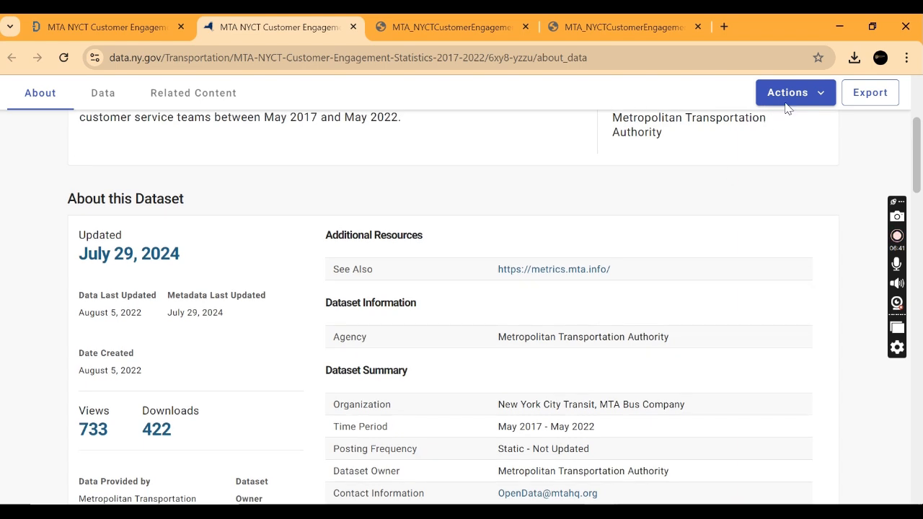
{"action": "left_click", "coordinate": [790, 105]}
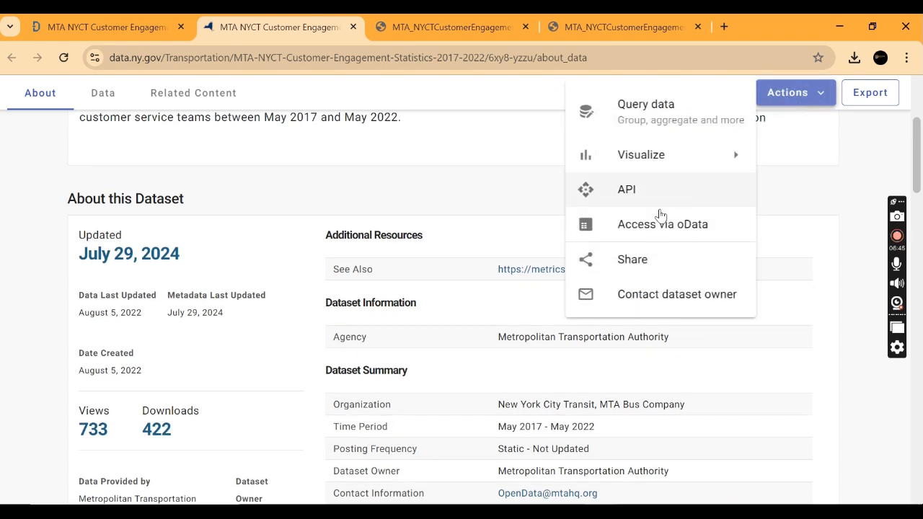
{"action": "left_click", "coordinate": [619, 209]}
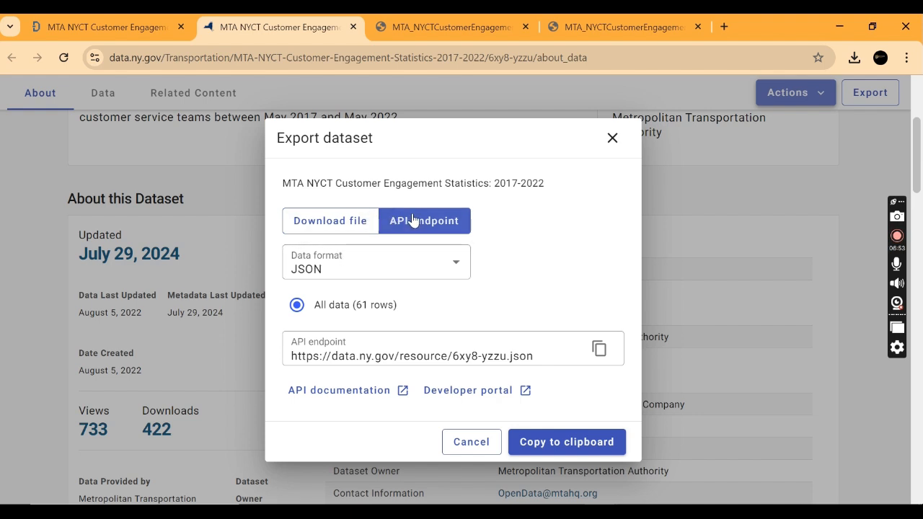
{"action": "left_click", "coordinate": [337, 226]}
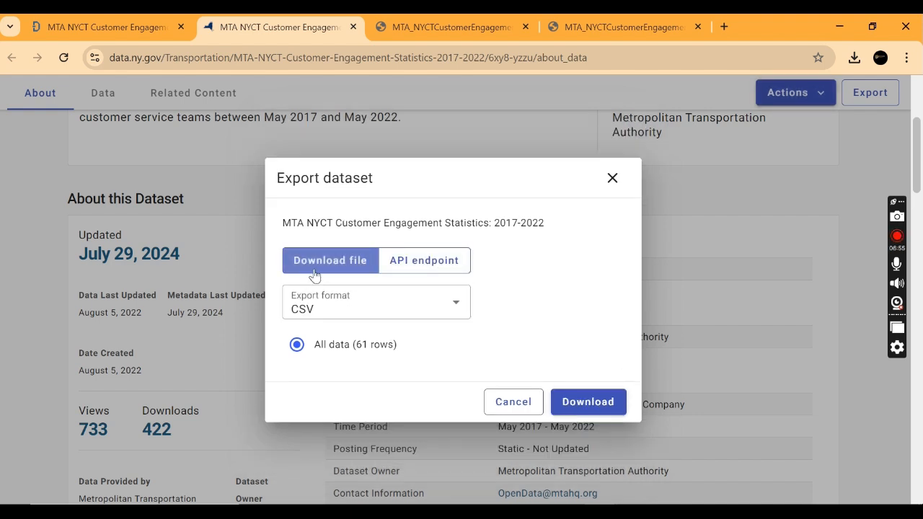
{"action": "left_click", "coordinate": [408, 263]}
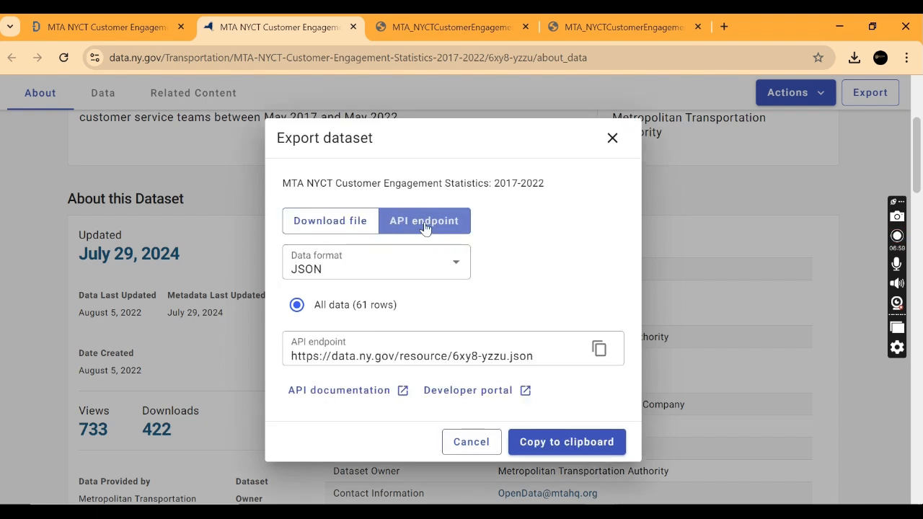
Step: Set the API endpoint's data format to CSV, copy the endpoint URL and switch to the blank Excel workbook
{"action": "left_click", "coordinate": [391, 269]}
{"action": "left_click", "coordinate": [319, 303]}
{"action": "scroll", "coordinate": [358, 219], "scroll_direction": "down", "scroll_amount": 3}
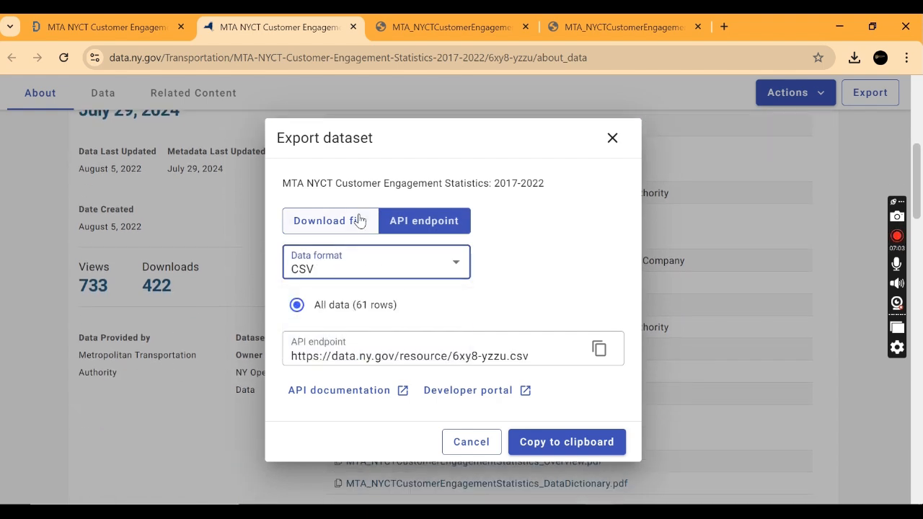
{"action": "left_click", "coordinate": [597, 354]}
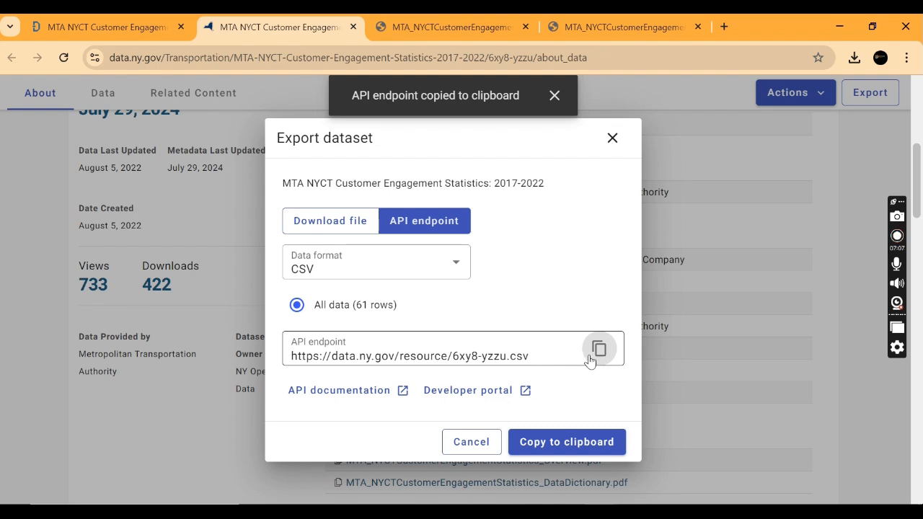
{"action": "key", "text": "alt+Tab"}
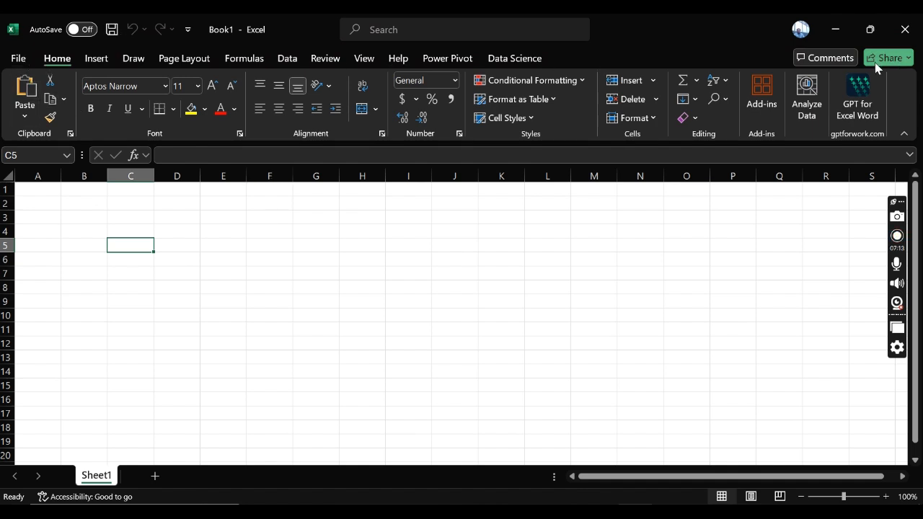
{"action": "left_click", "coordinate": [900, 309]}
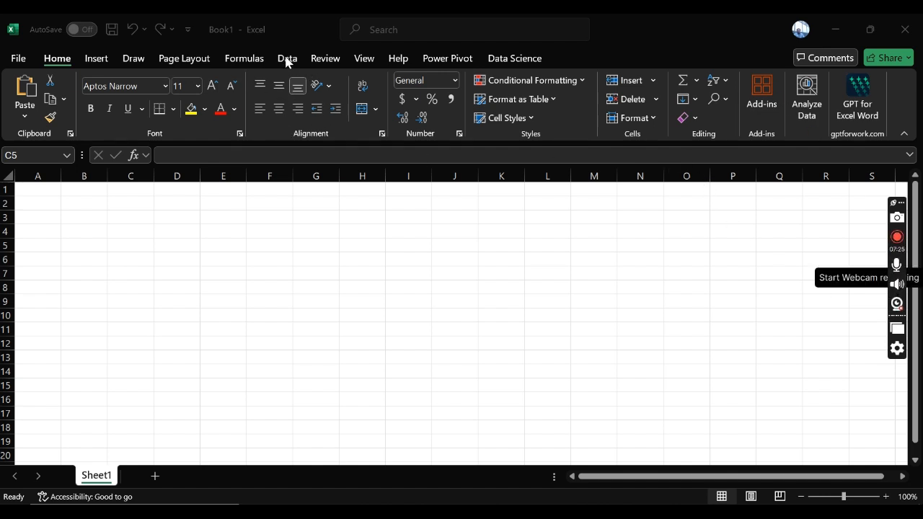
{"action": "left_click", "coordinate": [898, 305]}
{"action": "left_click_drag", "start_coordinate": [828, 40], "coordinate": [849, 339]}
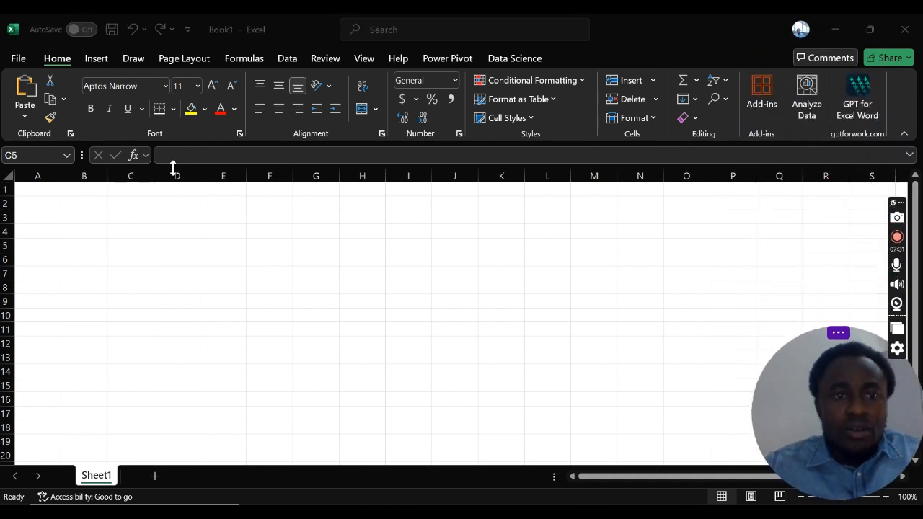
Step: Start importing external data into the workbook from a web source
{"action": "left_click", "coordinate": [286, 59]}
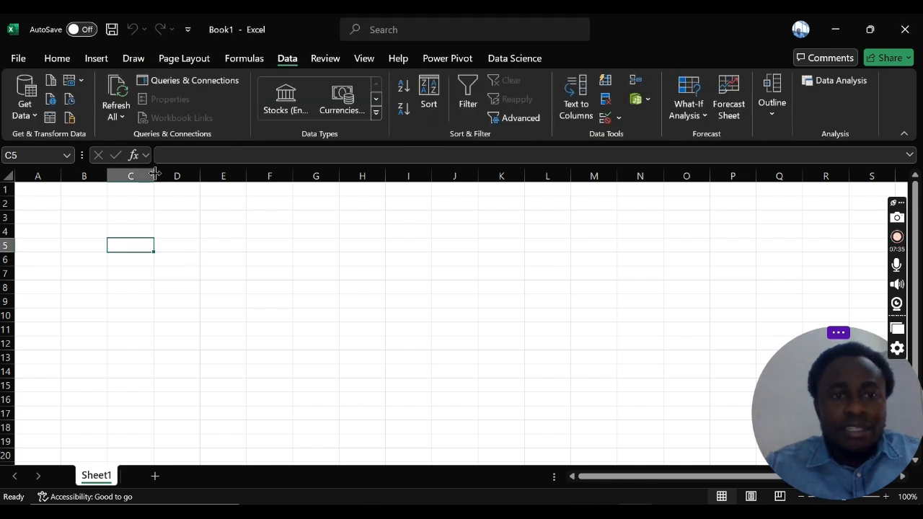
{"action": "left_click", "coordinate": [31, 120]}
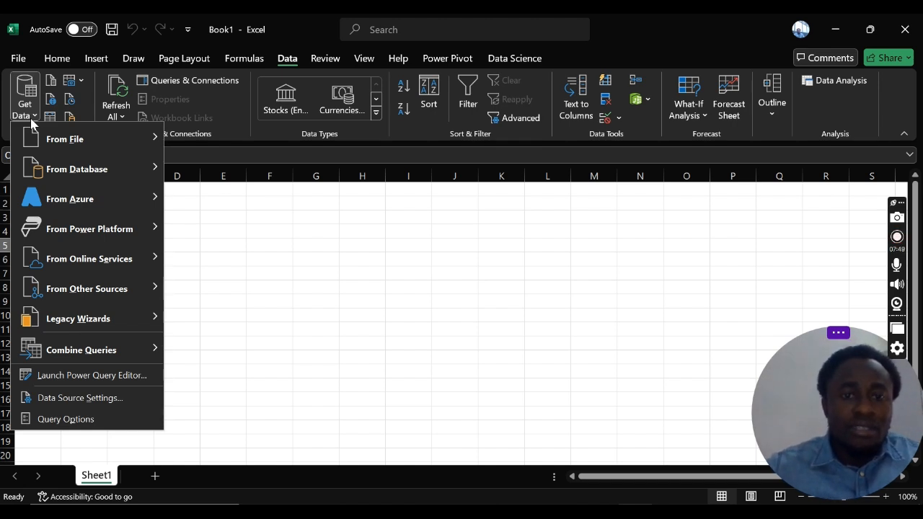
{"action": "mouse_move", "coordinate": [81, 142]}
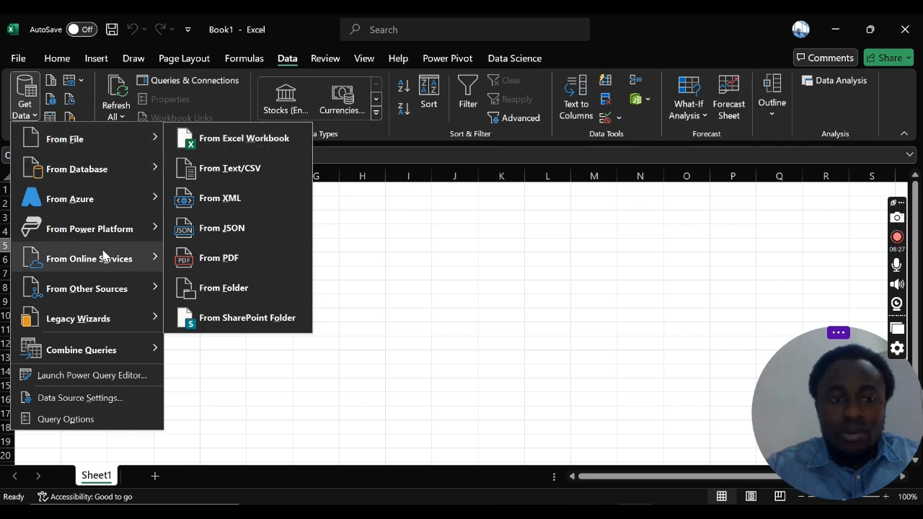
{"action": "mouse_move", "coordinate": [103, 255]}
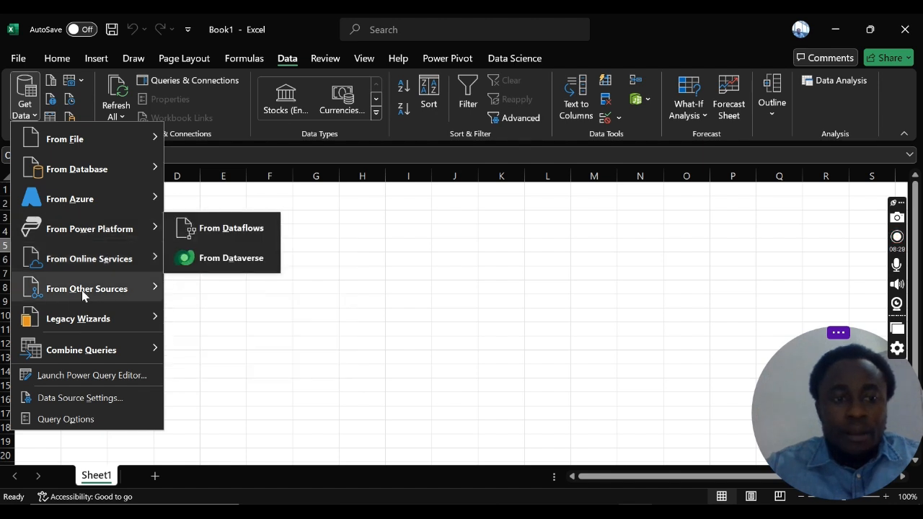
{"action": "mouse_move", "coordinate": [92, 290]}
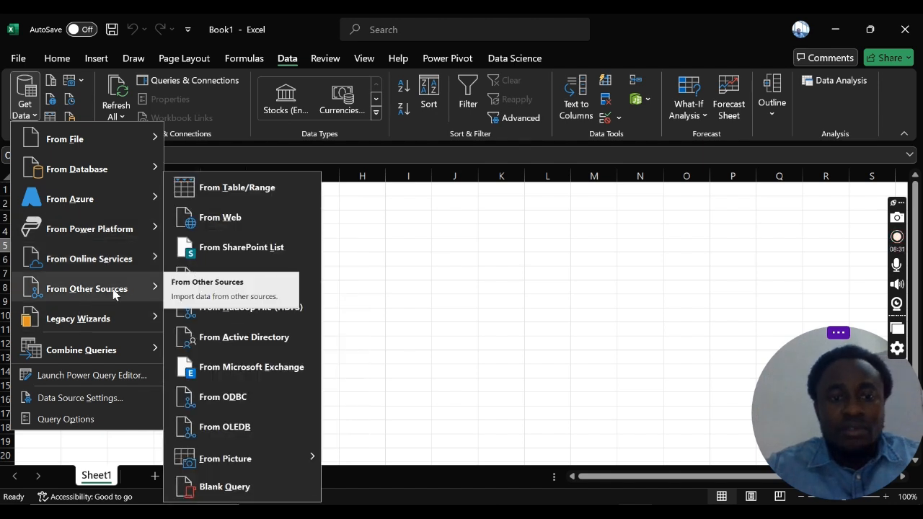
{"action": "left_click", "coordinate": [223, 219]}
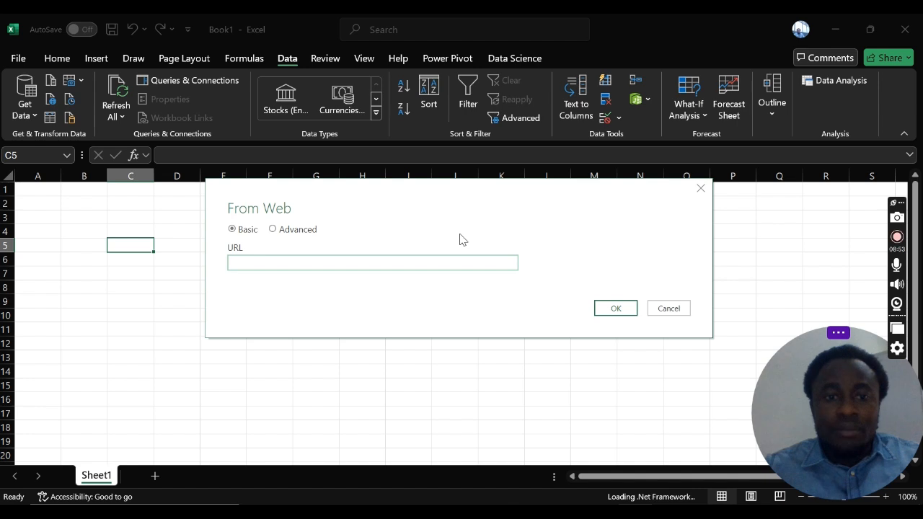
{"action": "right_click", "coordinate": [287, 264]}
{"action": "left_click", "coordinate": [376, 267]}
{"action": "key", "text": "ctrl+v"}
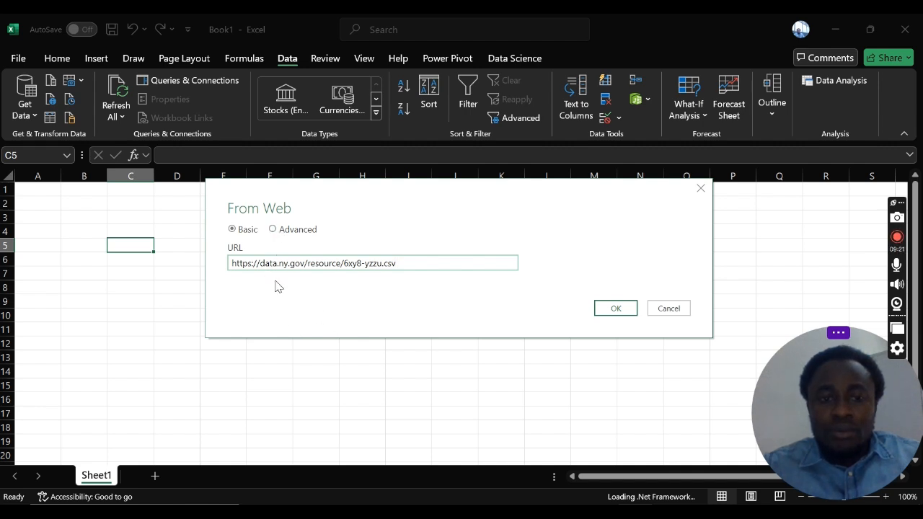
{"action": "left_click_drag", "start_coordinate": [230, 263], "coordinate": [516, 267]}
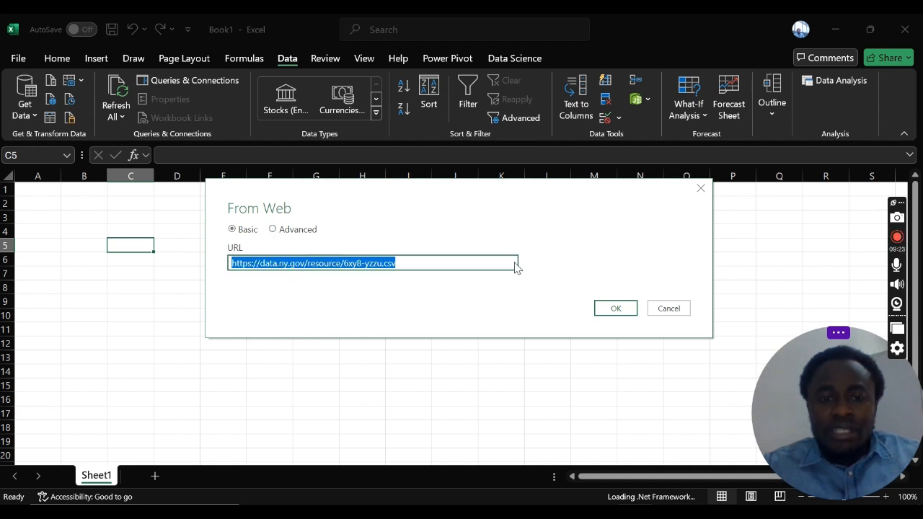
{"action": "left_click", "coordinate": [624, 310]}
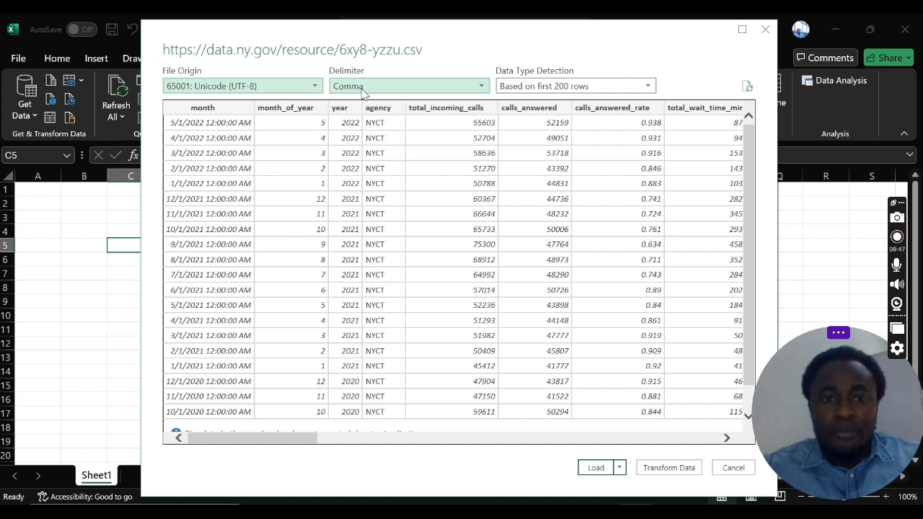
{"action": "left_click_drag", "start_coordinate": [281, 438], "coordinate": [65, 437]}
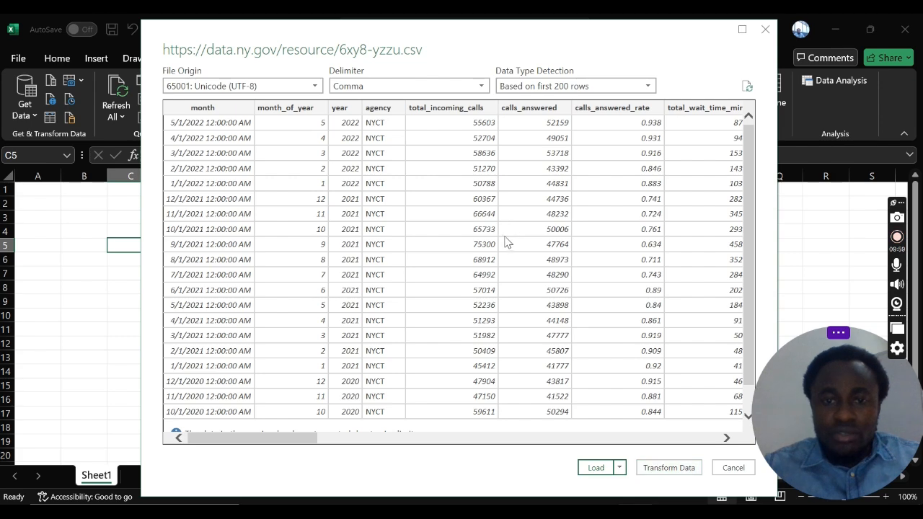
{"action": "left_click", "coordinate": [660, 473]}
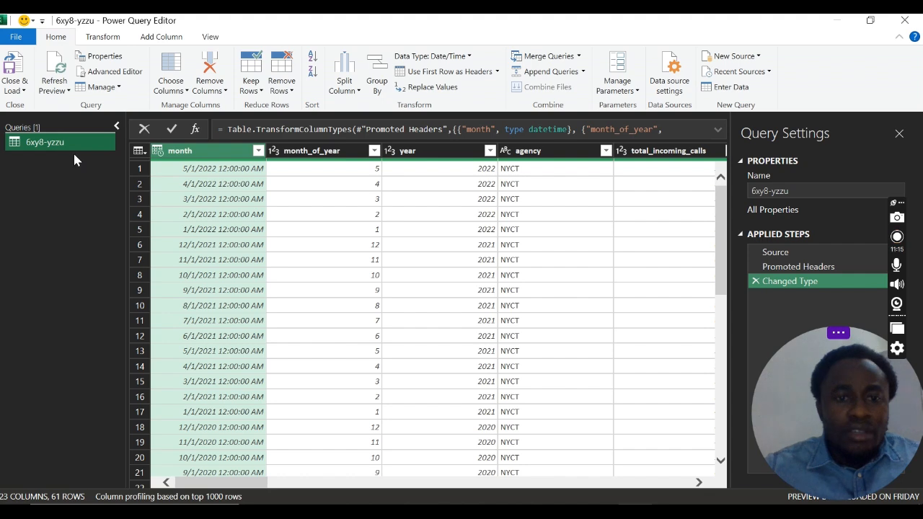
Step: Look over the imported columns and the available transformation commands, dismissing the tip about custom data types
{"action": "left_click_drag", "start_coordinate": [245, 481], "coordinate": [213, 470]}
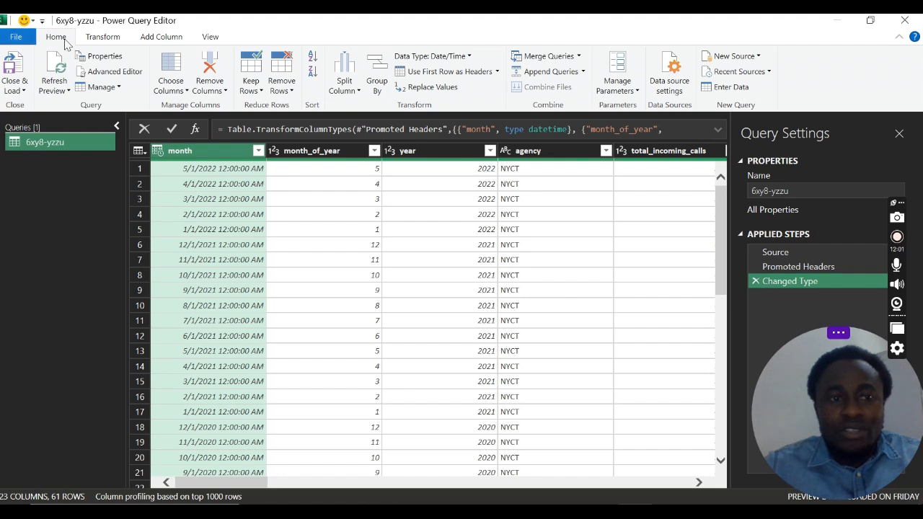
{"action": "left_click", "coordinate": [108, 42]}
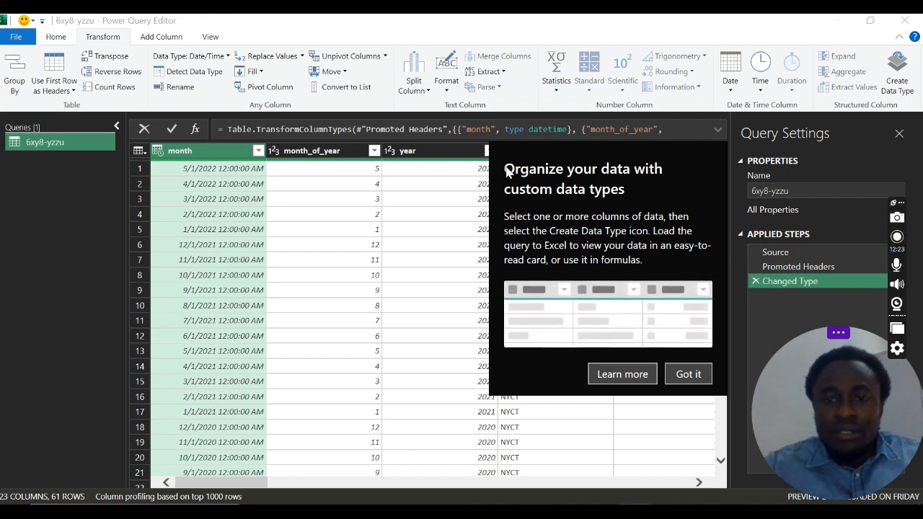
{"action": "left_click", "coordinate": [689, 373]}
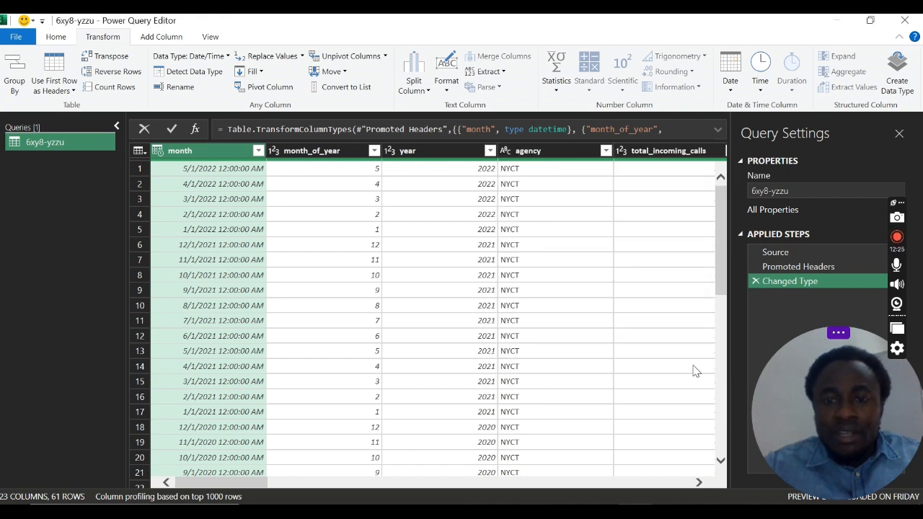
{"action": "left_click", "coordinate": [58, 38]}
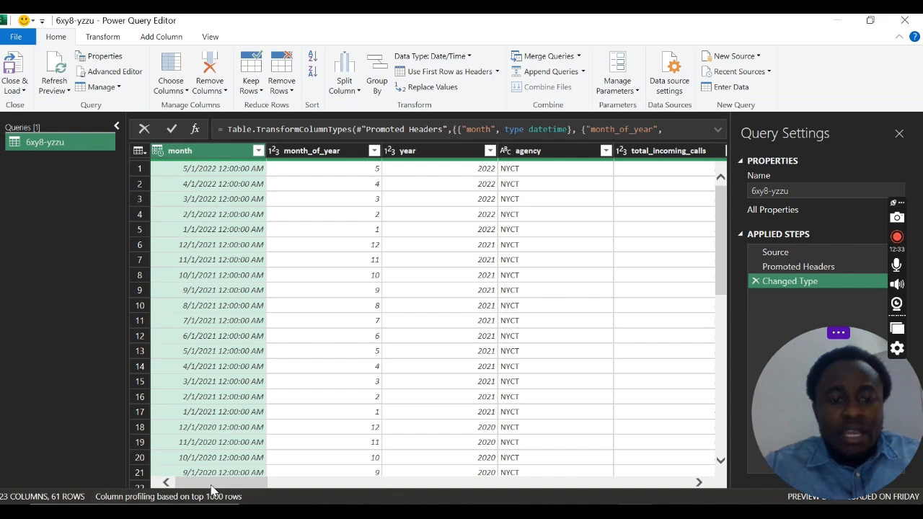
{"action": "mouse_move", "coordinate": [211, 485]}
{"action": "left_mouse_down"}
{"action": "mouse_move", "coordinate": [228, 487]}
{"action": "mouse_move", "coordinate": [218, 480]}
{"action": "left_mouse_up"}
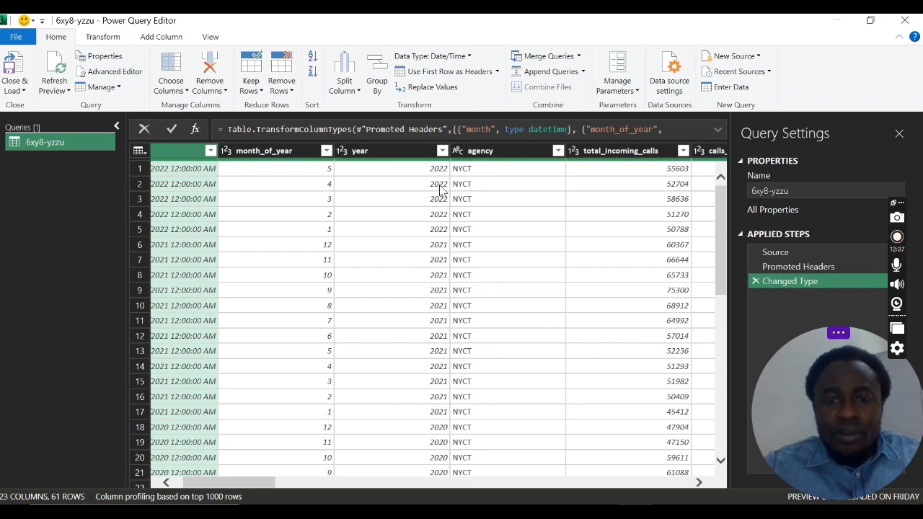
Step: Switch to Chrome and show the MTA_NYCTCustomerEngagementStatistics_DataDictionary.pdf from its title
{"action": "left_click", "coordinate": [601, 511]}
{"action": "left_click", "coordinate": [678, 454]}
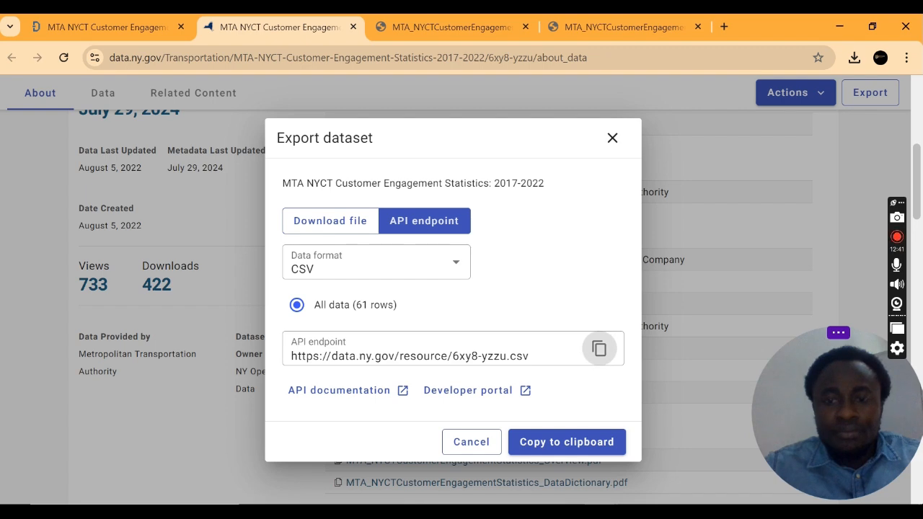
{"action": "left_click", "coordinate": [471, 25]}
{"action": "scroll", "coordinate": [515, 175], "scroll_direction": "up", "scroll_amount": 3}
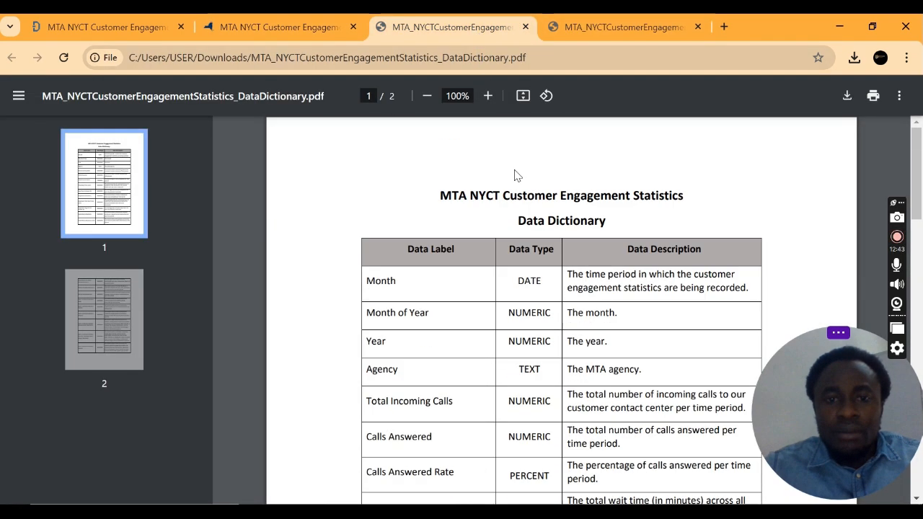
{"action": "left_click_drag", "start_coordinate": [610, 227], "coordinate": [424, 187]}
{"action": "left_click", "coordinate": [556, 212]}
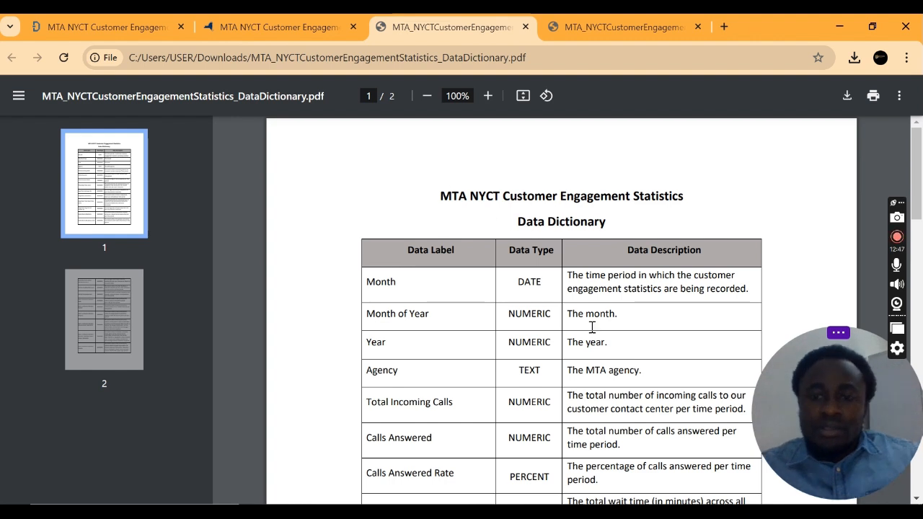
Step: Read the data dictionary entries from Month to Total Incoming Calls, highlighting the Agency and Total Incoming Calls descriptions
{"action": "left_click_drag", "start_coordinate": [841, 353], "coordinate": [839, 20]}
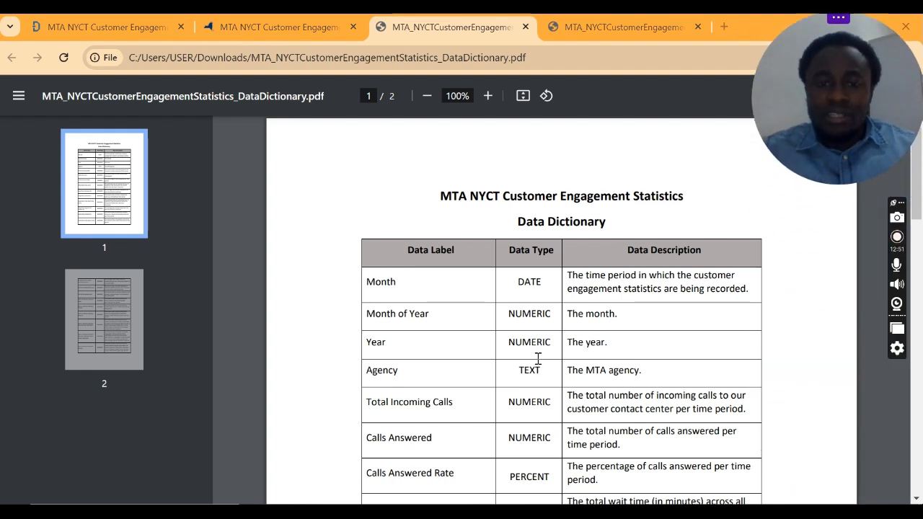
{"action": "scroll", "coordinate": [533, 358], "scroll_direction": "down", "scroll_amount": 1}
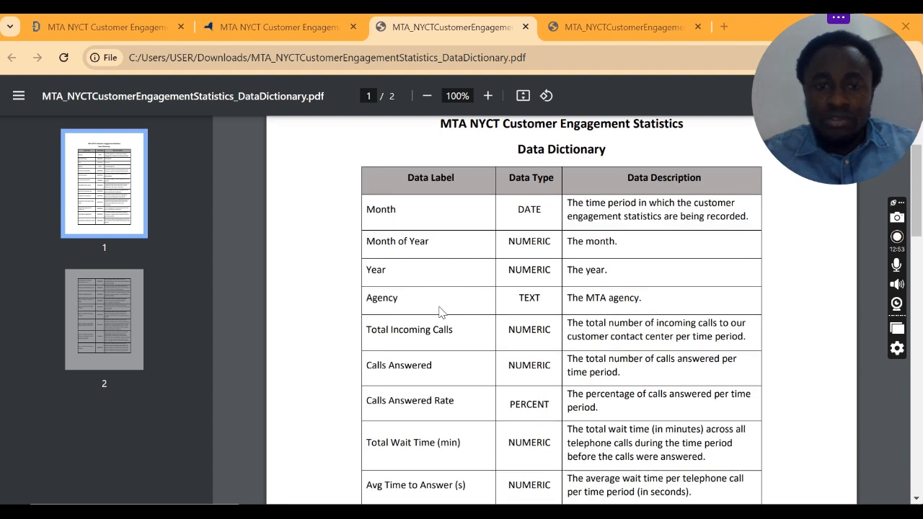
{"action": "left_click_drag", "start_coordinate": [397, 213], "coordinate": [383, 214]}
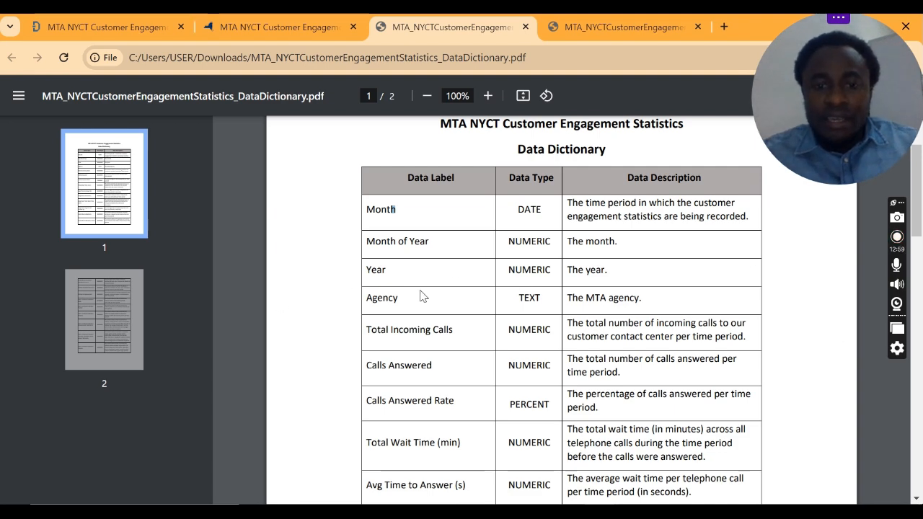
{"action": "left_click_drag", "start_coordinate": [428, 305], "coordinate": [394, 301]}
{"action": "scroll", "coordinate": [417, 283], "scroll_direction": "down", "scroll_amount": 1}
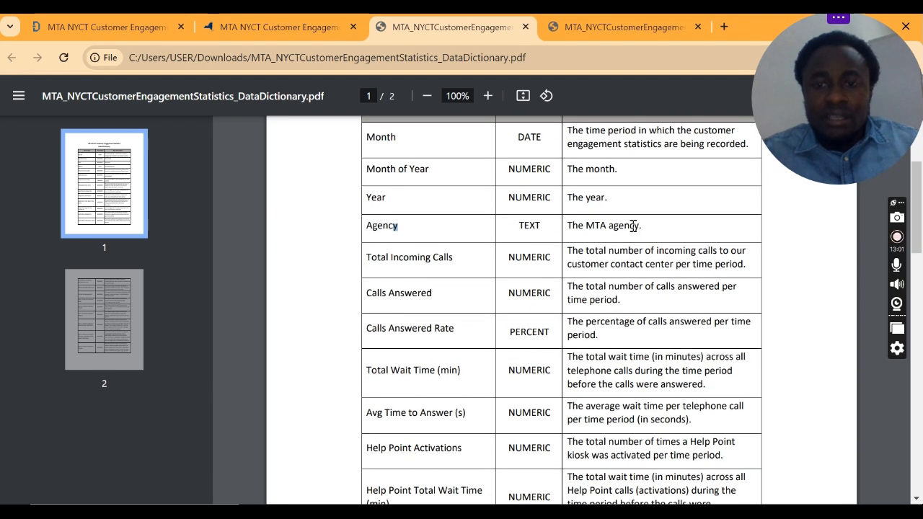
{"action": "left_click_drag", "start_coordinate": [567, 226], "coordinate": [644, 225]}
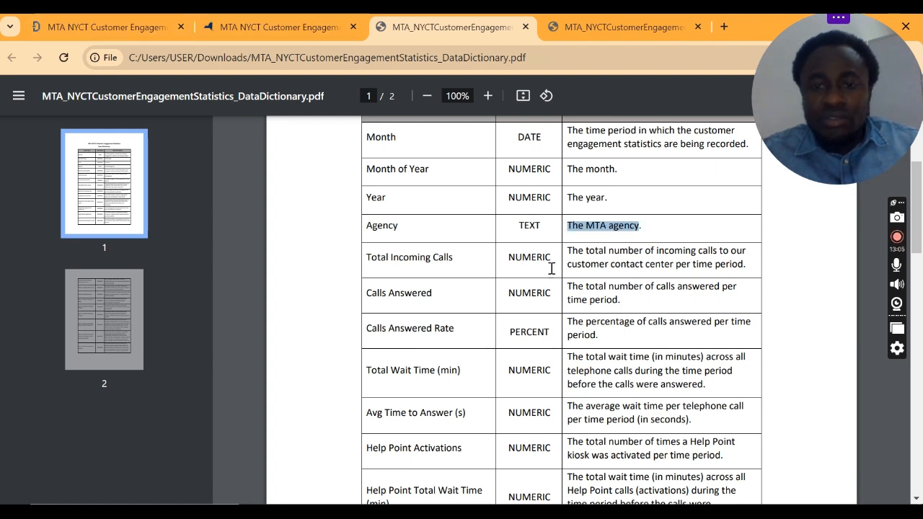
{"action": "left_click", "coordinate": [676, 265]}
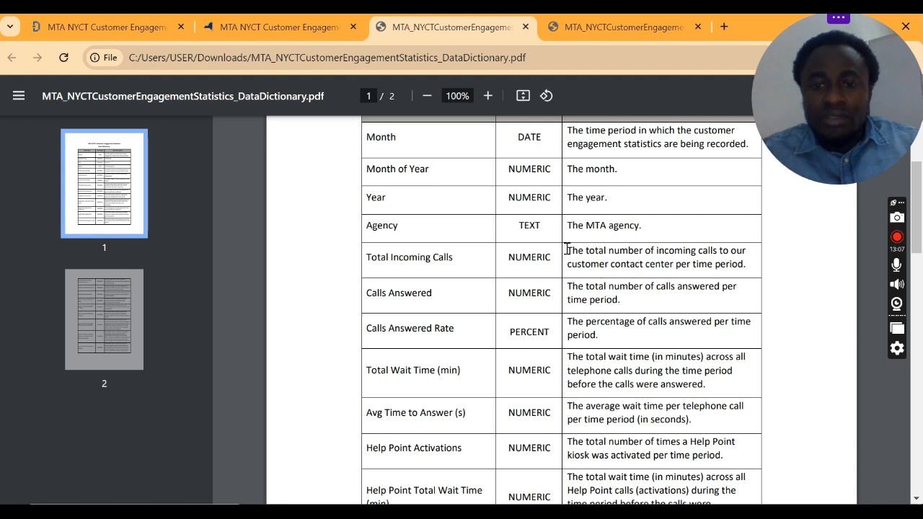
{"action": "left_click_drag", "start_coordinate": [566, 249], "coordinate": [739, 272]}
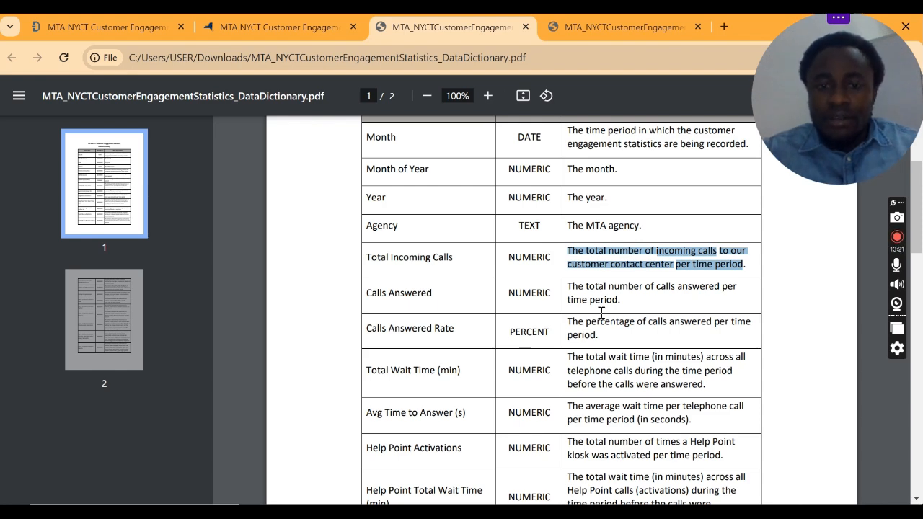
Step: Read the Calls Answered, Calls Answered Rate and Total Wait Time (min) descriptions in the data dictionary, highlighting text in each
{"action": "scroll", "coordinate": [601, 315], "scroll_direction": "down", "scroll_amount": 1}
{"action": "left_click_drag", "start_coordinate": [565, 216], "coordinate": [628, 227]}
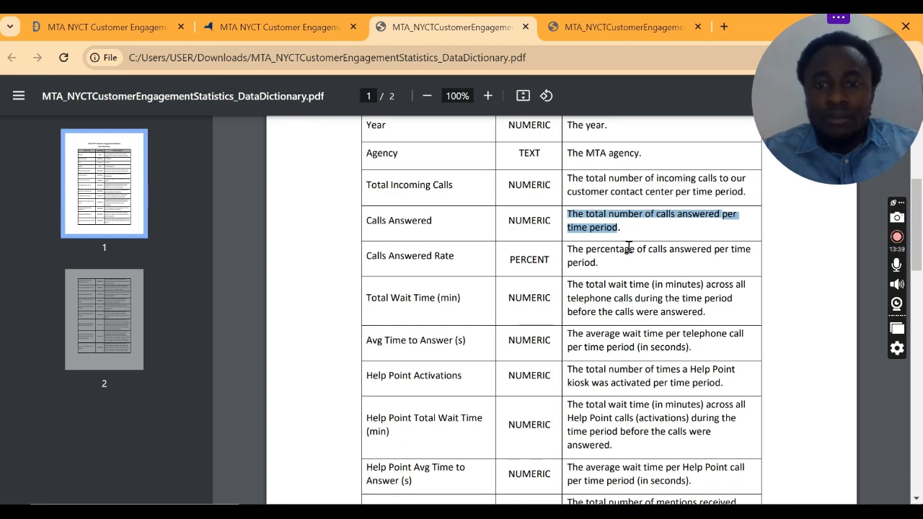
{"action": "scroll", "coordinate": [434, 278], "scroll_direction": "down", "scroll_amount": 2}
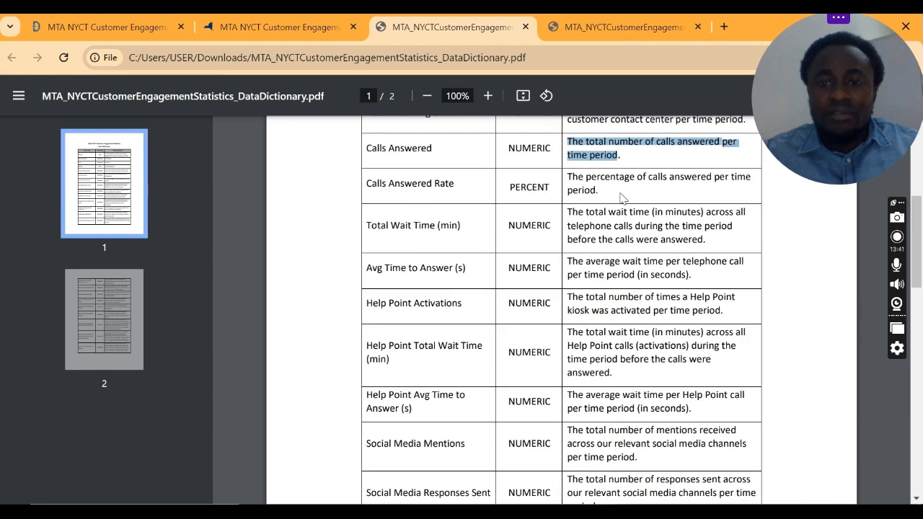
{"action": "left_click_drag", "start_coordinate": [610, 177], "coordinate": [567, 178]}
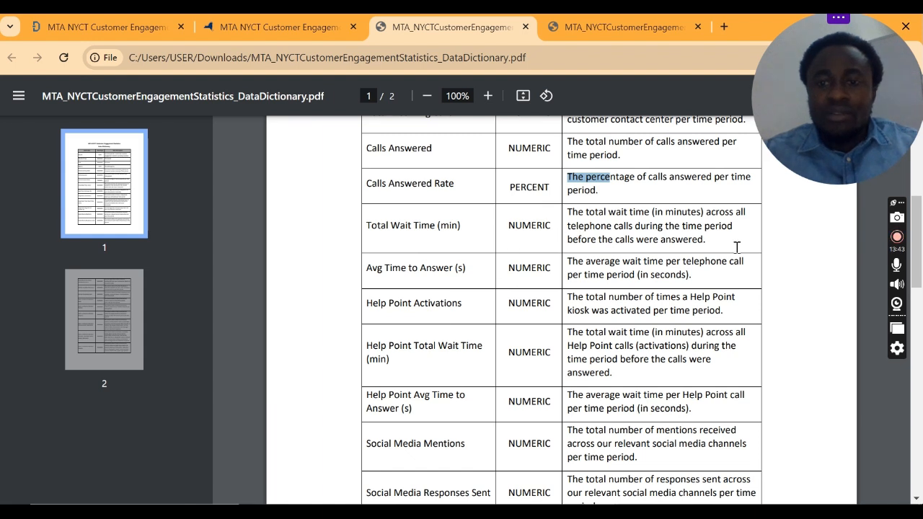
{"action": "left_click_drag", "start_coordinate": [704, 240], "coordinate": [568, 225]}
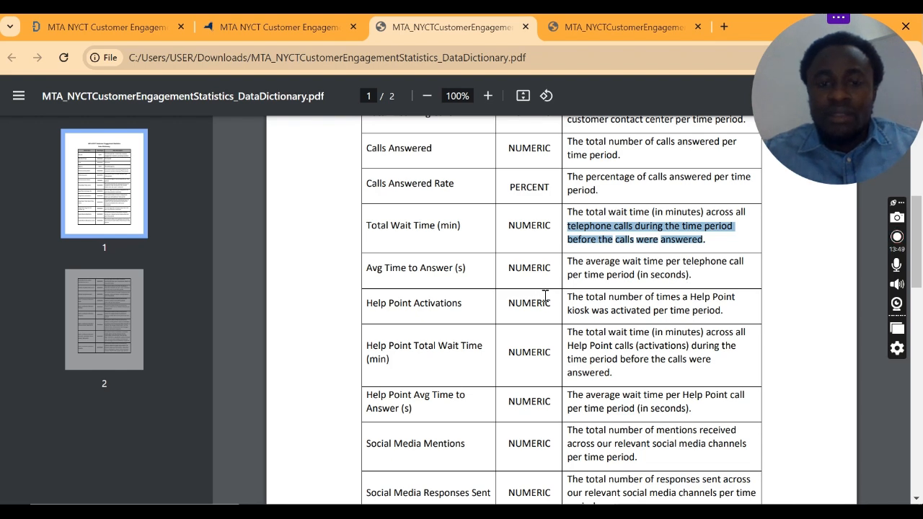
Step: Read the Help Point Activations and Help Point Total Wait Time (min) entries, highlighting parts of their descriptions
{"action": "scroll", "coordinate": [533, 303], "scroll_direction": "down", "scroll_amount": 2}
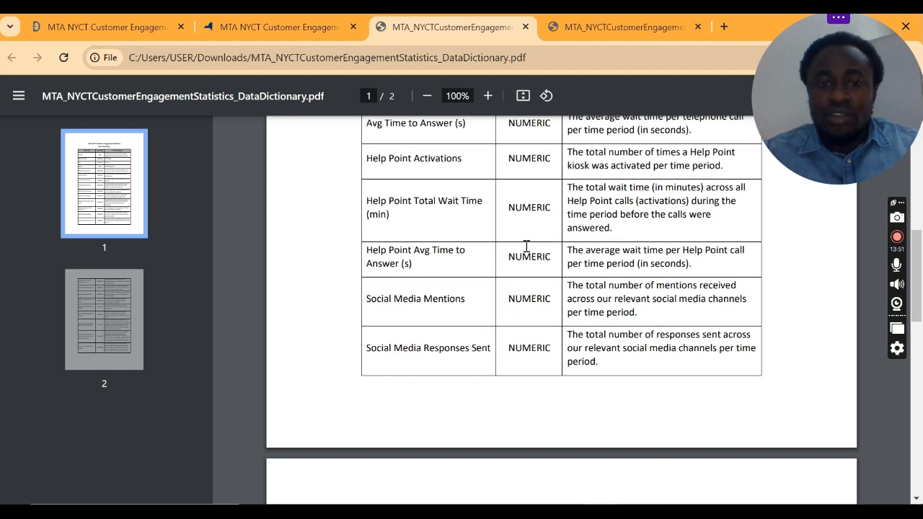
{"action": "scroll", "coordinate": [788, 381], "scroll_direction": "up", "scroll_amount": 1}
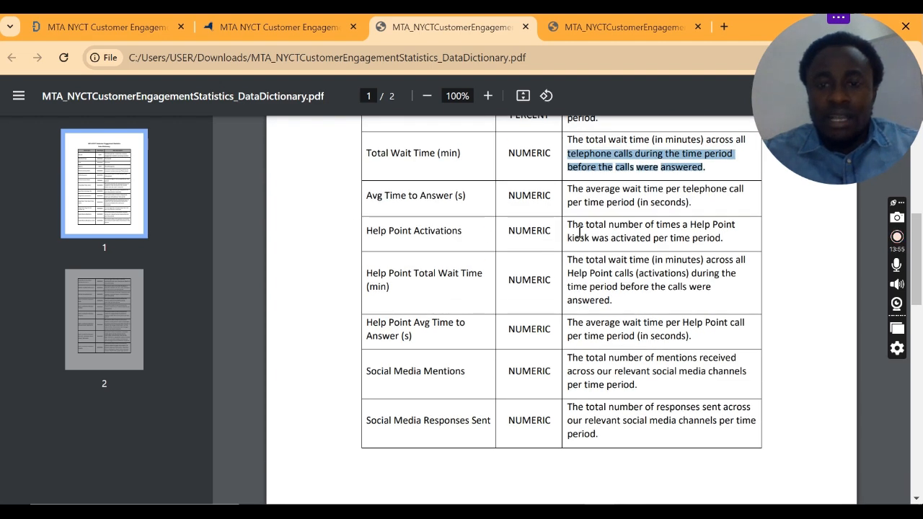
{"action": "left_click_drag", "start_coordinate": [566, 224], "coordinate": [599, 228]}
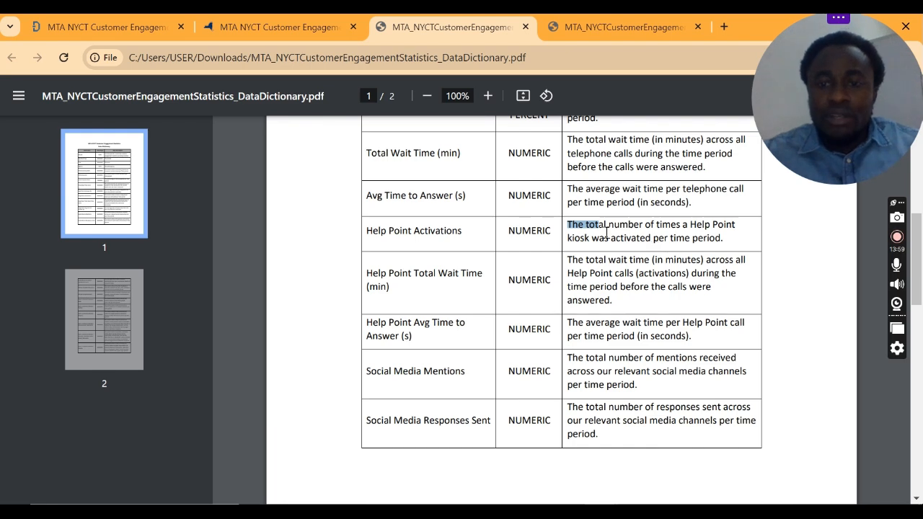
{"action": "left_click_drag", "start_coordinate": [599, 238], "coordinate": [609, 239]}
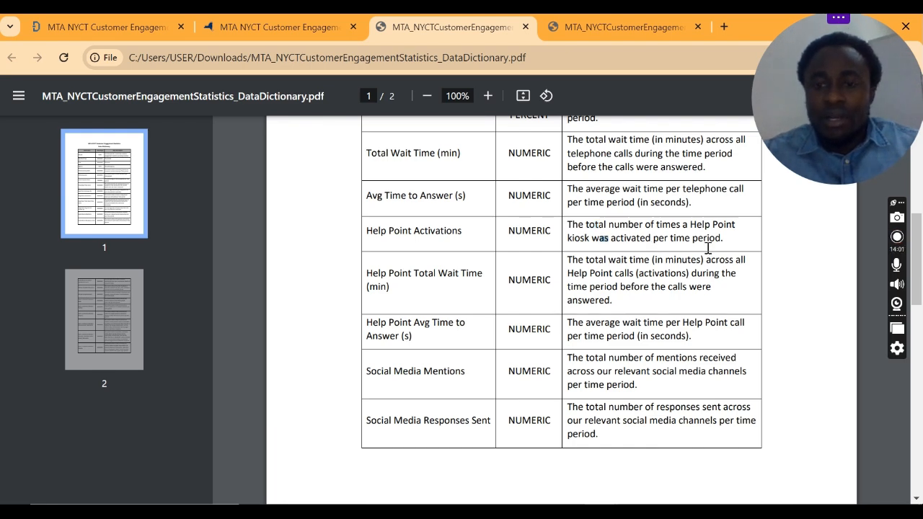
{"action": "scroll", "coordinate": [545, 328], "scroll_direction": "up", "scroll_amount": 1}
{"action": "scroll", "coordinate": [546, 328], "scroll_direction": "down", "scroll_amount": 1}
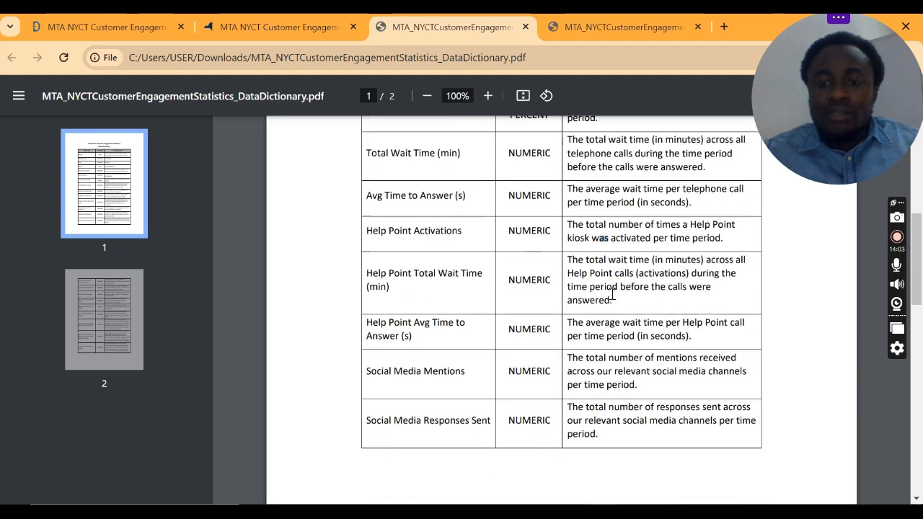
{"action": "left_click_drag", "start_coordinate": [574, 262], "coordinate": [603, 271]}
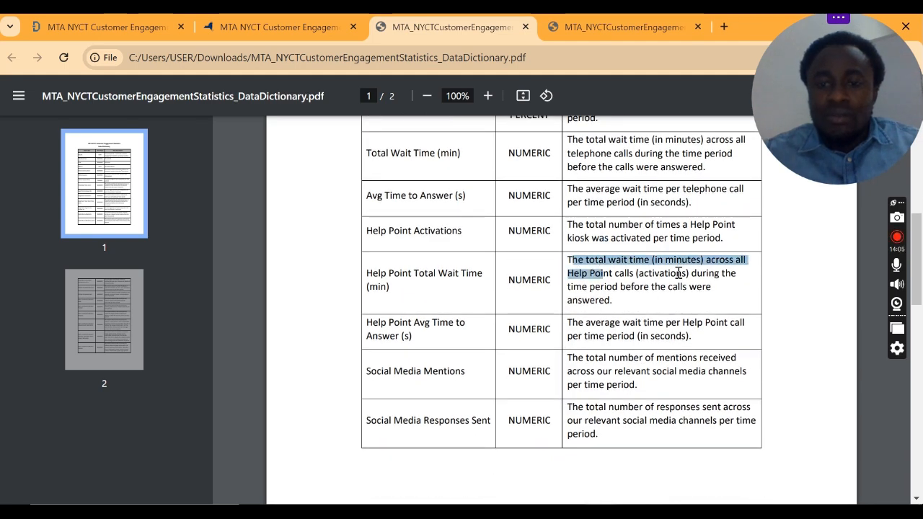
{"action": "scroll", "coordinate": [697, 271], "scroll_direction": "down", "scroll_amount": 1}
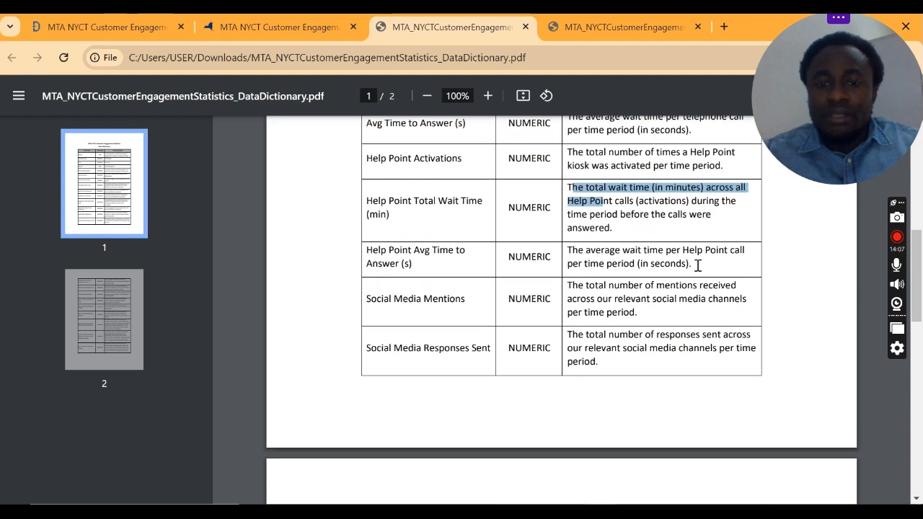
{"action": "left_click", "coordinate": [692, 211]}
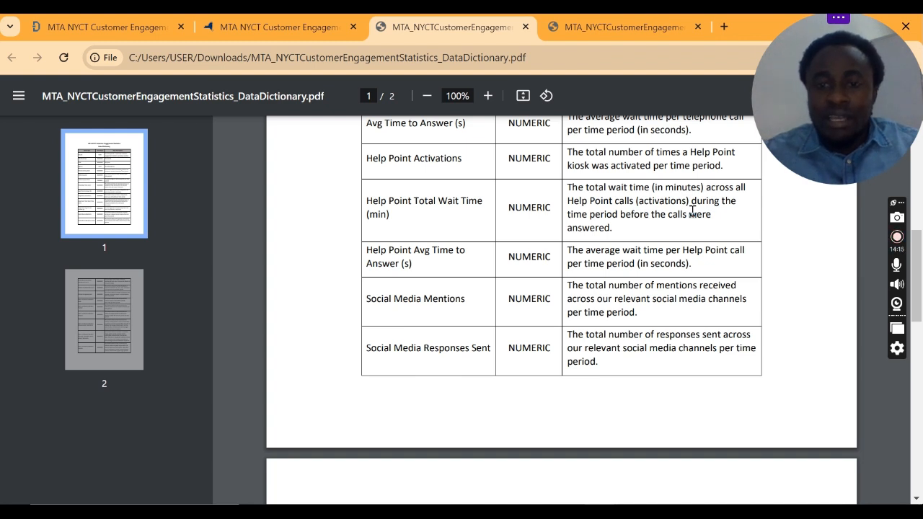
{"action": "left_click_drag", "start_coordinate": [635, 219], "coordinate": [720, 219]}
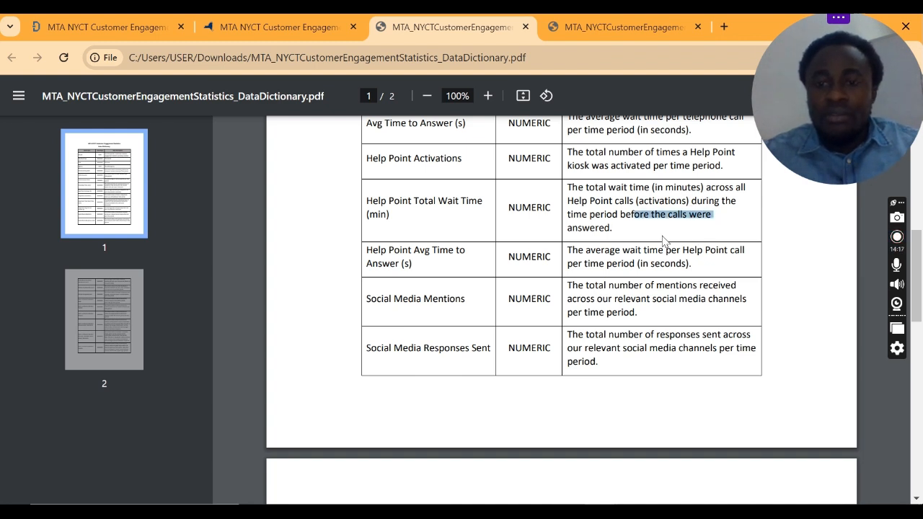
{"action": "left_click", "coordinate": [624, 234]}
Step: Read the Social Media Mentions entry, highlighting parts of its description, and continue to Social Media Responses Sent
{"action": "scroll", "coordinate": [622, 245], "scroll_direction": "down", "scroll_amount": 2}
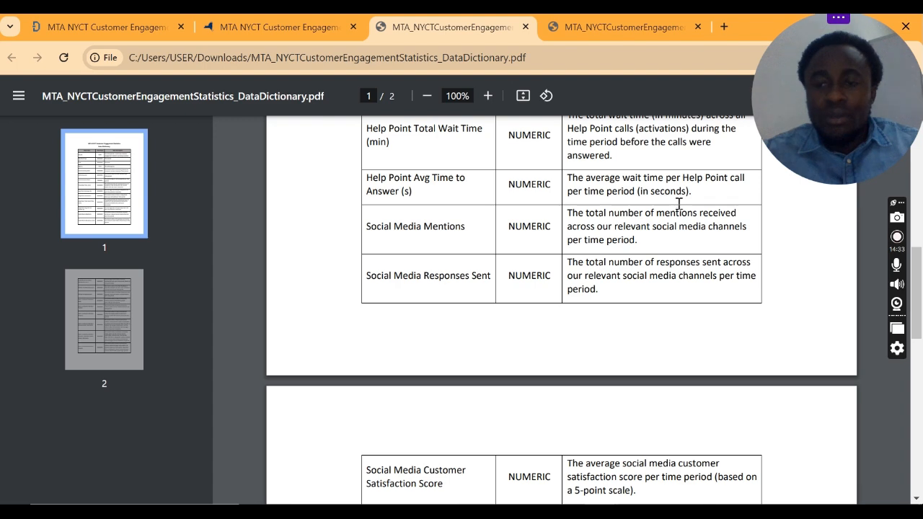
{"action": "scroll", "coordinate": [648, 231], "scroll_direction": "down", "scroll_amount": 1}
{"action": "scroll", "coordinate": [615, 264], "scroll_direction": "up", "scroll_amount": 1}
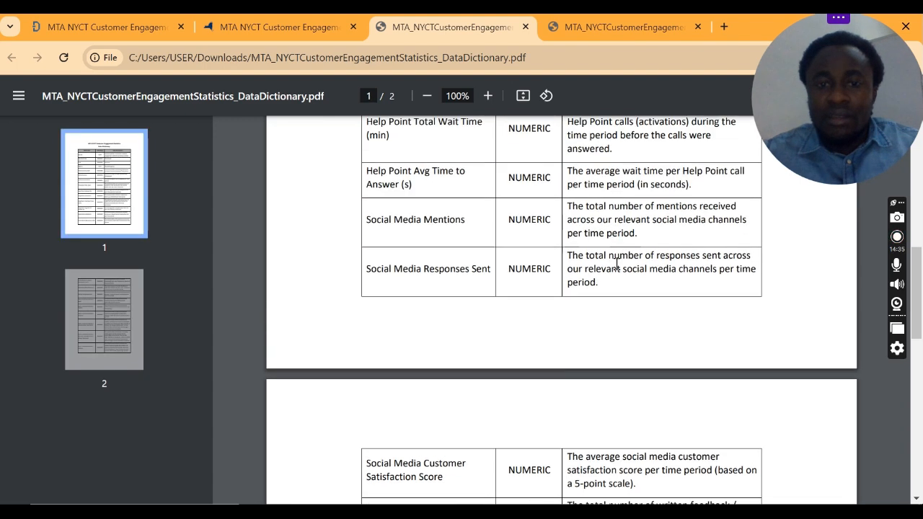
{"action": "left_click_drag", "start_coordinate": [574, 211], "coordinate": [612, 219]}
{"action": "left_click", "coordinate": [616, 218]}
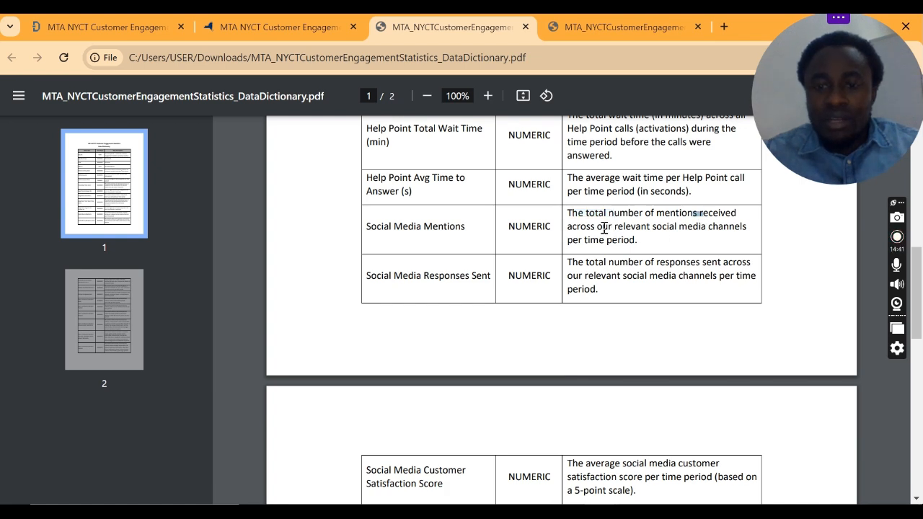
{"action": "left_click_drag", "start_coordinate": [602, 227], "coordinate": [622, 227]}
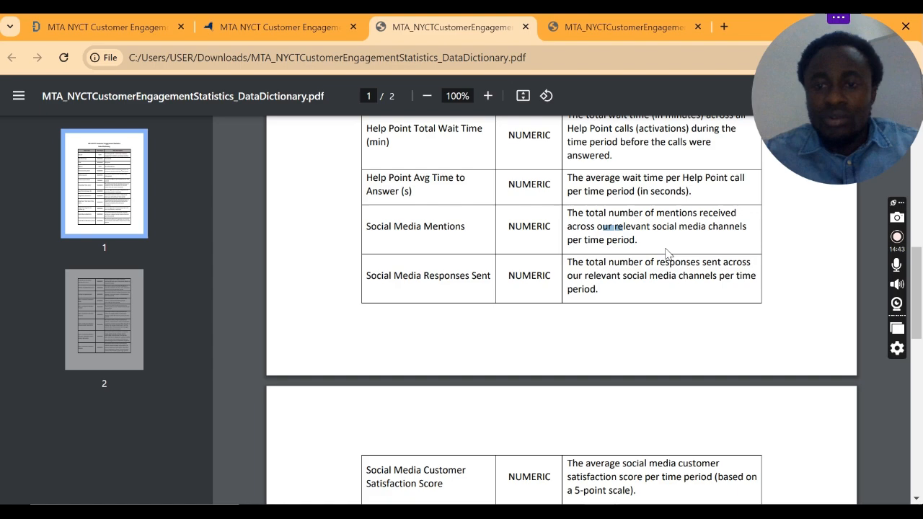
{"action": "scroll", "coordinate": [638, 263], "scroll_direction": "down", "scroll_amount": 1}
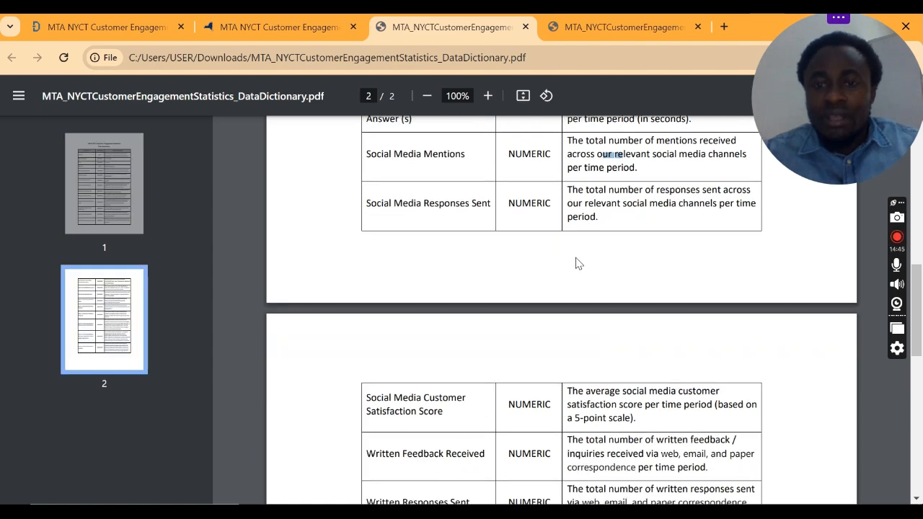
Step: Examine the Alerts and Service Notices entries on page 2, highlighting the Posters label and parts of its description
{"action": "scroll", "coordinate": [576, 264], "scroll_direction": "down", "scroll_amount": 8}
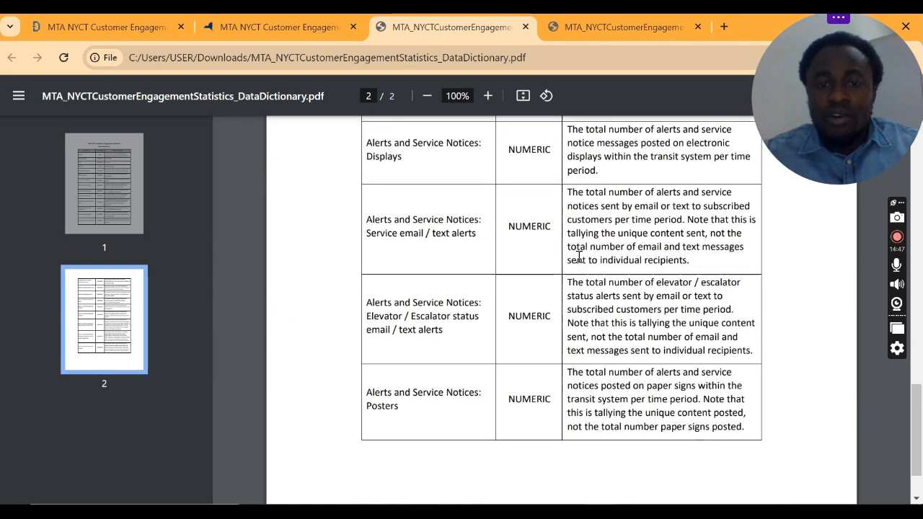
{"action": "scroll", "coordinate": [581, 259], "scroll_direction": "up", "scroll_amount": 2}
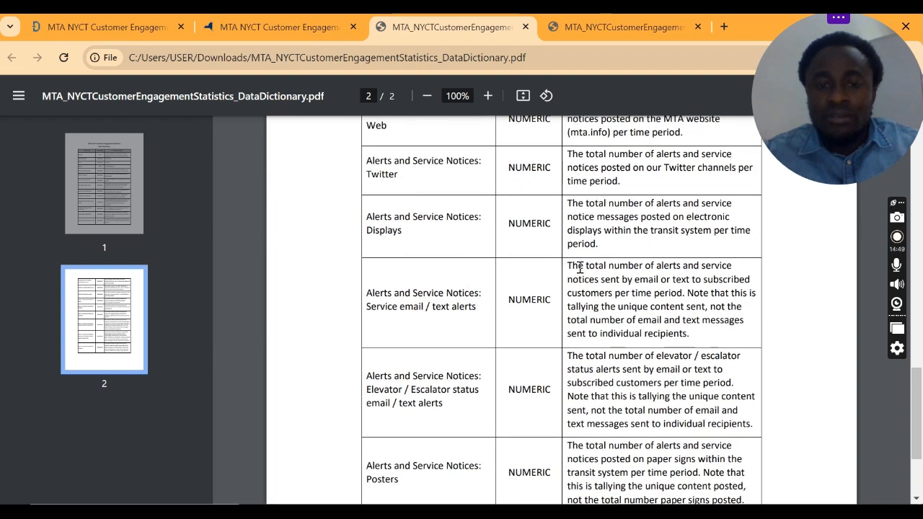
{"action": "scroll", "coordinate": [579, 233], "scroll_direction": "down", "scroll_amount": 2}
{"action": "left_click_drag", "start_coordinate": [398, 336], "coordinate": [361, 330]}
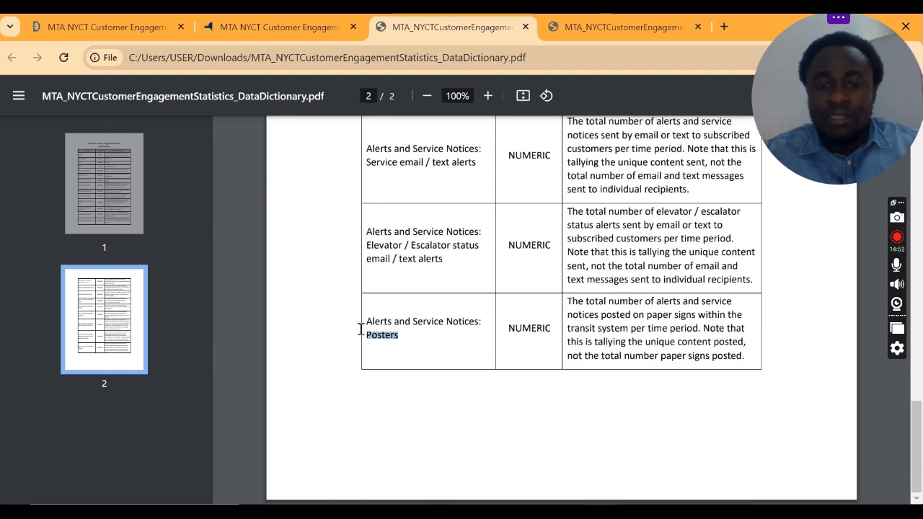
{"action": "left_click", "coordinate": [479, 320]}
{"action": "left_click_drag", "start_coordinate": [568, 298], "coordinate": [731, 315]}
{"action": "left_click", "coordinate": [602, 328]}
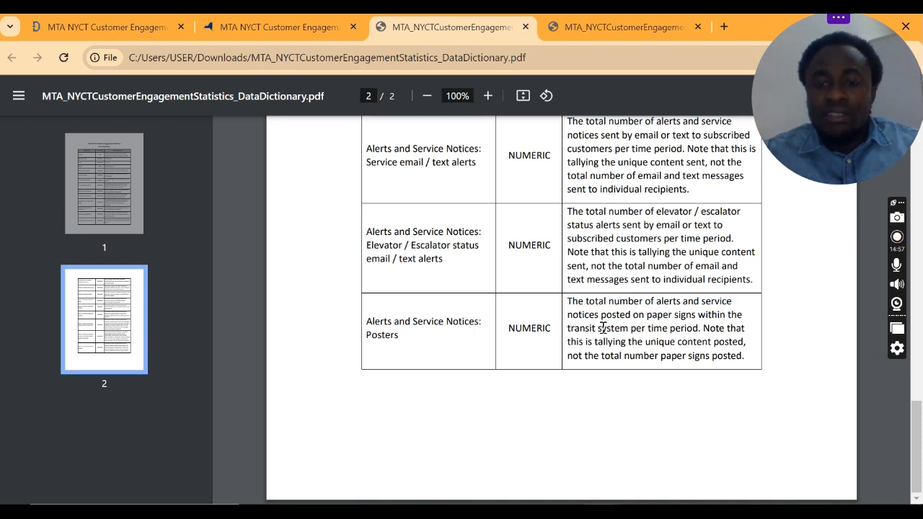
{"action": "left_click_drag", "start_coordinate": [616, 324], "coordinate": [637, 321]}
{"action": "left_click", "coordinate": [668, 333]}
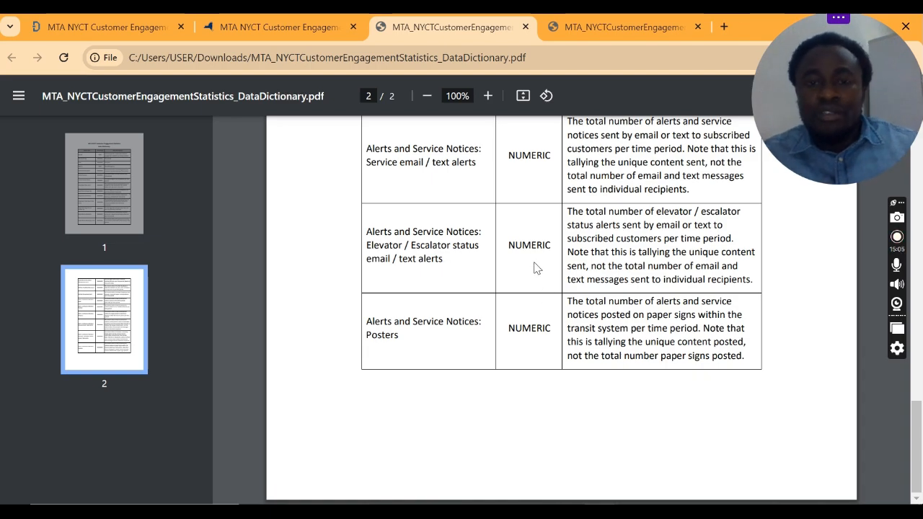
Step: Look back over the data dictionary entries from the end to the title on page 1
{"action": "scroll", "coordinate": [535, 235], "scroll_direction": "up", "scroll_amount": 8}
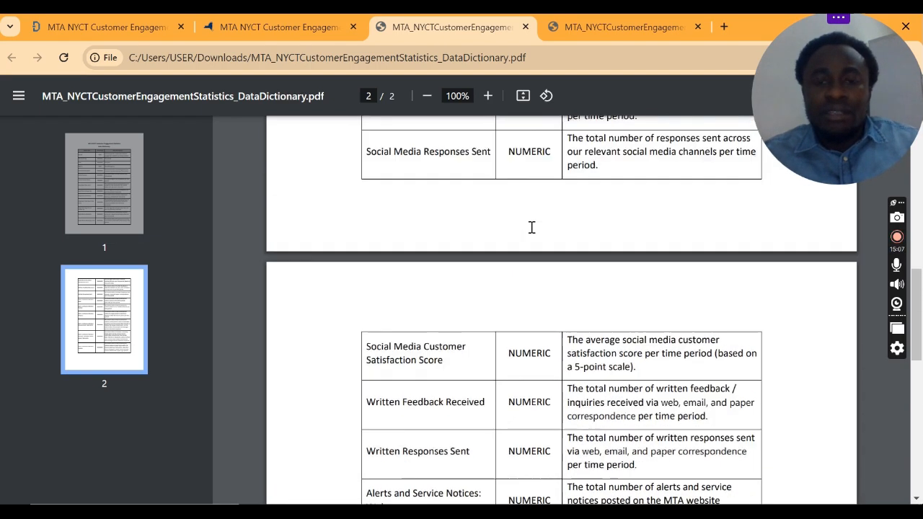
{"action": "scroll", "coordinate": [531, 227], "scroll_direction": "up", "scroll_amount": 3}
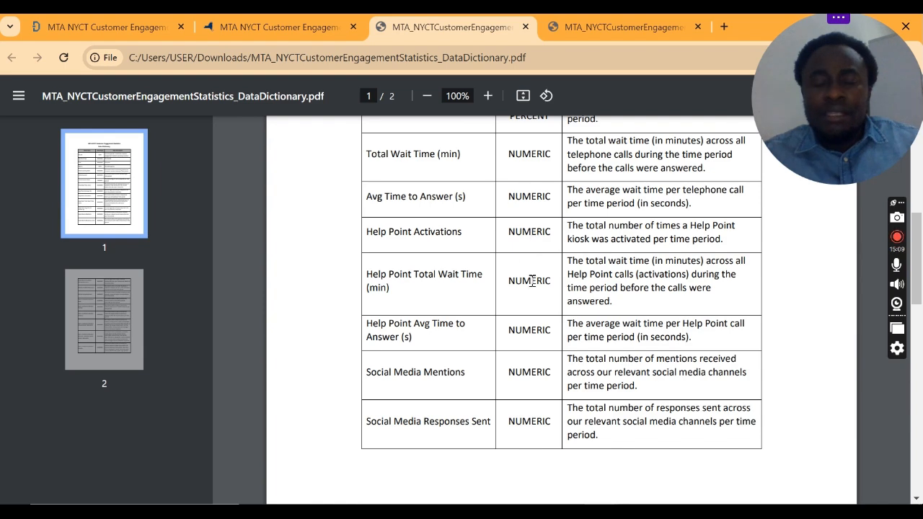
{"action": "scroll", "coordinate": [532, 285], "scroll_direction": "up", "scroll_amount": 4}
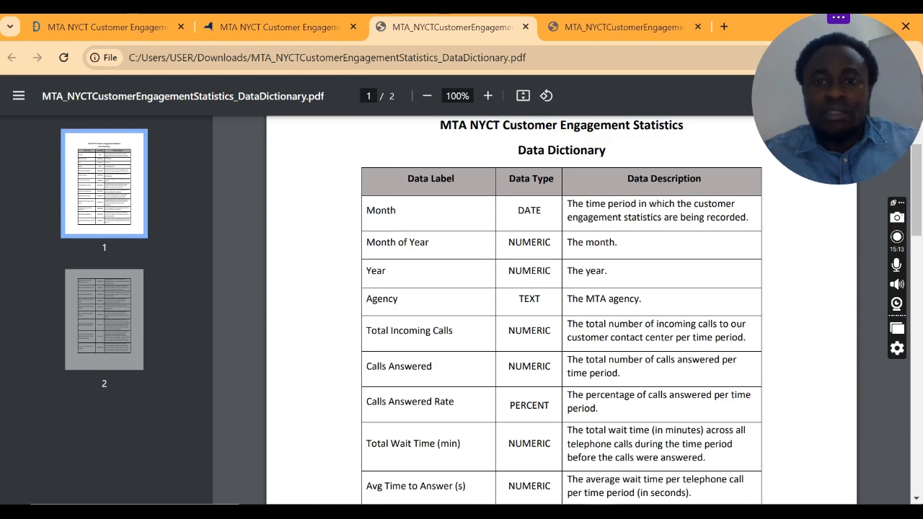
Step: Switch to the MTA NYCT Customer Engagement Statistics overview PDF and go to the General Description on page 1
{"action": "left_click", "coordinate": [569, 29]}
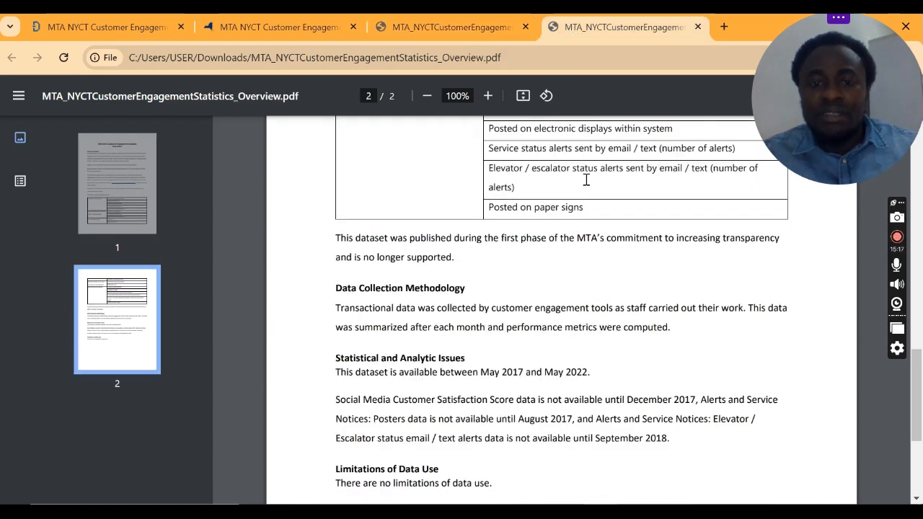
{"action": "scroll", "coordinate": [586, 180], "scroll_direction": "up", "scroll_amount": 14}
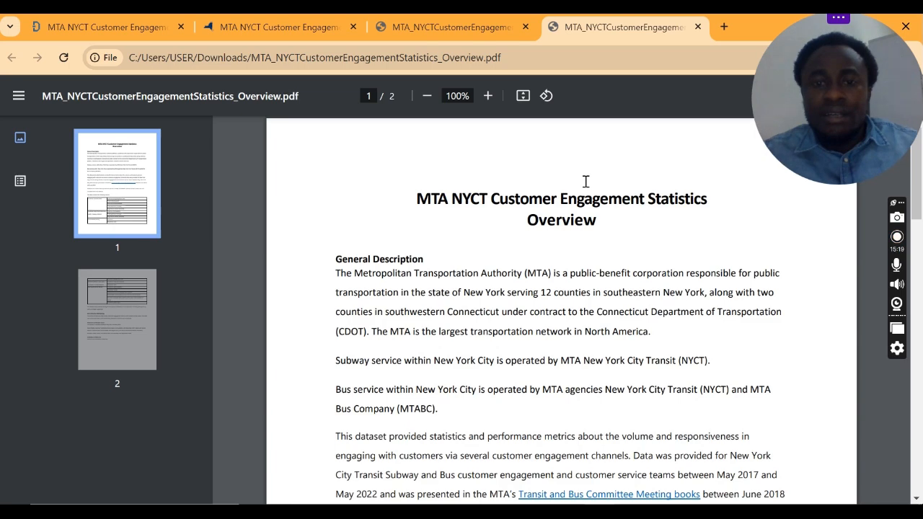
{"action": "scroll", "coordinate": [586, 180], "scroll_direction": "down", "scroll_amount": 2}
{"action": "scroll", "coordinate": [569, 202], "scroll_direction": "up", "scroll_amount": 2}
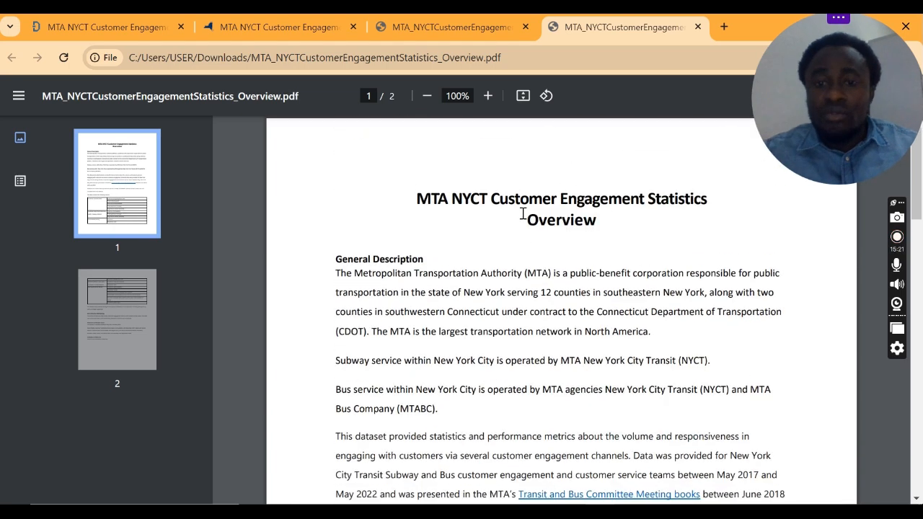
{"action": "scroll", "coordinate": [424, 273], "scroll_direction": "down", "scroll_amount": 1}
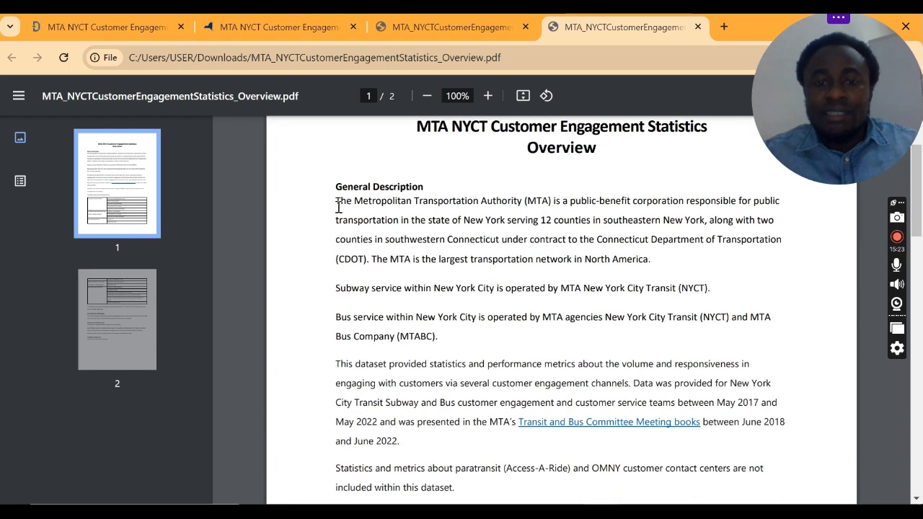
Step: Read the opening of the General Description about the MTA's role and the state it serves, highlighting phrases
{"action": "left_click_drag", "start_coordinate": [336, 200], "coordinate": [692, 263]}
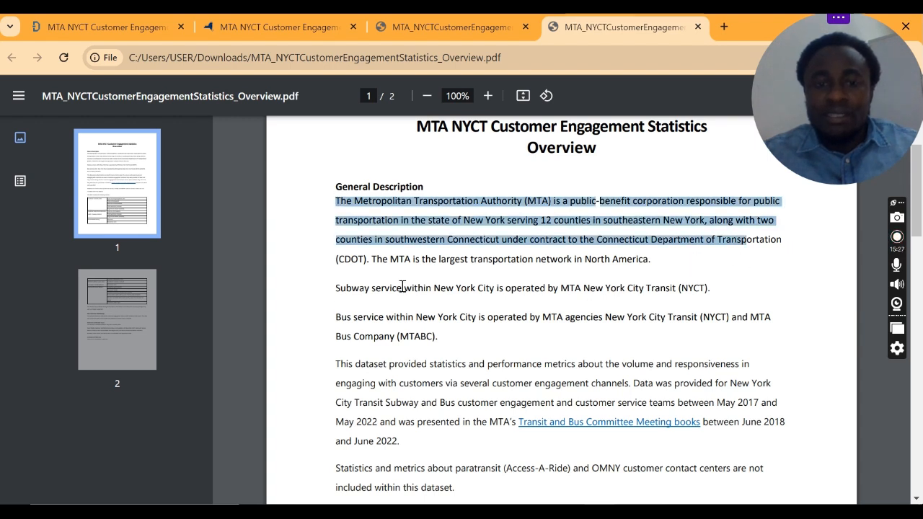
{"action": "left_click", "coordinate": [521, 229]}
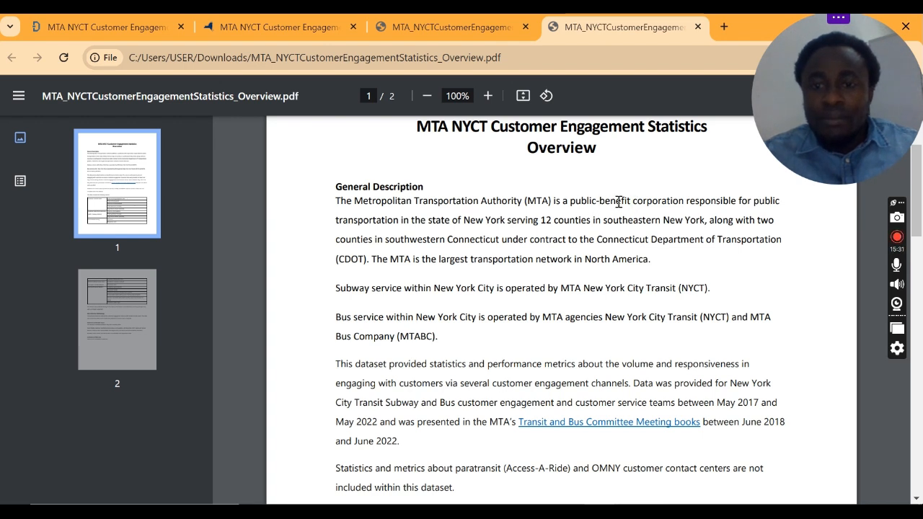
{"action": "left_click_drag", "start_coordinate": [653, 202], "coordinate": [699, 205]}
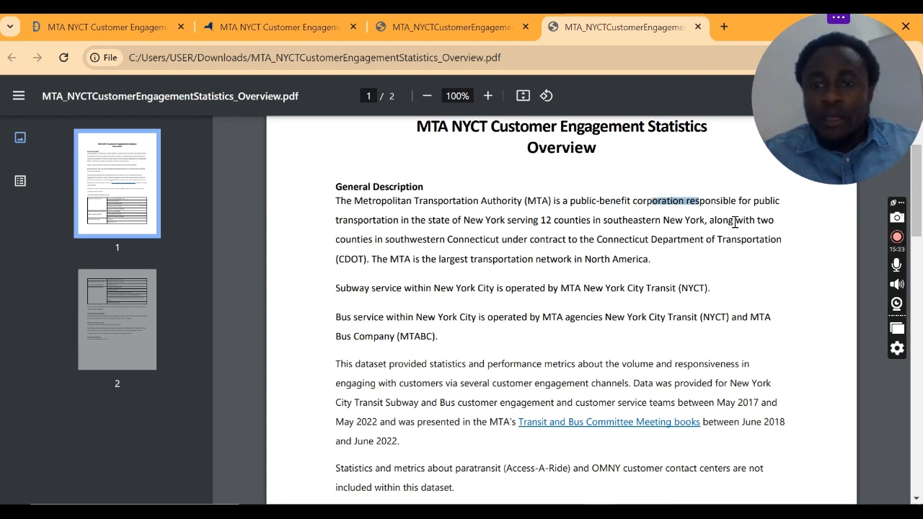
{"action": "left_click_drag", "start_coordinate": [394, 220], "coordinate": [457, 226]}
{"action": "left_click", "coordinate": [534, 229]}
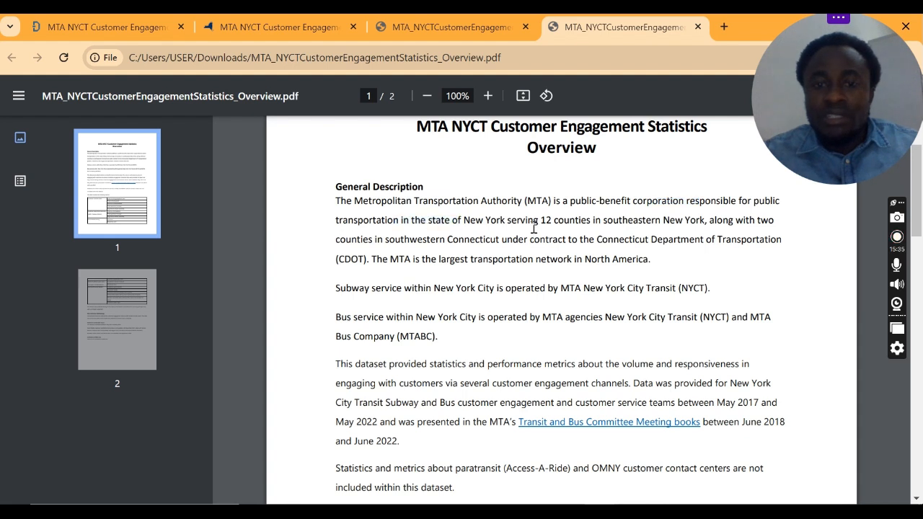
Step: Read about the counties served in New York and Connecticut and the CDOT contract, highlighting parts of the text
{"action": "left_click_drag", "start_coordinate": [546, 220], "coordinate": [738, 223]}
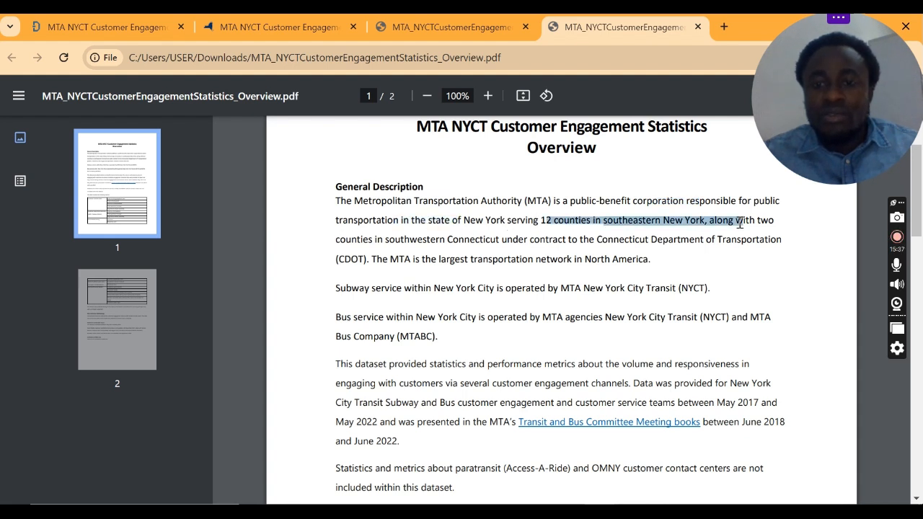
{"action": "left_click", "coordinate": [643, 222]}
{"action": "left_click_drag", "start_coordinate": [607, 223], "coordinate": [656, 223]}
{"action": "left_click", "coordinate": [676, 222]}
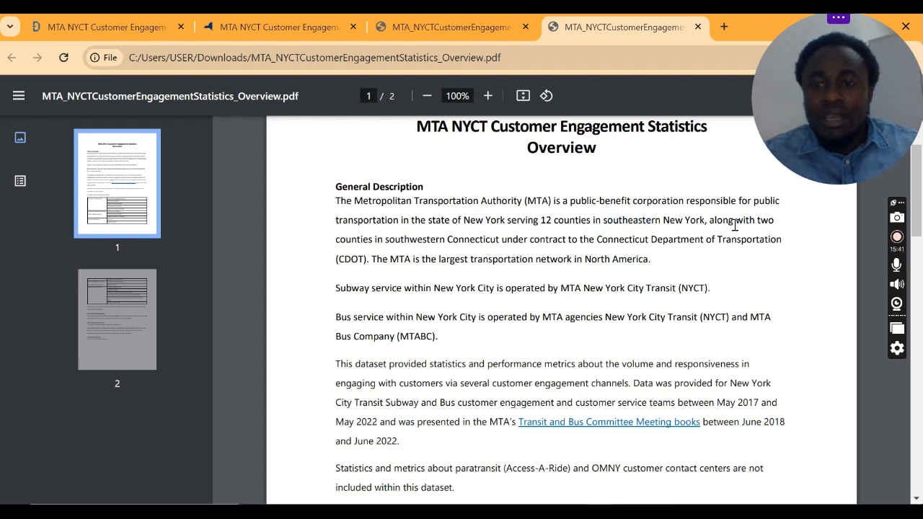
{"action": "left_click_drag", "start_coordinate": [728, 224], "coordinate": [733, 224]}
{"action": "left_click", "coordinate": [438, 246]}
{"action": "left_click_drag", "start_coordinate": [465, 241], "coordinate": [564, 242]}
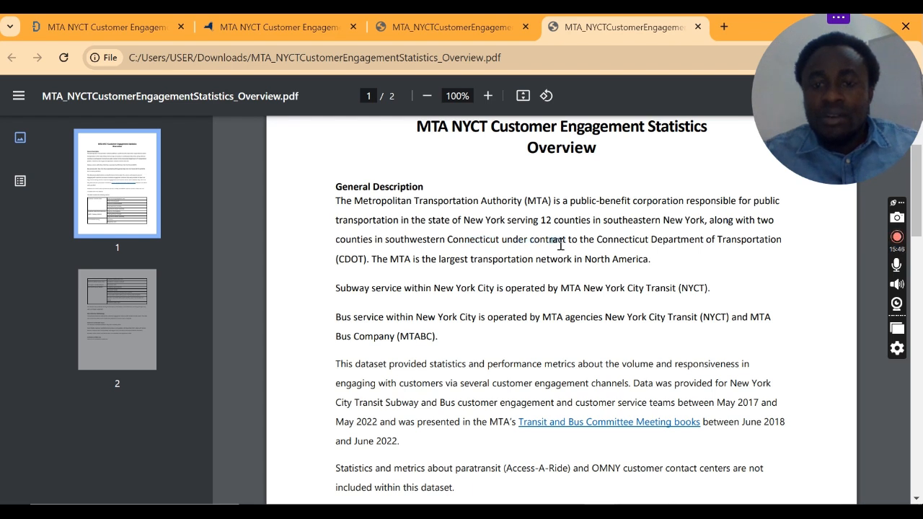
{"action": "left_click", "coordinate": [634, 240]}
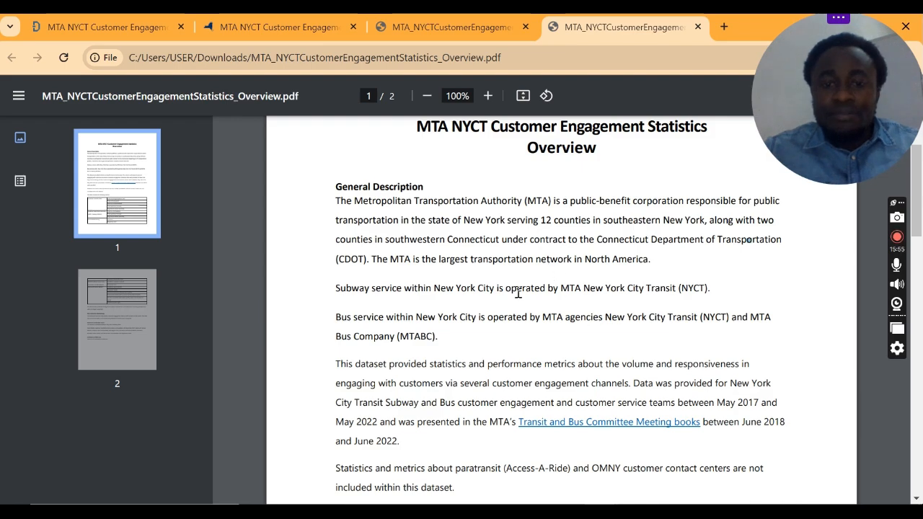
Step: Examine the rest of the overview's page 1, from the subway and bus operators to the table of included metrics
{"action": "scroll", "coordinate": [539, 308], "scroll_direction": "down", "scroll_amount": 3}
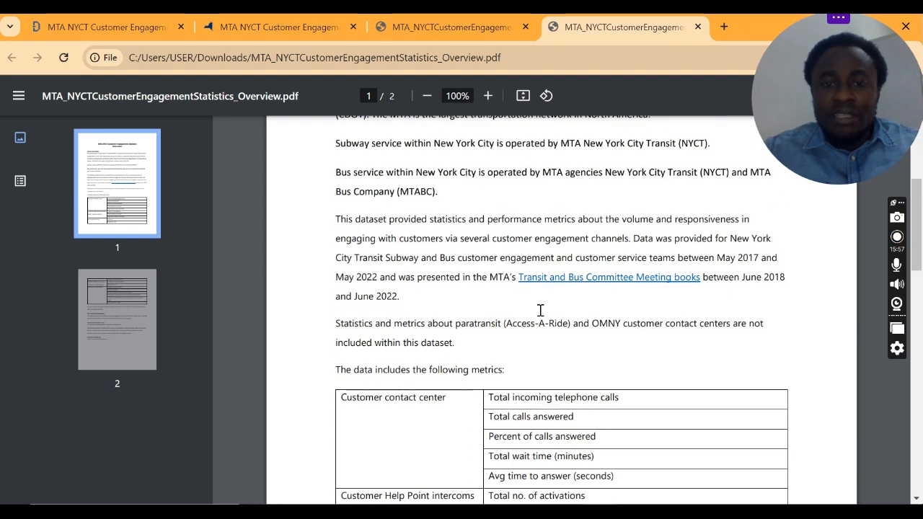
{"action": "scroll", "coordinate": [540, 309], "scroll_direction": "up", "scroll_amount": 3}
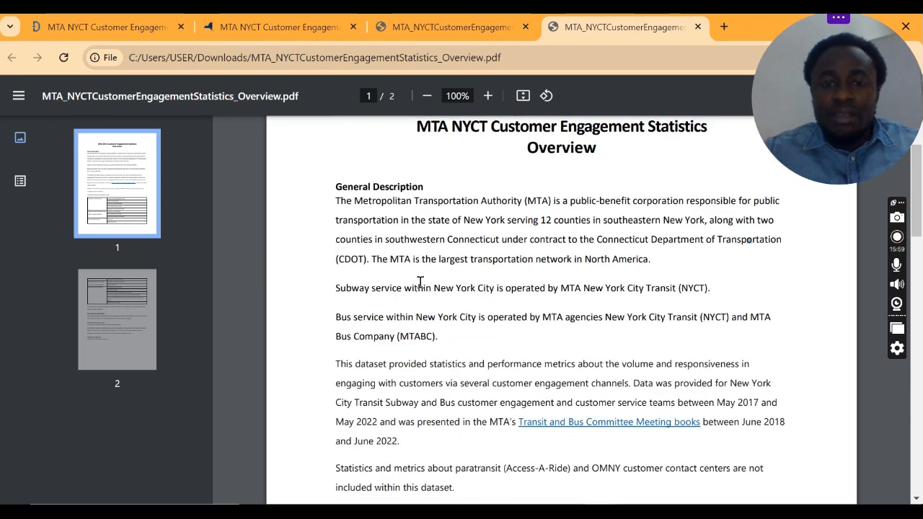
{"action": "scroll", "coordinate": [425, 292], "scroll_direction": "down", "scroll_amount": 2}
{"action": "scroll", "coordinate": [434, 301], "scroll_direction": "up", "scroll_amount": 2}
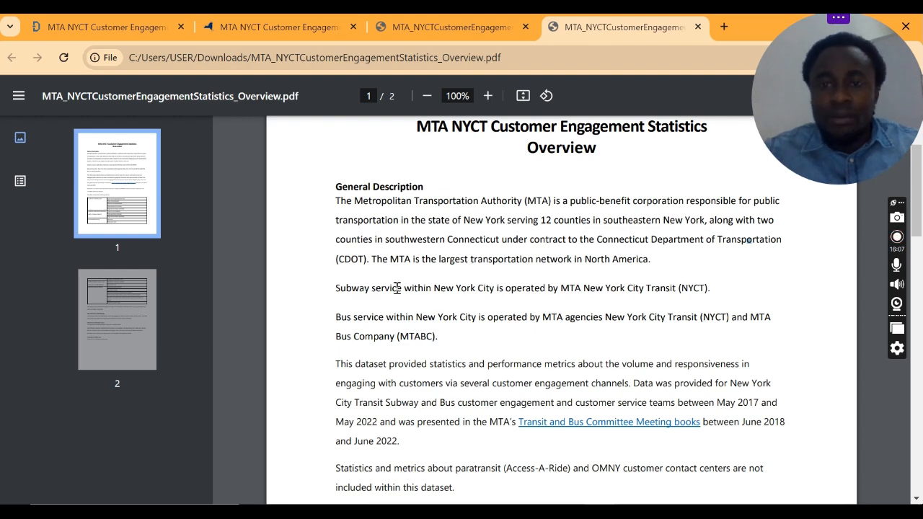
{"action": "scroll", "coordinate": [599, 239], "scroll_direction": "down", "scroll_amount": 2}
{"action": "scroll", "coordinate": [602, 242], "scroll_direction": "up", "scroll_amount": 2}
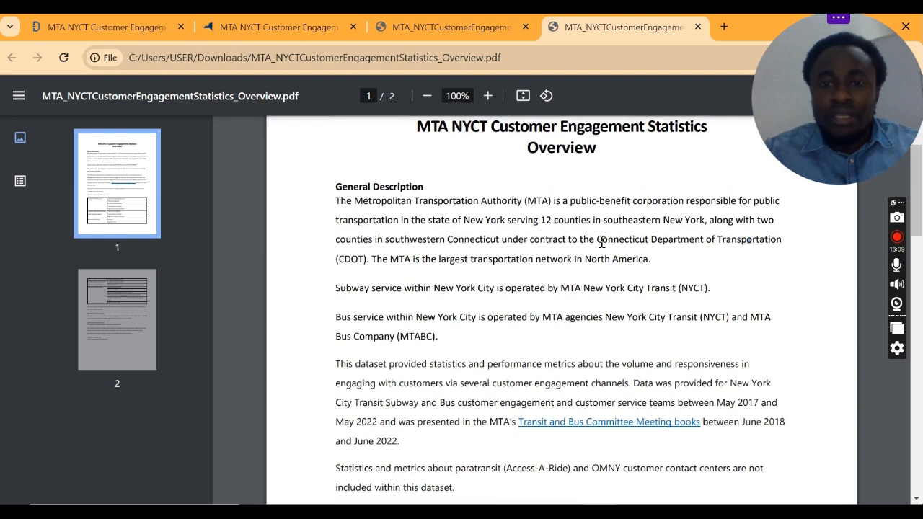
{"action": "scroll", "coordinate": [597, 245], "scroll_direction": "down", "scroll_amount": 3}
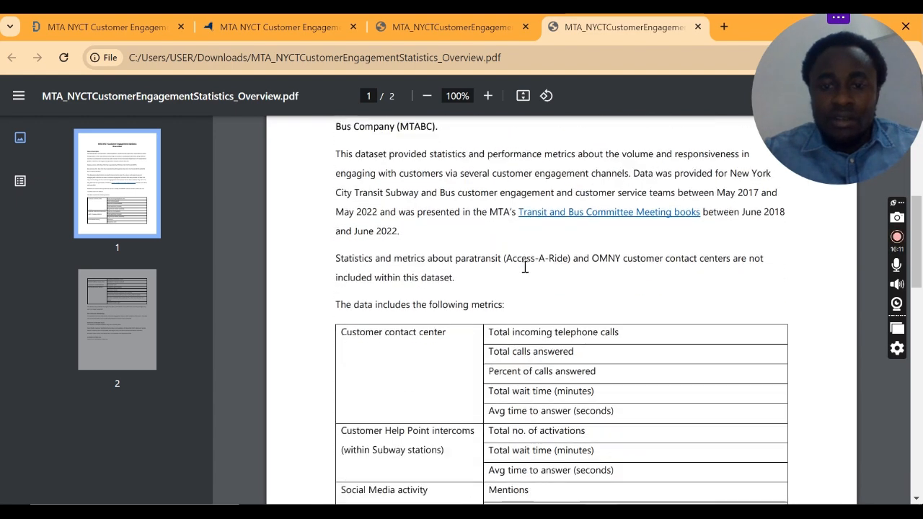
{"action": "scroll", "coordinate": [513, 291], "scroll_direction": "down", "scroll_amount": 1}
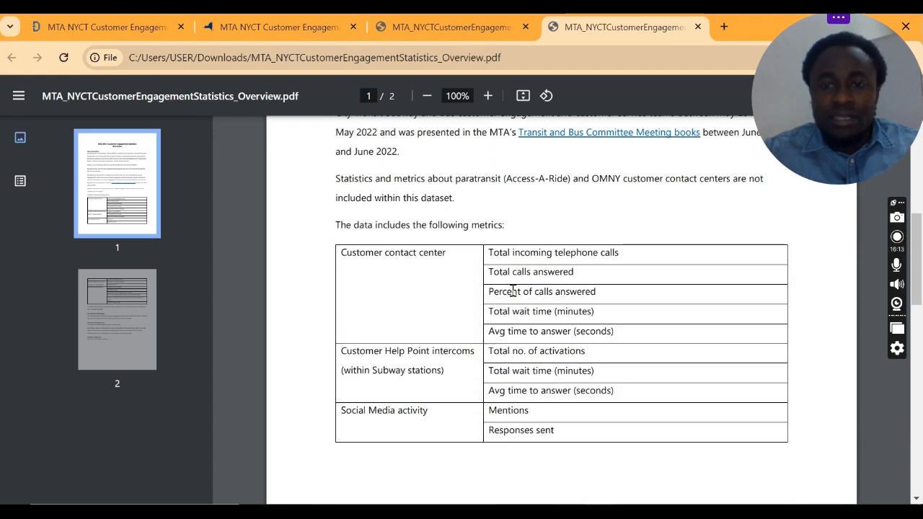
{"action": "scroll", "coordinate": [512, 291], "scroll_direction": "up", "scroll_amount": 1}
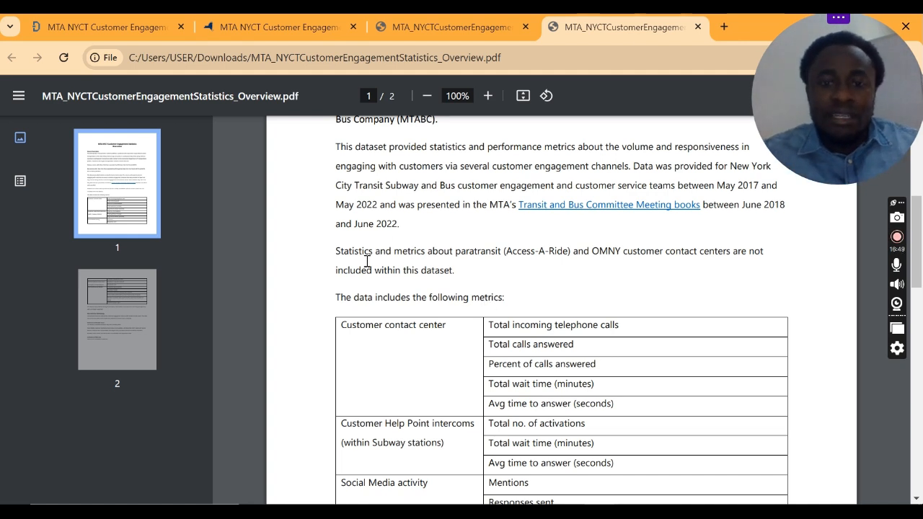
{"action": "scroll", "coordinate": [366, 261], "scroll_direction": "down", "scroll_amount": 1}
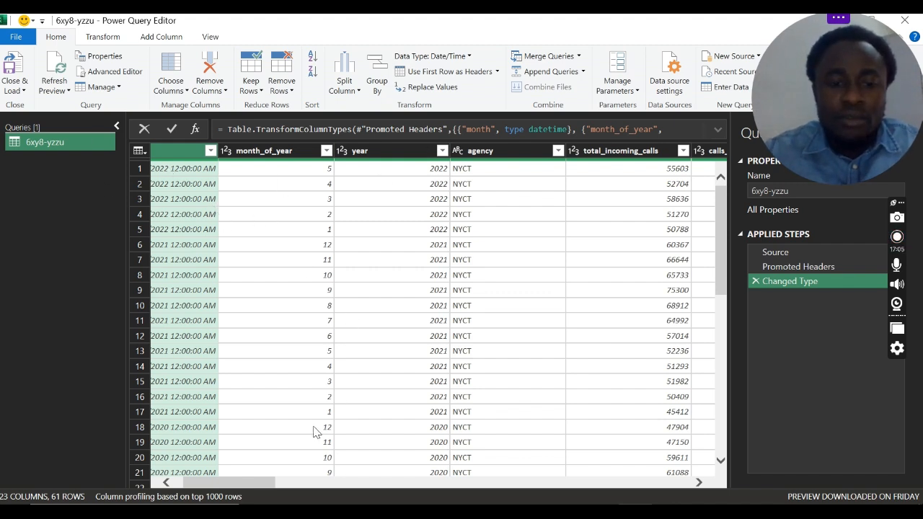
Step: Switch to the Power Query Editor and review the month, month_of_year, year and agency columns of the 6xy8-yzzu query
{"action": "left_click_drag", "start_coordinate": [266, 484], "coordinate": [242, 479]}
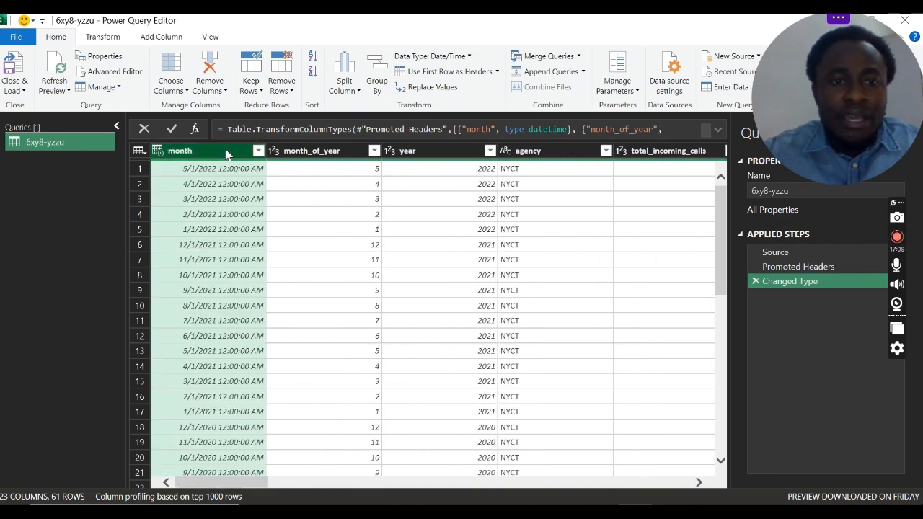
{"action": "left_click", "coordinate": [286, 153]}
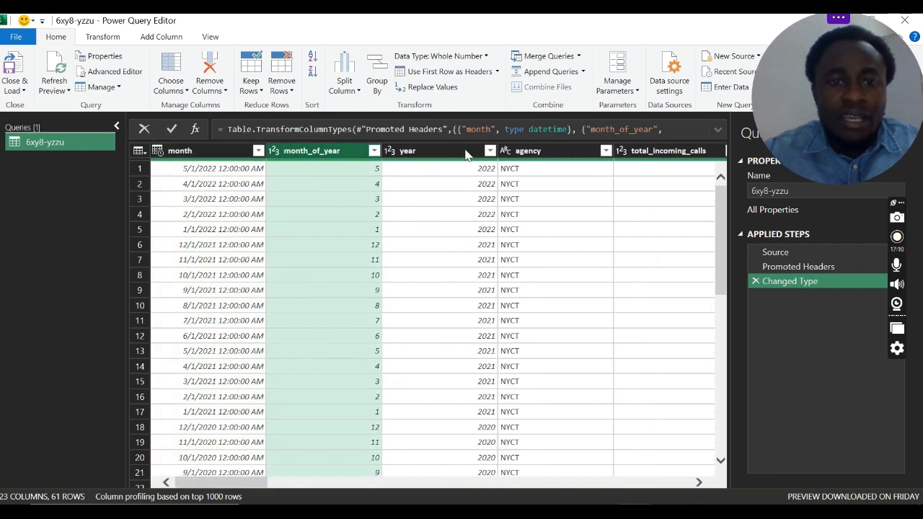
{"action": "left_click", "coordinate": [426, 152]}
{"action": "left_click", "coordinate": [526, 150]}
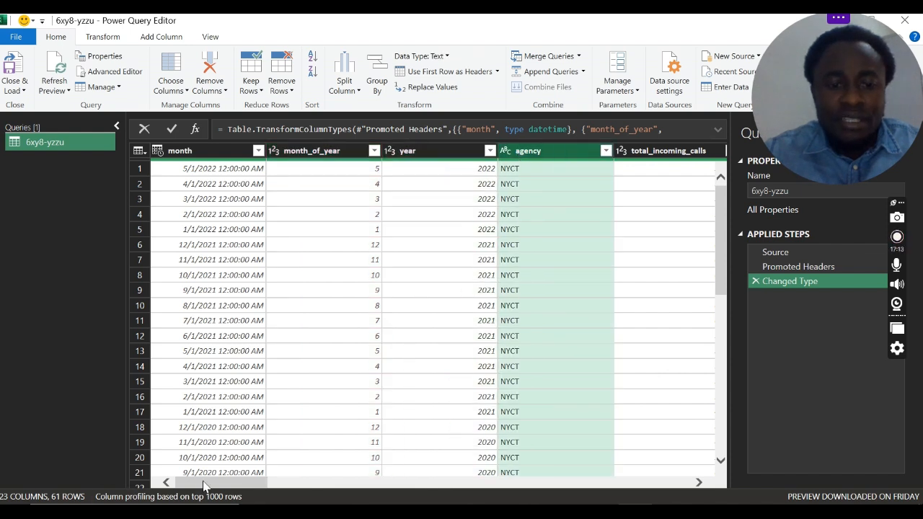
Step: Check which values the agency column's filter offers, and leave it without applying a filter
{"action": "left_click_drag", "start_coordinate": [202, 482], "coordinate": [241, 483]}
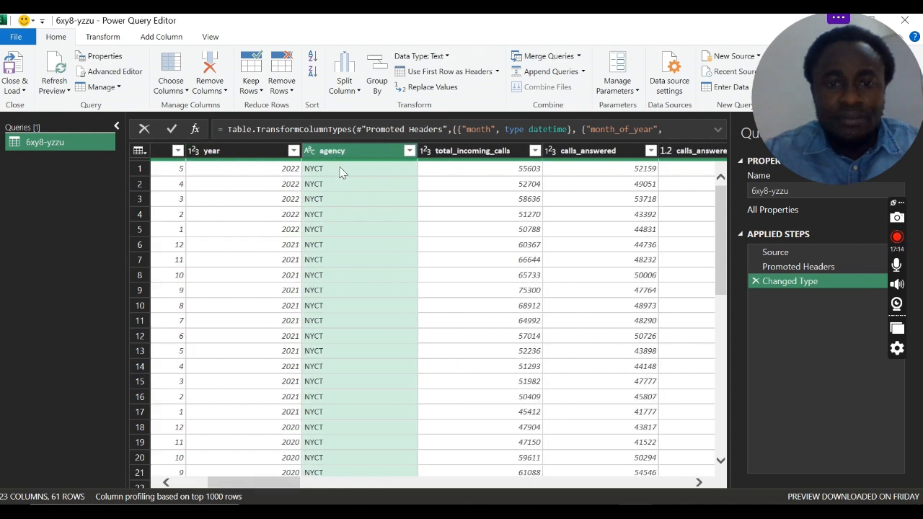
{"action": "left_click", "coordinate": [409, 151]}
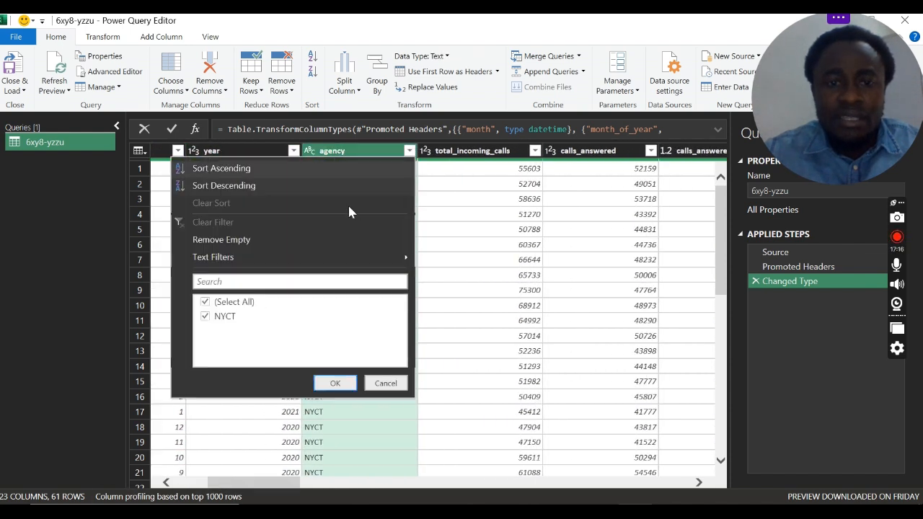
{"action": "left_click", "coordinate": [385, 383]}
{"action": "left_click", "coordinate": [254, 474]}
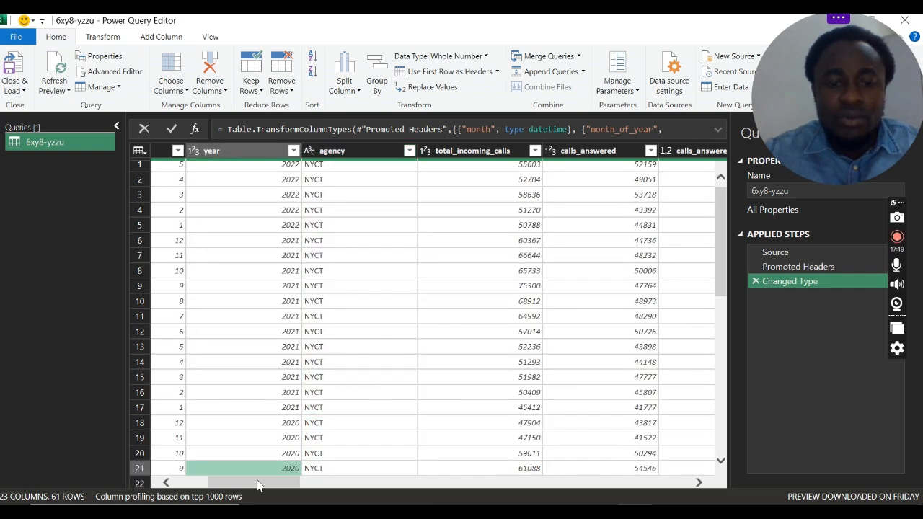
Step: Return to the start of the table and select the month column followed by the year column
{"action": "left_click_drag", "start_coordinate": [259, 483], "coordinate": [171, 488]}
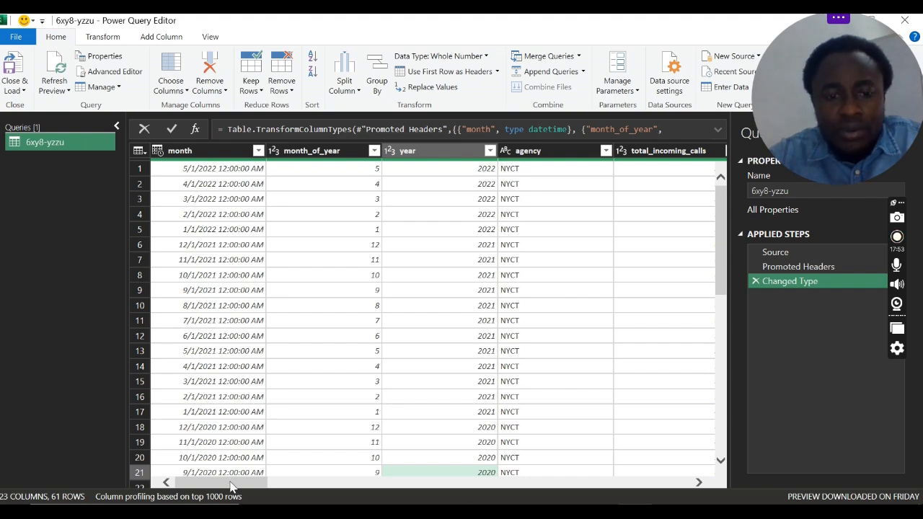
{"action": "mouse_move", "coordinate": [231, 487]}
{"action": "left_mouse_down"}
{"action": "mouse_move", "coordinate": [278, 488]}
{"action": "mouse_move", "coordinate": [216, 493]}
{"action": "left_mouse_up"}
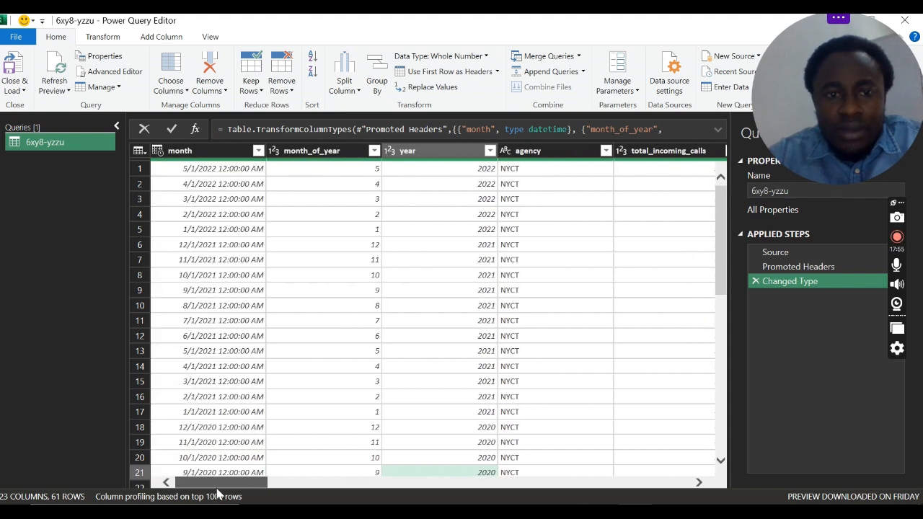
{"action": "left_click", "coordinate": [194, 151]}
{"action": "left_click", "coordinate": [409, 152]}
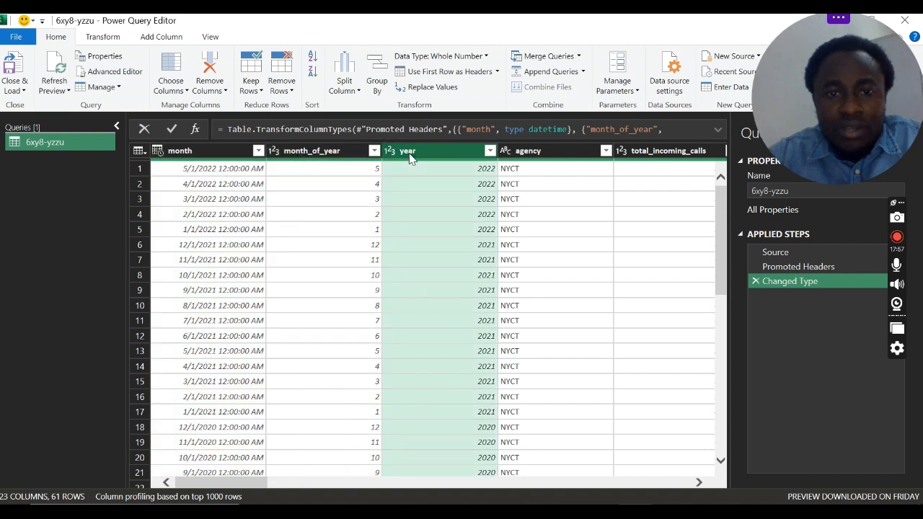
Step: Turn on the column quality preview after briefly trying column distribution, and inspect the month column's quality details
{"action": "left_click", "coordinate": [210, 36]}
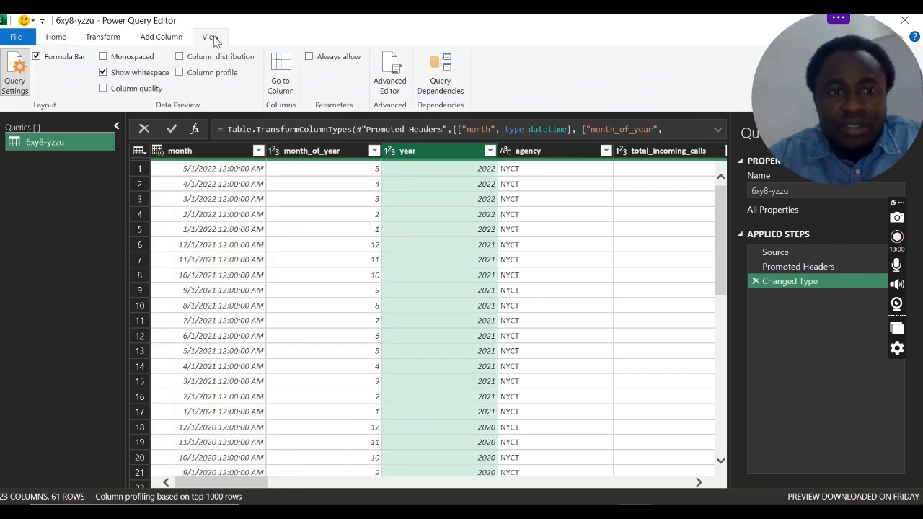
{"action": "left_click", "coordinate": [179, 57]}
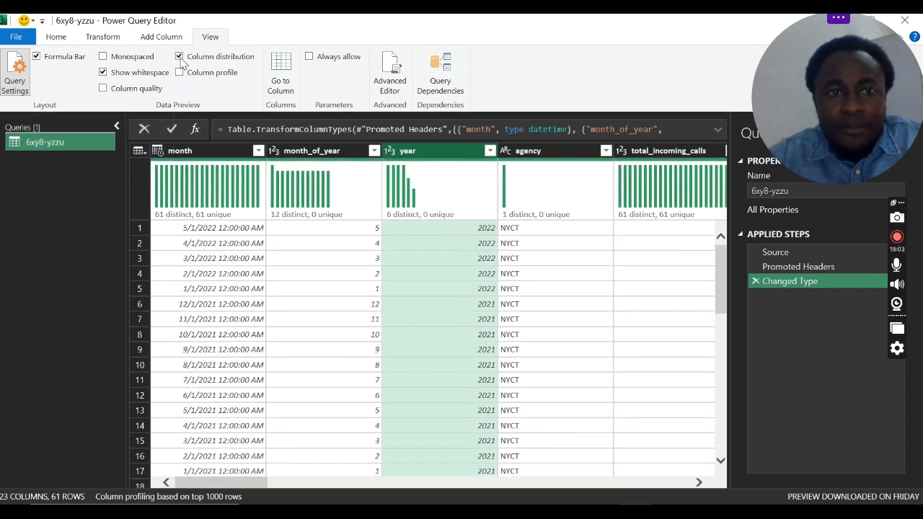
{"action": "left_click", "coordinate": [180, 57]}
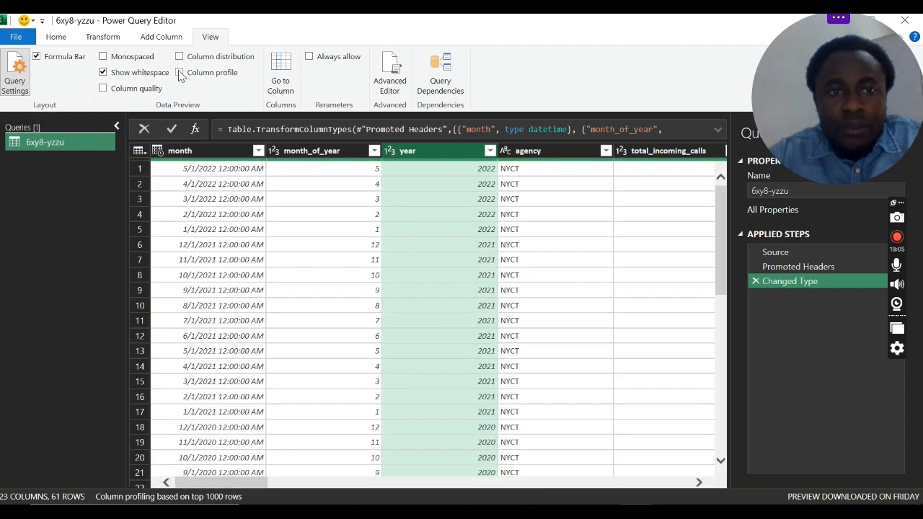
{"action": "left_click", "coordinate": [109, 92]}
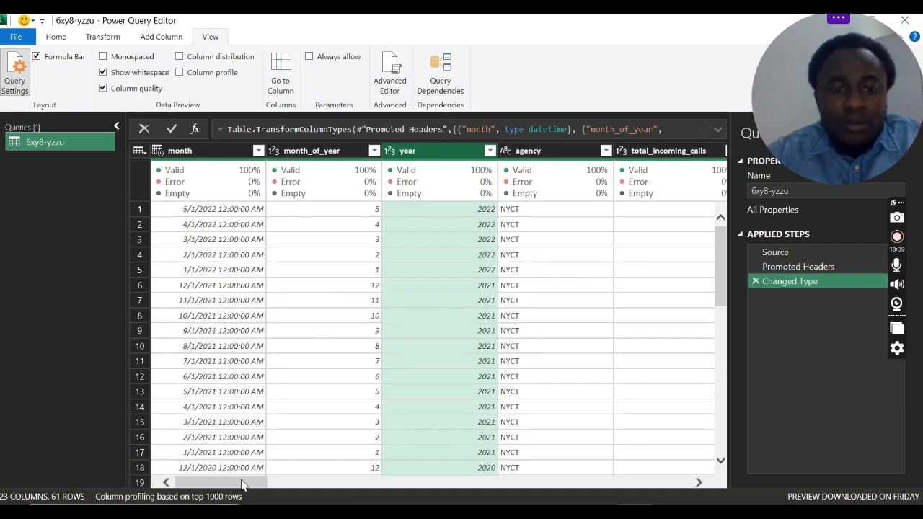
{"action": "mouse_move", "coordinate": [241, 481]}
{"action": "left_mouse_down"}
{"action": "mouse_move", "coordinate": [264, 483]}
{"action": "mouse_move", "coordinate": [227, 480]}
{"action": "left_mouse_up"}
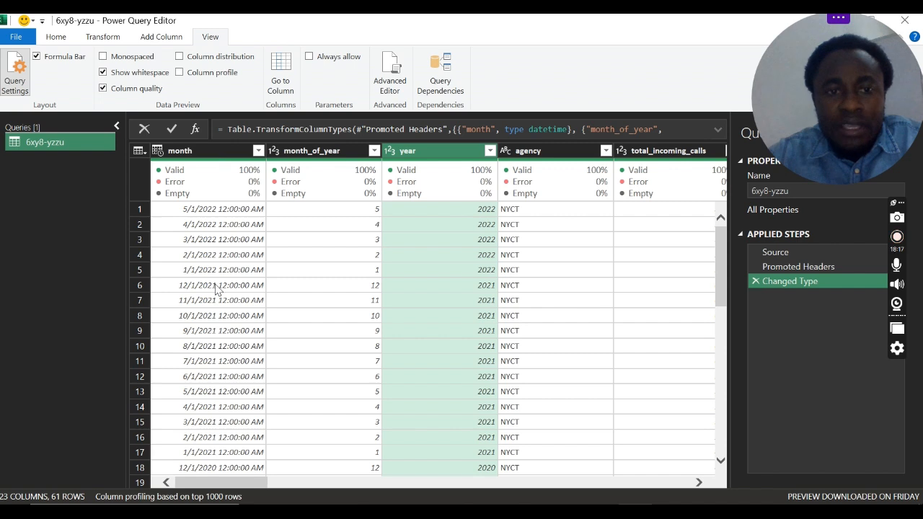
{"action": "mouse_move", "coordinate": [242, 181]}
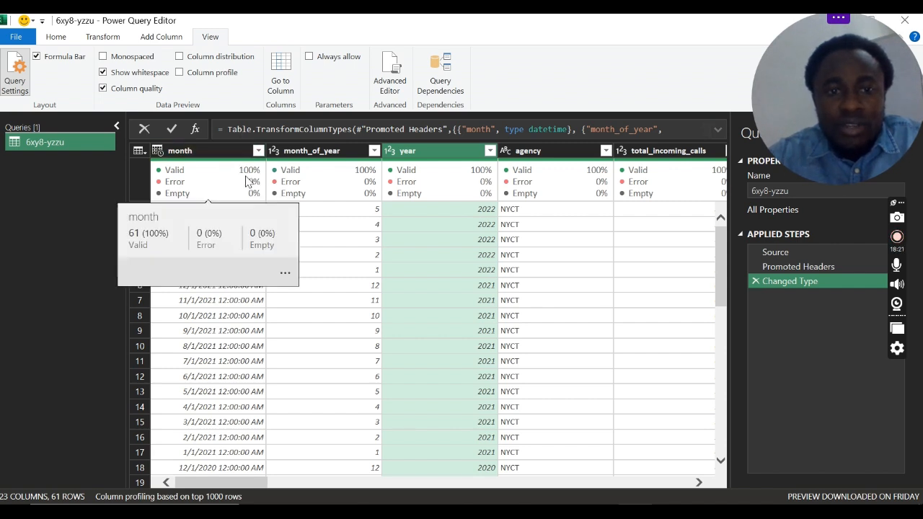
Step: Move along the table to the social media columns, select social_media_customer and inspect its column quality figures
{"action": "mouse_move", "coordinate": [224, 485]}
{"action": "left_mouse_down"}
{"action": "mouse_move", "coordinate": [243, 487]}
{"action": "mouse_move", "coordinate": [223, 488]}
{"action": "left_mouse_up"}
{"action": "mouse_move", "coordinate": [190, 185]}
{"action": "left_click_drag", "start_coordinate": [236, 488], "coordinate": [488, 500]}
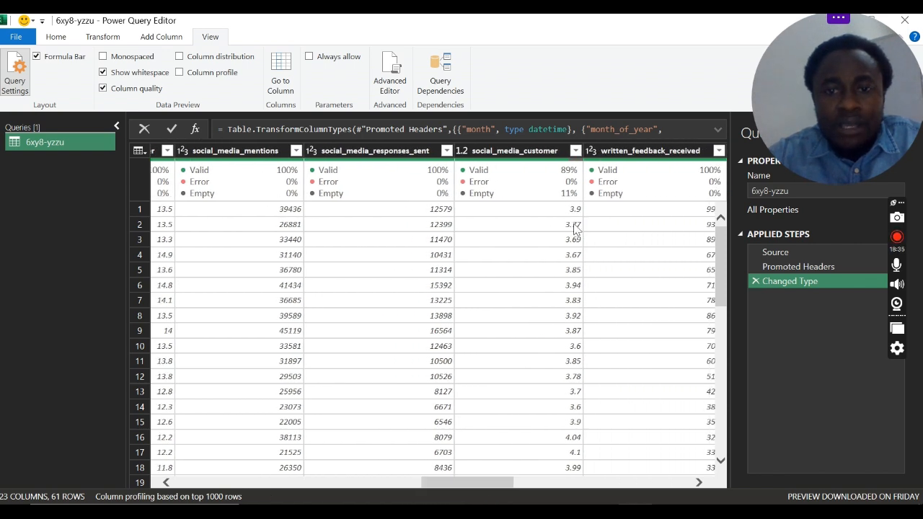
{"action": "left_click", "coordinate": [551, 166]}
{"action": "mouse_move", "coordinate": [486, 180]}
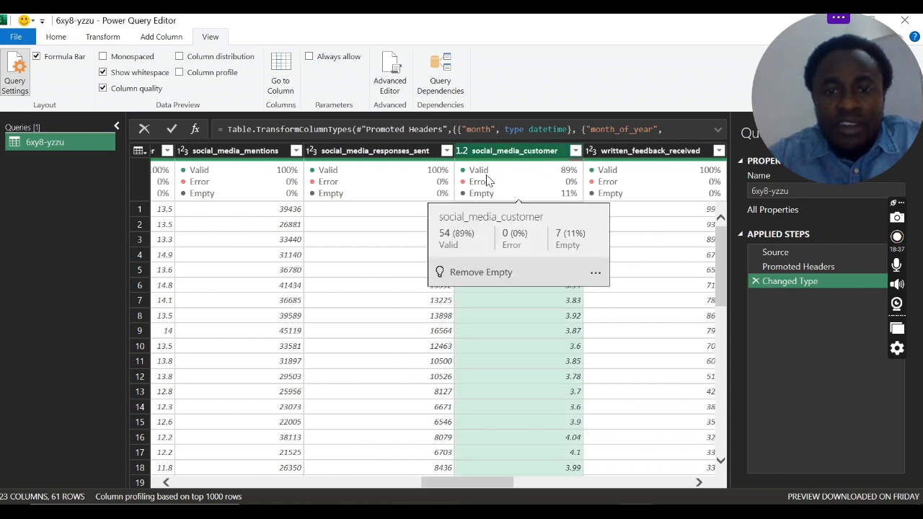
Step: Check the values offered by the social_media_customer column's filter, and leave it without sorting or filtering
{"action": "left_click", "coordinate": [575, 150]}
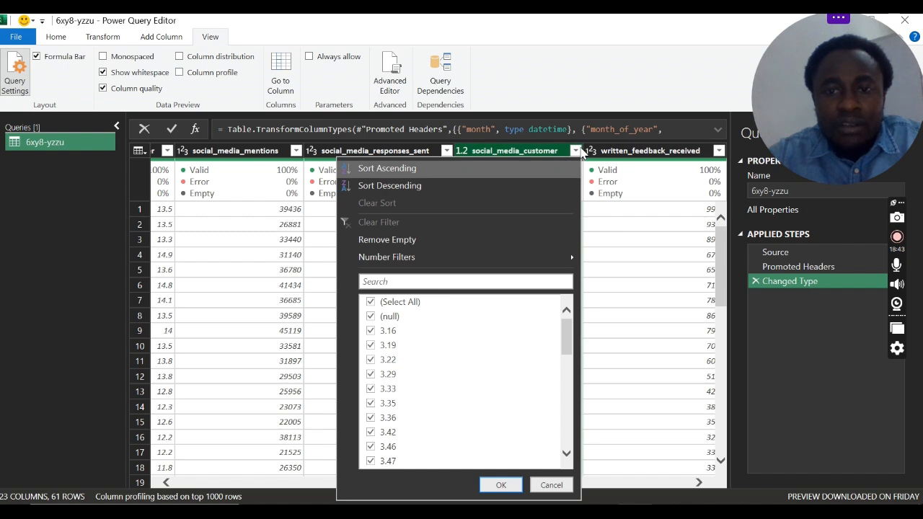
{"action": "left_click", "coordinate": [576, 150]}
{"action": "left_click", "coordinate": [575, 150]}
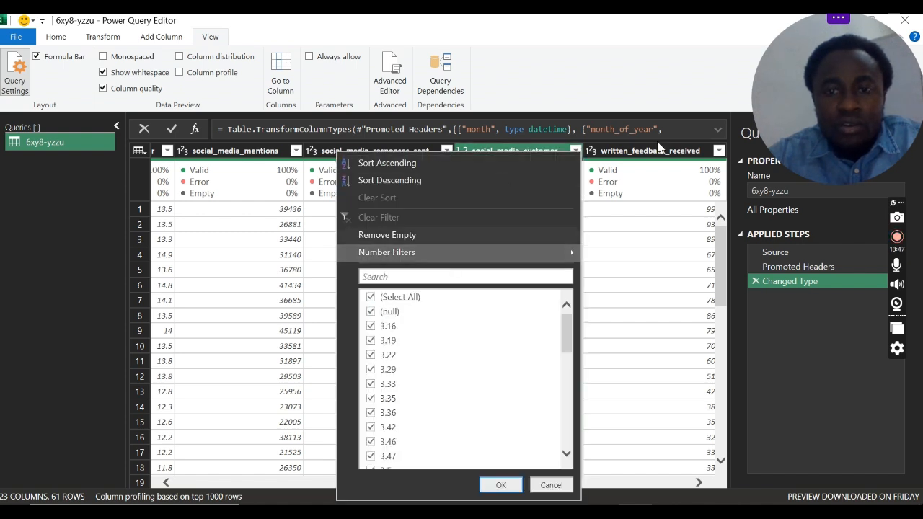
{"action": "left_click", "coordinate": [574, 152]}
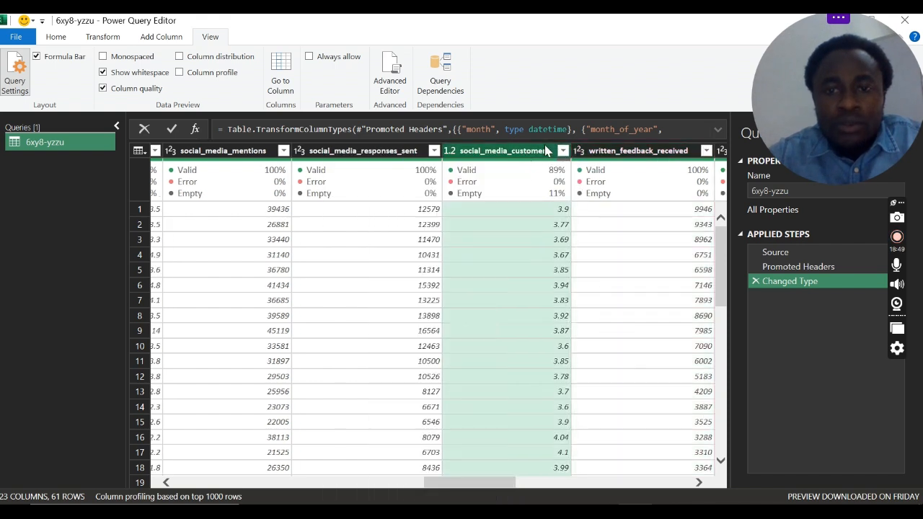
{"action": "right_click", "coordinate": [493, 153]}
{"action": "key", "text": "Escape"}
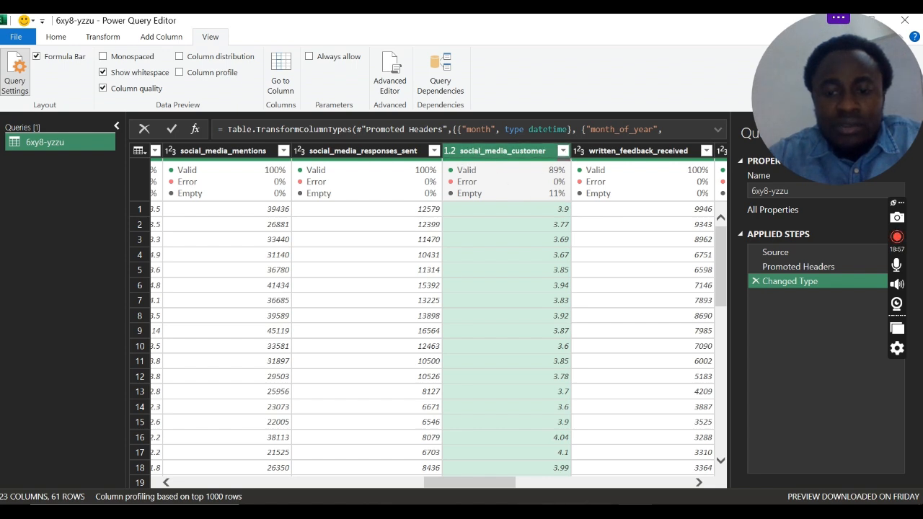
Step: Switch to the browser and look through the metrics table in MTA_NYCTCustomerEngagementStatistics_Overview.pdf for the social media customer metric
{"action": "left_click", "coordinate": [704, 456]}
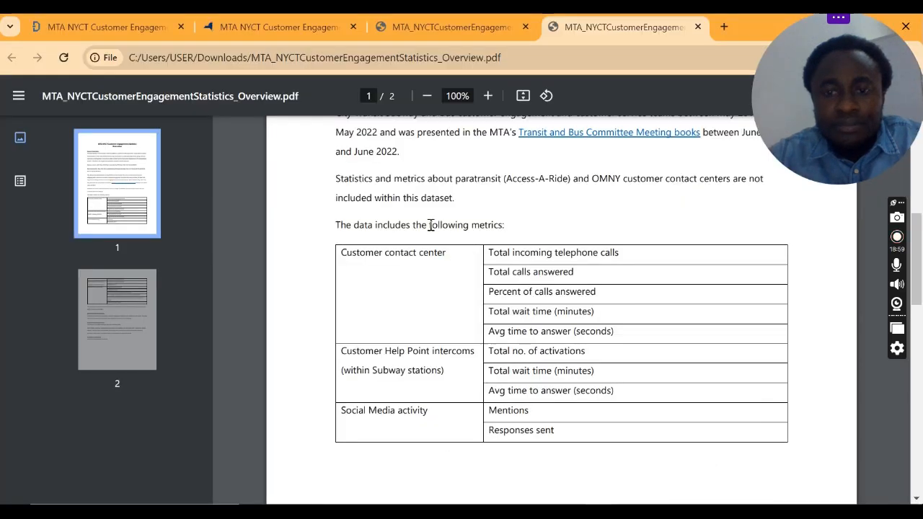
{"action": "scroll", "coordinate": [461, 280], "scroll_direction": "down", "scroll_amount": 1}
{"action": "scroll", "coordinate": [461, 280], "scroll_direction": "down", "scroll_amount": 8}
{"action": "scroll", "coordinate": [461, 280], "scroll_direction": "up", "scroll_amount": 5}
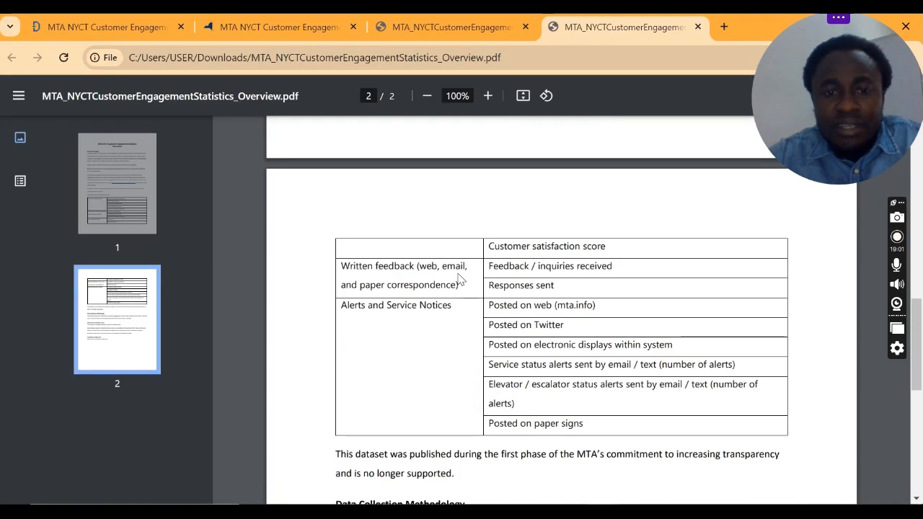
{"action": "scroll", "coordinate": [459, 275], "scroll_direction": "up", "scroll_amount": 4}
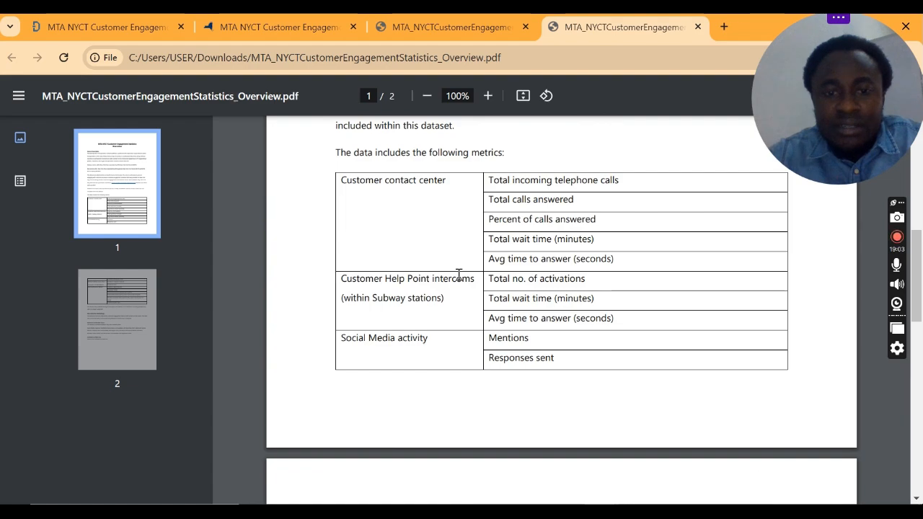
Step: Find the Social Media Customer Satisfaction Score entry in MTA_NYCTCustomerEngagementStatistics_DataDictionary.pdf and highlight its name
{"action": "left_click", "coordinate": [498, 26]}
{"action": "scroll", "coordinate": [472, 366], "scroll_direction": "down", "scroll_amount": 7}
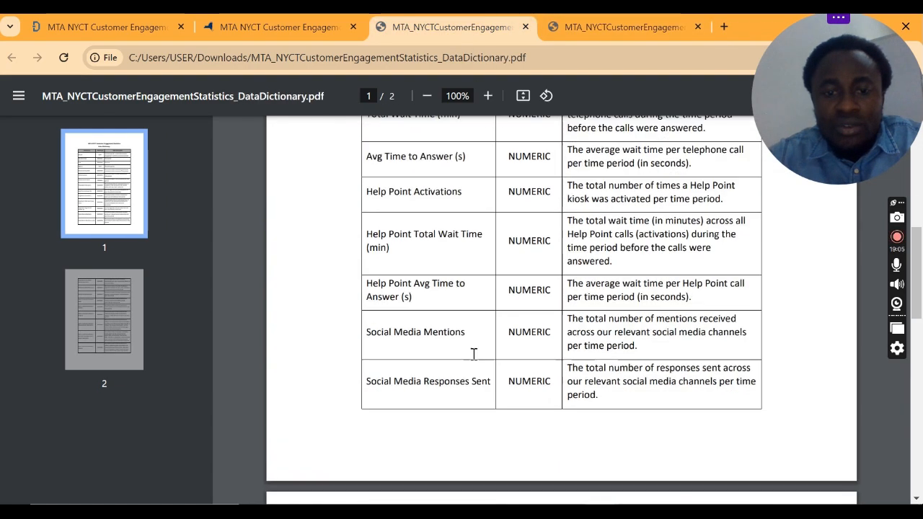
{"action": "scroll", "coordinate": [461, 339], "scroll_direction": "up", "scroll_amount": 2}
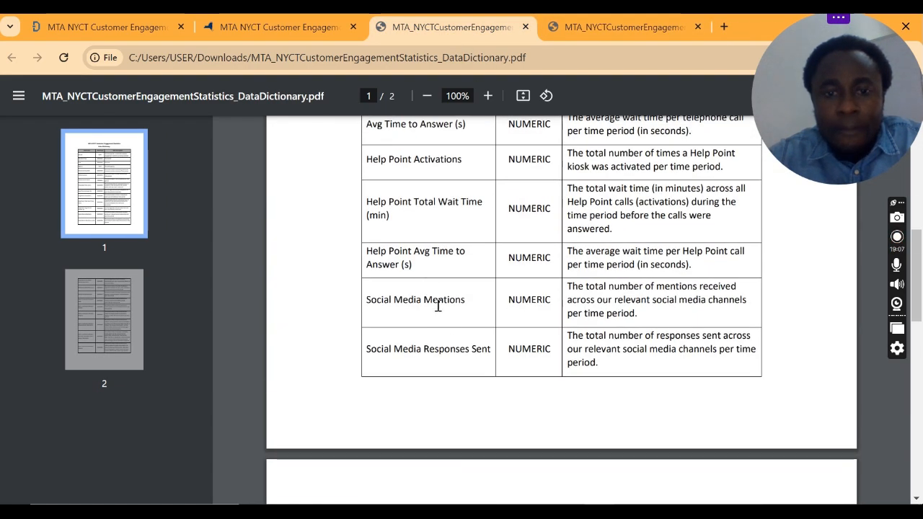
{"action": "scroll", "coordinate": [441, 336], "scroll_direction": "down", "scroll_amount": 4}
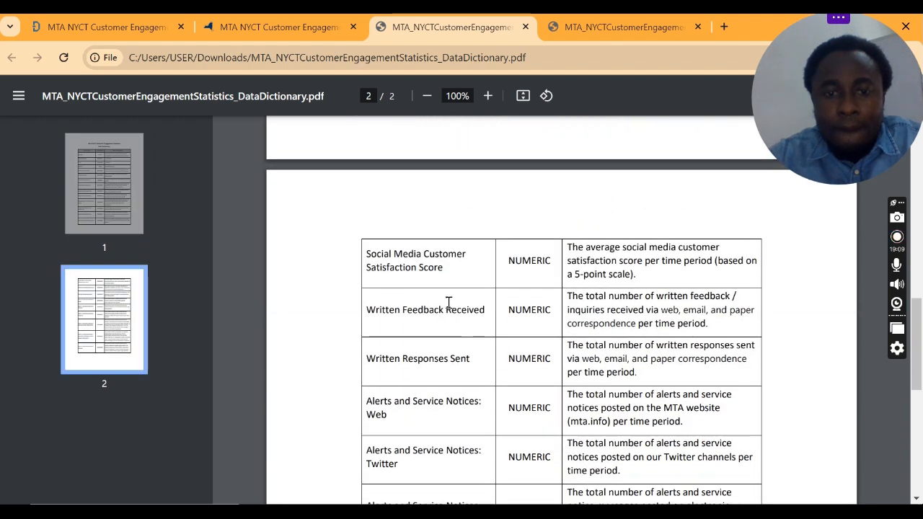
{"action": "left_click_drag", "start_coordinate": [449, 268], "coordinate": [378, 257]}
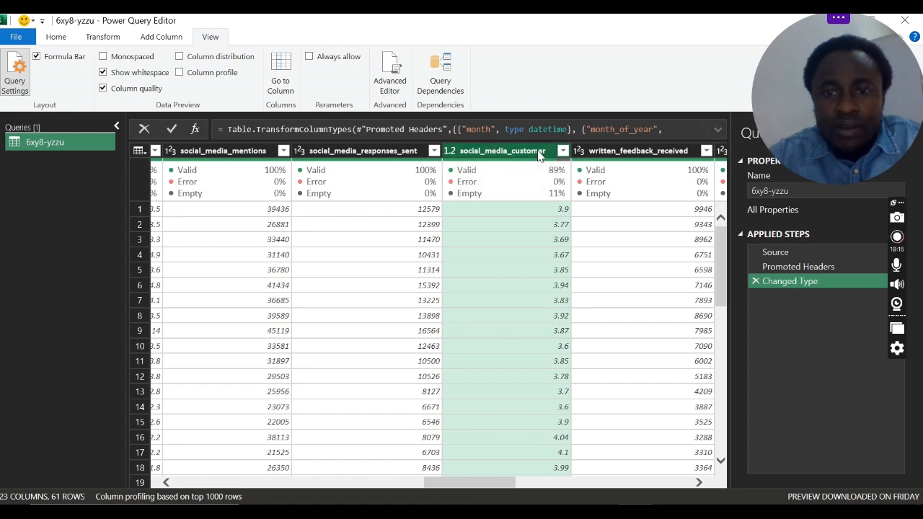
Step: Open the social_media_customer column name for editing in Power Query, and read the satisfaction score's definition in the data dictionary PDF
{"action": "double_click", "coordinate": [538, 150]}
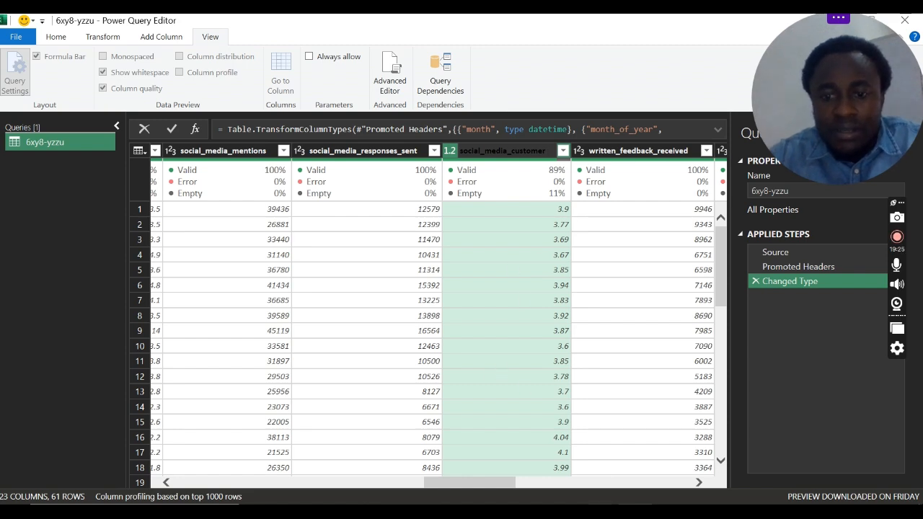
{"action": "left_click", "coordinate": [632, 469]}
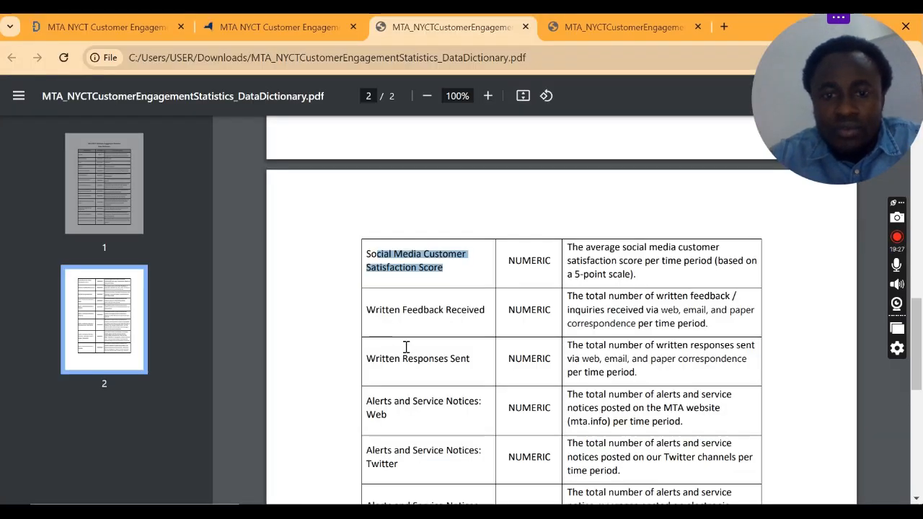
{"action": "scroll", "coordinate": [406, 348], "scroll_direction": "down", "scroll_amount": 2}
{"action": "scroll", "coordinate": [406, 347], "scroll_direction": "up", "scroll_amount": 2}
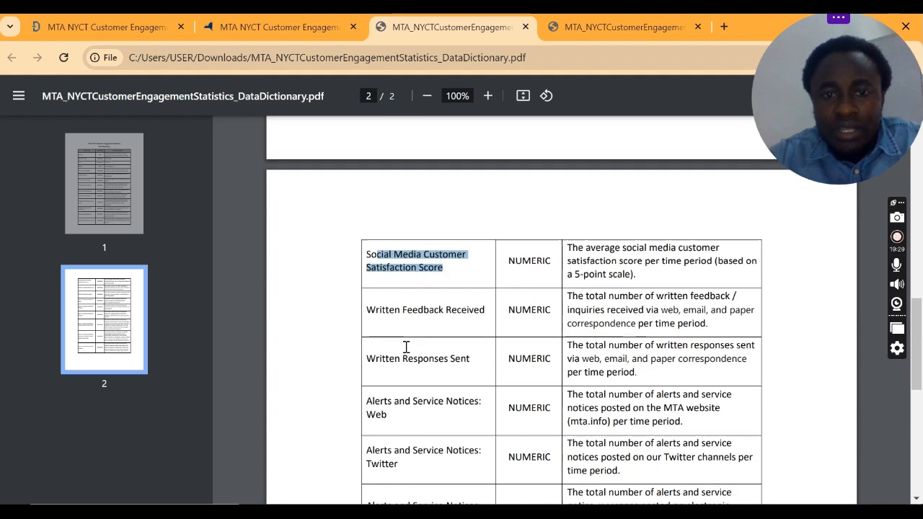
{"action": "scroll", "coordinate": [406, 347], "scroll_direction": "up", "scroll_amount": 2}
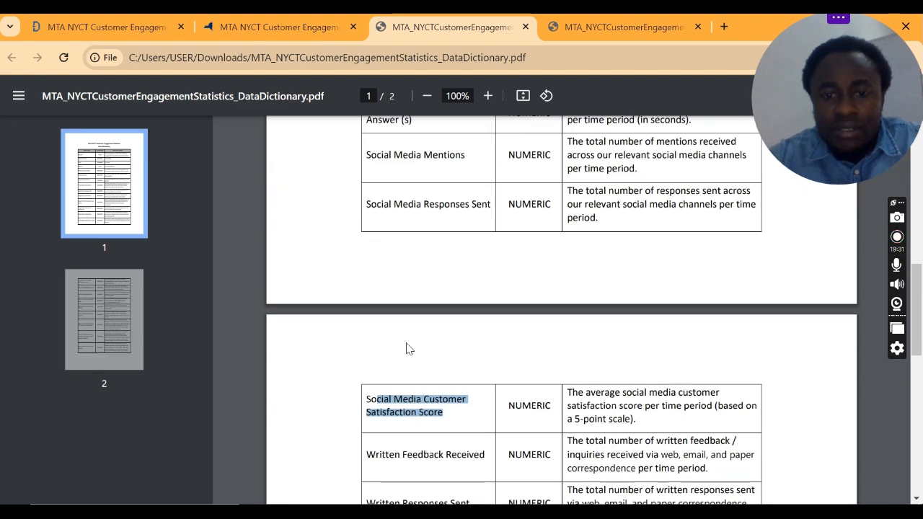
{"action": "scroll", "coordinate": [406, 349], "scroll_direction": "down", "scroll_amount": 1}
{"action": "left_click", "coordinate": [593, 344]}
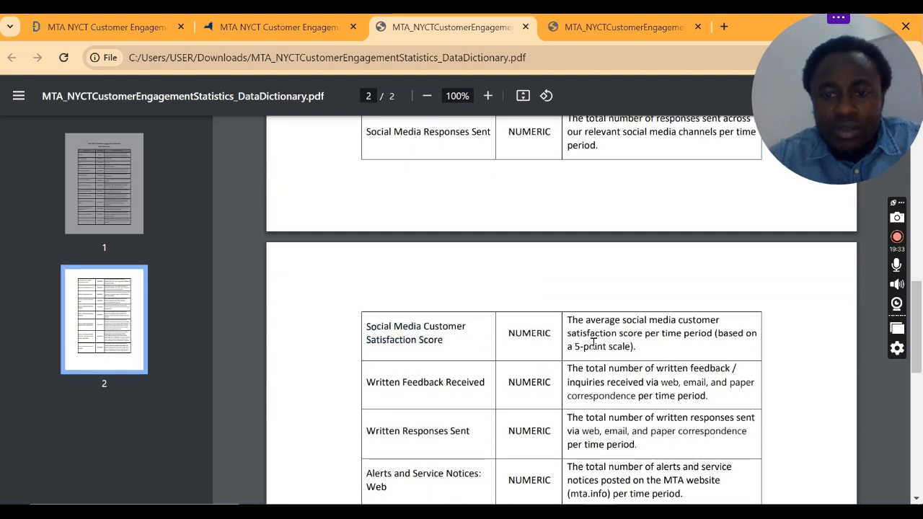
{"action": "left_click_drag", "start_coordinate": [570, 322], "coordinate": [650, 363]}
{"action": "left_click", "coordinate": [634, 347]}
{"action": "scroll", "coordinate": [607, 356], "scroll_direction": "down", "scroll_amount": 1}
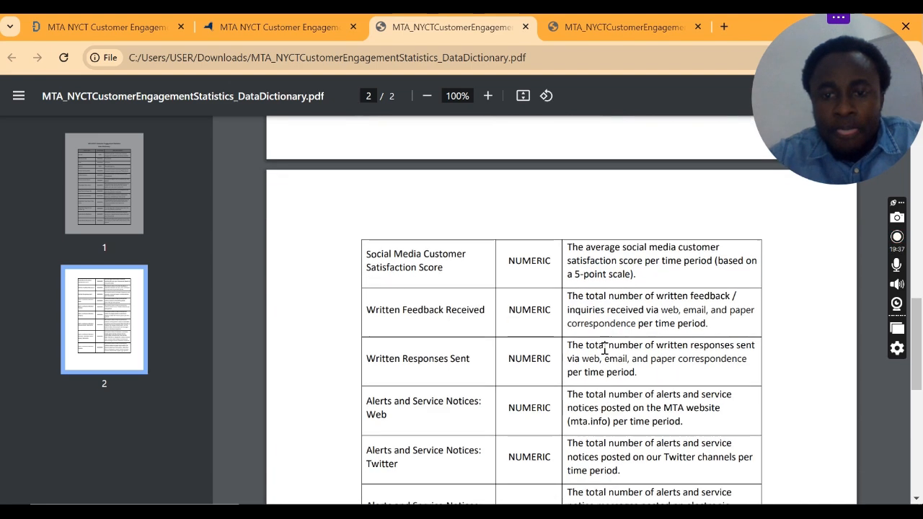
{"action": "left_click_drag", "start_coordinate": [577, 255], "coordinate": [631, 257]}
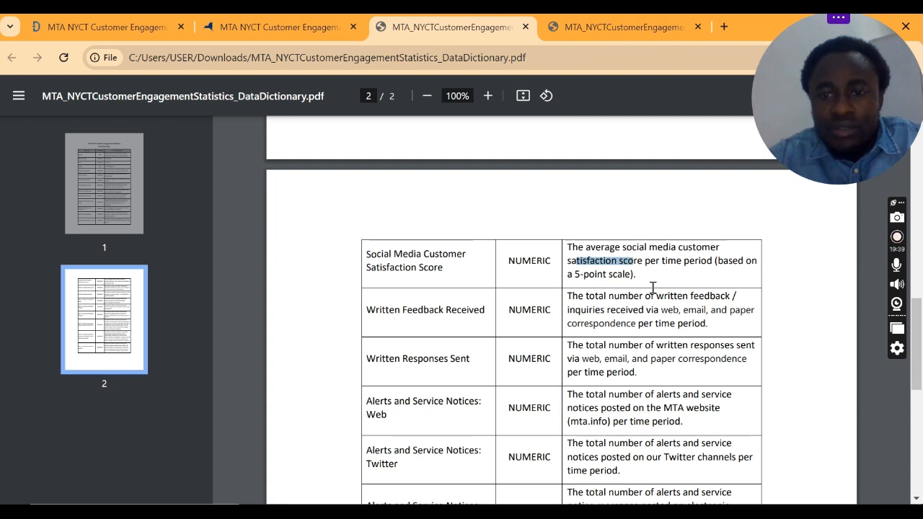
{"action": "left_click", "coordinate": [649, 282]}
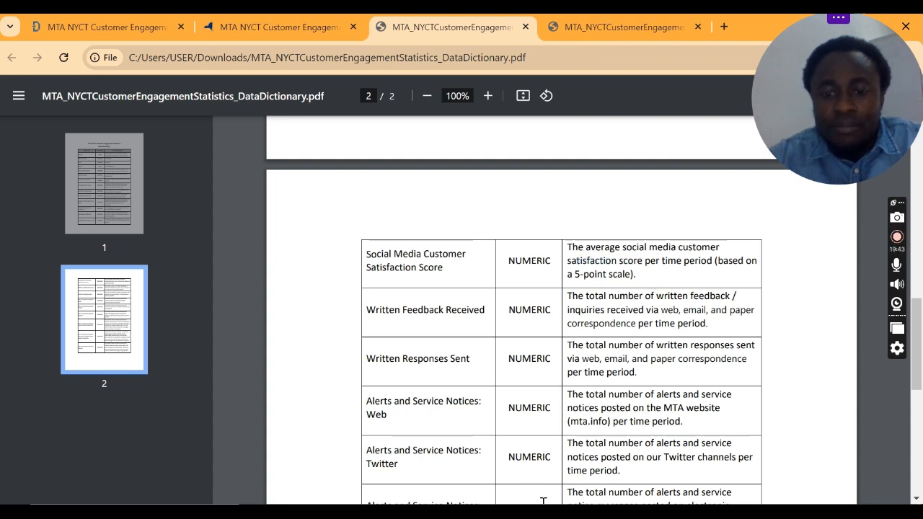
Step: Return to the Power Query Editor, look through all the social_media_customer filter values and cancel the filter
{"action": "mouse_move", "coordinate": [602, 512]}
{"action": "left_click", "coordinate": [595, 433]}
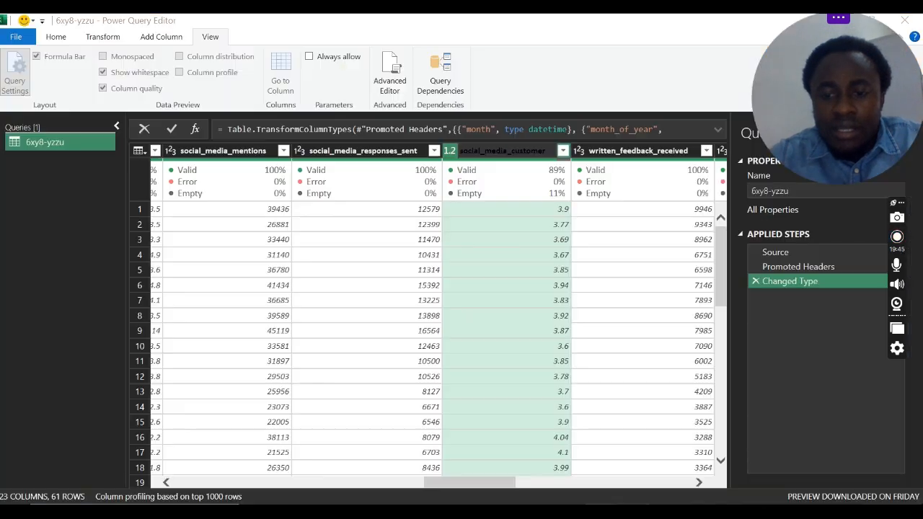
{"action": "left_click", "coordinate": [563, 151]}
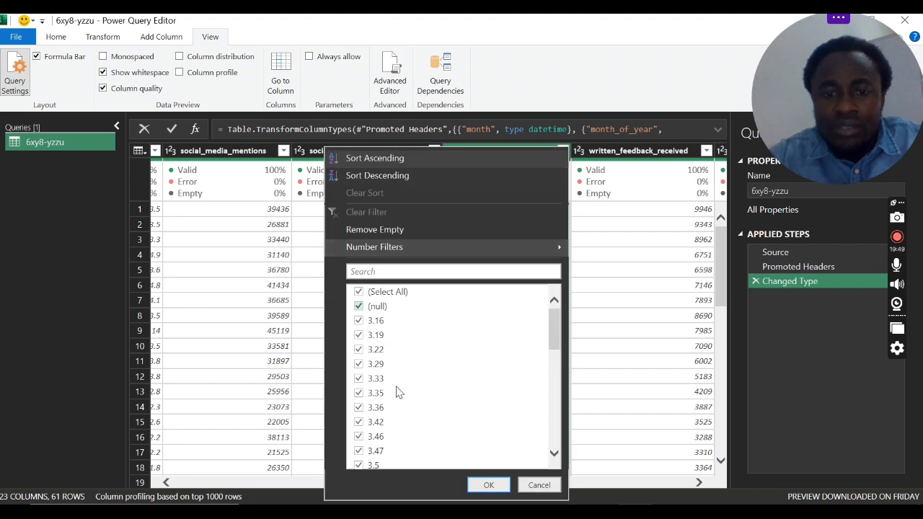
{"action": "left_click_drag", "start_coordinate": [553, 330], "coordinate": [561, 446]}
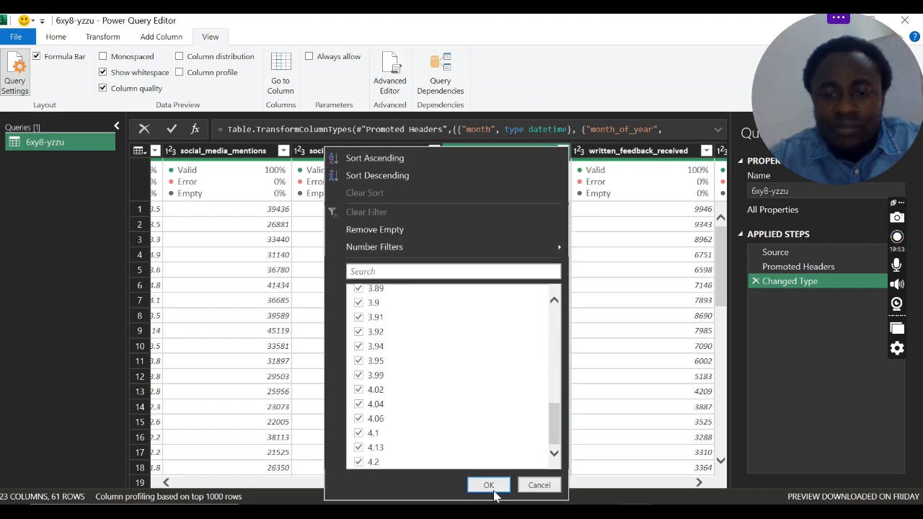
{"action": "left_click", "coordinate": [539, 485]}
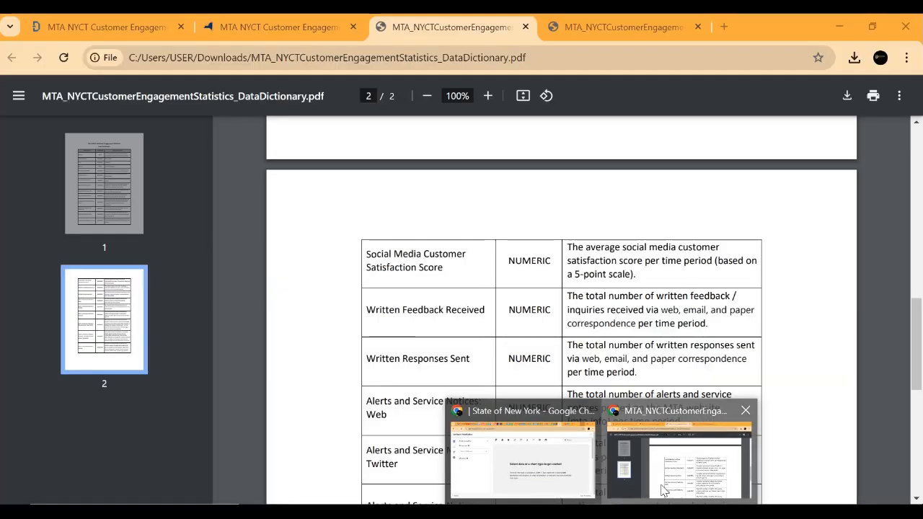
Step: Switch to the data dictionary PDF and highlight the full description of the Social Media Customer Satisfaction Score
{"action": "left_click", "coordinate": [662, 490]}
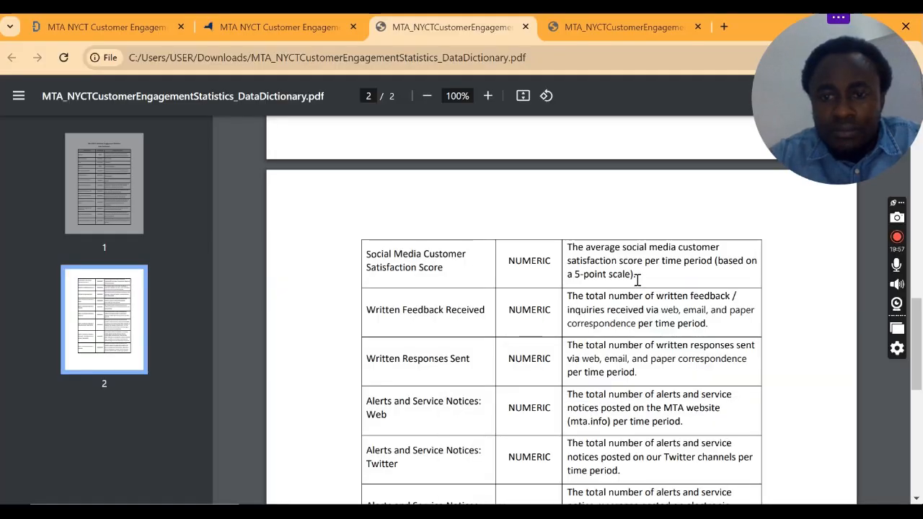
{"action": "left_click_drag", "start_coordinate": [635, 276], "coordinate": [568, 266]}
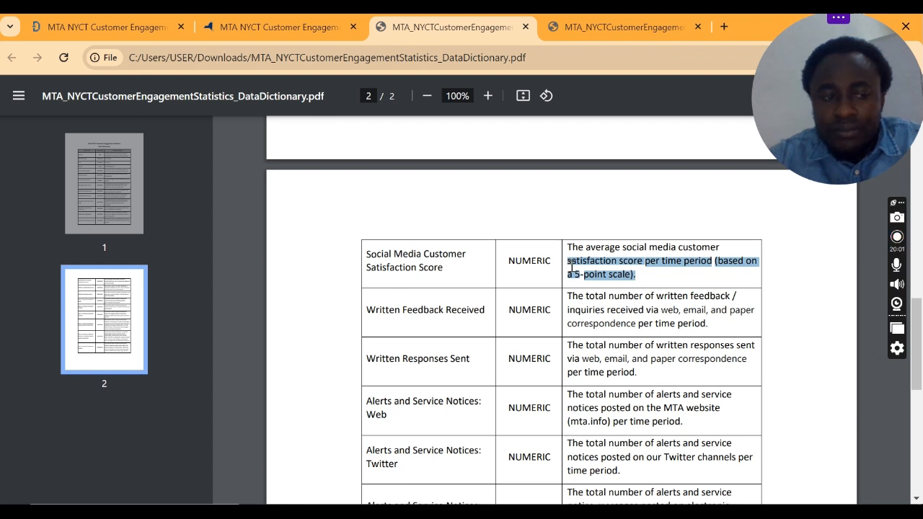
{"action": "left_click_drag", "start_coordinate": [571, 268], "coordinate": [568, 244]}
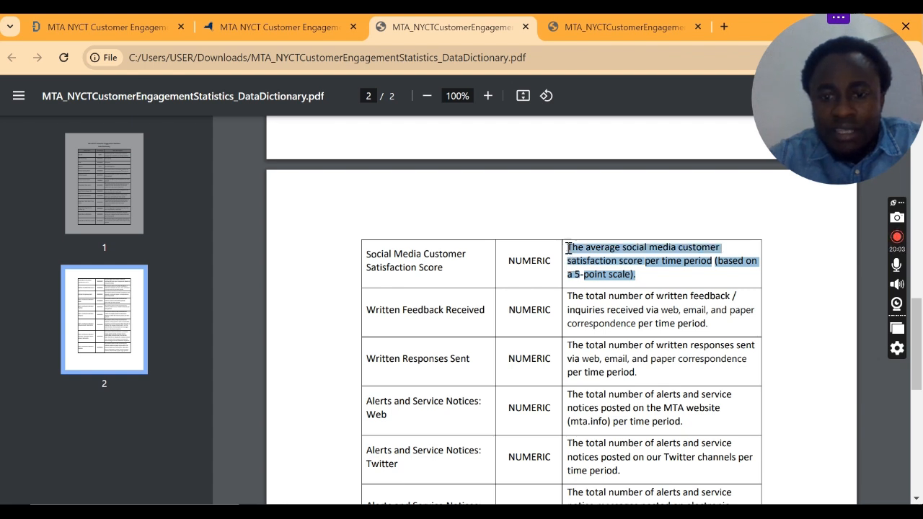
{"action": "left_click_drag", "start_coordinate": [634, 273], "coordinate": [560, 250]}
{"action": "left_click_drag", "start_coordinate": [568, 247], "coordinate": [640, 291]}
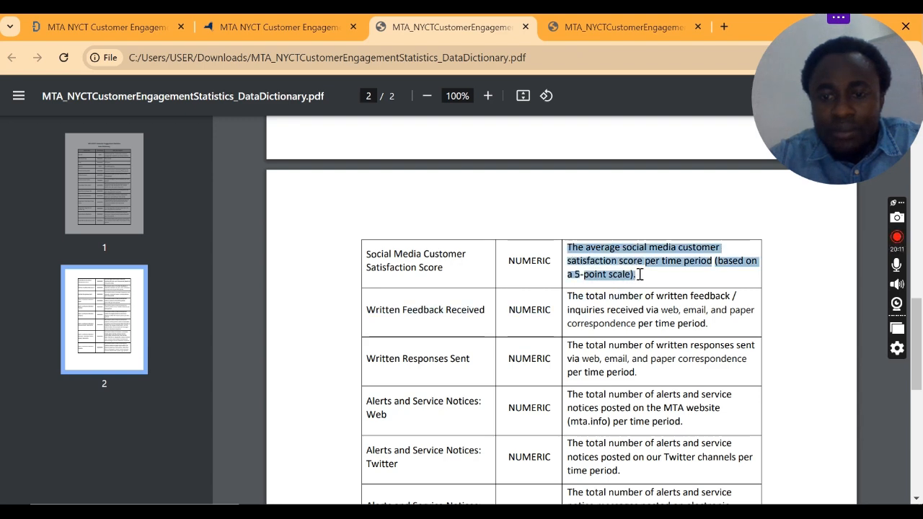
Step: Review the surrounding data dictionary entries, and switch back to the Power Query Editor to inspect social_media_customer's column quality
{"action": "scroll", "coordinate": [626, 302], "scroll_direction": "up", "scroll_amount": 5}
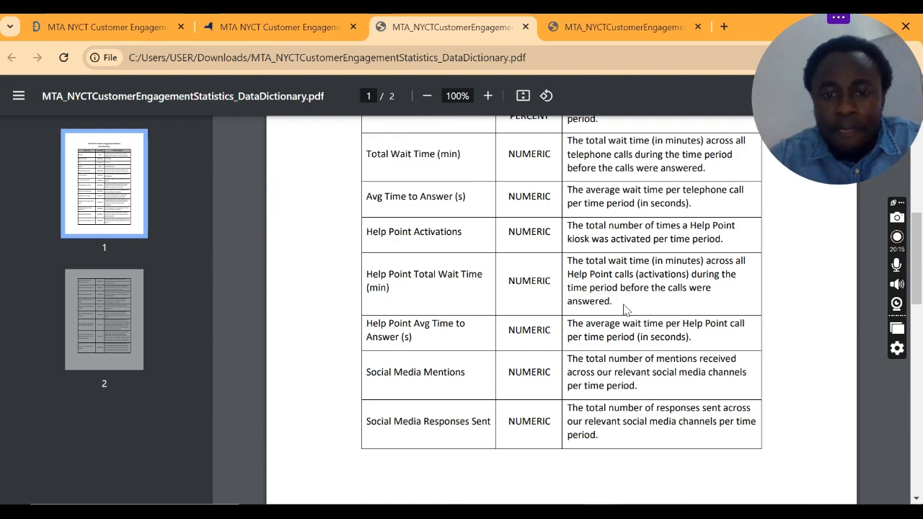
{"action": "scroll", "coordinate": [626, 306], "scroll_direction": "down", "scroll_amount": 5}
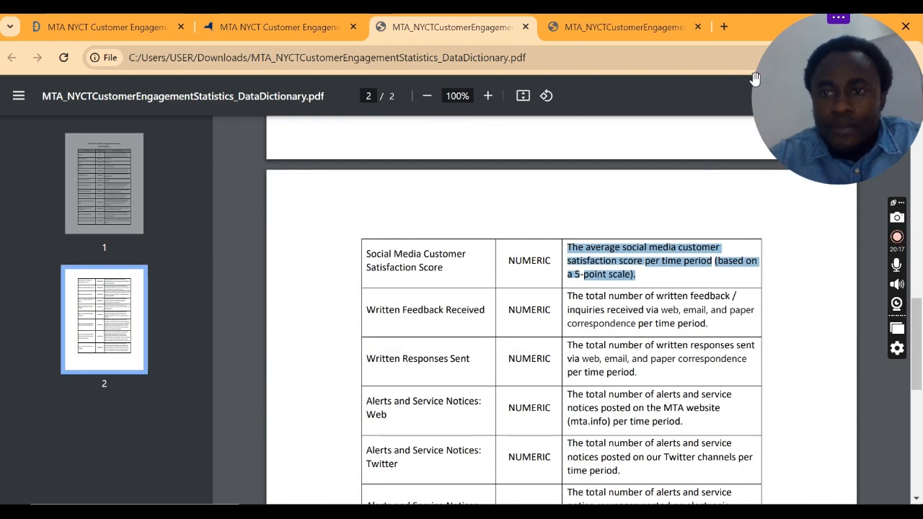
{"action": "scroll", "coordinate": [620, 328], "scroll_direction": "down", "scroll_amount": 5}
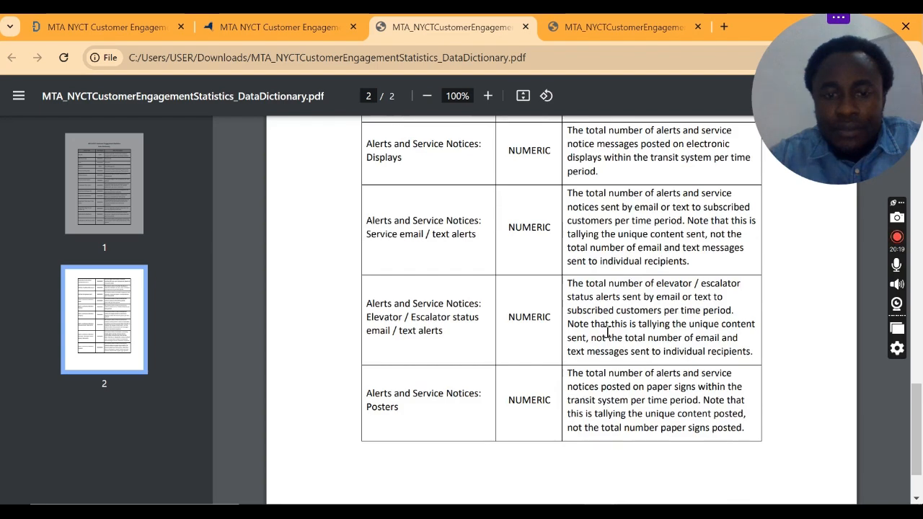
{"action": "scroll", "coordinate": [608, 332], "scroll_direction": "down", "scroll_amount": 1}
{"action": "scroll", "coordinate": [607, 331], "scroll_direction": "up", "scroll_amount": 4}
{"action": "scroll", "coordinate": [608, 331], "scroll_direction": "up", "scroll_amount": 3}
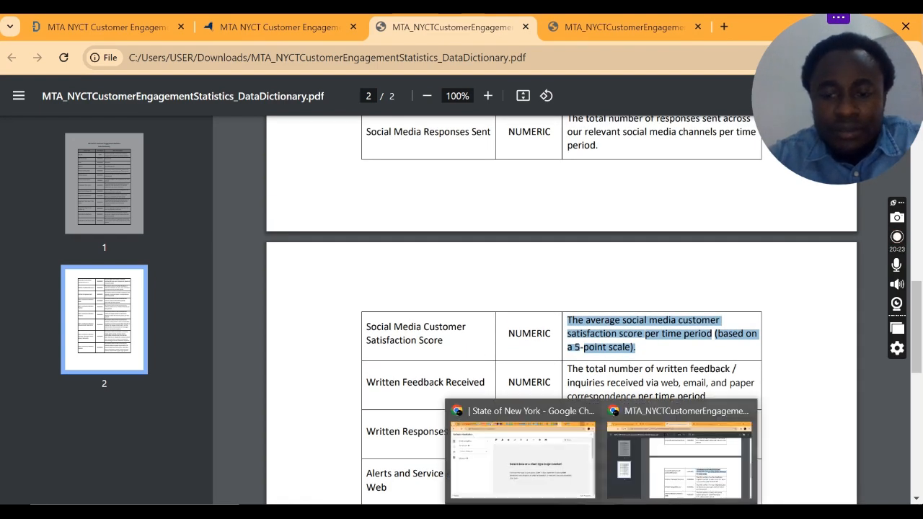
{"action": "left_click", "coordinate": [627, 441]}
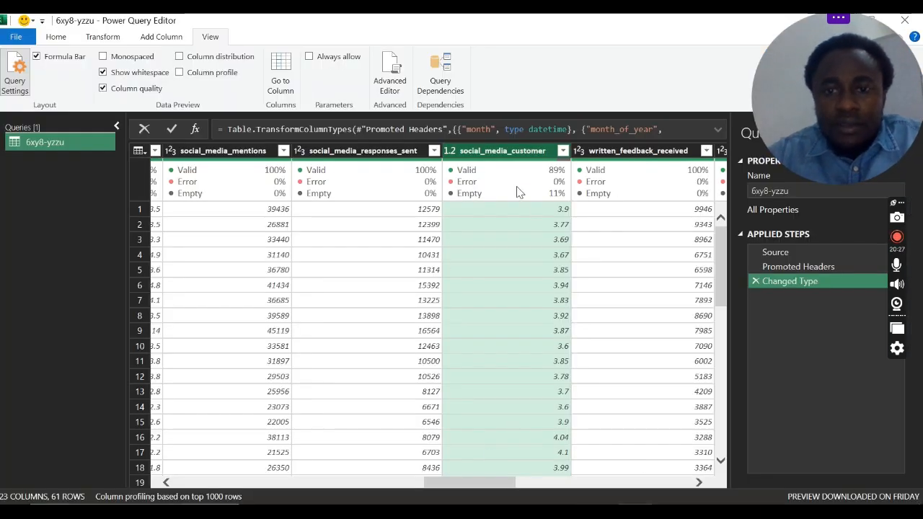
{"action": "mouse_move", "coordinate": [519, 180]}
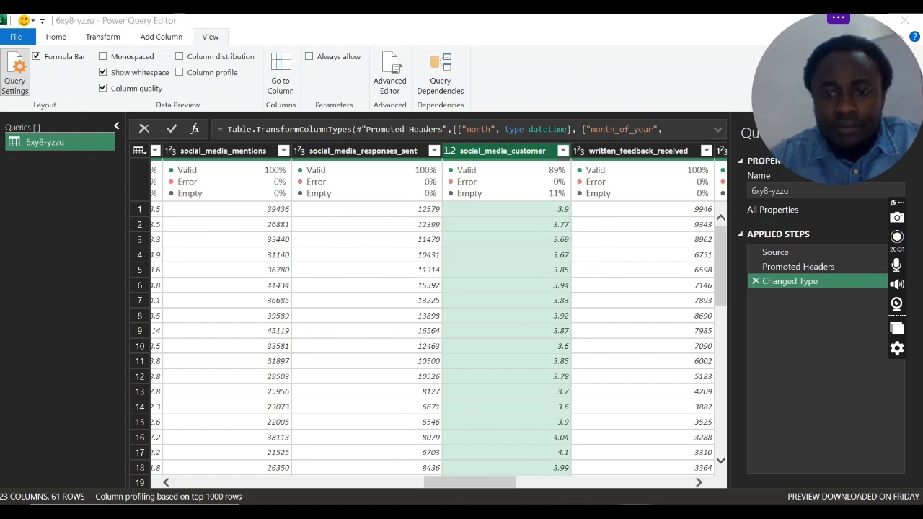
Step: Switch to the data dictionary PDF, highlight the opening of the Social Media Customer Satisfaction Score description, and return to the Power Query Editor
{"action": "left_click", "coordinate": [684, 447]}
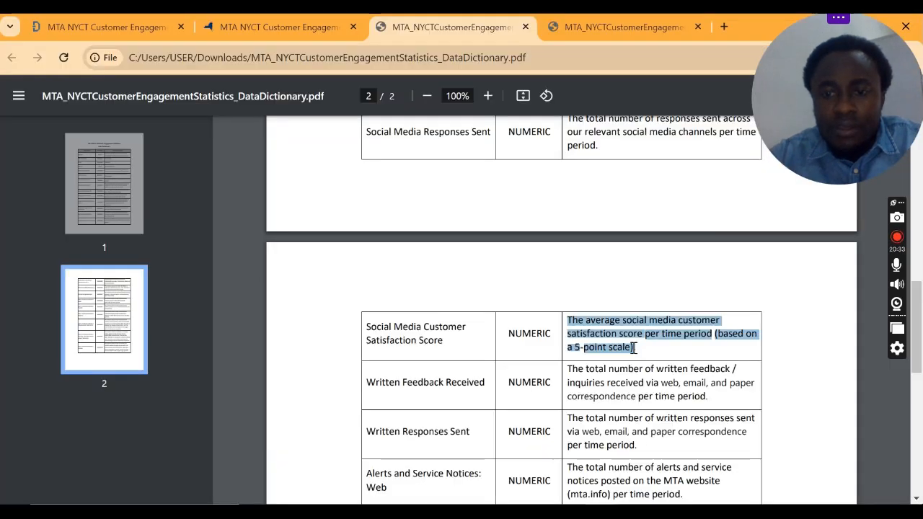
{"action": "left_click", "coordinate": [597, 333]}
{"action": "left_click_drag", "start_coordinate": [568, 321], "coordinate": [611, 329]}
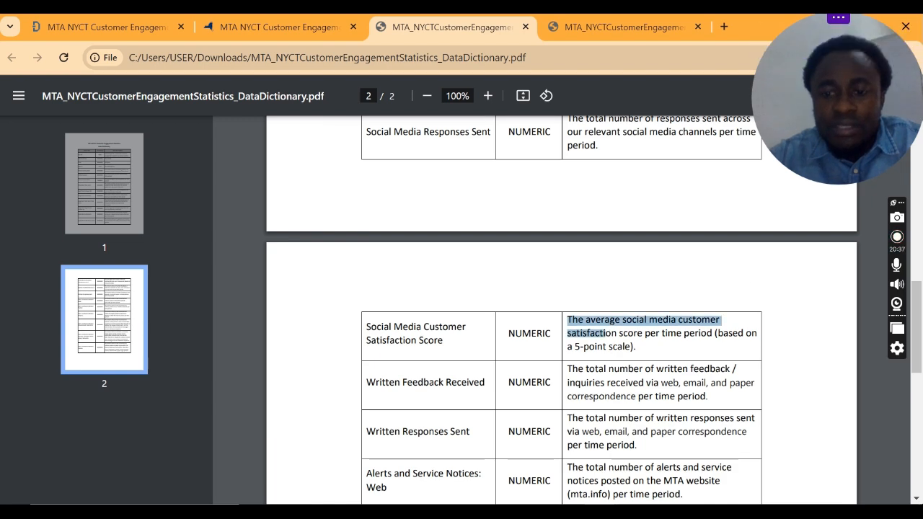
{"action": "key", "text": "alt+Tab"}
Step: Replace the null values in the social_media_customer column with 0
{"action": "right_click", "coordinate": [488, 153]}
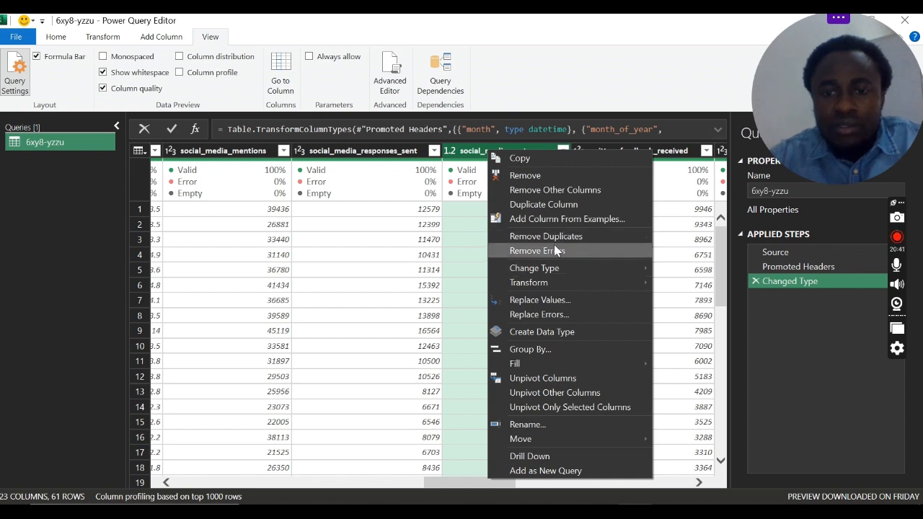
{"action": "left_click", "coordinate": [546, 312]}
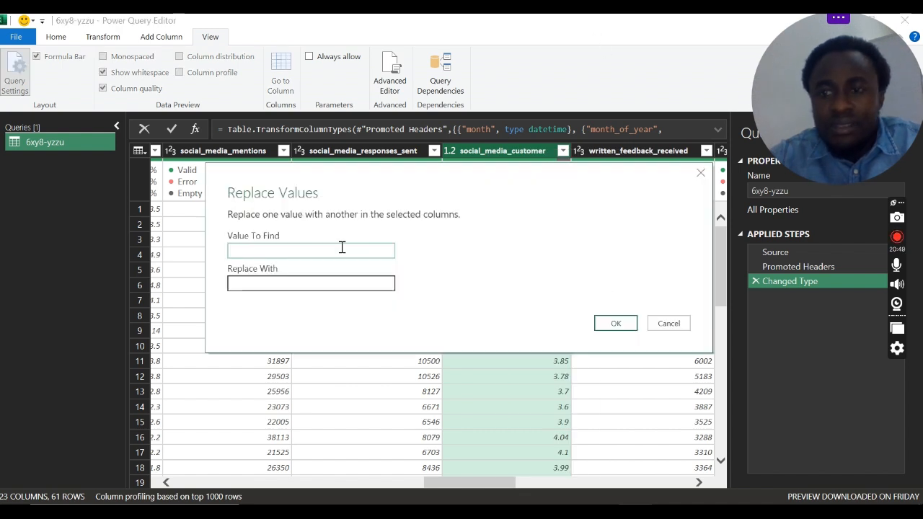
{"action": "type", "text": "nul"}
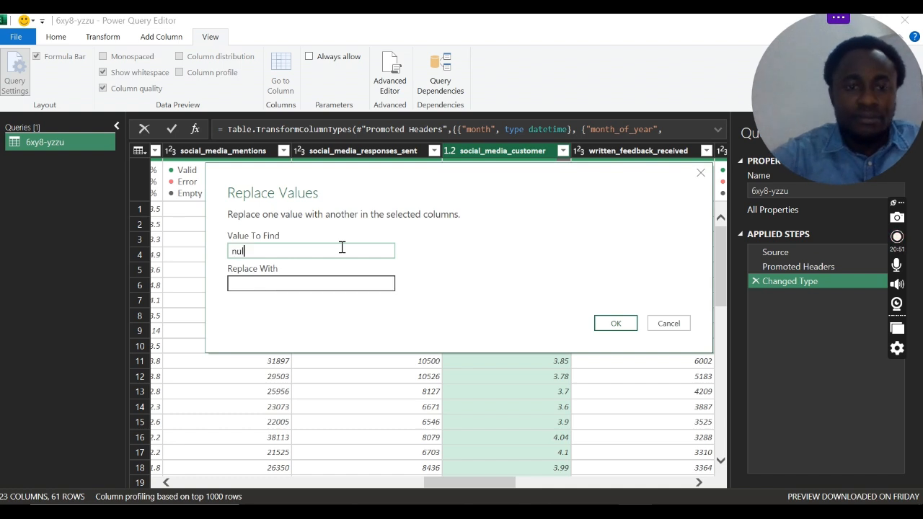
{"action": "type", "text": "l"}
{"action": "key", "text": "Tab"}
{"action": "type", "text": "0"}
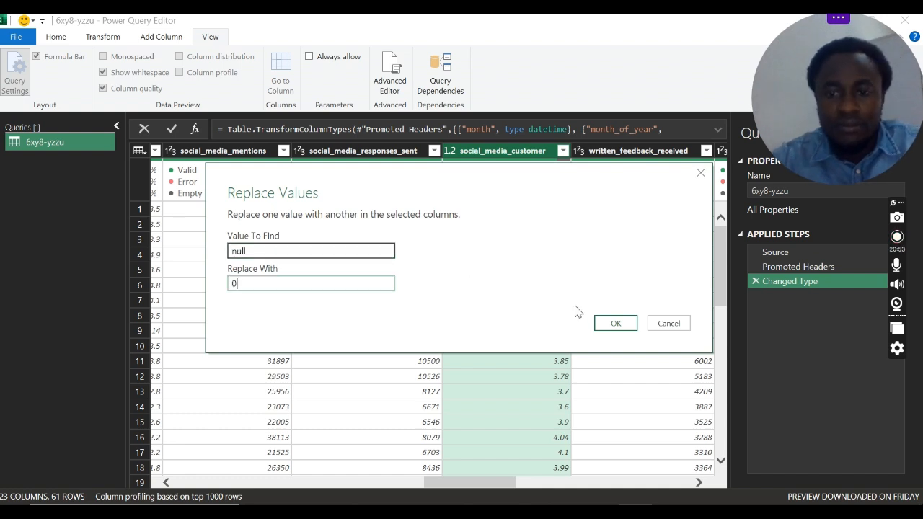
{"action": "left_click", "coordinate": [614, 323]}
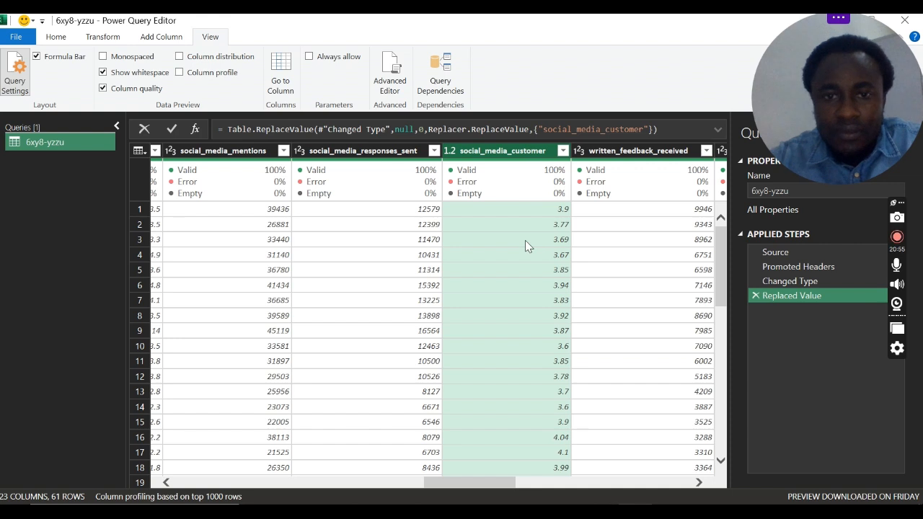
Step: Sort the rows by social_media_customer in ascending order, and delete that sort from the applied steps
{"action": "left_click", "coordinate": [562, 150]}
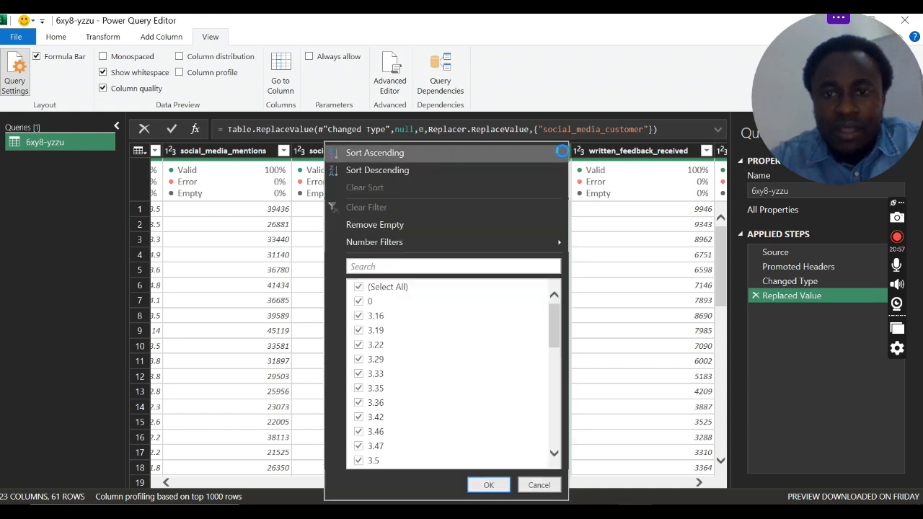
{"action": "left_click", "coordinate": [562, 152]}
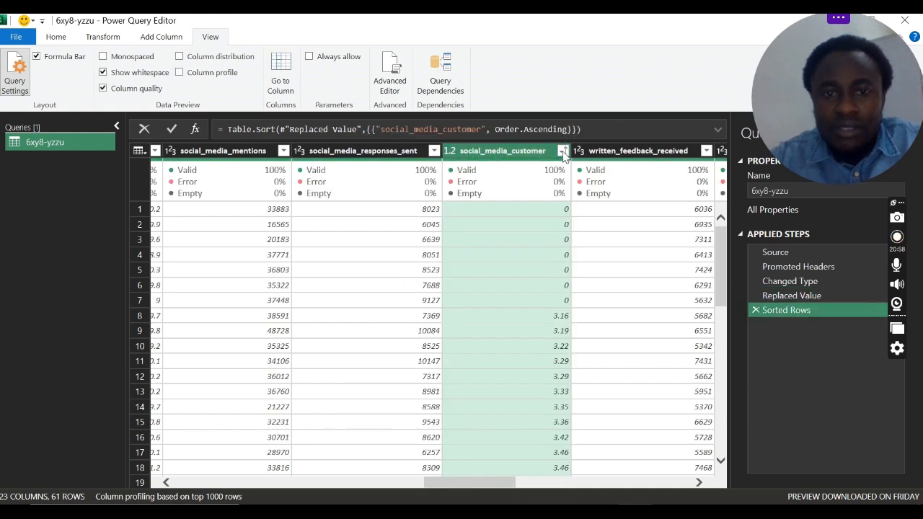
{"action": "left_click", "coordinate": [756, 310]}
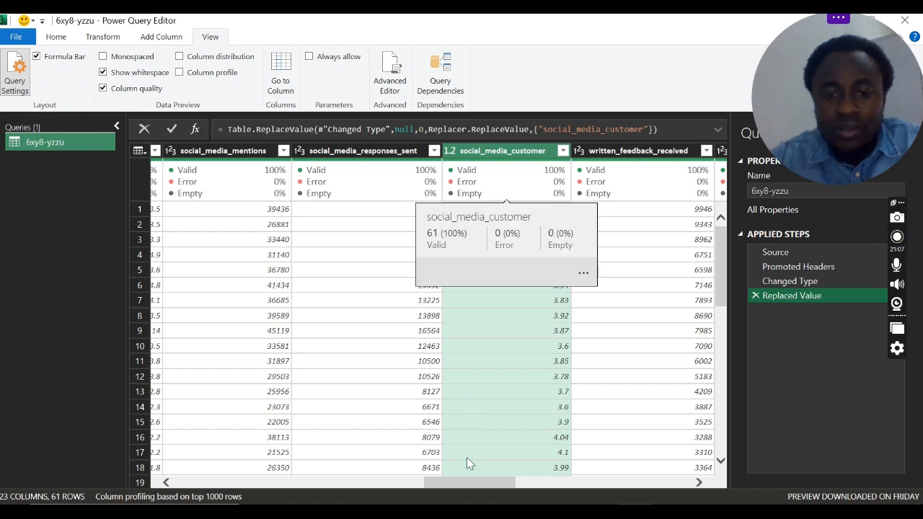
Step: Inspect the column quality of the alerts_and_service_notices columns, and check the filter values of alerts_and_service_notices_4
{"action": "left_click_drag", "start_coordinate": [468, 484], "coordinate": [635, 505]}
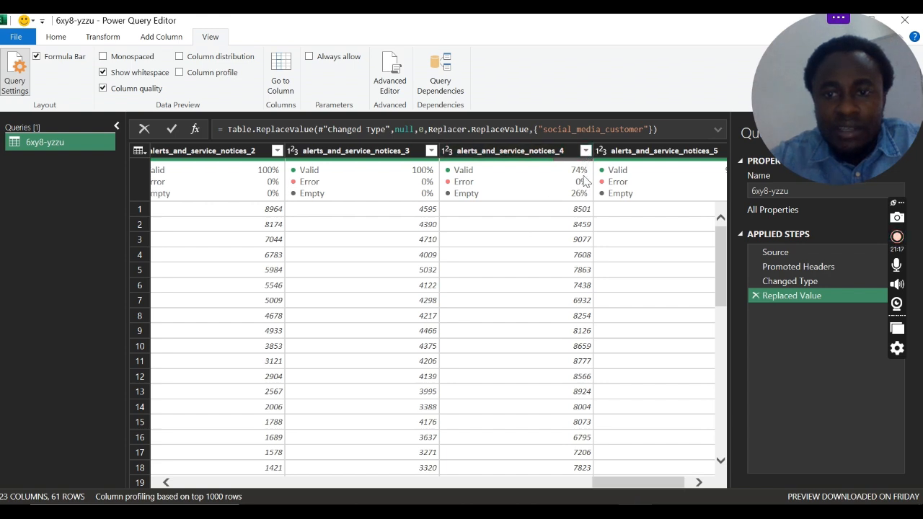
{"action": "left_click_drag", "start_coordinate": [630, 485], "coordinate": [668, 486]}
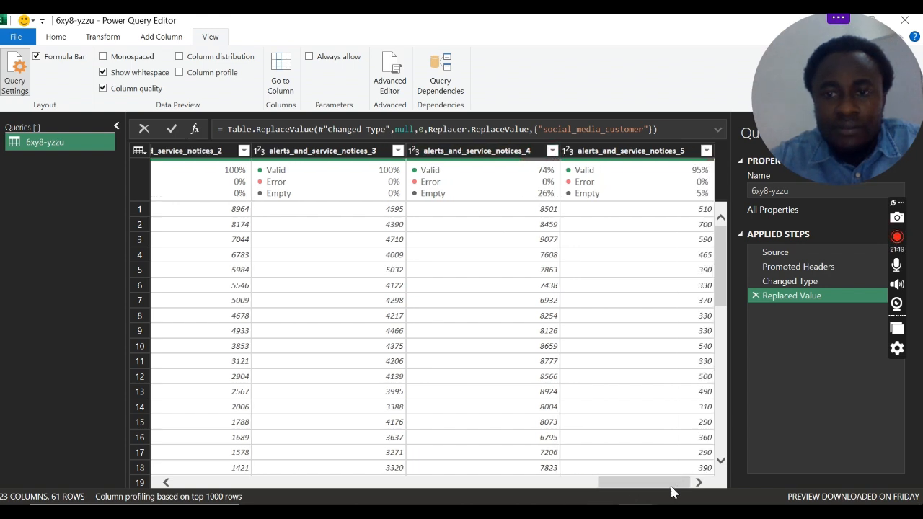
{"action": "left_click", "coordinate": [552, 150]}
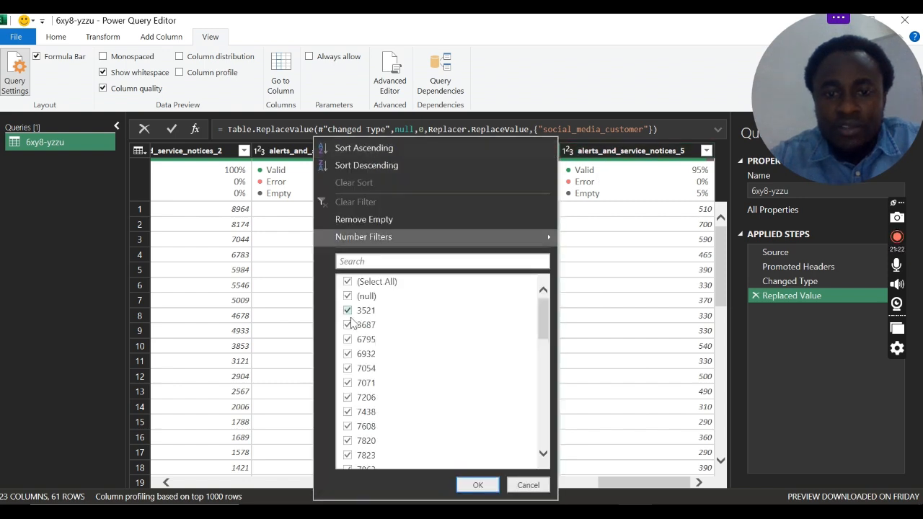
{"action": "left_click", "coordinate": [706, 150]}
Step: Replace null with 0 in the alerts_and_service_notices_4 and alerts_and_service_notices_5 columns together
{"action": "left_click", "coordinate": [423, 153]}
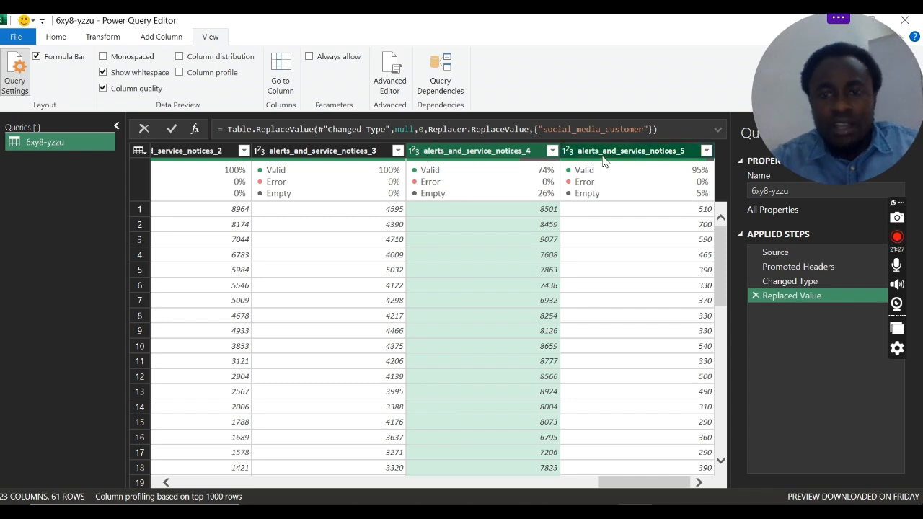
{"action": "left_click", "coordinate": [603, 160], "text": "ctrl"}
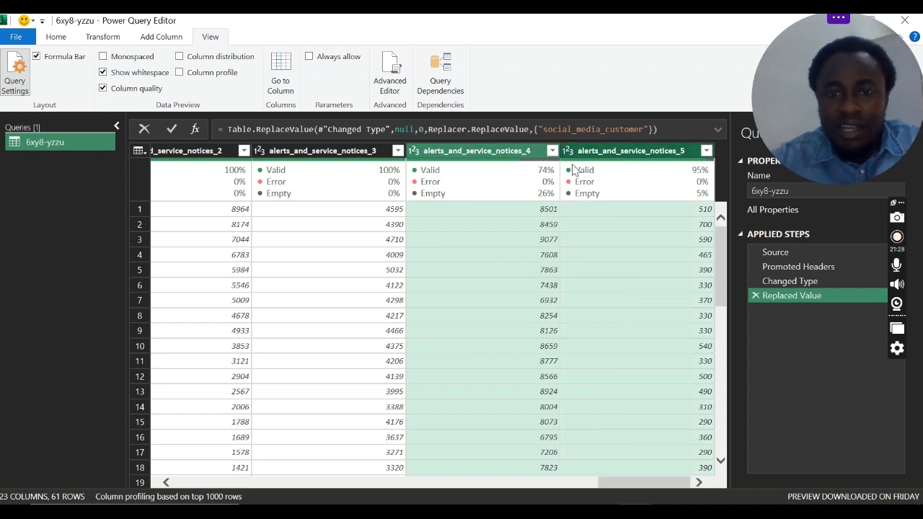
{"action": "right_click", "coordinate": [481, 150]}
{"action": "left_click", "coordinate": [531, 249]}
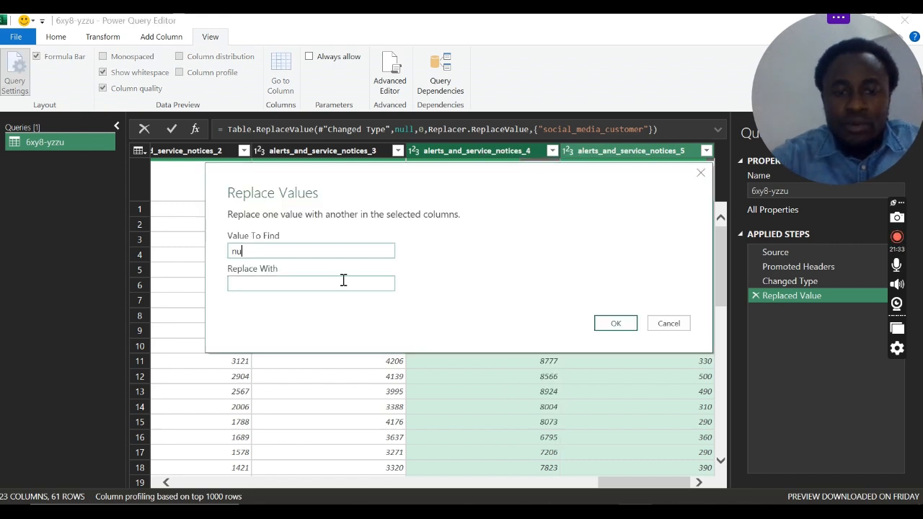
{"action": "type", "text": "null"}
{"action": "left_click", "coordinate": [343, 281]}
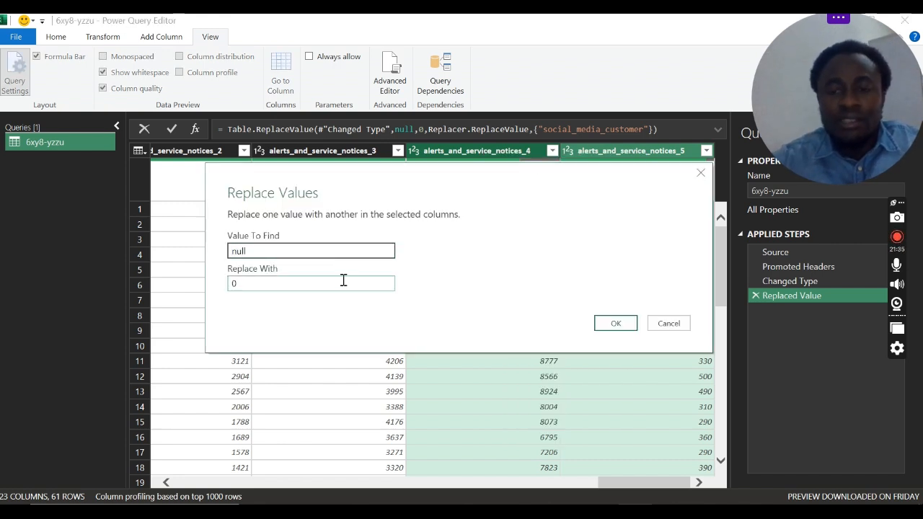
{"action": "type", "text": "0"}
{"action": "left_click", "coordinate": [614, 324]}
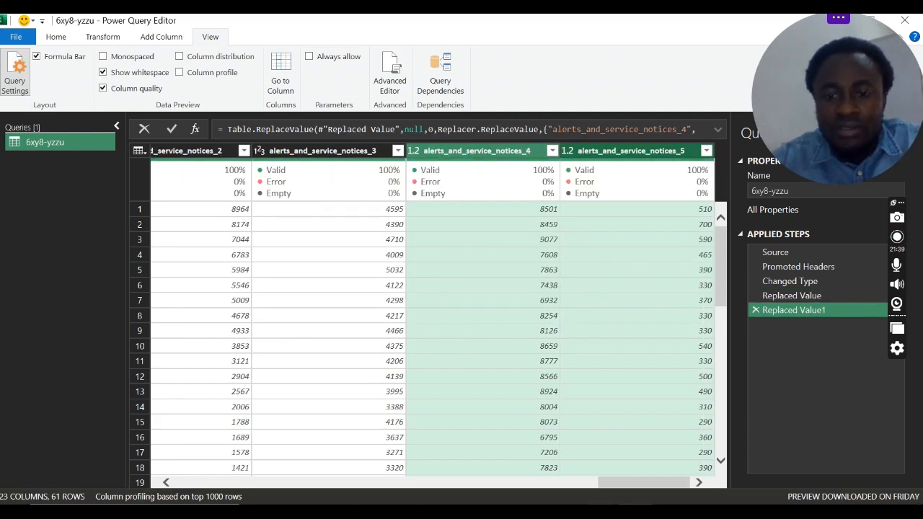
Step: Remove the month_of_year and year columns from the query
{"action": "left_click_drag", "start_coordinate": [649, 485], "coordinate": [160, 482]}
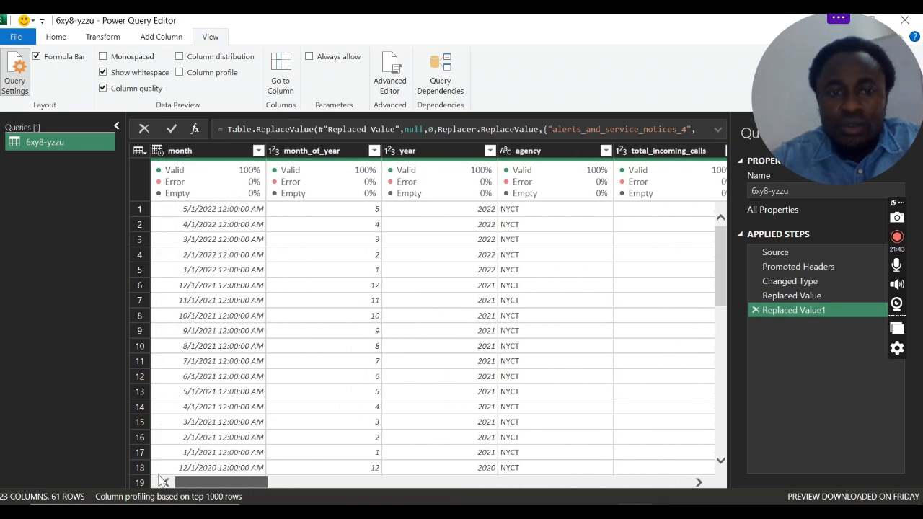
{"action": "left_click", "coordinate": [52, 37]}
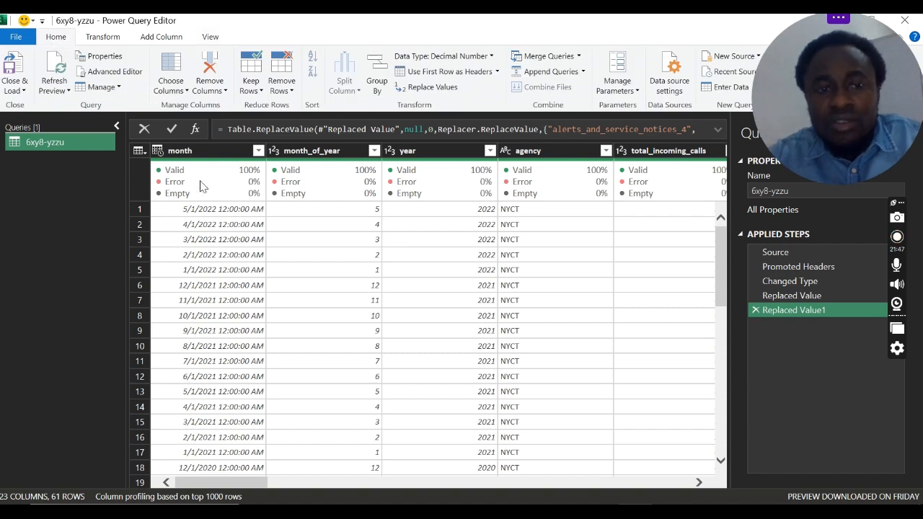
{"action": "mouse_move", "coordinate": [240, 196]}
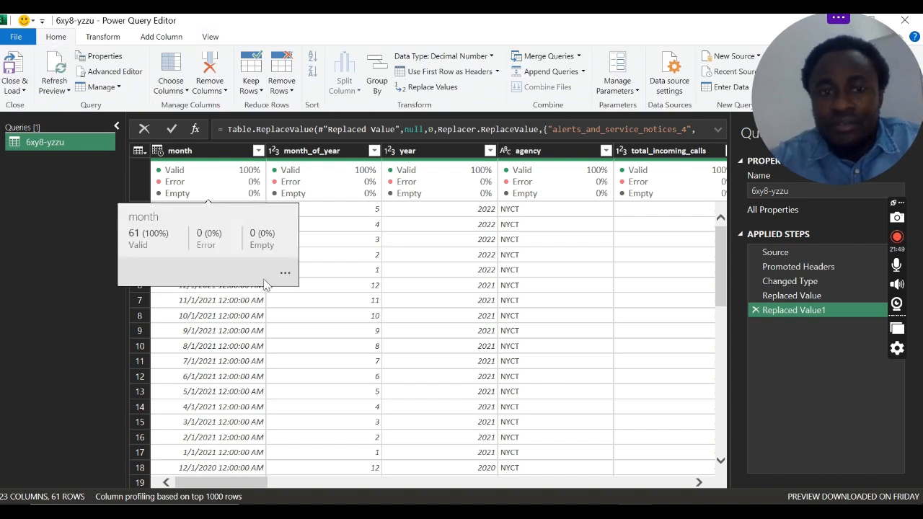
{"action": "left_click", "coordinate": [320, 153]}
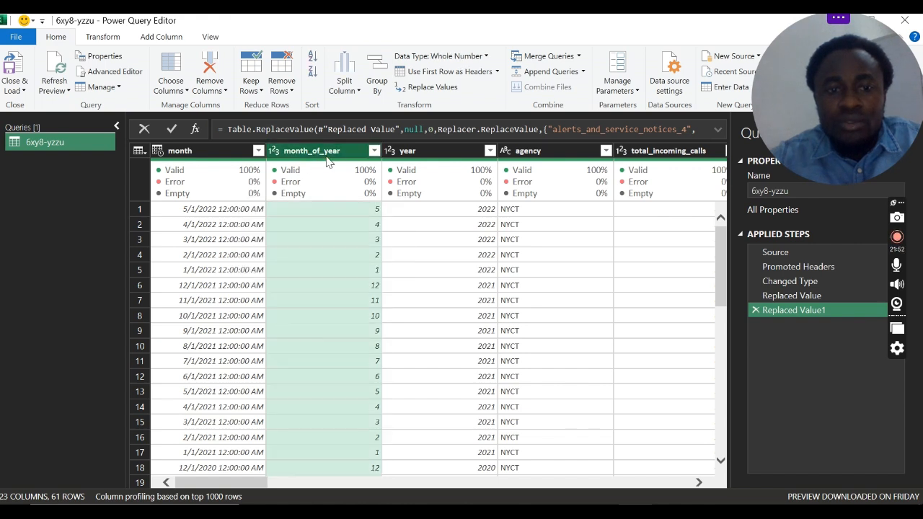
{"action": "left_click", "coordinate": [423, 153], "text": "ctrl"}
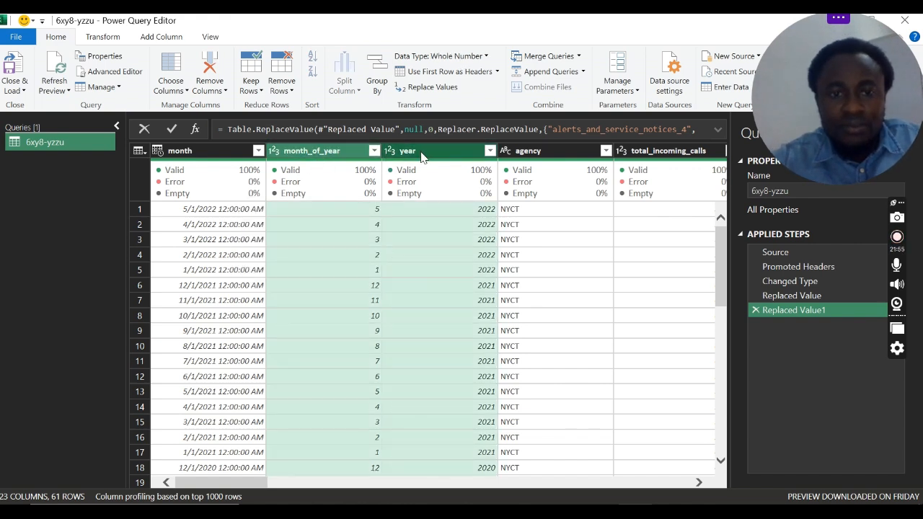
{"action": "mouse_move", "coordinate": [382, 177]}
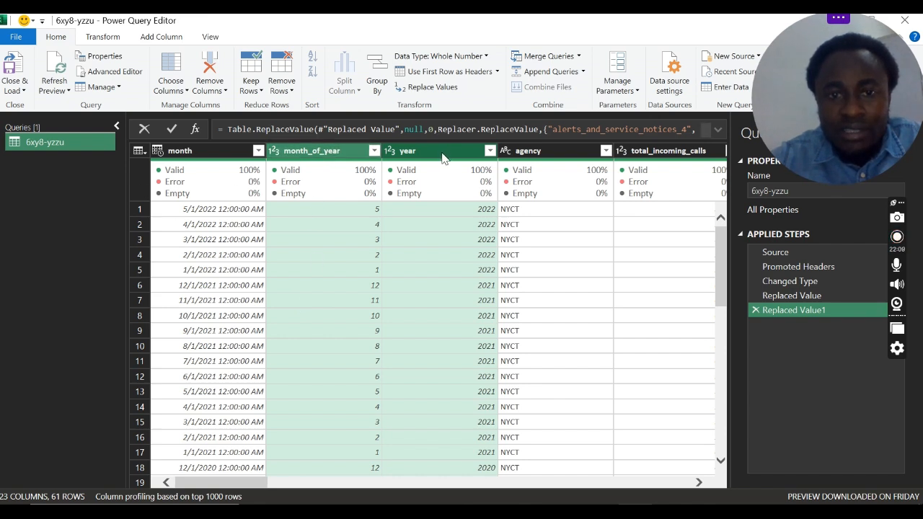
{"action": "left_click", "coordinate": [209, 64]}
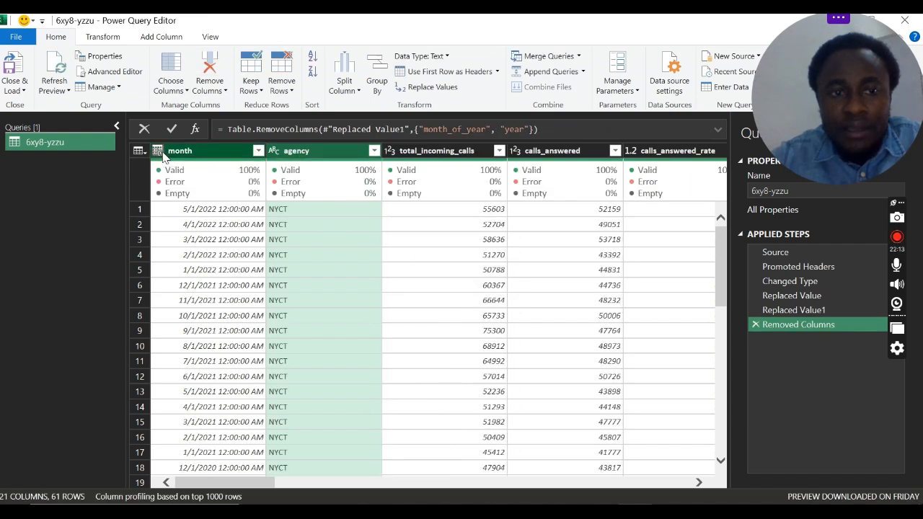
Step: Rename the month column as date
{"action": "double_click", "coordinate": [204, 151]}
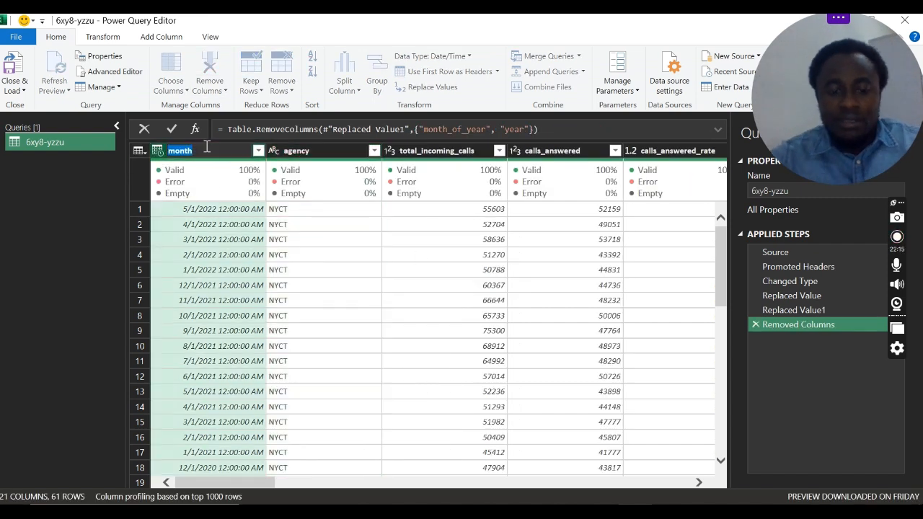
{"action": "type", "text": "date"}
{"action": "key", "text": "Return"}
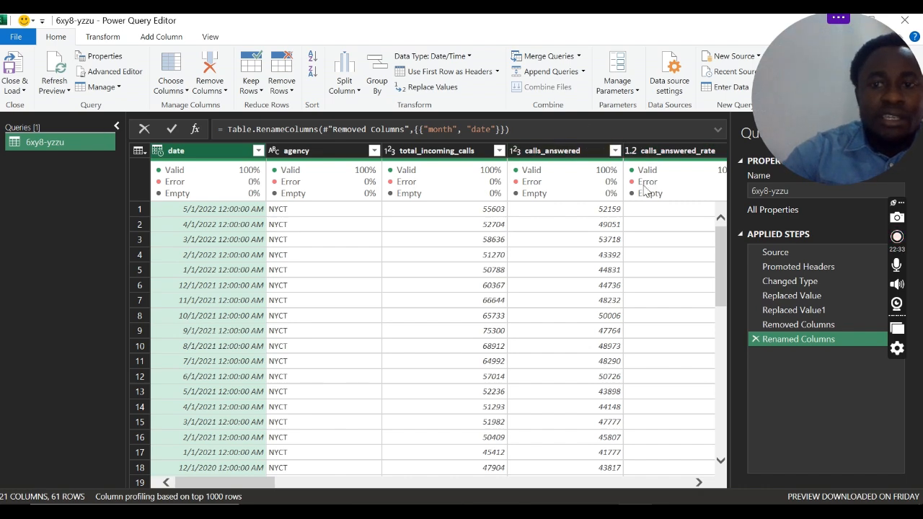
Step: Review the query's M code in the Advanced Editor, from the Source line through the replaced-value lines, and close it without changes
{"action": "left_click", "coordinate": [113, 72]}
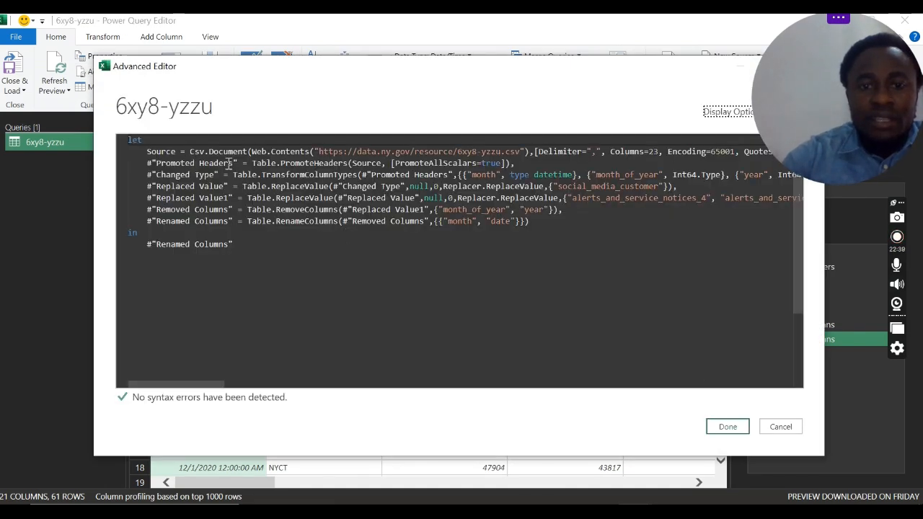
{"action": "left_click_drag", "start_coordinate": [146, 152], "coordinate": [507, 151]}
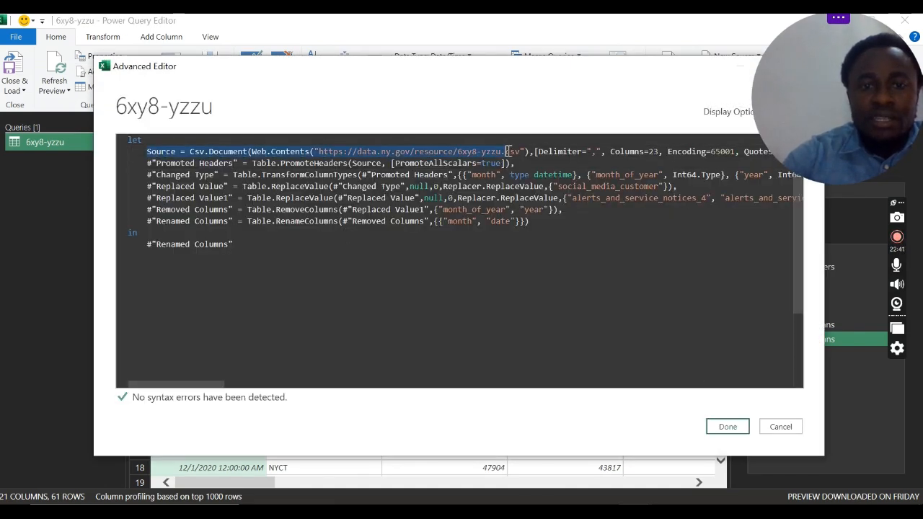
{"action": "left_click", "coordinate": [193, 162]}
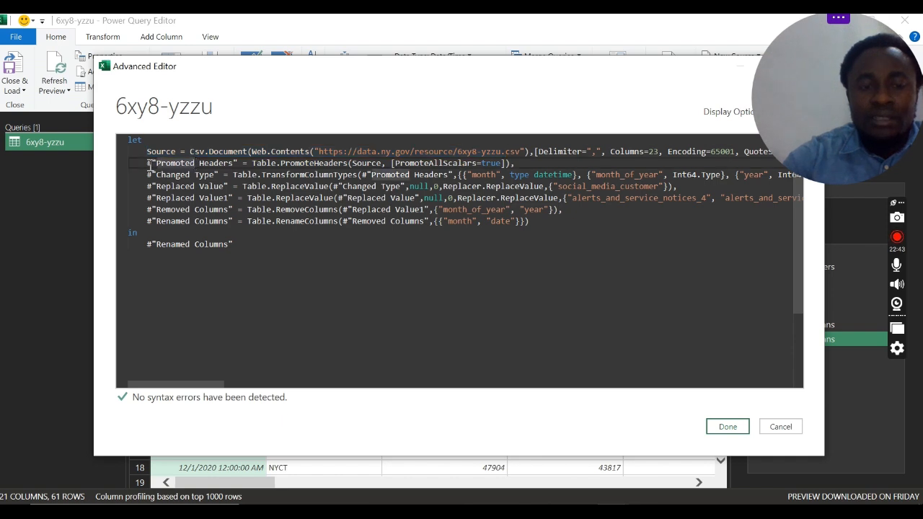
{"action": "left_click_drag", "start_coordinate": [147, 163], "coordinate": [223, 174]}
{"action": "left_click_drag", "start_coordinate": [170, 189], "coordinate": [245, 191]}
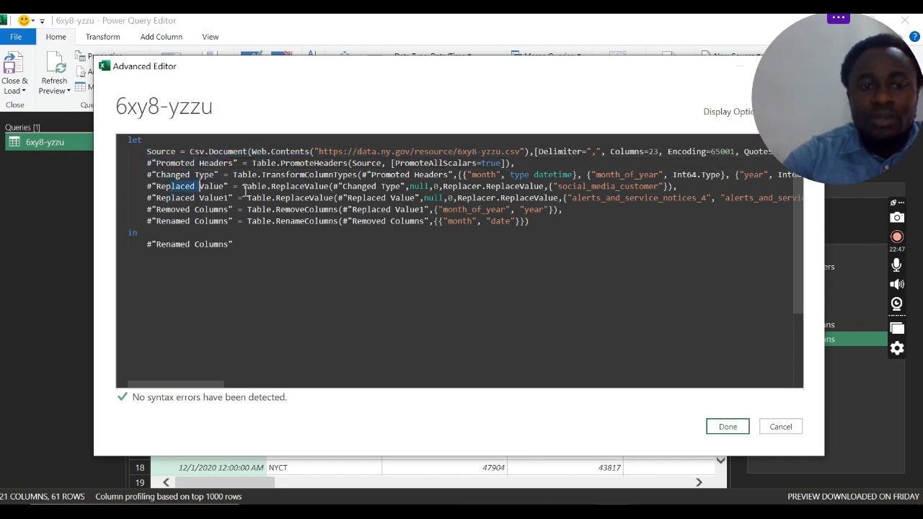
{"action": "left_click", "coordinate": [184, 200]}
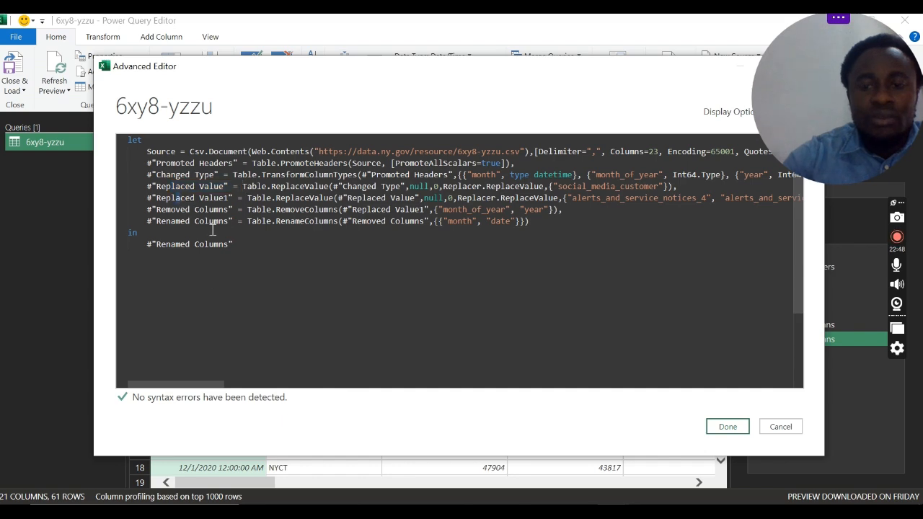
{"action": "left_click", "coordinate": [783, 428]}
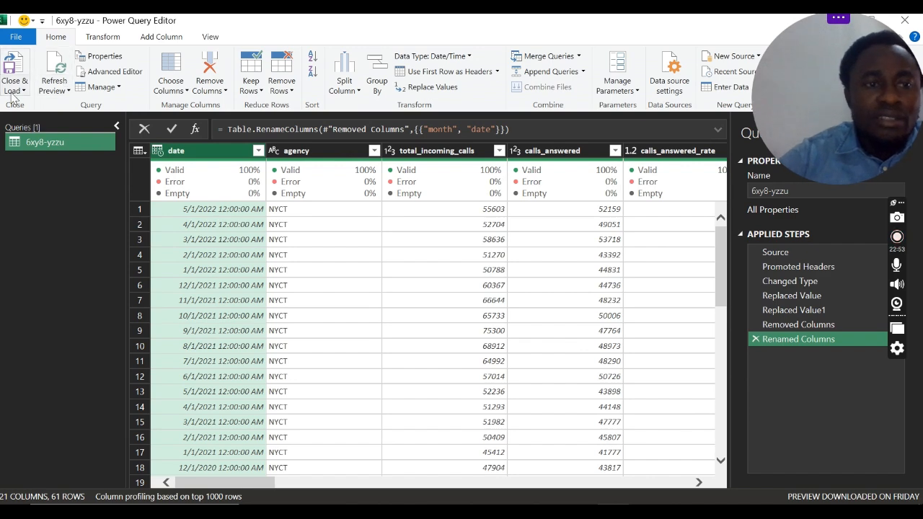
Step: Close the query editor and load the query as a connection only, adding its data to the Data Model
{"action": "left_click", "coordinate": [15, 86]}
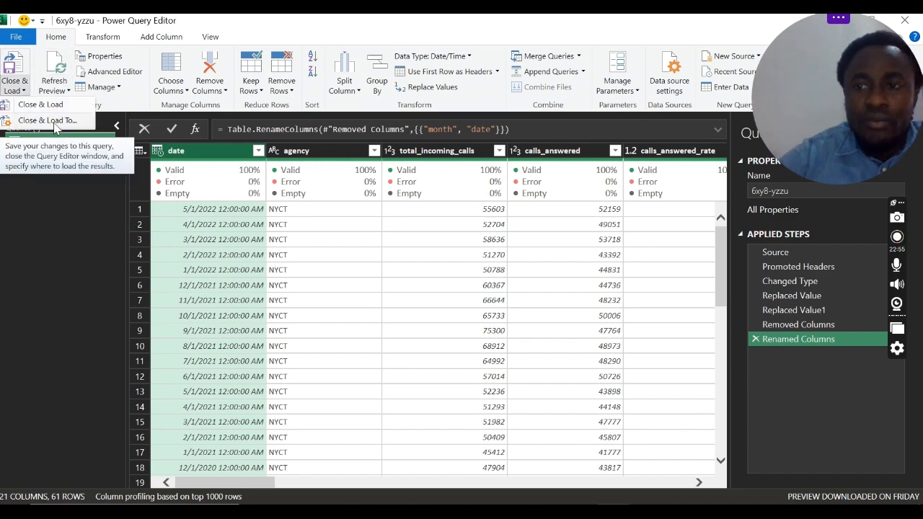
{"action": "left_click", "coordinate": [48, 120]}
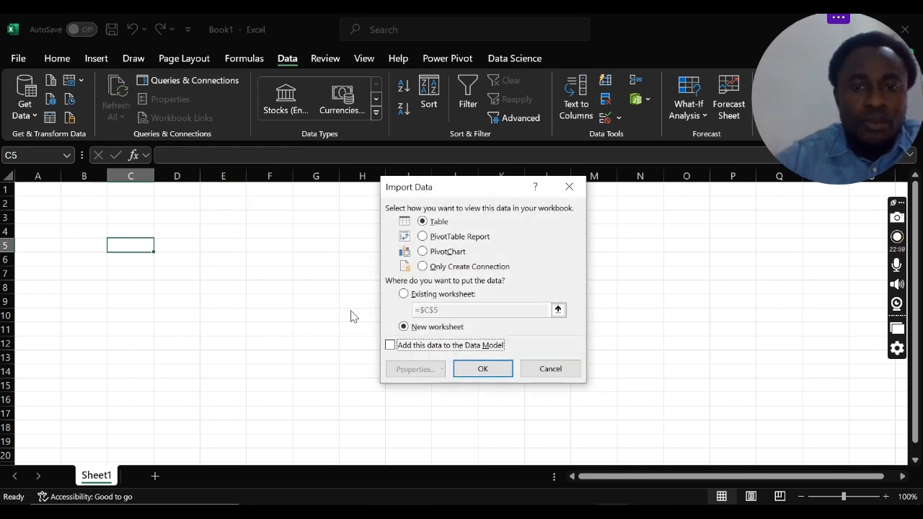
{"action": "left_click_drag", "start_coordinate": [508, 188], "coordinate": [488, 181]}
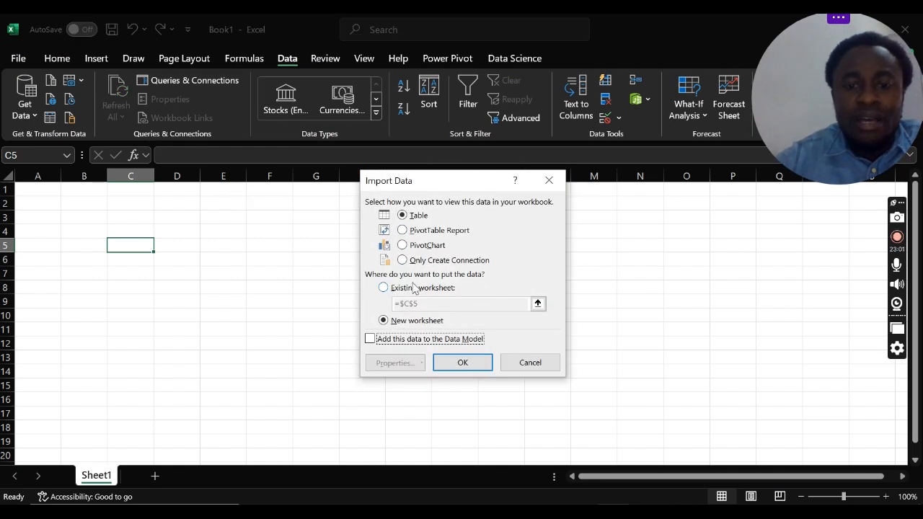
{"action": "left_click", "coordinate": [402, 261]}
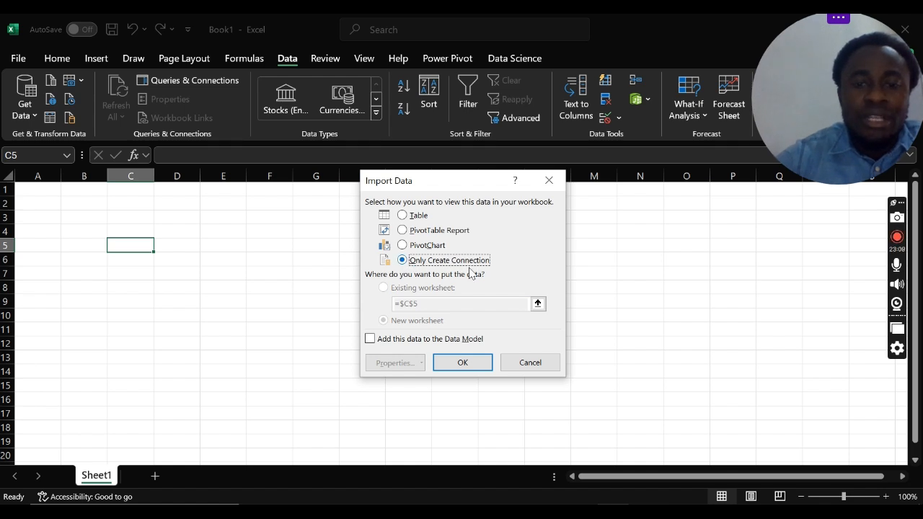
{"action": "left_click", "coordinate": [370, 339]}
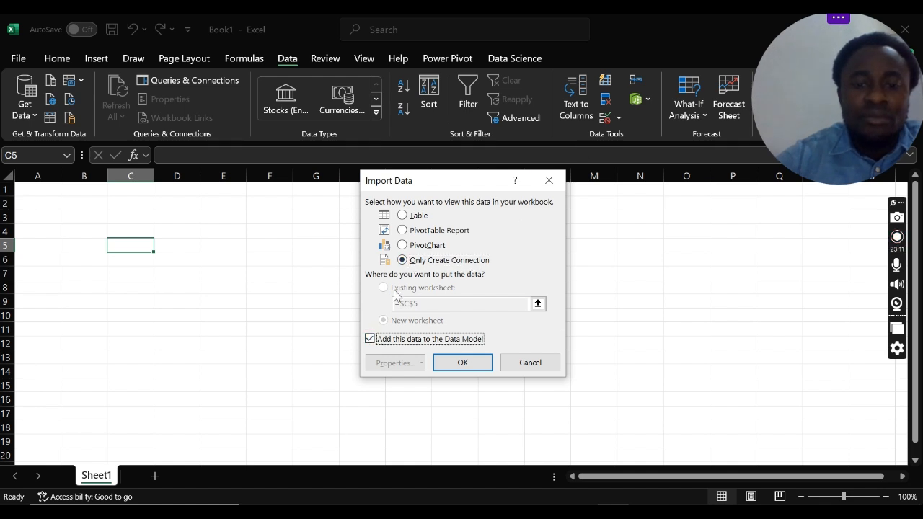
{"action": "left_click", "coordinate": [481, 363]}
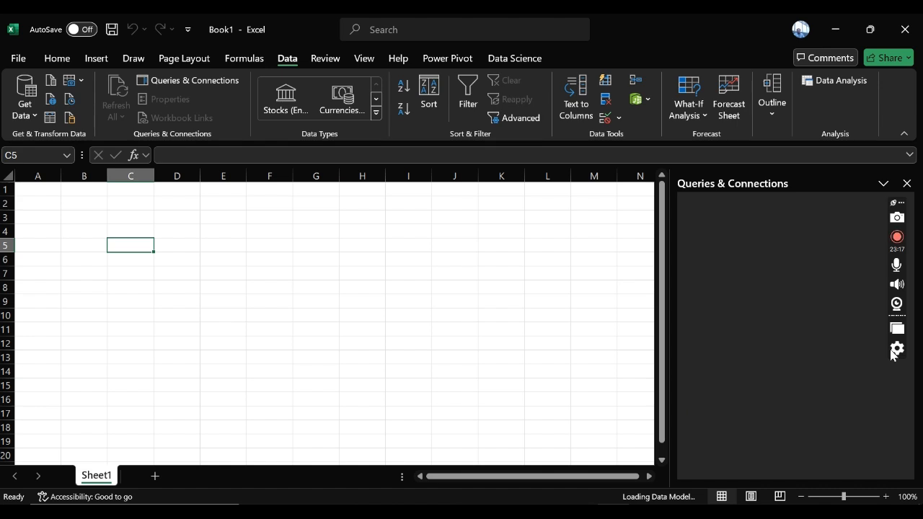
{"action": "left_click", "coordinate": [900, 304]}
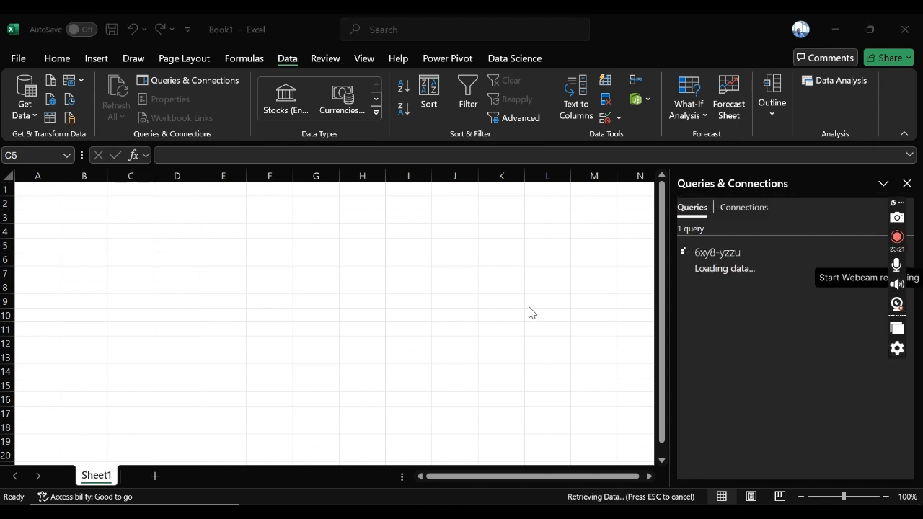
{"action": "left_click", "coordinate": [900, 309]}
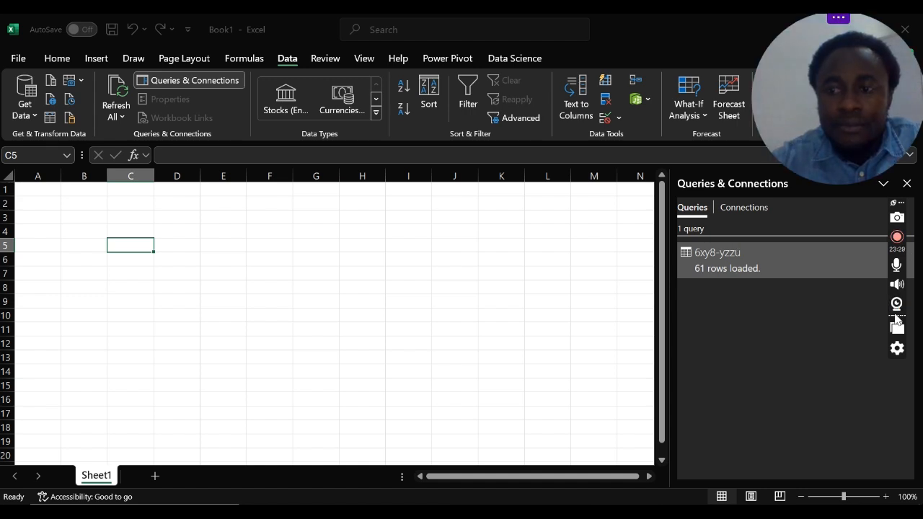
{"action": "mouse_move", "coordinate": [841, 27]}
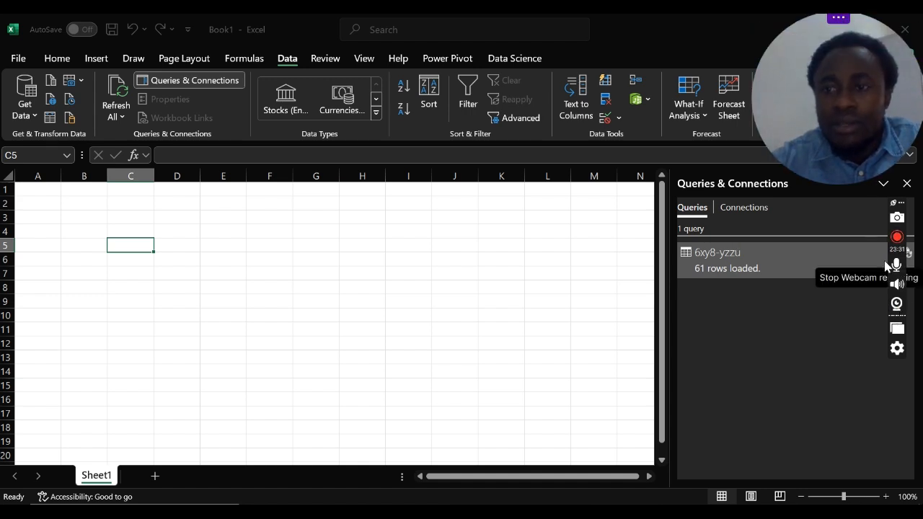
{"action": "left_click", "coordinate": [899, 309]}
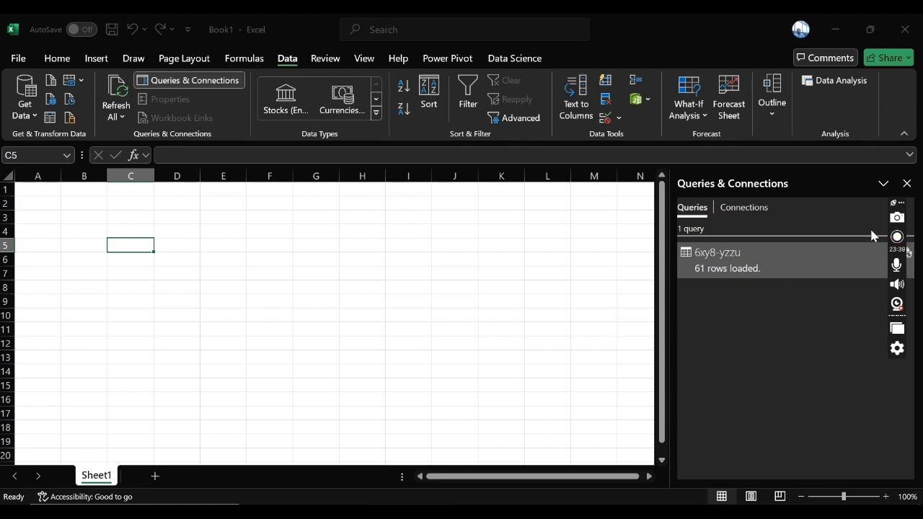
{"action": "left_click_drag", "start_coordinate": [896, 203], "coordinate": [906, 366]}
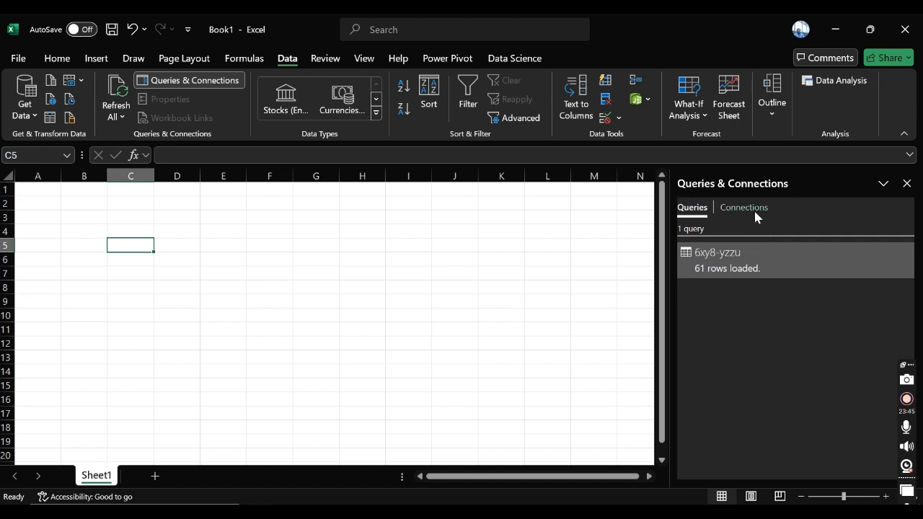
Step: Preview the loaded 6xy8-yzzu query and look through its rows and columns
{"action": "mouse_move", "coordinate": [721, 259]}
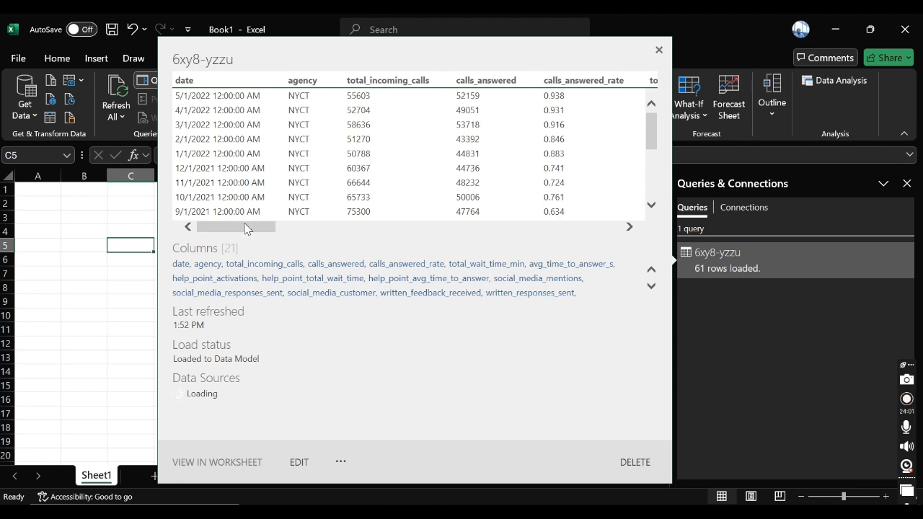
{"action": "mouse_move", "coordinate": [245, 229]}
{"action": "left_mouse_down"}
{"action": "mouse_move", "coordinate": [591, 232]}
{"action": "mouse_move", "coordinate": [255, 232]}
{"action": "left_mouse_up"}
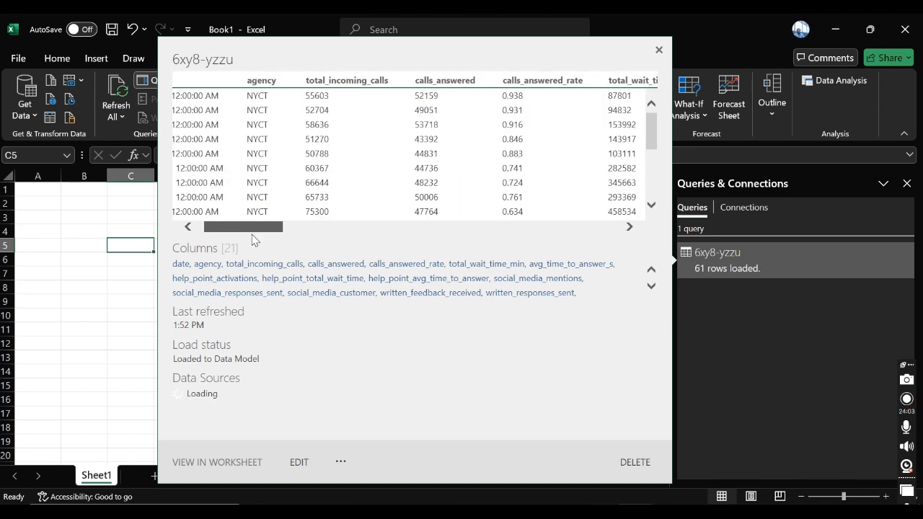
{"action": "scroll", "coordinate": [337, 180], "scroll_direction": "down", "scroll_amount": 5}
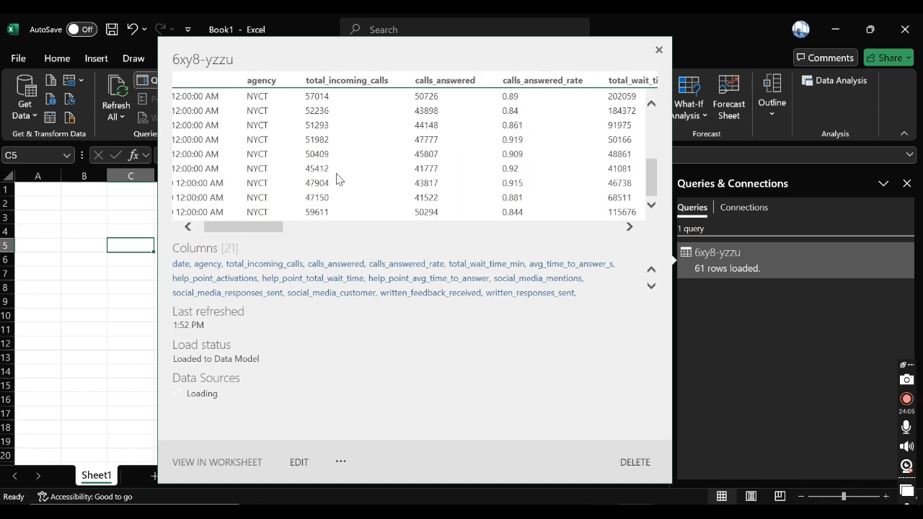
{"action": "scroll", "coordinate": [337, 181], "scroll_direction": "up", "scroll_amount": 4}
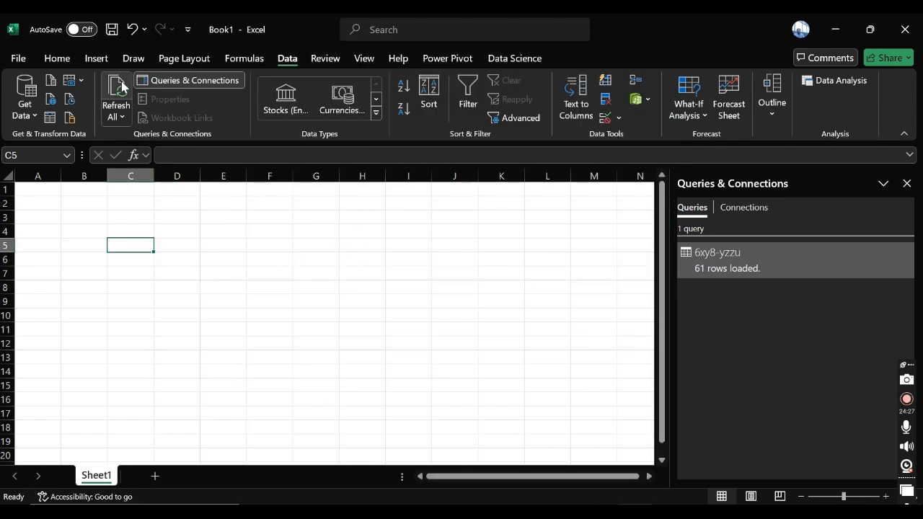
Step: Open the Data Model in Power Pivot and widen the date column of the 6xy8-yzzu table
{"action": "left_click", "coordinate": [649, 97]}
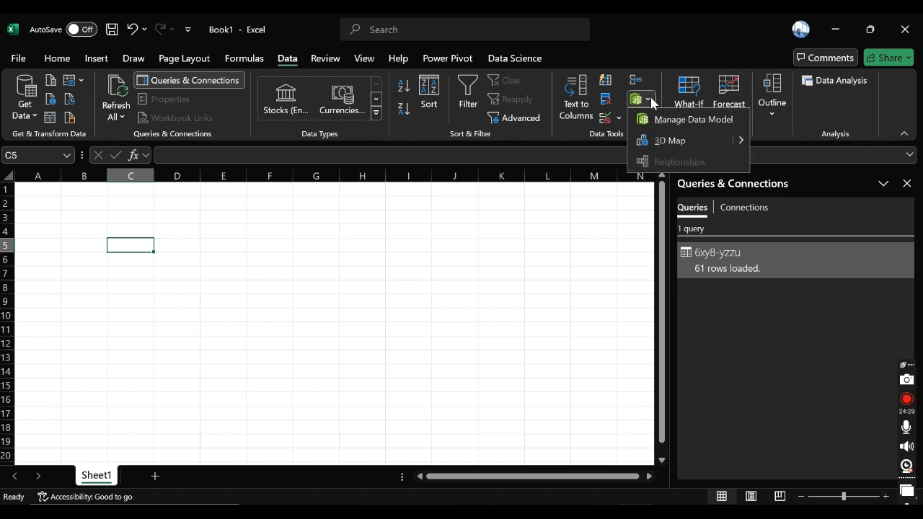
{"action": "left_click", "coordinate": [649, 96]}
{"action": "left_click", "coordinate": [650, 98]}
{"action": "left_click", "coordinate": [679, 126]}
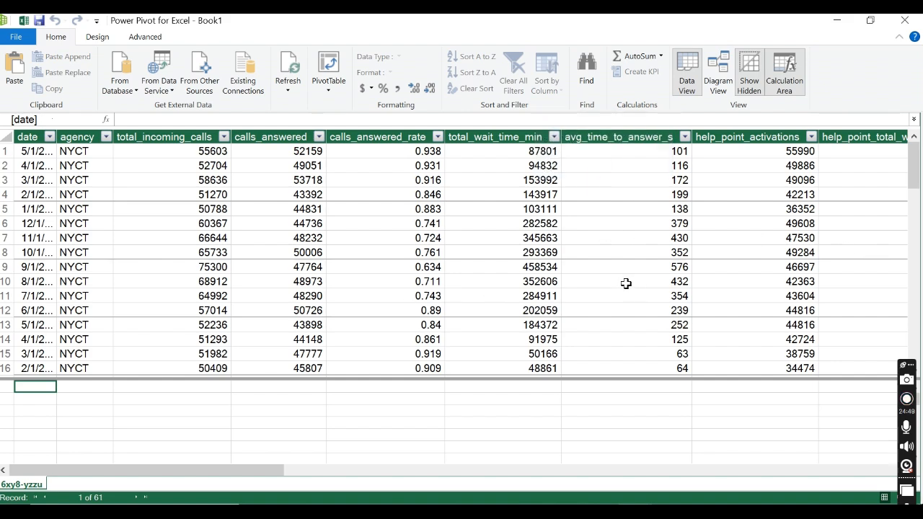
{"action": "scroll", "coordinate": [631, 252], "scroll_direction": "down", "scroll_amount": 2}
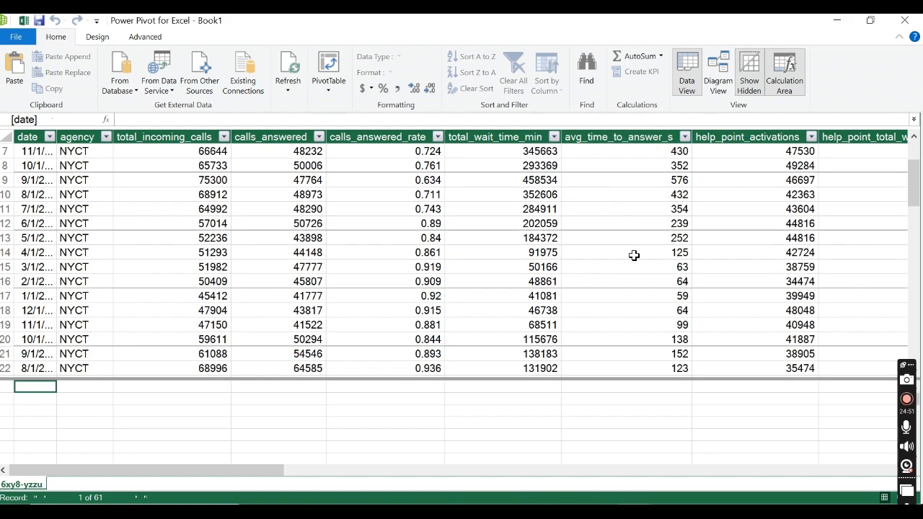
{"action": "scroll", "coordinate": [635, 255], "scroll_direction": "up", "scroll_amount": 2}
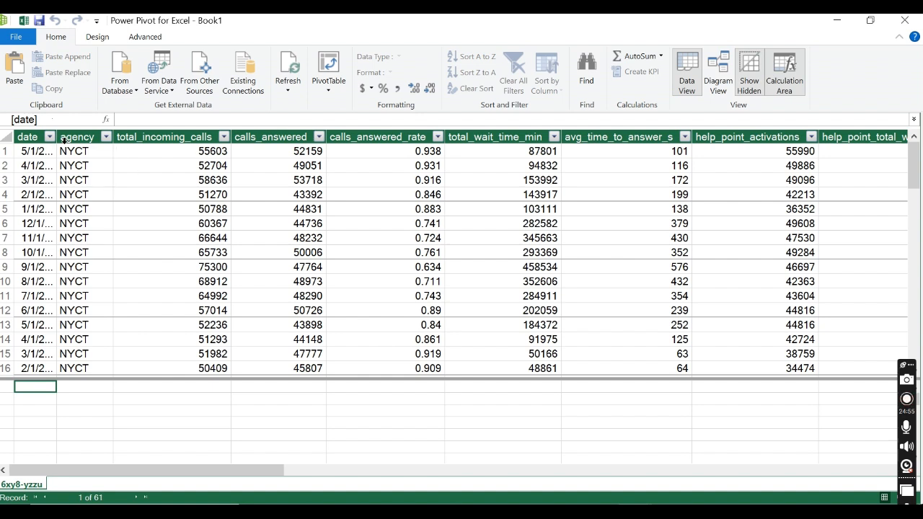
{"action": "mouse_move", "coordinate": [113, 144]}
{"action": "left_mouse_down"}
{"action": "mouse_move", "coordinate": [96, 146]}
{"action": "mouse_move", "coordinate": [111, 138]}
{"action": "left_mouse_up"}
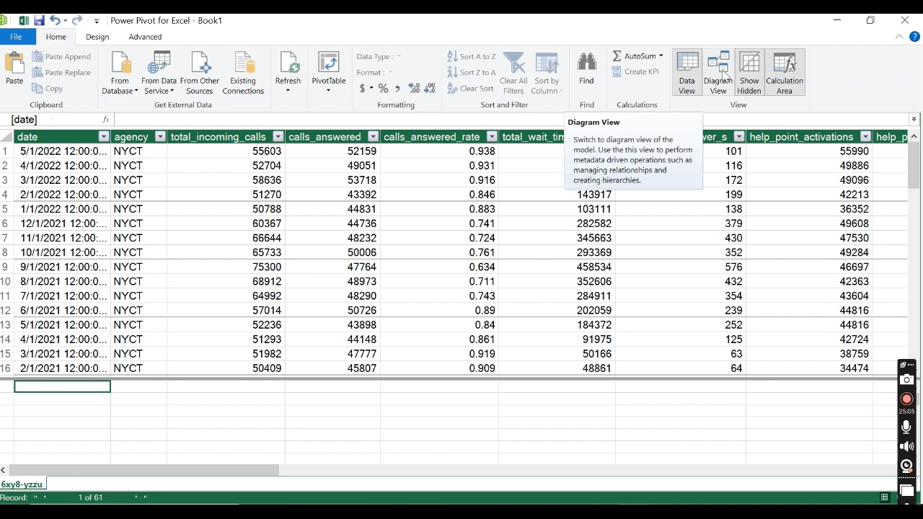
Step: Inspect the 6xy8-yzzu table's fields in Diagram View by enlarging its box, and return to Data View
{"action": "left_click", "coordinate": [724, 75]}
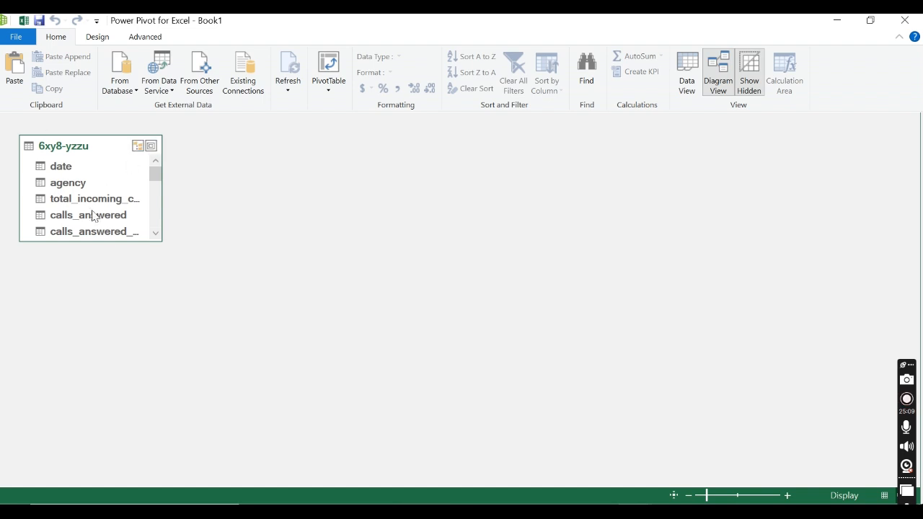
{"action": "left_click_drag", "start_coordinate": [104, 244], "coordinate": [128, 375]}
{"action": "scroll", "coordinate": [129, 376], "scroll_direction": "up", "scroll_amount": 3}
{"action": "scroll", "coordinate": [229, 189], "scroll_direction": "up", "scroll_amount": 2}
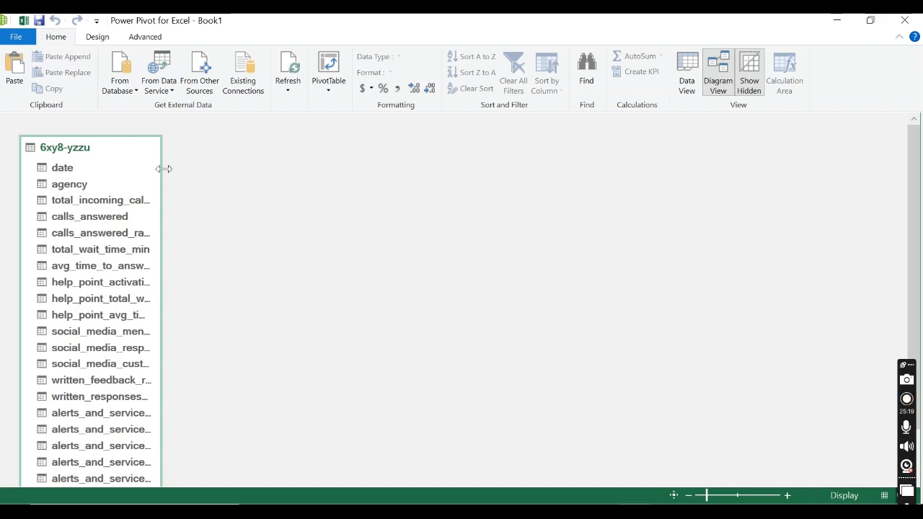
{"action": "left_click", "coordinate": [686, 86]}
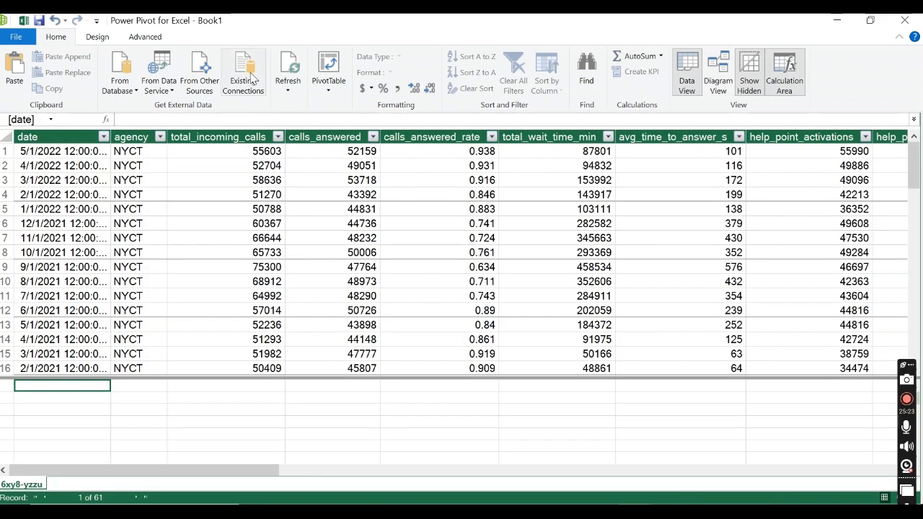
Step: Create a new date table in the data model and widen its Date column to show the dates
{"action": "left_click", "coordinate": [94, 38]}
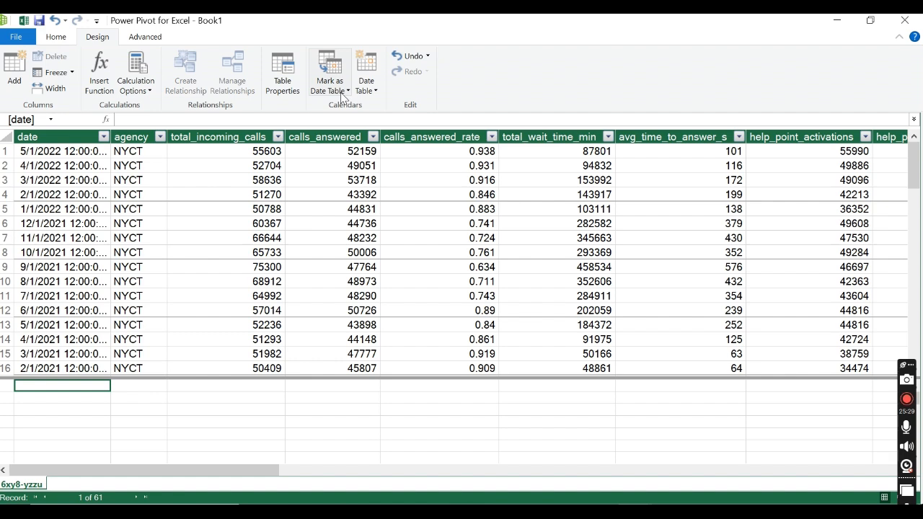
{"action": "left_click", "coordinate": [366, 98]}
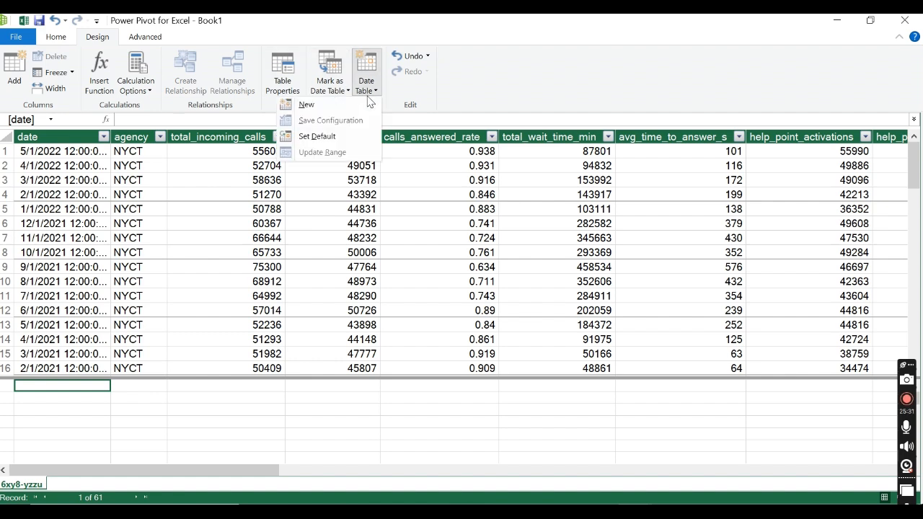
{"action": "left_click", "coordinate": [310, 105]}
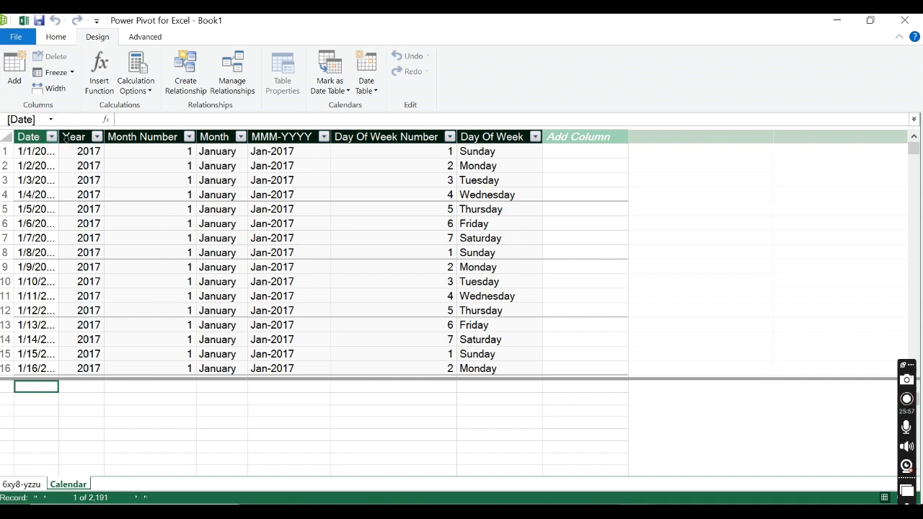
{"action": "left_click_drag", "start_coordinate": [59, 137], "coordinate": [119, 138]}
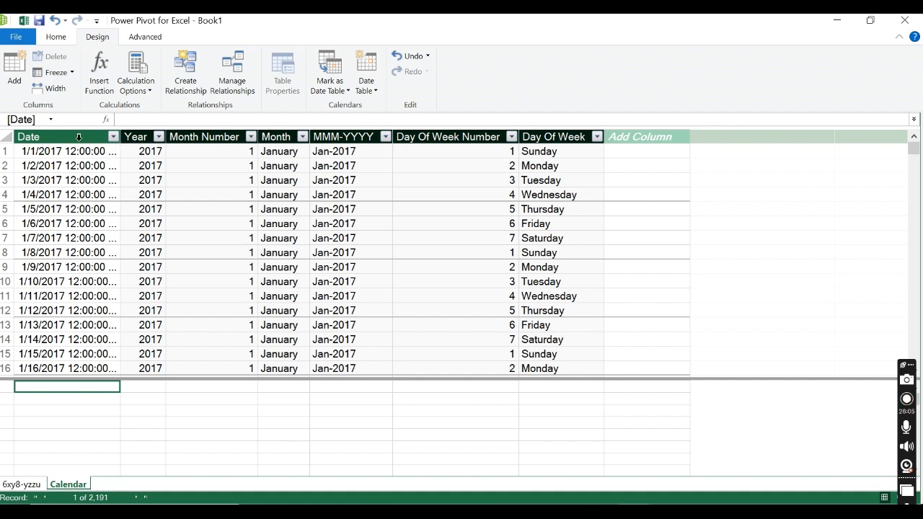
Step: Check which years the Calendar table covers in the Year column's filter list, and close it without filtering
{"action": "left_click", "coordinate": [159, 137]}
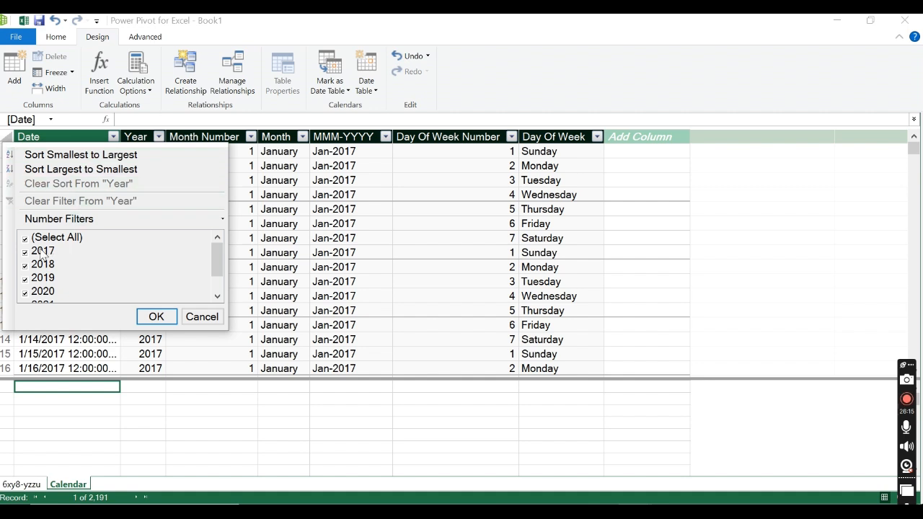
{"action": "scroll", "coordinate": [61, 257], "scroll_direction": "down", "scroll_amount": 1}
{"action": "scroll", "coordinate": [62, 261], "scroll_direction": "up", "scroll_amount": 1}
{"action": "scroll", "coordinate": [56, 256], "scroll_direction": "down", "scroll_amount": 1}
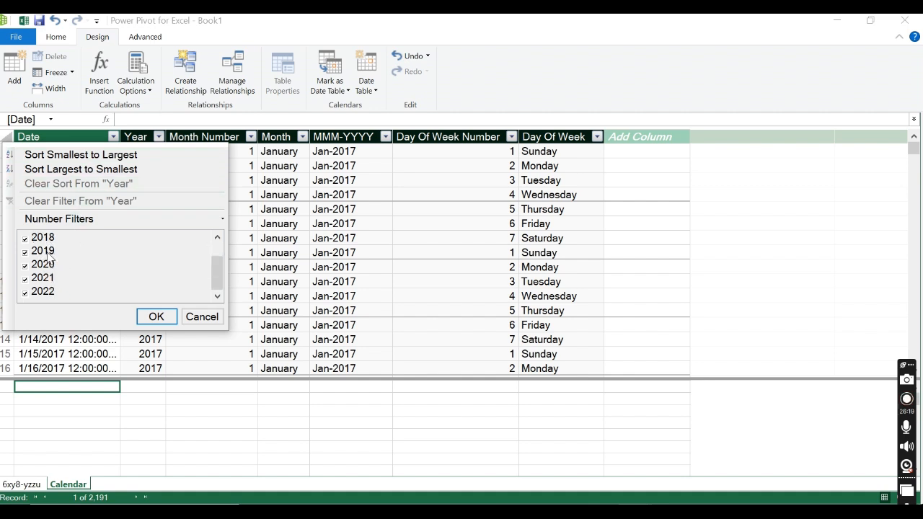
{"action": "left_click_drag", "start_coordinate": [225, 328], "coordinate": [232, 393]}
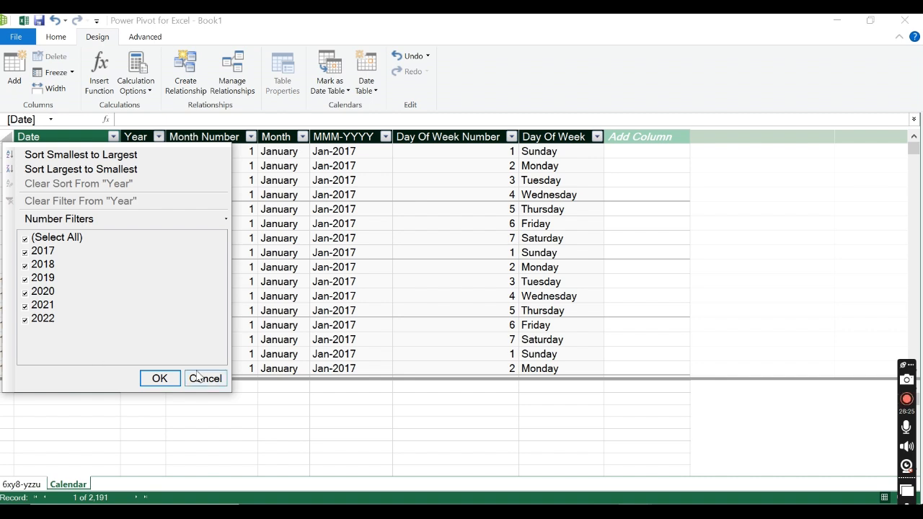
{"action": "left_click", "coordinate": [206, 385]}
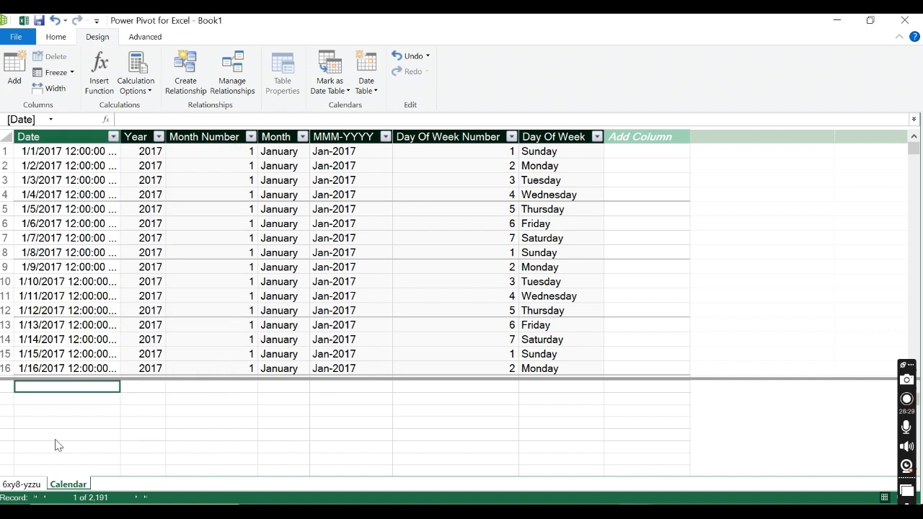
Step: Check the range of dates in the 6xy8-yzzu table through the date column's filter list, without filtering
{"action": "left_click", "coordinate": [22, 485]}
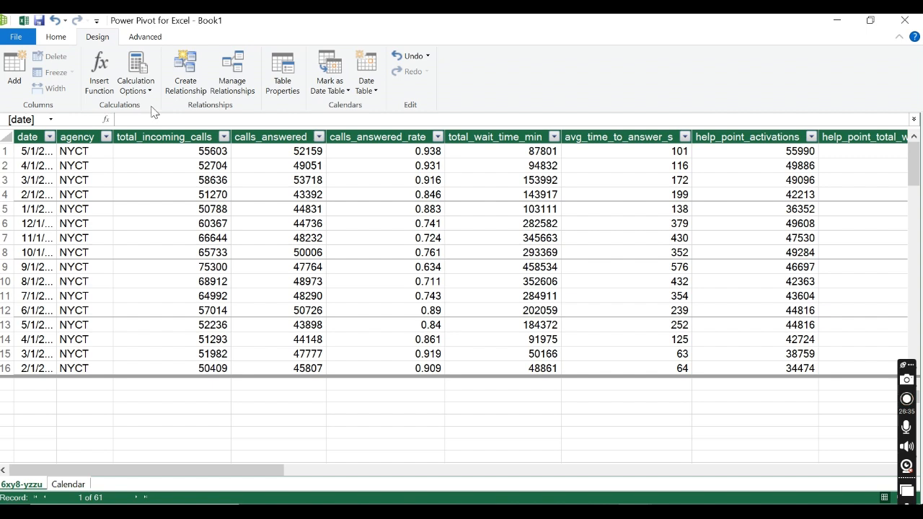
{"action": "left_click", "coordinate": [49, 137]}
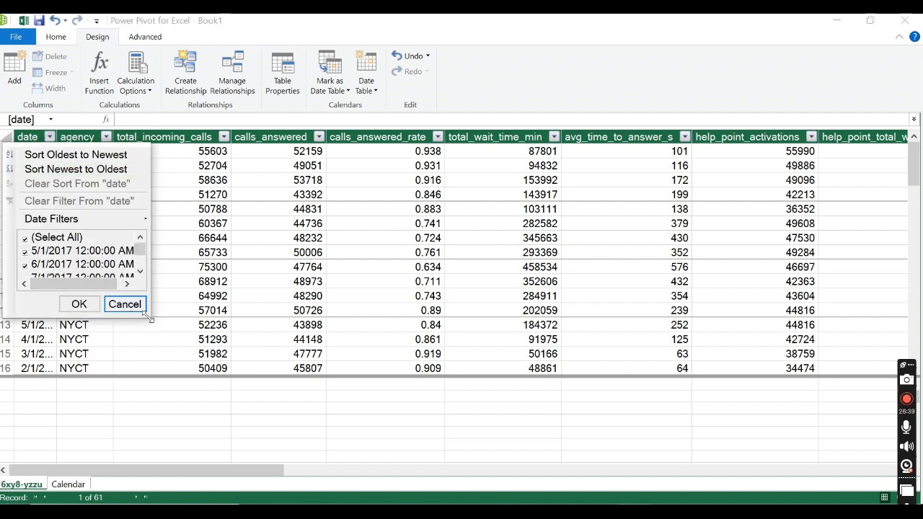
{"action": "left_click_drag", "start_coordinate": [148, 317], "coordinate": [147, 410]}
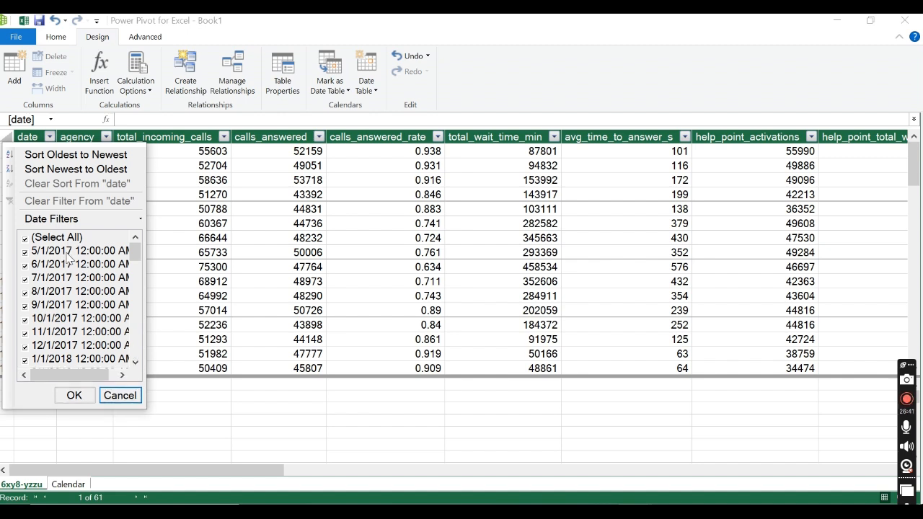
{"action": "scroll", "coordinate": [68, 256], "scroll_direction": "down", "scroll_amount": 17}
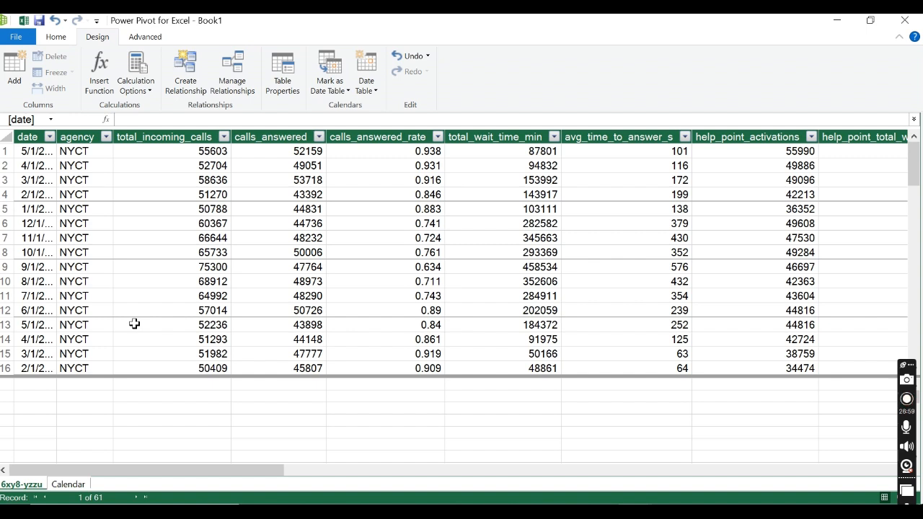
Step: Examine the formula behind each calculated column of the Calendar table, from Year through Day Of Week
{"action": "left_click", "coordinate": [69, 484]}
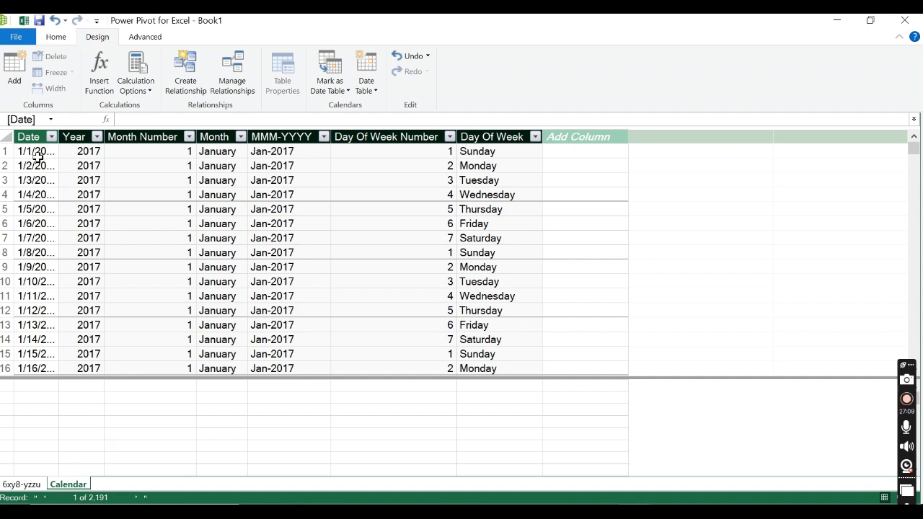
{"action": "left_click", "coordinate": [85, 142]}
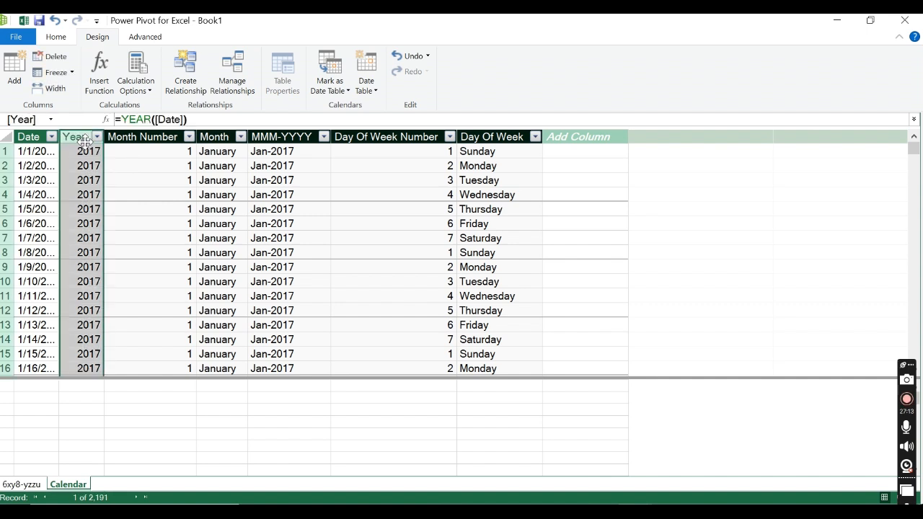
{"action": "left_click", "coordinate": [134, 140]}
{"action": "left_click", "coordinate": [220, 138]}
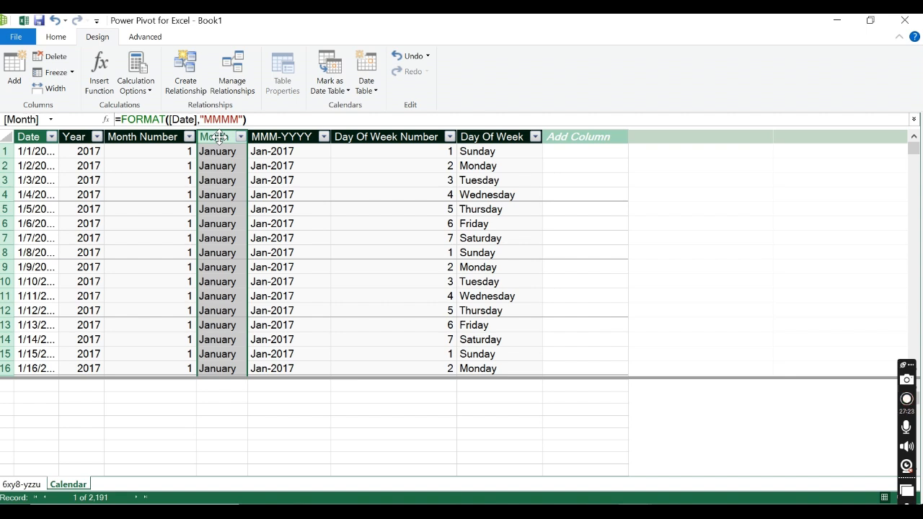
{"action": "left_click", "coordinate": [301, 136]}
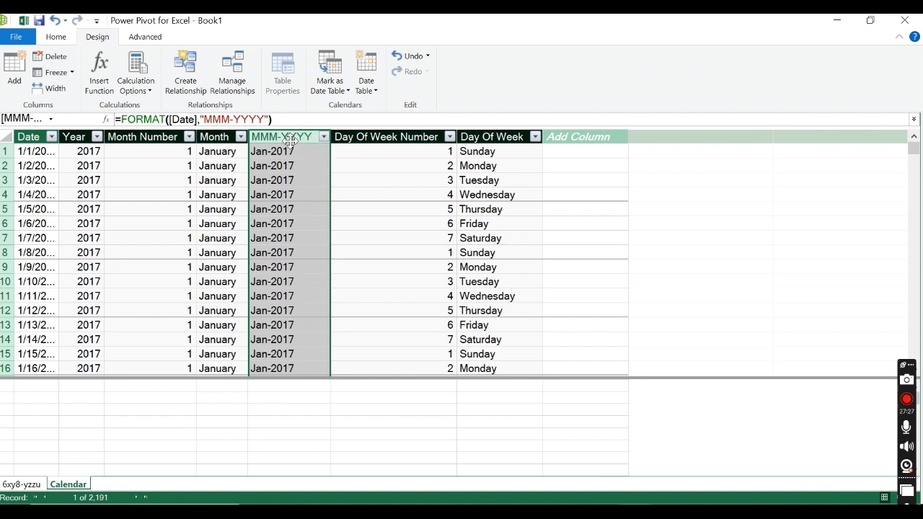
{"action": "left_click", "coordinate": [414, 141]}
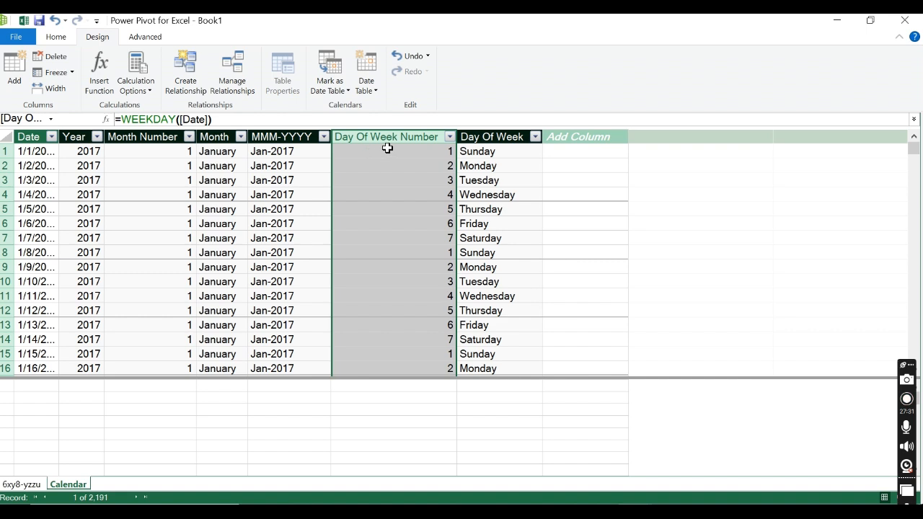
{"action": "left_click", "coordinate": [518, 135]}
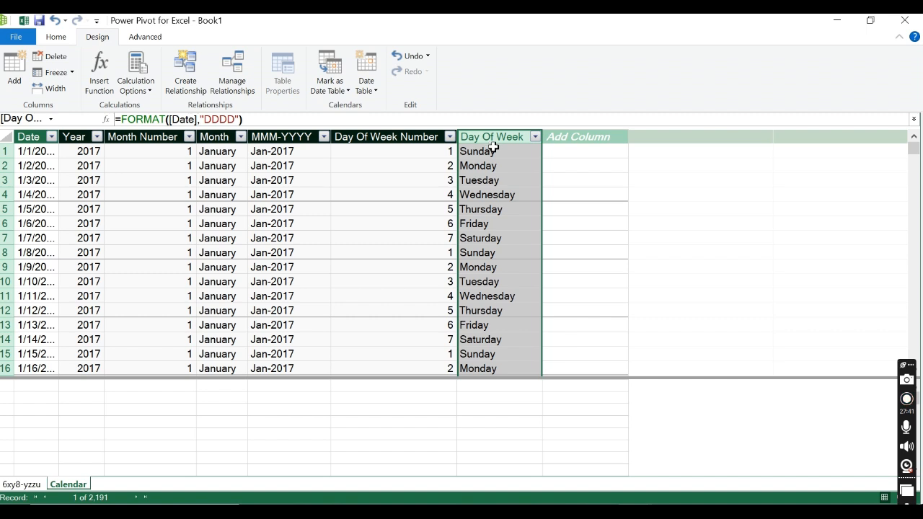
{"action": "left_click", "coordinate": [325, 197]}
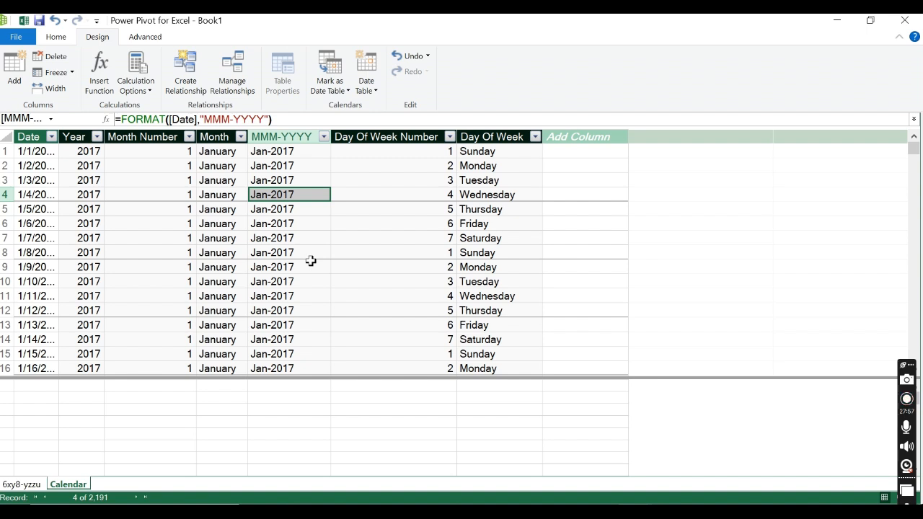
{"action": "left_click", "coordinate": [377, 237]}
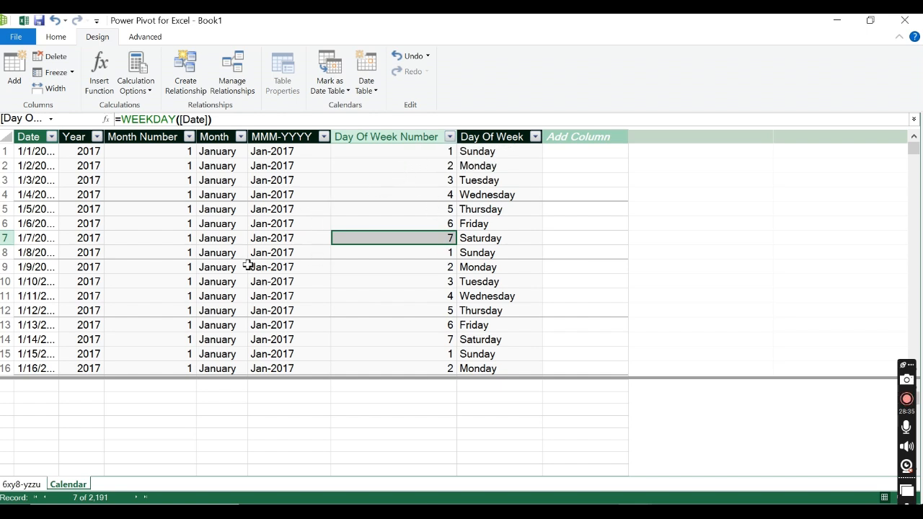
Step: Widen the Calendar table's Date column to show more of each date
{"action": "left_click_drag", "start_coordinate": [58, 137], "coordinate": [92, 137]}
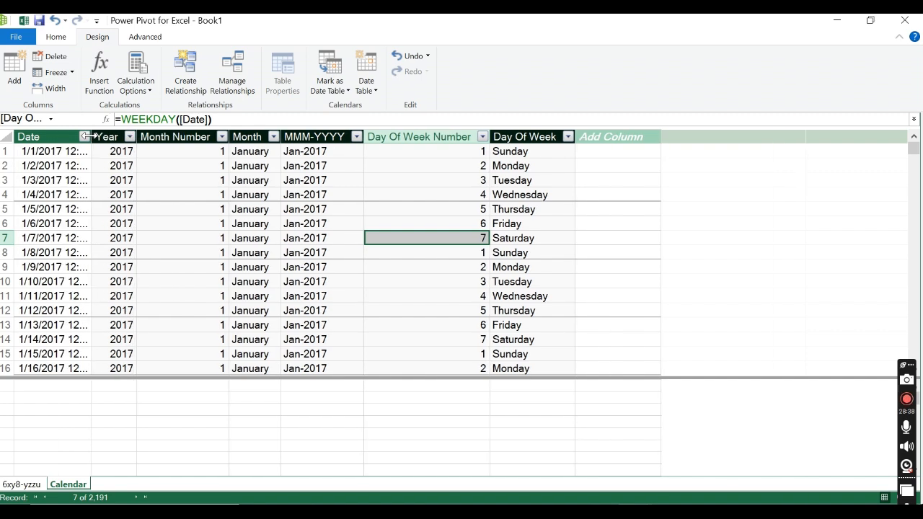
Step: Try to rename the 6xy8-yzzu table as Dataset directly in the data model
{"action": "left_click", "coordinate": [22, 484]}
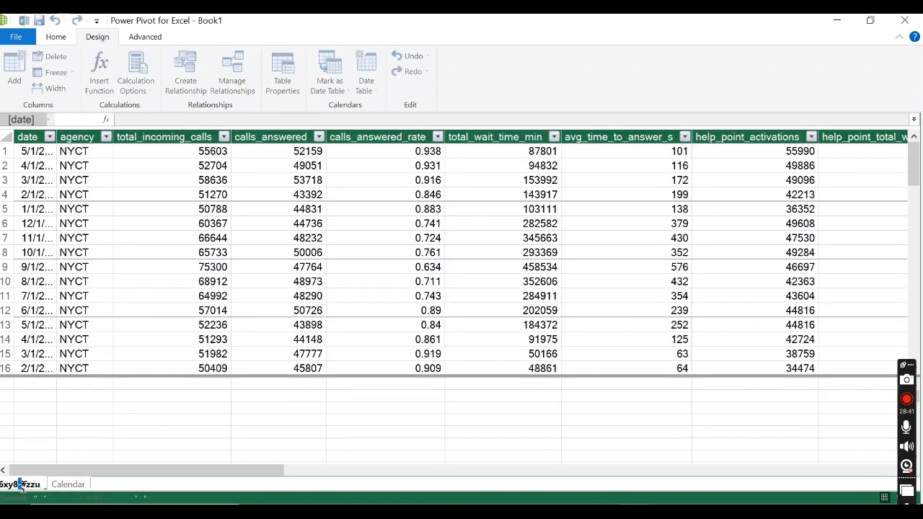
{"action": "left_click_drag", "start_coordinate": [43, 487], "coordinate": [1, 486]}
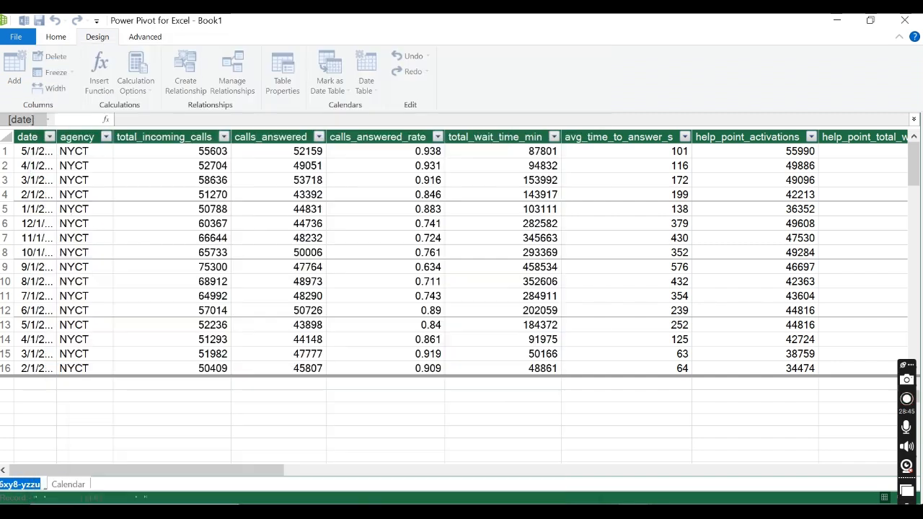
{"action": "type", "text": "Datase"}
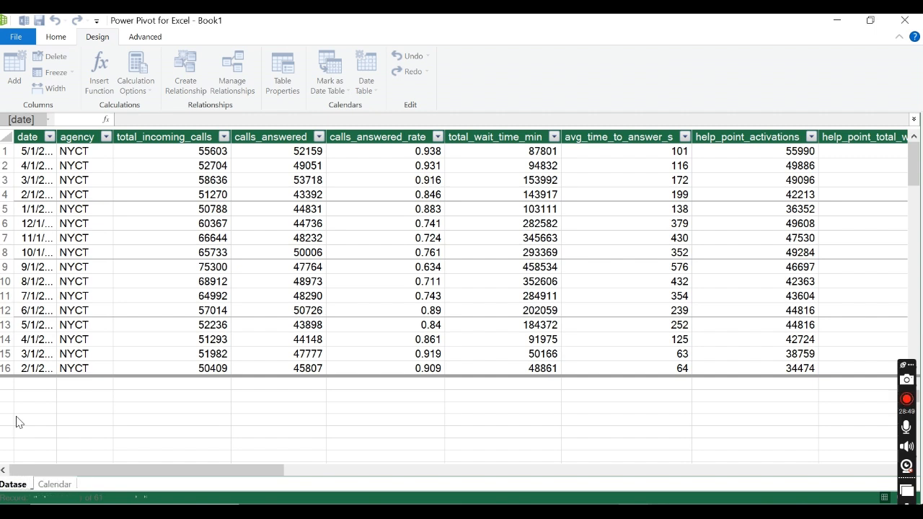
{"action": "type", "text": "t"}
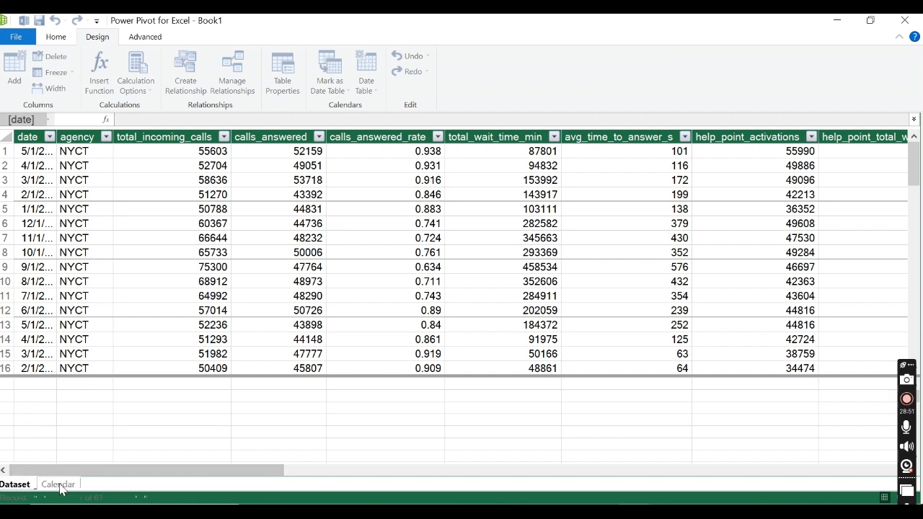
{"action": "key", "text": "Return"}
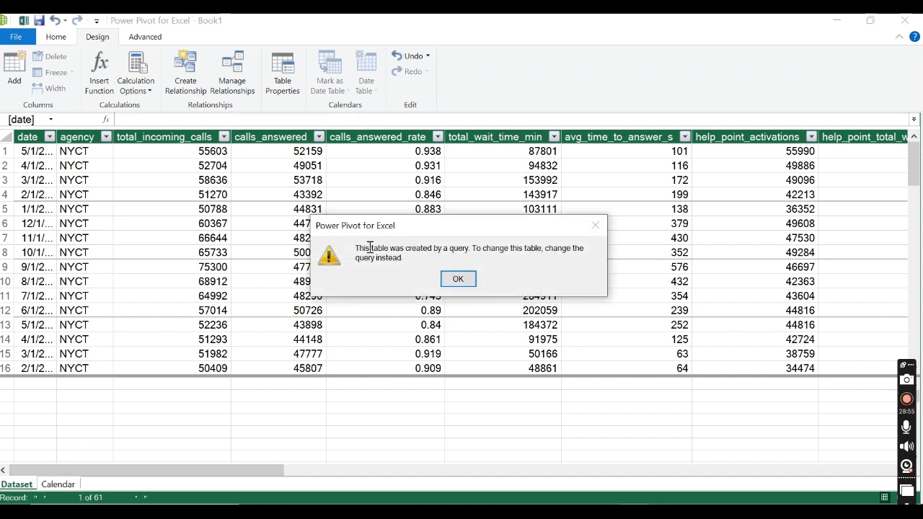
{"action": "left_click", "coordinate": [469, 282]}
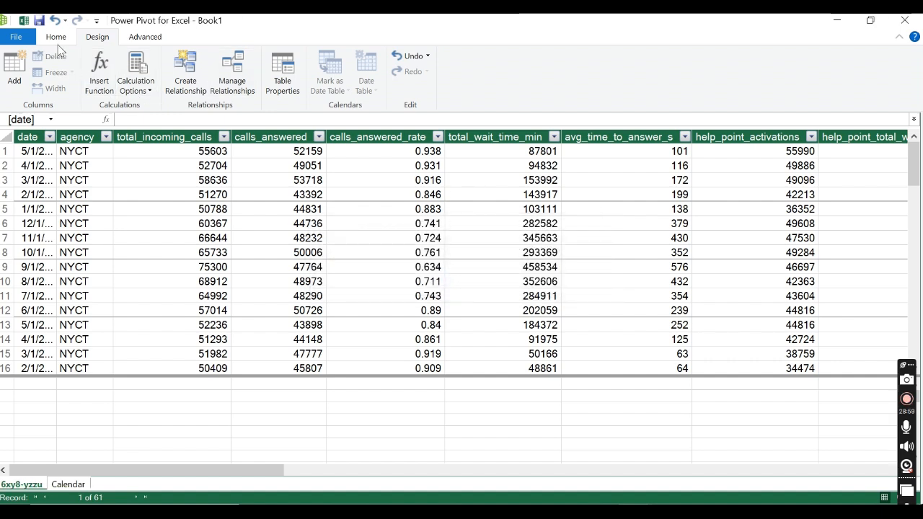
Step: Return to the Excel workbook, open the 6xy8-yzzu query in the Power Query Editor, and rename it as Dataset
{"action": "left_click", "coordinate": [24, 20]}
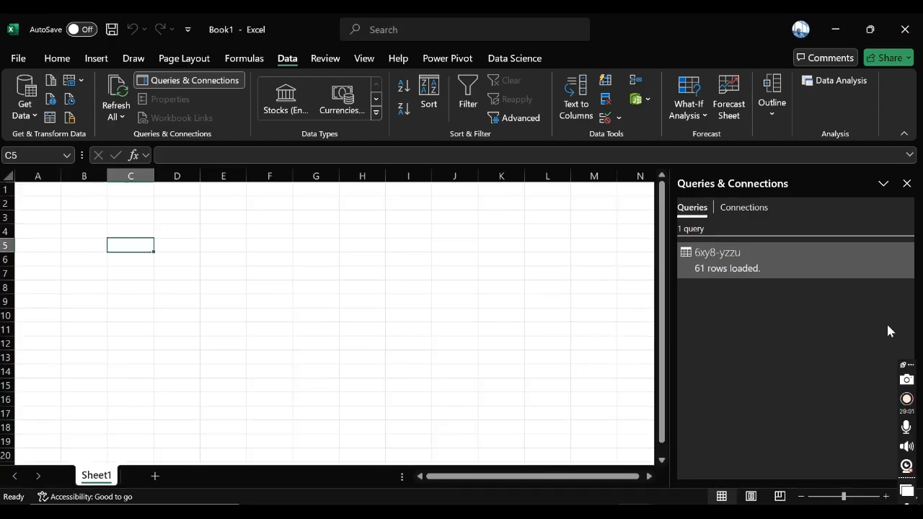
{"action": "mouse_move", "coordinate": [796, 271]}
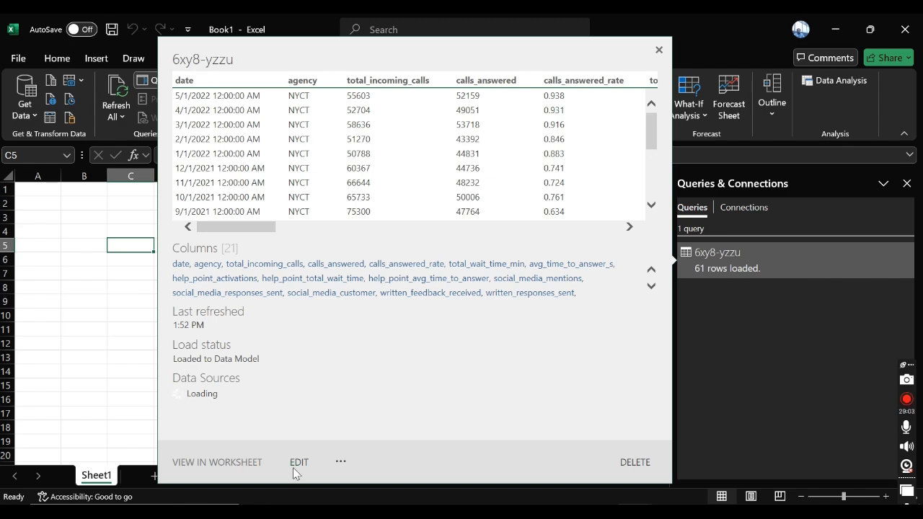
{"action": "left_click", "coordinate": [295, 464]}
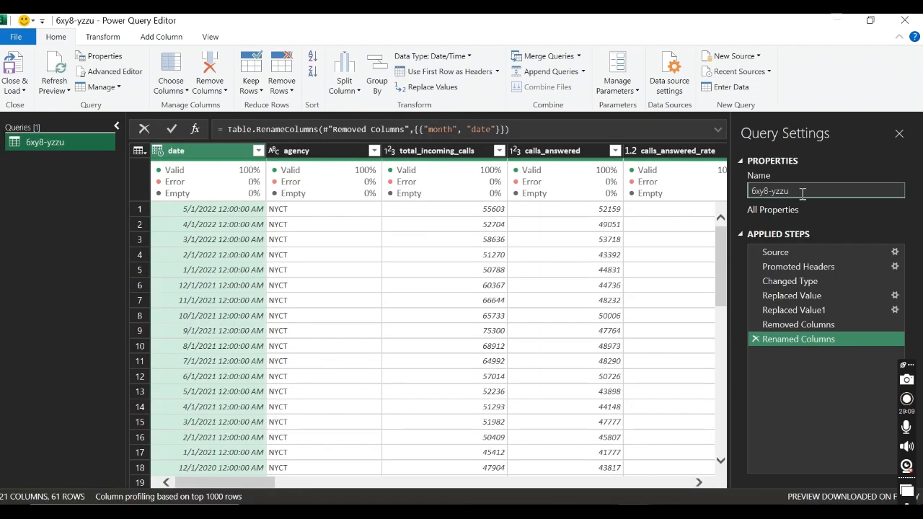
{"action": "left_click", "coordinate": [802, 191]}
{"action": "type", "text": "Dataset"}
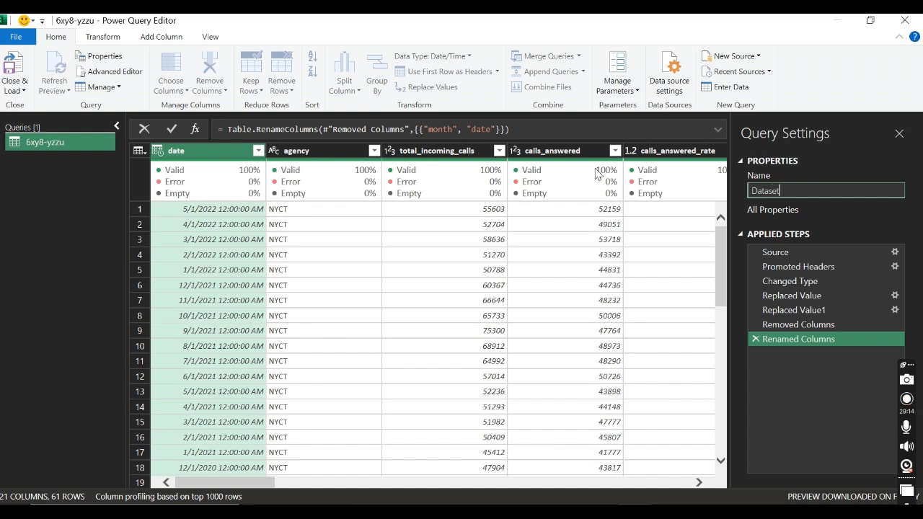
{"action": "key", "text": "Return"}
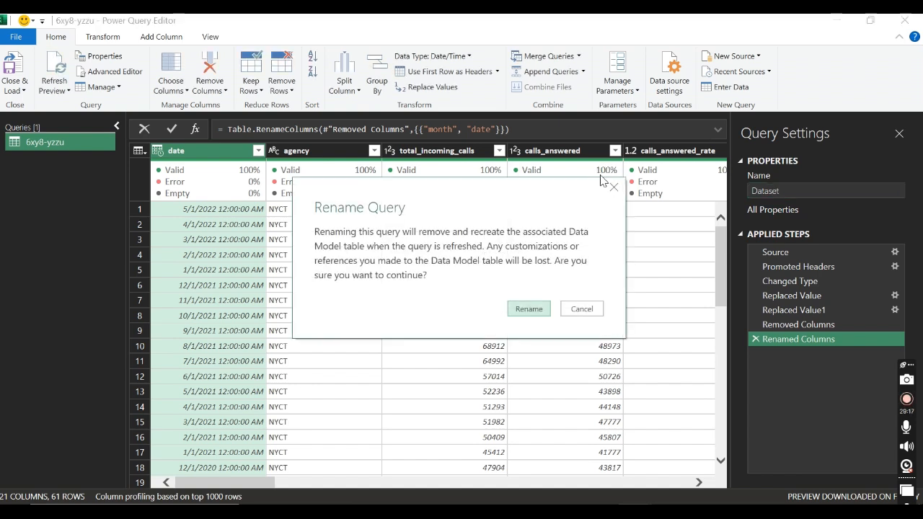
{"action": "left_click", "coordinate": [541, 310]}
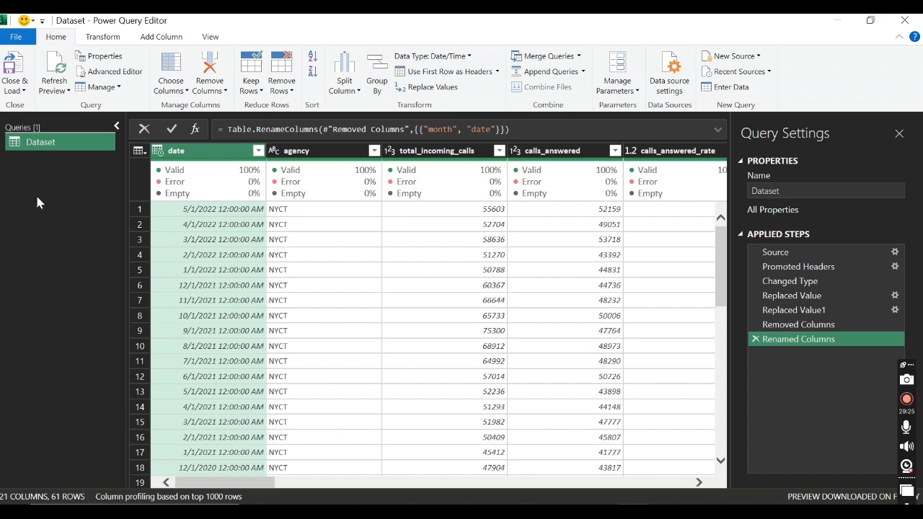
Step: Close and load the renamed query, refresh it, and show the Dataset table in Power Pivot
{"action": "left_click", "coordinate": [15, 67]}
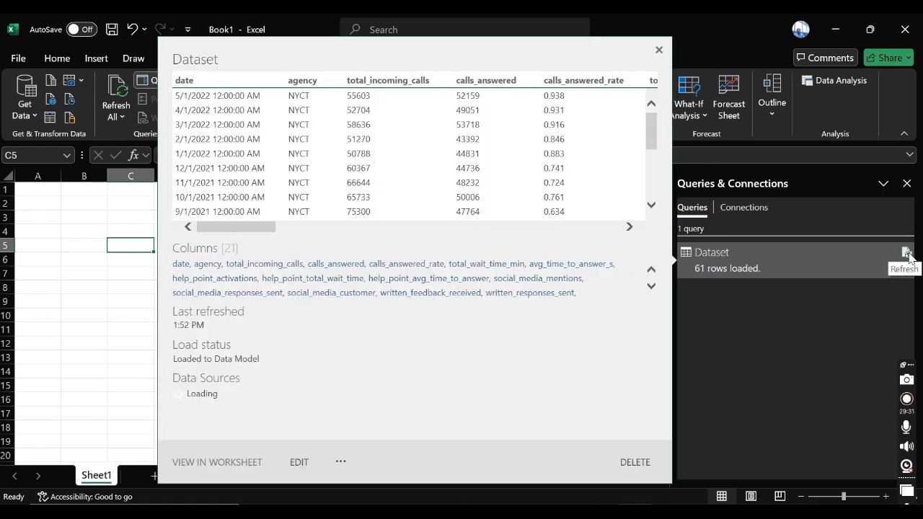
{"action": "left_click", "coordinate": [906, 254]}
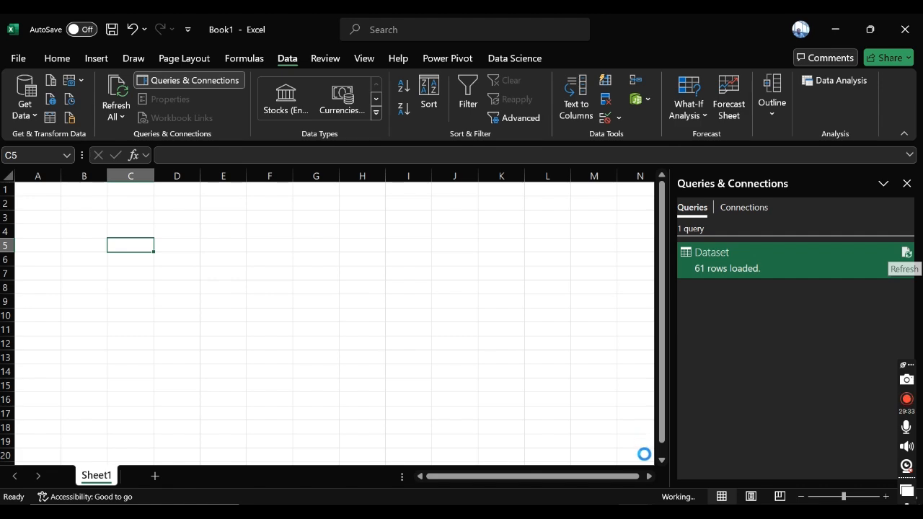
{"action": "left_click", "coordinate": [702, 470]}
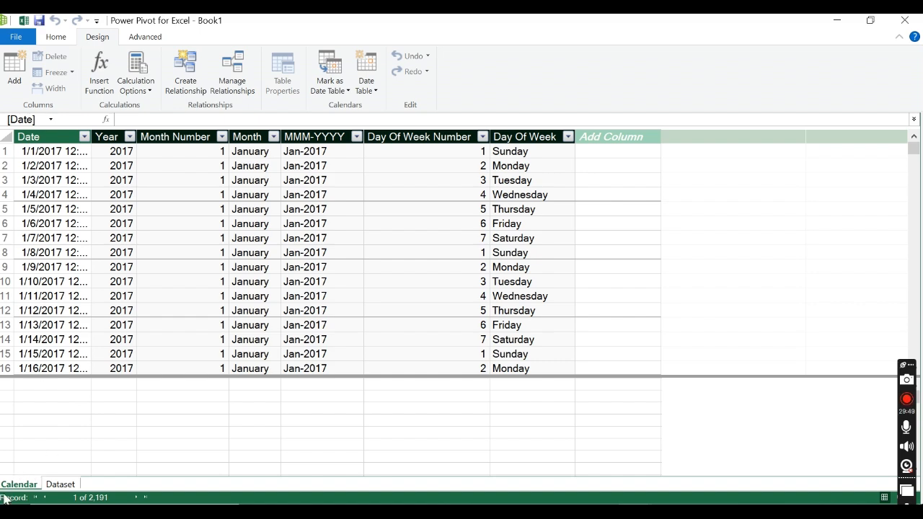
{"action": "left_click", "coordinate": [60, 485]}
{"action": "left_click", "coordinate": [185, 412]}
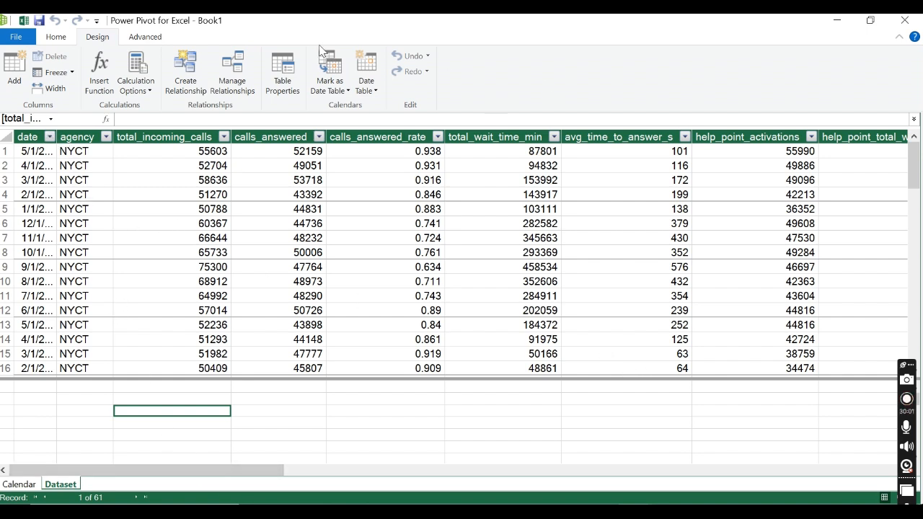
Step: Arrange the Calendar and Dataset tables side by side in the diagram, enlarge both, and relate Dataset's date to Calendar's Date
{"action": "left_click", "coordinate": [58, 36]}
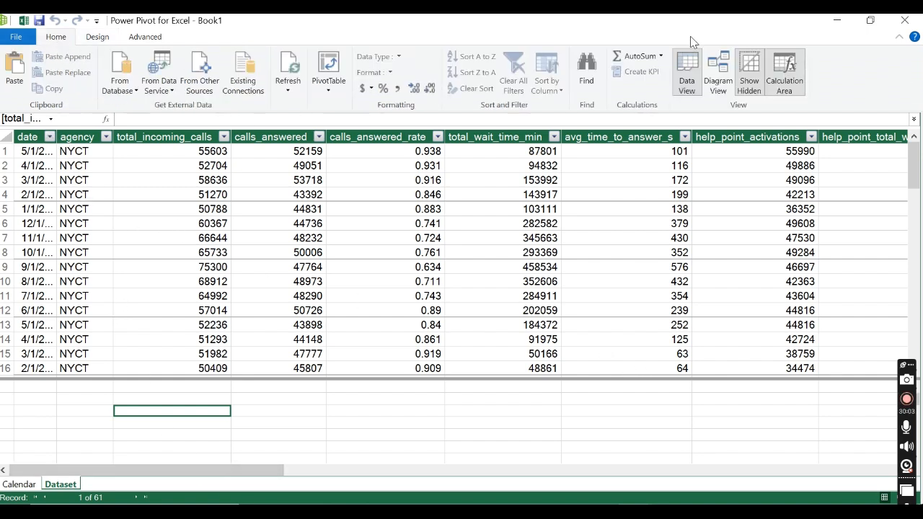
{"action": "left_click", "coordinate": [714, 64]}
{"action": "left_click_drag", "start_coordinate": [264, 148], "coordinate": [461, 148]}
{"action": "left_click_drag", "start_coordinate": [97, 221], "coordinate": [184, 153]}
{"action": "left_click_drag", "start_coordinate": [447, 245], "coordinate": [441, 393]}
{"action": "left_click_drag", "start_coordinate": [173, 245], "coordinate": [163, 392]}
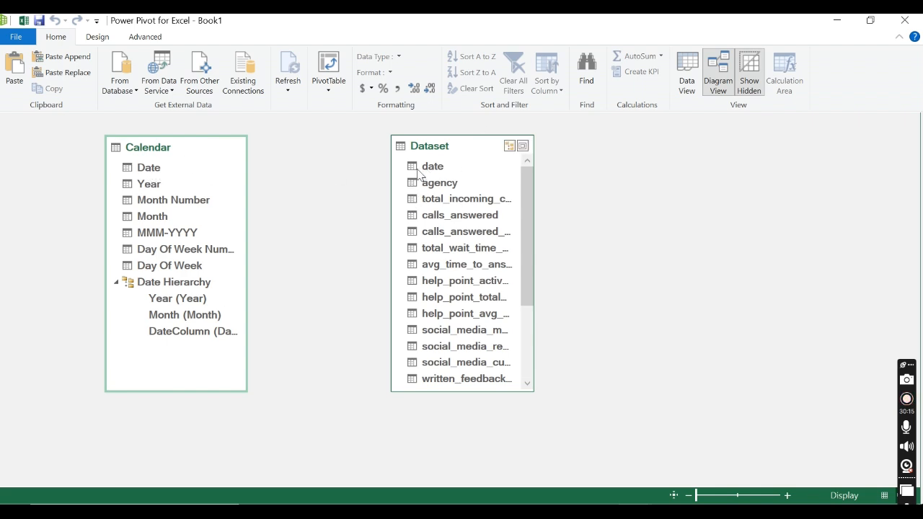
{"action": "left_click_drag", "start_coordinate": [437, 171], "coordinate": [162, 171]}
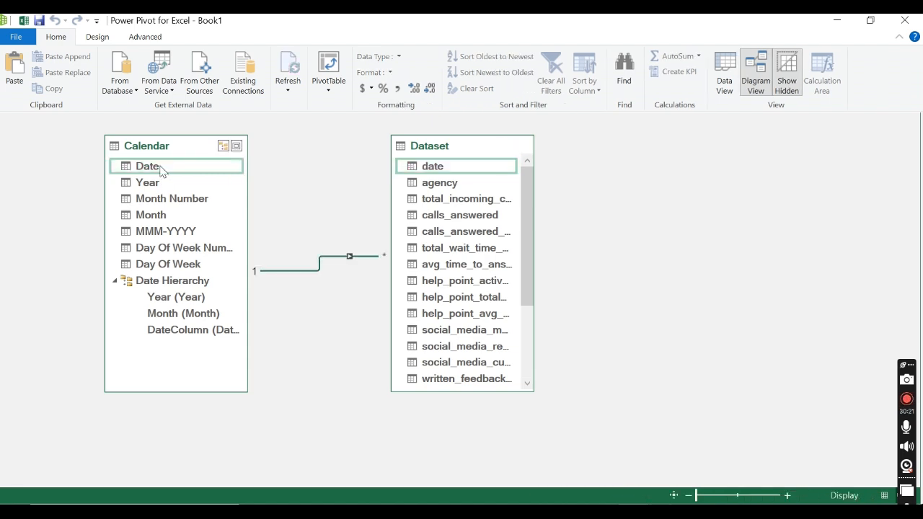
Step: Inspect the tables, key columns and active setting of the Calendar–Dataset relationship, and close it without changes
{"action": "double_click", "coordinate": [350, 258]}
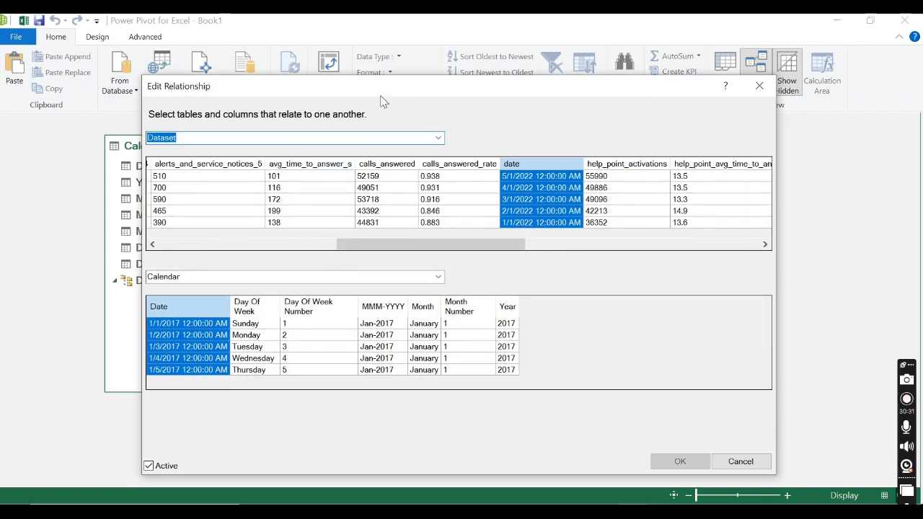
{"action": "left_click_drag", "start_coordinate": [388, 92], "coordinate": [399, 69]}
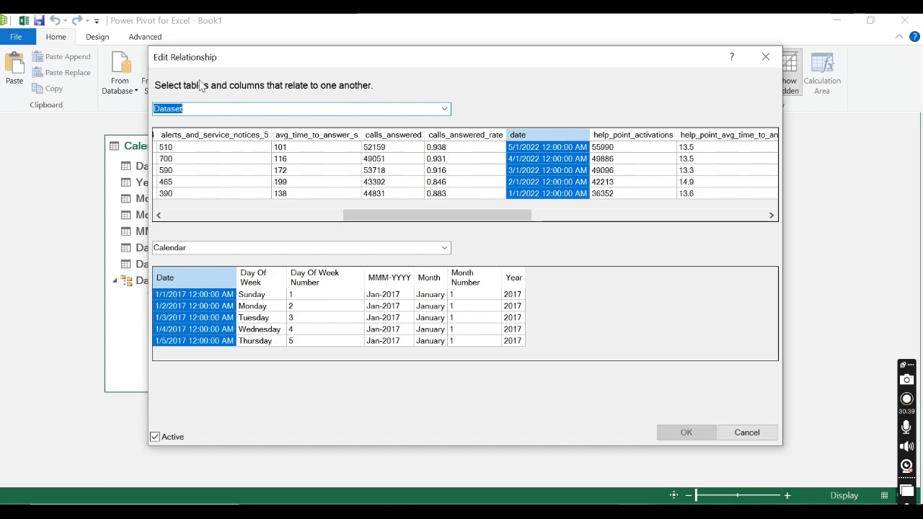
{"action": "left_click_drag", "start_coordinate": [251, 62], "coordinate": [581, 56]}
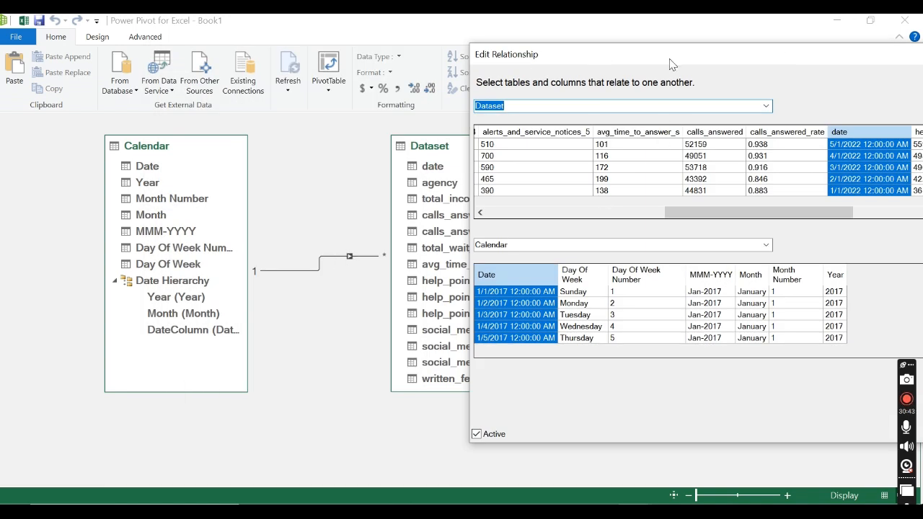
{"action": "left_click_drag", "start_coordinate": [668, 65], "coordinate": [344, 47]}
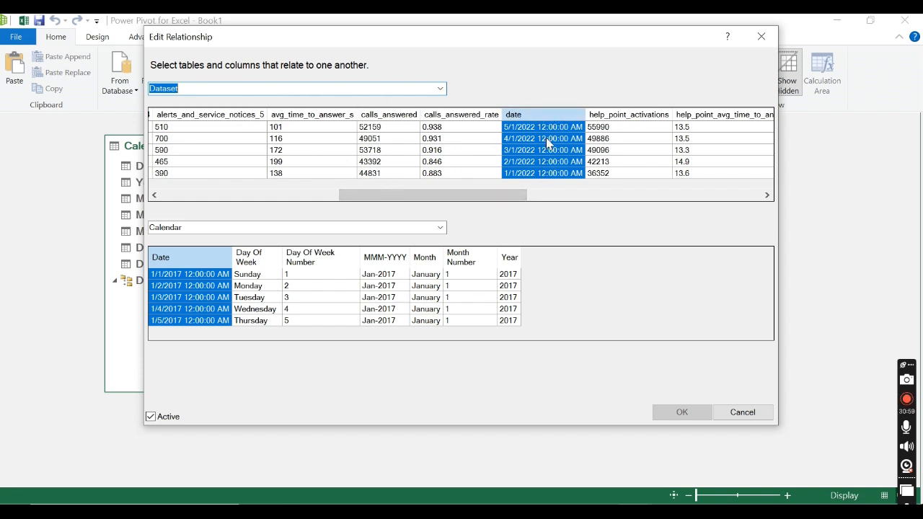
{"action": "left_click", "coordinate": [193, 88]}
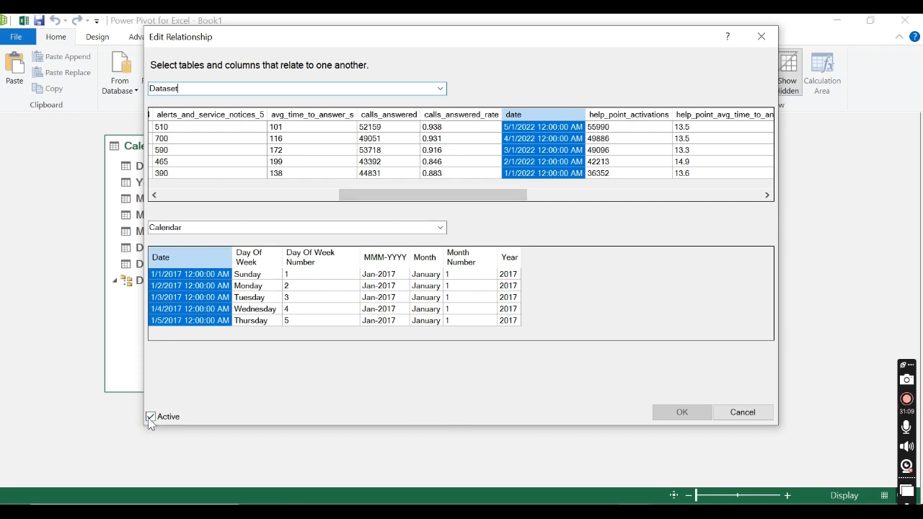
{"action": "left_click", "coordinate": [742, 412]}
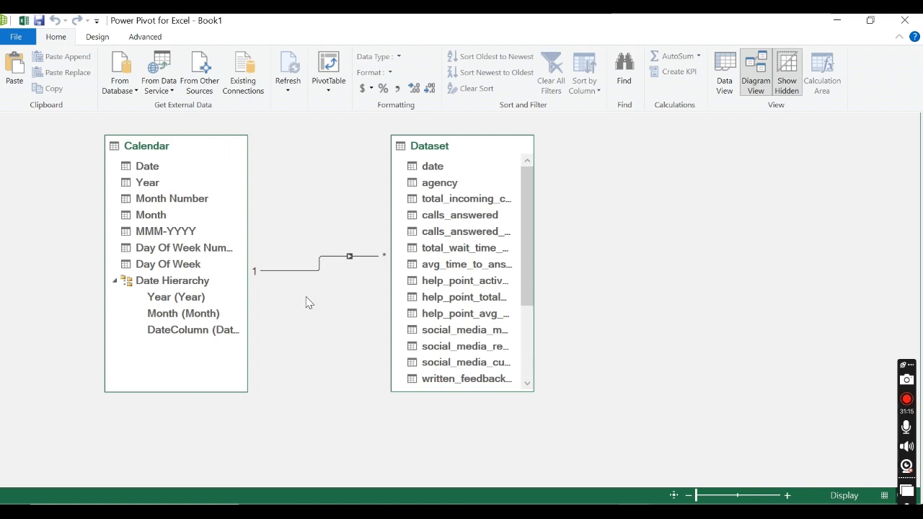
Step: Return to the data grid and review the Calendar table's year, month and day-of-week columns with their formulas
{"action": "left_click", "coordinate": [724, 72]}
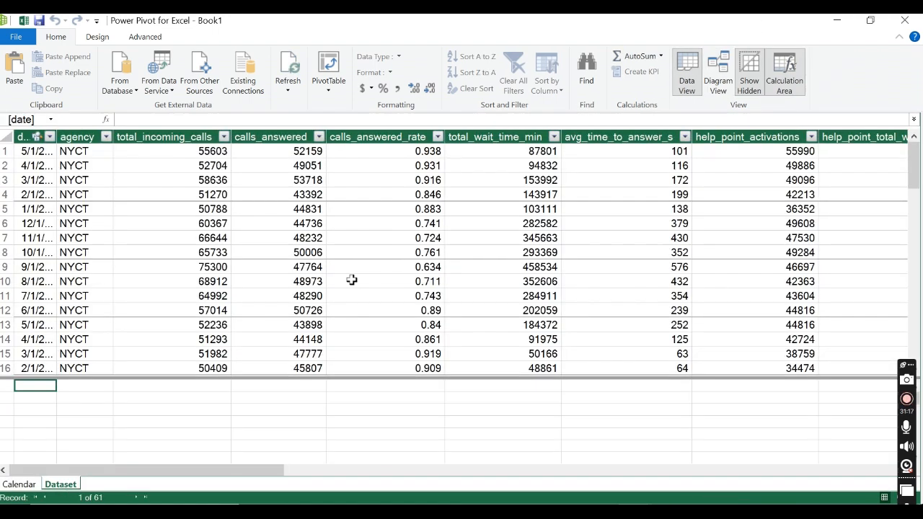
{"action": "left_click", "coordinate": [19, 484]}
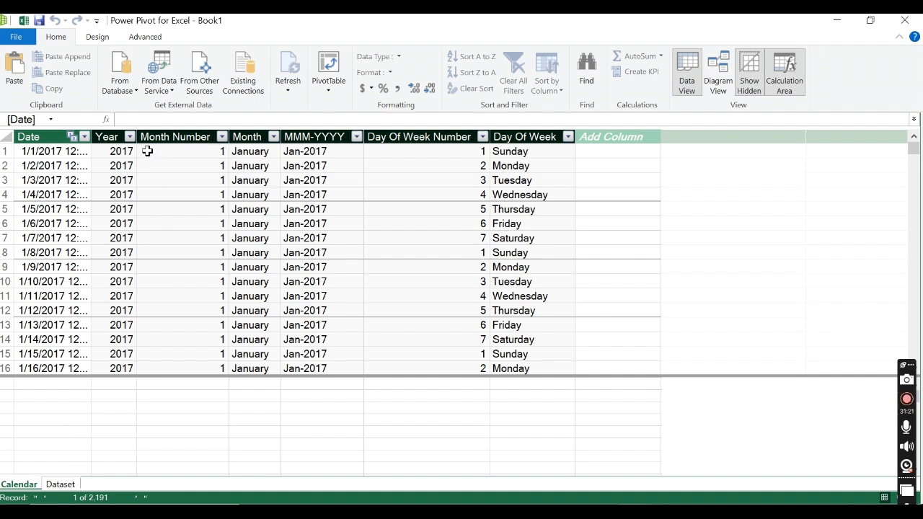
{"action": "left_click", "coordinate": [107, 137]}
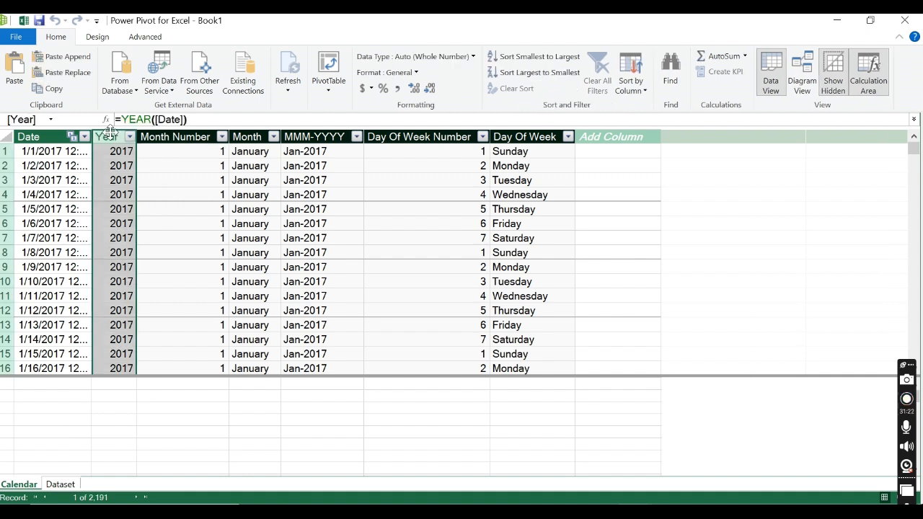
{"action": "left_click", "coordinate": [209, 137]}
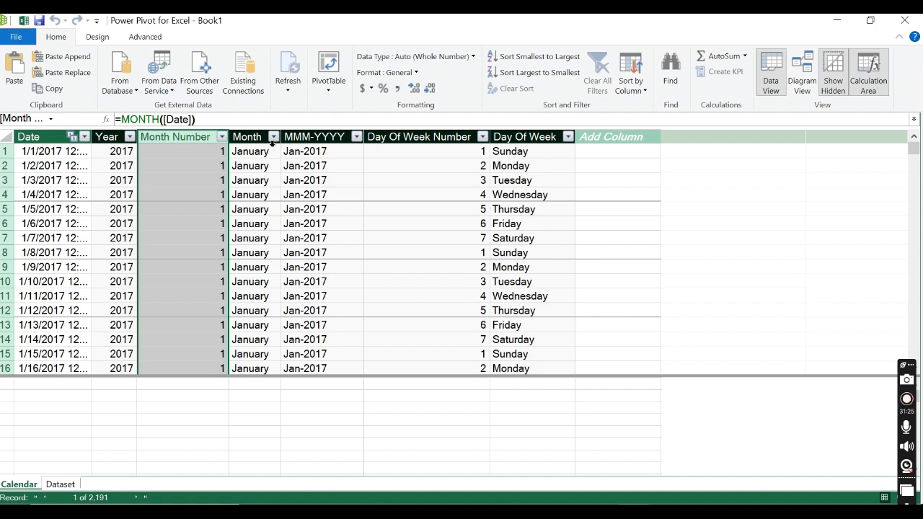
{"action": "left_click", "coordinate": [261, 135]}
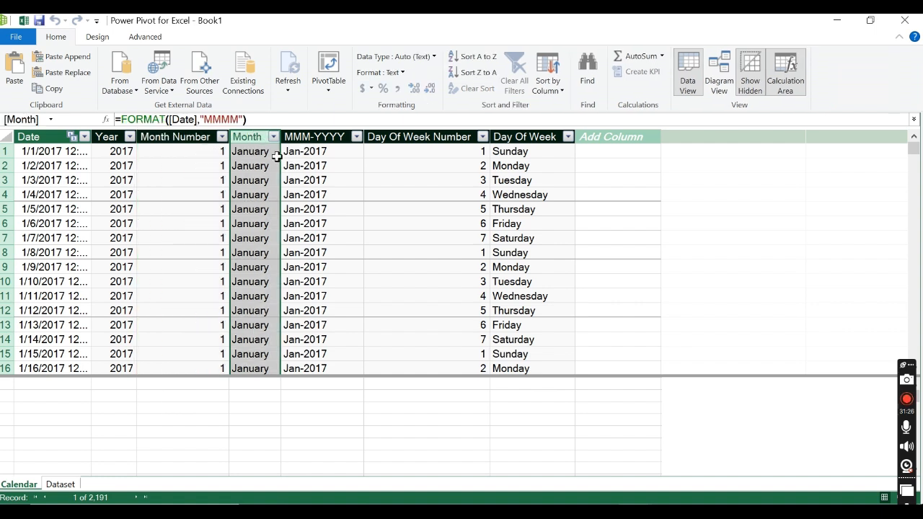
{"action": "left_click", "coordinate": [427, 136]}
{"action": "left_click", "coordinate": [537, 137]}
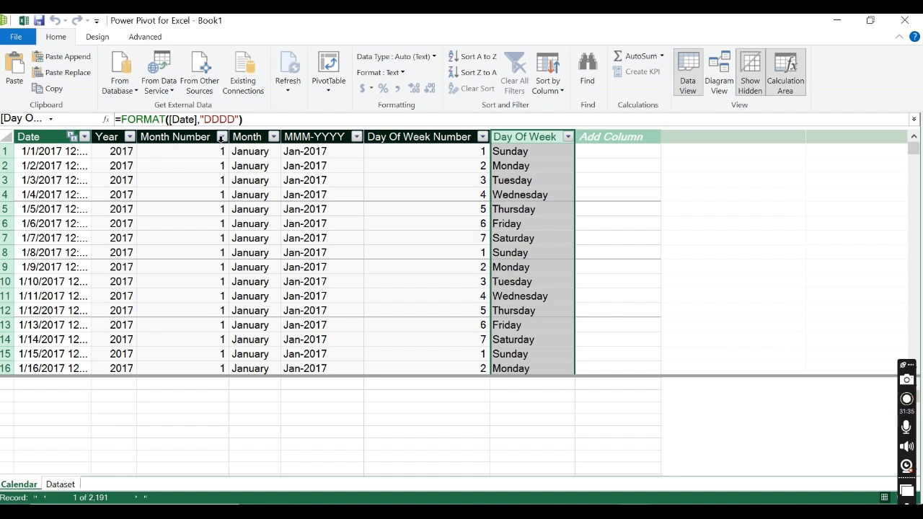
Step: Sort the Calendar table's Month column by Month Number
{"action": "left_click", "coordinate": [257, 141]}
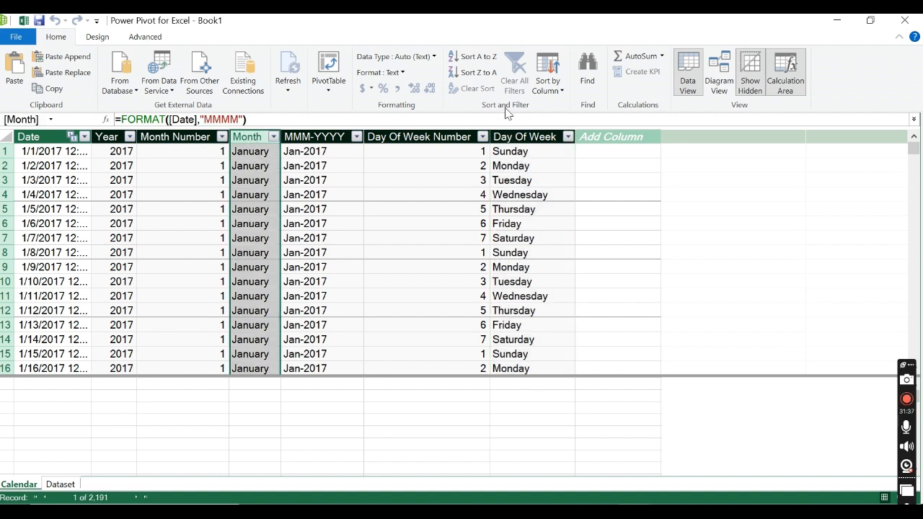
{"action": "left_click", "coordinate": [560, 91]}
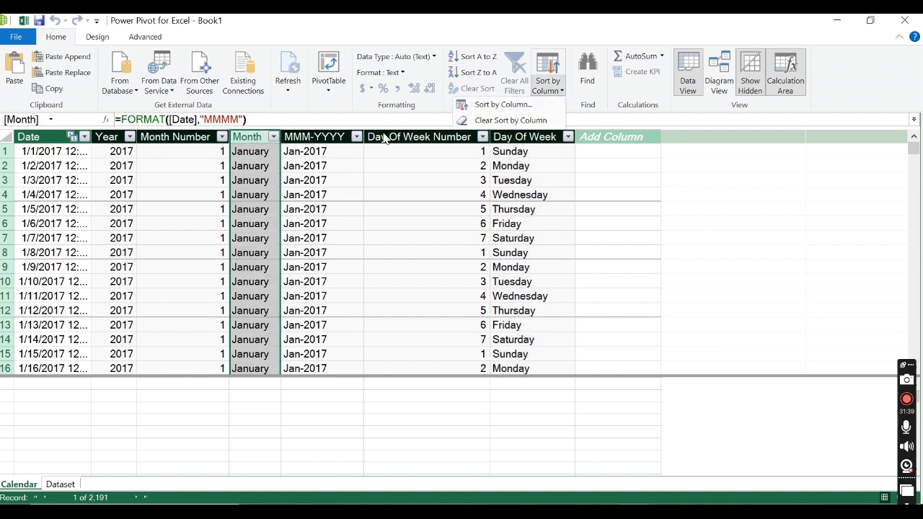
{"action": "left_click", "coordinate": [506, 105]}
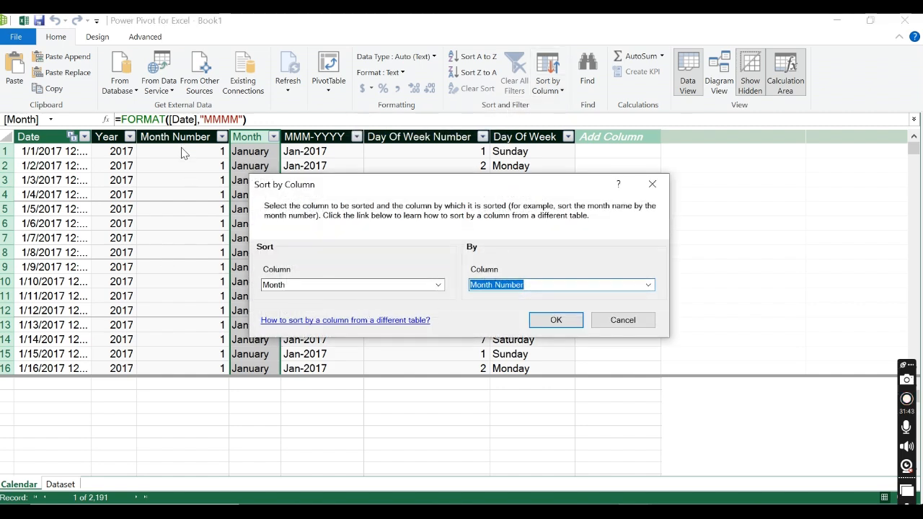
{"action": "left_click", "coordinate": [556, 321]}
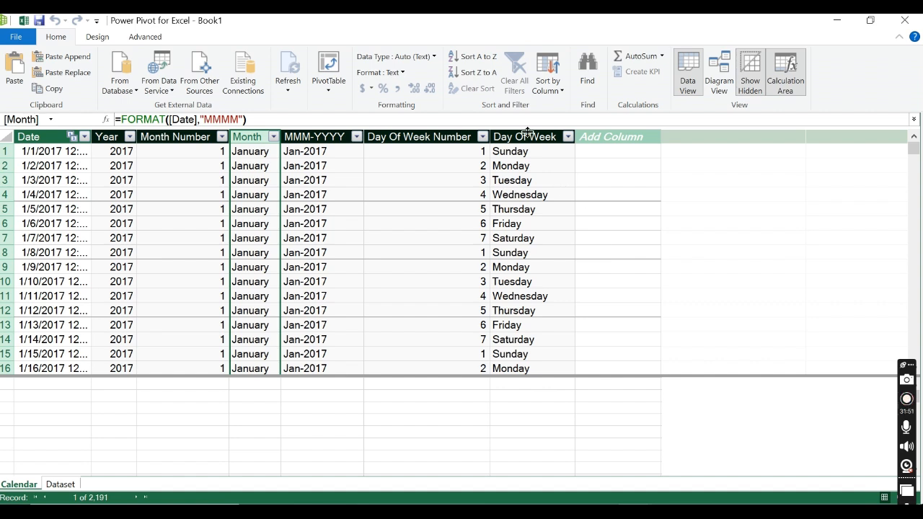
Step: Sort the Calendar table's Day Of Week column by Day Of Week Number
{"action": "left_click", "coordinate": [521, 136]}
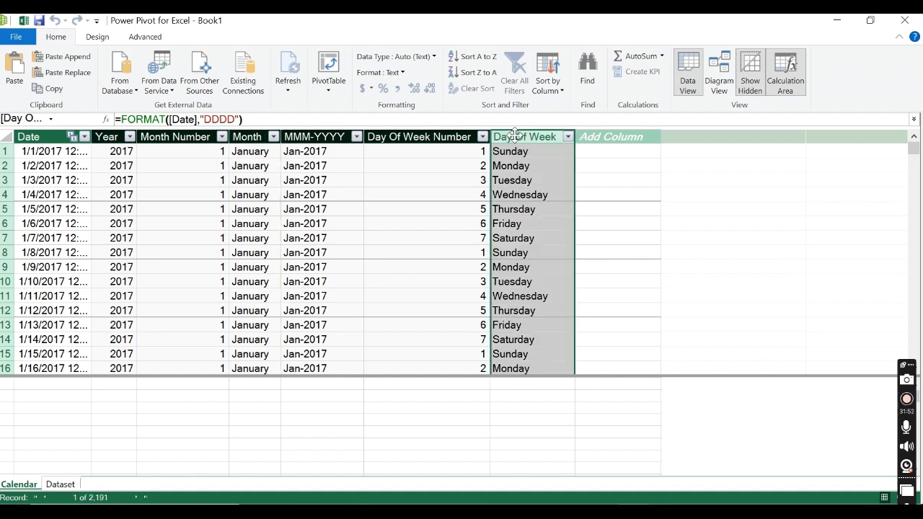
{"action": "left_click", "coordinate": [560, 90]}
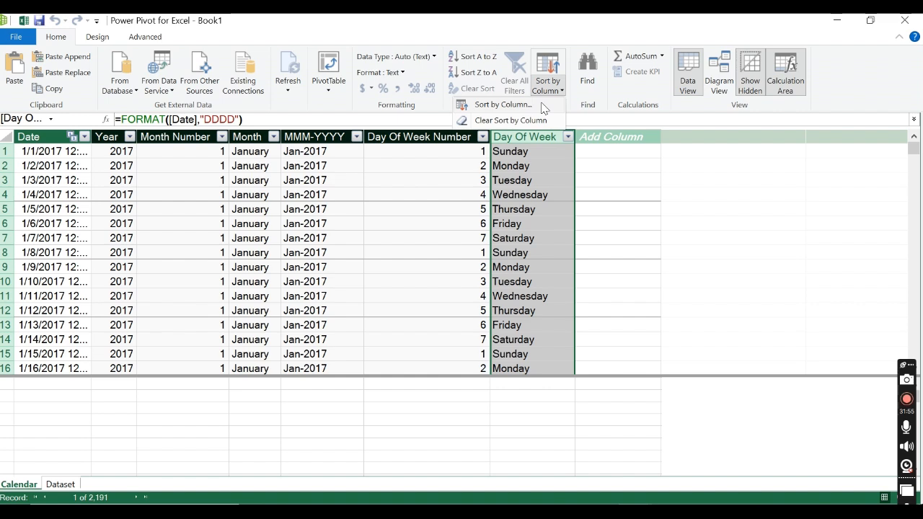
{"action": "left_click", "coordinate": [539, 103]}
{"action": "left_click", "coordinate": [559, 324]}
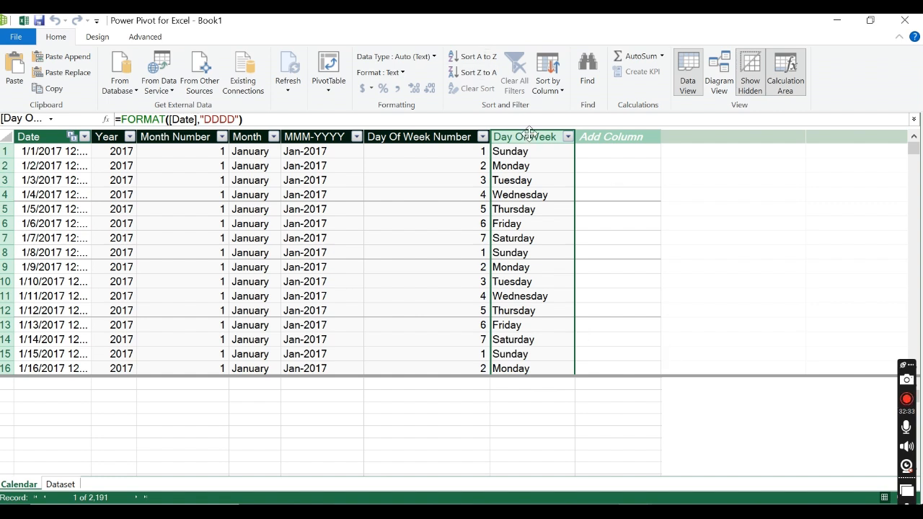
Step: Start a new calculated column in the Calendar table with the name Weekend/Weekday Status
{"action": "left_click", "coordinate": [614, 142]}
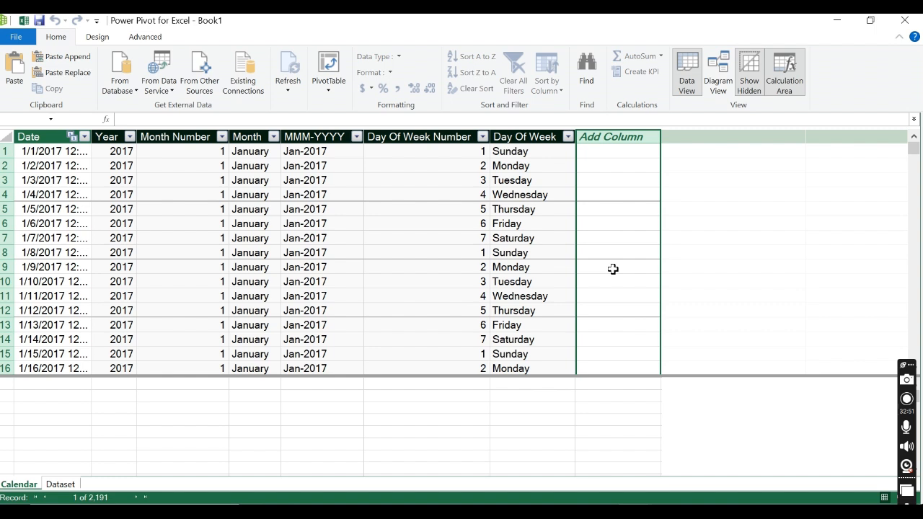
{"action": "left_click", "coordinate": [579, 117]}
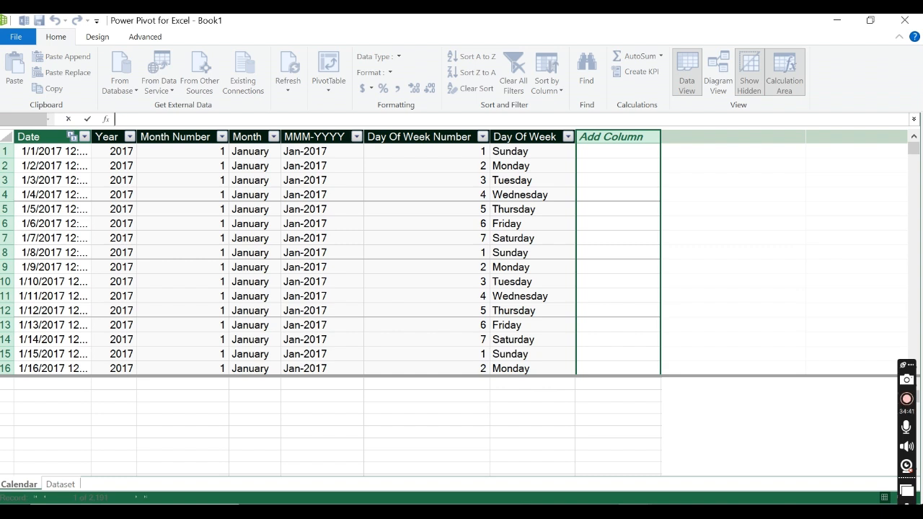
{"action": "type", "text": "Weekend/Weed"}
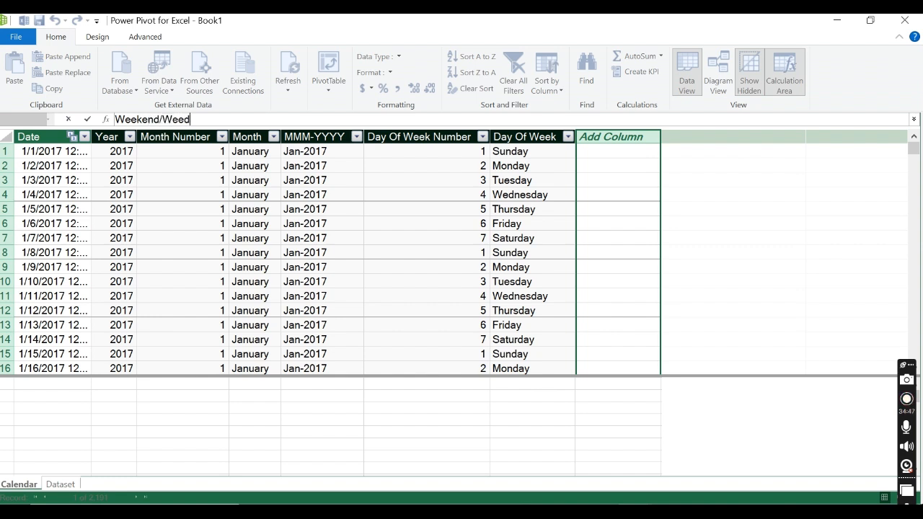
{"action": "key", "text": "BackSpace"}
{"action": "type", "text": "kday Status"}
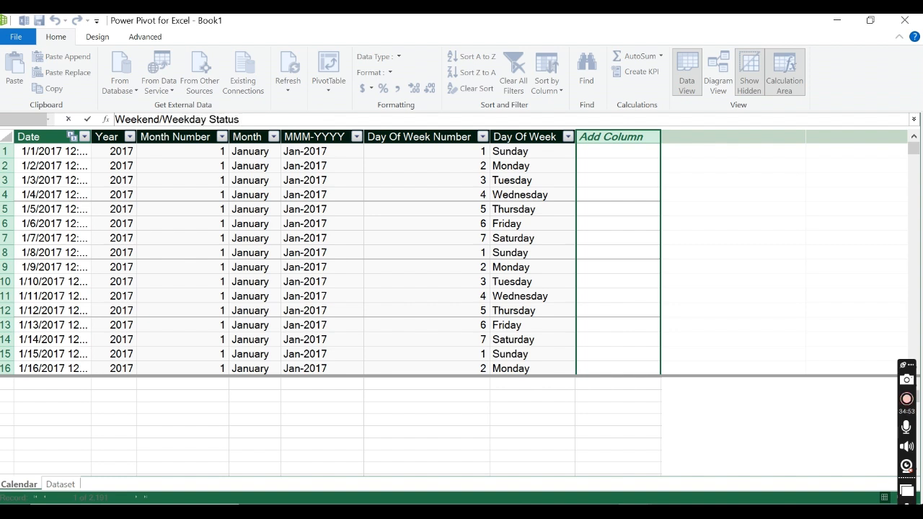
{"action": "type", "text": "= IF"}
Step: Assign the new column an IF formula with := and use 'Calendar'[Day Of Week Number] in its logical test
{"action": "key", "text": "BackSpace"}
{"action": "key", "text": "BackSpace"}
{"action": "key", "text": "BackSpace"}
{"action": "key", "text": "BackSpace"}
{"action": "key", "text": "BackSpace"}
{"action": "type", "text": "s:=i"}
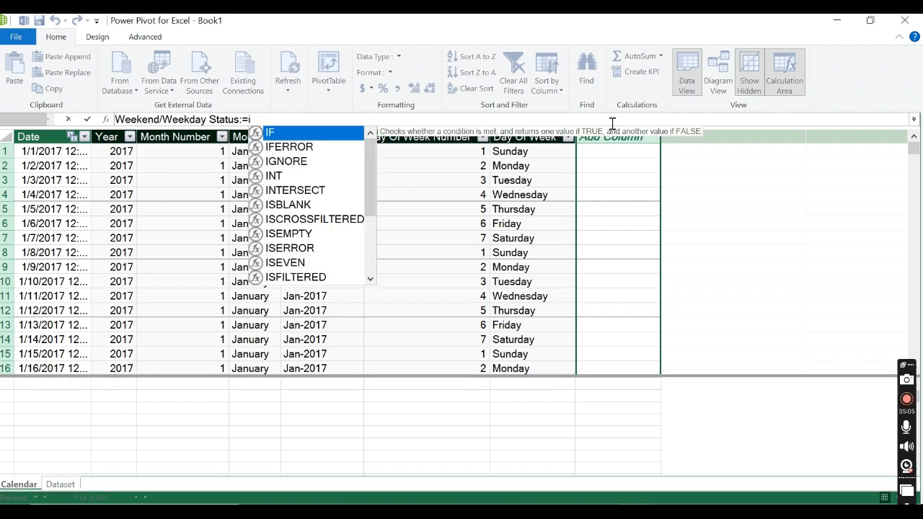
{"action": "double_click", "coordinate": [284, 134]}
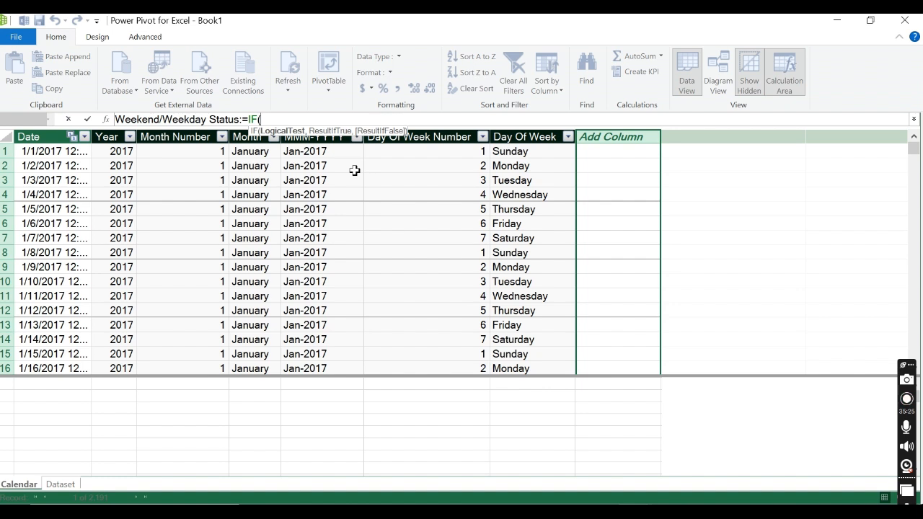
{"action": "type", "text": "day"}
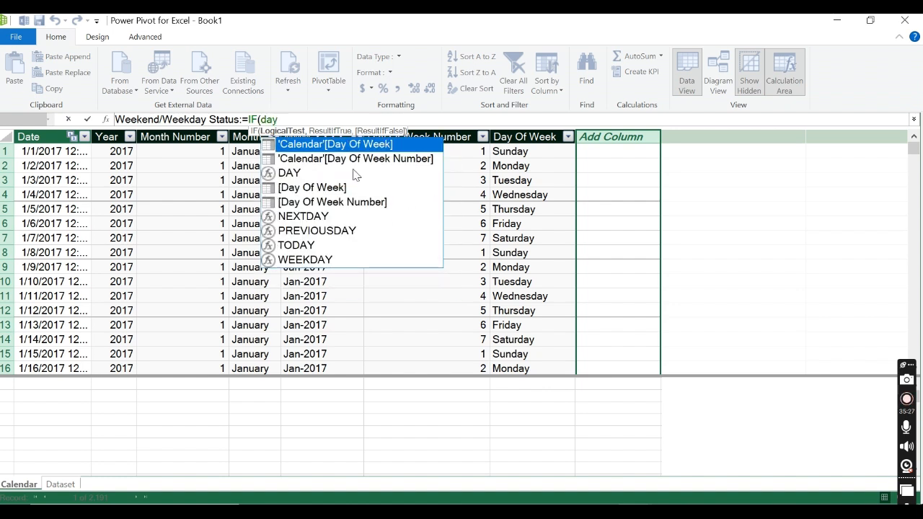
{"action": "double_click", "coordinate": [364, 159]}
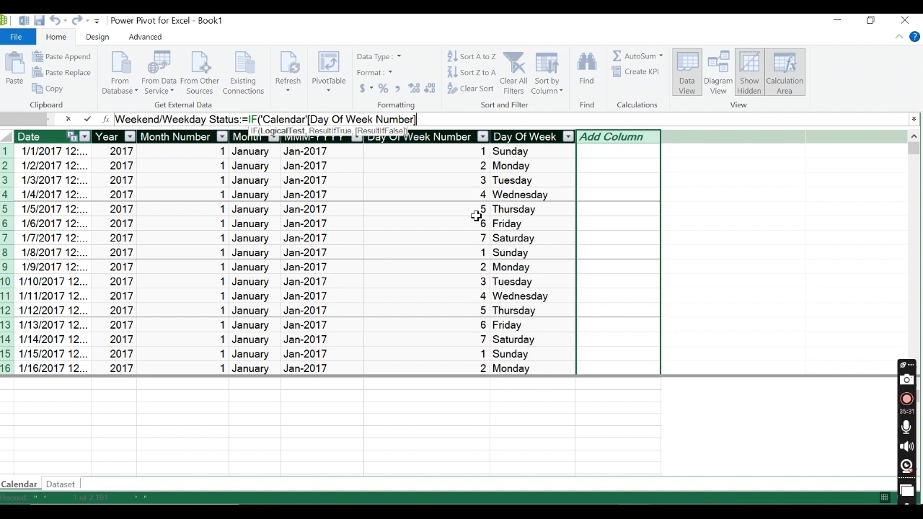
{"action": "type", "text": "="}
{"action": "key", "text": "BackSpace"}
{"action": "type", "text": "=7&&"}
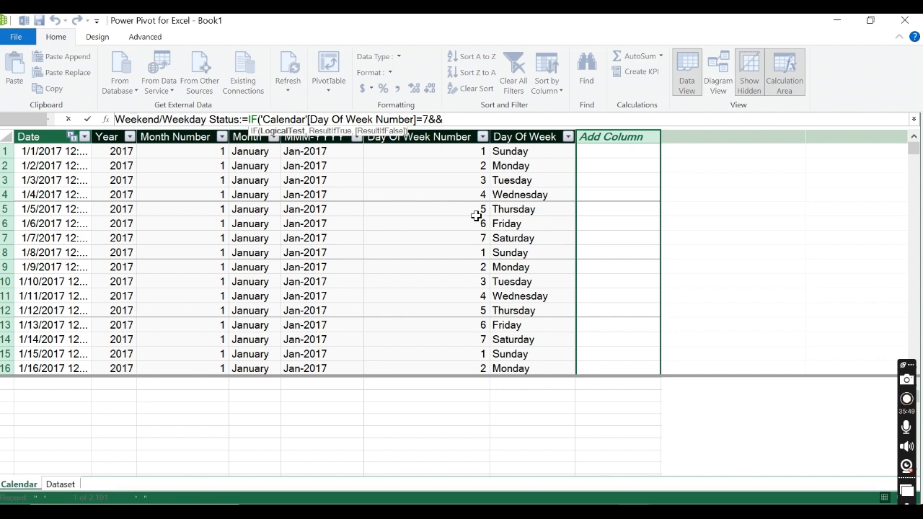
{"action": "key", "text": "BackSpace"}
{"action": "key", "text": "BackSpace"}
{"action": "key", "text": "BackSpace"}
{"action": "key", "text": "BackSpace"}
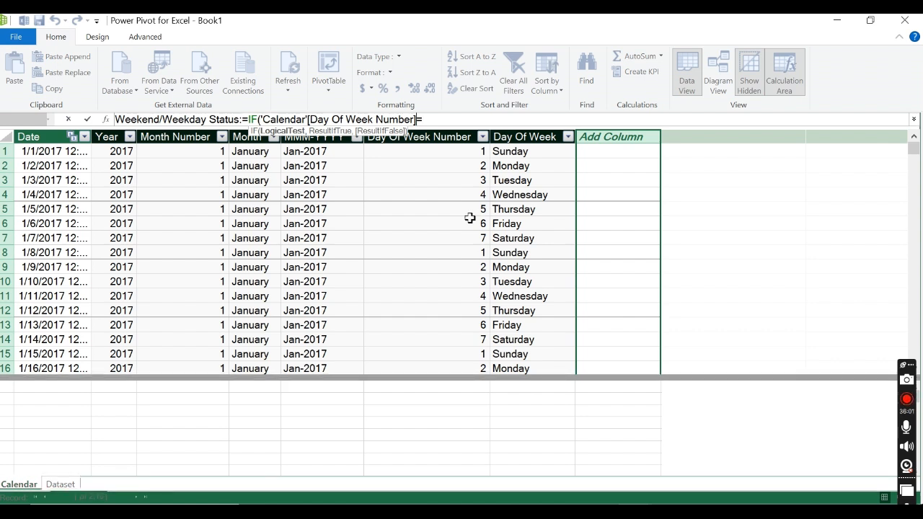
Step: Nest an AND function inside the IF, enclosing the Day Of Week Number reference
{"action": "left_click", "coordinate": [261, 119]}
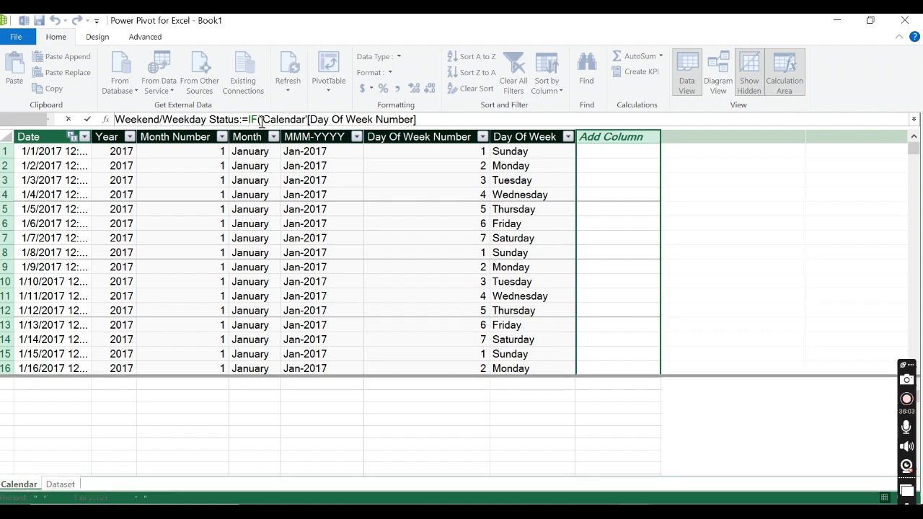
{"action": "type", "text": "AND"}
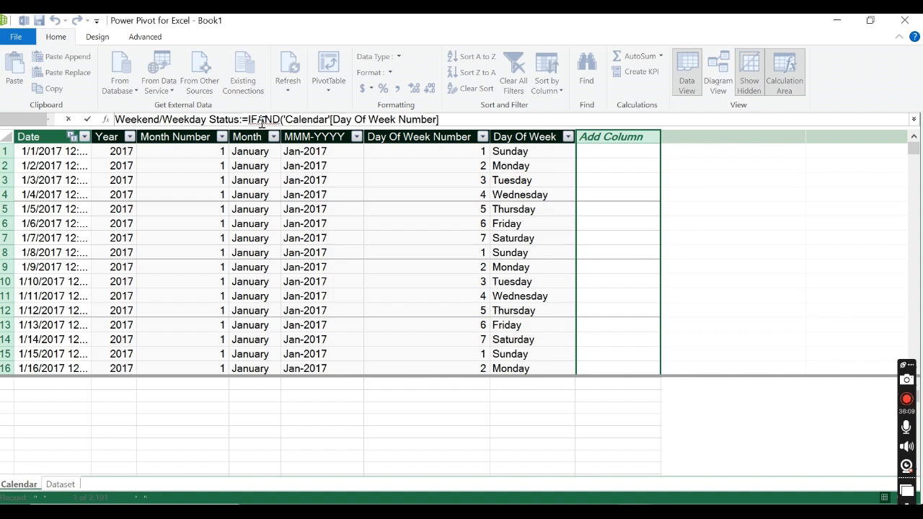
{"action": "type", "text": "("}
{"action": "key", "text": "BackSpace"}
{"action": "type", "text": "("}
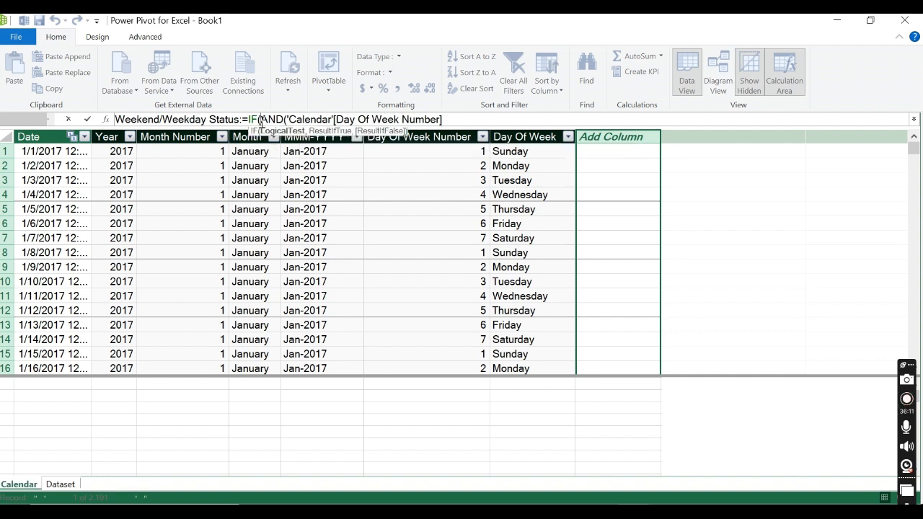
Step: Complete the AND test with 'Calendar'[Day Of Week Number]=7 and 'Calendar'[Day Of Week Number]=1
{"action": "left_click", "coordinate": [444, 119]}
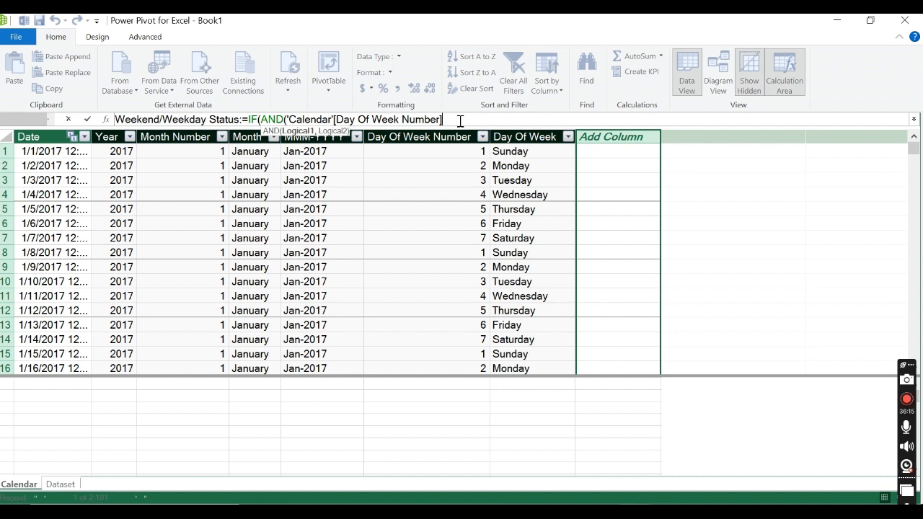
{"action": "type", "text": "="}
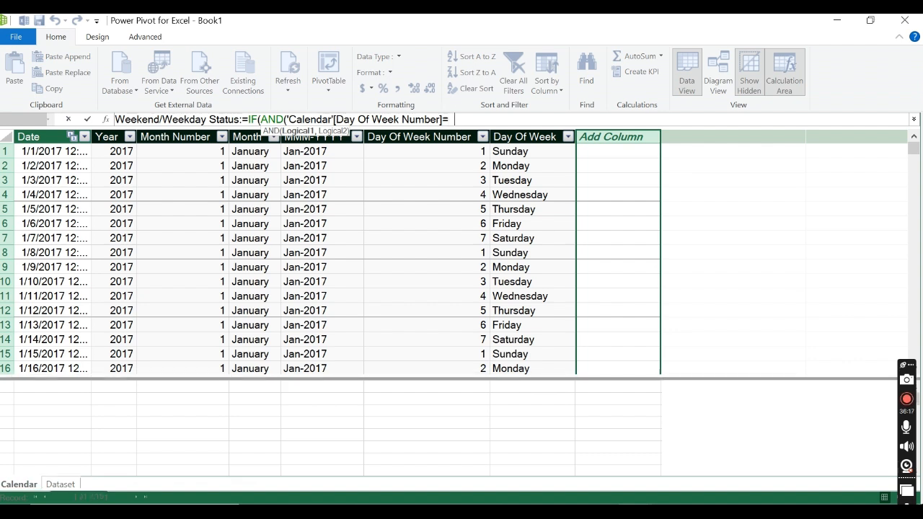
{"action": "type", "text": "7,"}
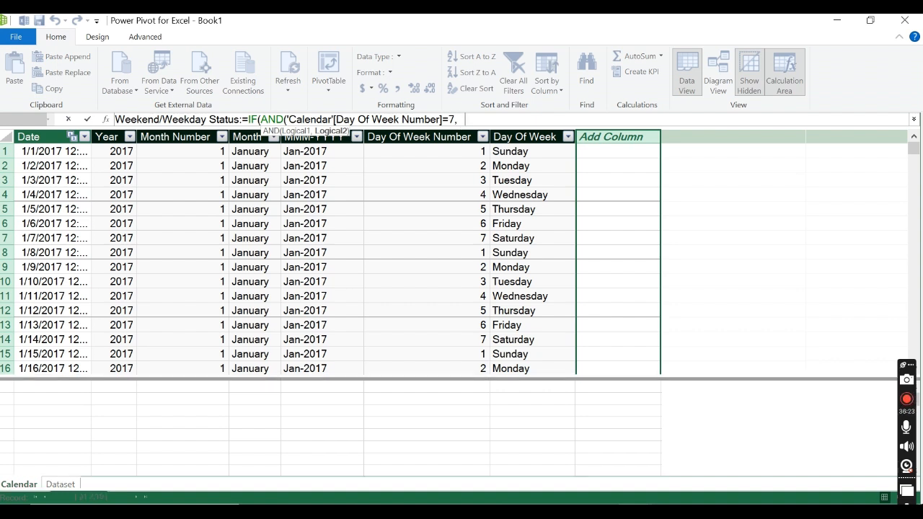
{"action": "type", "text": "DAY"}
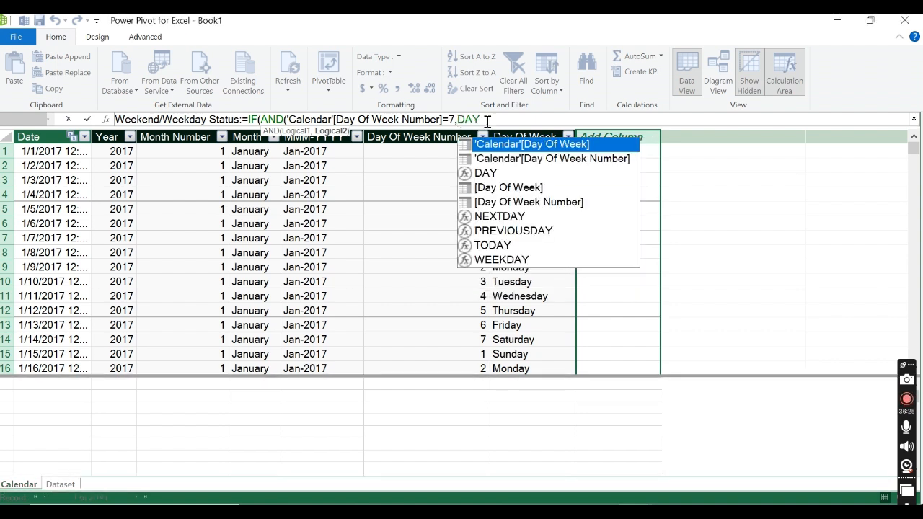
{"action": "double_click", "coordinate": [541, 158]}
{"action": "type", "text": "="}
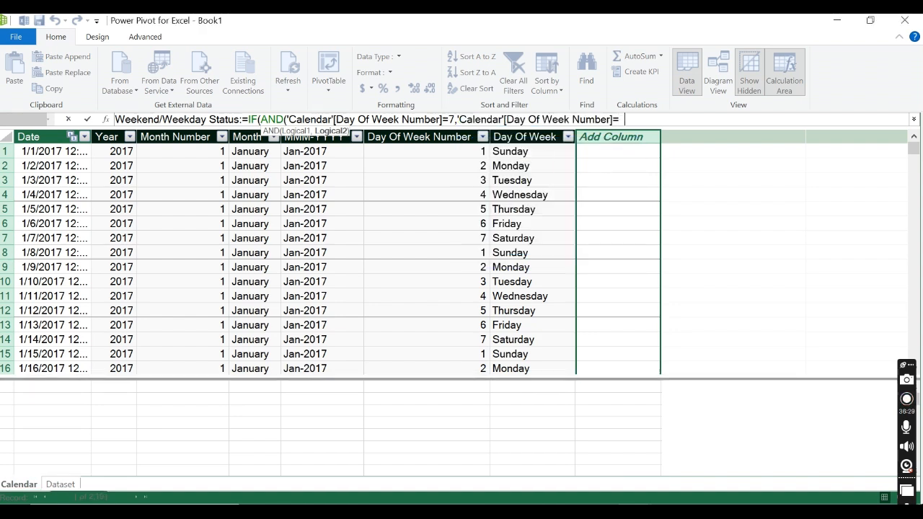
{"action": "type", "text": "1"}
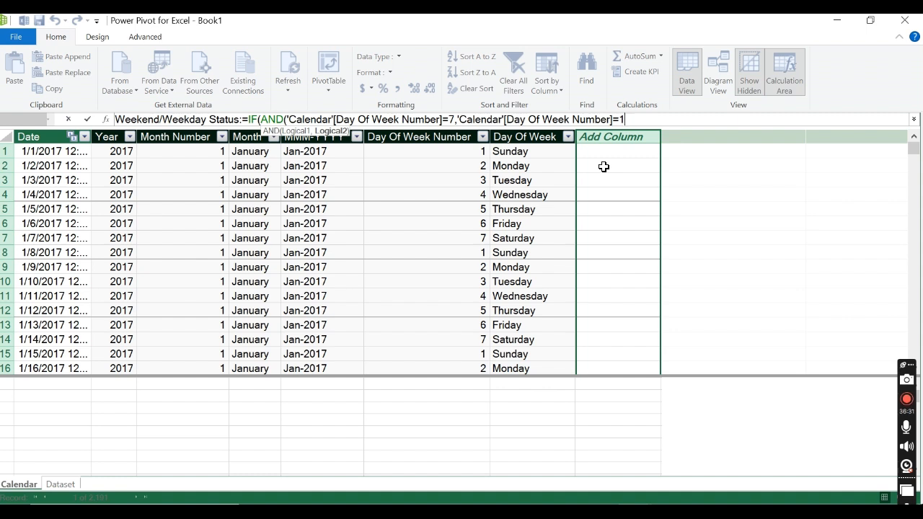
{"action": "type", "text": ")"}
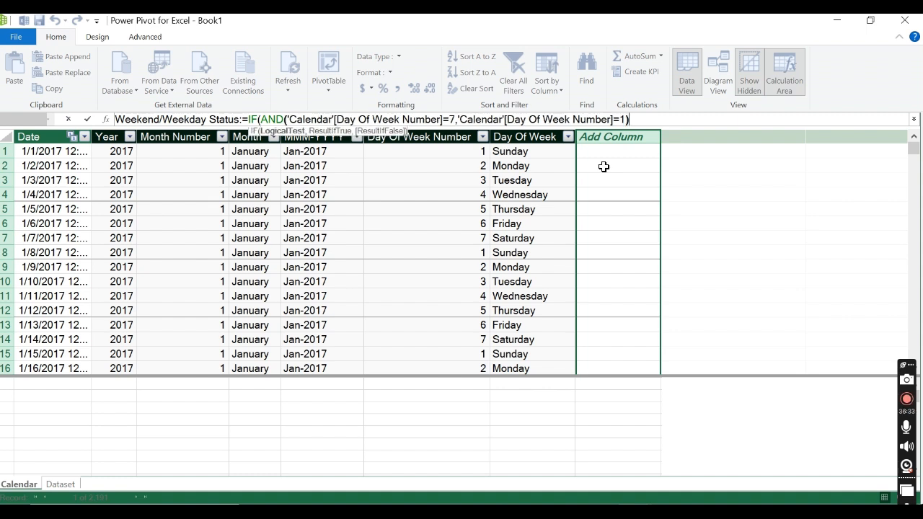
{"action": "type", "text": ","}
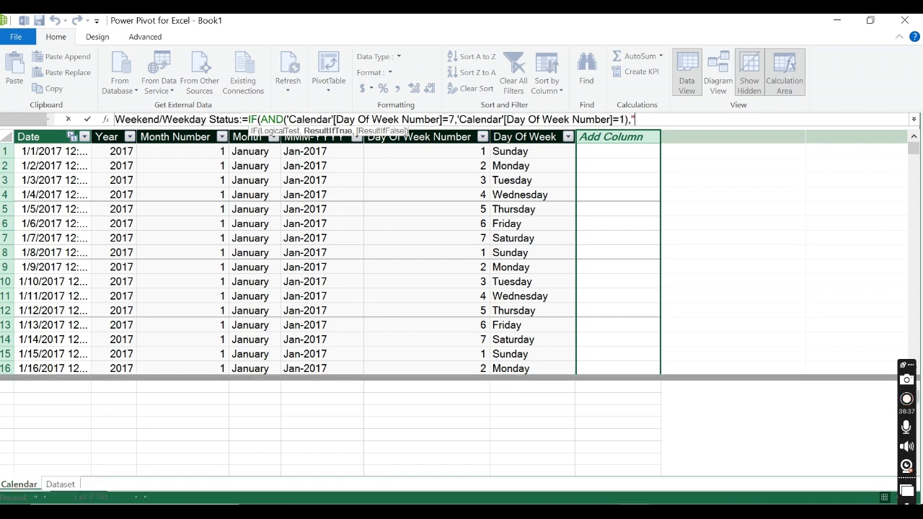
{"action": "type", "text": "\"Wee"}
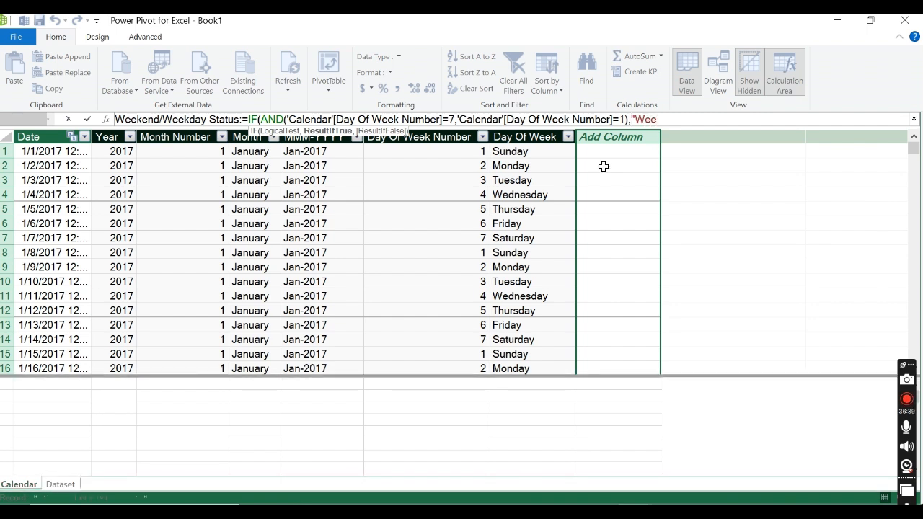
{"action": "type", "text": "kend\","}
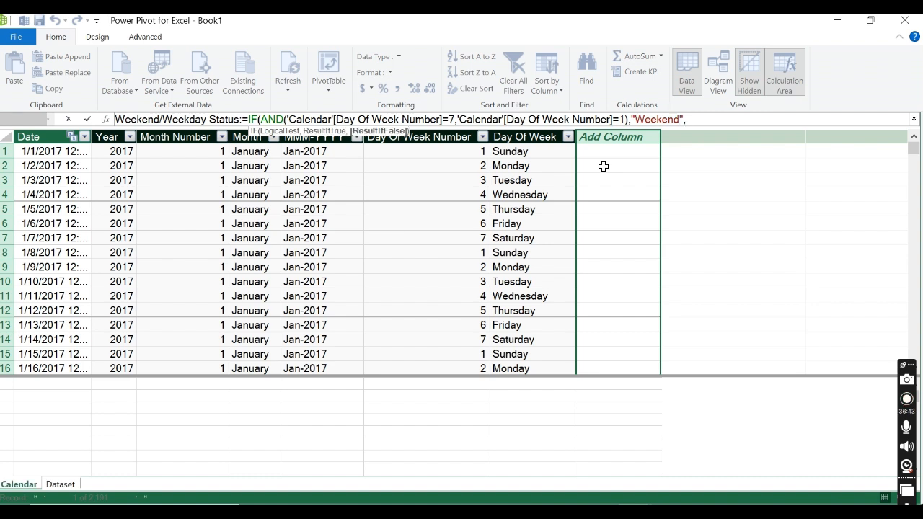
{"action": "type", "text": "\"Weekday)"}
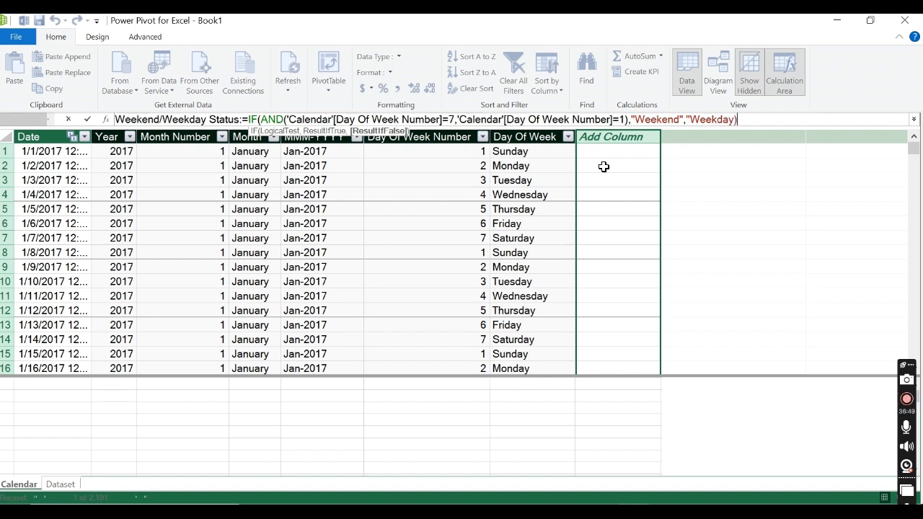
Step: Add the missing closing quotation mark after Weekday and commit the Weekend/Weekday Status formula
{"action": "left_click", "coordinate": [89, 120]}
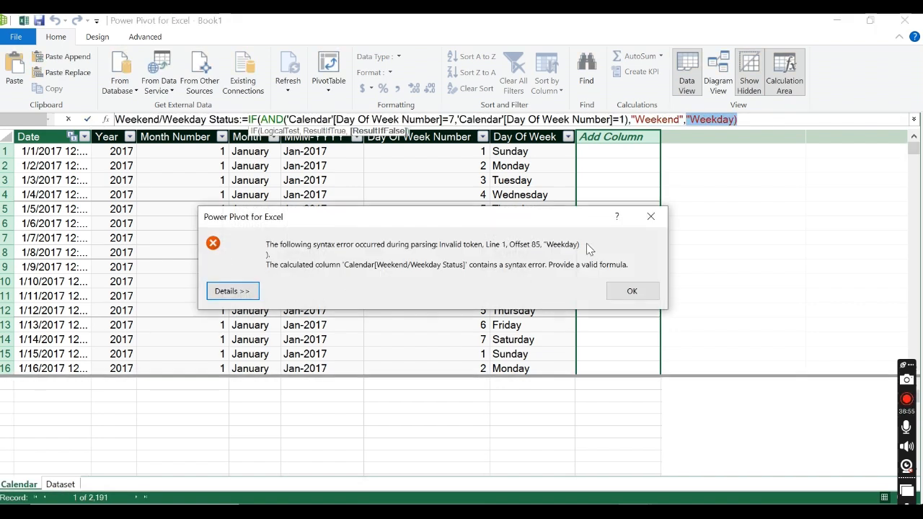
{"action": "left_click", "coordinate": [643, 292]}
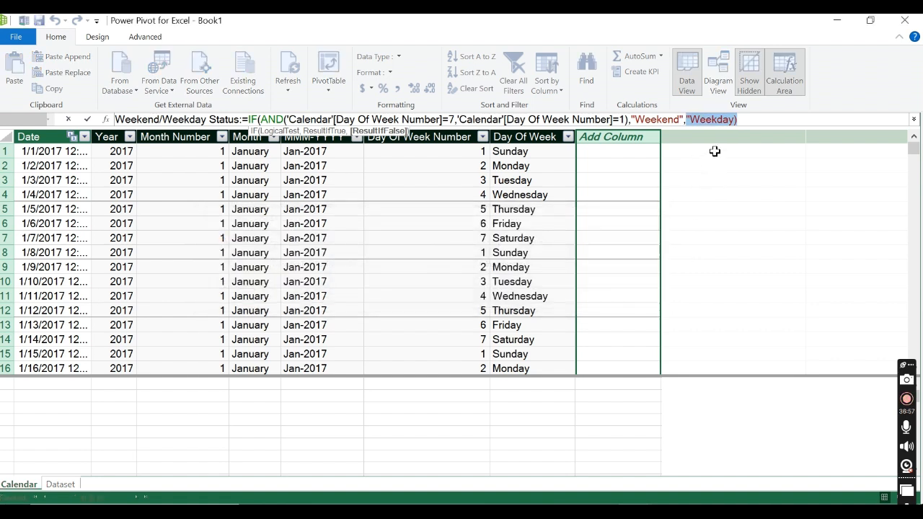
{"action": "left_click", "coordinate": [732, 119]}
{"action": "type", "text": "\""}
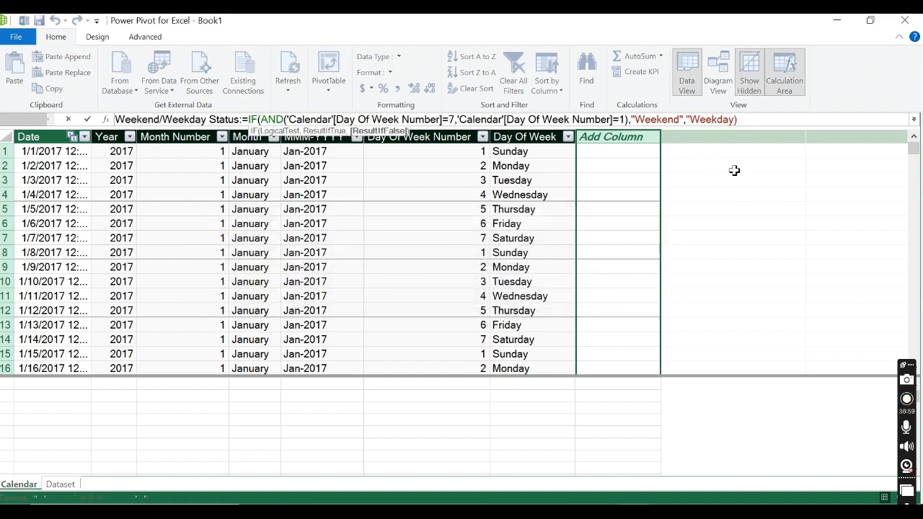
{"action": "left_click", "coordinate": [88, 120]}
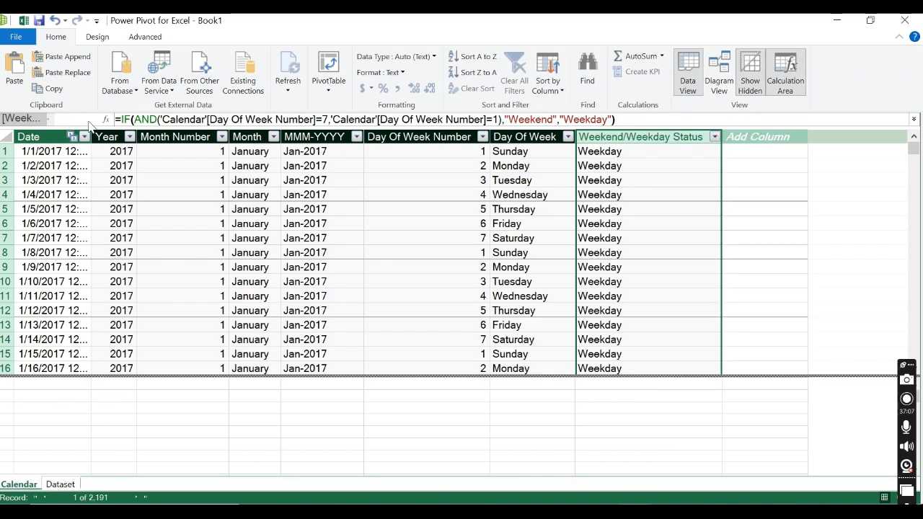
Step: Examine the Weekend/Weekday Status values for the Saturday row, the column's distinct filter values, and the arguments of its IF formula
{"action": "left_click", "coordinate": [512, 224]}
{"action": "left_click", "coordinate": [496, 240]}
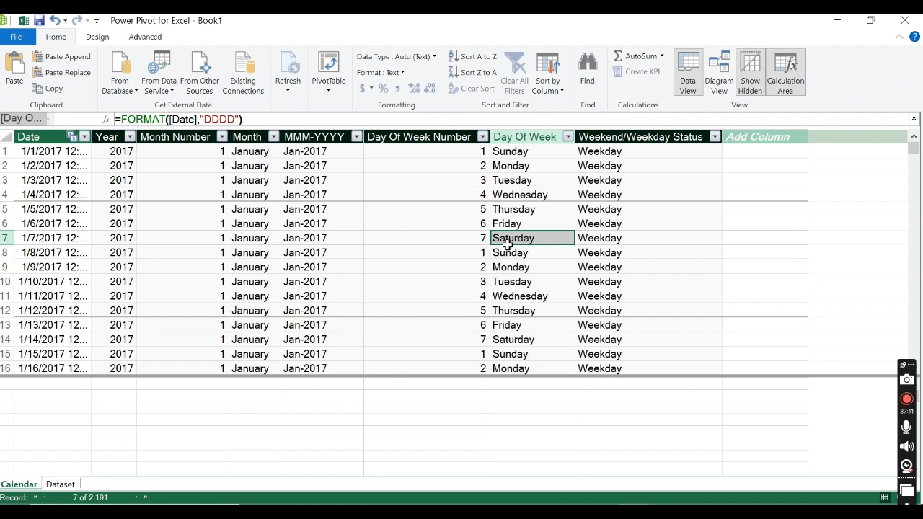
{"action": "left_click", "coordinate": [611, 241]}
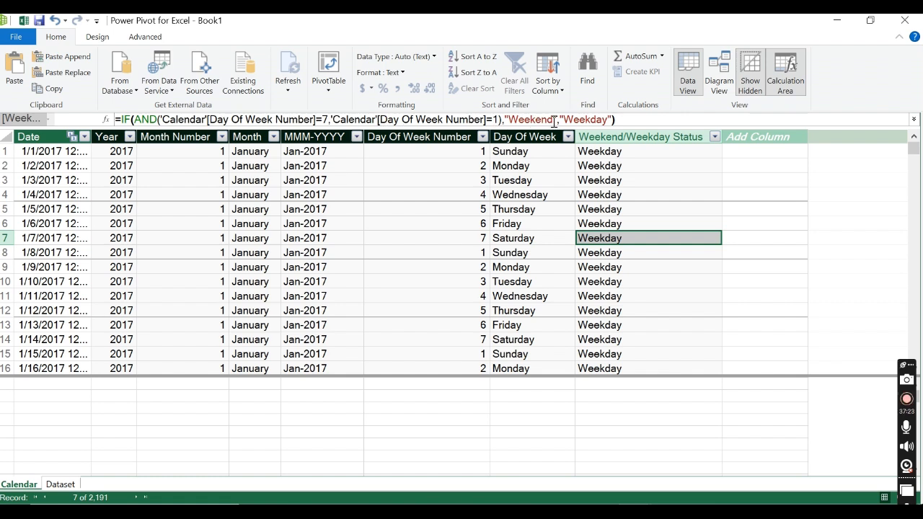
{"action": "left_click", "coordinate": [714, 137]}
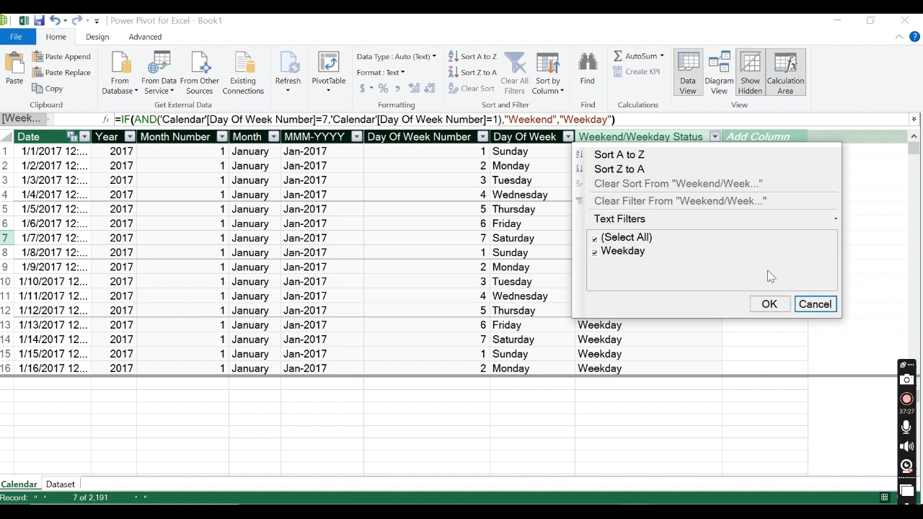
{"action": "left_click", "coordinate": [816, 304]}
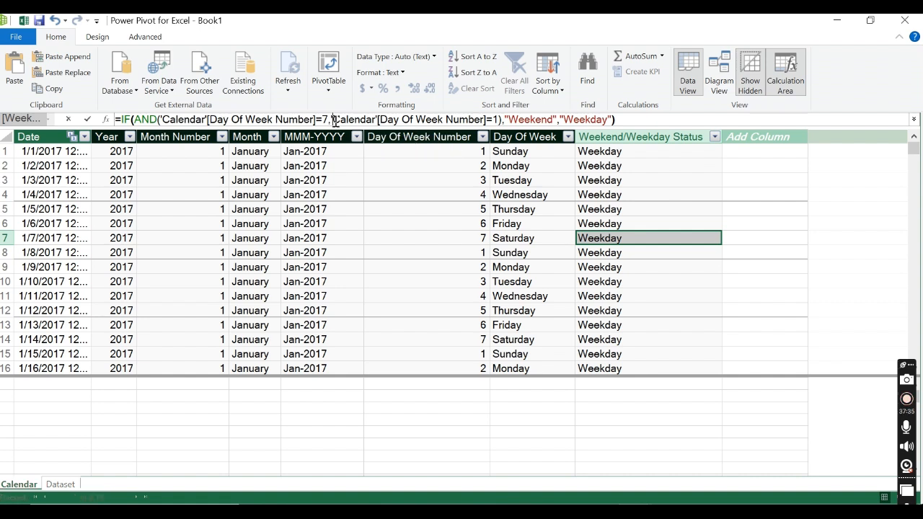
{"action": "left_click", "coordinate": [335, 121]}
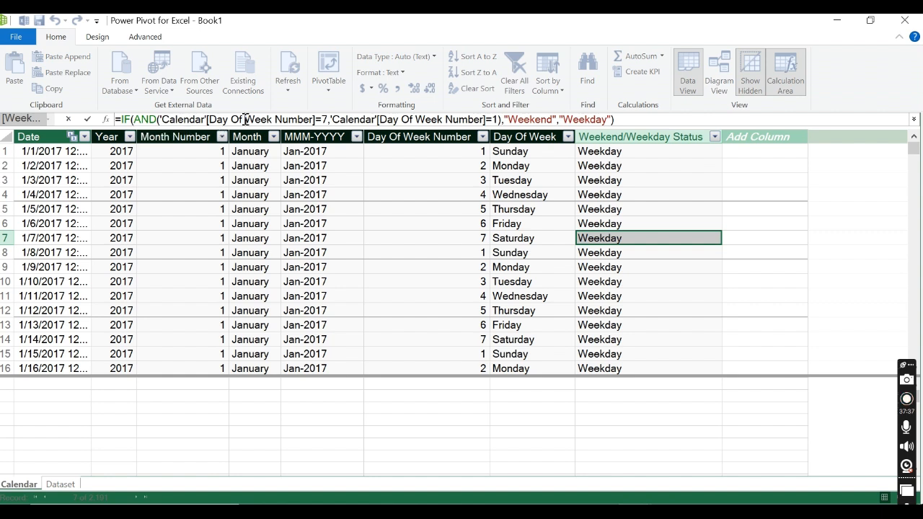
{"action": "left_click", "coordinate": [513, 119]}
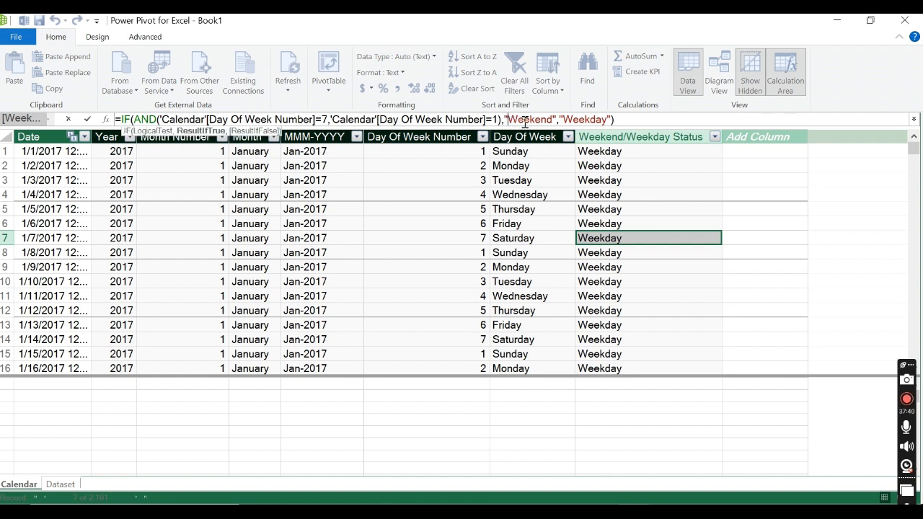
{"action": "left_click", "coordinate": [583, 119]}
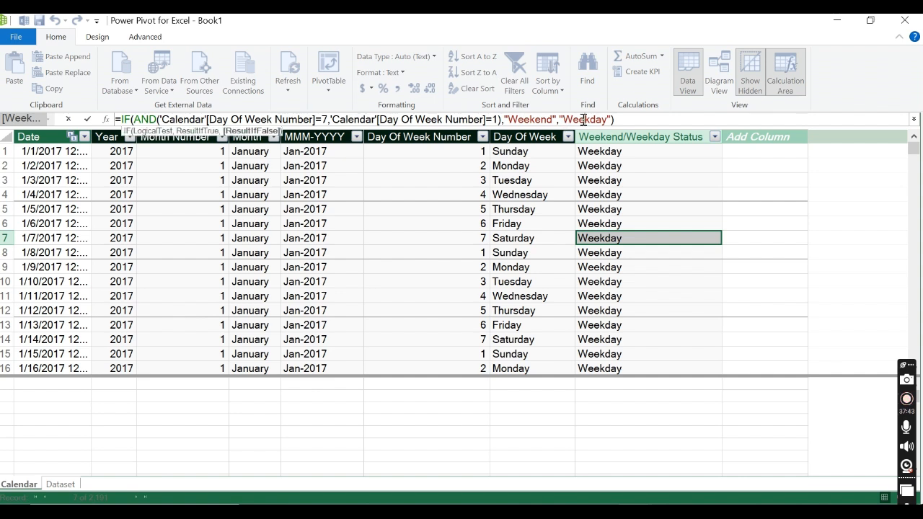
Step: Clear the IF expression from the Weekend/Weekday Status formula, leaving only the equals sign
{"action": "left_click_drag", "start_coordinate": [614, 120], "coordinate": [138, 121]}
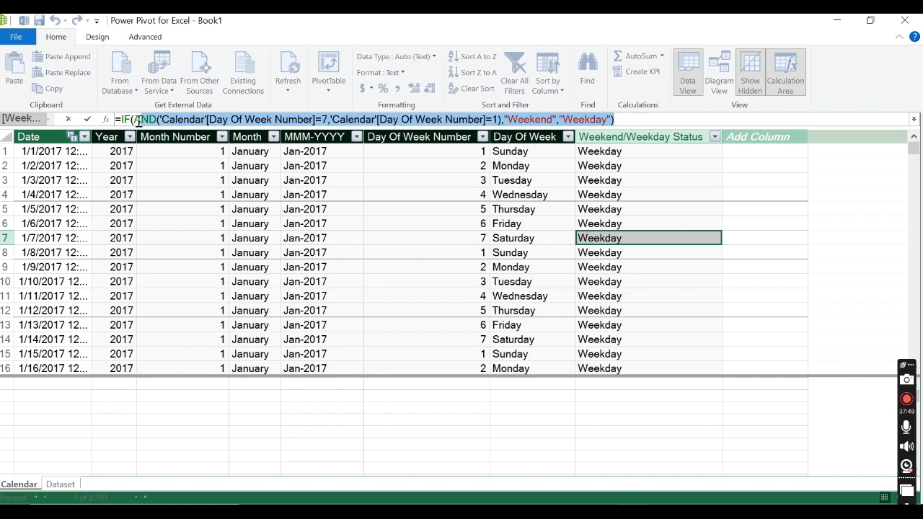
{"action": "key", "text": "BackSpace"}
{"action": "key", "text": "BackSpace"}
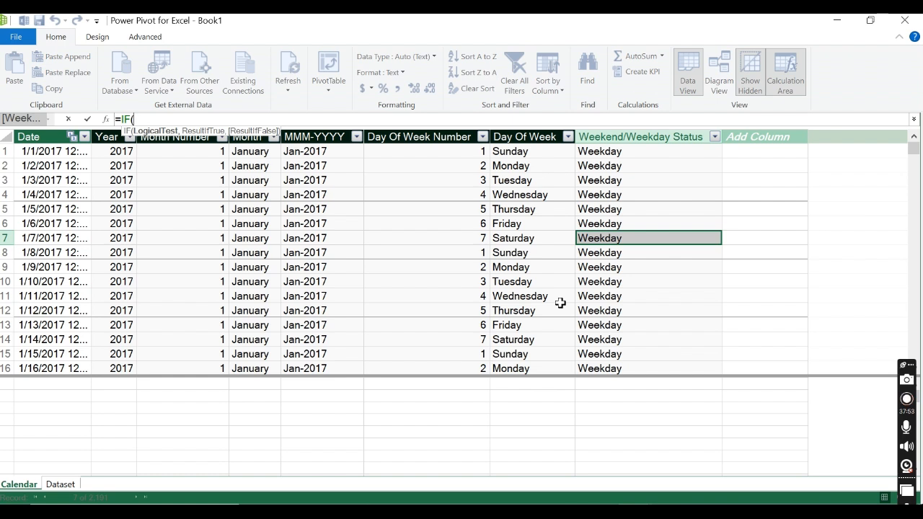
{"action": "key", "text": "BackSpace"}
{"action": "key", "text": "BackSpace"}
{"action": "key", "text": "BackSpace"}
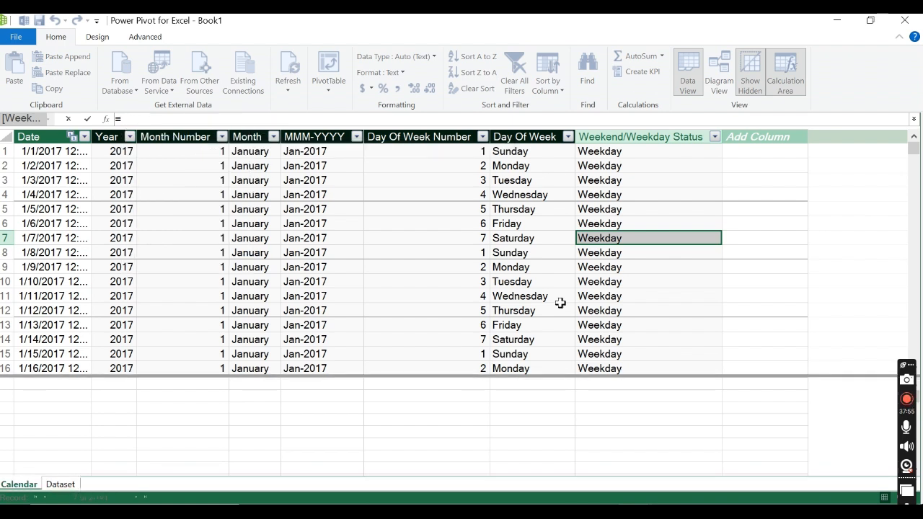
Step: Begin the Weekend/Weekday Status formula with a SWITCH function that uses TRUE as its expression
{"action": "type", "text": "SW"}
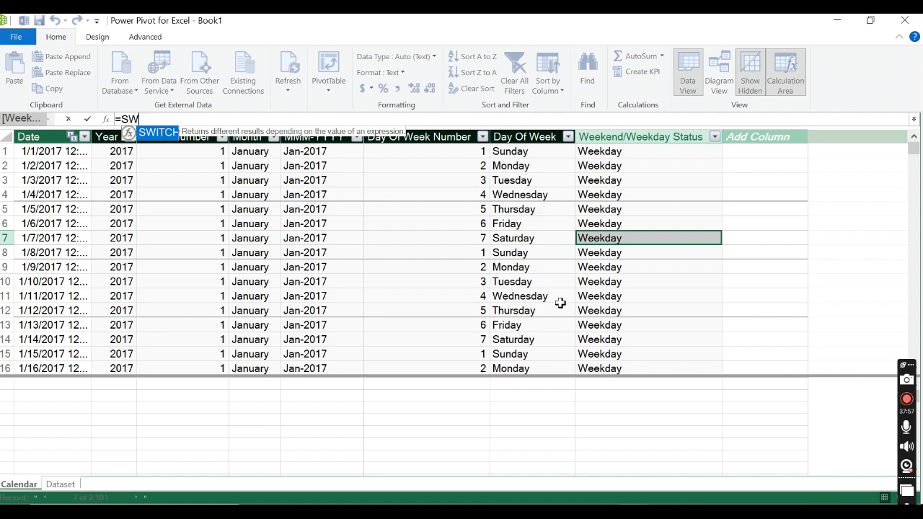
{"action": "key", "text": "Tab"}
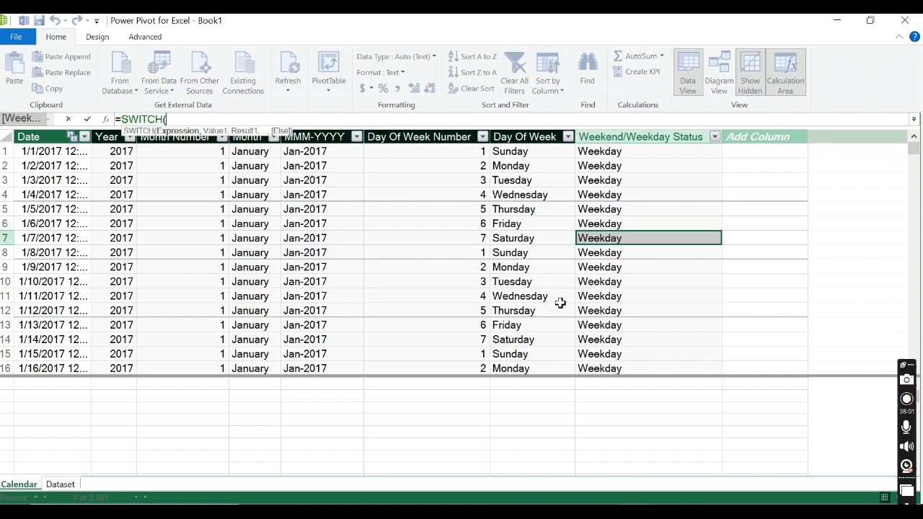
{"action": "type", "text": "TRU"}
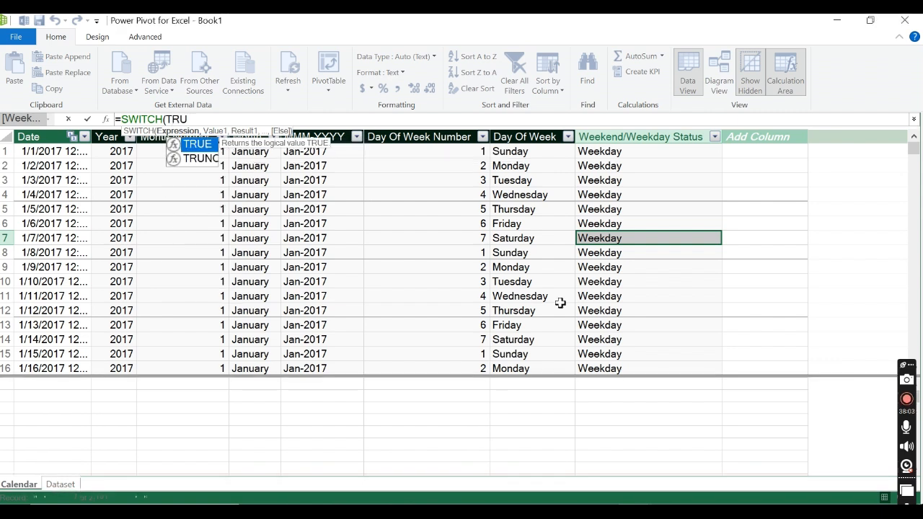
{"action": "type", "text": "E,"}
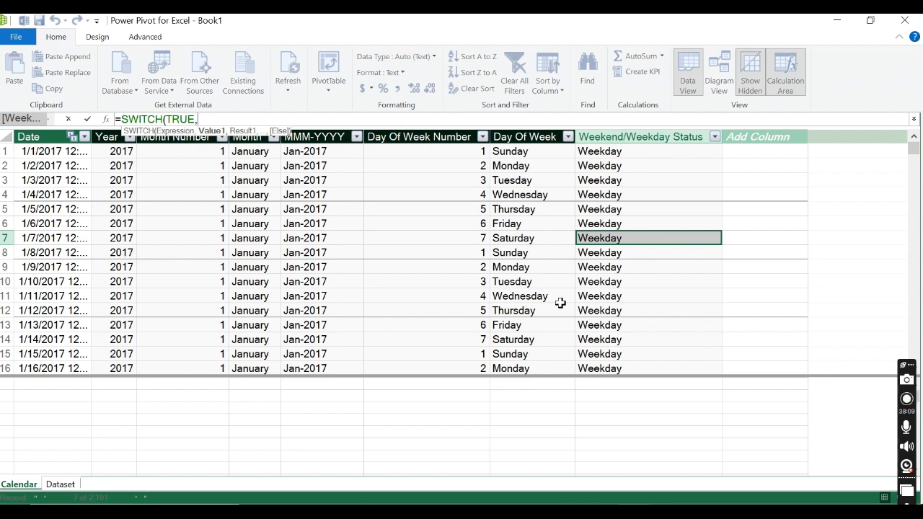
{"action": "type", "text": "AND("}
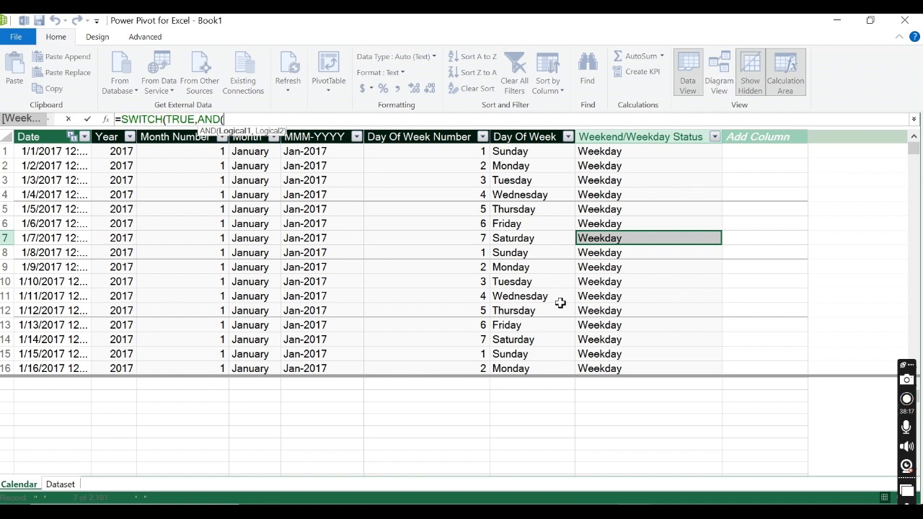
Step: Add an AND test to the SWITCH with 'Calendar'[Day Of Week Number]=1 and 'Calendar'[Day Of Week Number]=7
{"action": "type", "text": "day"}
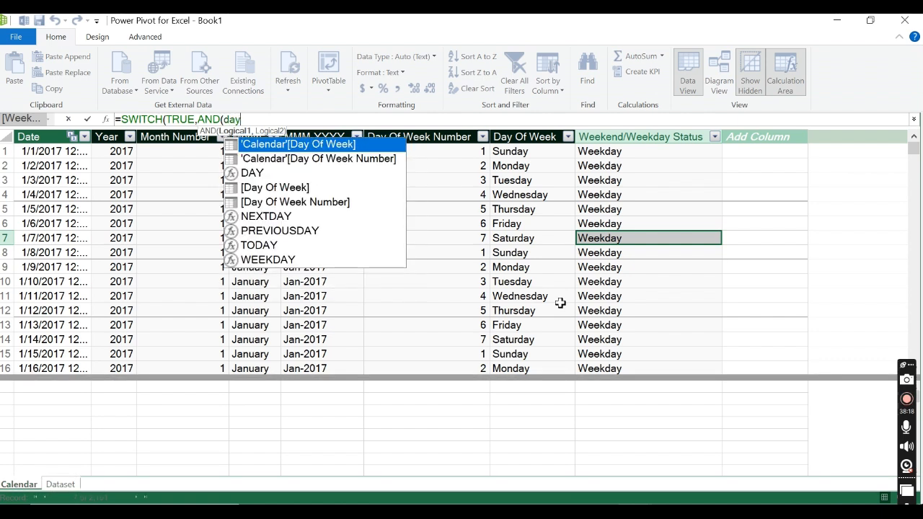
{"action": "left_click", "coordinate": [375, 160]}
{"action": "double_click", "coordinate": [375, 160]}
{"action": "type", "text": "=1"}
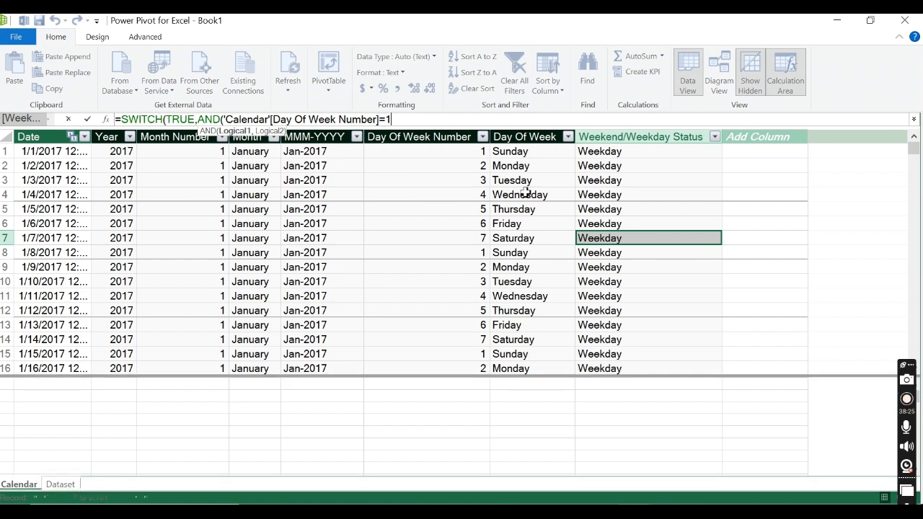
{"action": "type", "text": ","}
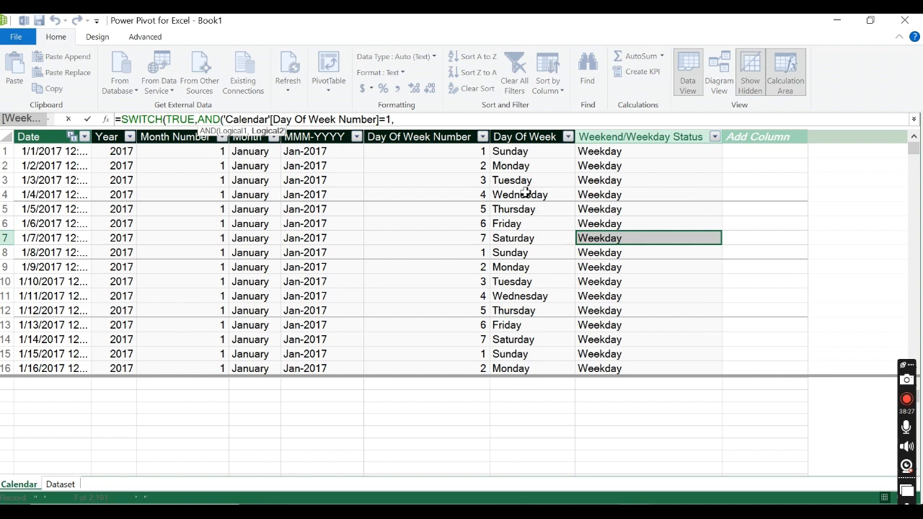
{"action": "type", "text": "day"}
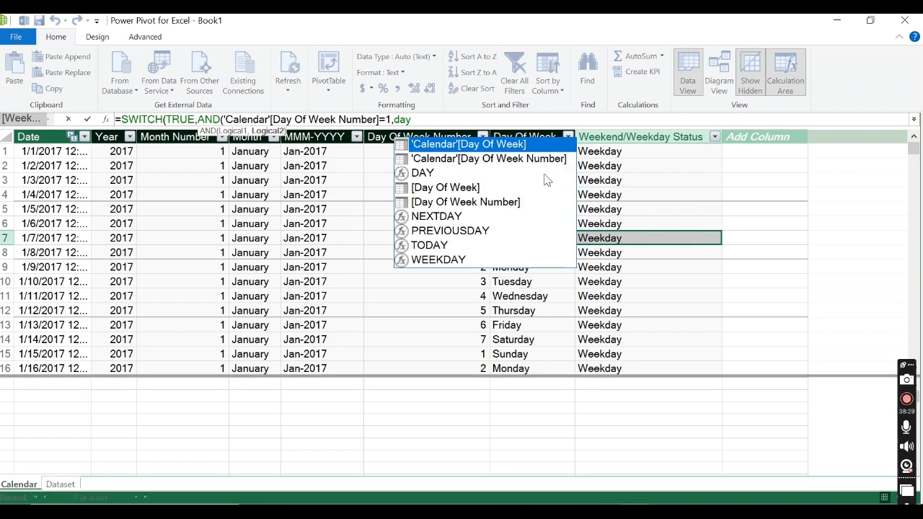
{"action": "double_click", "coordinate": [548, 158]}
{"action": "type", "text": "=7)"}
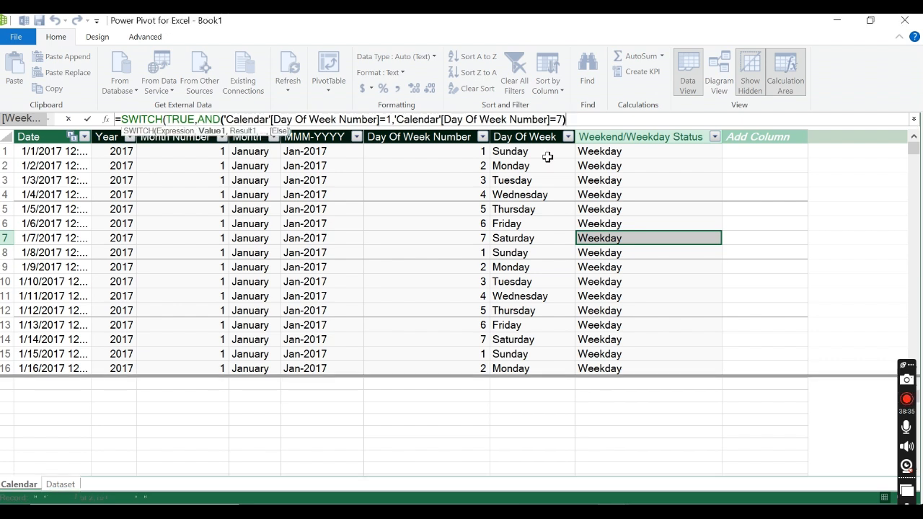
{"action": "type", "text": ","}
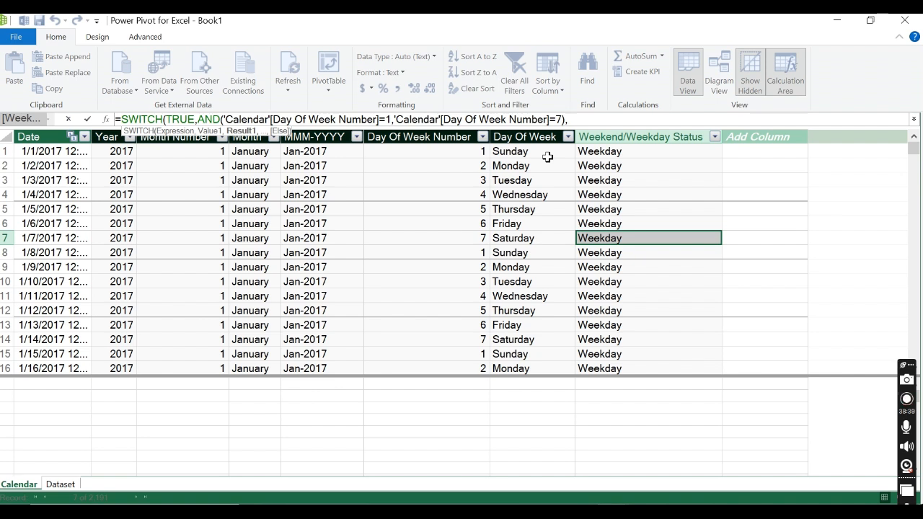
{"action": "type", "text": "\""}
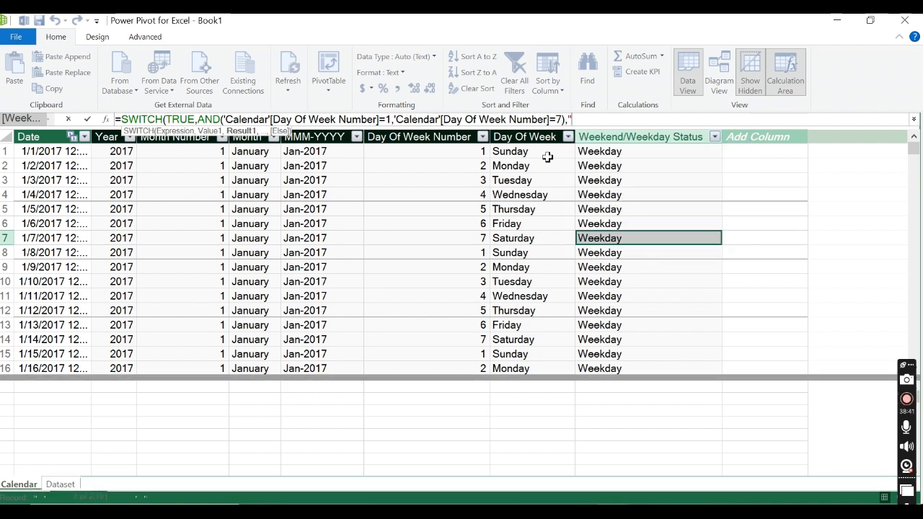
{"action": "type", "text": "Weekend"}
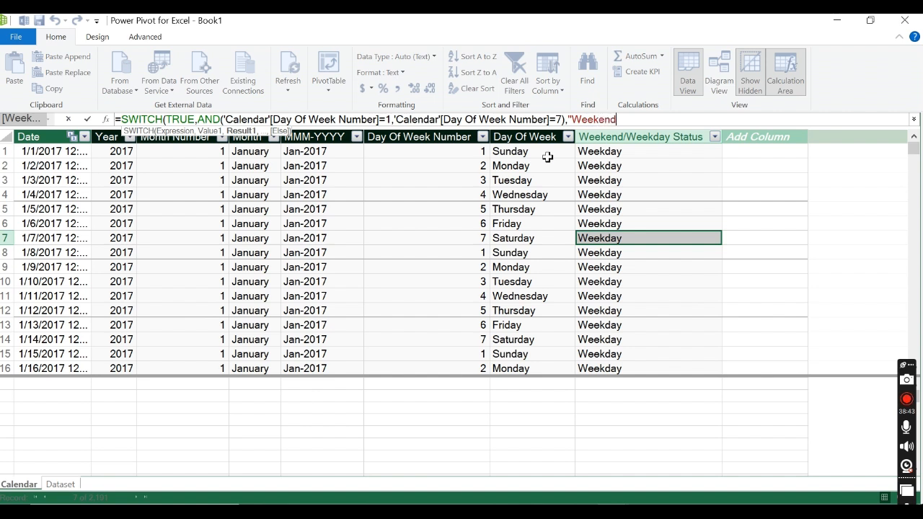
{"action": "type", "text": "\","}
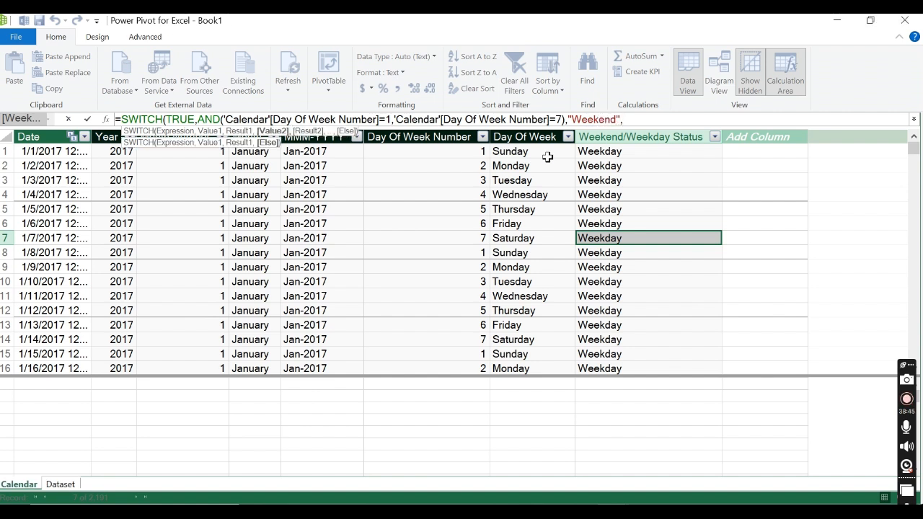
{"action": "type", "text": "\"Wee"}
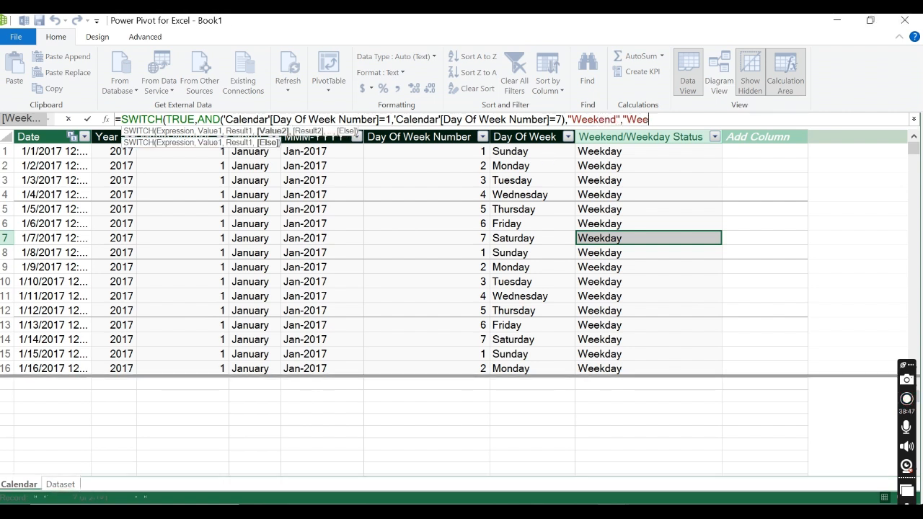
{"action": "type", "text": "kday"}
Step: Make the SWITCH return "Weekend" when the test is met and "Weekday" otherwise, and commit the formula
{"action": "key", "text": "BackSpace"}
{"action": "key", "text": "BackSpace"}
{"action": "key", "text": "BackSpace"}
{"action": "key", "text": "BackSpace"}
{"action": "key", "text": "BackSpace"}
{"action": "key", "text": "BackSpace"}
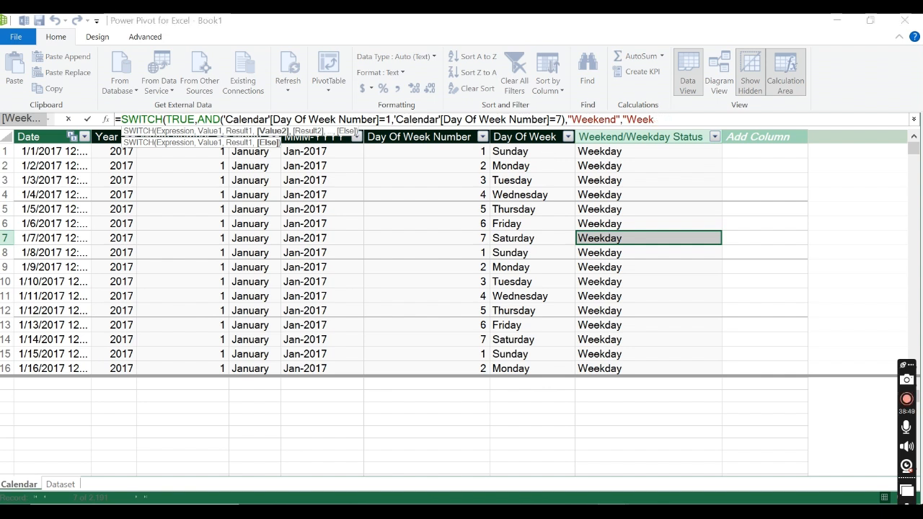
{"action": "type", "text": "eekday"}
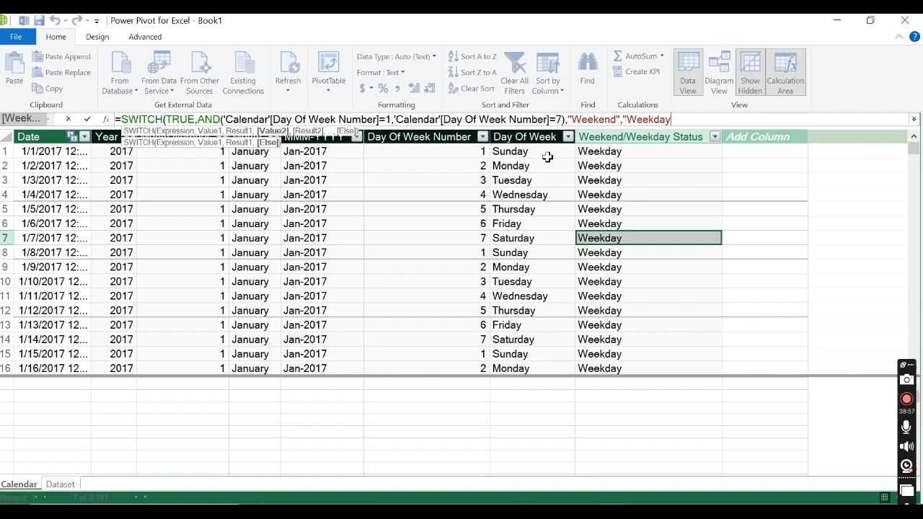
{"action": "type", "text": "\")"}
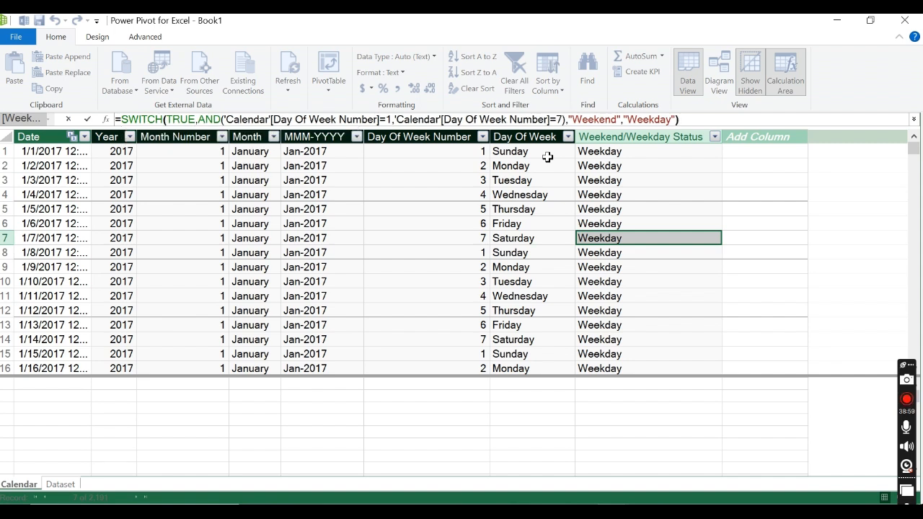
{"action": "left_click", "coordinate": [87, 117]}
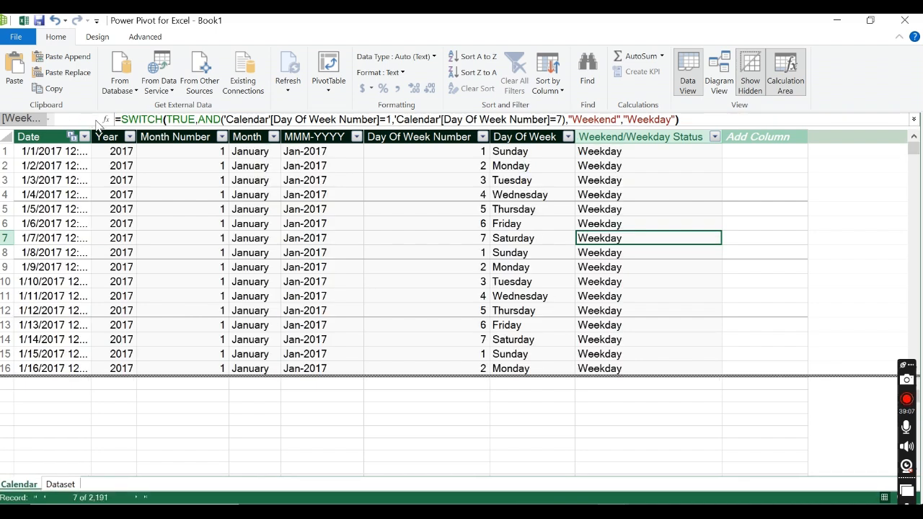
Step: Compare the Day Of Week Number, Day Of Week and Weekend/Weekday Status values in the Saturday and Sunday rows
{"action": "left_click", "coordinate": [531, 246]}
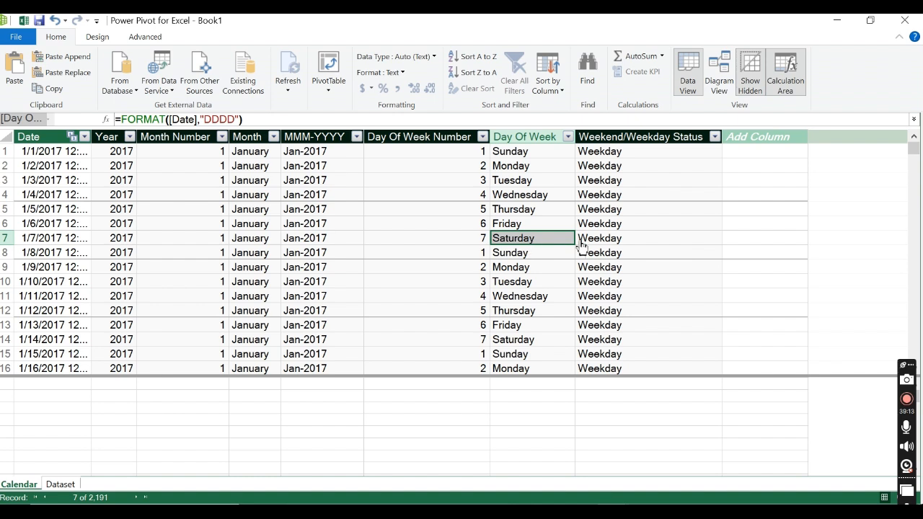
{"action": "left_click", "coordinate": [605, 246]}
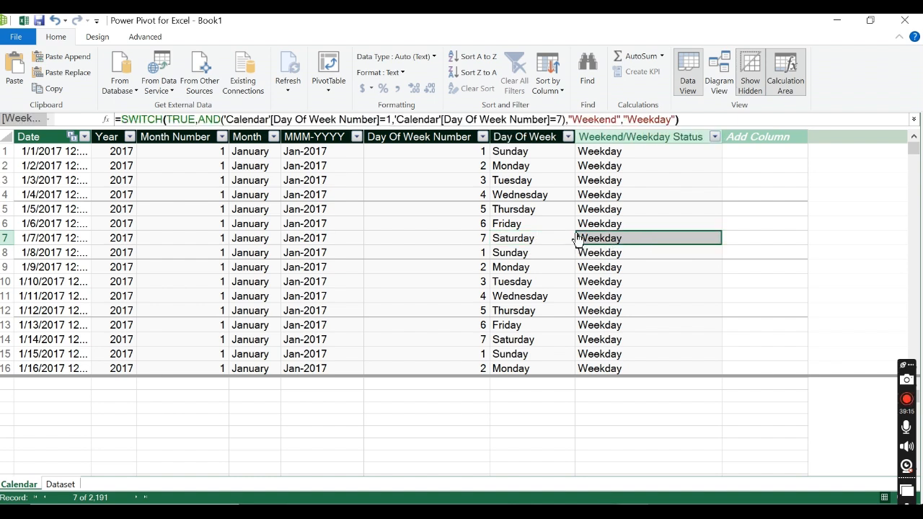
{"action": "left_click", "coordinate": [534, 254]}
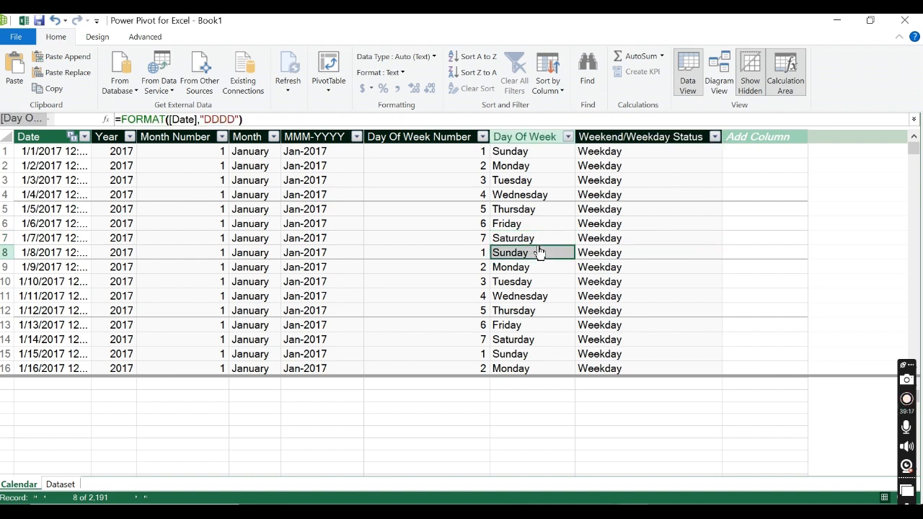
{"action": "left_click", "coordinate": [540, 242]}
{"action": "left_click", "coordinate": [482, 240]}
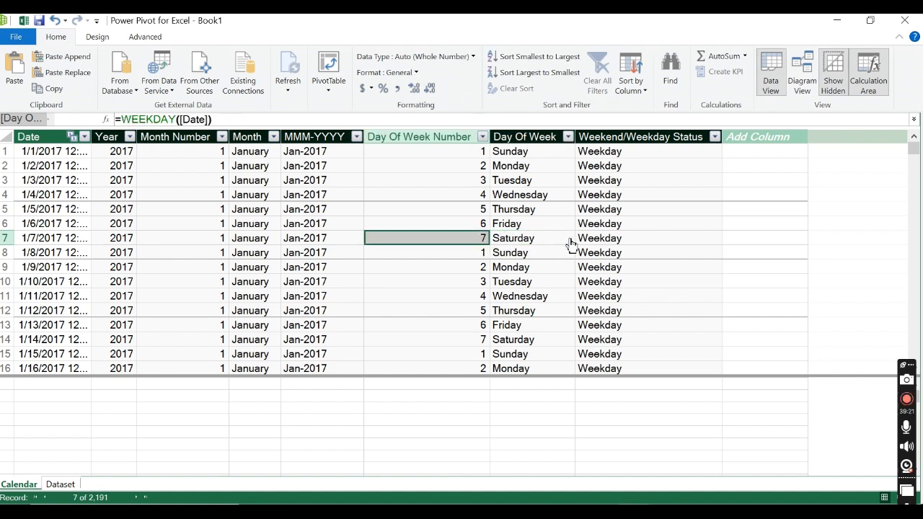
Step: Review the AND test in the Weekend/Weekday Status formula and the formula behind the Day Of Week Number column
{"action": "left_click", "coordinate": [624, 243]}
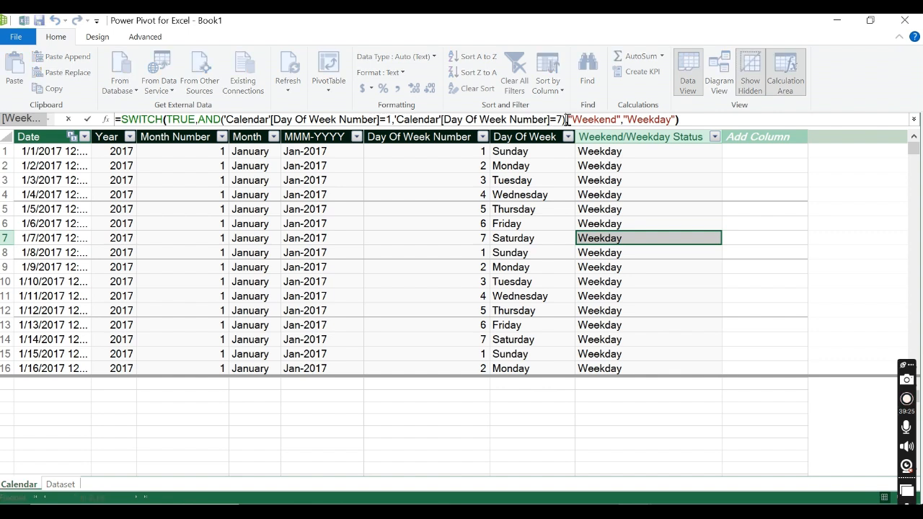
{"action": "left_click_drag", "start_coordinate": [568, 119], "coordinate": [547, 119]}
{"action": "left_click_drag", "start_coordinate": [542, 119], "coordinate": [167, 121]}
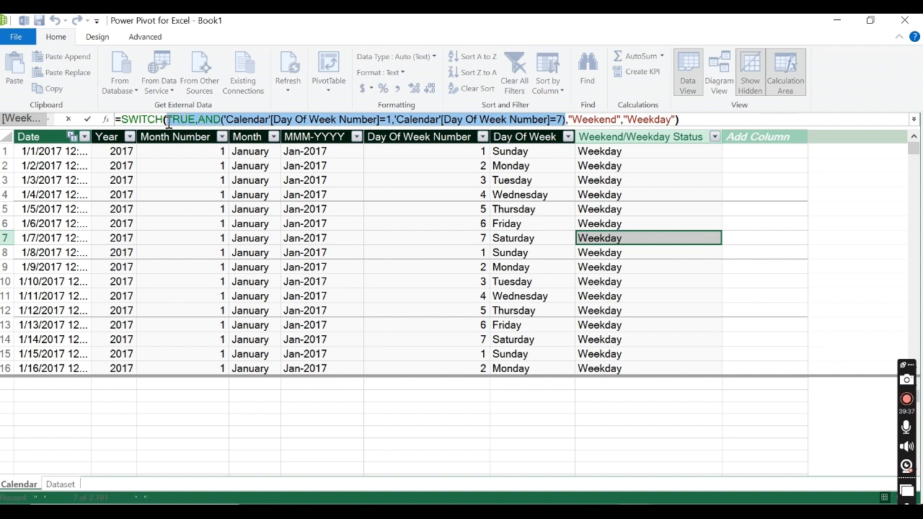
{"action": "left_click", "coordinate": [381, 119]}
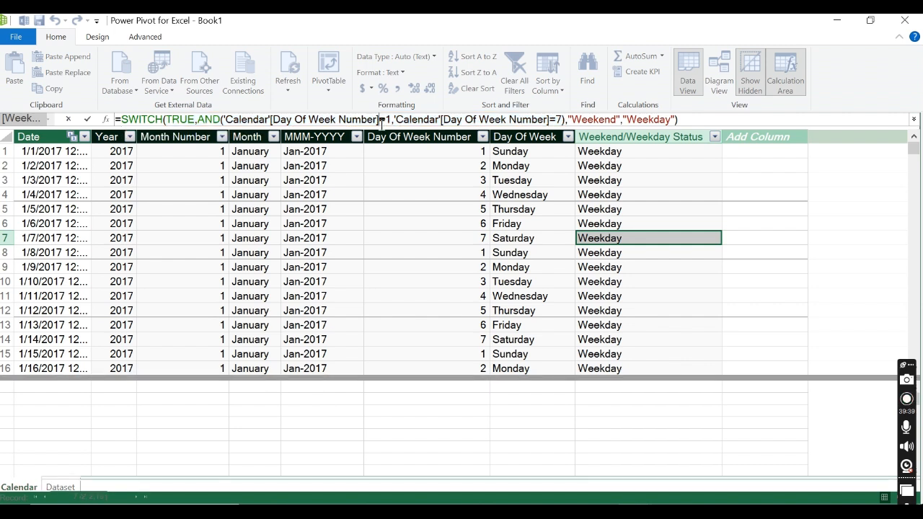
{"action": "key", "text": "Escape"}
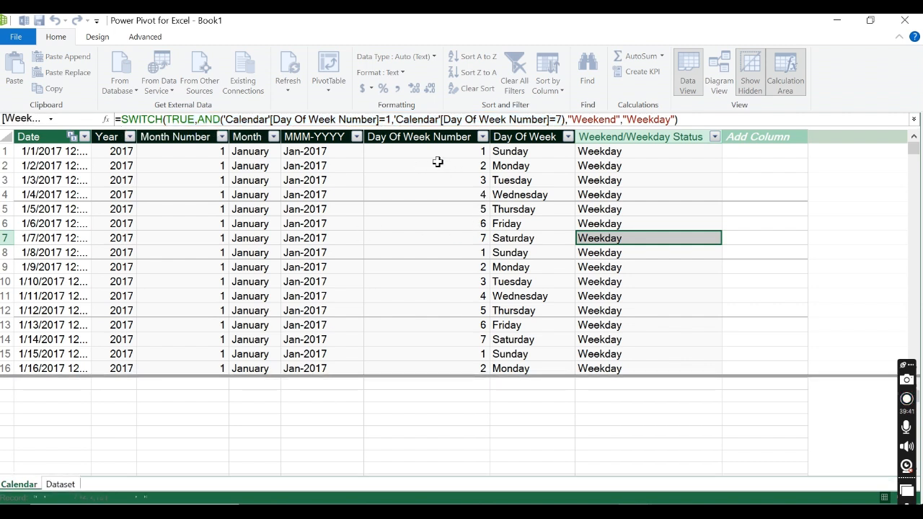
{"action": "left_click", "coordinate": [438, 165]}
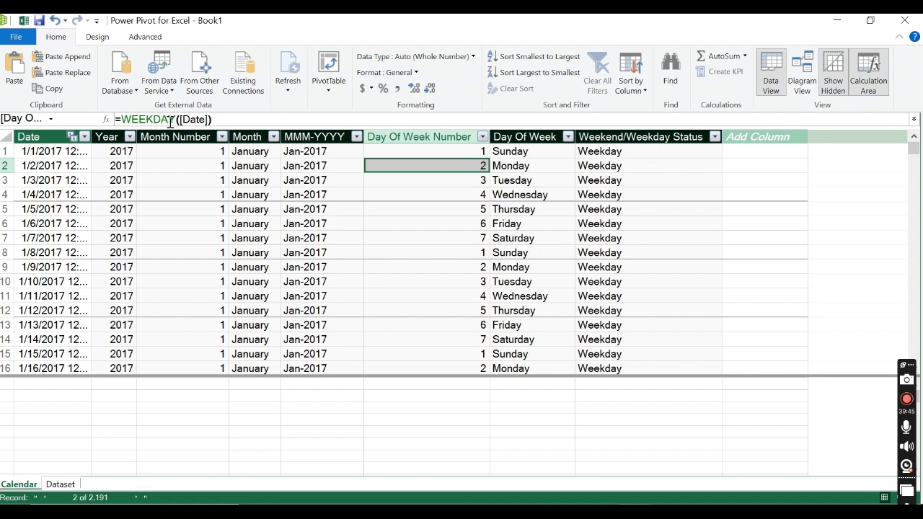
Step: Insert a WEEKDAY function before the first condition inside the AND test of the Weekend/Weekday Status formula
{"action": "left_click", "coordinate": [611, 193]}
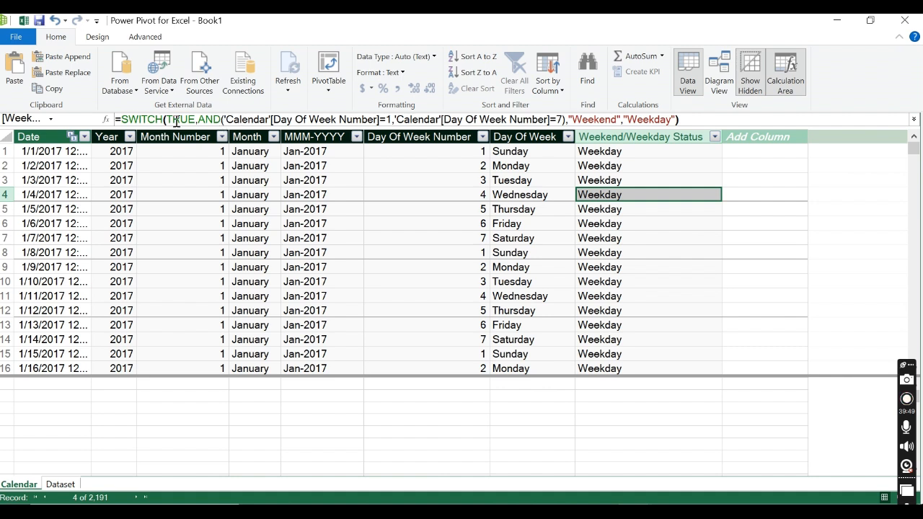
{"action": "left_click", "coordinate": [223, 120]}
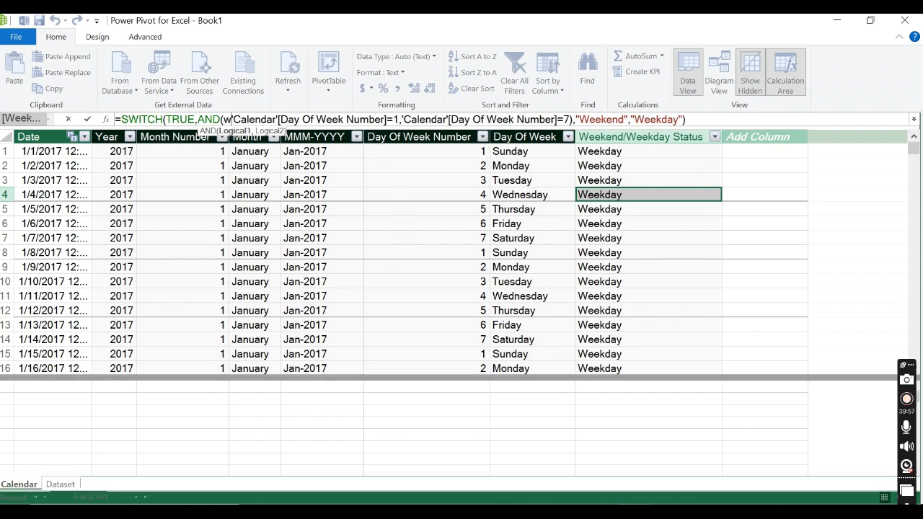
{"action": "type", "text": "wk"}
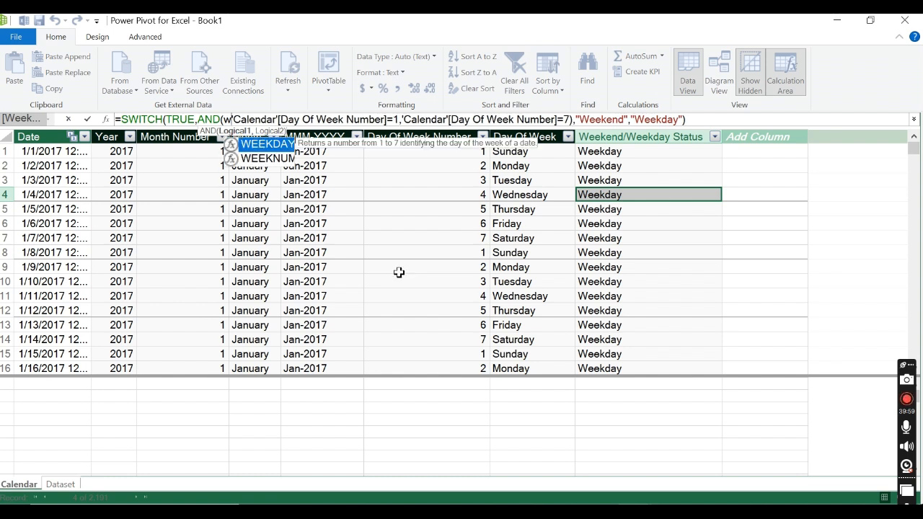
{"action": "key", "text": "Tab"}
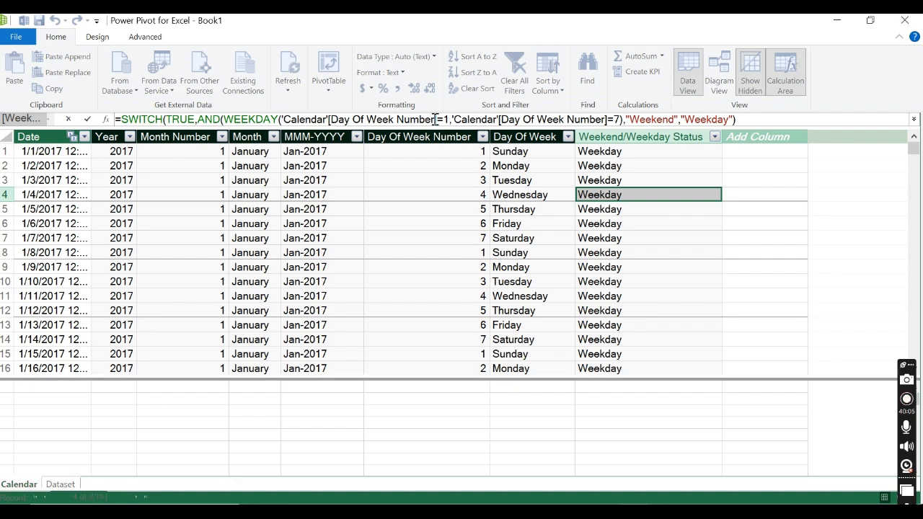
Step: Replace the Day Of Week Number reference inside WEEKDAY with 'Calendar'[Date] and close the function after =1
{"action": "key", "text": "BackSpace"}
{"action": "key", "text": "BackSpace"}
{"action": "key", "text": "BackSpace"}
{"action": "key", "text": "BackSpace"}
{"action": "key", "text": "BackSpace"}
{"action": "key", "text": "BackSpace"}
{"action": "key", "text": "BackSpace"}
{"action": "key", "text": "BackSpace"}
{"action": "key", "text": "BackSpace"}
{"action": "key", "text": "BackSpace"}
{"action": "key", "text": "BackSpace"}
{"action": "key", "text": "BackSpace"}
{"action": "key", "text": "BackSpace"}
{"action": "key", "text": "BackSpace"}
{"action": "key", "text": "BackSpace"}
{"action": "key", "text": "BackSpace"}
{"action": "key", "text": "BackSpace"}
{"action": "key", "text": "BackSpace"}
{"action": "key", "text": "BackSpace"}
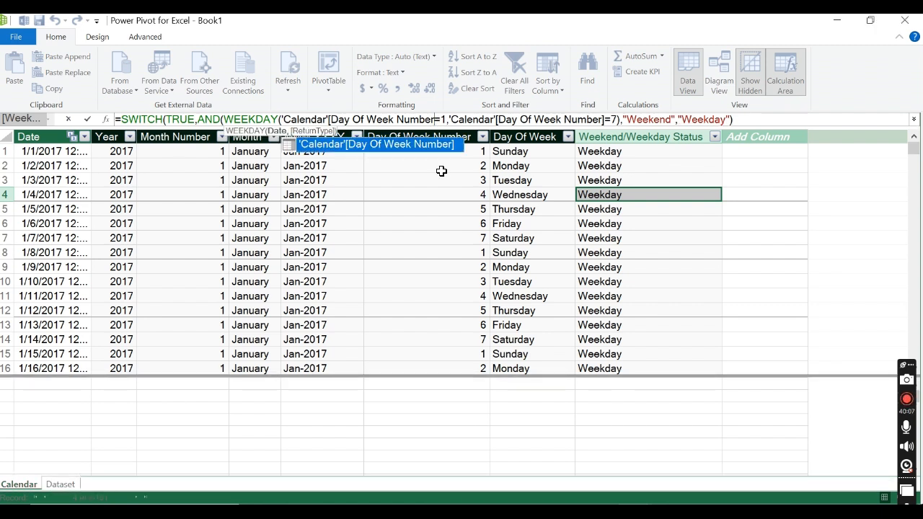
{"action": "key", "text": "BackSpace"}
{"action": "key", "text": "BackSpace"}
{"action": "key", "text": "BackSpace"}
{"action": "key", "text": "BackSpace"}
{"action": "key", "text": "BackSpace"}
{"action": "key", "text": "BackSpace"}
{"action": "key", "text": "BackSpace"}
{"action": "key", "text": "BackSpace"}
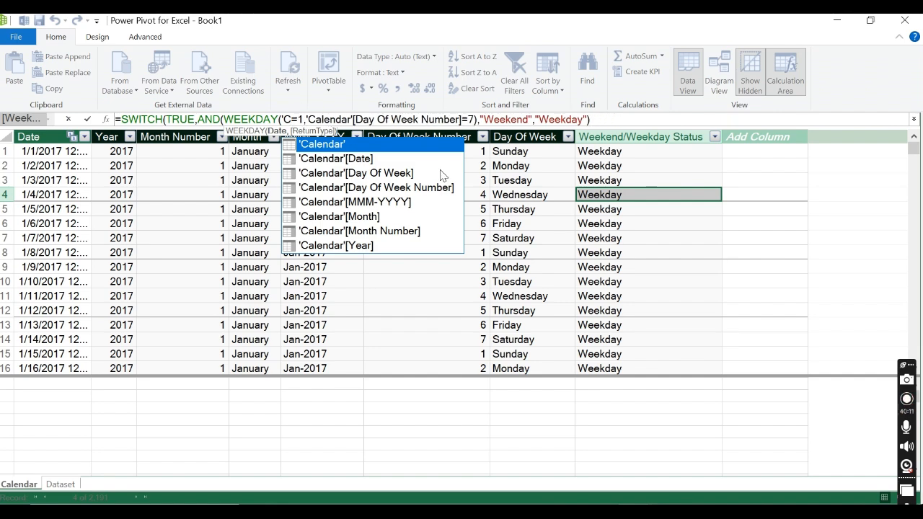
{"action": "left_click", "coordinate": [376, 162]}
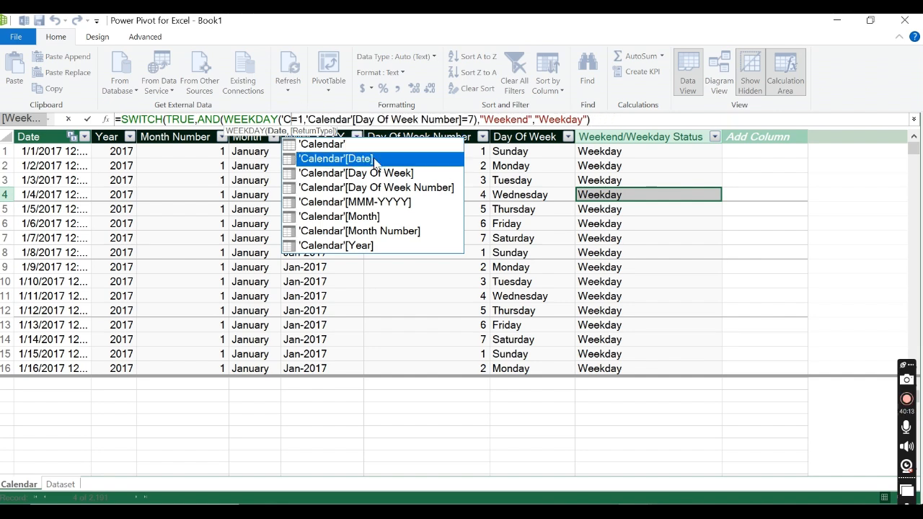
{"action": "double_click", "coordinate": [376, 162]}
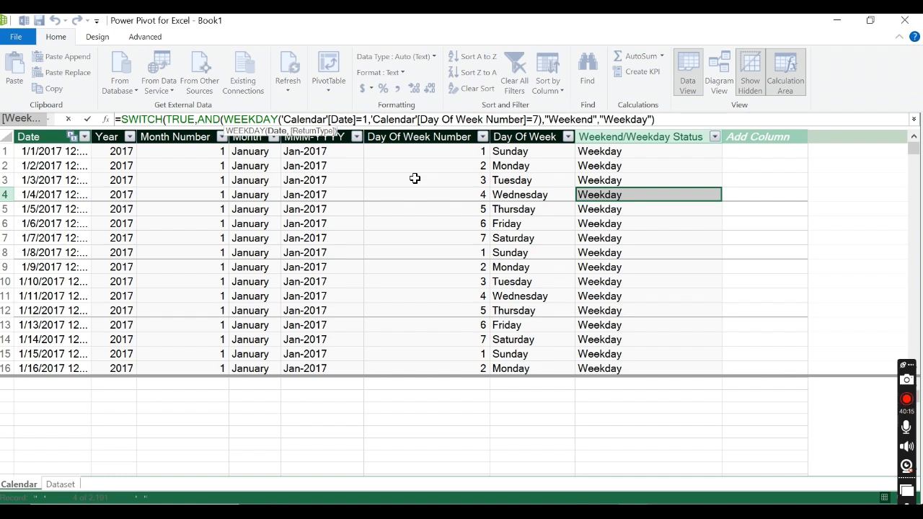
{"action": "left_click", "coordinate": [367, 123]}
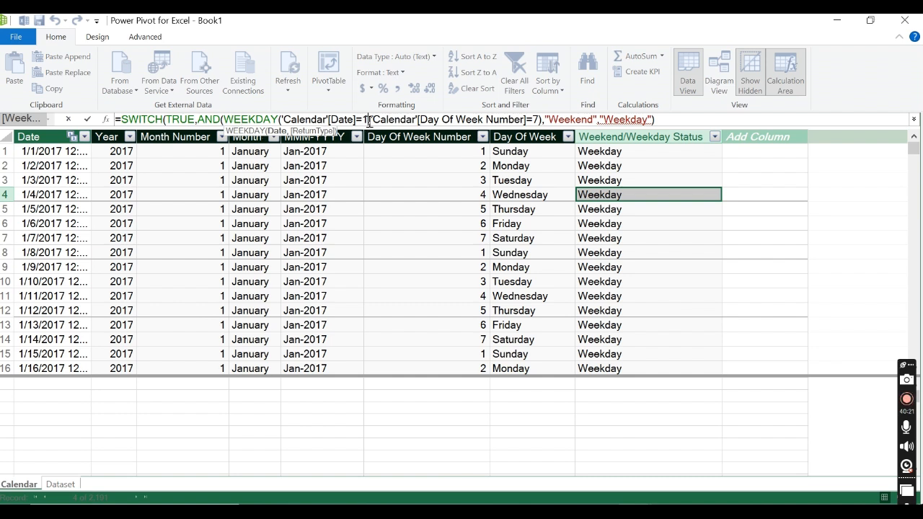
{"action": "type", "text": ")"}
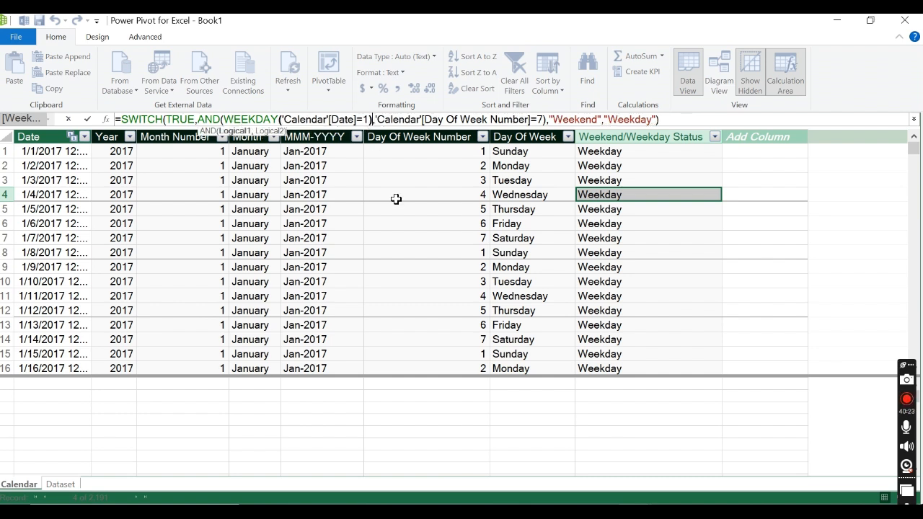
Step: Replace the 'Calendar'[Day Of Week Number] reference in the AND test's second condition with a WEEKDAY function
{"action": "left_click", "coordinate": [374, 118]}
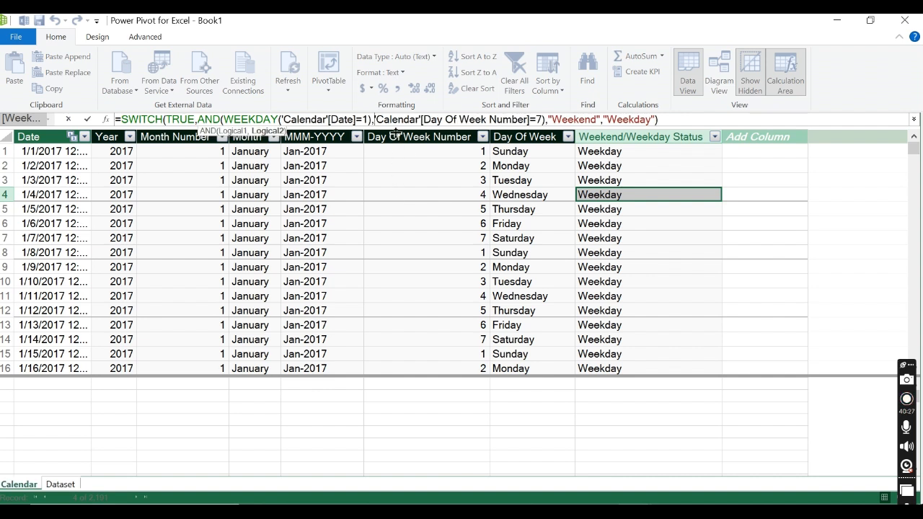
{"action": "key", "text": "Delete"}
{"action": "key", "text": "Delete"}
{"action": "key", "text": "Delete"}
{"action": "key", "text": "Delete"}
{"action": "key", "text": "Delete"}
{"action": "key", "text": "Delete"}
{"action": "key", "text": "Delete"}
{"action": "key", "text": "Delete"}
{"action": "key", "text": "Delete"}
{"action": "key", "text": "Delete"}
{"action": "key", "text": "Delete"}
{"action": "key", "text": "Delete"}
{"action": "key", "text": "Delete"}
{"action": "key", "text": "Delete"}
{"action": "key", "text": "Delete"}
{"action": "key", "text": "Delete"}
{"action": "key", "text": "Delete"}
{"action": "key", "text": "Delete"}
{"action": "key", "text": "Delete"}
{"action": "key", "text": "Delete"}
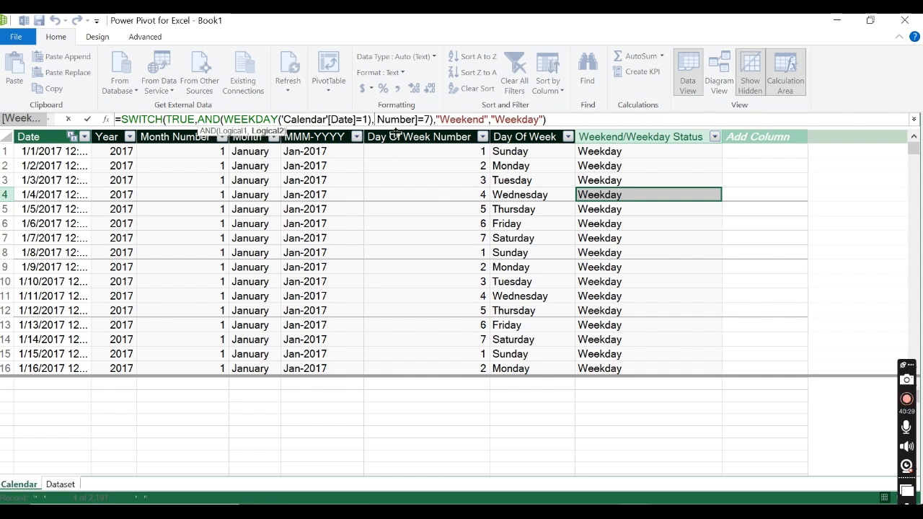
{"action": "key", "text": "Delete"}
{"action": "key", "text": "Delete"}
{"action": "key", "text": "Delete"}
{"action": "key", "text": "Delete"}
{"action": "key", "text": "Delete"}
{"action": "key", "text": "Delete"}
{"action": "key", "text": "Delete"}
{"action": "key", "text": "Delete"}
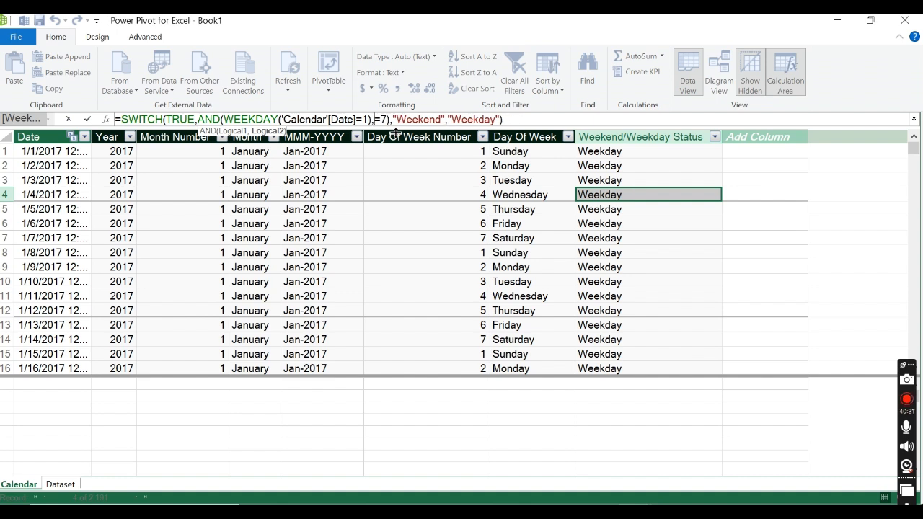
{"action": "type", "text": "week"}
{"action": "key", "text": "Tab"}
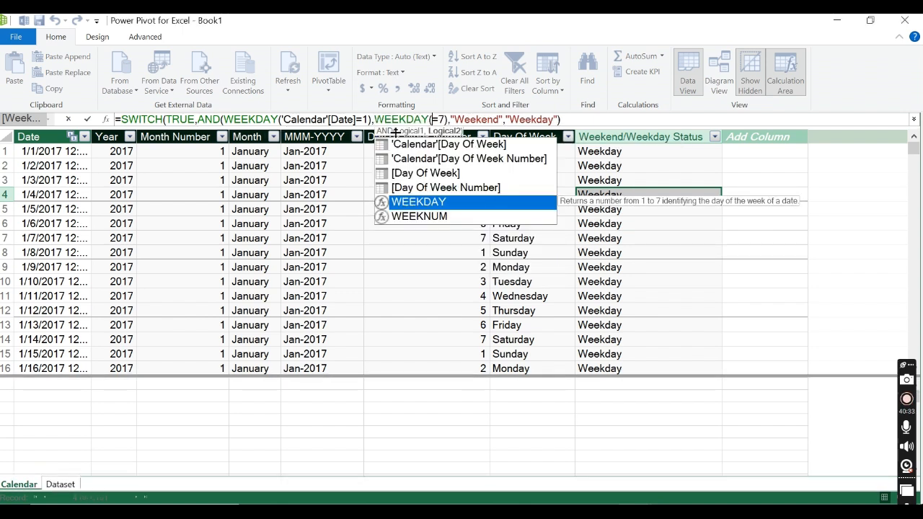
Step: Complete the second condition as WEEKDAY('Calendar'[Date]=7), close the AND test, and commit the formula
{"action": "key", "text": "Escape"}
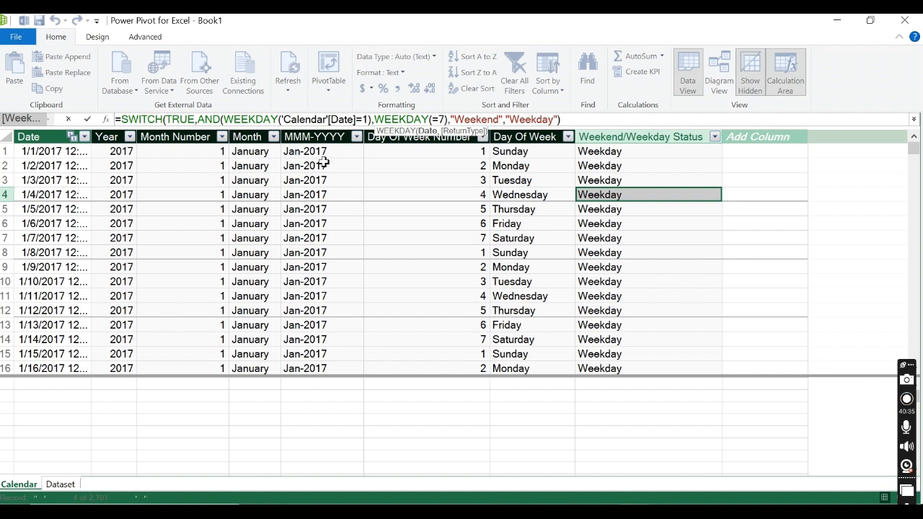
{"action": "type", "text": "cal"}
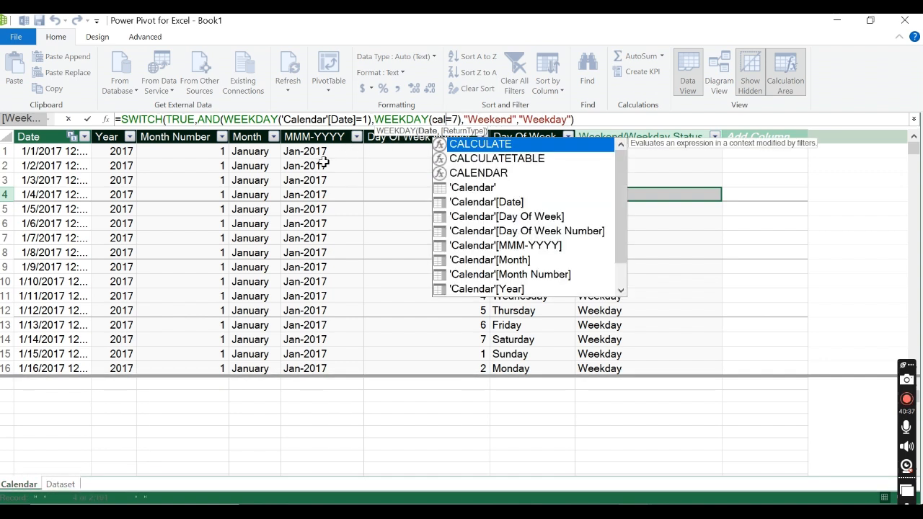
{"action": "double_click", "coordinate": [527, 204]}
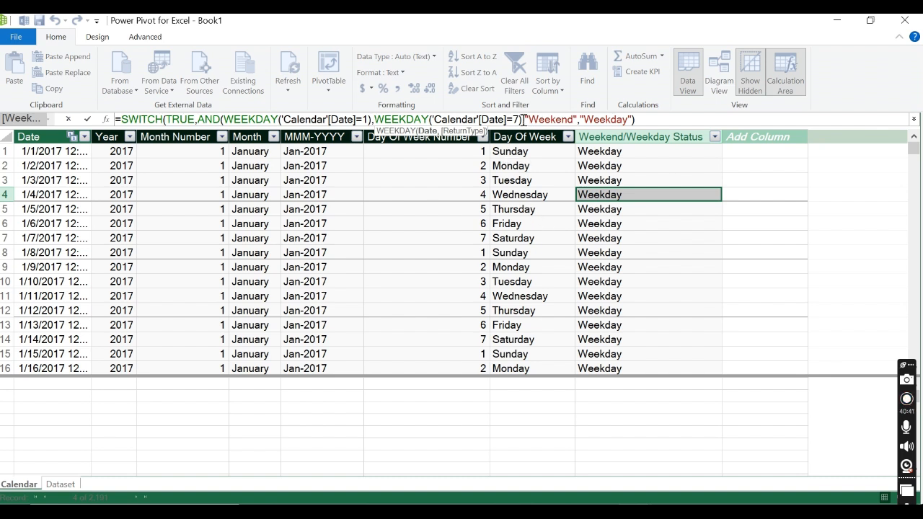
{"action": "left_click", "coordinate": [523, 119]}
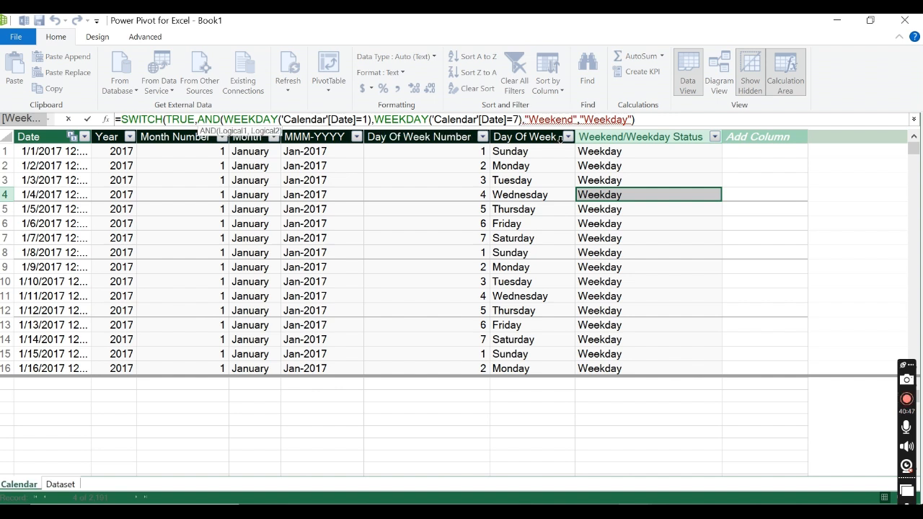
{"action": "left_click", "coordinate": [525, 121]}
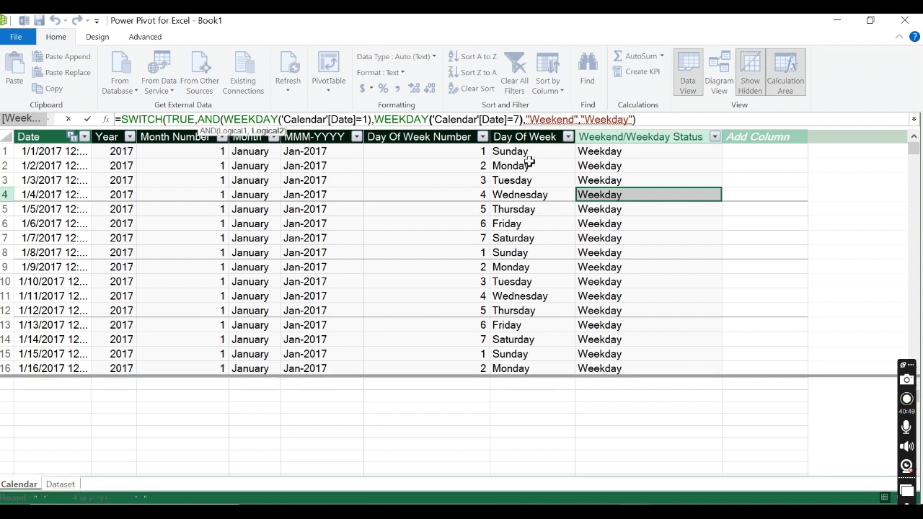
{"action": "type", "text": ")"}
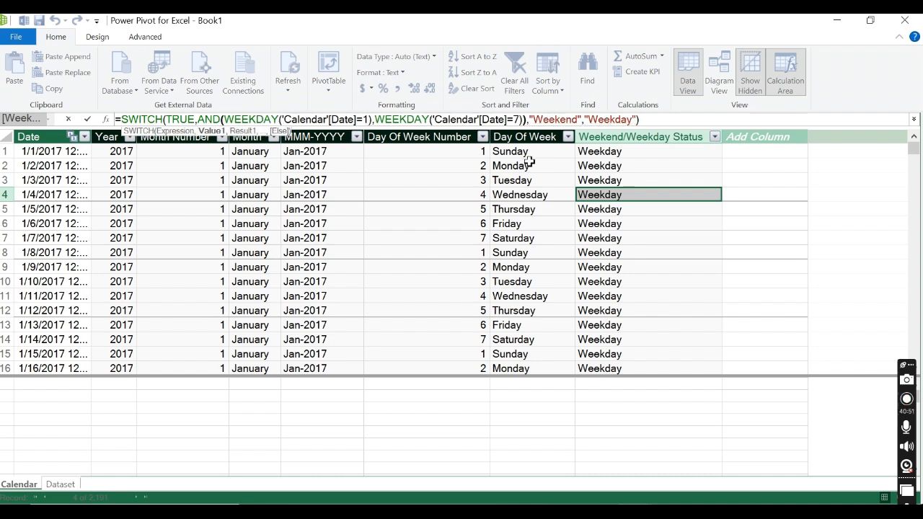
{"action": "left_click", "coordinate": [561, 119]}
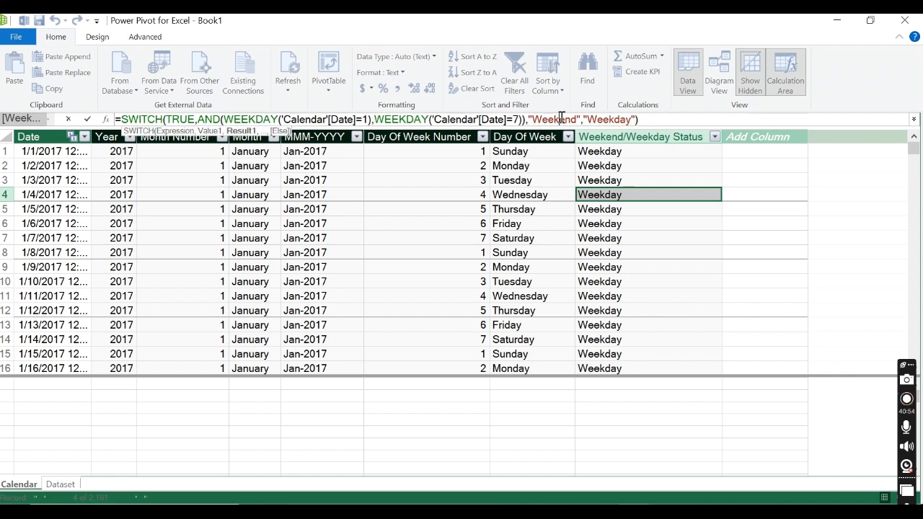
{"action": "left_click", "coordinate": [598, 121]}
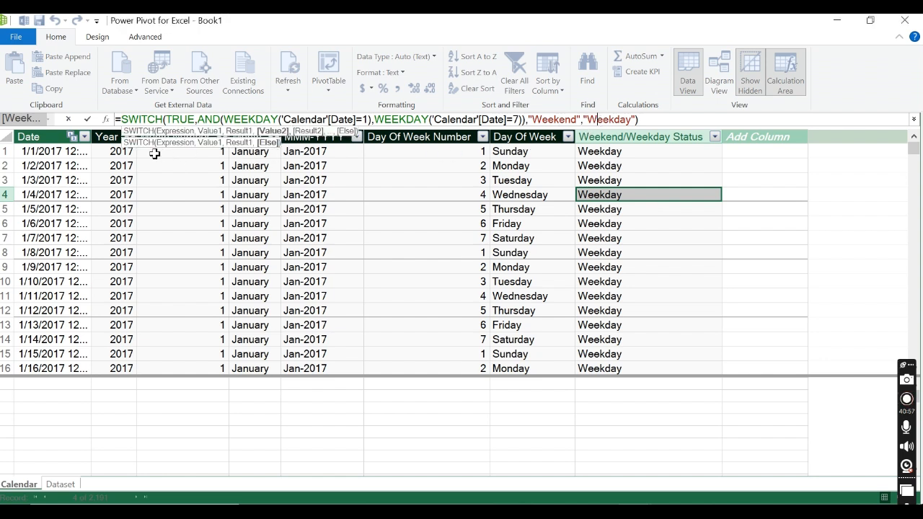
{"action": "left_click", "coordinate": [88, 120]}
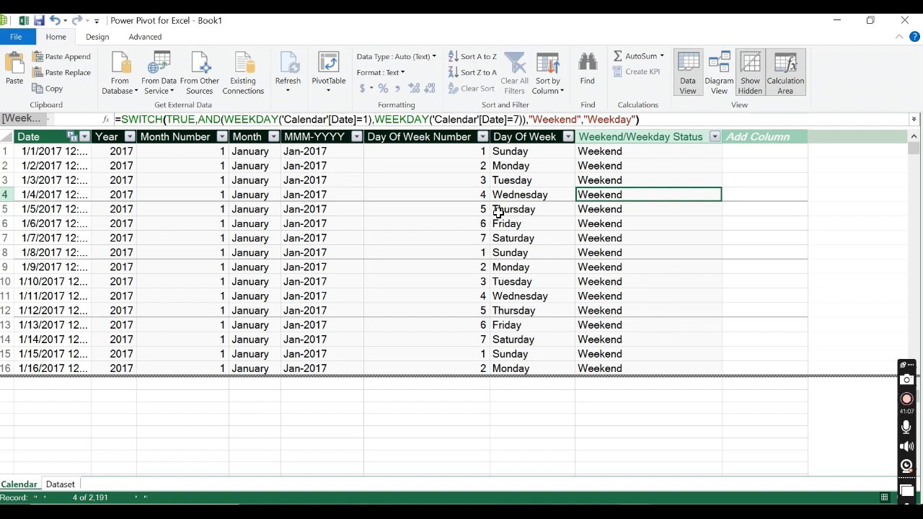
Step: Check the Weekend/Weekday Status values in the Saturday and Sunday rows and the distinct values in the column's filter list
{"action": "left_click", "coordinate": [472, 238]}
{"action": "left_click", "coordinate": [617, 251]}
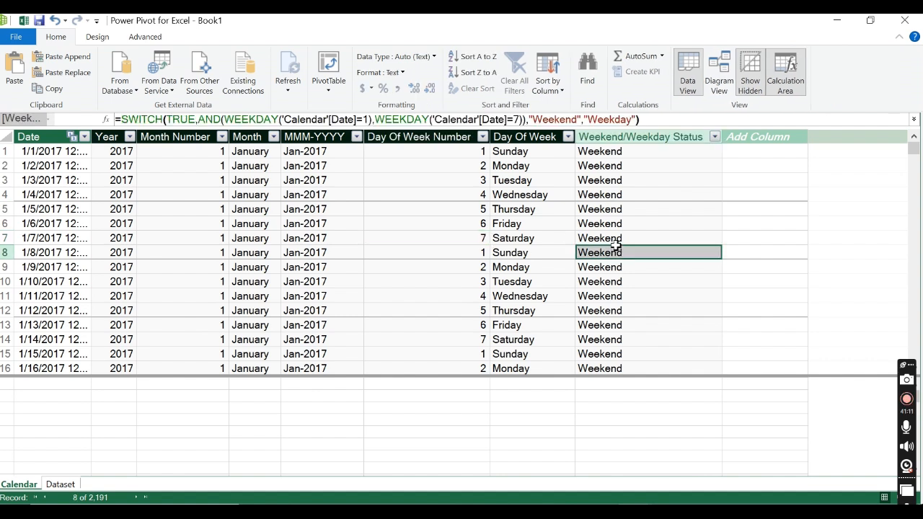
{"action": "left_click", "coordinate": [616, 237]}
{"action": "left_click", "coordinate": [714, 137]}
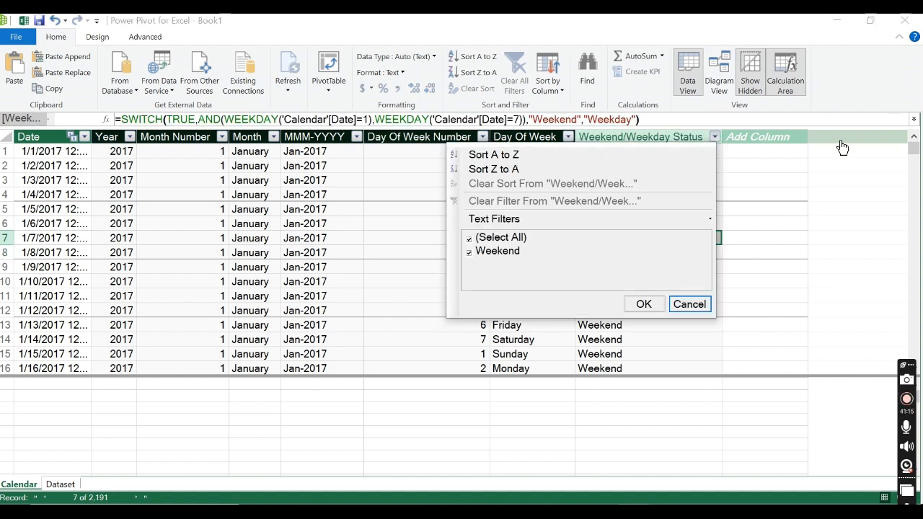
{"action": "left_click", "coordinate": [753, 144]}
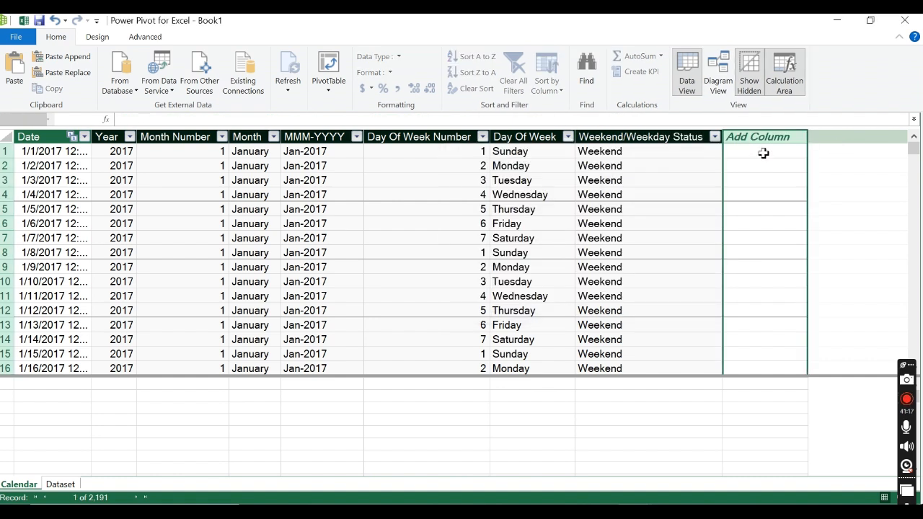
{"action": "left_click", "coordinate": [713, 137]}
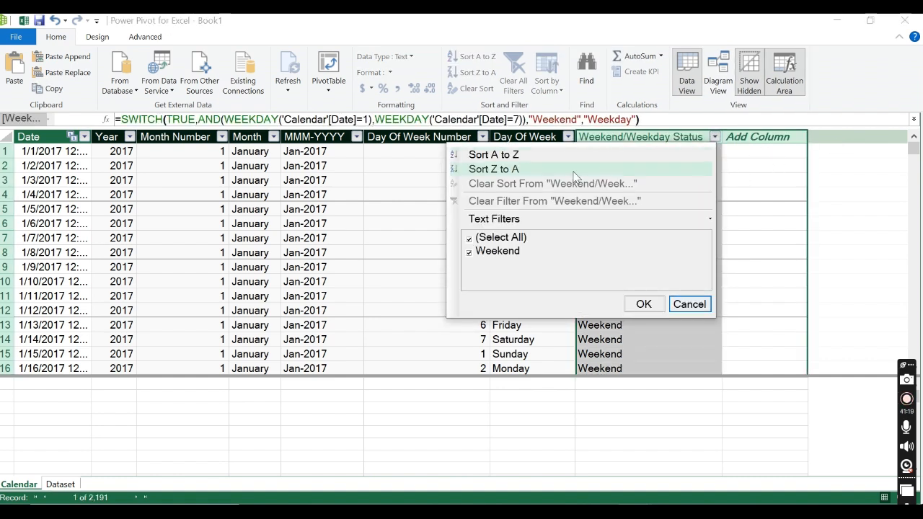
Step: Clear the SWITCH expression from the Weekend/Weekday Status column's formula and start an IF function in its place
{"action": "left_click", "coordinate": [224, 120]}
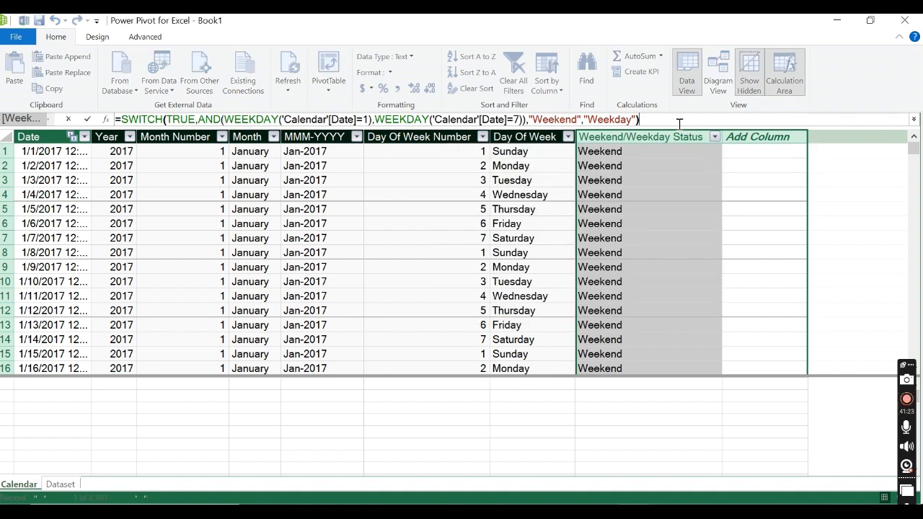
{"action": "left_click_drag", "start_coordinate": [652, 120], "coordinate": [119, 119]}
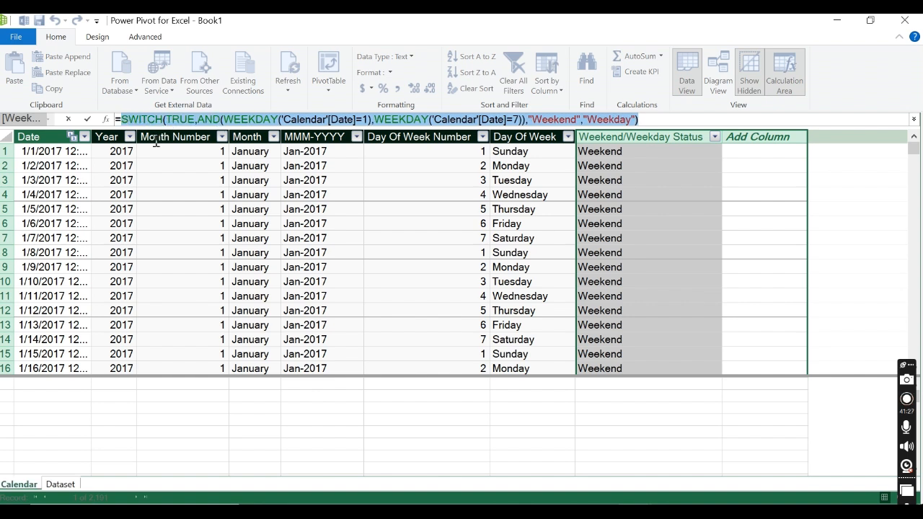
{"action": "key", "text": "BackSpace"}
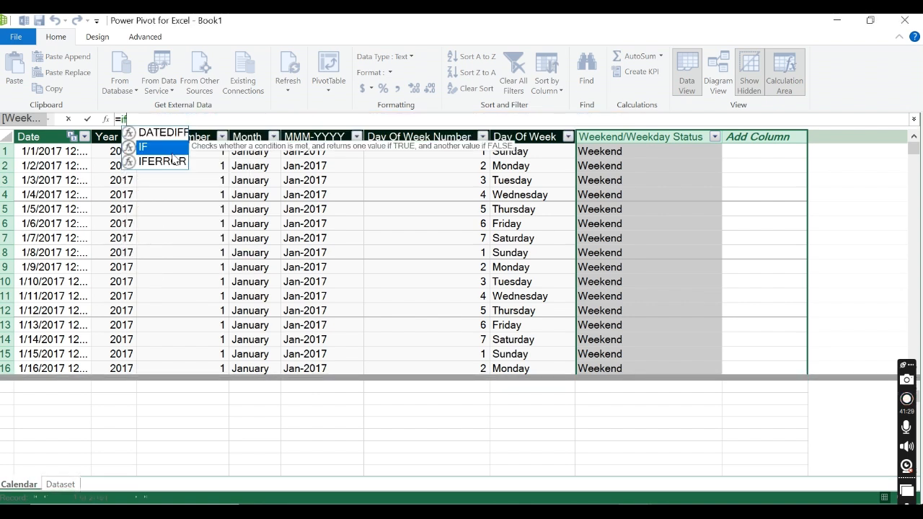
{"action": "type", "text": "i"}
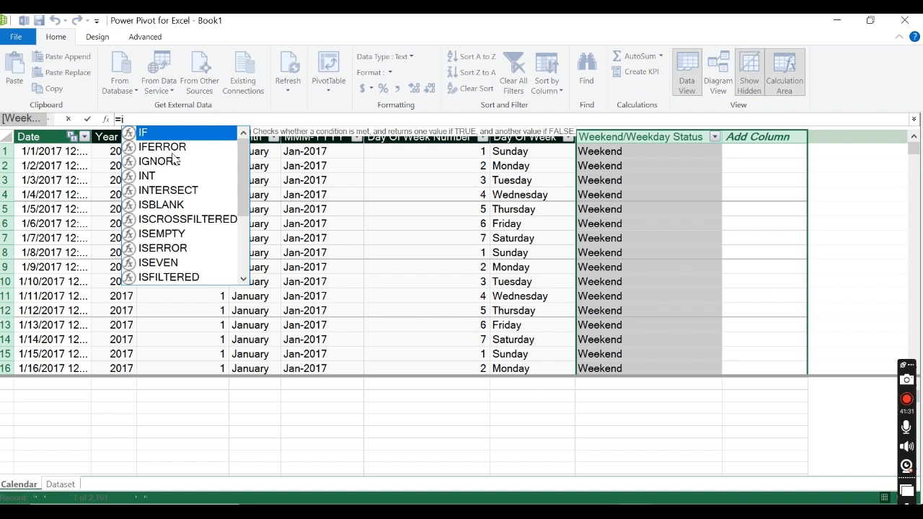
{"action": "type", "text": "f"}
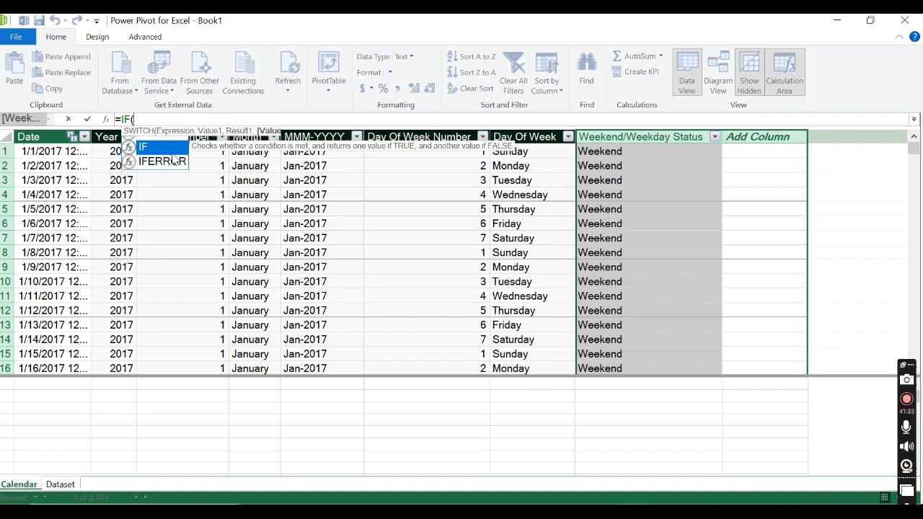
{"action": "key", "text": "Tab"}
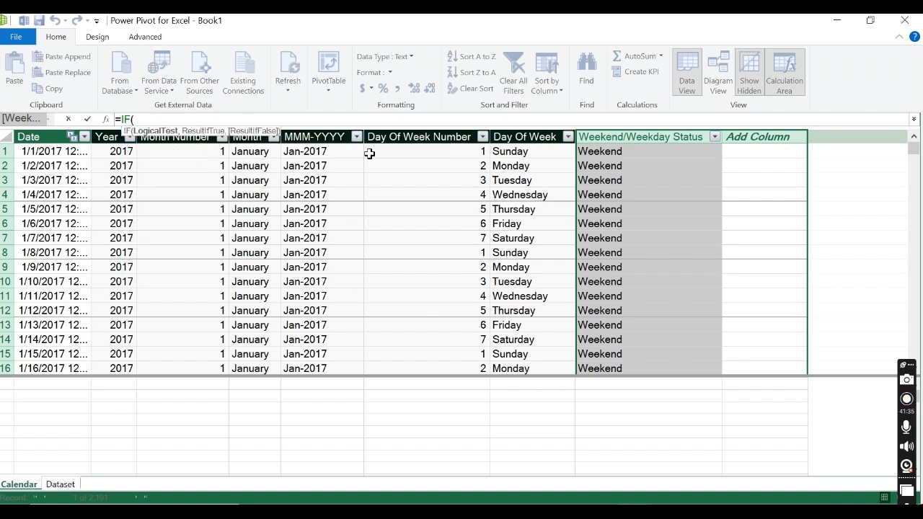
Step: Set the IF function's logical test to 'Calendar'[Day Of Week Number]=1
{"action": "type", "text": "DAY"}
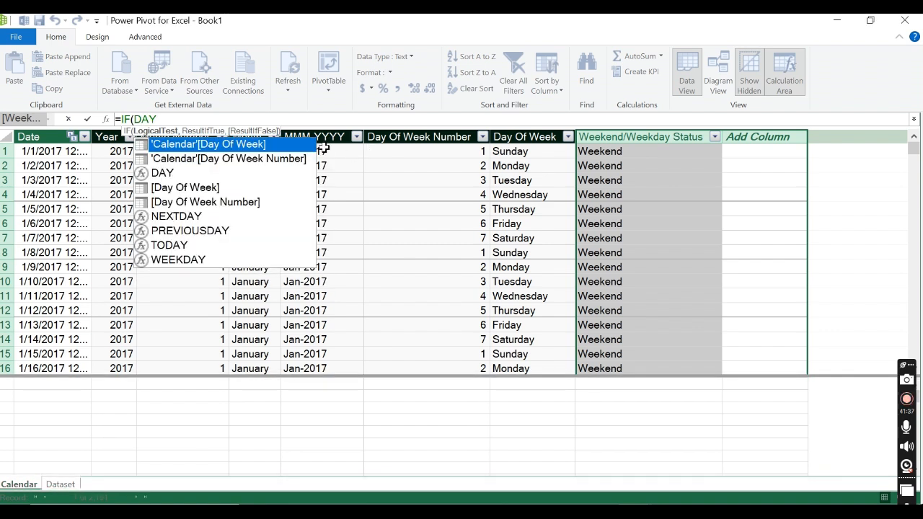
{"action": "double_click", "coordinate": [273, 158]}
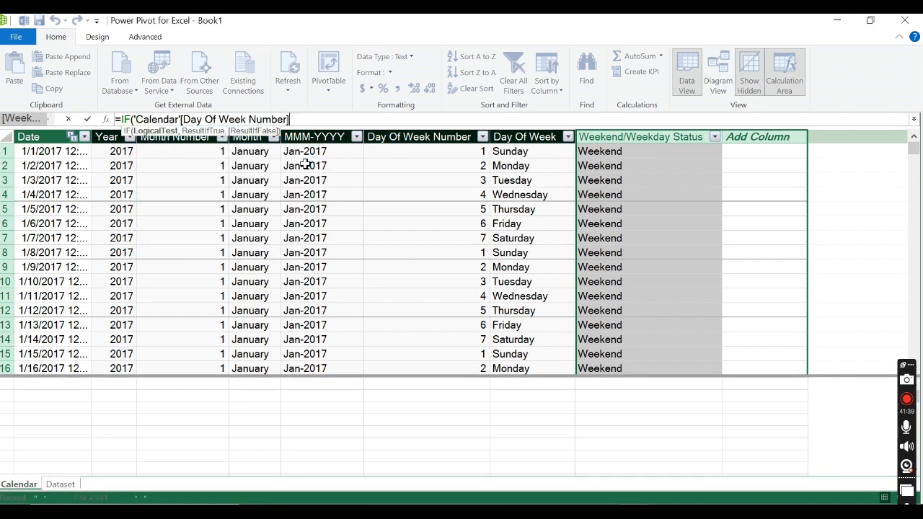
{"action": "type", "text": "=1,"}
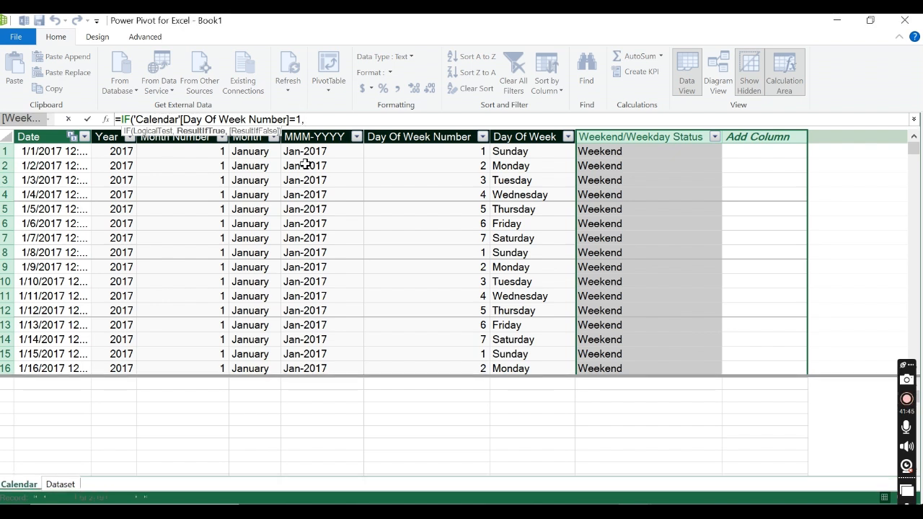
Step: Enter "Weekend" as the IF function's result when the day number equals 1
{"action": "type", "text": "\""}
{"action": "key", "text": "BackSpace"}
{"action": "key", "text": "BackSpace"}
{"action": "type", "text": "W"}
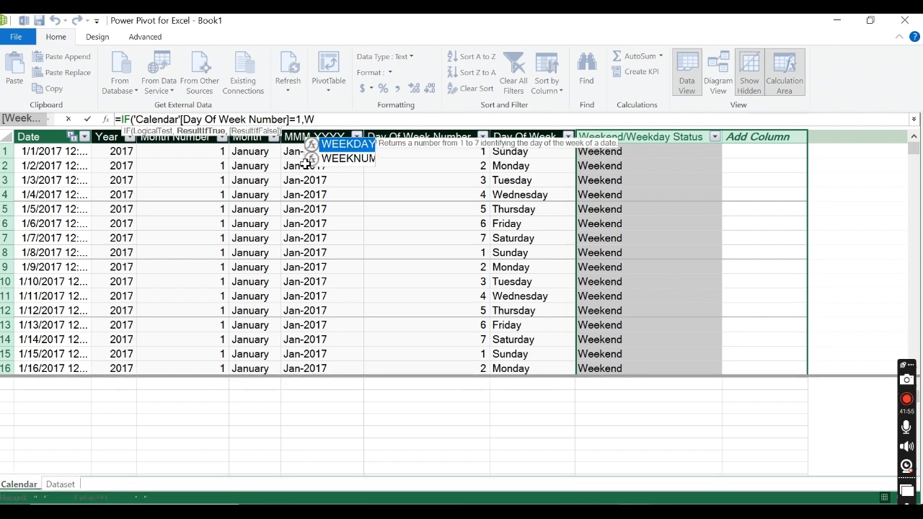
{"action": "key", "text": "BackSpace"}
{"action": "type", "text": "\"Wee"}
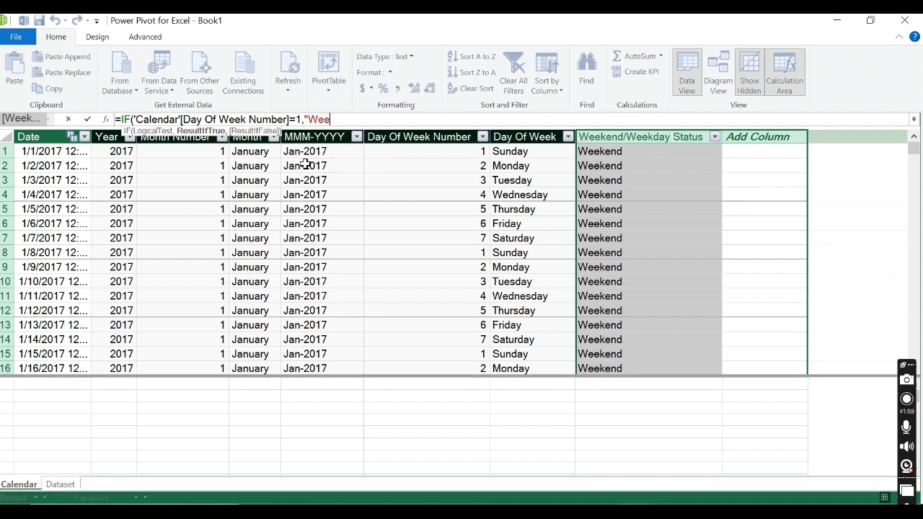
{"action": "type", "text": "kend"}
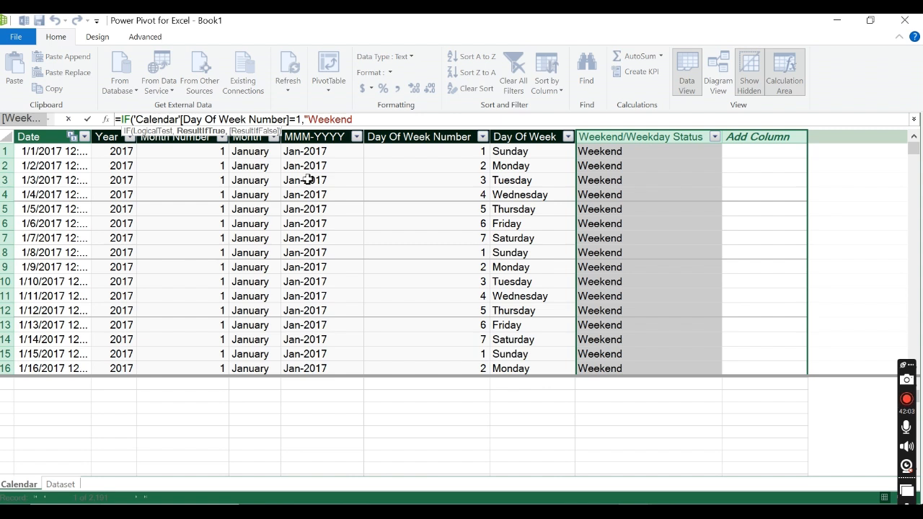
{"action": "type", "text": "\","}
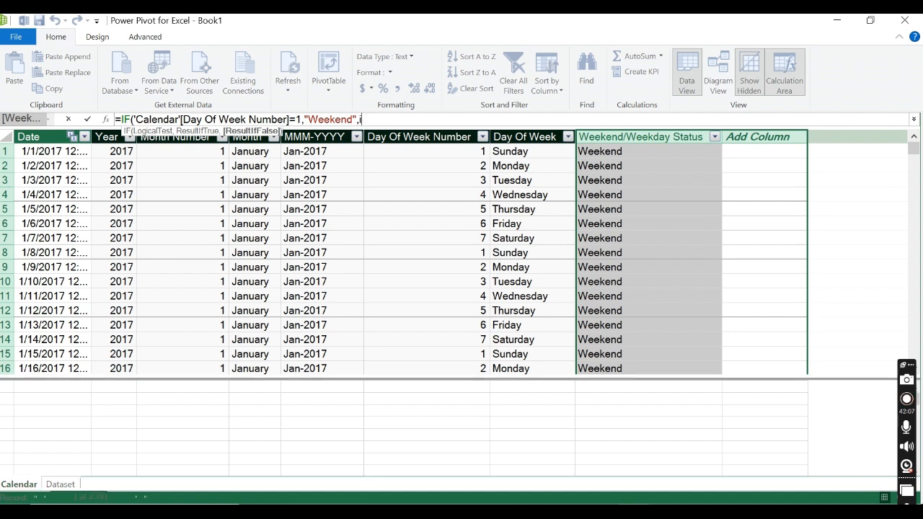
{"action": "type", "text": "IF(day"}
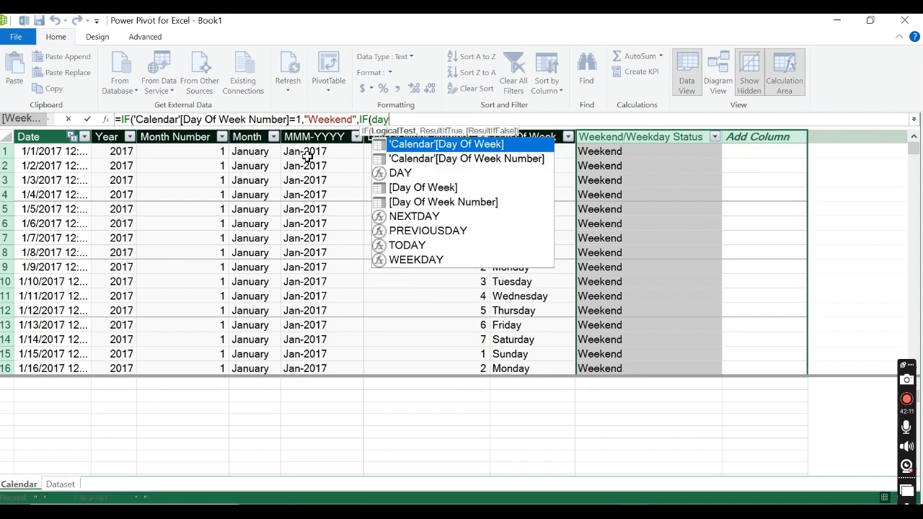
Step: Nest a second IF as the false result, testing 'Calendar'[Day Of Week Number]=7
{"action": "double_click", "coordinate": [505, 160]}
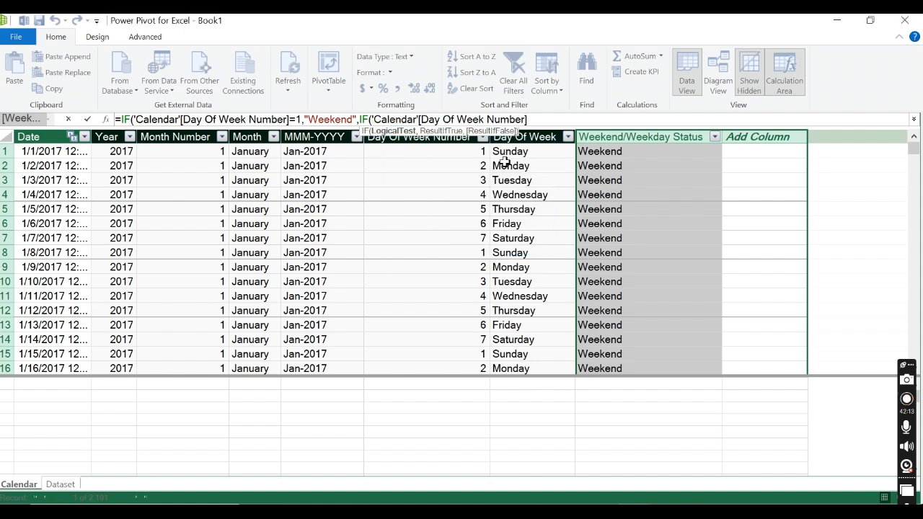
{"action": "type", "text": "=7,"}
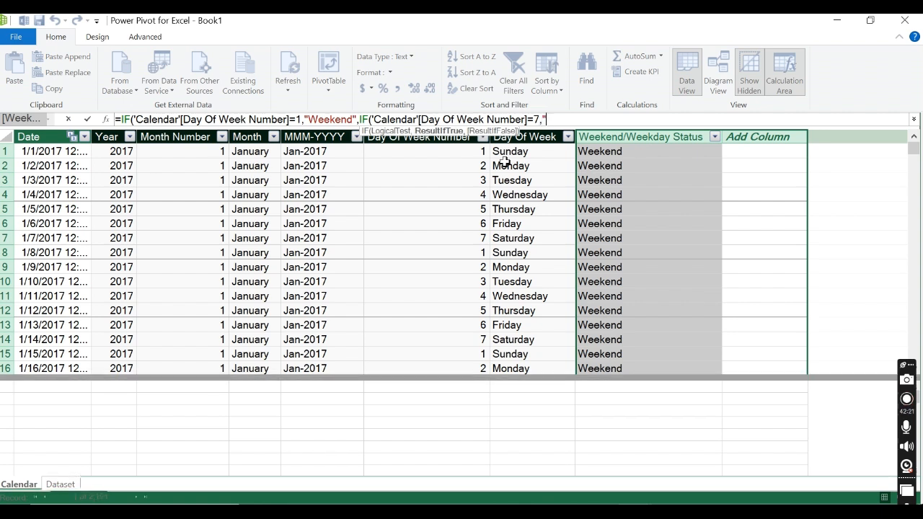
{"action": "type", "text": "\"Weeken"}
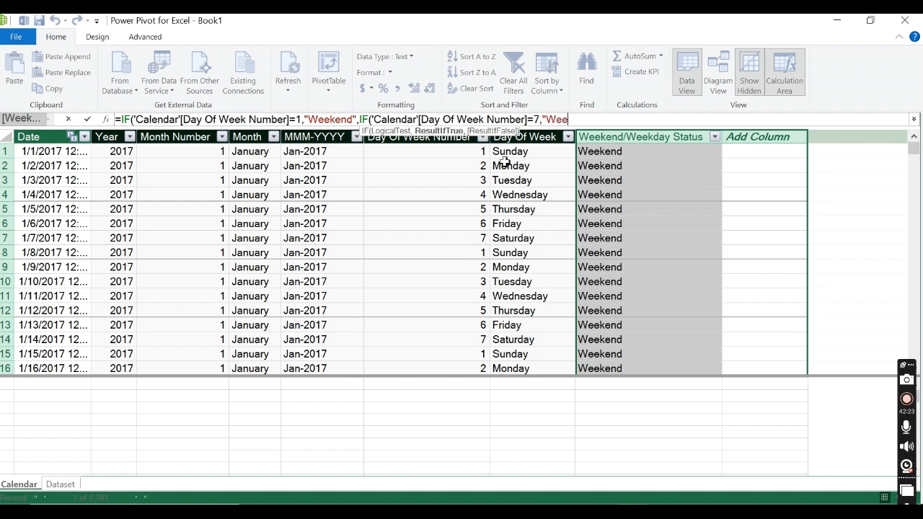
{"action": "type", "text": "d\","}
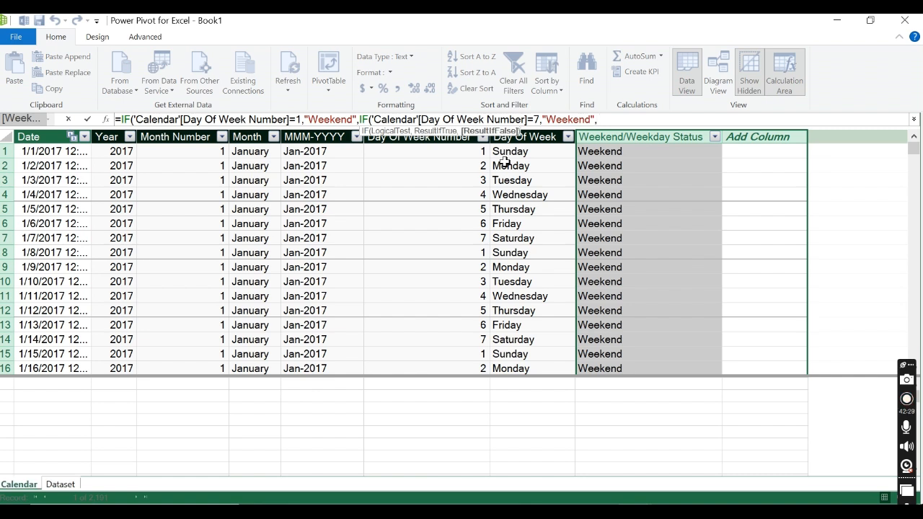
{"action": "type", "text": "w"}
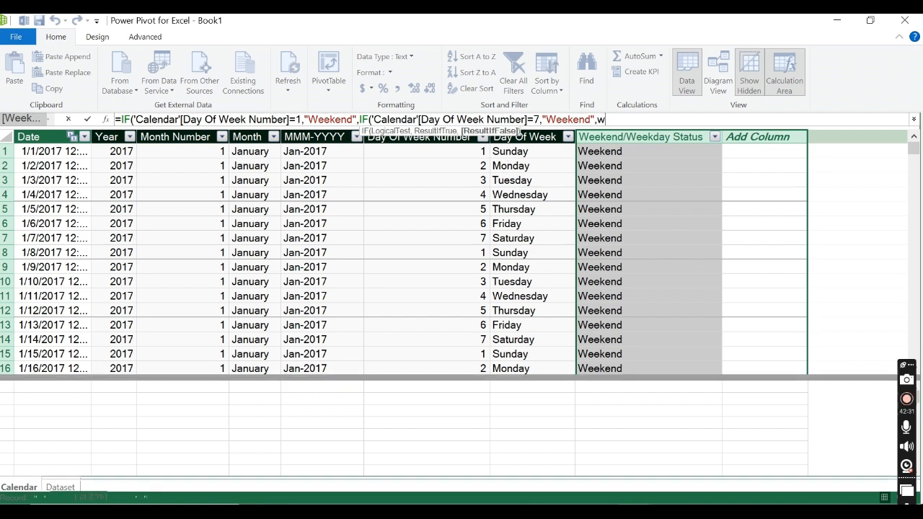
Step: Enter "Weekday" as the nested IF's false result, close both IF functions, and commit the formula
{"action": "key", "text": "BackSpace"}
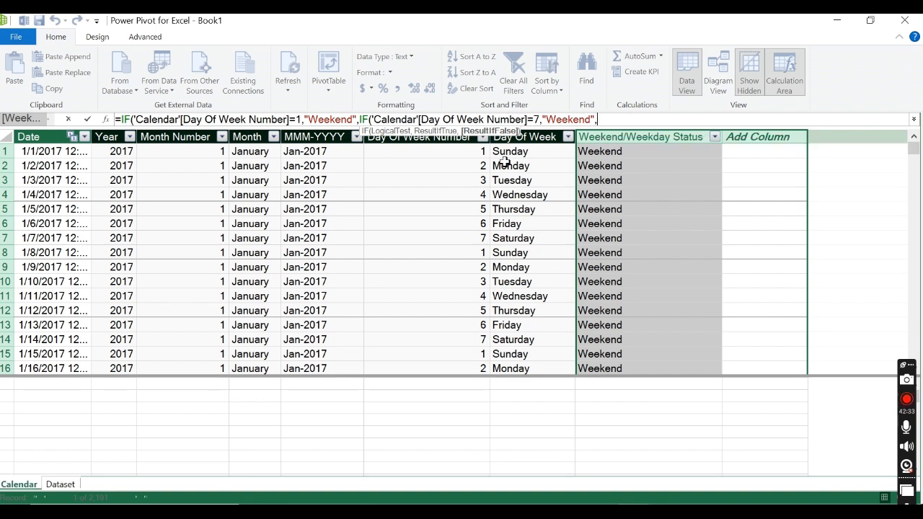
{"action": "type", "text": "\"Weekd"}
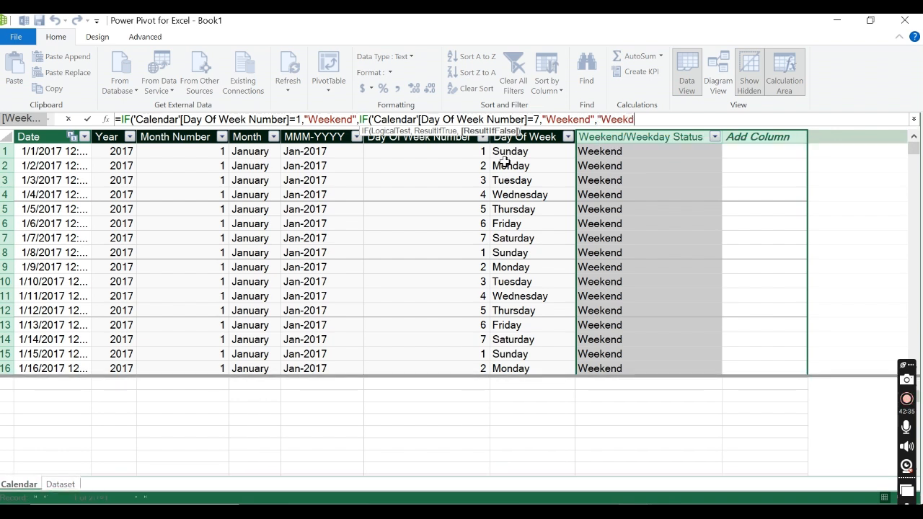
{"action": "type", "text": "ay\")"}
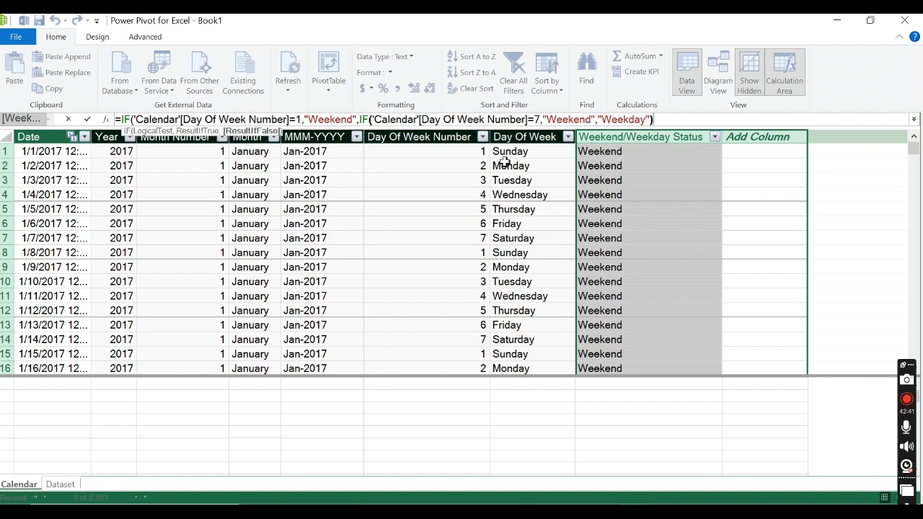
{"action": "type", "text": ")"}
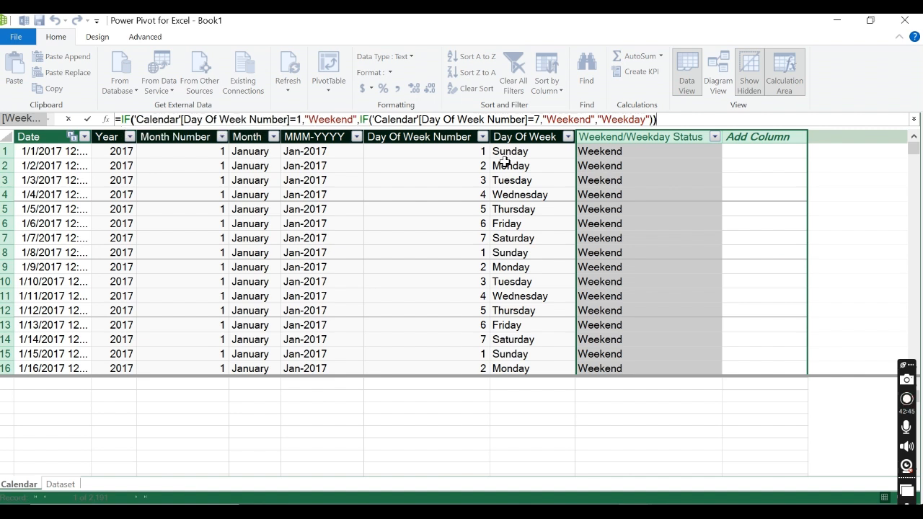
{"action": "left_click", "coordinate": [87, 120]}
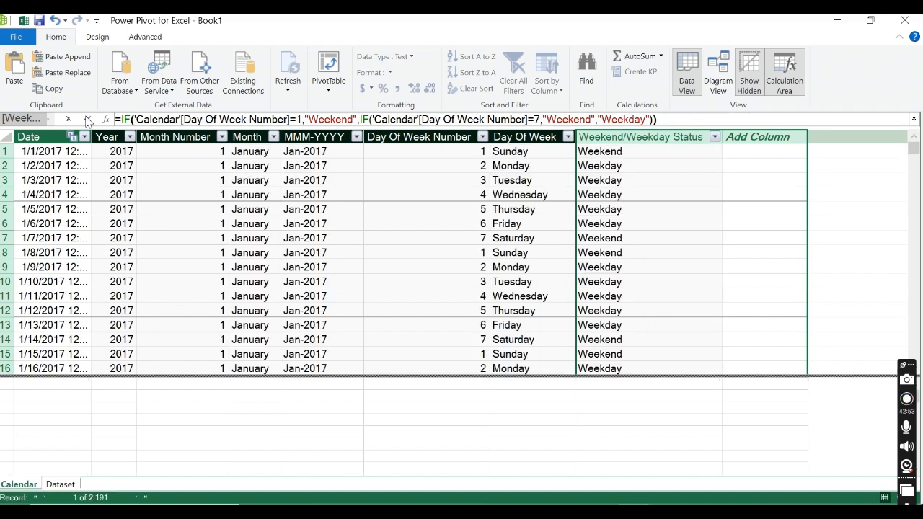
Step: Check the Weekend/Weekday Status of the first Saturday and following Sunday, and the distinct values in the column's filter list
{"action": "left_click", "coordinate": [625, 253]}
{"action": "left_click", "coordinate": [620, 242]}
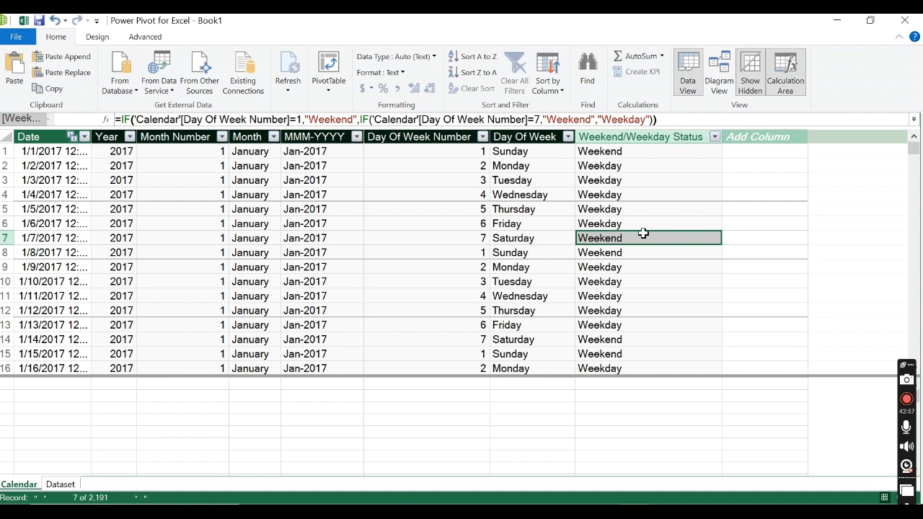
{"action": "left_click", "coordinate": [629, 142]}
{"action": "left_click", "coordinate": [714, 137]}
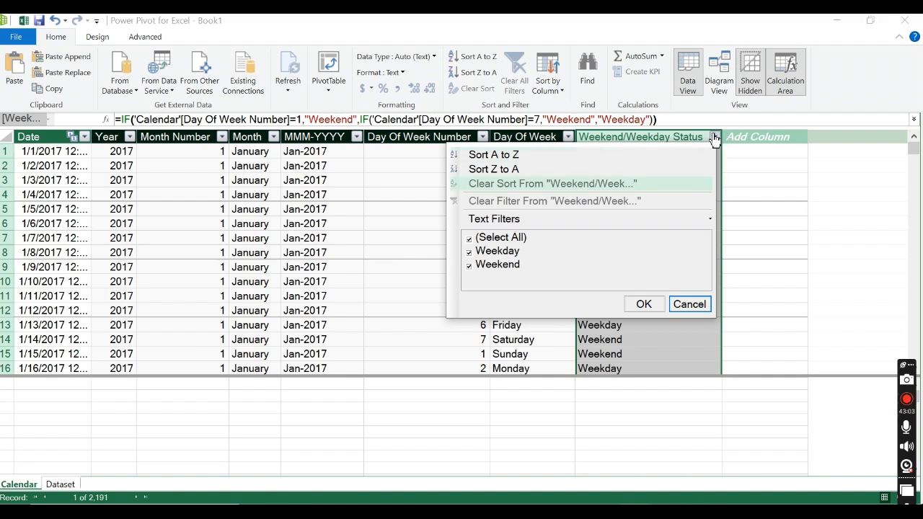
{"action": "left_click", "coordinate": [714, 139]}
{"action": "left_click", "coordinate": [714, 139]}
{"action": "left_click", "coordinate": [715, 139]}
{"action": "left_click", "coordinate": [752, 145]}
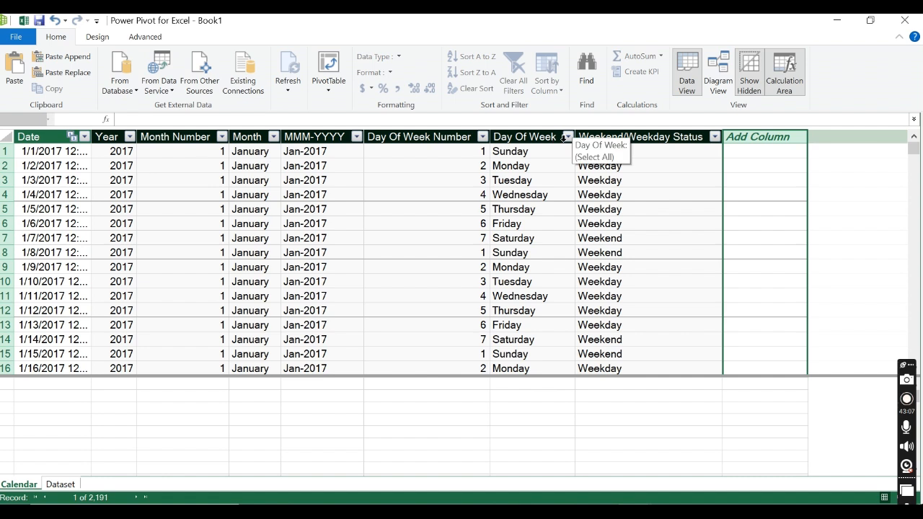
Step: Compare the Day Of Week names with their Weekend/Weekday Status values in the Wednesday through Sunday rows
{"action": "left_click", "coordinate": [532, 240]}
{"action": "left_click", "coordinate": [629, 241]}
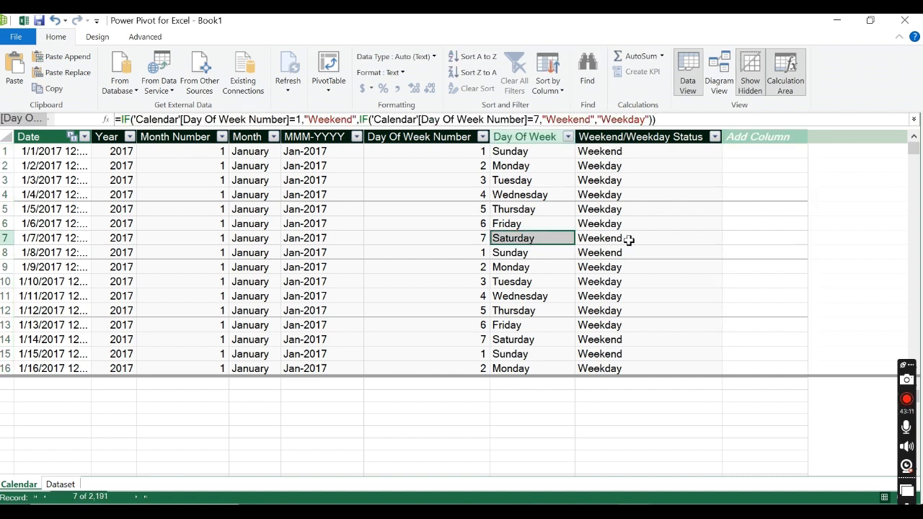
{"action": "left_click", "coordinate": [550, 252]}
{"action": "left_click", "coordinate": [623, 255]}
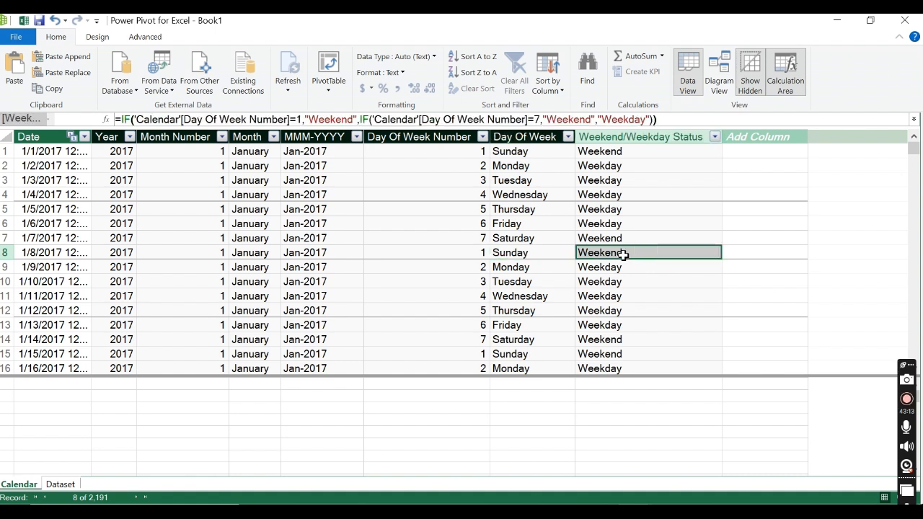
{"action": "left_click", "coordinate": [555, 213]}
{"action": "left_click", "coordinate": [553, 223]}
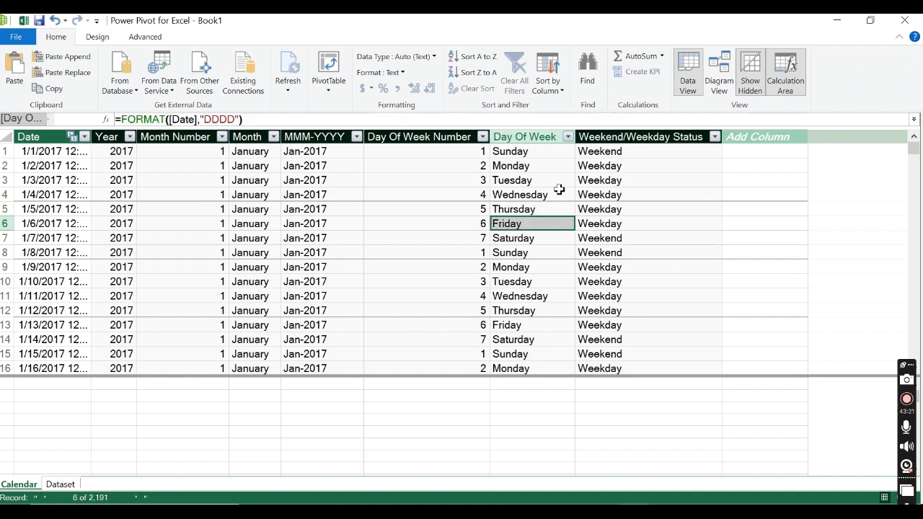
{"action": "left_click", "coordinate": [612, 194]}
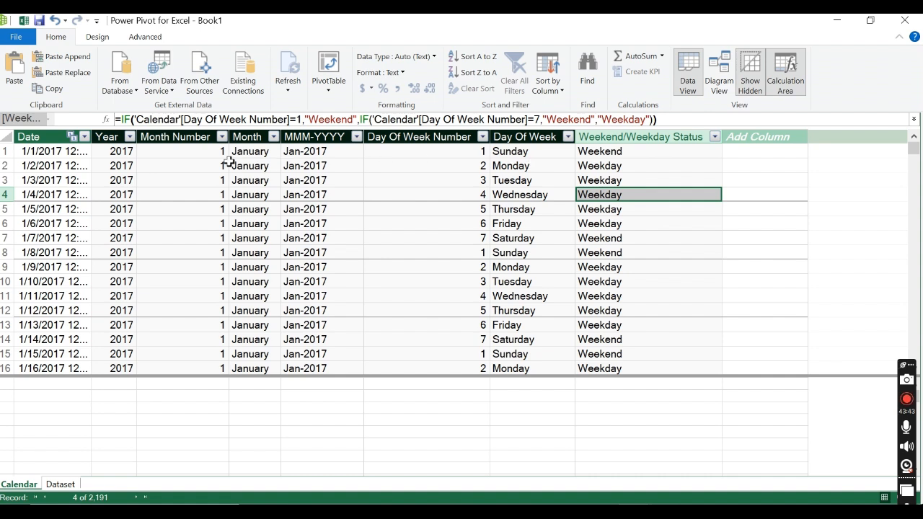
Step: Review the formulas behind the Calendar table's Year, Month Number, Month, Day Of Week Number and Weekend/Weekday Status columns
{"action": "left_click", "coordinate": [112, 137]}
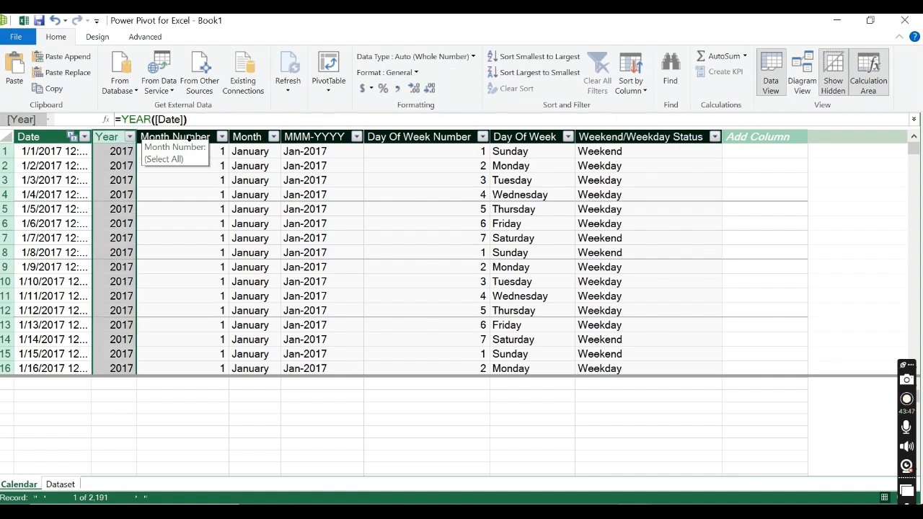
{"action": "left_click", "coordinate": [187, 137]}
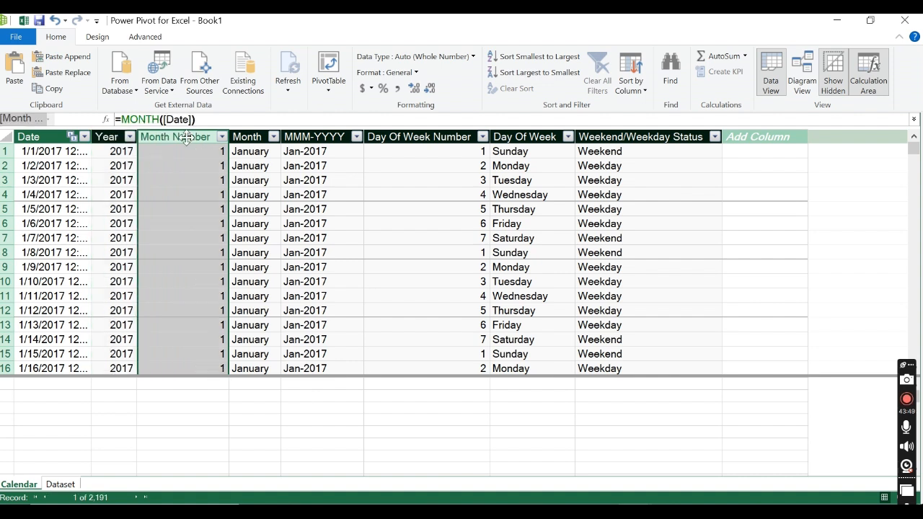
{"action": "left_click", "coordinate": [248, 136]}
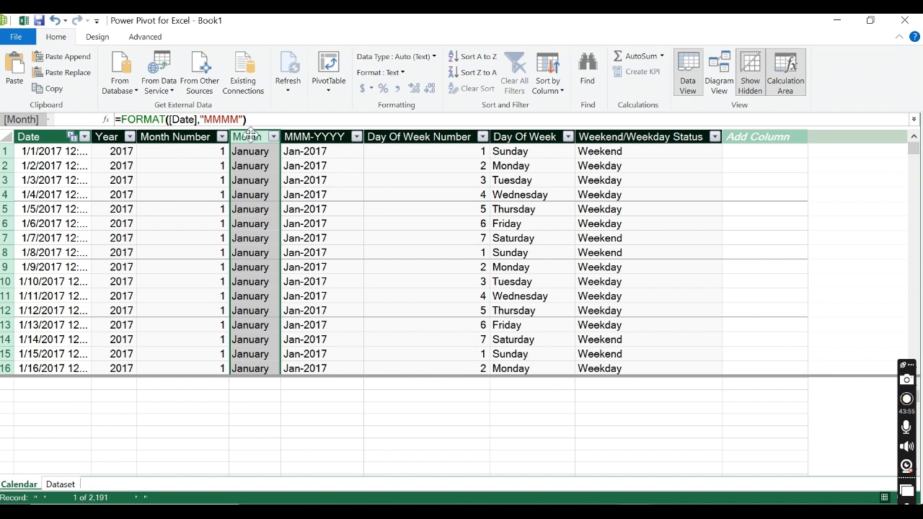
{"action": "left_click", "coordinate": [446, 137]}
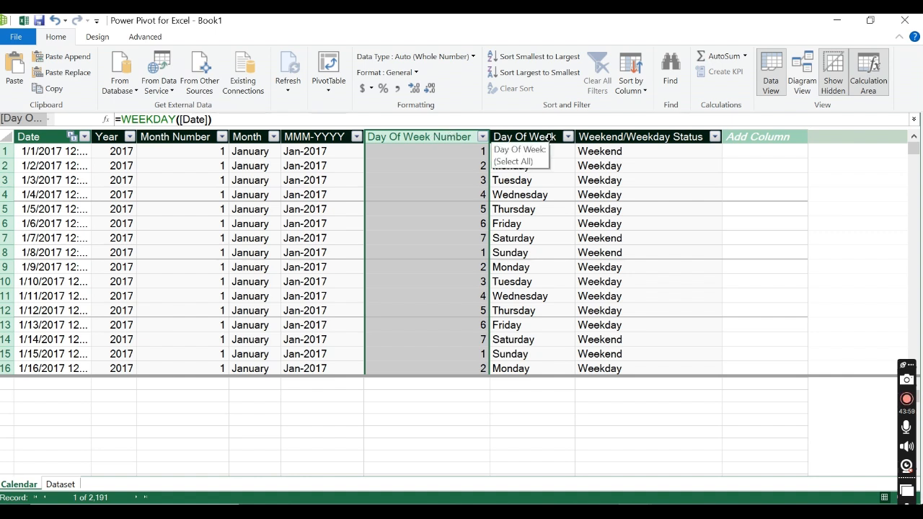
{"action": "left_click", "coordinate": [665, 138]}
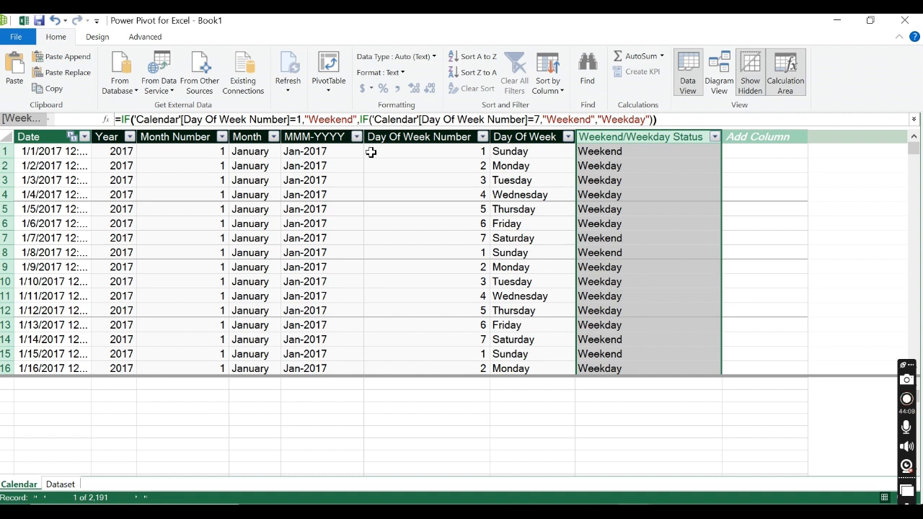
Step: Check whether the Calendar table is marked as a date table
{"action": "left_click", "coordinate": [98, 38]}
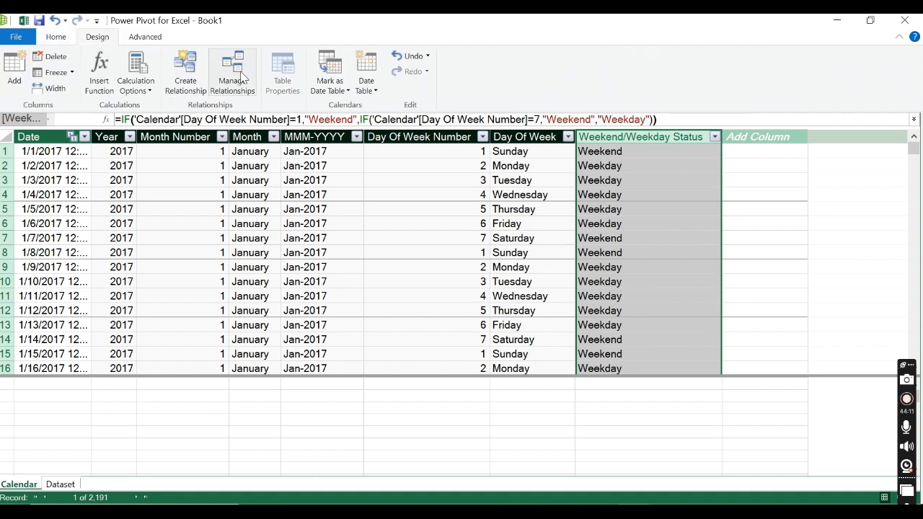
{"action": "left_click", "coordinate": [329, 85]}
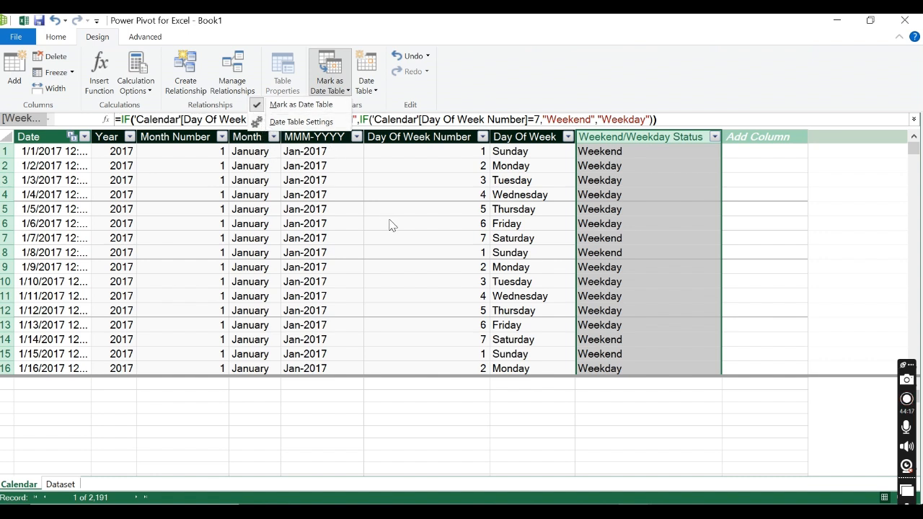
{"action": "left_click", "coordinate": [52, 39]}
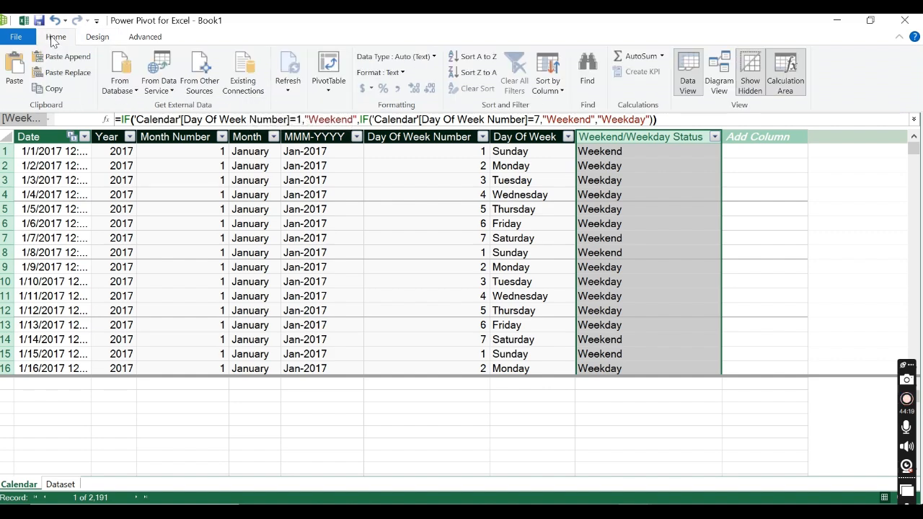
Step: Examine the Dataset table's columns, particularly total_incoming_calls, and its empty calculation area alongside the Calendar table
{"action": "left_click", "coordinate": [58, 485]}
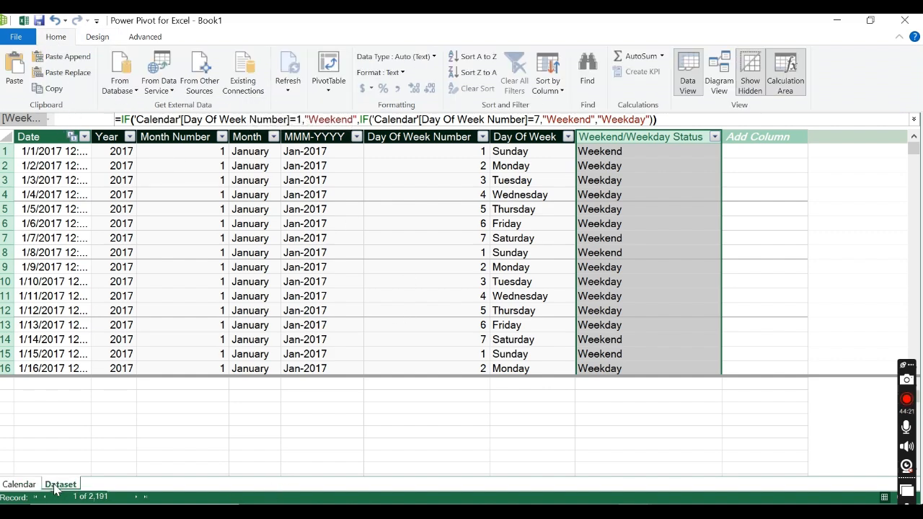
{"action": "left_click", "coordinate": [163, 224]}
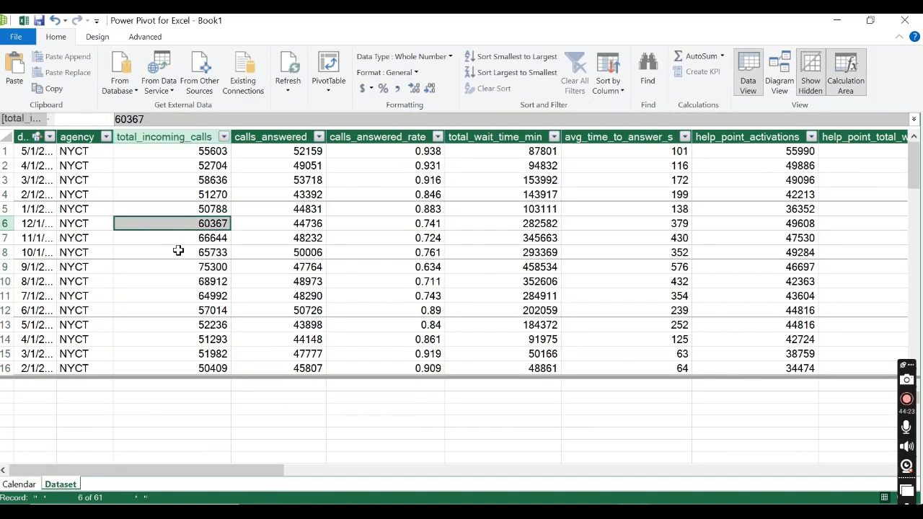
{"action": "left_click_drag", "start_coordinate": [914, 176], "coordinate": [919, 141]}
{"action": "left_click", "coordinate": [195, 144]}
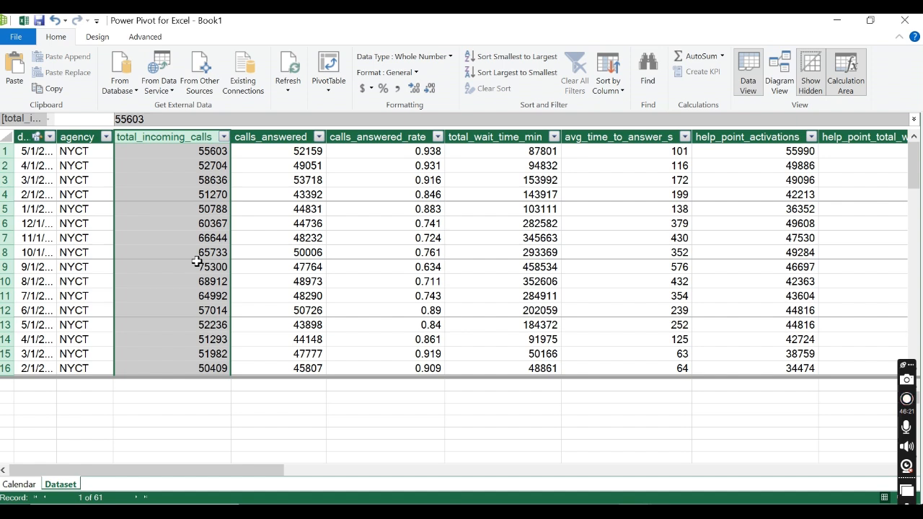
{"action": "left_click", "coordinate": [43, 403]}
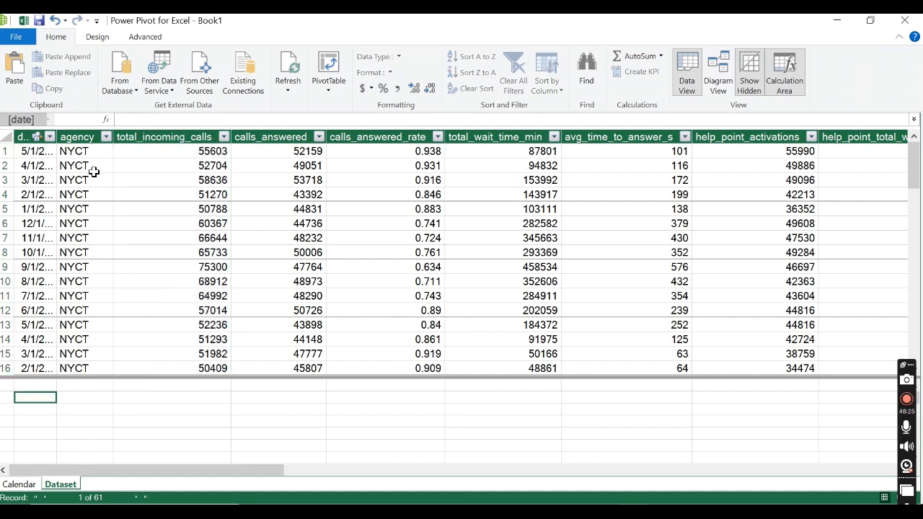
{"action": "left_click_drag", "start_coordinate": [57, 135], "coordinate": [82, 137]}
{"action": "left_click", "coordinate": [19, 484]}
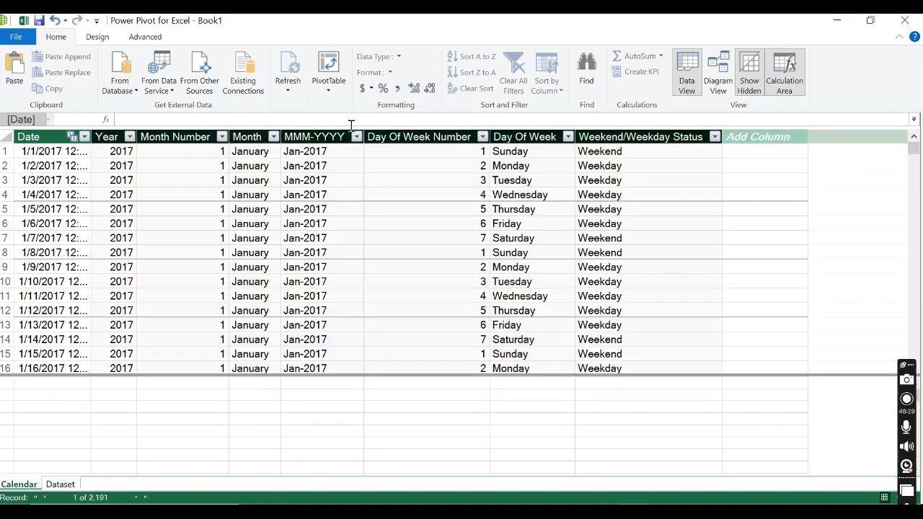
{"action": "left_click", "coordinate": [60, 484]}
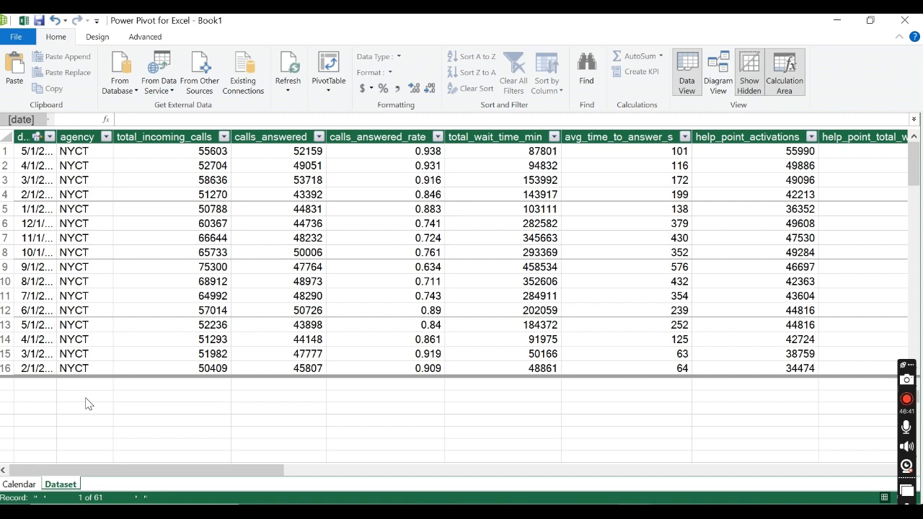
Step: Try showing the implicit measures for the Dataset table
{"action": "left_click", "coordinate": [103, 39]}
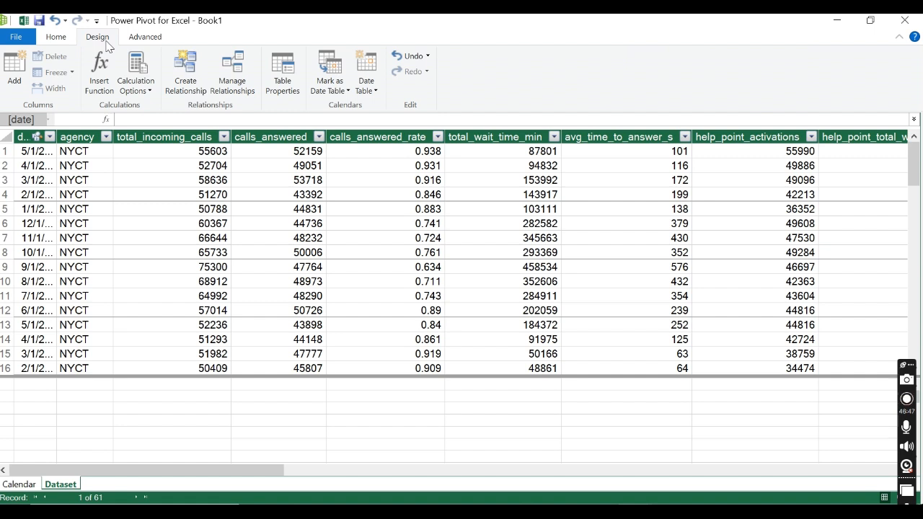
{"action": "left_click", "coordinate": [144, 37]}
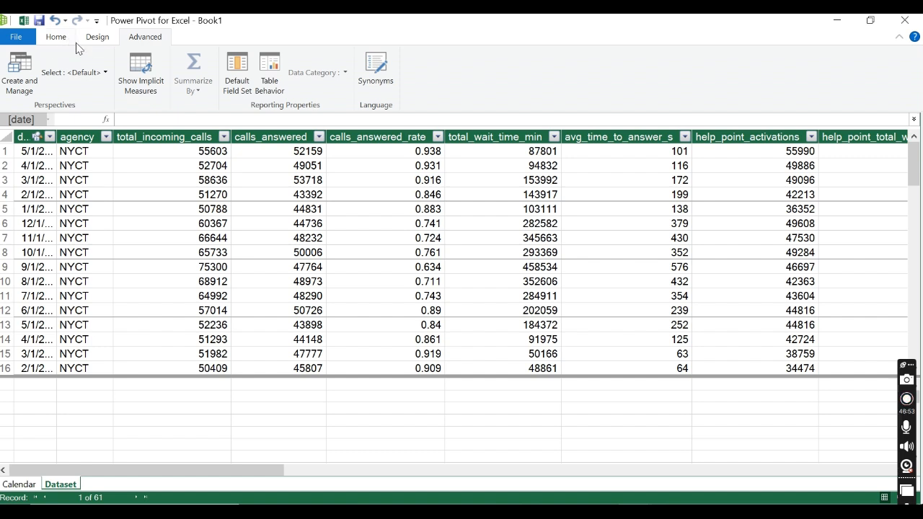
{"action": "left_click", "coordinate": [155, 80]}
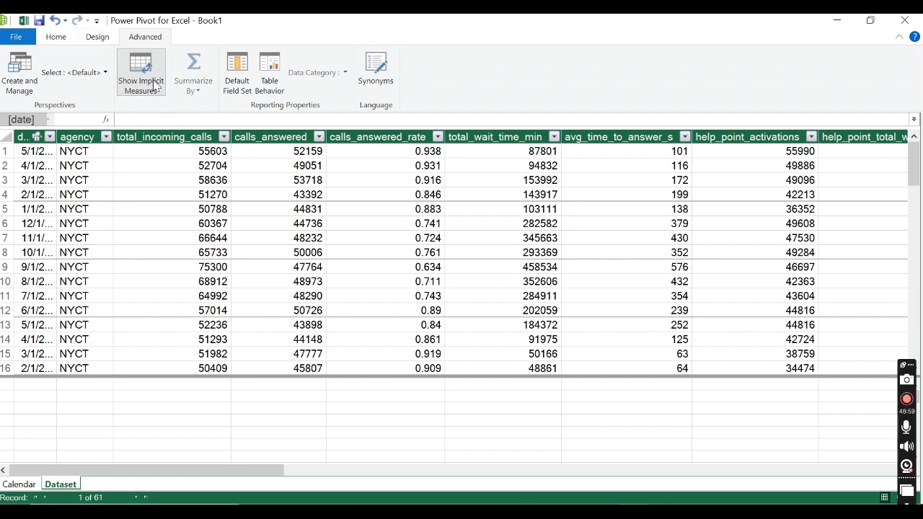
{"action": "left_click", "coordinate": [142, 76]}
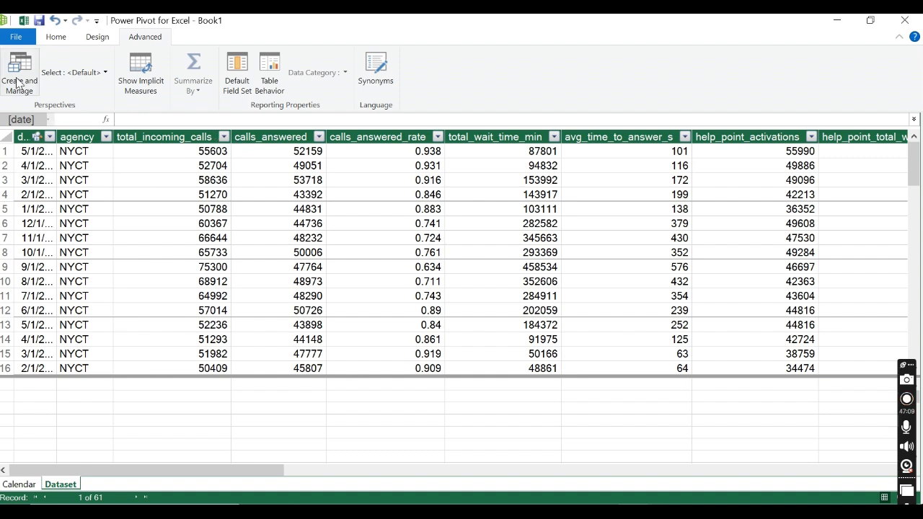
{"action": "left_click", "coordinate": [58, 39]}
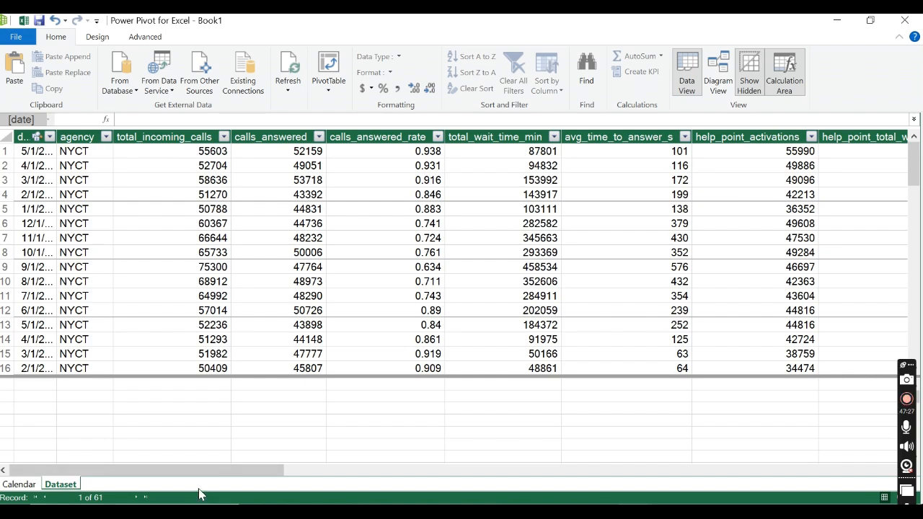
{"action": "left_click_drag", "start_coordinate": [204, 472], "coordinate": [108, 499]}
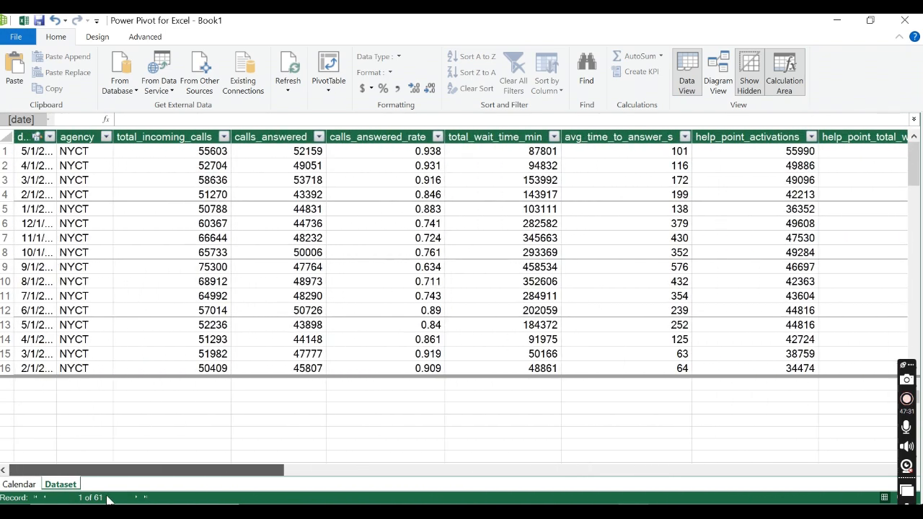
Step: Hide the Dataset table's date field from client tools in the diagram view, and return to the data view
{"action": "left_click", "coordinate": [714, 80]}
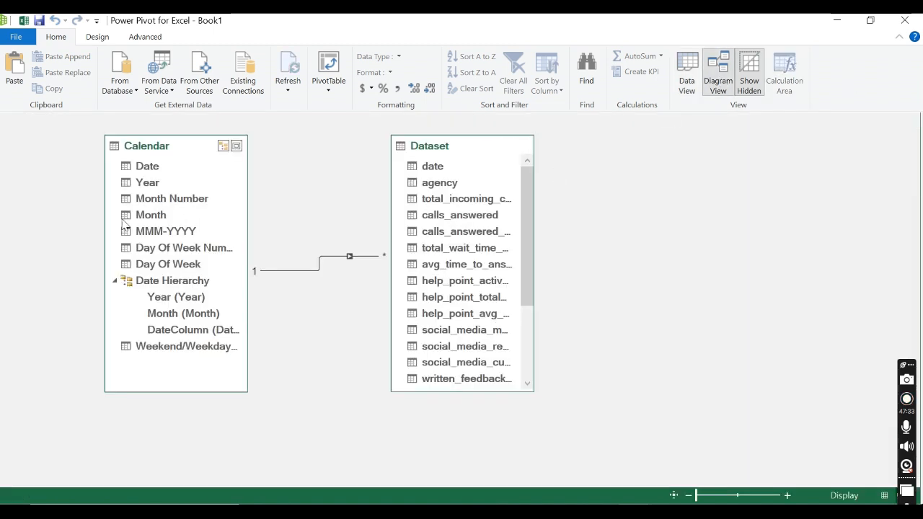
{"action": "right_click", "coordinate": [145, 166]}
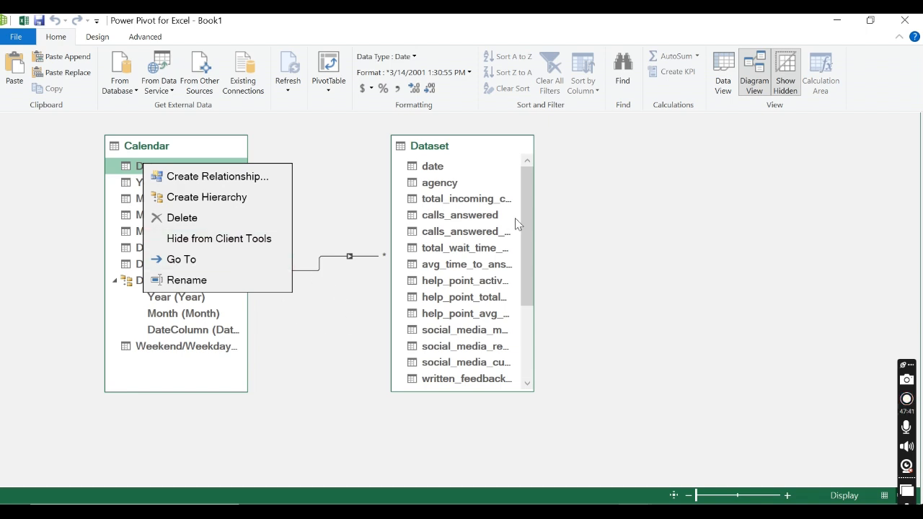
{"action": "left_click", "coordinate": [329, 180]}
{"action": "left_click", "coordinate": [439, 167]}
{"action": "right_click", "coordinate": [441, 170]}
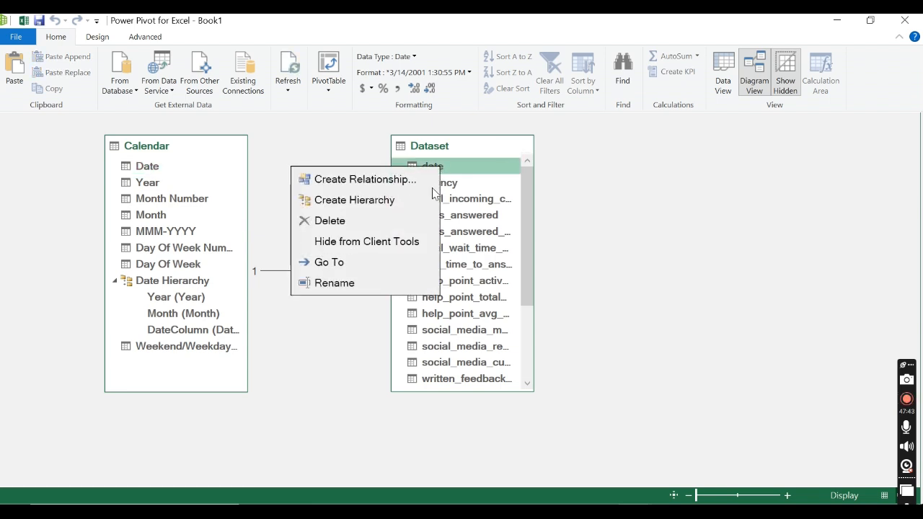
{"action": "left_click", "coordinate": [383, 242]}
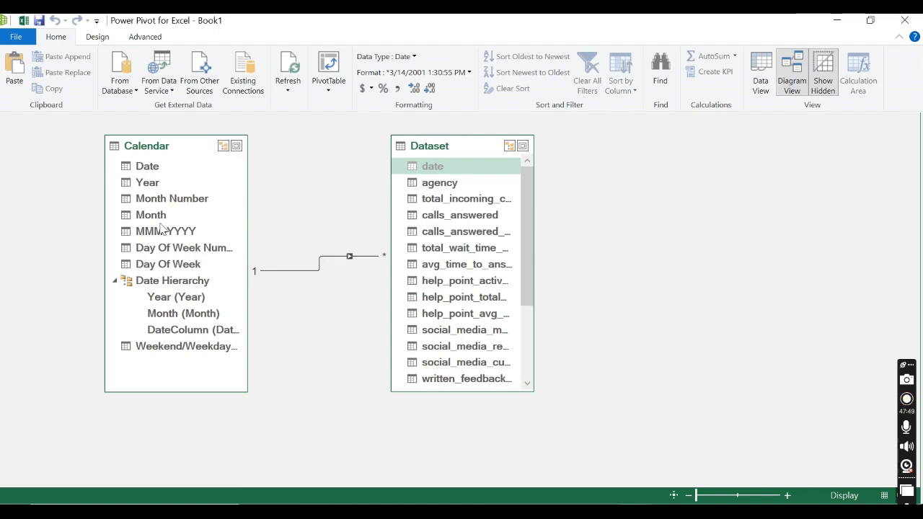
{"action": "left_click", "coordinate": [754, 77]}
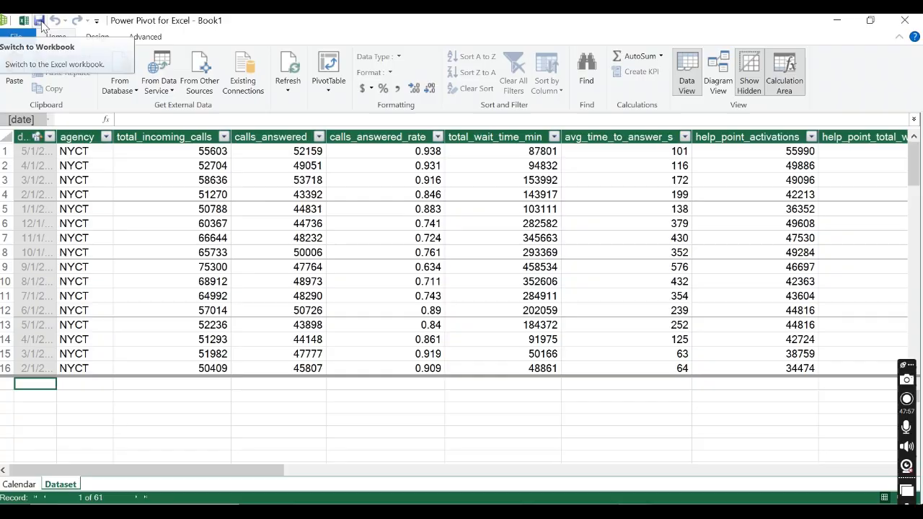
Step: Switch to the Excel workbook and start saving it under a new name in the Desktop's "Microsoft Excel Master" folder
{"action": "left_click", "coordinate": [25, 21]}
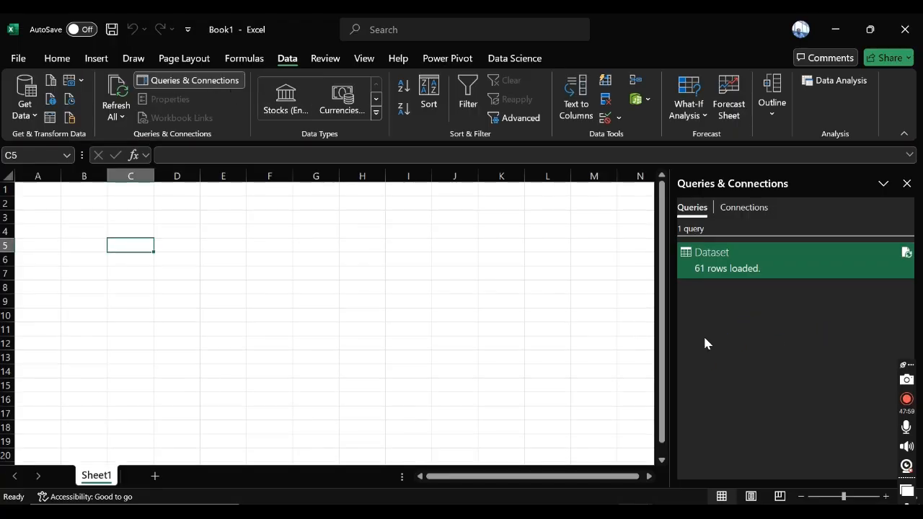
{"action": "key", "text": "F12"}
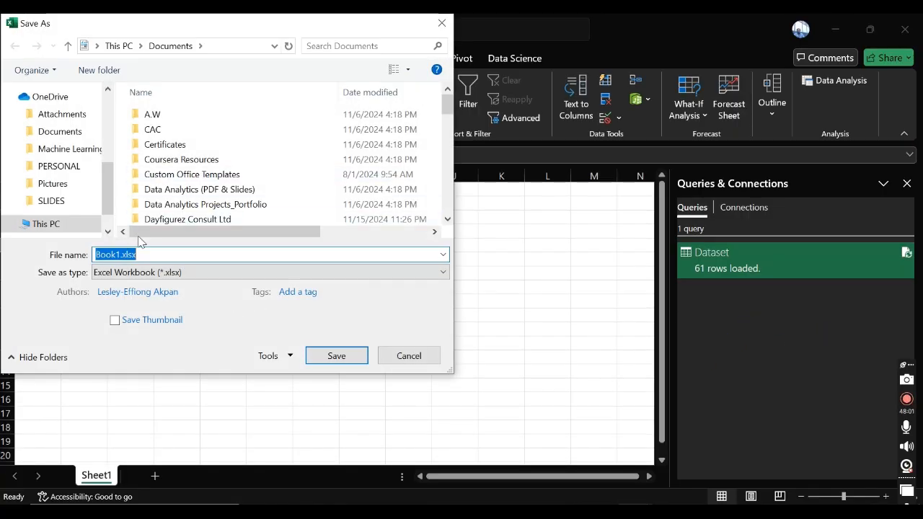
{"action": "scroll", "coordinate": [112, 111], "scroll_direction": "up", "scroll_amount": 5}
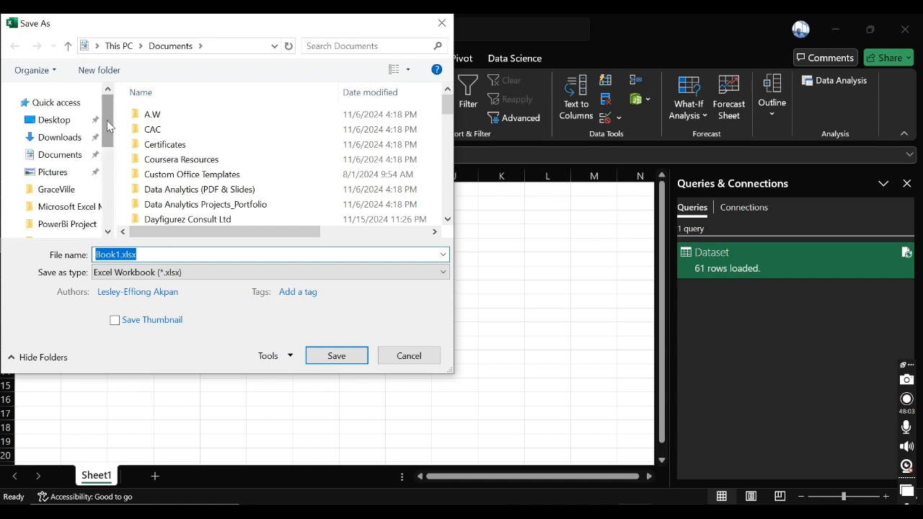
{"action": "left_click", "coordinate": [59, 127]}
{"action": "scroll", "coordinate": [221, 181], "scroll_direction": "down", "scroll_amount": 4}
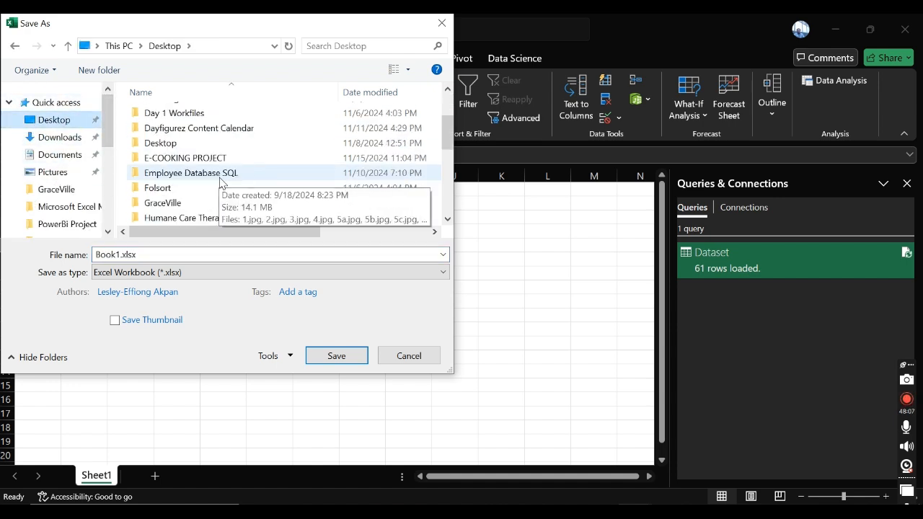
{"action": "double_click", "coordinate": [214, 173]}
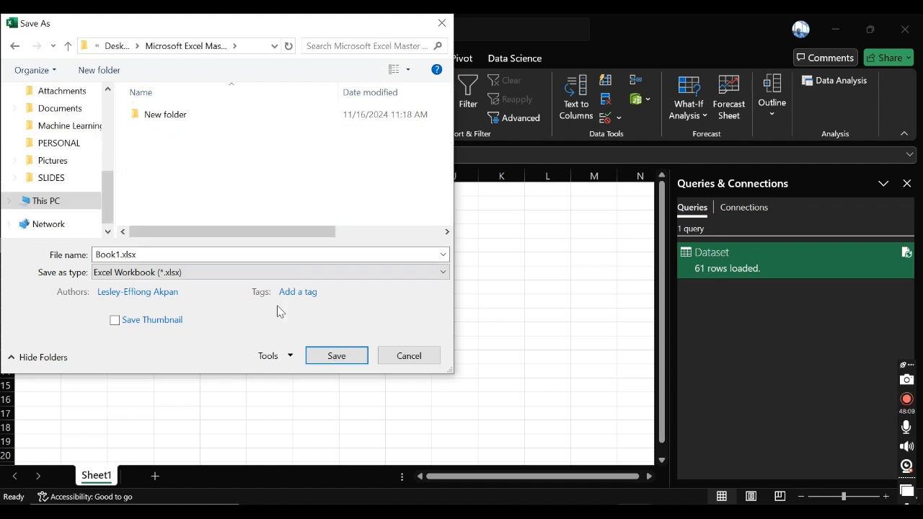
Step: Save the workbook as MTA_NYCT_Customer_Engagement_Statistics__2017-2022 in the Microsoft Excel Master folder
{"action": "double_click", "coordinate": [185, 257]}
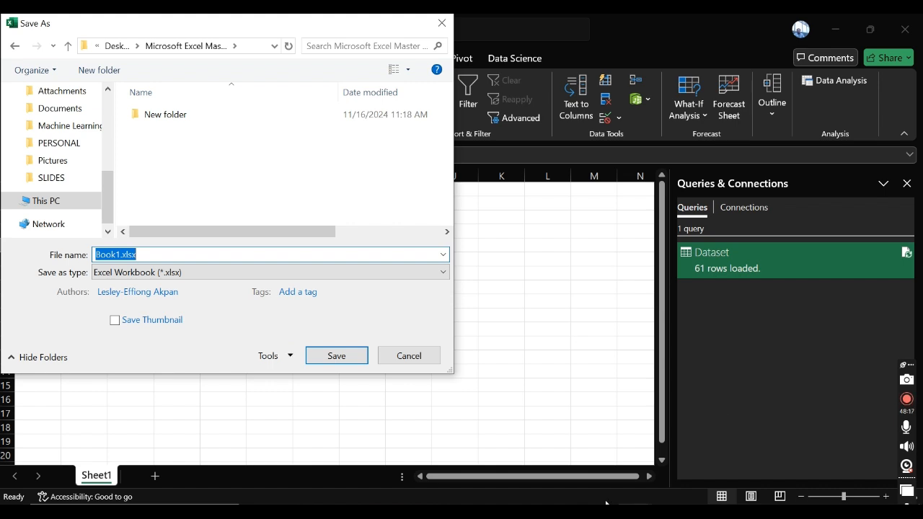
{"action": "mouse_move", "coordinate": [606, 503]}
{"action": "mouse_move", "coordinate": [635, 463]}
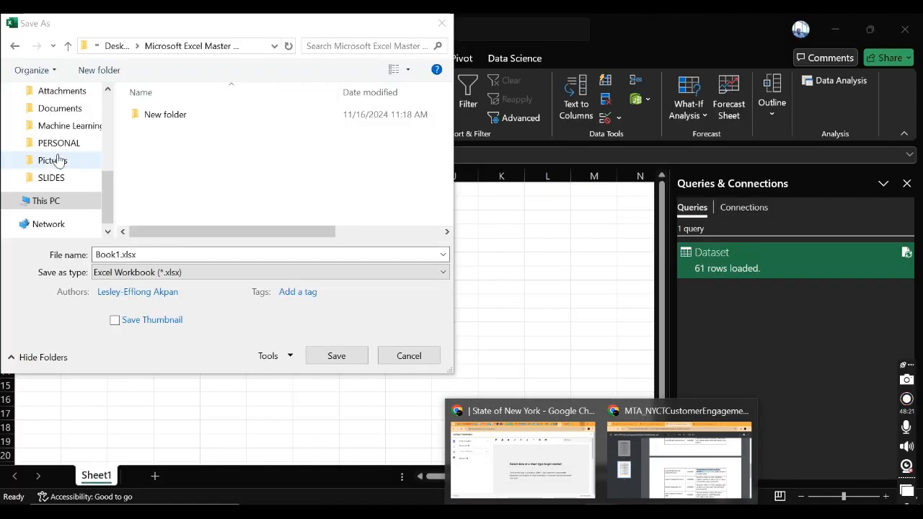
{"action": "left_click", "coordinate": [157, 252]}
{"action": "left_click_drag", "start_coordinate": [158, 252], "coordinate": [94, 258]}
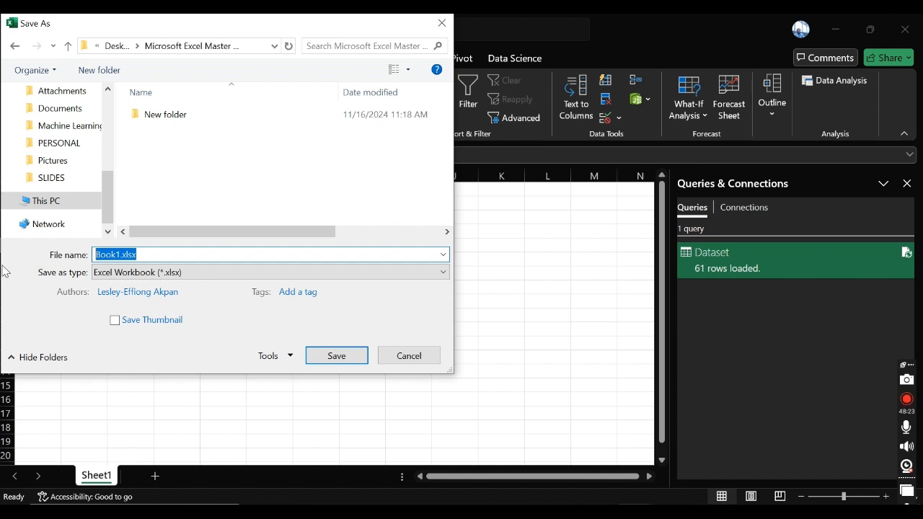
{"action": "type", "text": "MTA"}
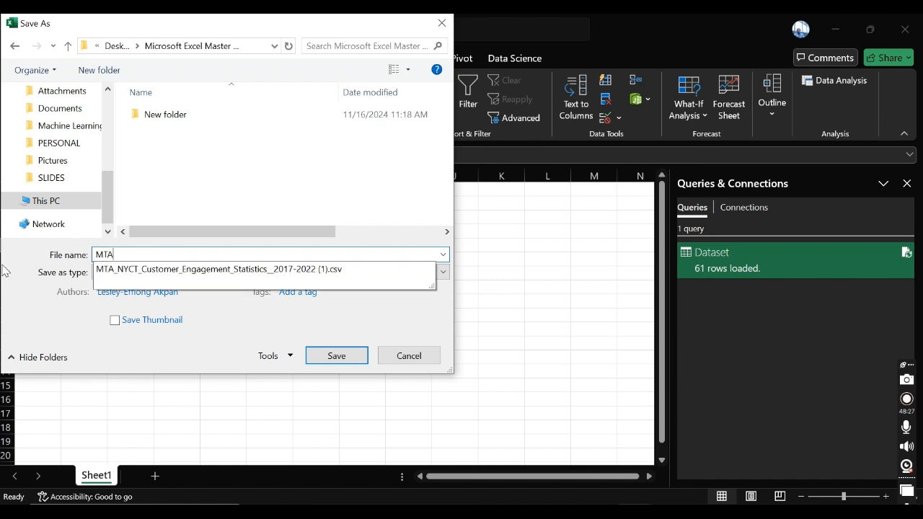
{"action": "key", "text": "Down"}
{"action": "key", "text": "BackSpace"}
{"action": "key", "text": "BackSpace"}
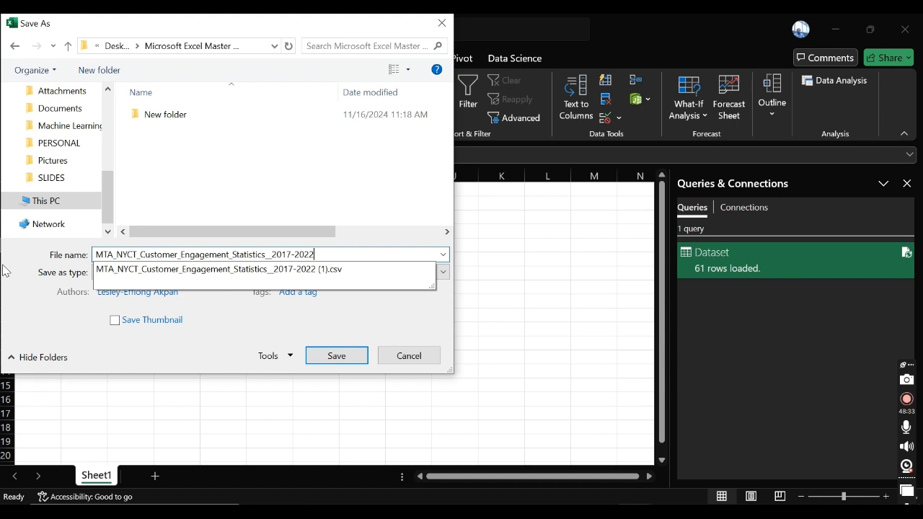
{"action": "left_click", "coordinate": [331, 202]}
{"action": "left_click", "coordinate": [335, 360]}
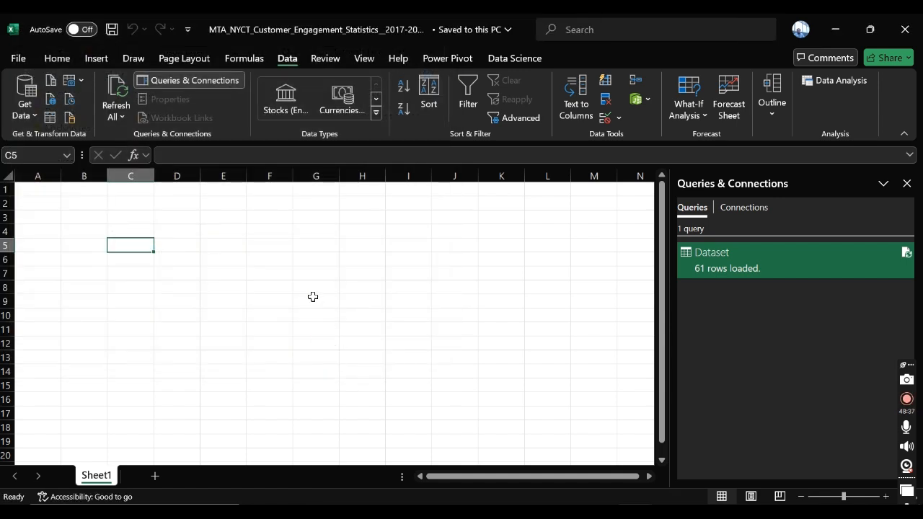
{"action": "left_click", "coordinate": [374, 289]}
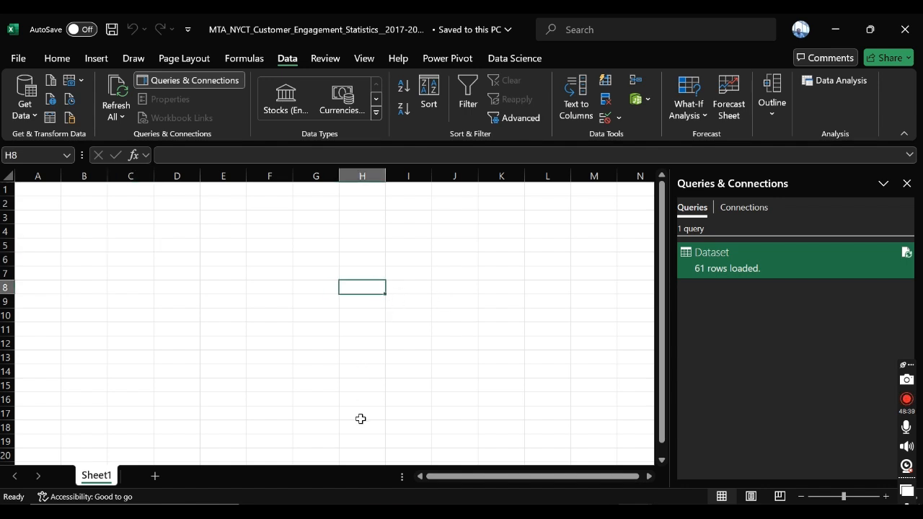
{"action": "left_click", "coordinate": [195, 242]}
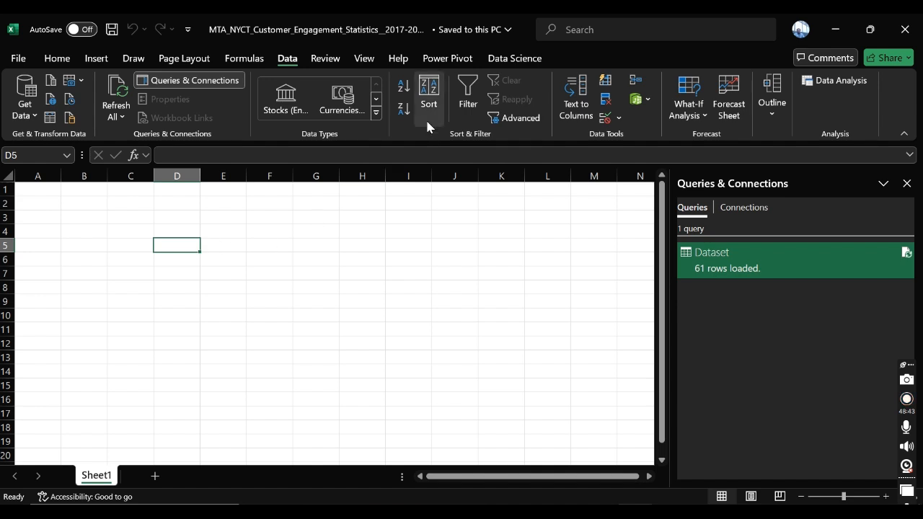
{"action": "left_click", "coordinate": [438, 63]}
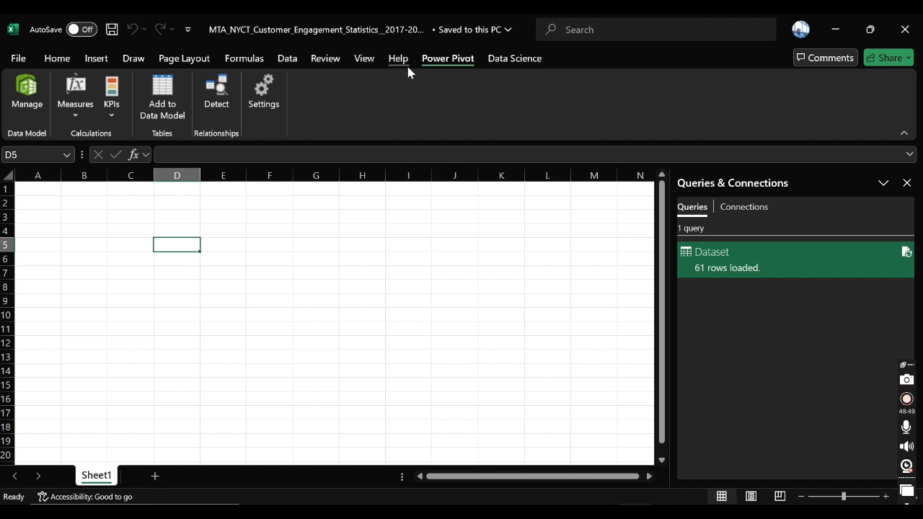
{"action": "left_click", "coordinate": [83, 114]}
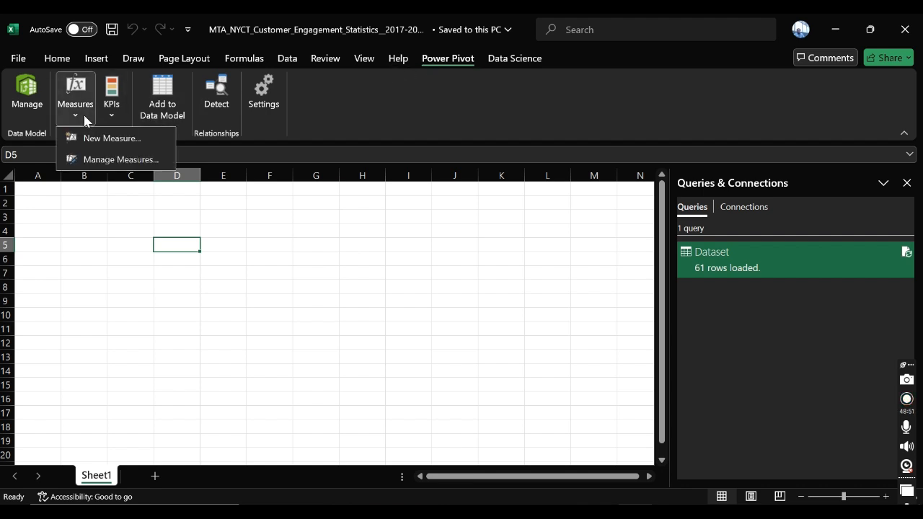
{"action": "left_click", "coordinate": [465, 100]}
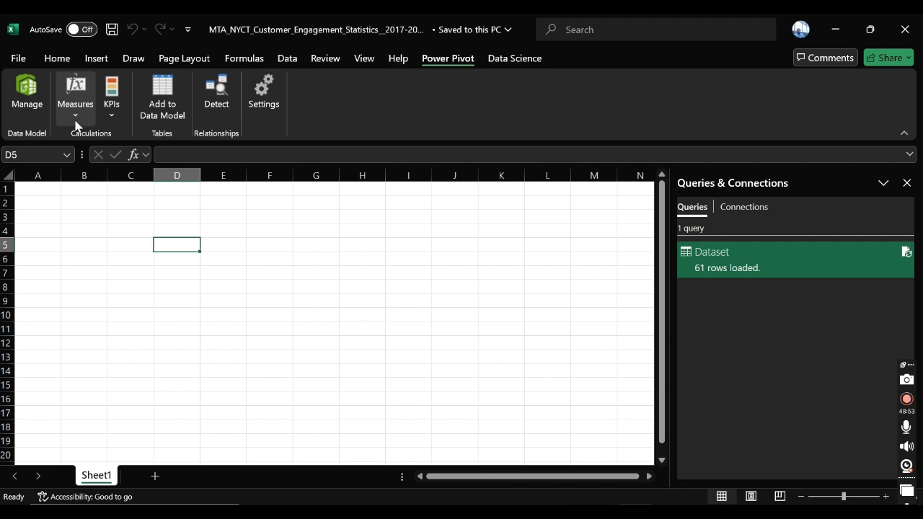
{"action": "left_click", "coordinate": [287, 60]}
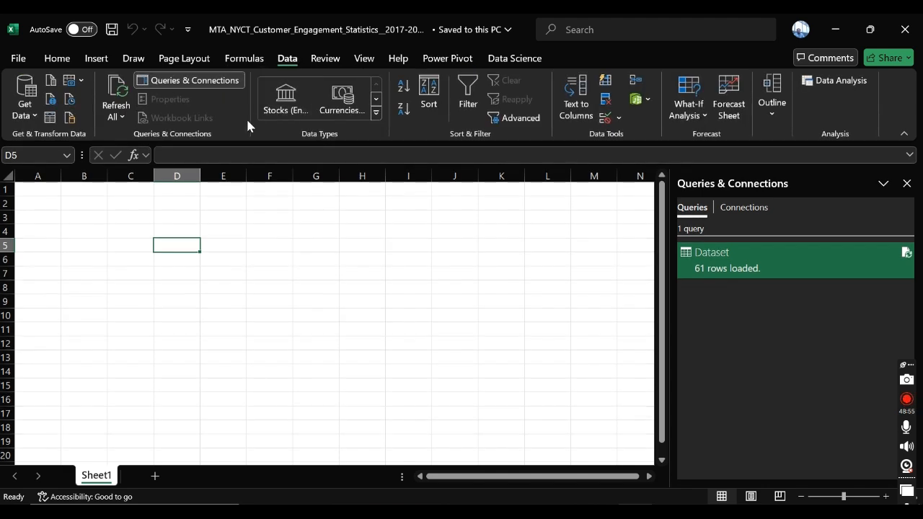
{"action": "left_click", "coordinate": [81, 82]}
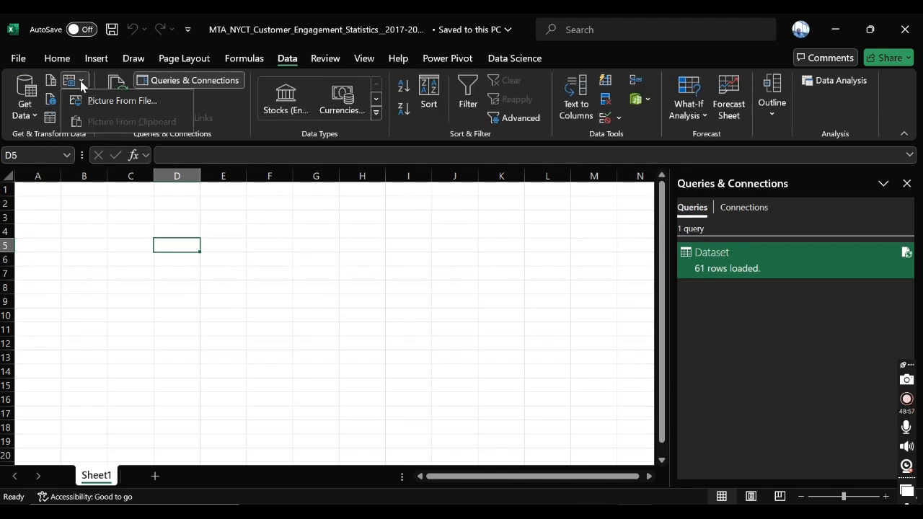
{"action": "left_click", "coordinate": [86, 229]}
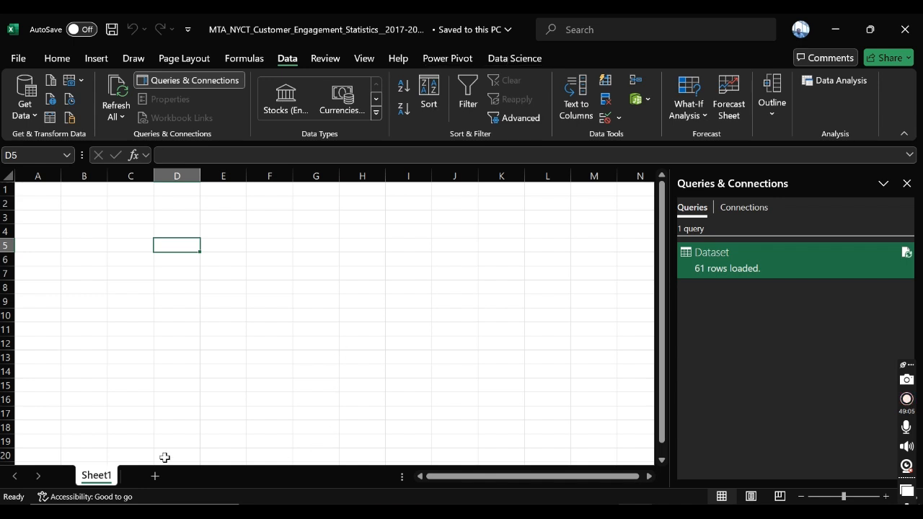
Step: Return to the Power Pivot data model and check which table commands are available for the Dataset table
{"action": "left_click", "coordinate": [458, 62]}
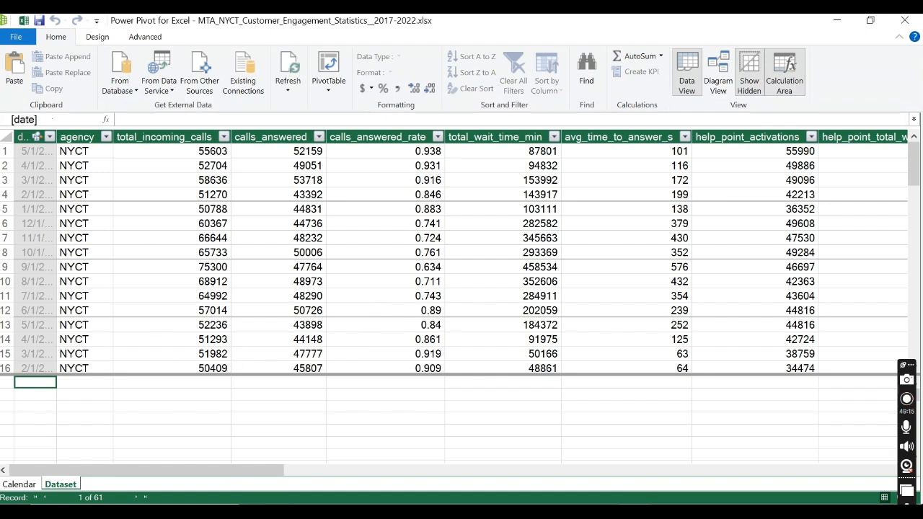
{"action": "right_click", "coordinate": [78, 485]}
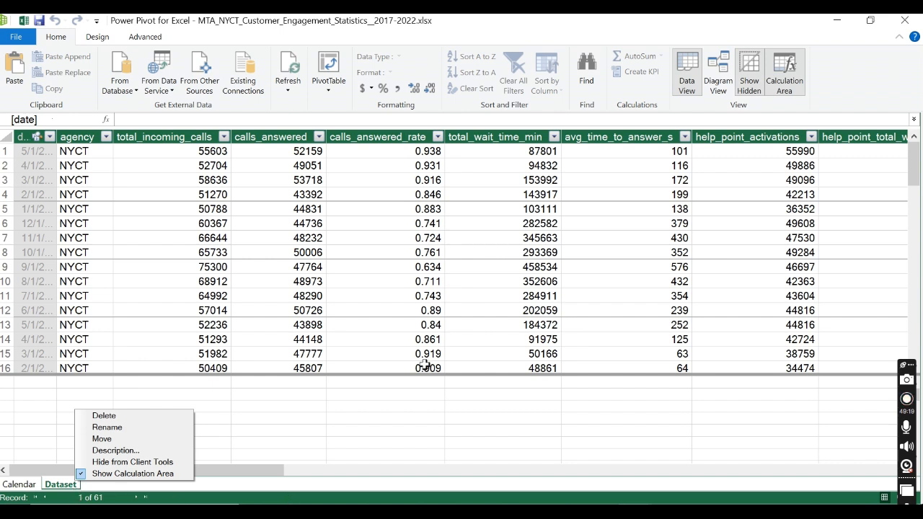
{"action": "left_click", "coordinate": [425, 394]}
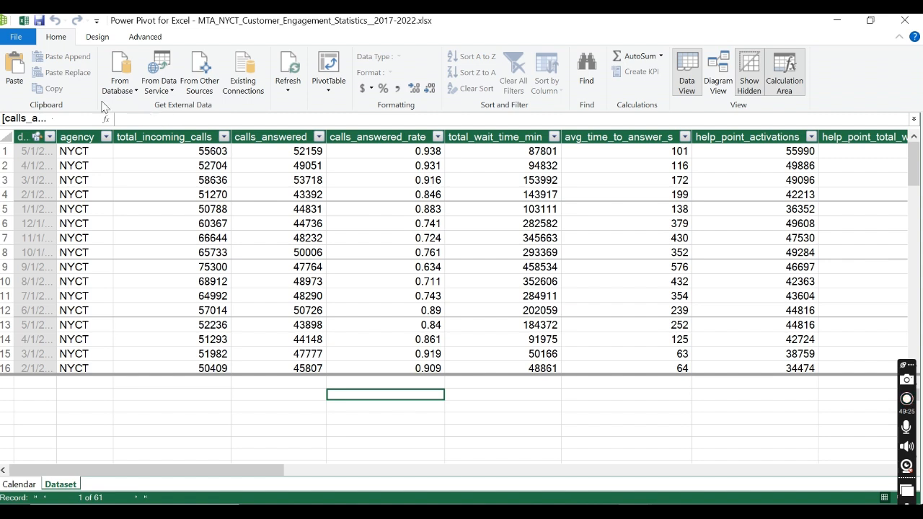
{"action": "left_click", "coordinate": [97, 40]}
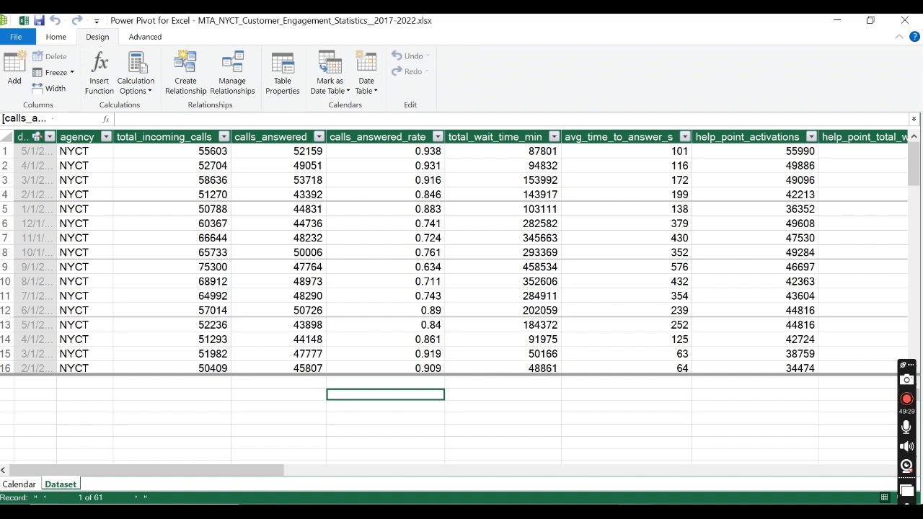
{"action": "left_click", "coordinate": [19, 70]}
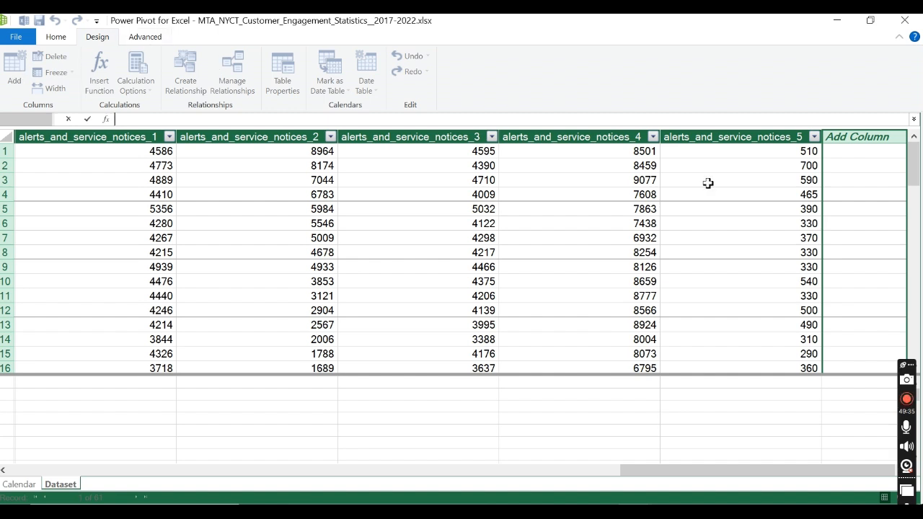
{"action": "key", "text": "Escape"}
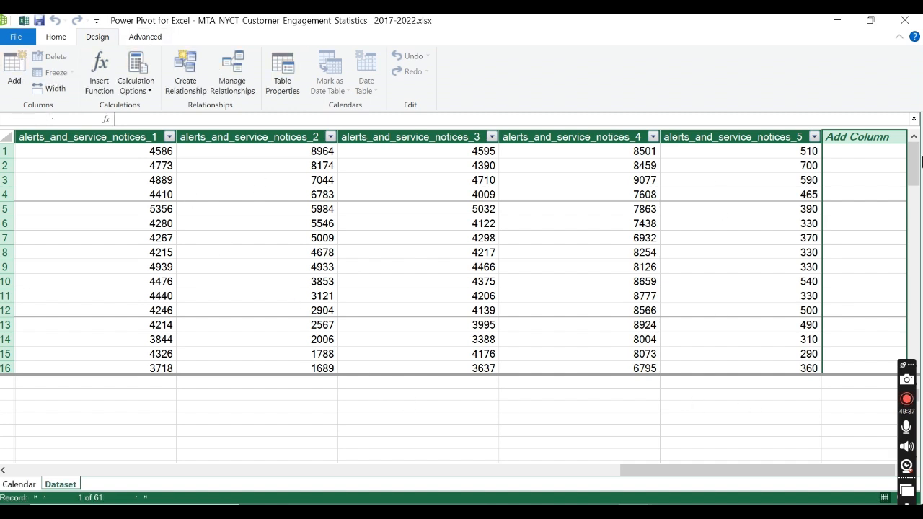
Step: Try to open the table properties of the Dataset table in Power Pivot
{"action": "left_click", "coordinate": [356, 470]}
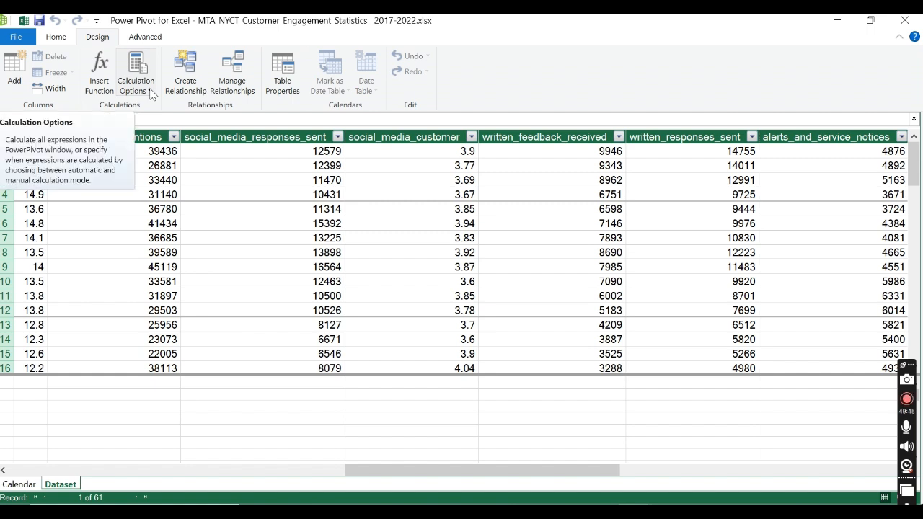
{"action": "left_click", "coordinate": [284, 76]}
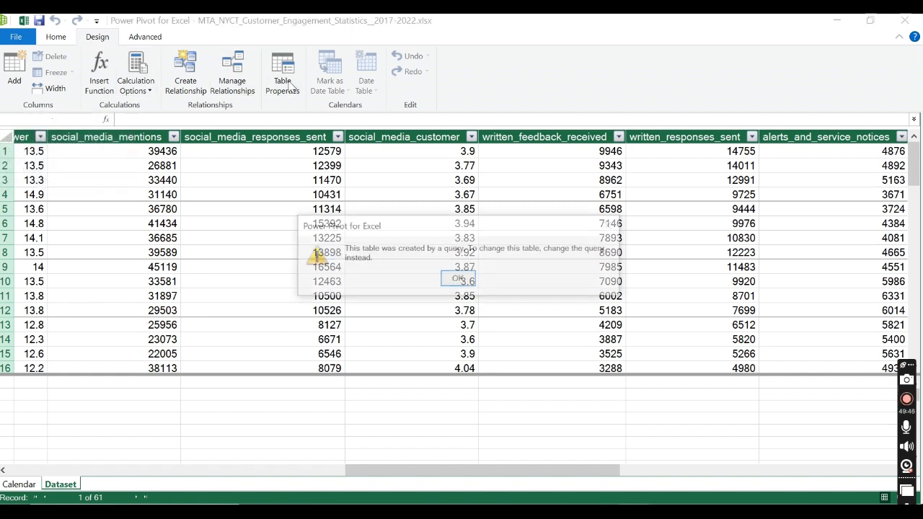
{"action": "left_click", "coordinate": [458, 279]}
Step: Check the Dataset table's advanced options and first columns, and close the Power Pivot window to return to the workbook
{"action": "left_click", "coordinate": [144, 37]}
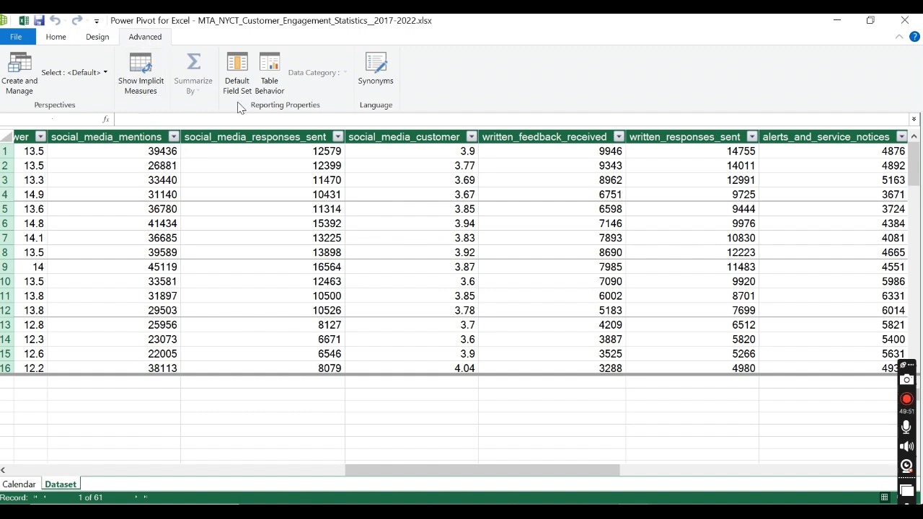
{"action": "left_click", "coordinate": [57, 40]}
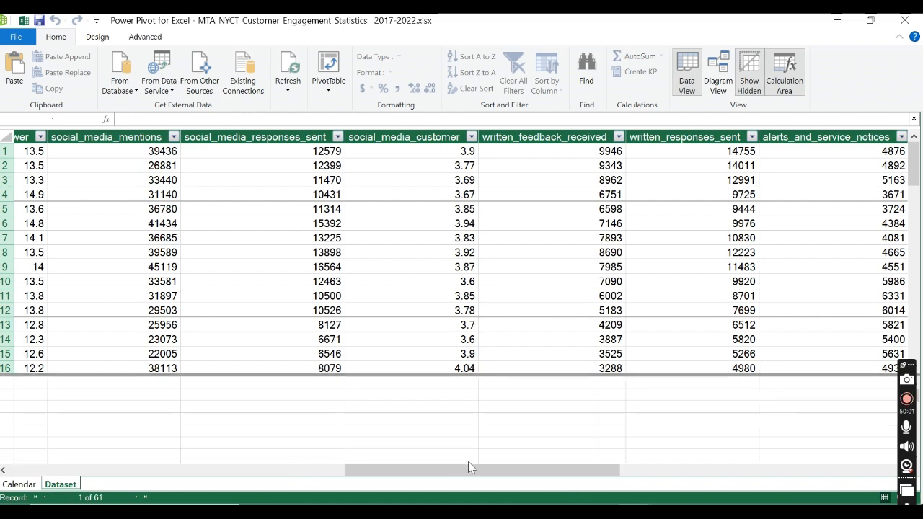
{"action": "left_click_drag", "start_coordinate": [469, 468], "coordinate": [56, 476]}
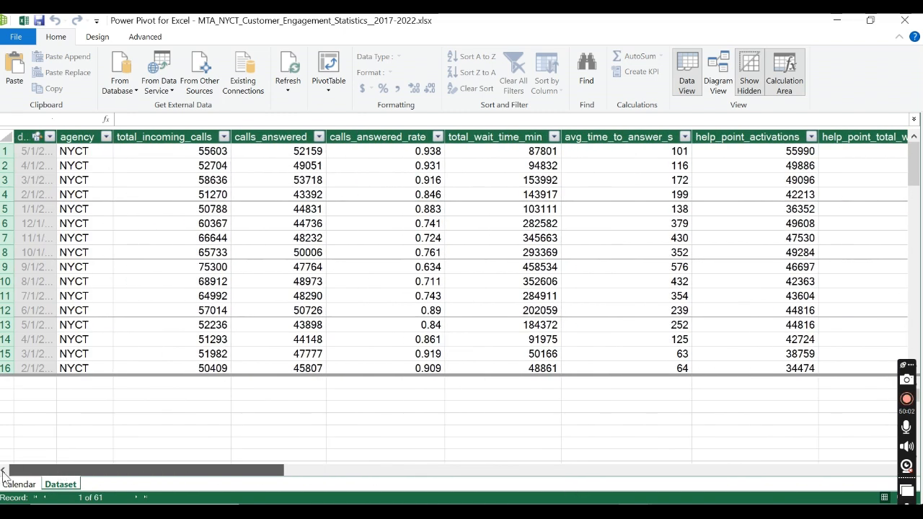
{"action": "left_click", "coordinate": [64, 402]}
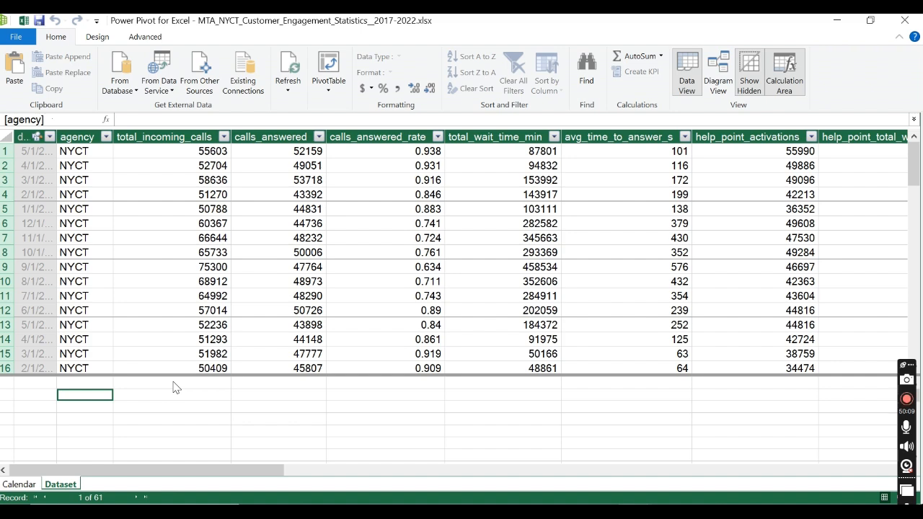
{"action": "left_click", "coordinate": [911, 25]}
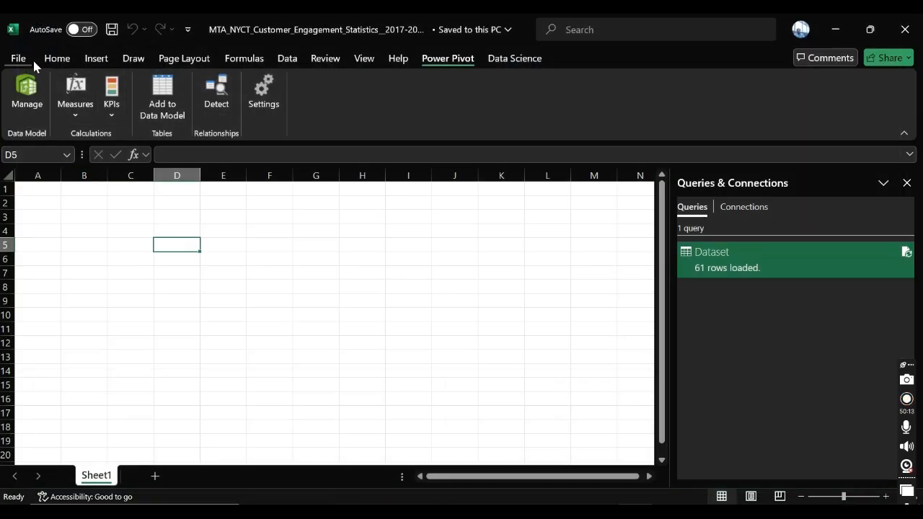
Step: Open the Dataset query for editing in the Power Query Editor
{"action": "left_click", "coordinate": [60, 59]}
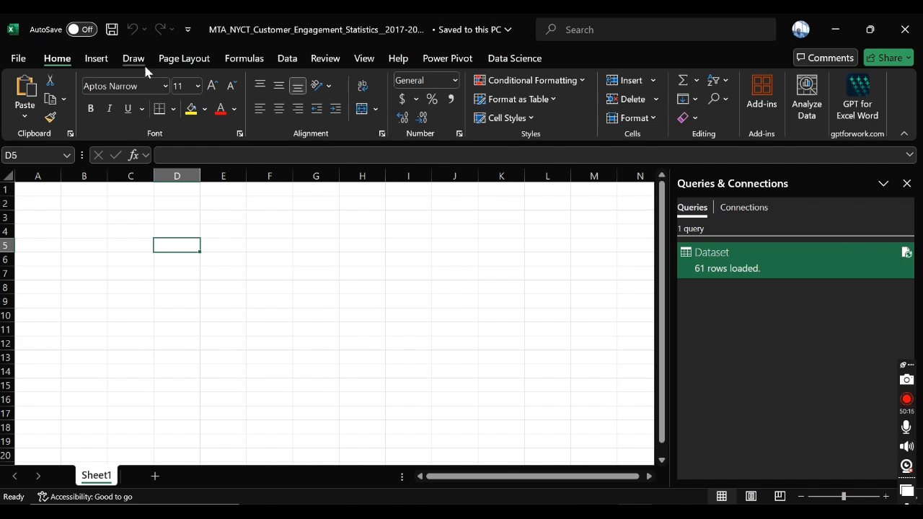
{"action": "left_click", "coordinate": [285, 59]}
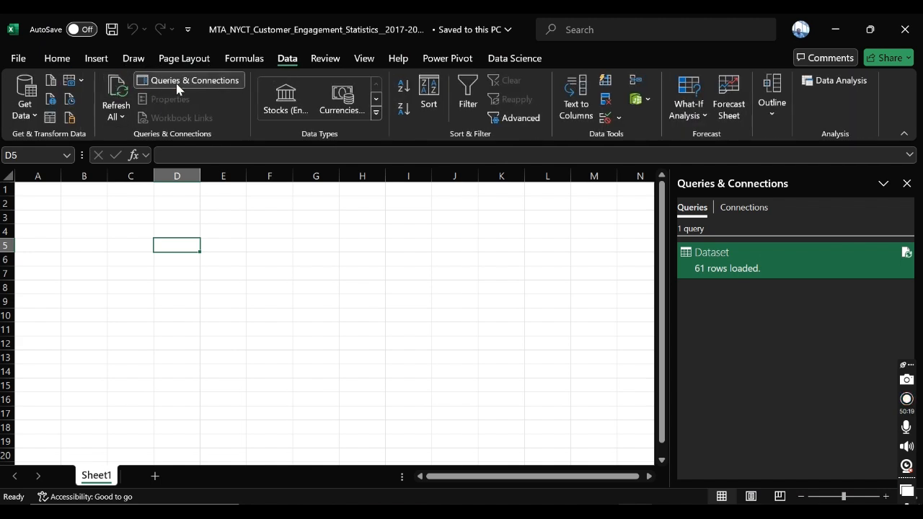
{"action": "mouse_move", "coordinate": [869, 263]}
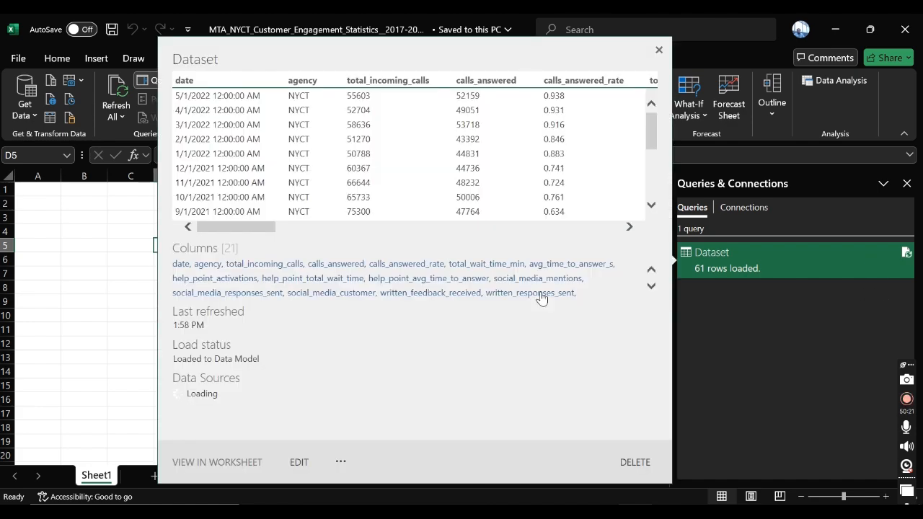
{"action": "left_click", "coordinate": [300, 463]}
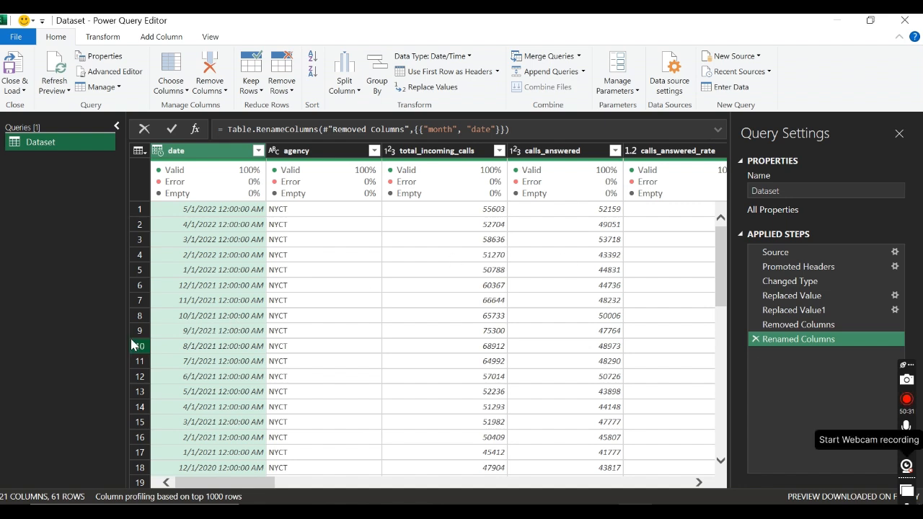
{"action": "left_click", "coordinate": [117, 91]}
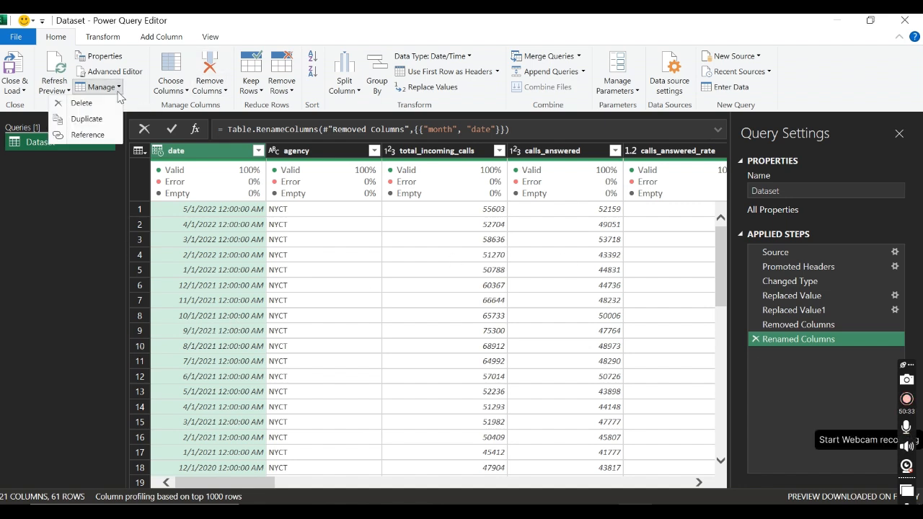
{"action": "left_click", "coordinate": [120, 91]}
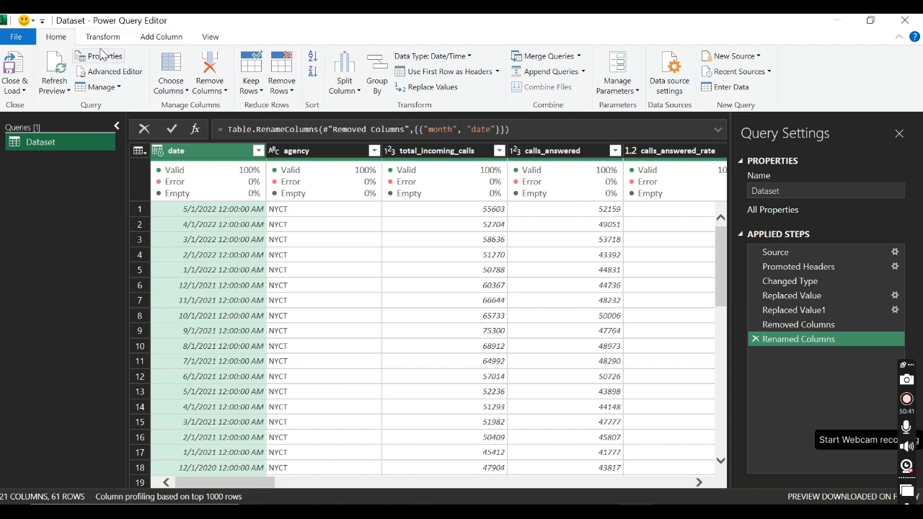
{"action": "left_click", "coordinate": [102, 38]}
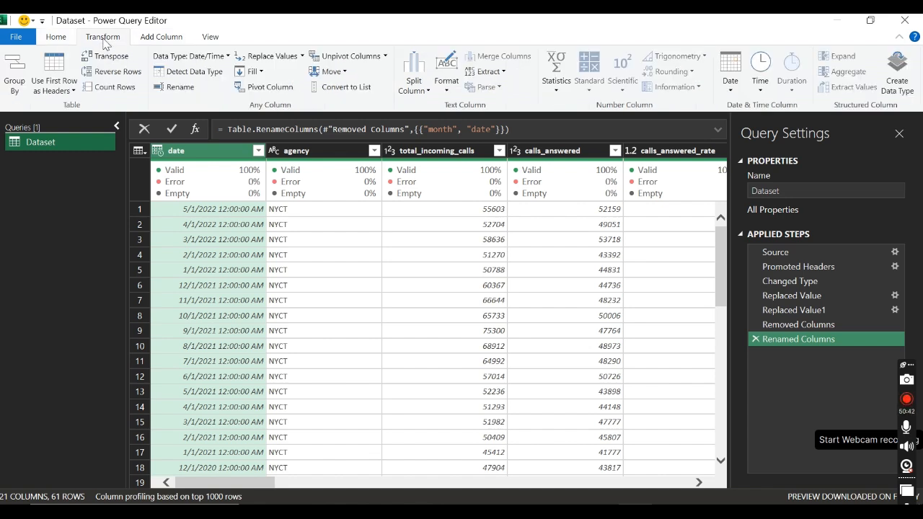
{"action": "left_click", "coordinate": [153, 37]}
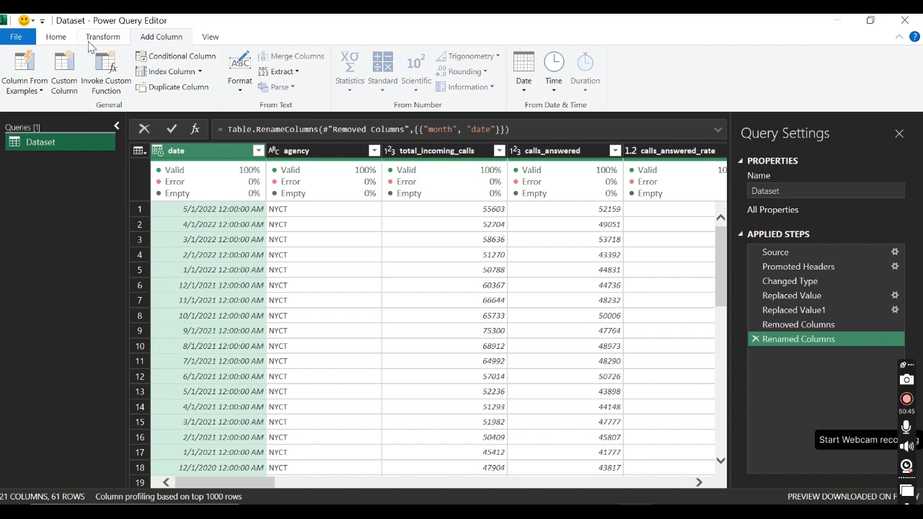
Step: Review the Dataset query's properties and its M code in the Advanced Editor, leaving both without making changes
{"action": "left_click", "coordinate": [65, 38]}
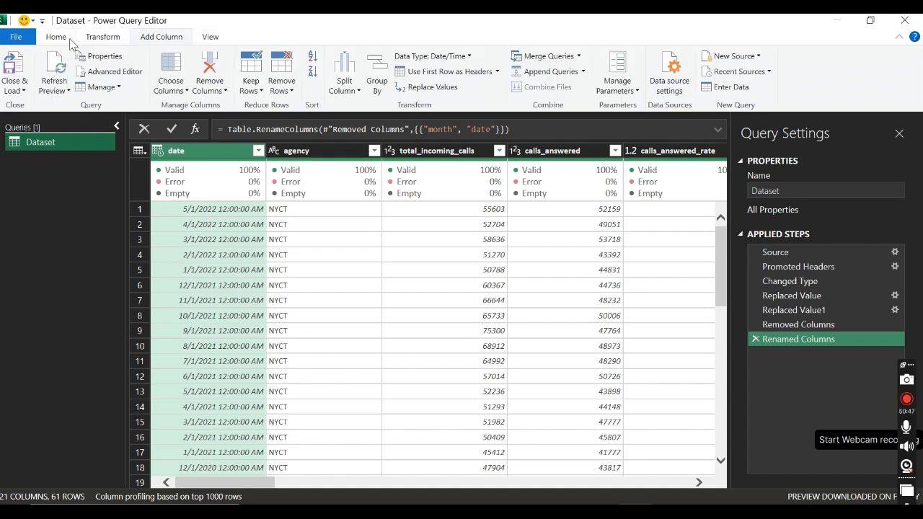
{"action": "left_click", "coordinate": [106, 60]}
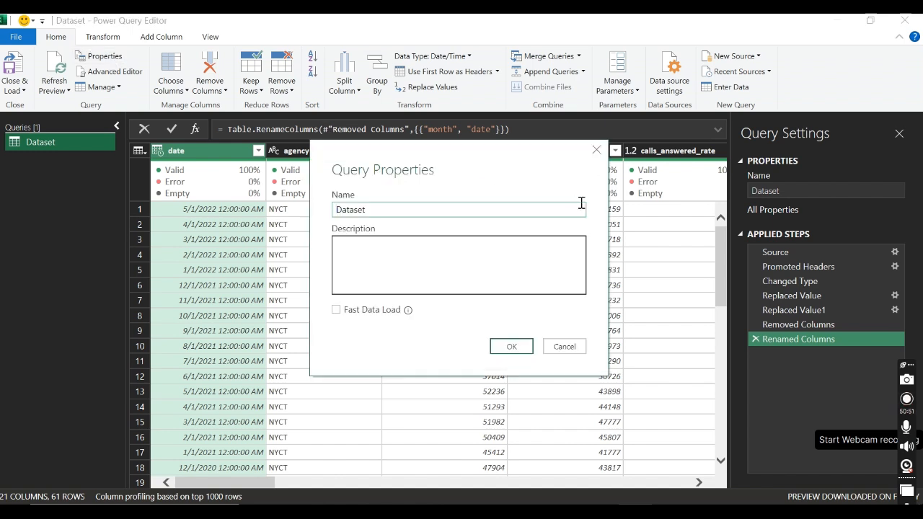
{"action": "left_click", "coordinate": [594, 154]}
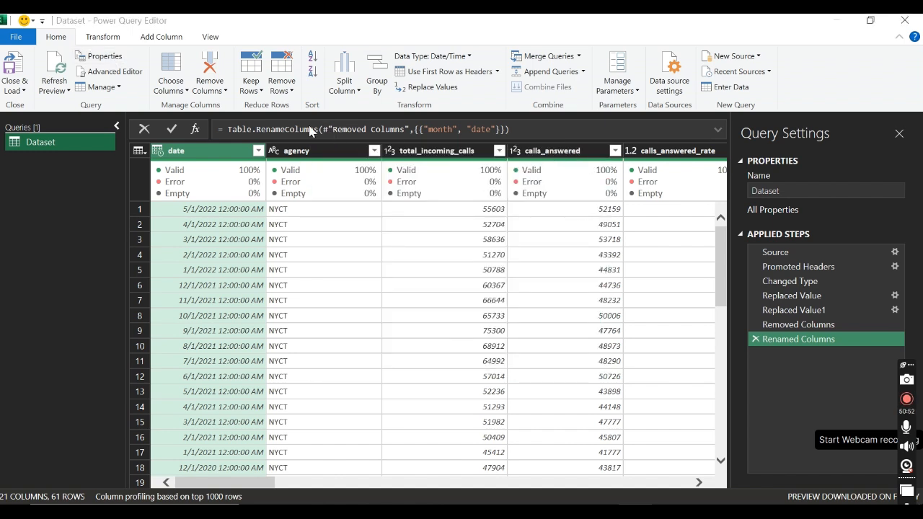
{"action": "left_click", "coordinate": [107, 87]}
{"action": "left_click", "coordinate": [115, 71]}
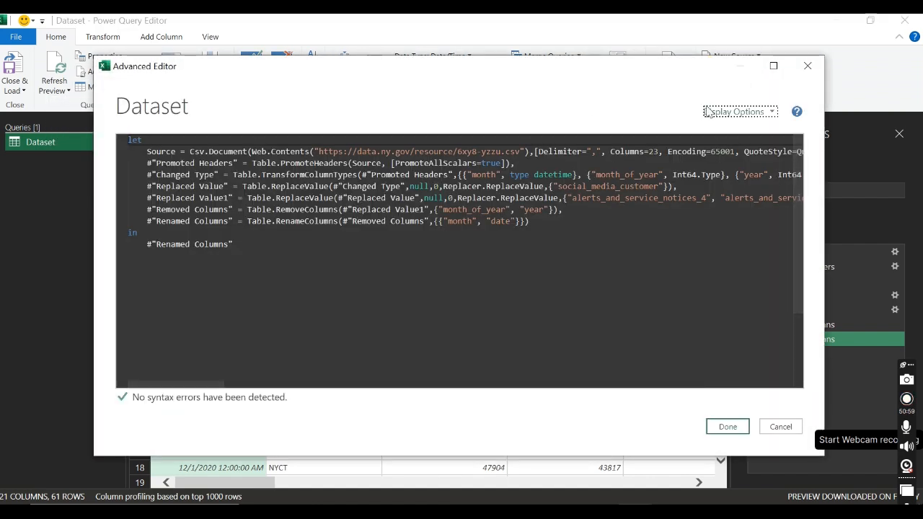
{"action": "left_click", "coordinate": [807, 66]}
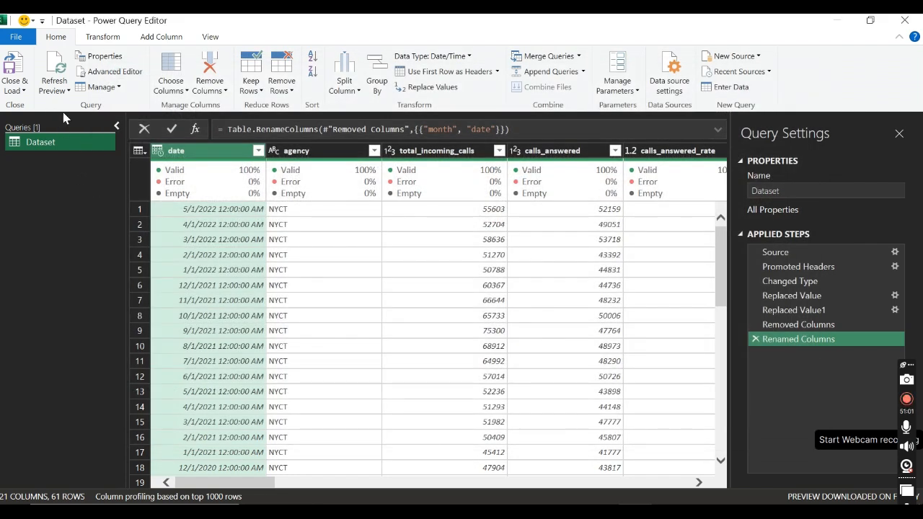
{"action": "left_click", "coordinate": [103, 37]}
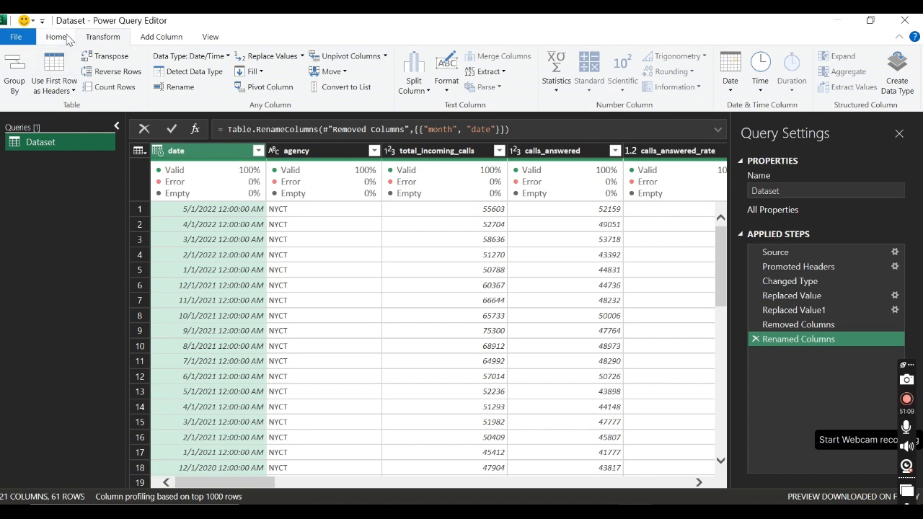
{"action": "left_click", "coordinate": [67, 40]}
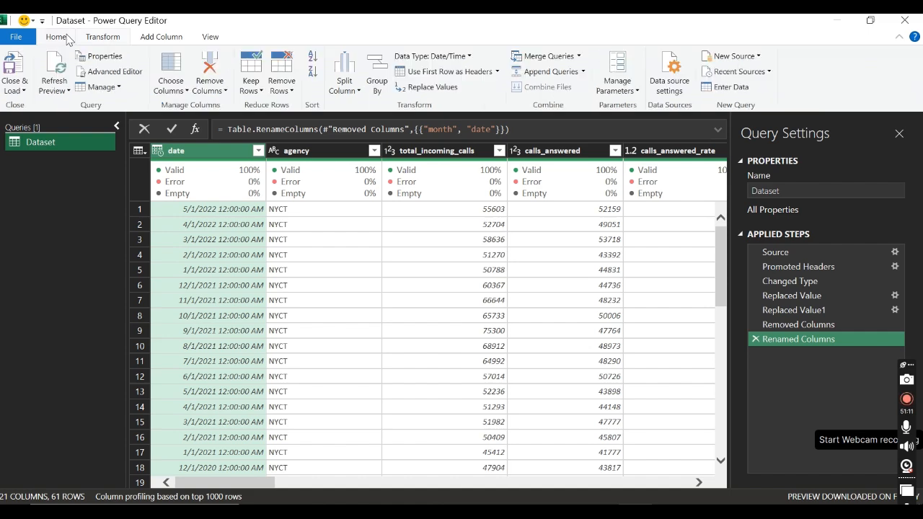
{"action": "left_click", "coordinate": [105, 37]}
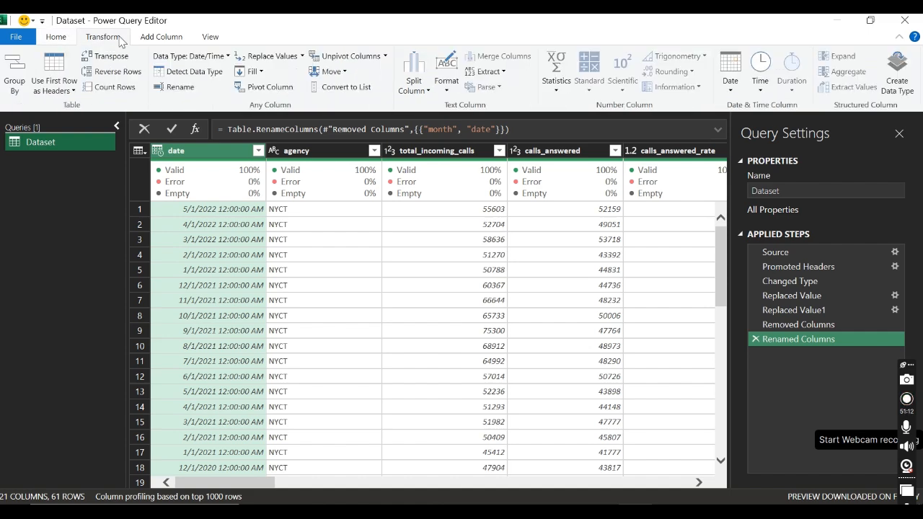
{"action": "left_click", "coordinate": [54, 37]}
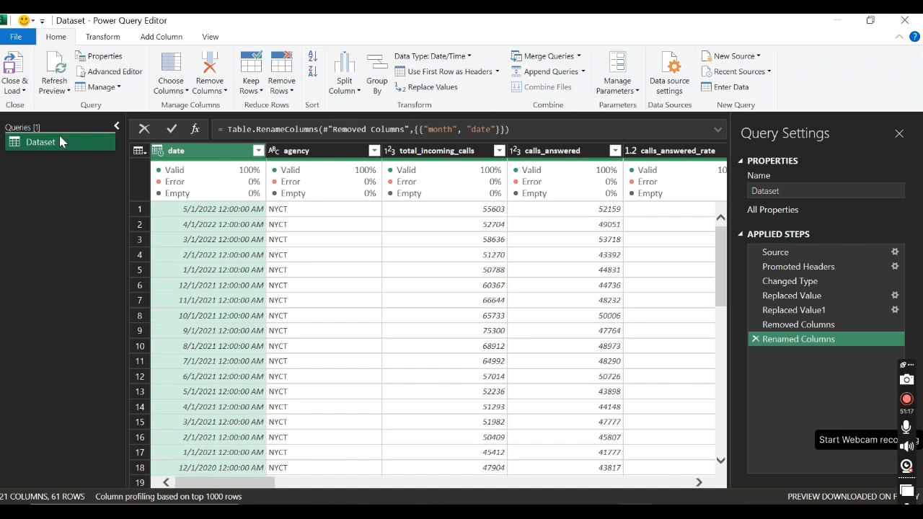
{"action": "mouse_move", "coordinate": [318, 194]}
{"action": "left_click", "coordinate": [119, 87]}
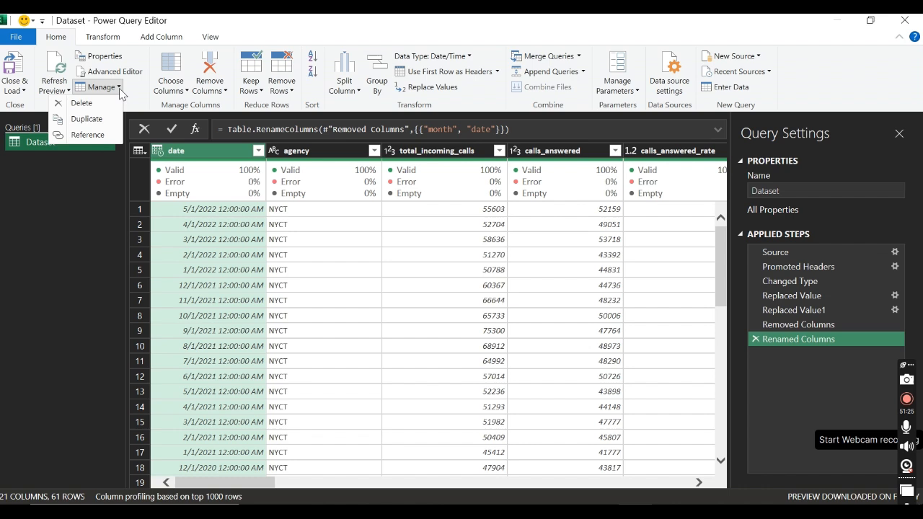
{"action": "left_click", "coordinate": [119, 88]}
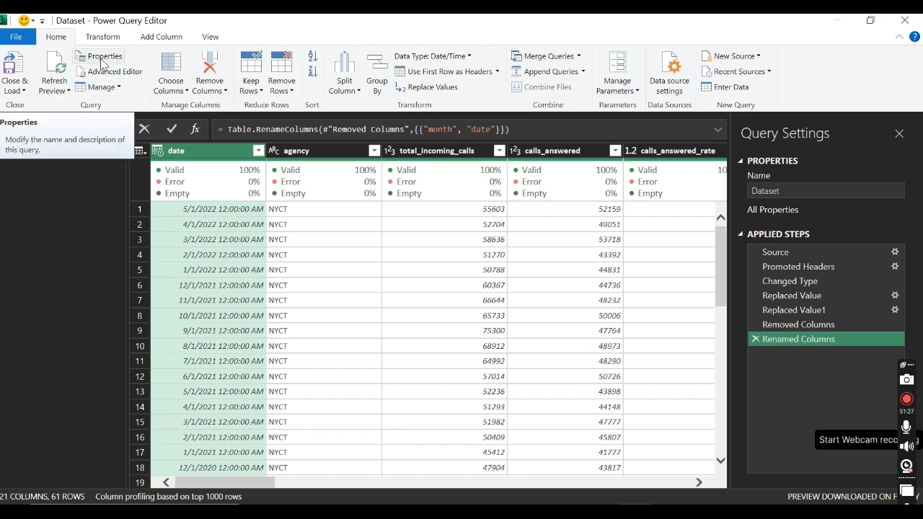
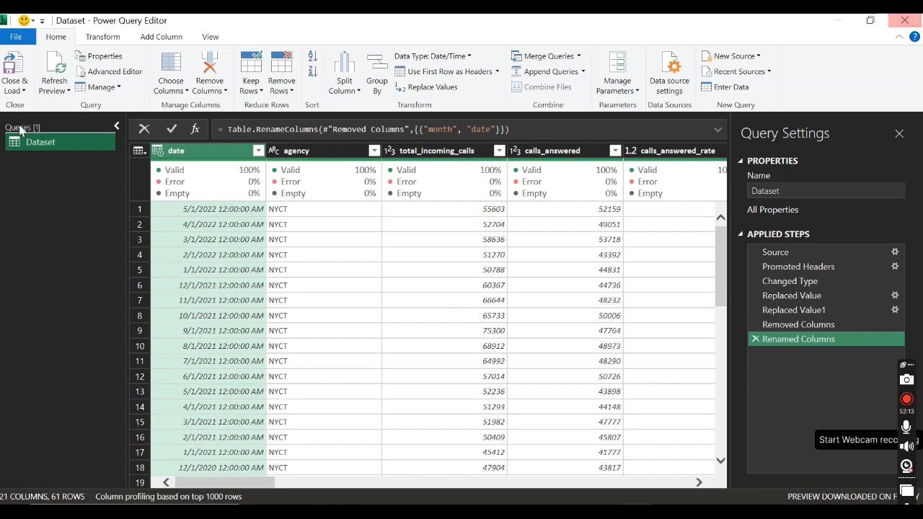
Step: Close and load the Dataset query to return to the workbook, and create a new blank query
{"action": "left_click", "coordinate": [26, 67]}
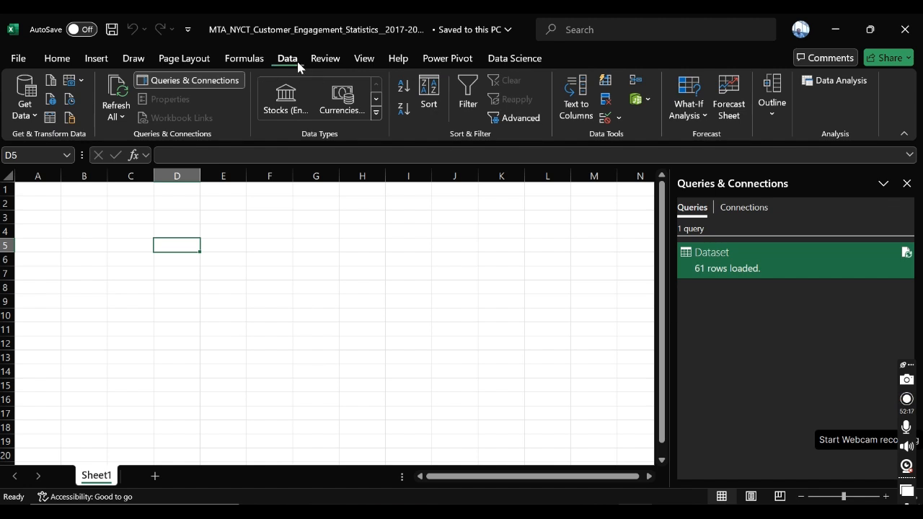
{"action": "left_click", "coordinate": [26, 119]}
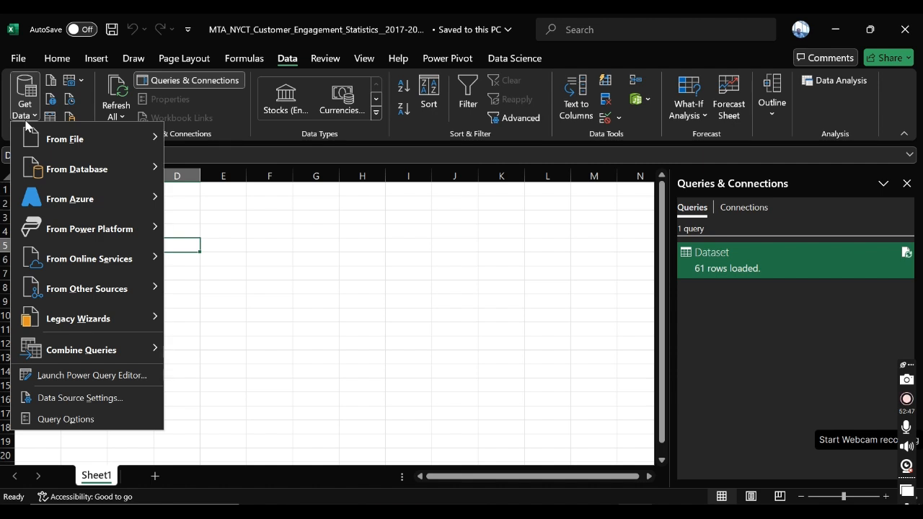
{"action": "mouse_move", "coordinate": [27, 127]}
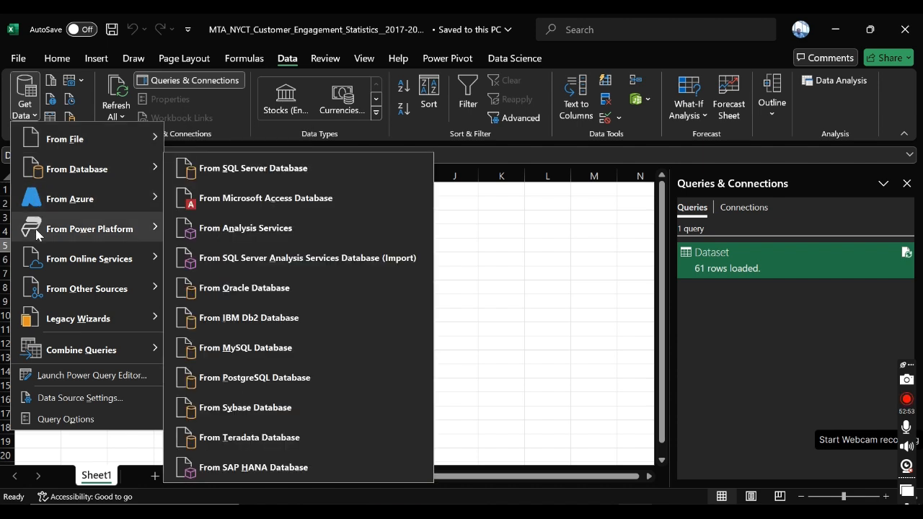
{"action": "mouse_move", "coordinate": [44, 325]}
{"action": "mouse_move", "coordinate": [50, 295]}
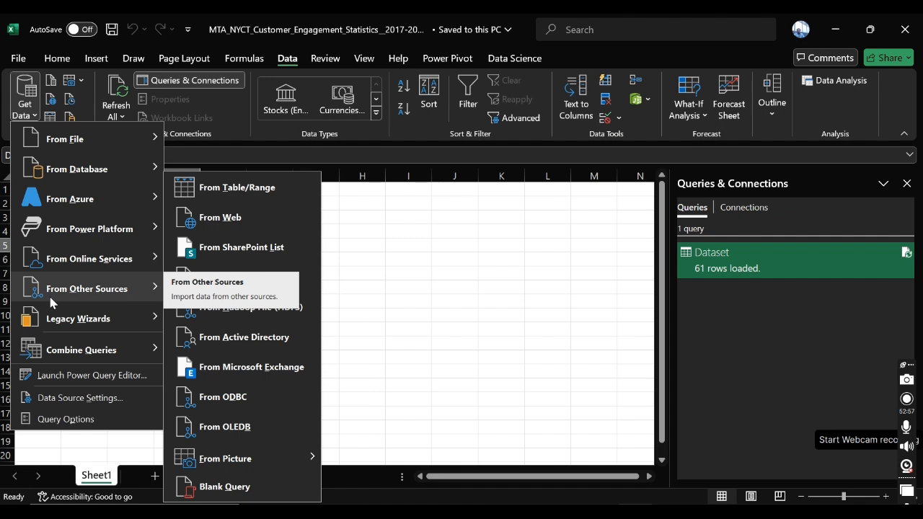
{"action": "left_click", "coordinate": [249, 493]}
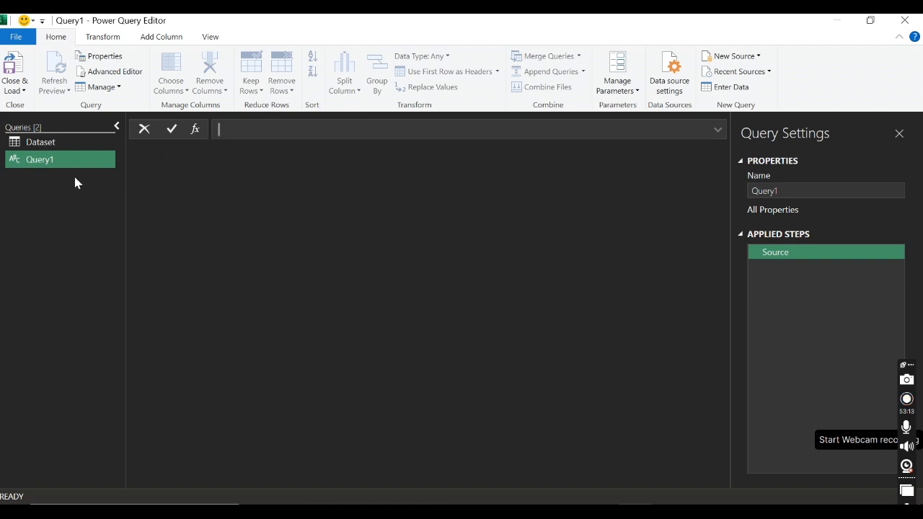
Step: Rename the new blank query as Calculations
{"action": "double_click", "coordinate": [42, 160]}
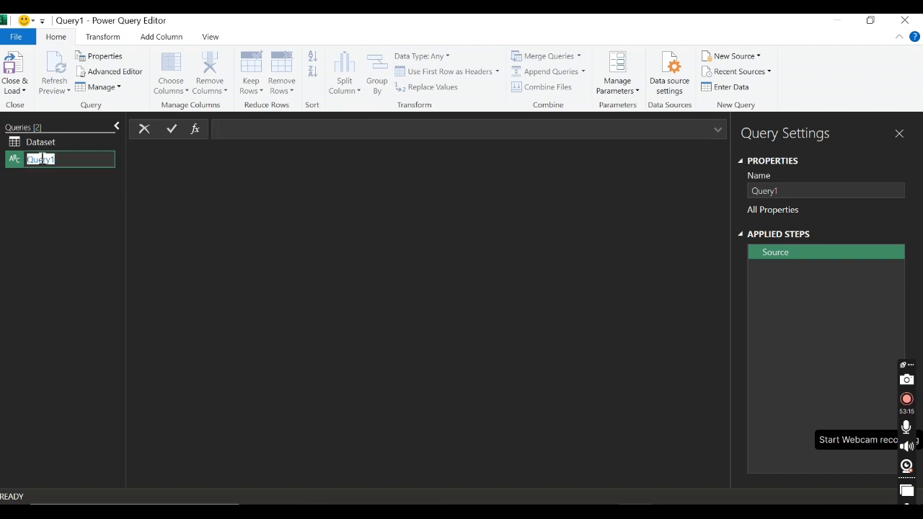
{"action": "type", "text": "Cal"}
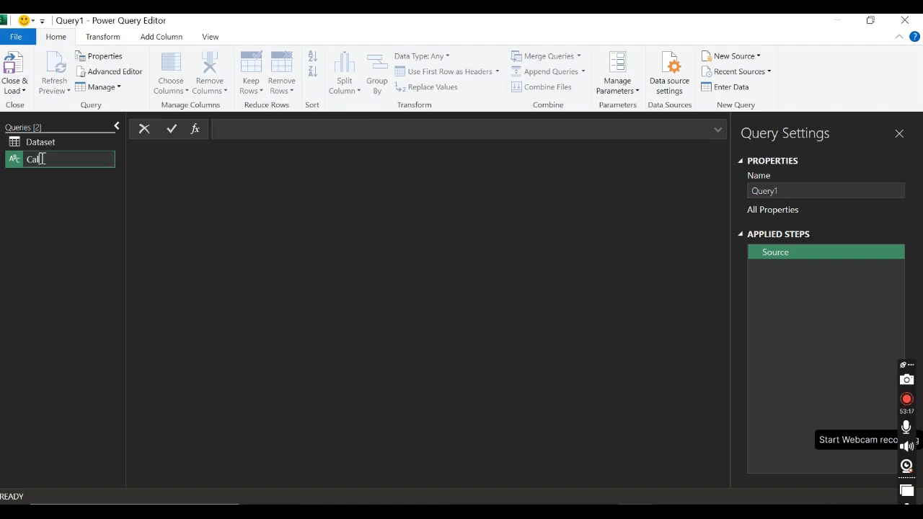
{"action": "type", "text": "culations"}
{"action": "key", "text": "Return"}
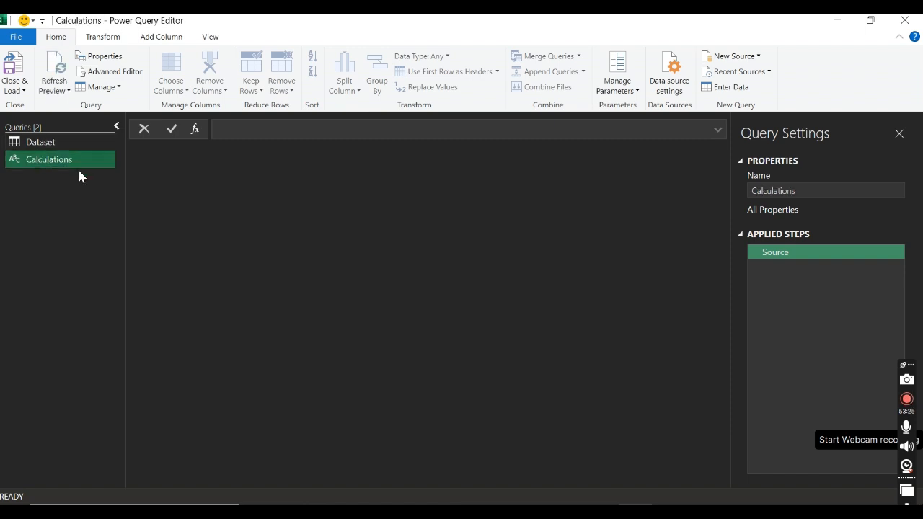
Step: Enter 1 as the Calculations query's source value and convert it to a table
{"action": "left_click", "coordinate": [235, 135]}
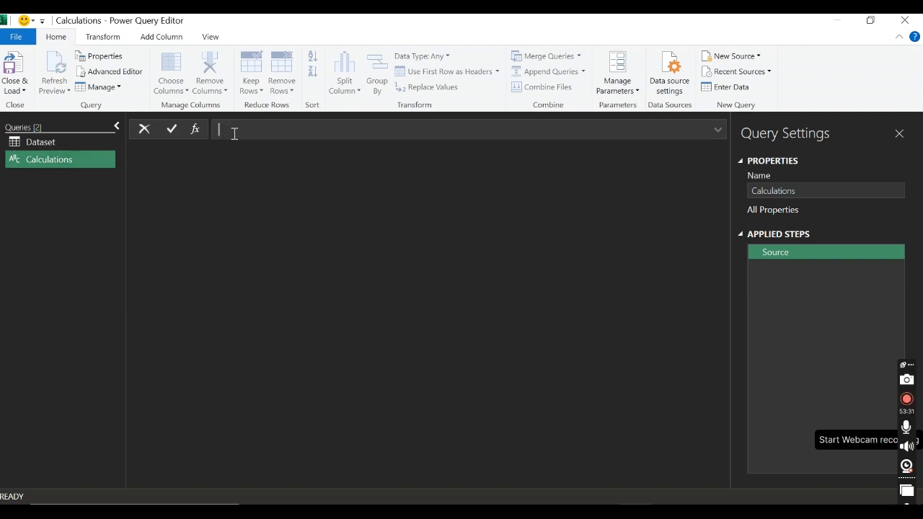
{"action": "type", "text": "1"}
{"action": "key", "text": "Return"}
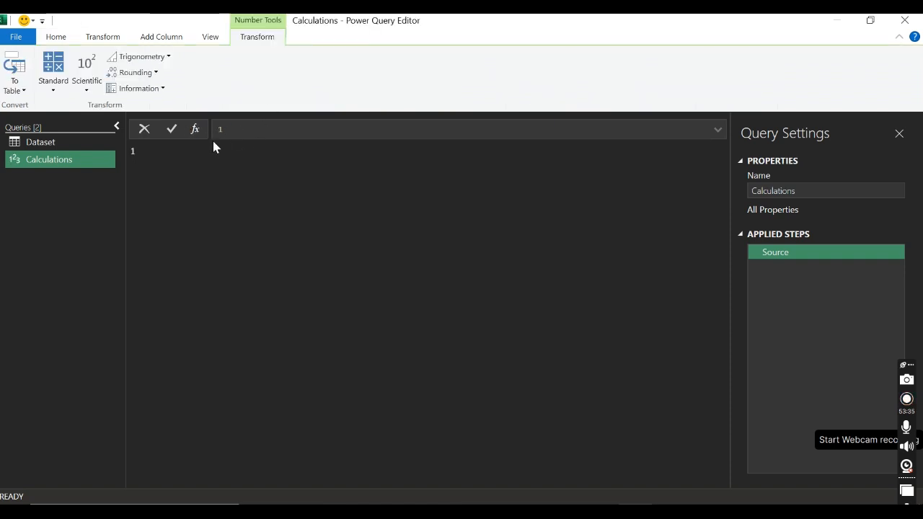
{"action": "left_click", "coordinate": [25, 92]}
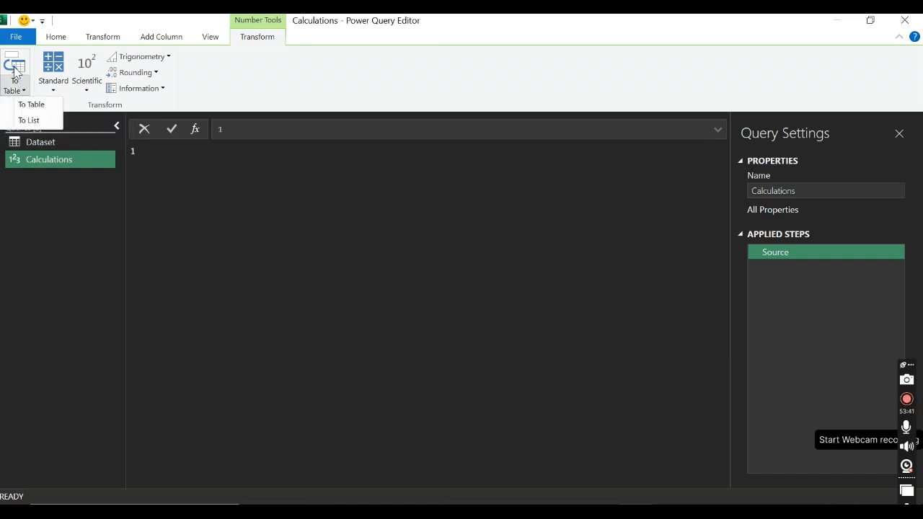
{"action": "left_click", "coordinate": [30, 104]}
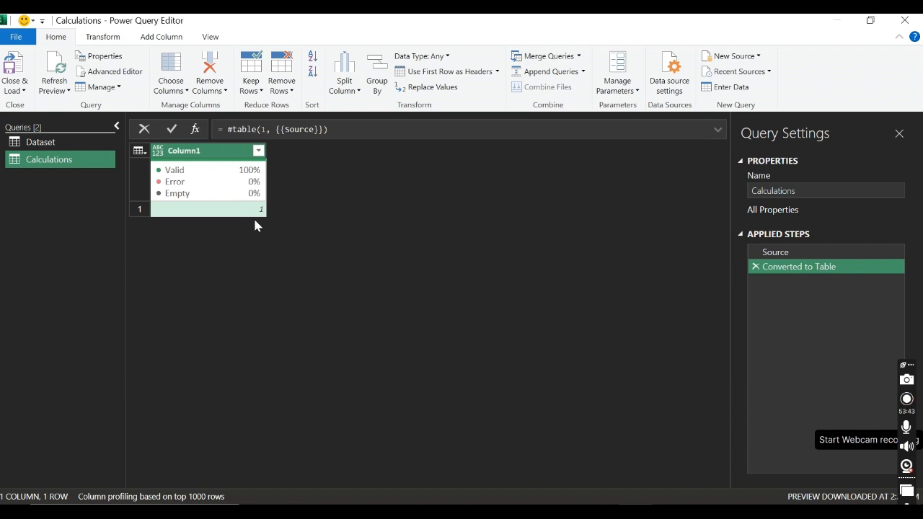
Step: Rename the only column of the Calculations table as Measures
{"action": "double_click", "coordinate": [213, 150]}
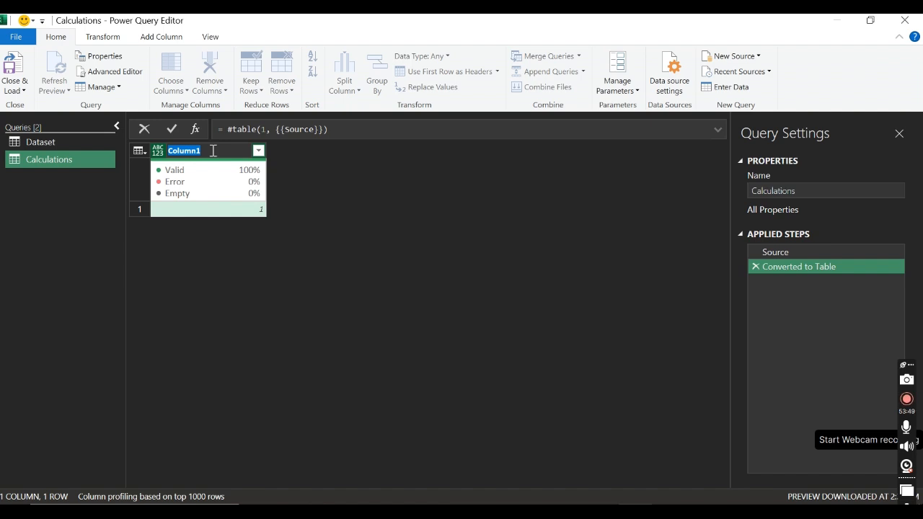
{"action": "type", "text": "Measures"}
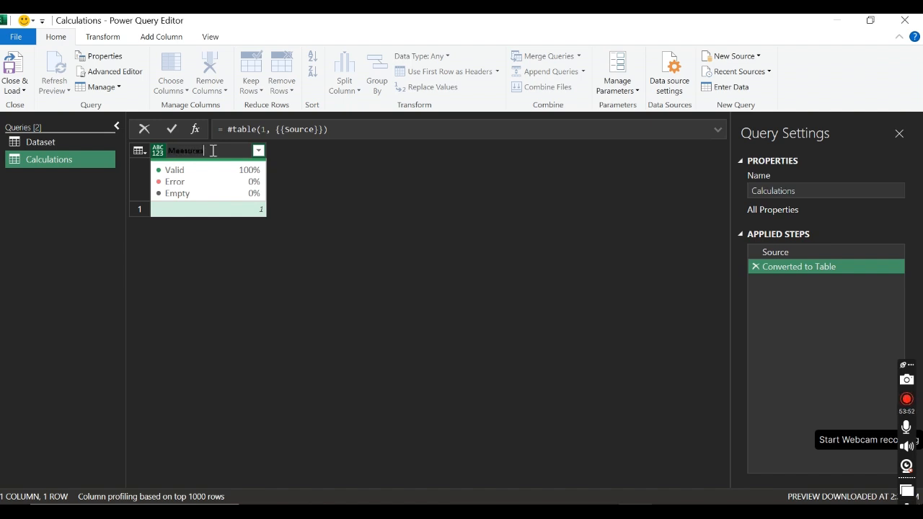
{"action": "key", "text": "Return"}
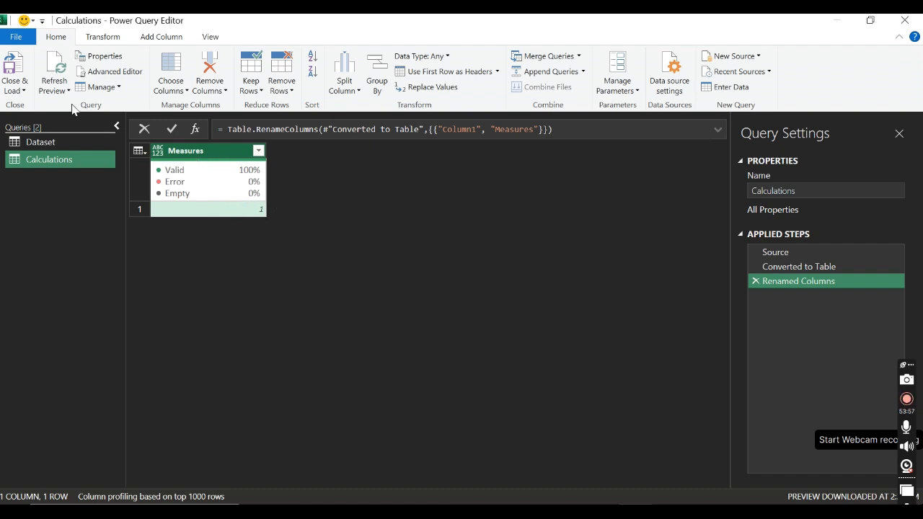
Step: Load the Calculations query as a connection only and add its data to the Data Model
{"action": "left_click", "coordinate": [24, 93]}
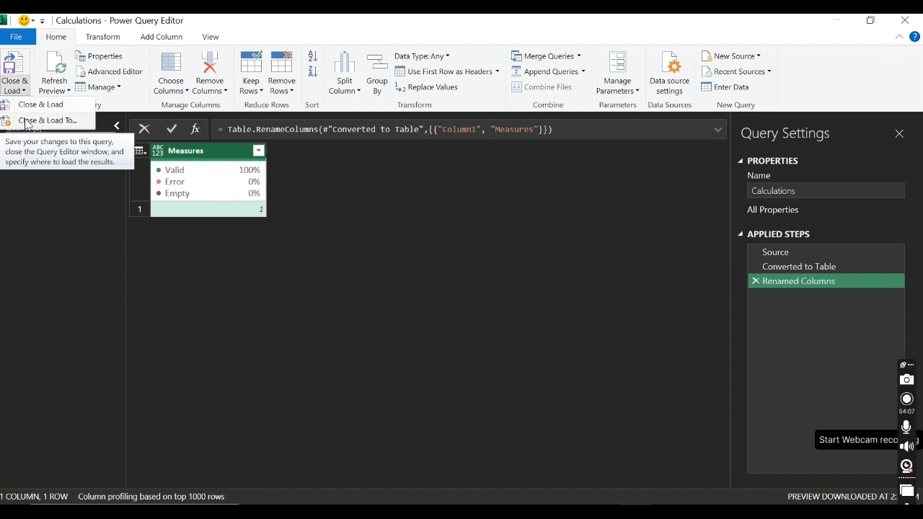
{"action": "left_click", "coordinate": [28, 123]}
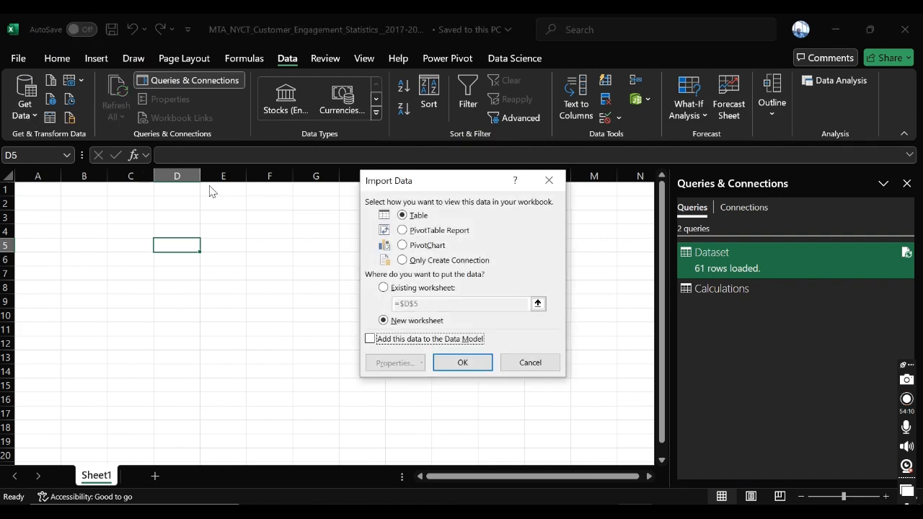
{"action": "left_click", "coordinate": [411, 260]}
{"action": "left_click", "coordinate": [388, 339]}
{"action": "left_click", "coordinate": [462, 362]}
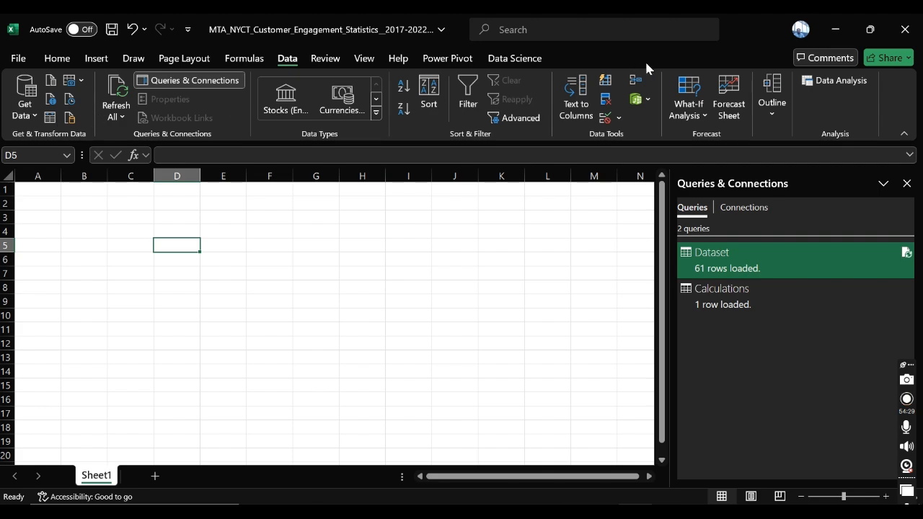
Step: Open the data model in Power Pivot, show the Calculations table and widen its Measures column
{"action": "left_click", "coordinate": [638, 99]}
{"action": "left_click", "coordinate": [647, 116]}
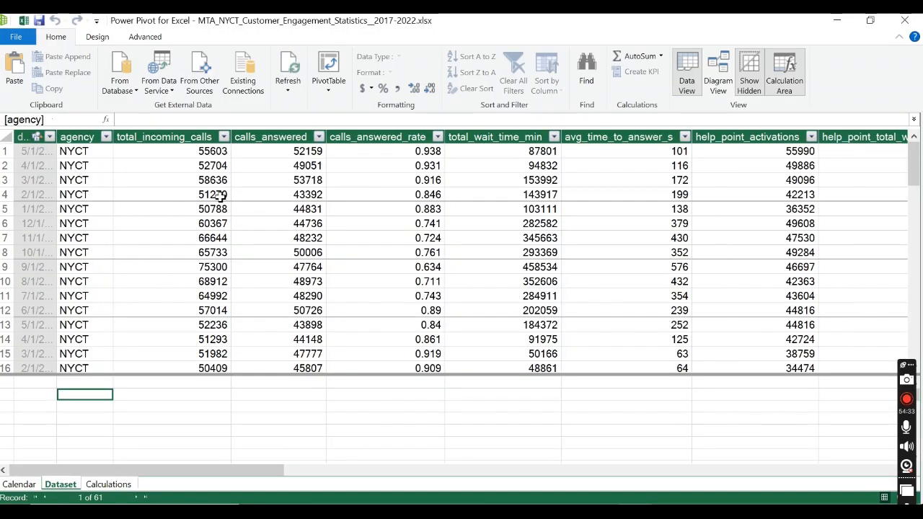
{"action": "left_click", "coordinate": [108, 484]}
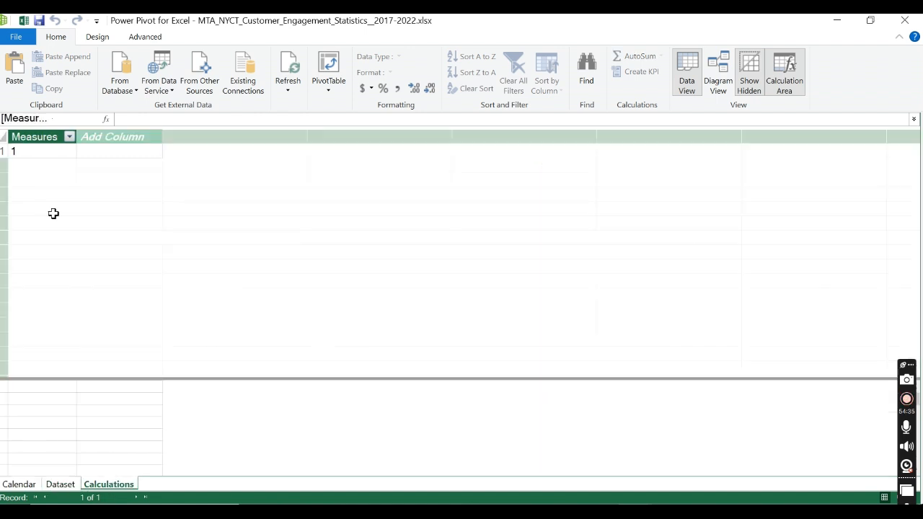
{"action": "left_click_drag", "start_coordinate": [76, 136], "coordinate": [209, 136]}
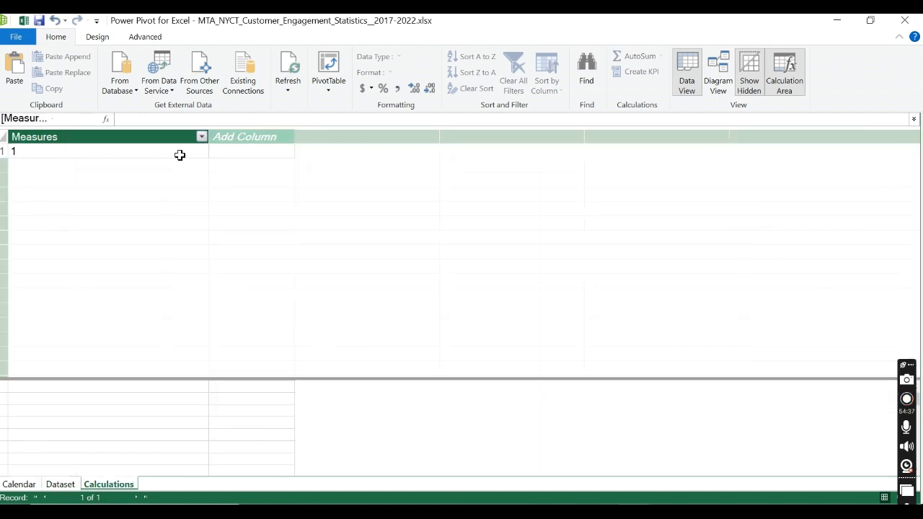
{"action": "left_click", "coordinate": [69, 392]}
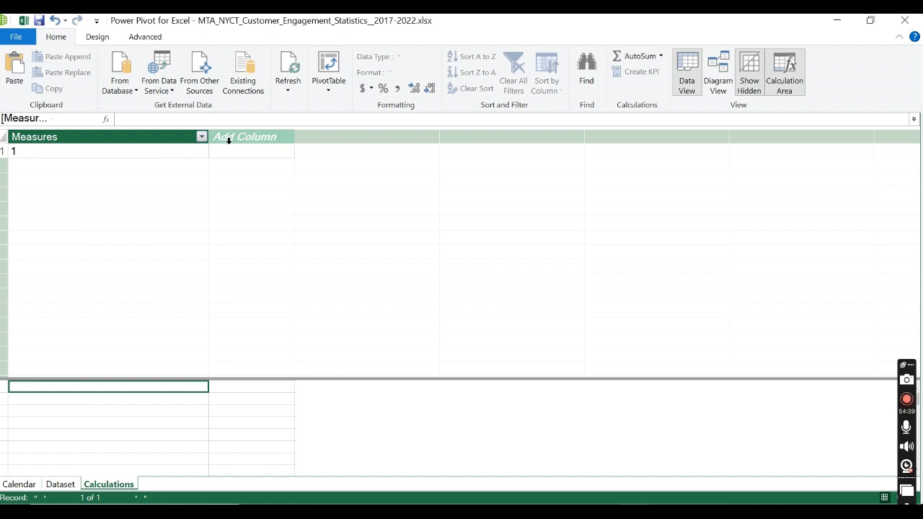
{"action": "left_click_drag", "start_coordinate": [209, 137], "coordinate": [272, 136]}
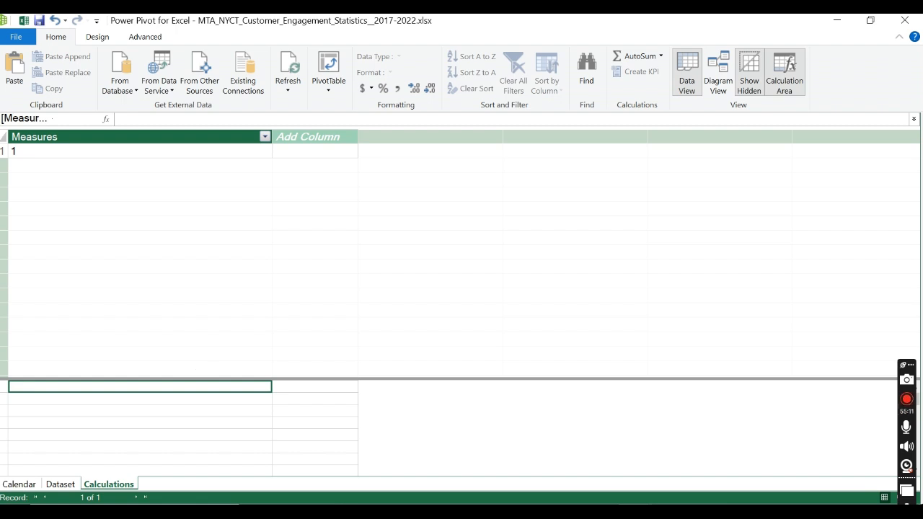
Step: Begin a measure named Total Incoming Calls in the first calculation area cell under the Calculations table's Measures column
{"action": "left_click", "coordinate": [62, 484]}
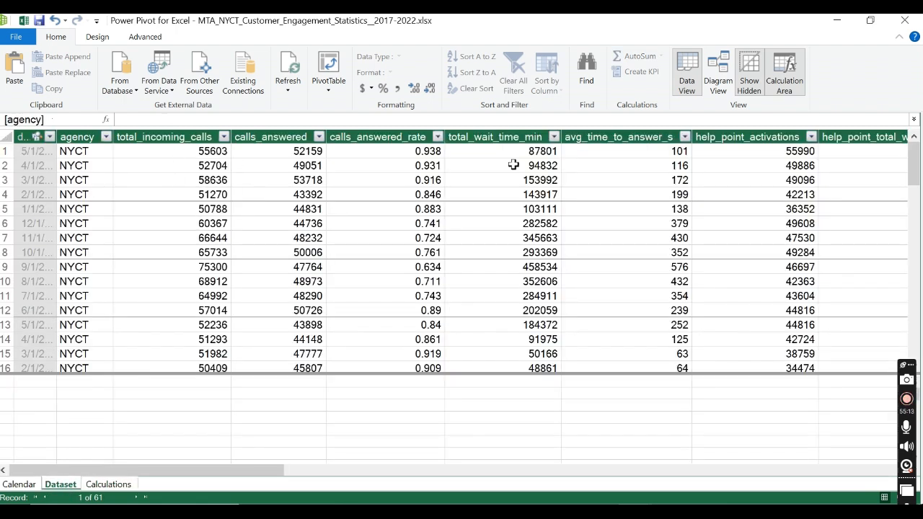
{"action": "left_click", "coordinate": [114, 487]}
{"action": "left_click", "coordinate": [22, 388]}
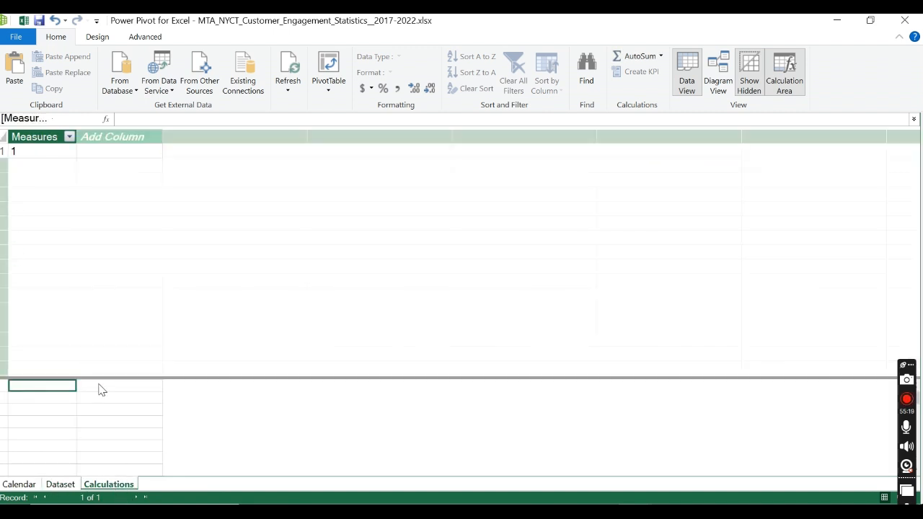
{"action": "type", "text": "TG"}
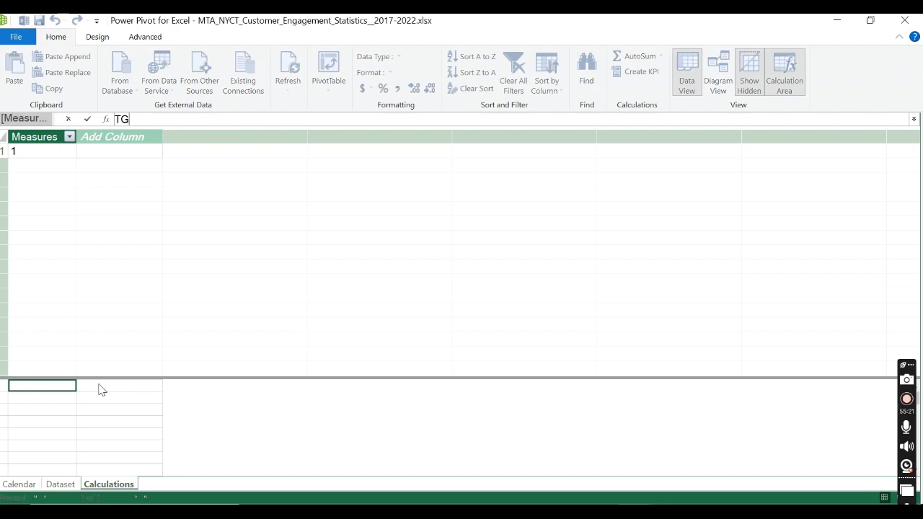
{"action": "key", "text": "BackSpace"}
{"action": "type", "text": "G"}
{"action": "key", "text": "BackSpace"}
{"action": "type", "text": "otal"}
{"action": "type", "text": "Incom"}
{"action": "type", "text": "ing Calls"}
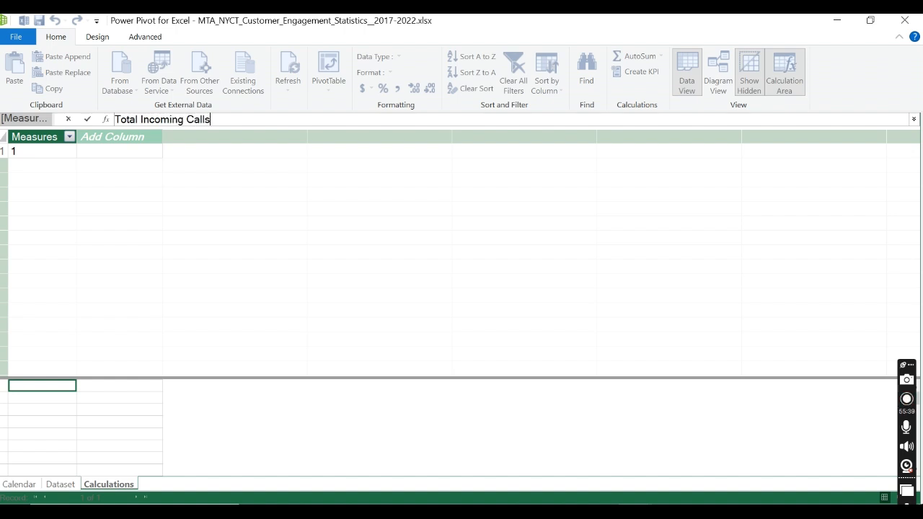
{"action": "type", "text": ":="}
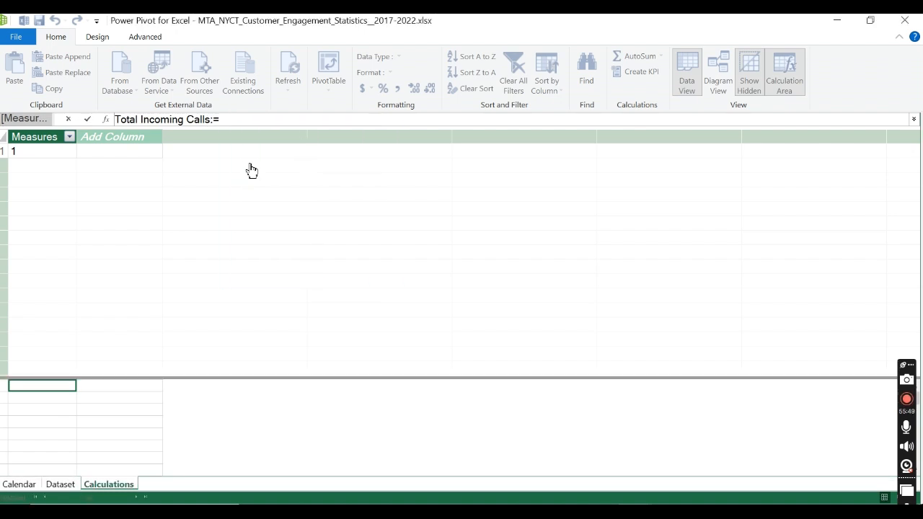
Step: Define the Total Incoming Calls measure as SUM('Dataset'[total_incoming_calls]) and commit the formula
{"action": "type", "text": "SUM("}
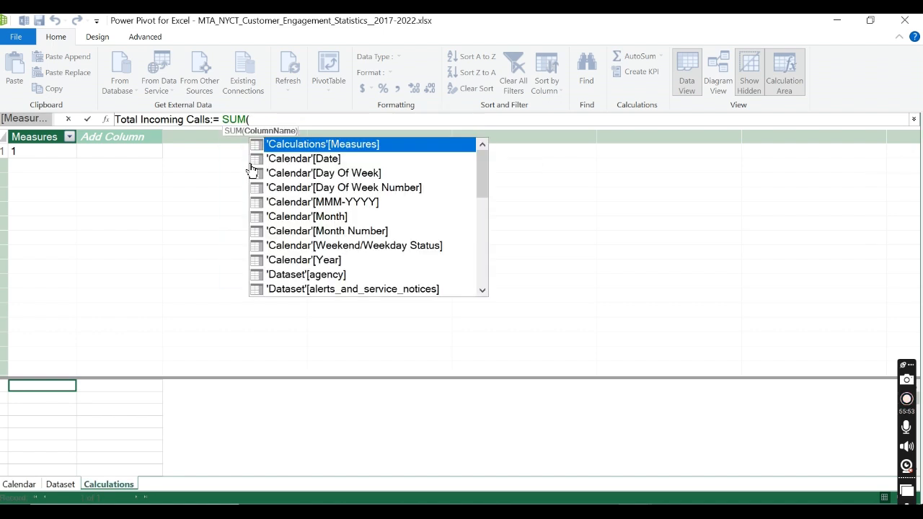
{"action": "type", "text": "inc"}
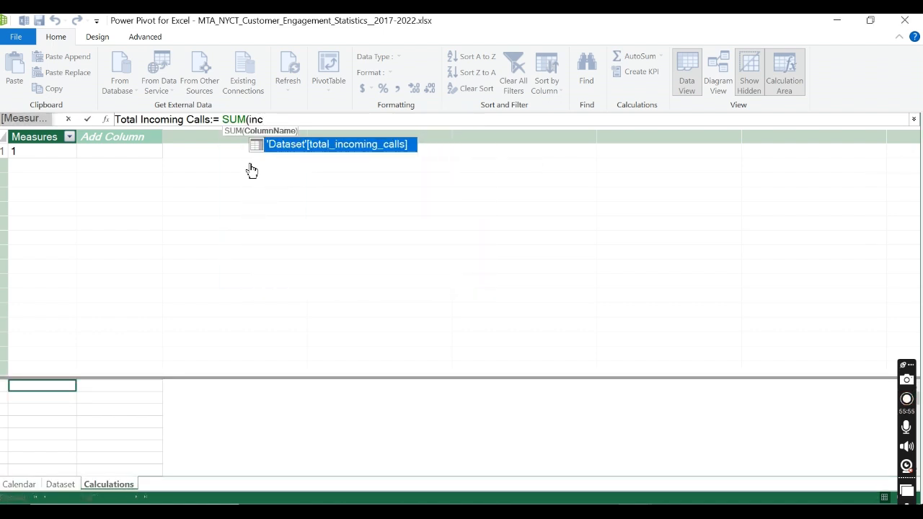
{"action": "double_click", "coordinate": [325, 148]}
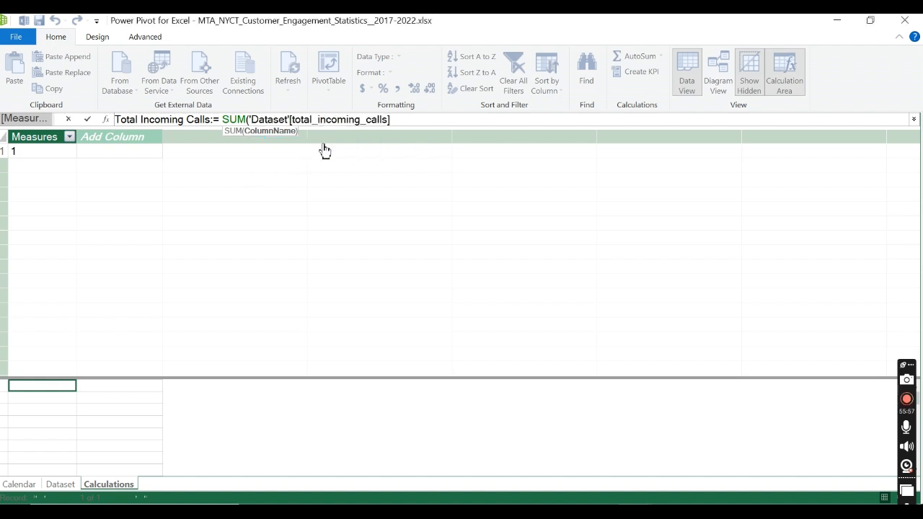
{"action": "type", "text": ")"}
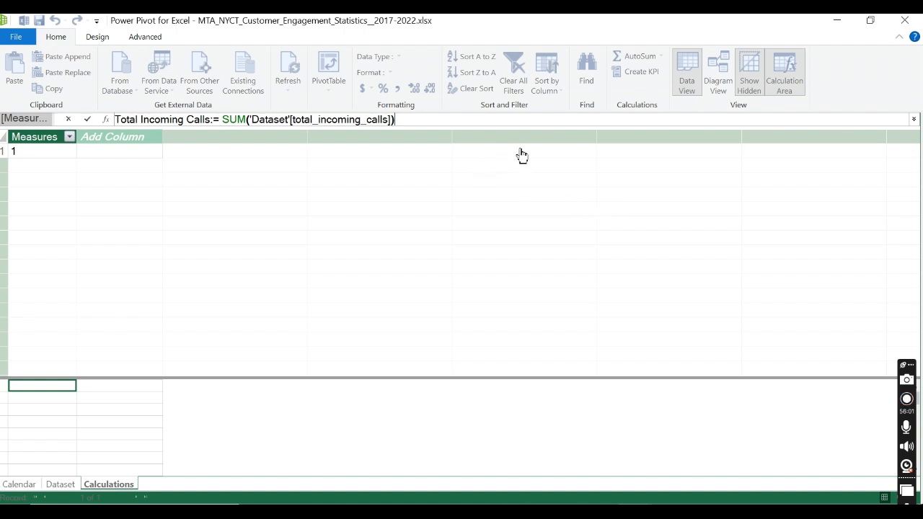
{"action": "left_click", "coordinate": [88, 119]}
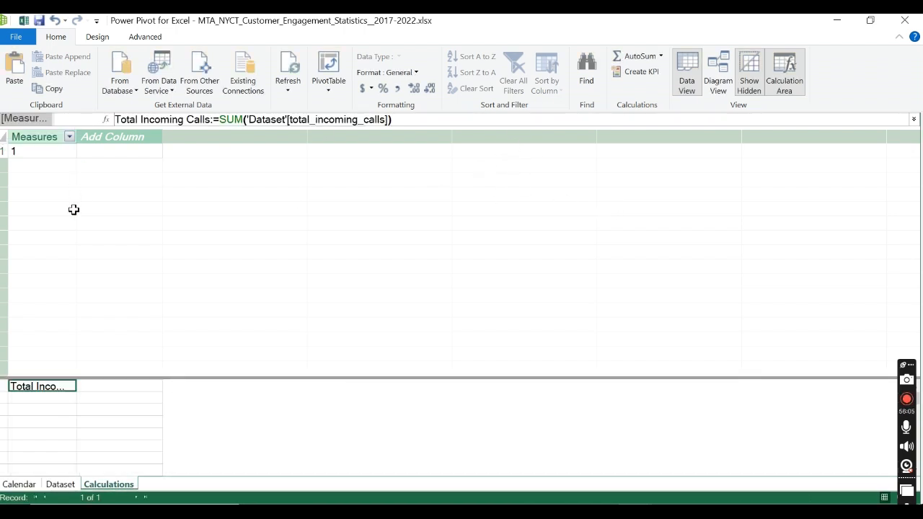
Step: Widen the Measures column and format the Total Incoming Calls measure with thousands separators and no decimal places
{"action": "left_click_drag", "start_coordinate": [73, 137], "coordinate": [212, 142]}
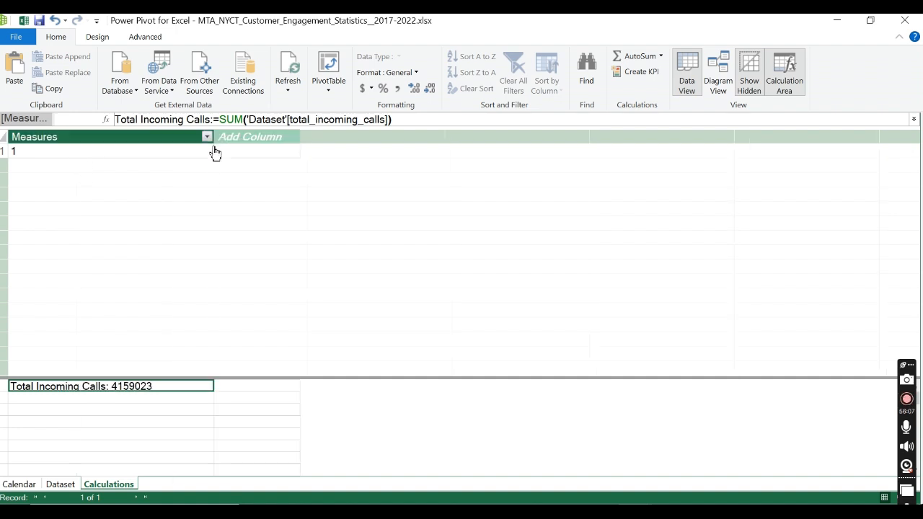
{"action": "left_click", "coordinate": [396, 88]}
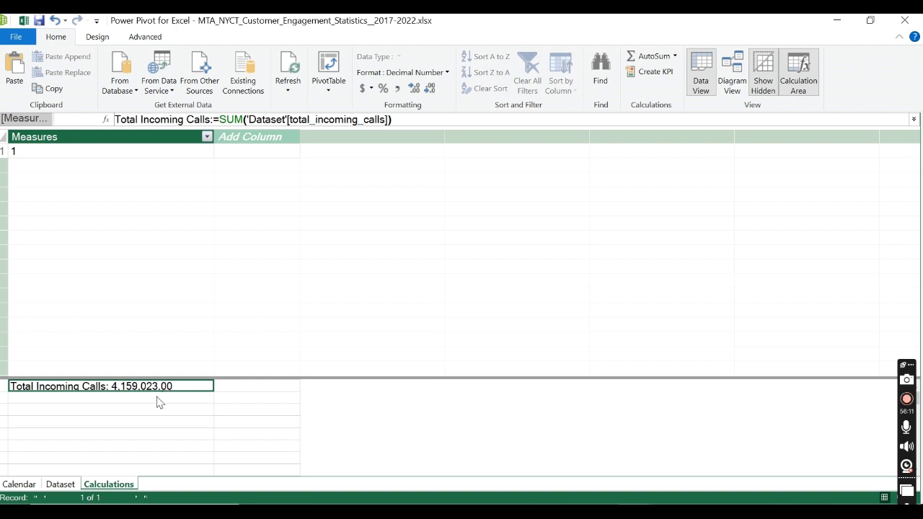
{"action": "left_click", "coordinate": [428, 97]}
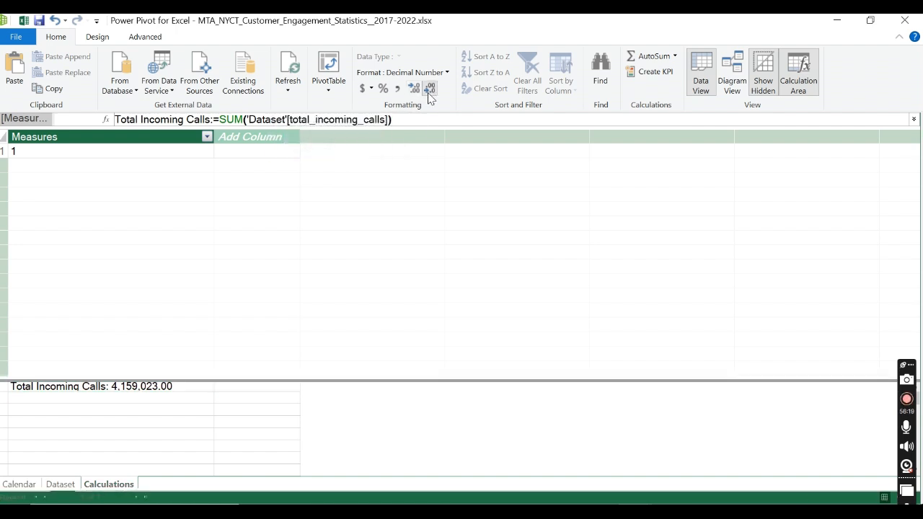
{"action": "left_click", "coordinate": [429, 94]}
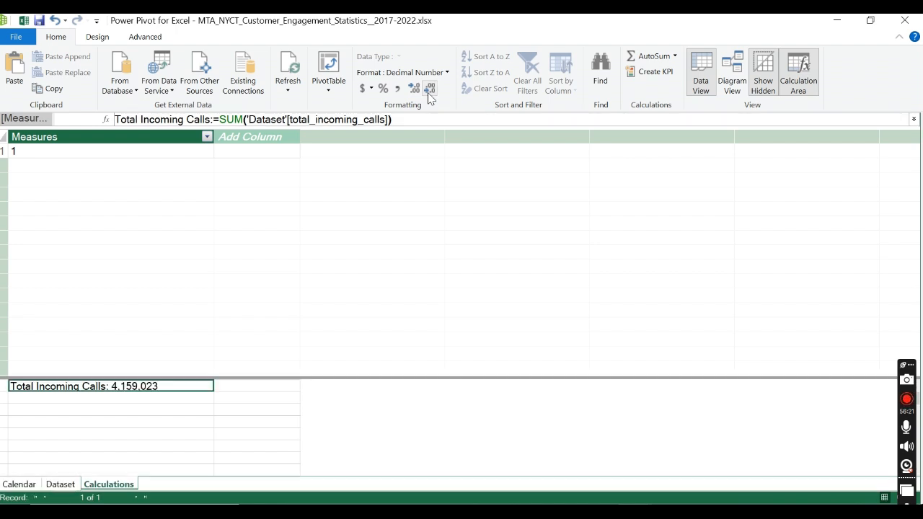
Step: Check the calls_answered column in the Dataset table, and widen the Measures column back in the Calculations table
{"action": "left_click", "coordinate": [114, 399]}
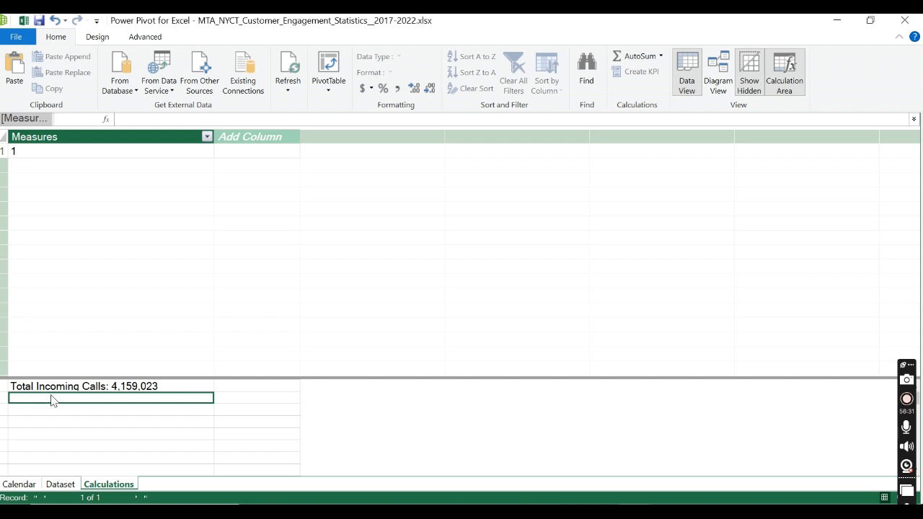
{"action": "left_click", "coordinate": [60, 484]}
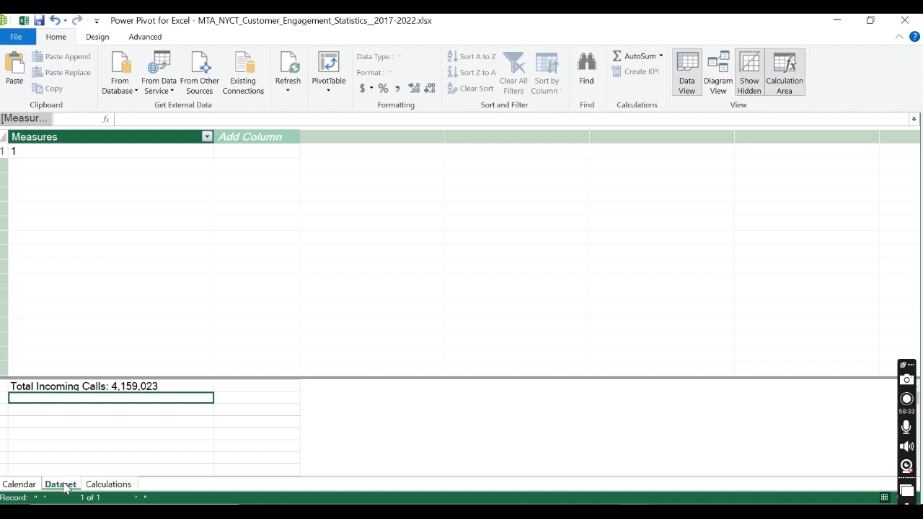
{"action": "left_click", "coordinate": [282, 137]}
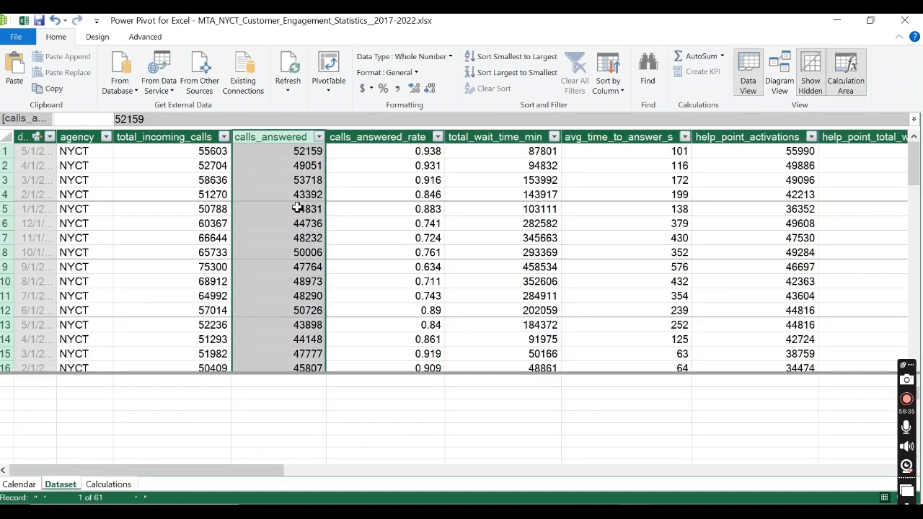
{"action": "left_click", "coordinate": [93, 484]}
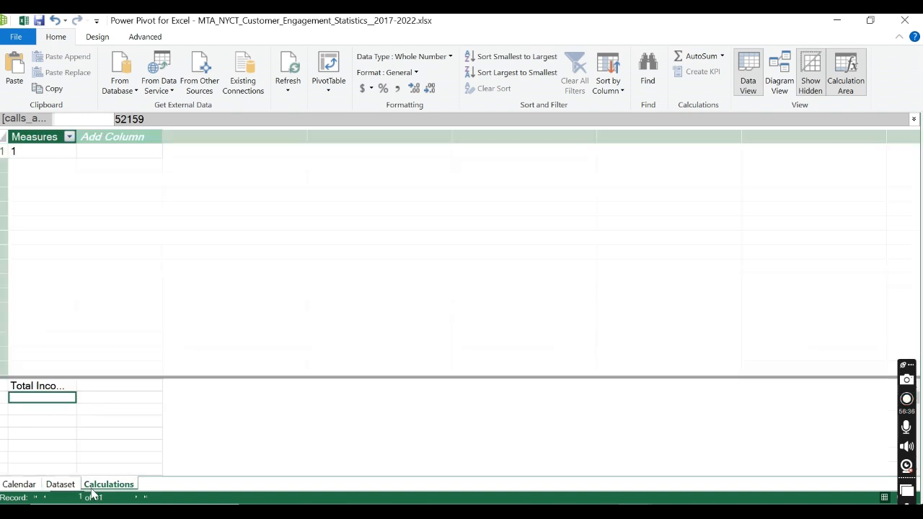
{"action": "left_click", "coordinate": [50, 397]}
{"action": "left_click_drag", "start_coordinate": [77, 137], "coordinate": [168, 133]}
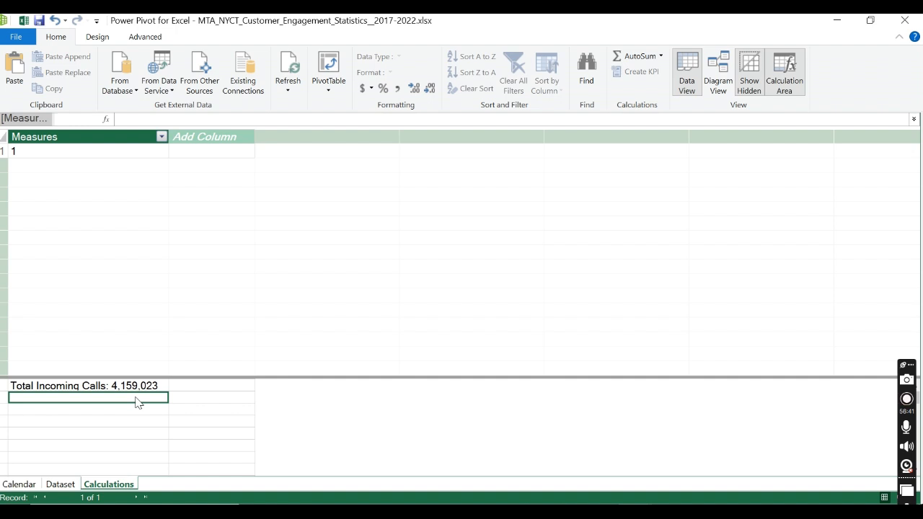
Step: Begin a measure named Total Calls Answered in the calculation area cell below Total Incoming Calls
{"action": "type", "text": "Toca"}
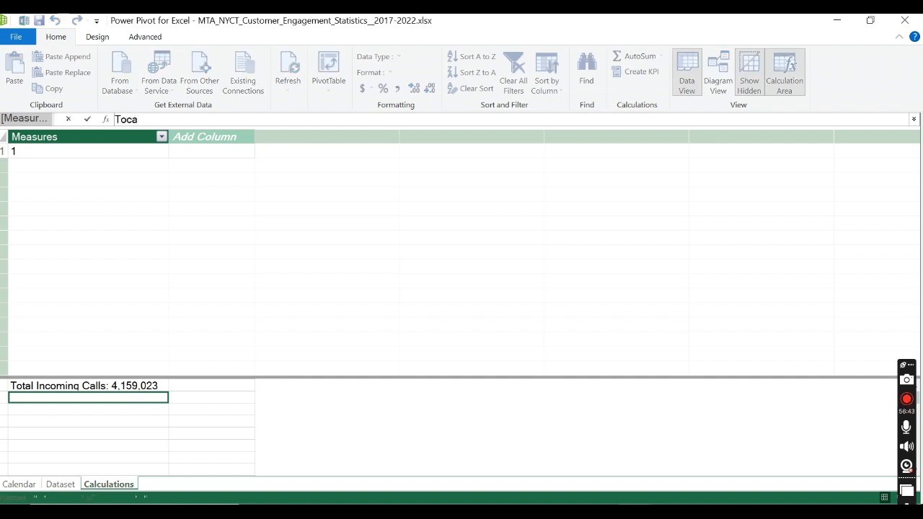
{"action": "key", "text": "BackSpace"}
{"action": "key", "text": "BackSpace"}
{"action": "type", "text": "tal Calls An"}
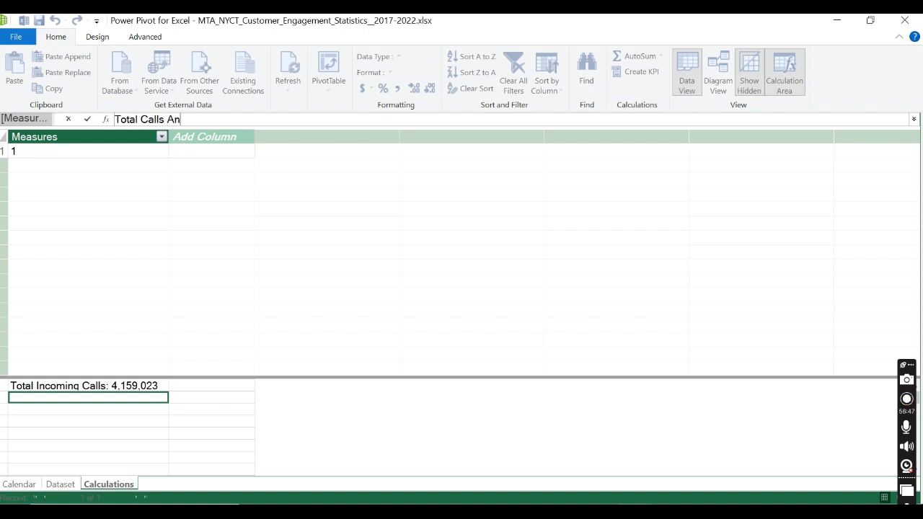
{"action": "type", "text": "swered:"}
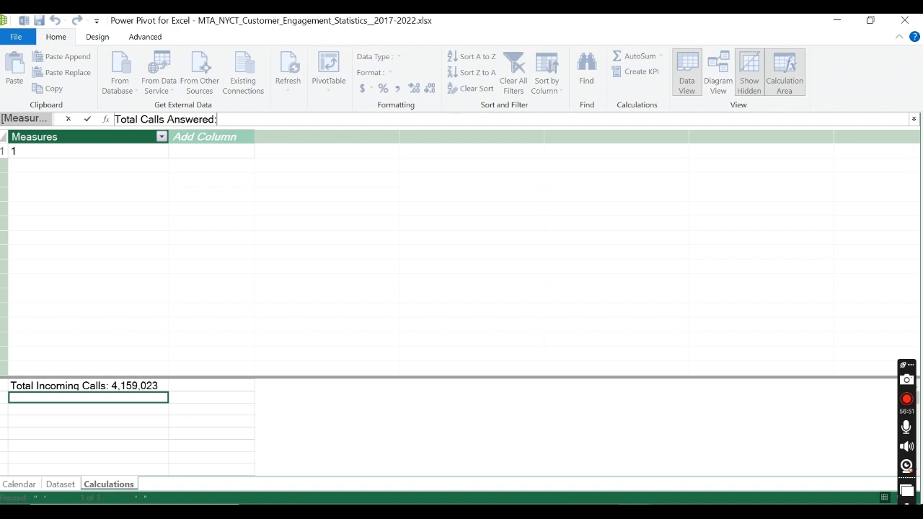
{"action": "type", "text": "="}
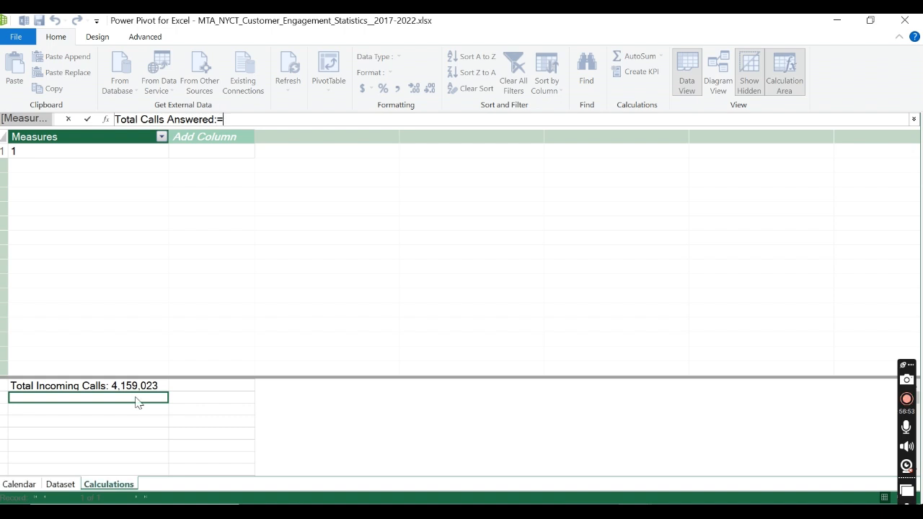
{"action": "type", "text": " SUM("}
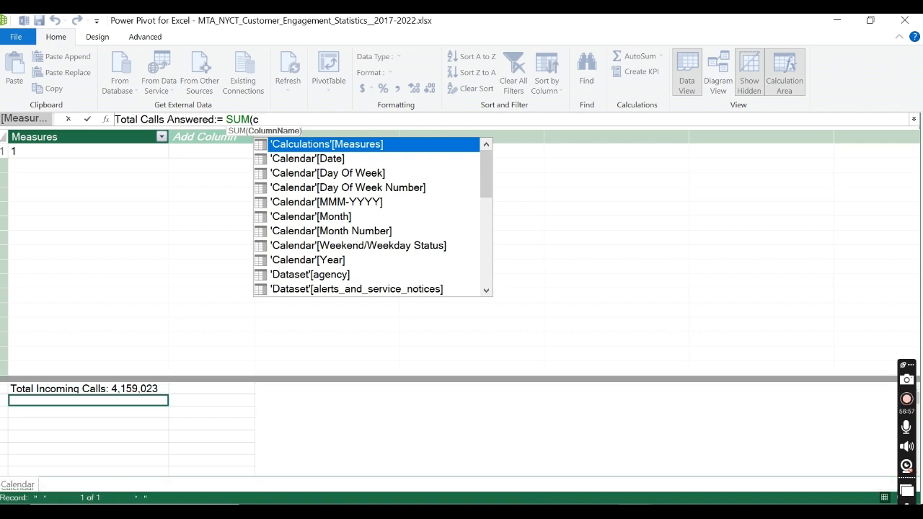
{"action": "type", "text": "calls"}
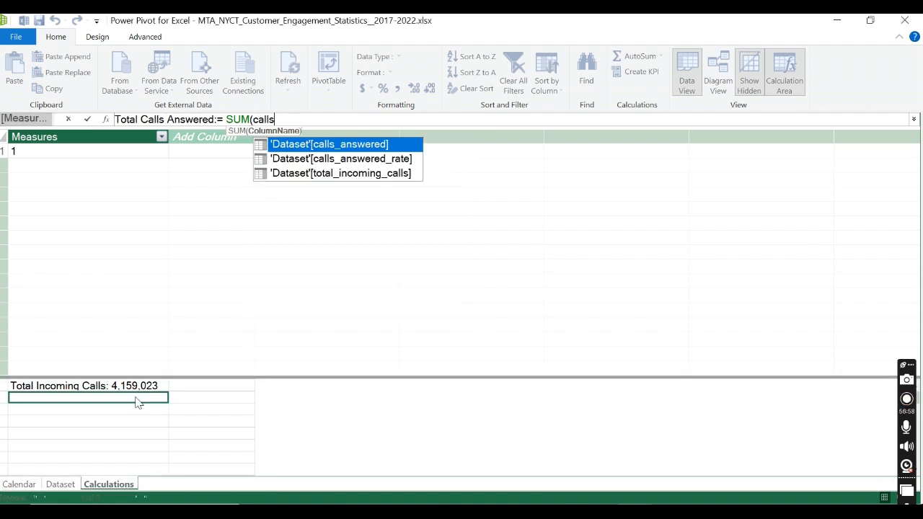
Step: Define the Total Calls Answered measure as SUM('Dataset'[calls_answered]) and commit the formula
{"action": "double_click", "coordinate": [375, 147]}
{"action": "type", "text": ")"}
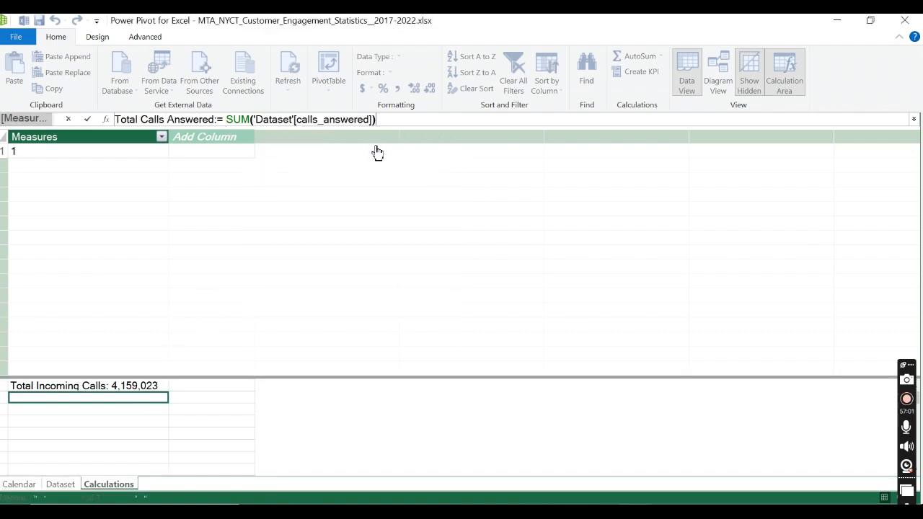
{"action": "left_click", "coordinate": [88, 119]}
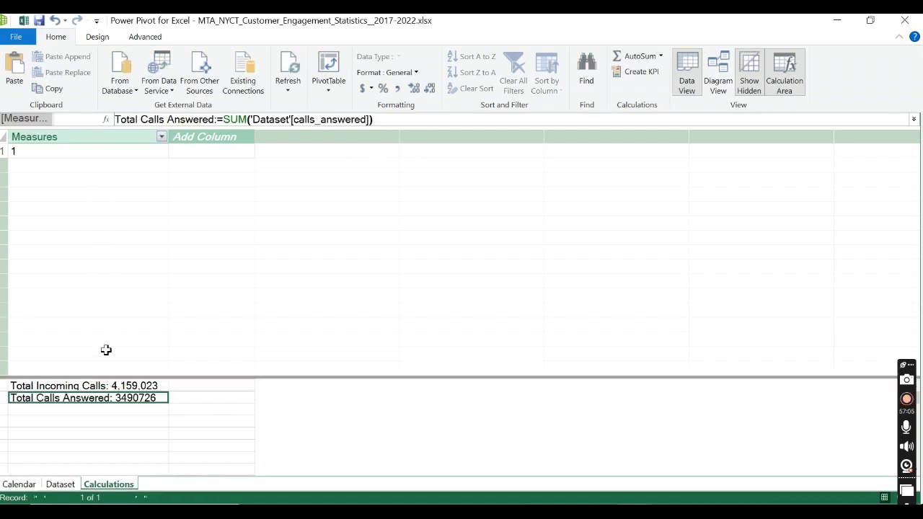
Step: Format the Total Calls Answered measure with thousands separators and no decimal places, and widen the Measures column slightly
{"action": "left_click", "coordinate": [396, 88]}
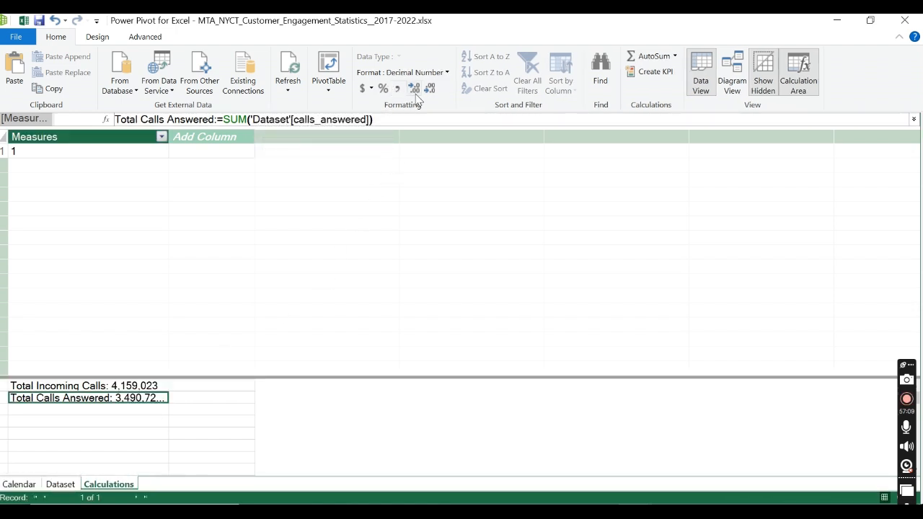
{"action": "left_click", "coordinate": [448, 73]}
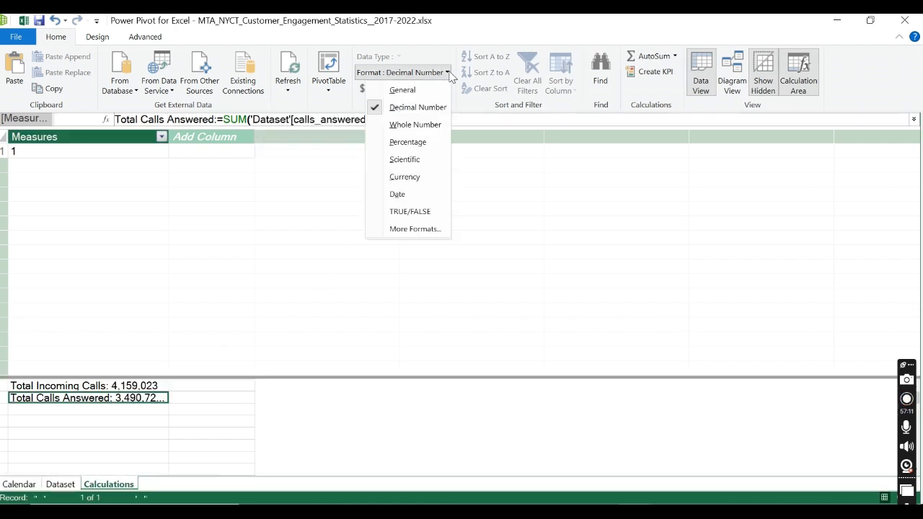
{"action": "left_click", "coordinate": [448, 73]}
{"action": "left_click", "coordinate": [430, 88]}
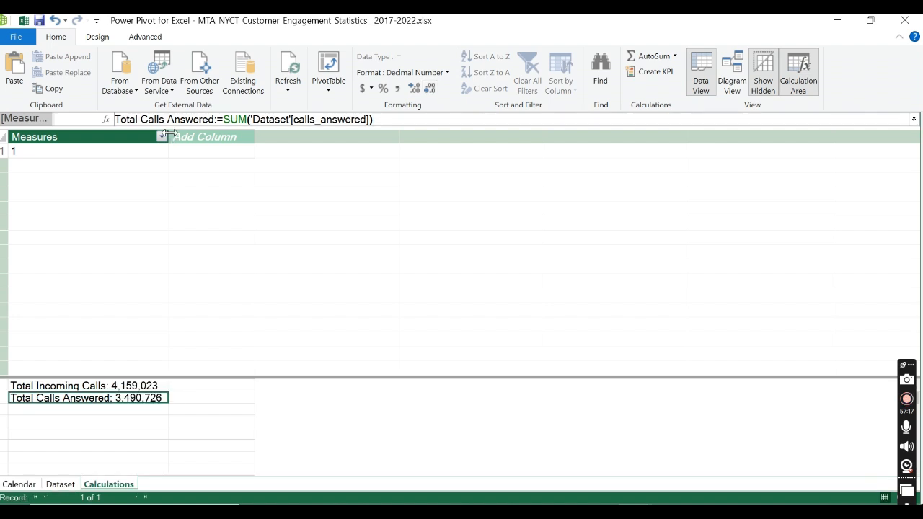
{"action": "left_click_drag", "start_coordinate": [173, 139], "coordinate": [202, 139]}
Step: Check the Dataset table's calls_answered_rate column, and widen the Measures column again in the Calculations table
{"action": "left_click", "coordinate": [123, 413]}
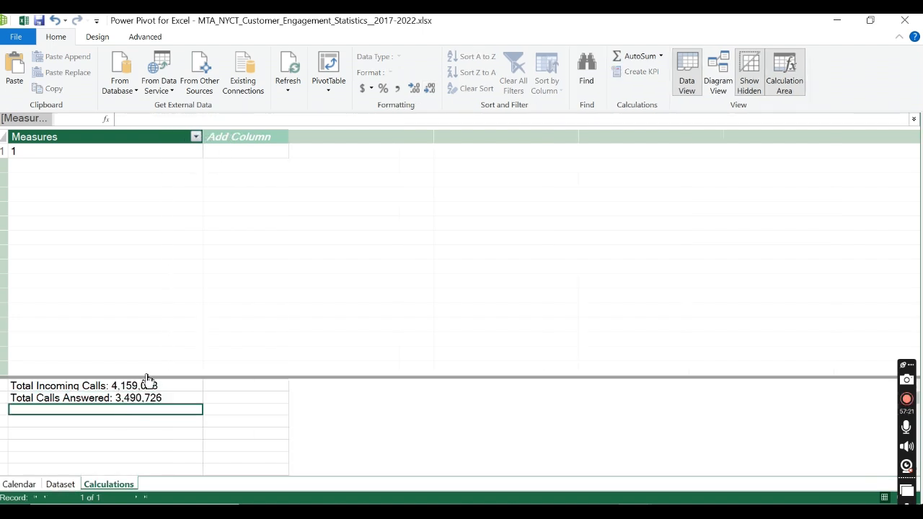
{"action": "left_click", "coordinate": [63, 484]}
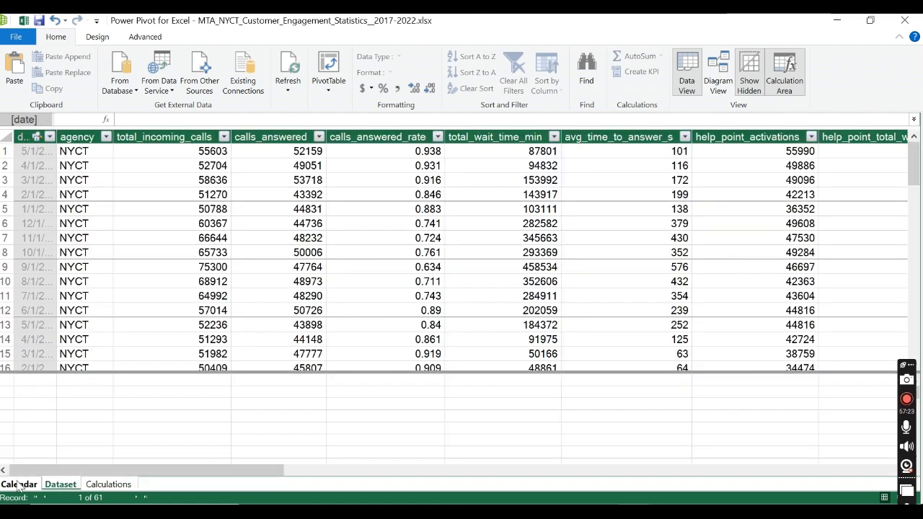
{"action": "left_click", "coordinate": [414, 137]}
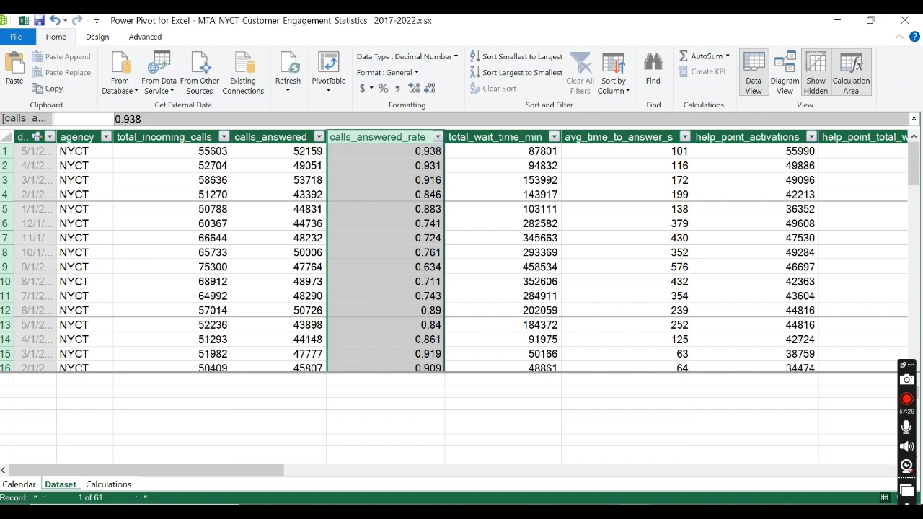
{"action": "left_click", "coordinate": [108, 485]}
{"action": "left_click", "coordinate": [35, 399]}
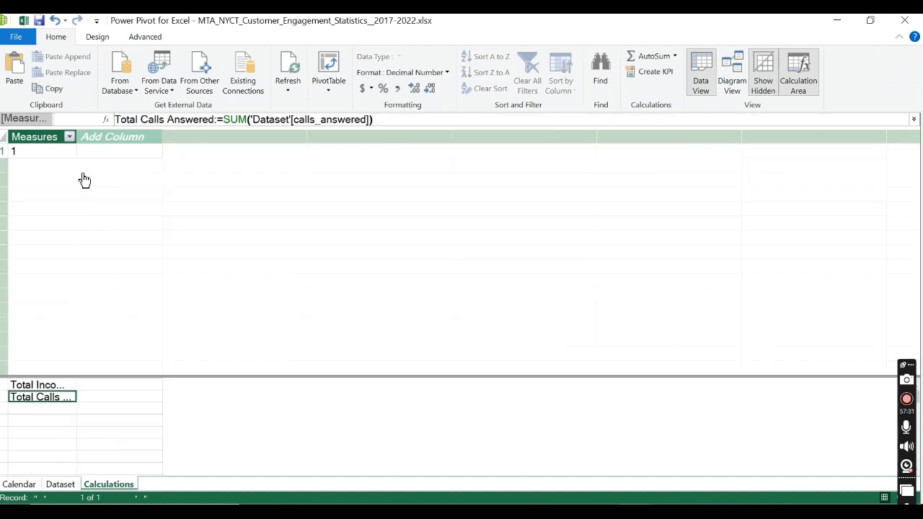
{"action": "left_click_drag", "start_coordinate": [77, 136], "coordinate": [278, 138]}
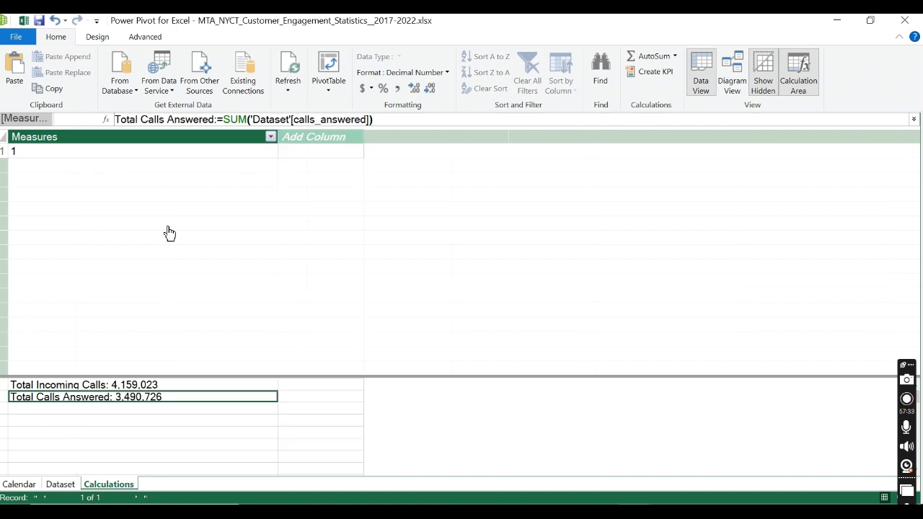
Step: Begin a measure named Call Answer Rate(%) in the calculation area cell below Total Calls Answered
{"action": "left_click", "coordinate": [95, 409]}
{"action": "type", "text": "Avera"}
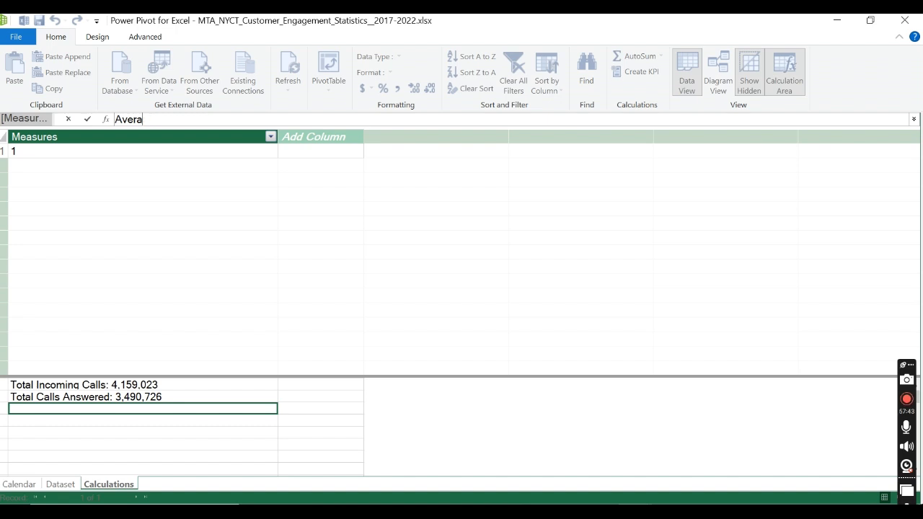
{"action": "key", "text": "BackSpace"}
{"action": "key", "text": "BackSpace"}
{"action": "type", "text": "Call Answer "}
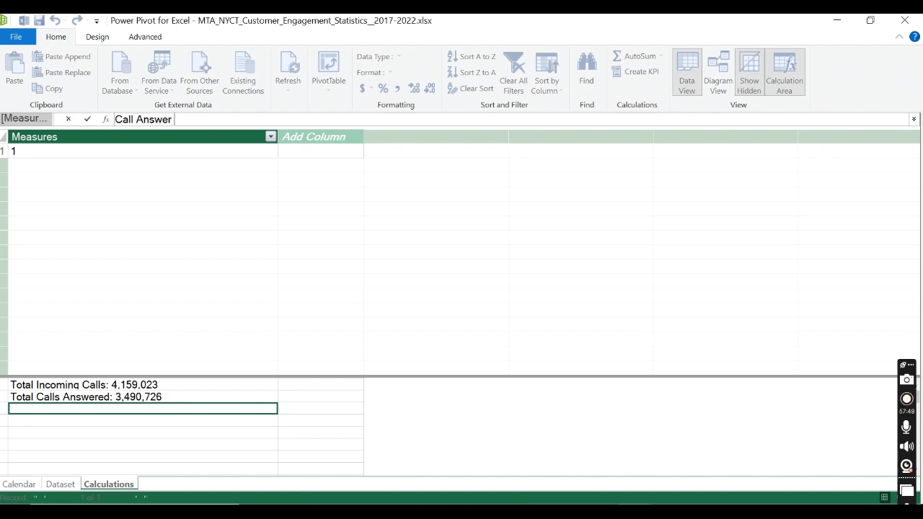
{"action": "type", "text": "Ra"}
{"action": "type", "text": "te(%):"}
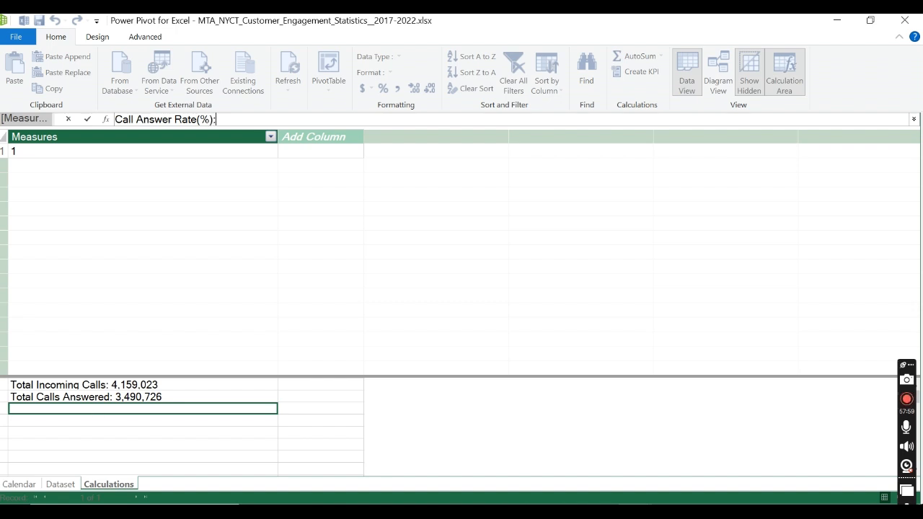
{"action": "type", "text": "="}
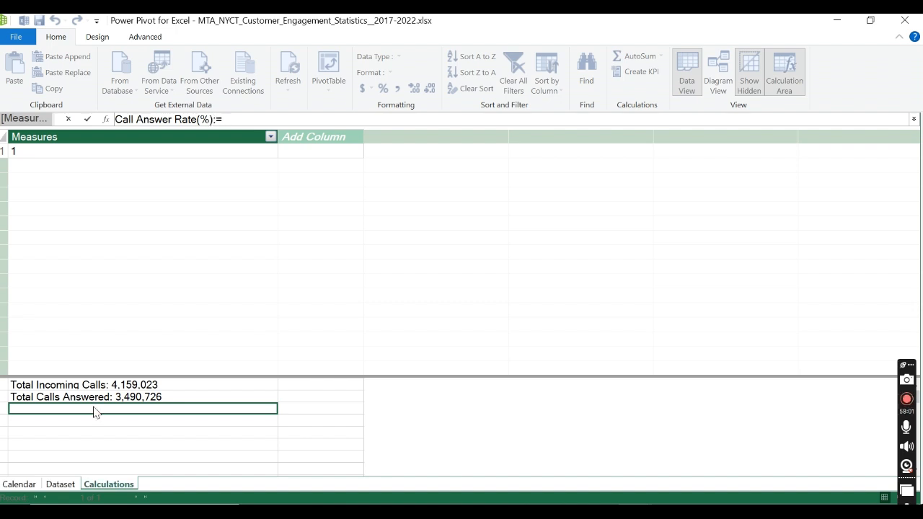
{"action": "type", "text": "AVE"}
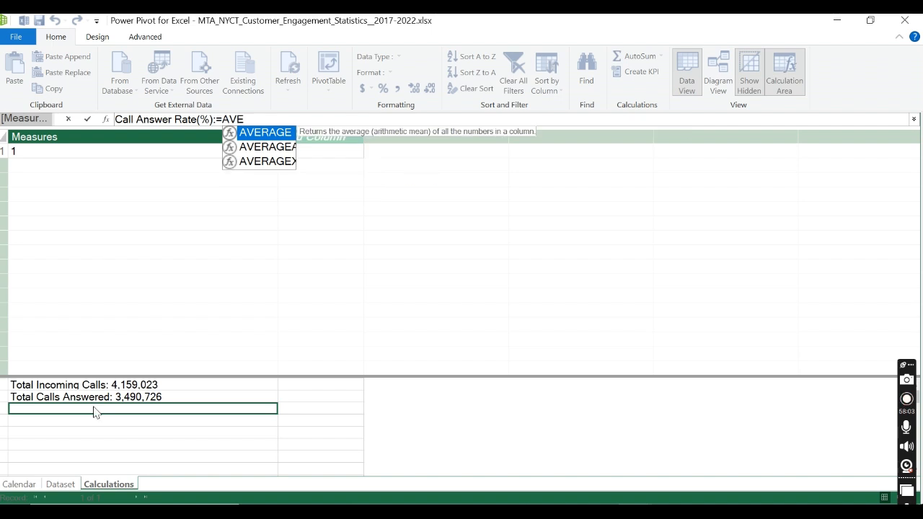
Step: Define the Call Answer Rate(%) measure as AVERAGE('Dataset'[calls_answered_rate]) and commit the formula
{"action": "key", "text": "Tab"}
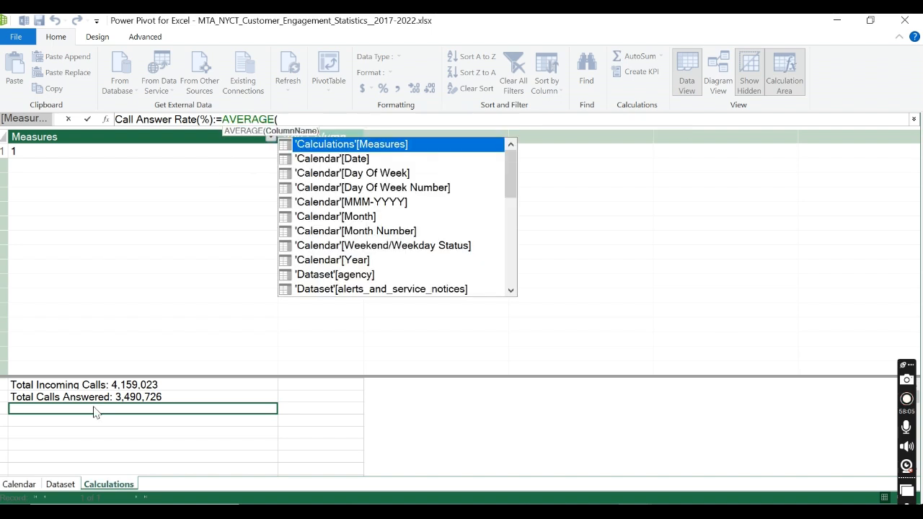
{"action": "type", "text": "ans"}
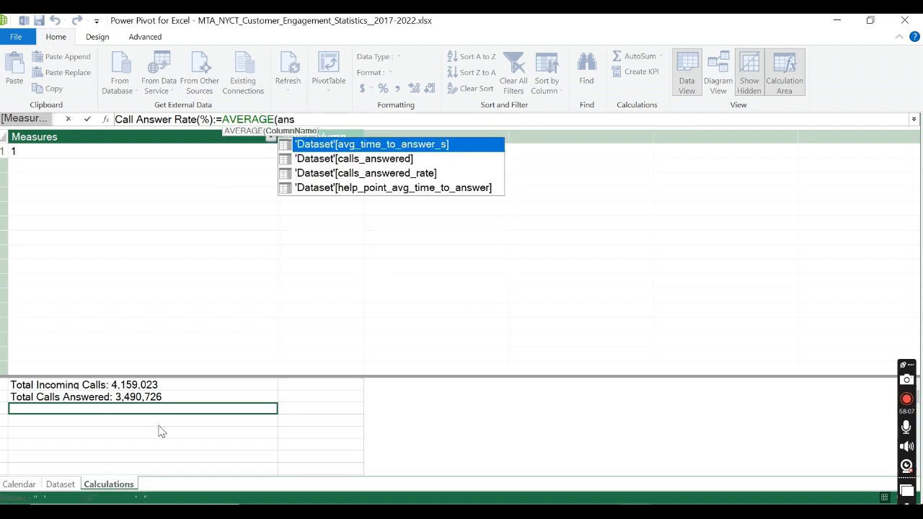
{"action": "double_click", "coordinate": [392, 175]}
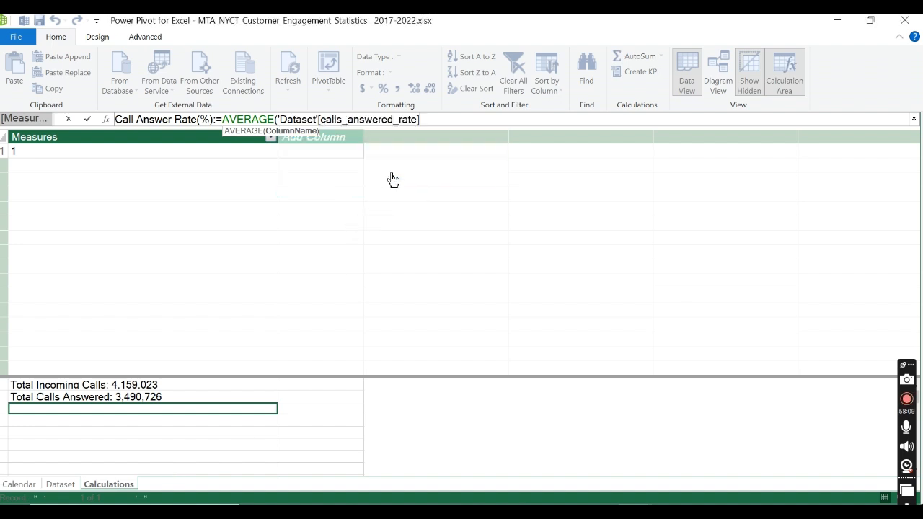
{"action": "type", "text": ")"}
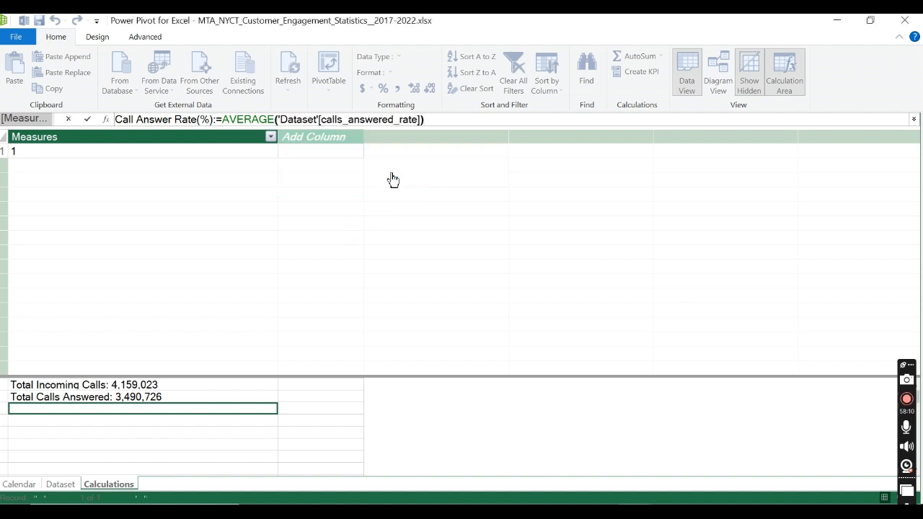
{"action": "left_click", "coordinate": [88, 120]}
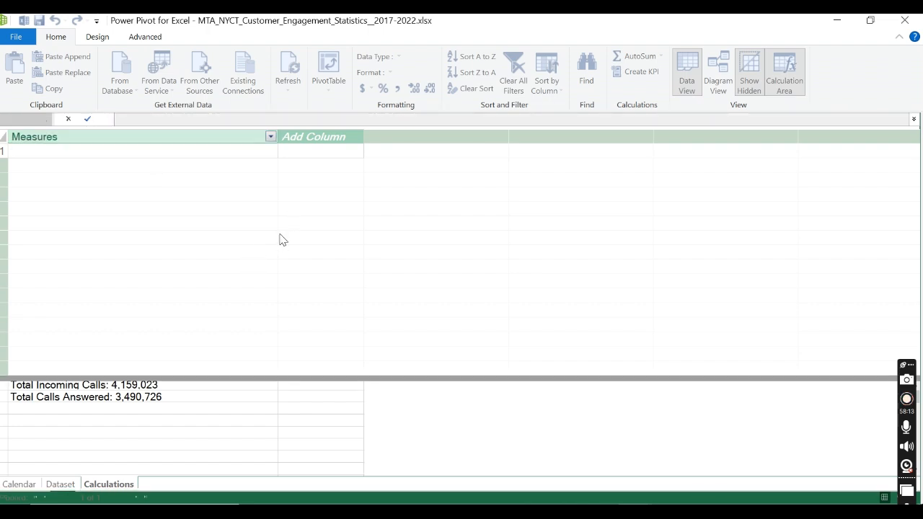
Step: Check the Dataset table's calls_answered_rate column and its data type, and return to the Calculations table
{"action": "left_click", "coordinate": [21, 486]}
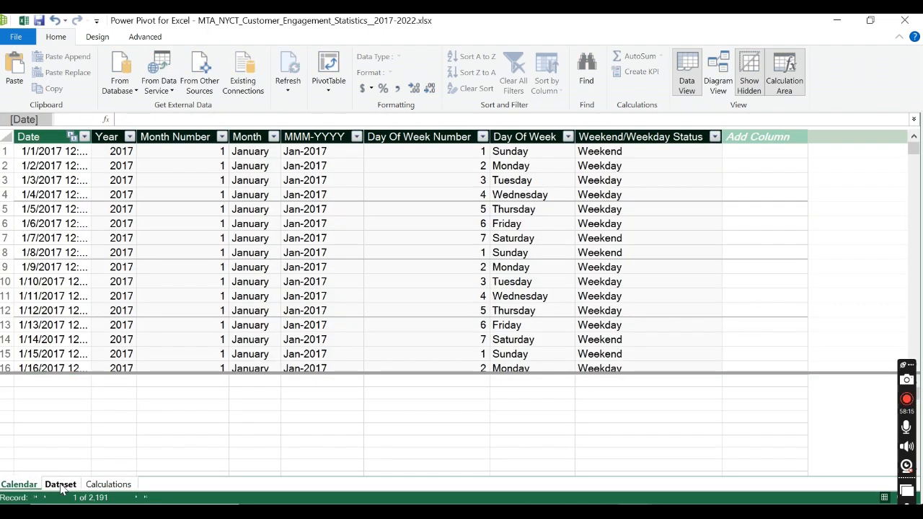
{"action": "left_click", "coordinate": [61, 486]}
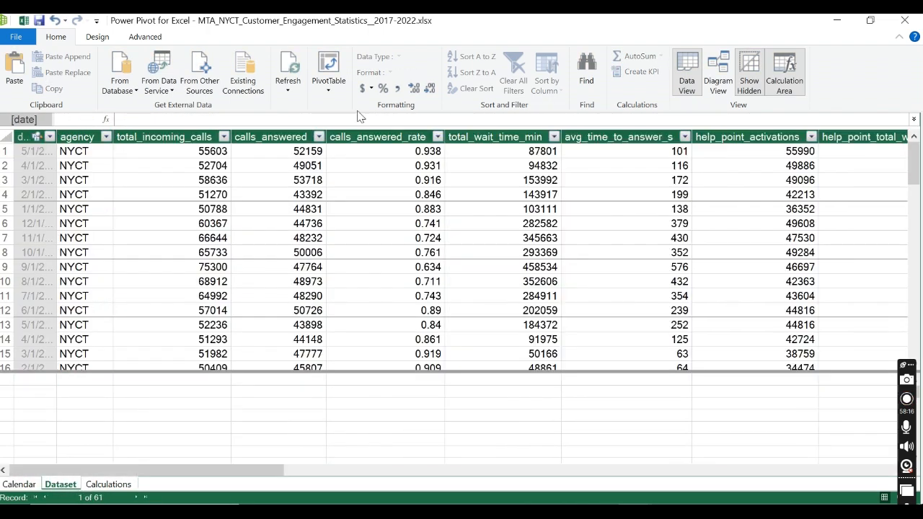
{"action": "left_click", "coordinate": [387, 137]}
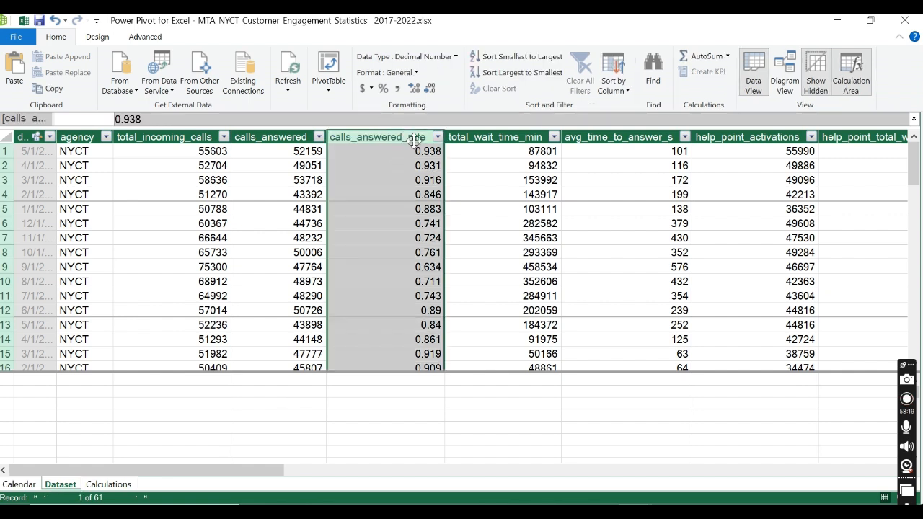
{"action": "left_click", "coordinate": [108, 484]}
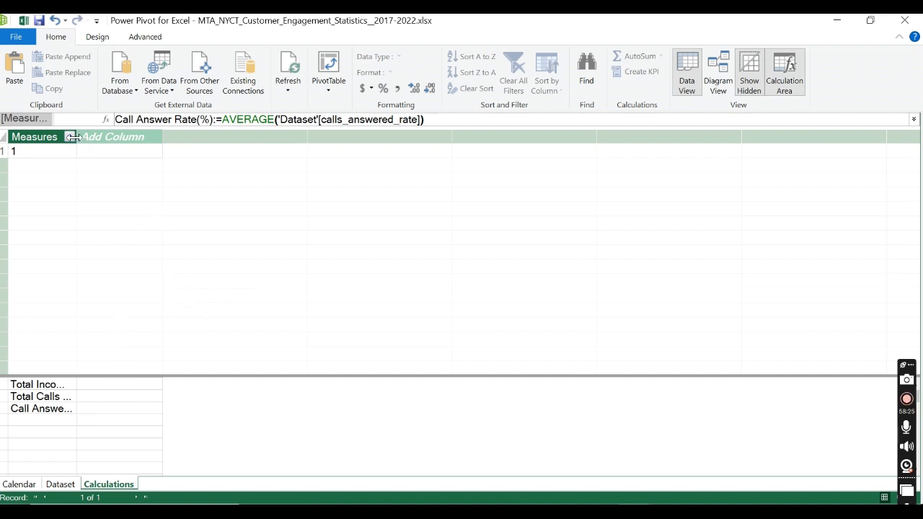
Step: Widen the Measures column and format the Call Answer Rate(%) measure as Percentage
{"action": "left_click_drag", "start_coordinate": [162, 137], "coordinate": [216, 152]}
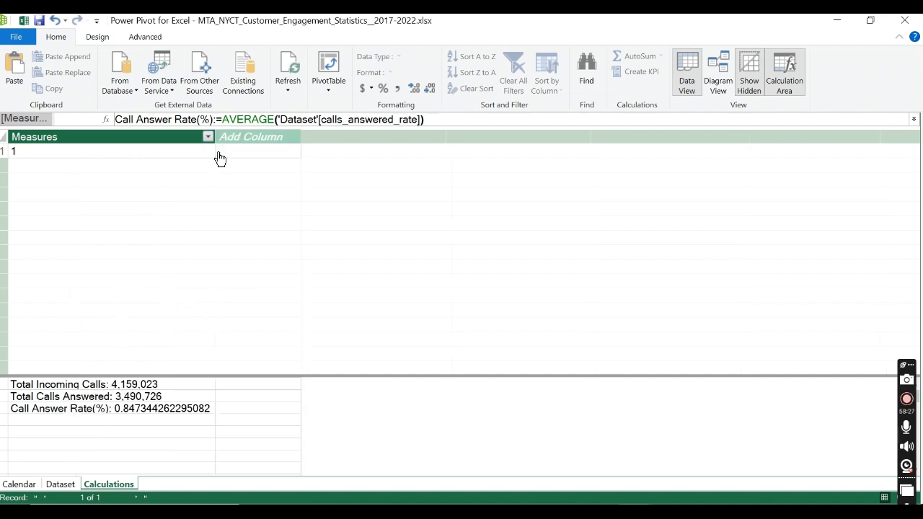
{"action": "left_click", "coordinate": [173, 414]}
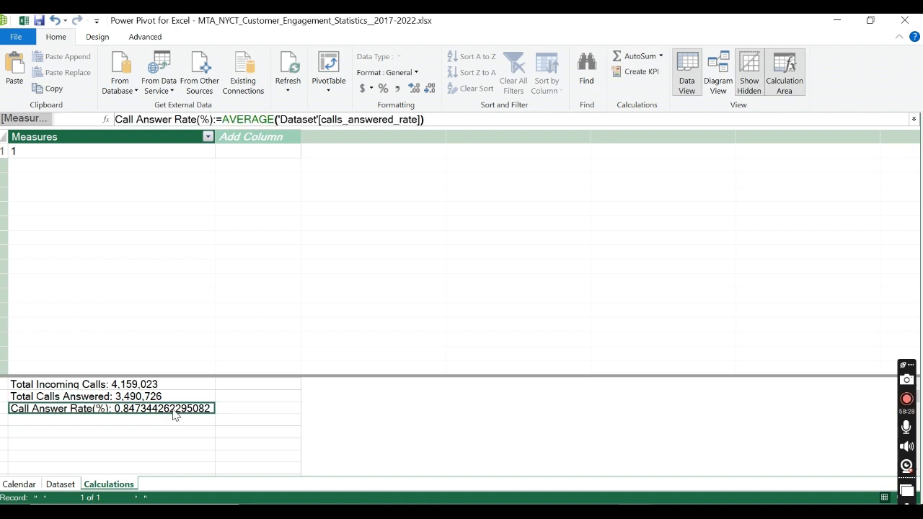
{"action": "left_click", "coordinate": [417, 73]}
{"action": "left_click", "coordinate": [402, 143]}
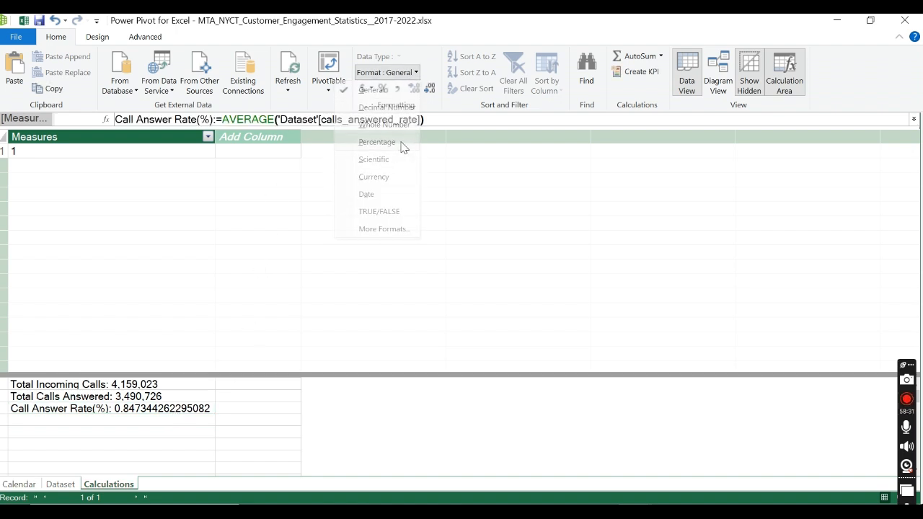
Step: Begin a measure named Avergae wait Time(s) in the calculation area cell below Call Answer Rate(%)
{"action": "left_click", "coordinate": [131, 420]}
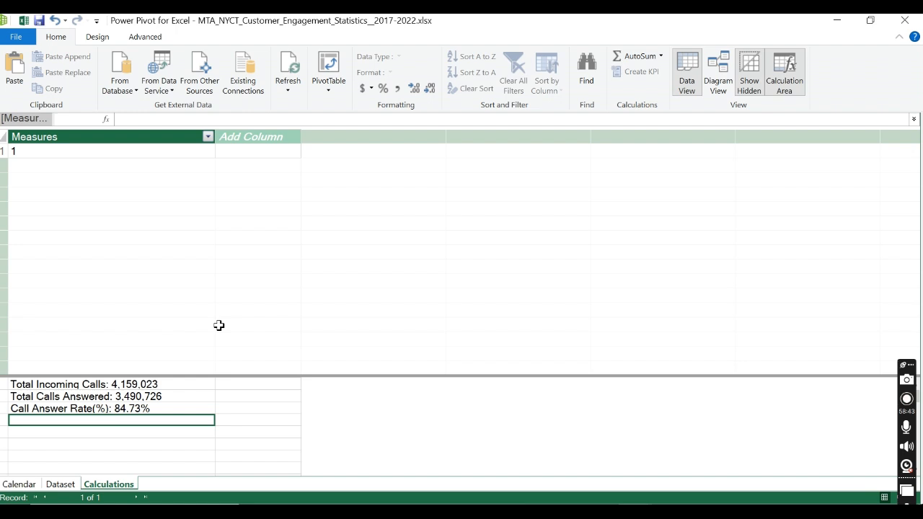
{"action": "type", "text": "Ave"}
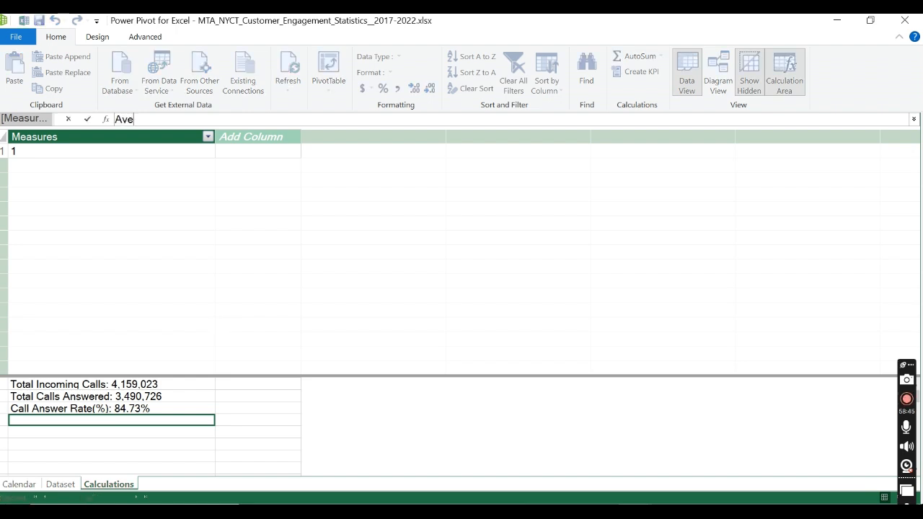
{"action": "type", "text": "rgae waitim"}
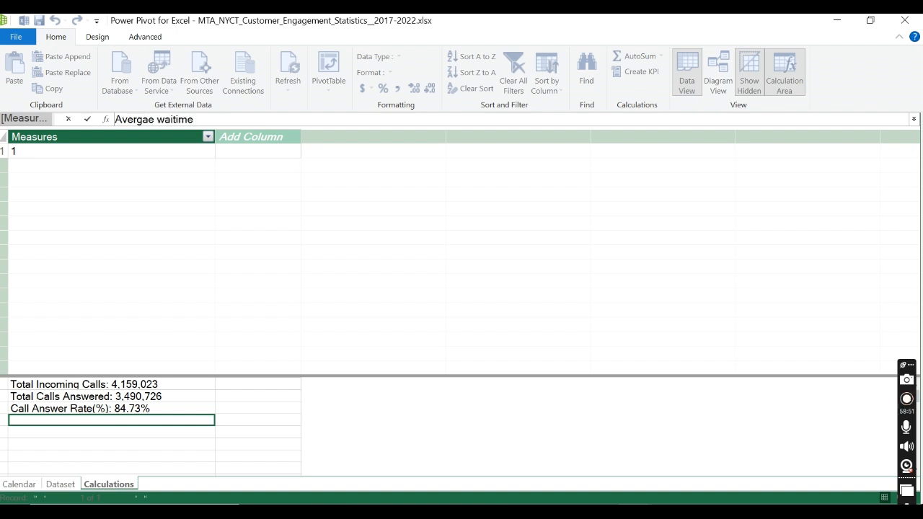
{"action": "key", "text": "BackSpace"}
{"action": "type", "text": "im"}
Step: Switch to the data dictionary PDF in the browser, look up the wait time field descriptions, and return to the measure in Power Pivot
{"action": "mouse_move", "coordinate": [598, 511]}
{"action": "left_click", "coordinate": [674, 436]}
{"action": "scroll", "coordinate": [562, 270], "scroll_direction": "up", "scroll_amount": 2}
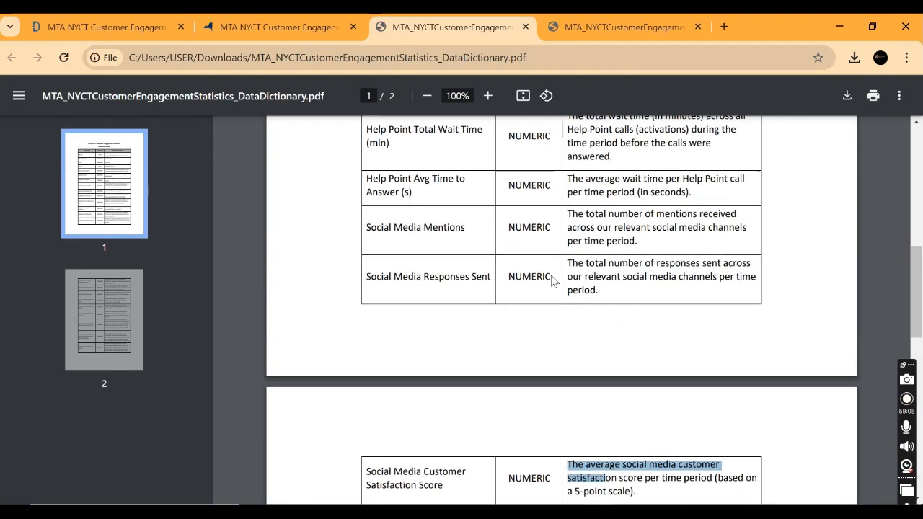
{"action": "scroll", "coordinate": [552, 280], "scroll_direction": "up", "scroll_amount": 6}
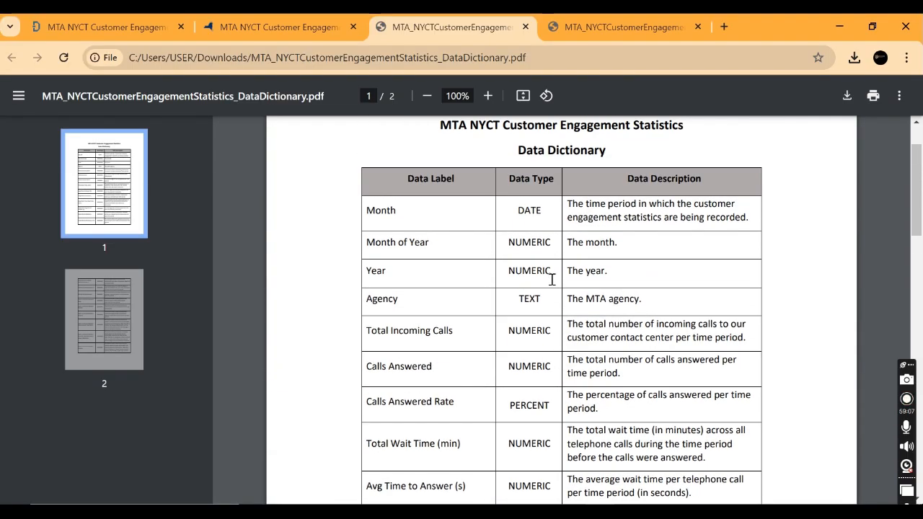
{"action": "scroll", "coordinate": [551, 280], "scroll_direction": "down", "scroll_amount": 1}
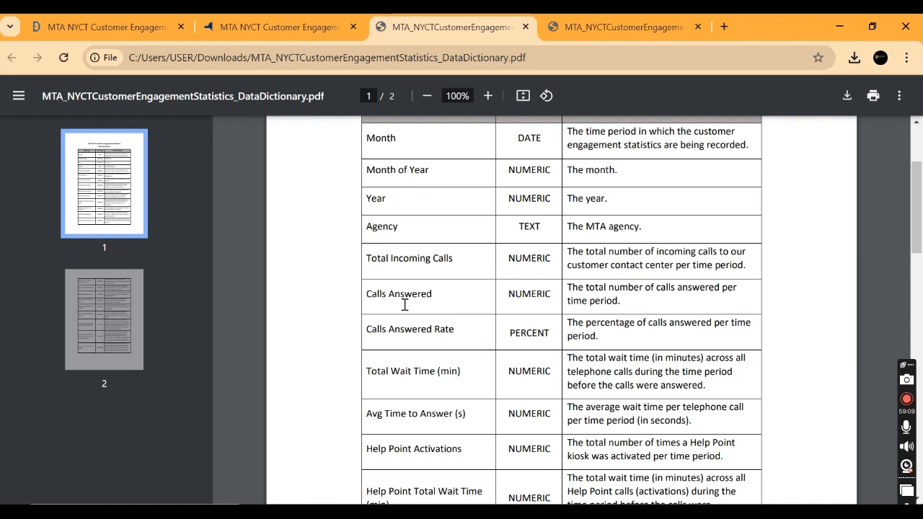
{"action": "scroll", "coordinate": [415, 313], "scroll_direction": "down", "scroll_amount": 1}
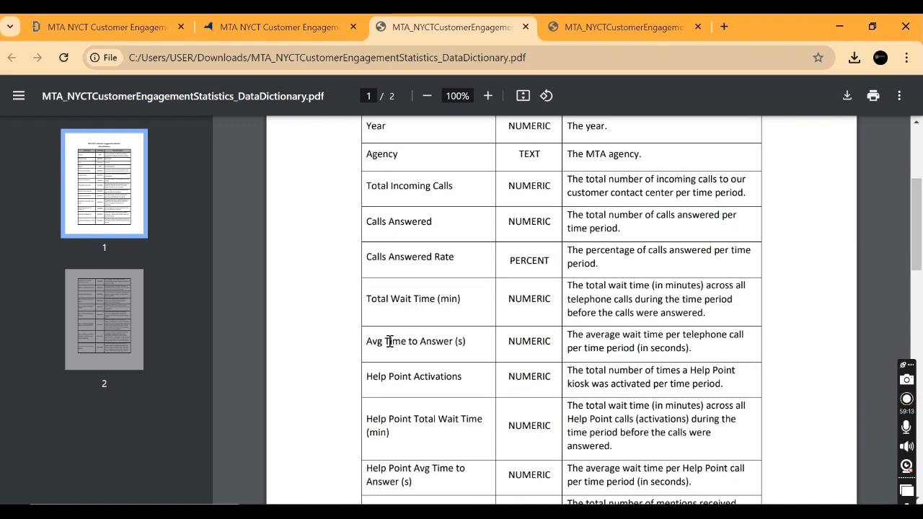
{"action": "double_click", "coordinate": [400, 300]}
{"action": "key", "text": "alt+Tab"}
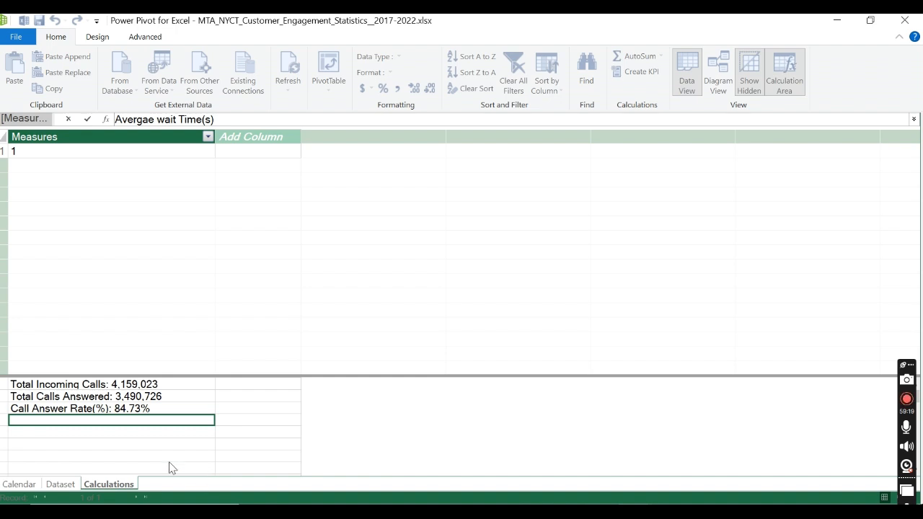
Step: Define the Avergae wait Time(s) measure as SUM('Dataset'[total_wait_time_min]) and commit the formula
{"action": "type", "text": ":="}
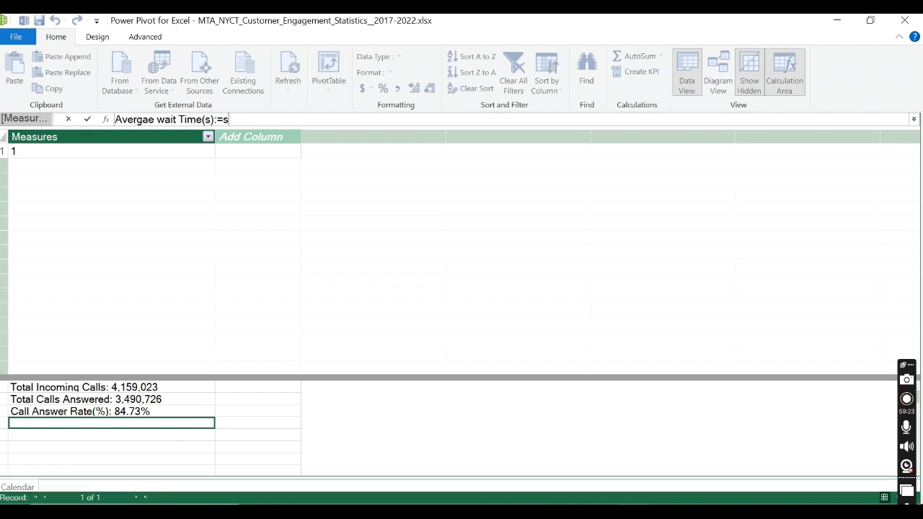
{"action": "type", "text": "sum"}
{"action": "key", "text": "Tab"}
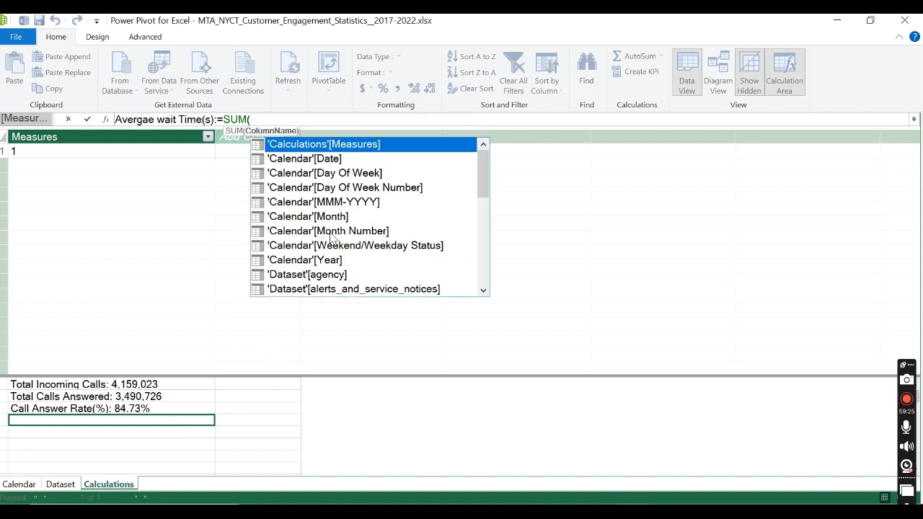
{"action": "scroll", "coordinate": [367, 205], "scroll_direction": "down", "scroll_amount": 5}
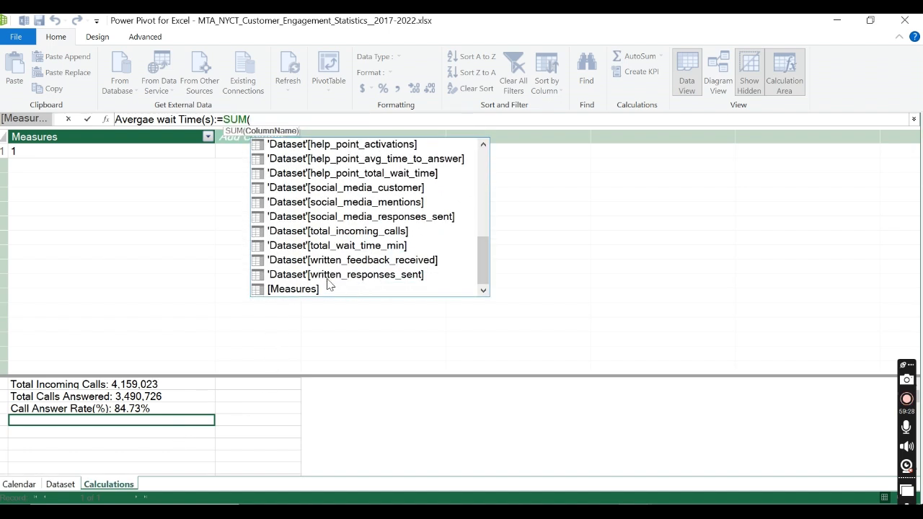
{"action": "left_click", "coordinate": [354, 247]}
{"action": "double_click", "coordinate": [353, 246]}
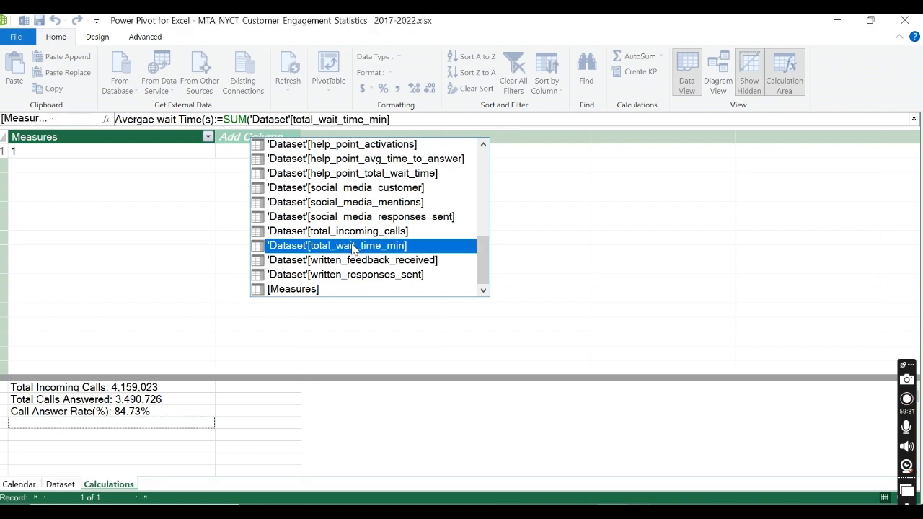
{"action": "type", "text": ")"}
{"action": "key", "text": "Return"}
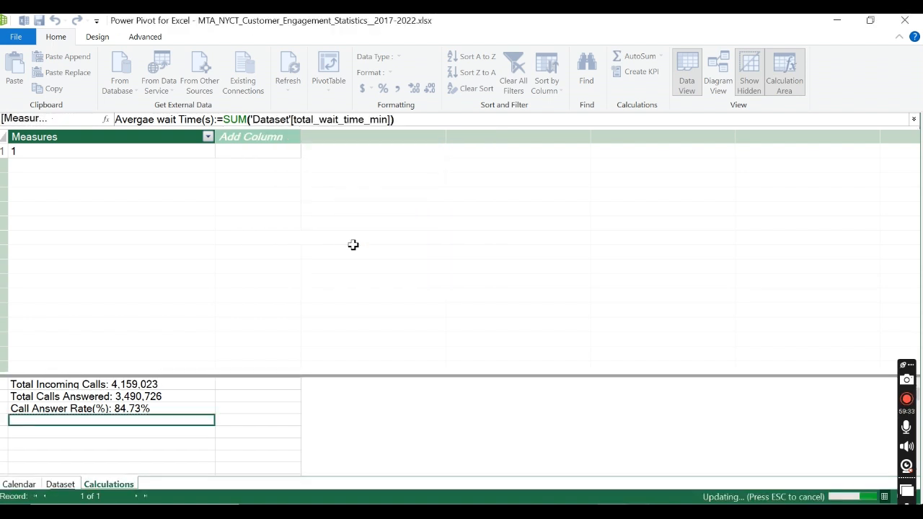
Step: Check the Dataset table's total_wait_time_min column, and widen the Measures column in the Calculations table
{"action": "left_click", "coordinate": [52, 484]}
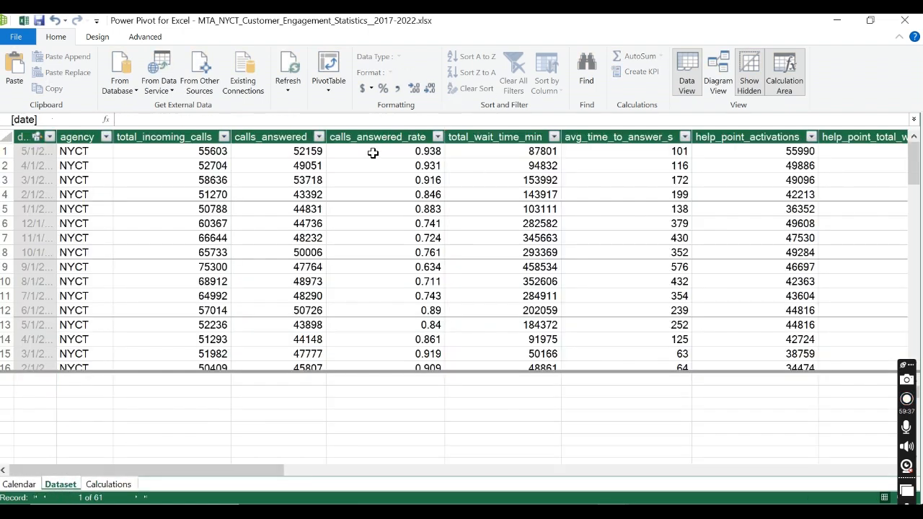
{"action": "left_click", "coordinate": [493, 136]}
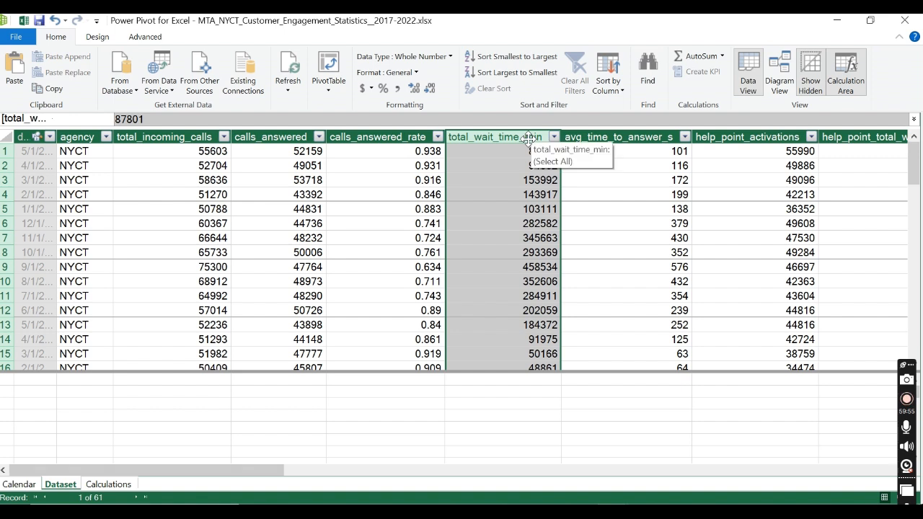
{"action": "left_click", "coordinate": [102, 485]}
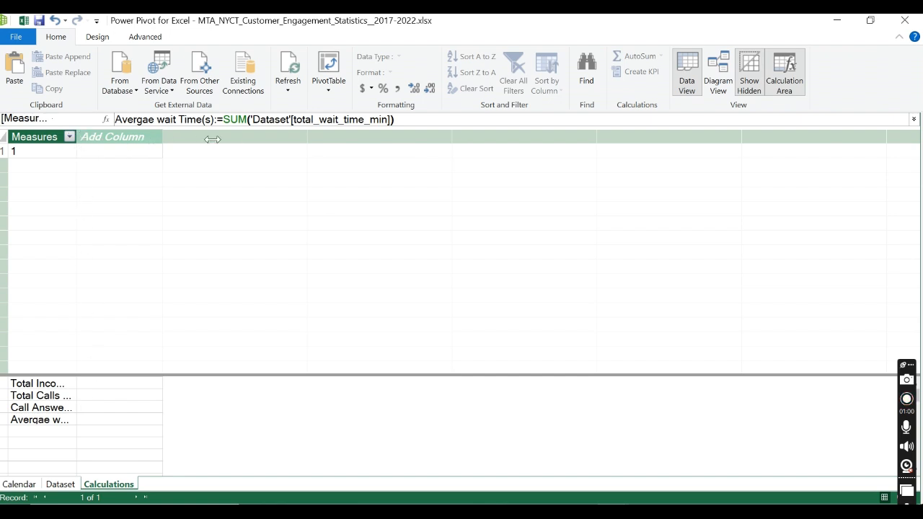
{"action": "left_click_drag", "start_coordinate": [212, 139], "coordinate": [231, 139]}
{"action": "left_click", "coordinate": [152, 424]}
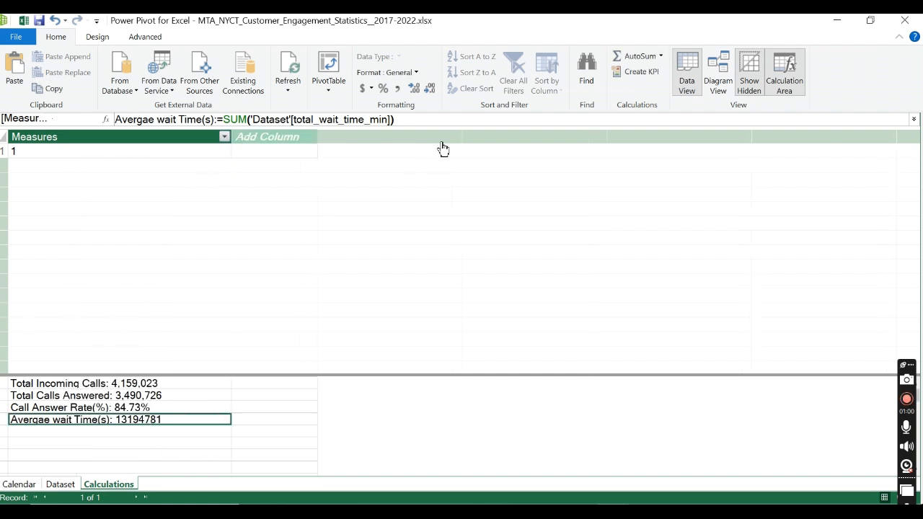
Step: Open the wait time measure's SUM formula for editing, view the Dataset table's columns, and return to the Calculations table
{"action": "left_click", "coordinate": [391, 119]}
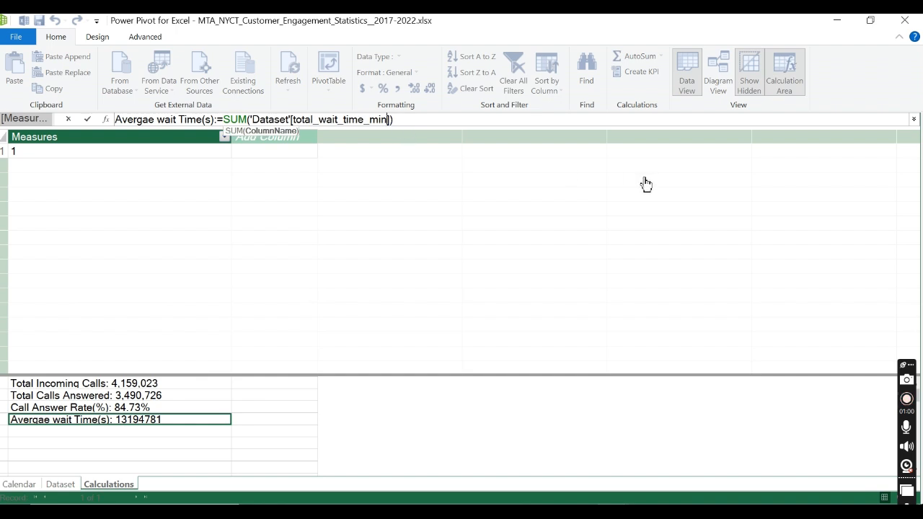
{"action": "left_click", "coordinate": [57, 491]}
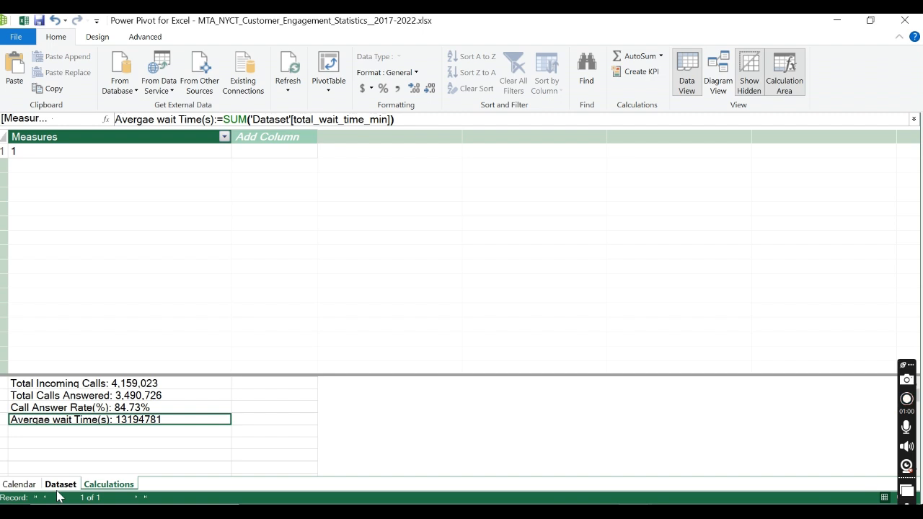
{"action": "left_click", "coordinate": [248, 121]}
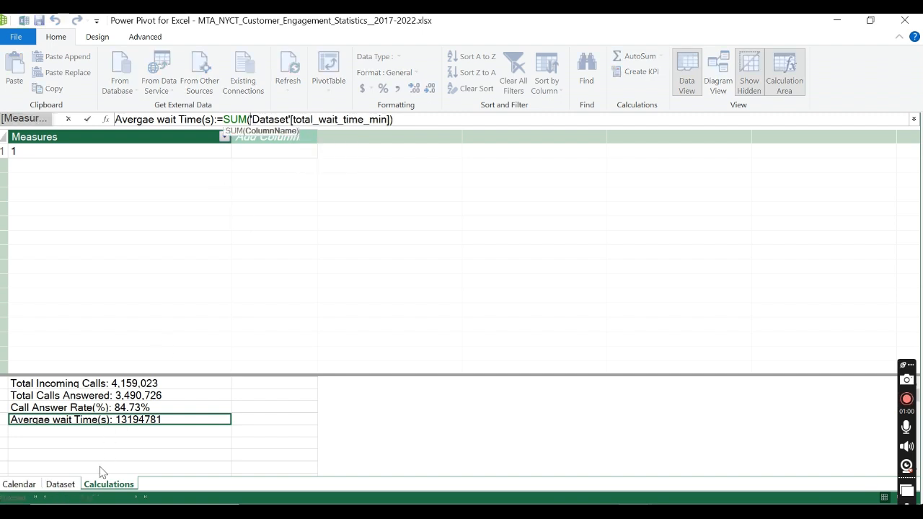
{"action": "left_click", "coordinate": [65, 490]}
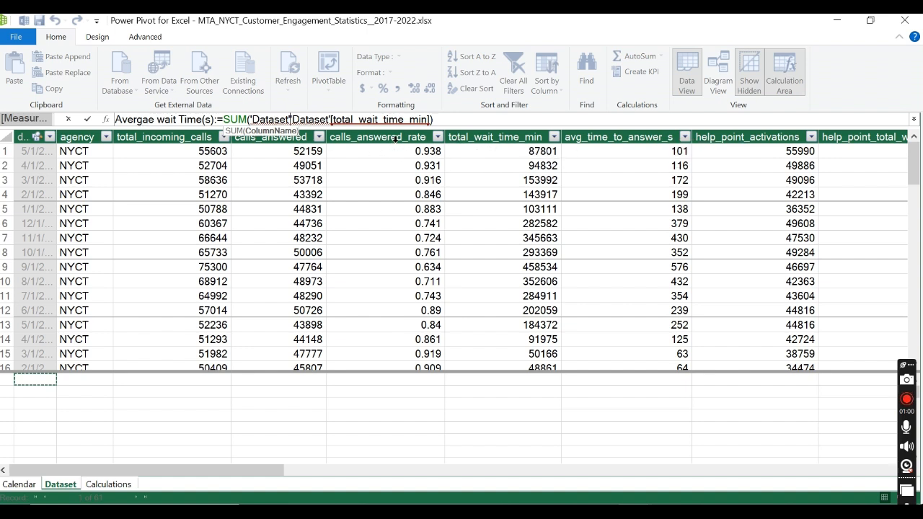
{"action": "left_click", "coordinate": [92, 480]}
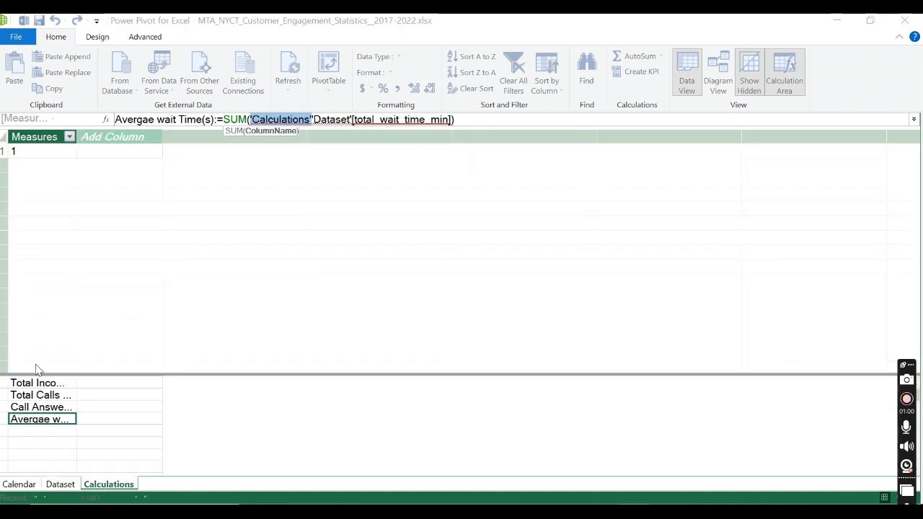
Step: Rename the wait time measure to Total wait Time(s) in its formula and commit the edit
{"action": "left_click_drag", "start_coordinate": [154, 119], "coordinate": [108, 118]}
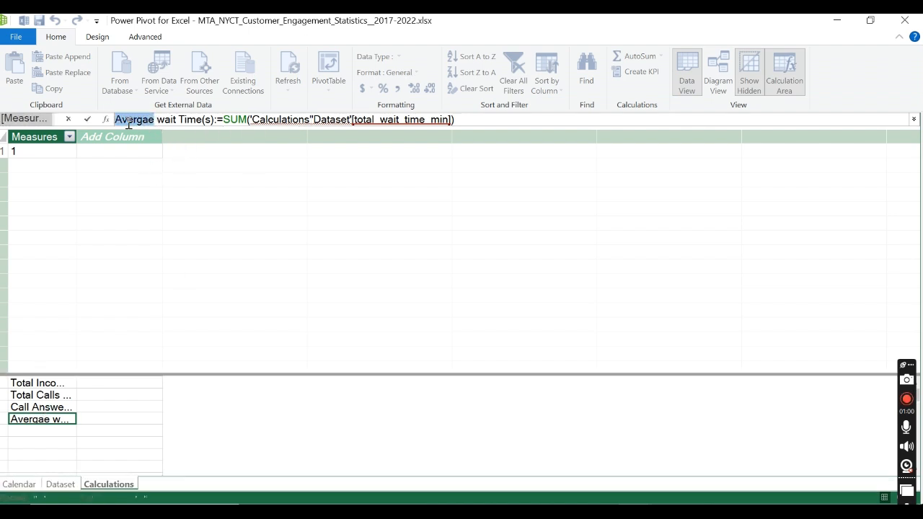
{"action": "type", "text": "Total"}
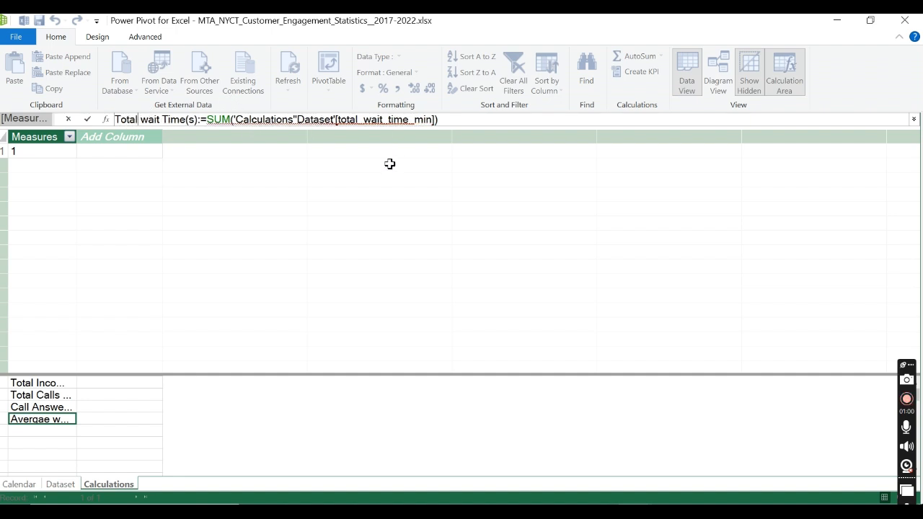
{"action": "left_click", "coordinate": [465, 119]}
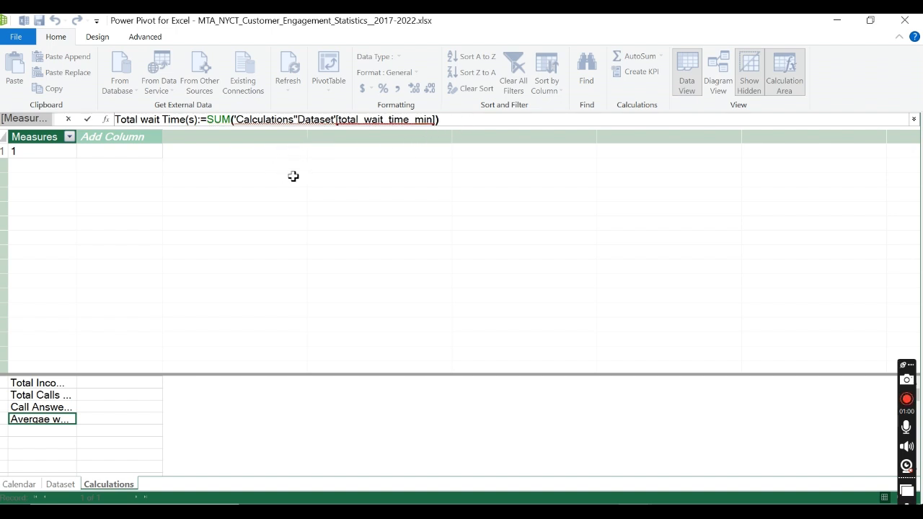
{"action": "left_click", "coordinate": [87, 120]}
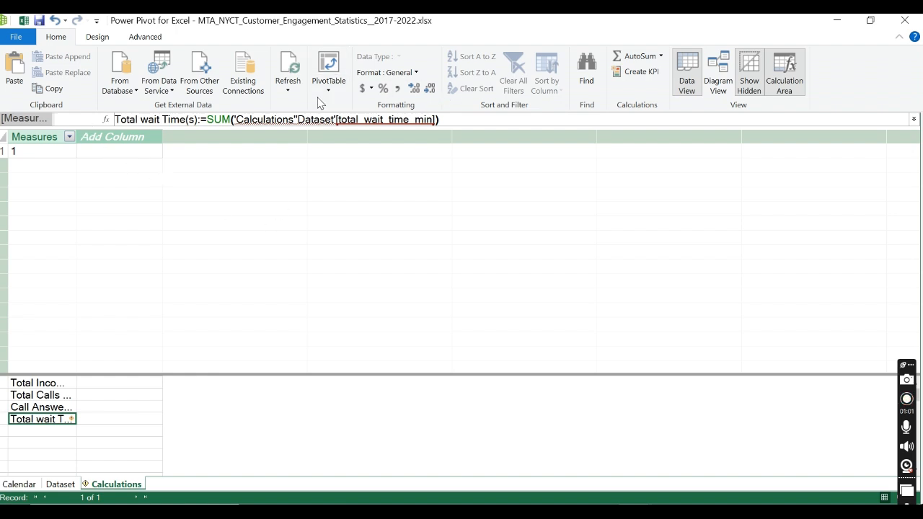
Step: Widen the Measures column and clear the faulty column reference from the Total wait Time(s) formula, back to SUM(
{"action": "left_click_drag", "start_coordinate": [76, 138], "coordinate": [184, 141]}
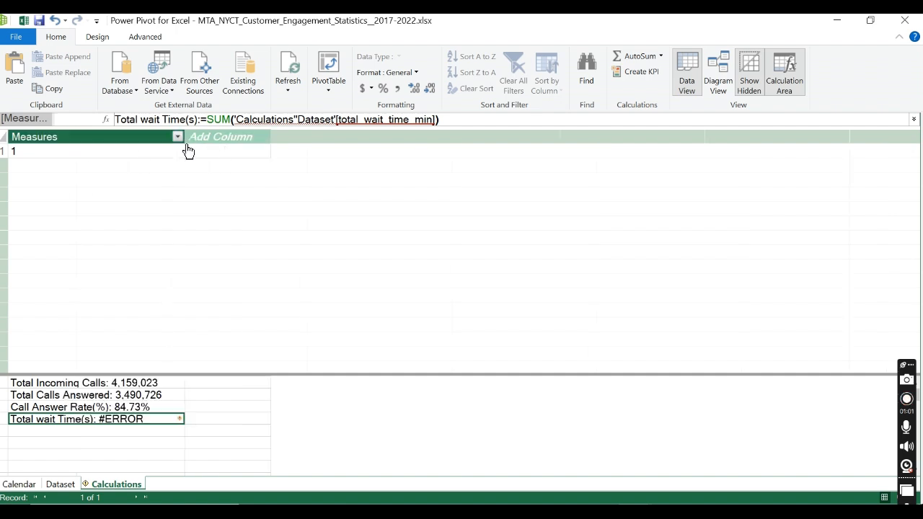
{"action": "left_click", "coordinate": [476, 118]}
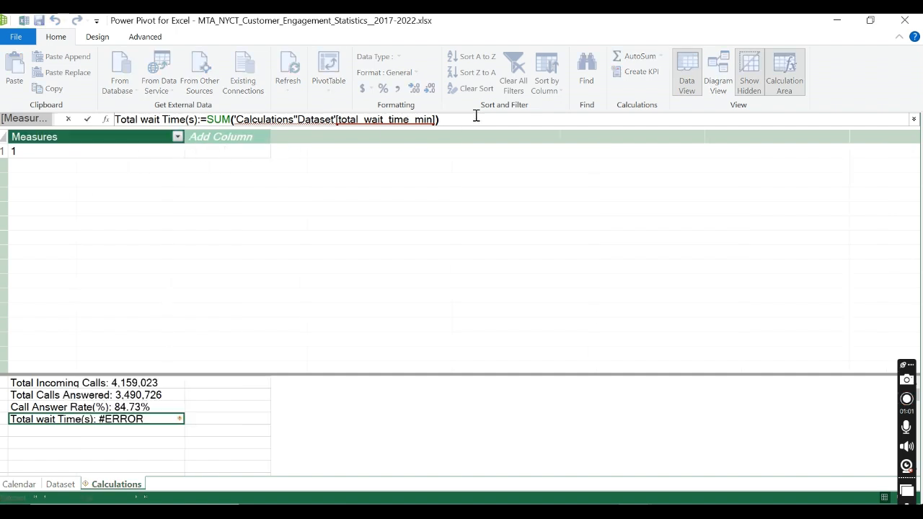
{"action": "key", "text": "BackSpace"}
{"action": "key", "text": "BackSpace"}
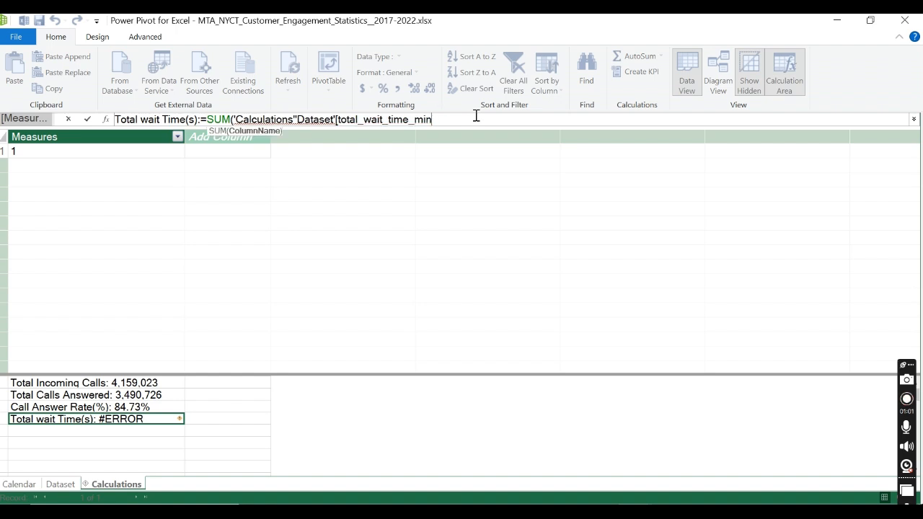
{"action": "key", "text": "BackSpace"}
{"action": "key", "text": "BackSpace"}
{"action": "key", "text": "BackSpace"}
{"action": "key", "text": "BackSpace"}
{"action": "key", "text": "BackSpace"}
{"action": "key", "text": "BackSpace"}
{"action": "key", "text": "BackSpace"}
{"action": "key", "text": "BackSpace"}
{"action": "key", "text": "BackSpace"}
{"action": "key", "text": "BackSpace"}
{"action": "key", "text": "BackSpace"}
{"action": "key", "text": "BackSpace"}
{"action": "key", "text": "BackSpace"}
{"action": "key", "text": "BackSpace"}
{"action": "key", "text": "BackSpace"}
{"action": "key", "text": "BackSpace"}
{"action": "key", "text": "BackSpace"}
{"action": "key", "text": "BackSpace"}
{"action": "key", "text": "BackSpace"}
{"action": "key", "text": "BackSpace"}
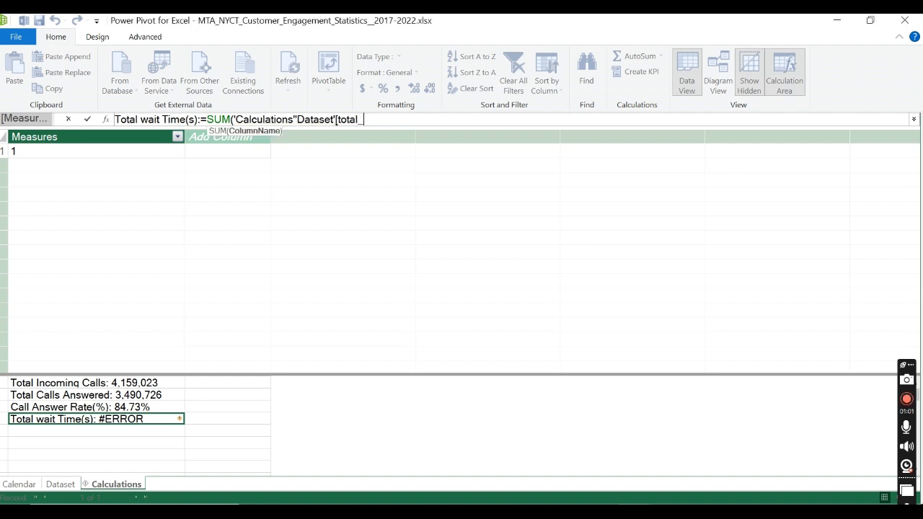
{"action": "key", "text": "BackSpace"}
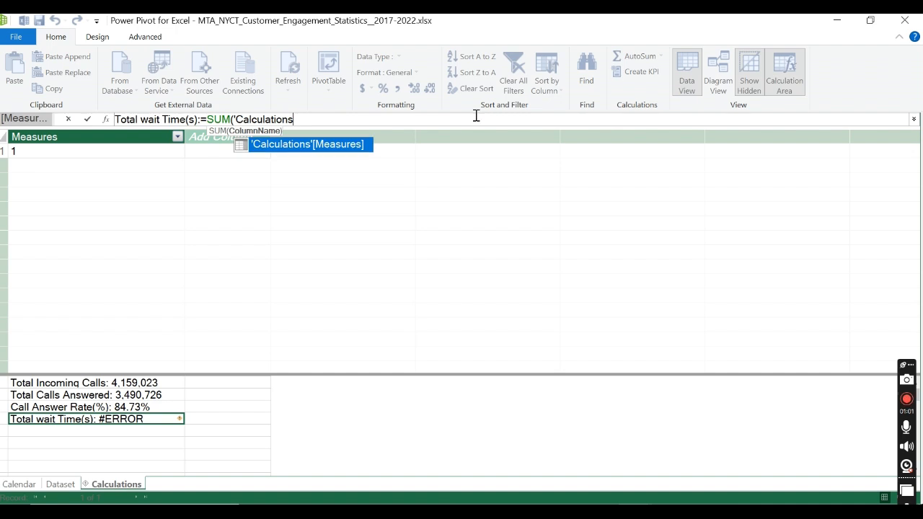
{"action": "key", "text": "BackSpace"}
{"action": "key", "text": "BackSpace"}
{"action": "key", "text": "BackSpace"}
{"action": "key", "text": "BackSpace"}
{"action": "key", "text": "BackSpace"}
{"action": "key", "text": "BackSpace"}
{"action": "key", "text": "BackSpace"}
{"action": "key", "text": "BackSpace"}
{"action": "key", "text": "BackSpace"}
{"action": "key", "text": "BackSpace"}
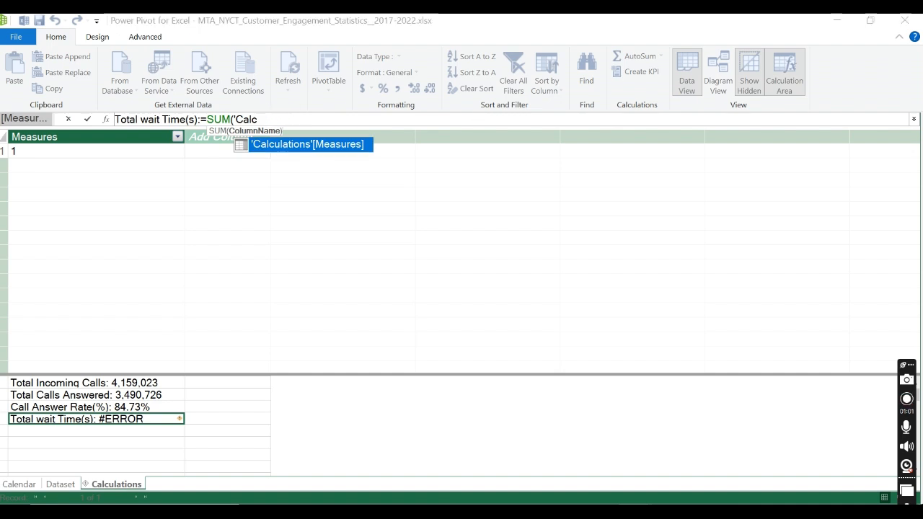
{"action": "key", "text": "BackSpace"}
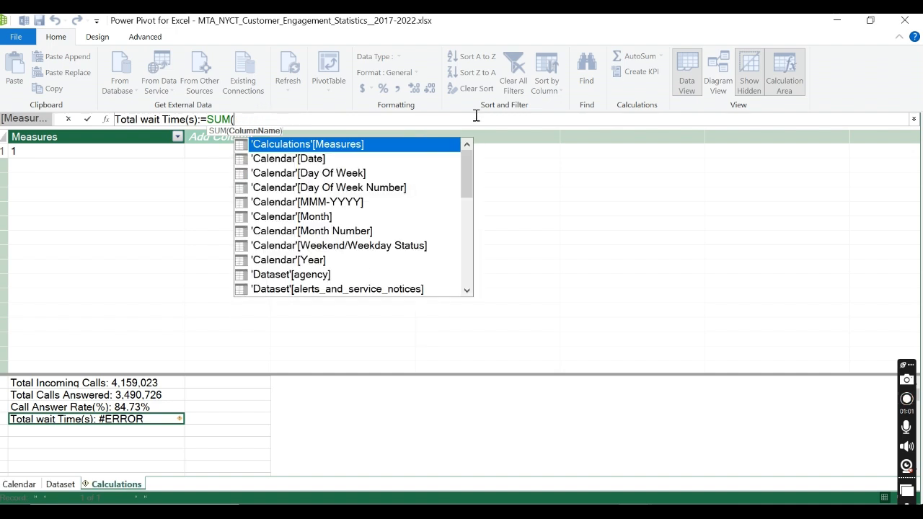
Step: Complete the Total wait Time(s) formula as SUM('Dataset'[total_wait_time_min]) and commit it
{"action": "type", "text": "wai"}
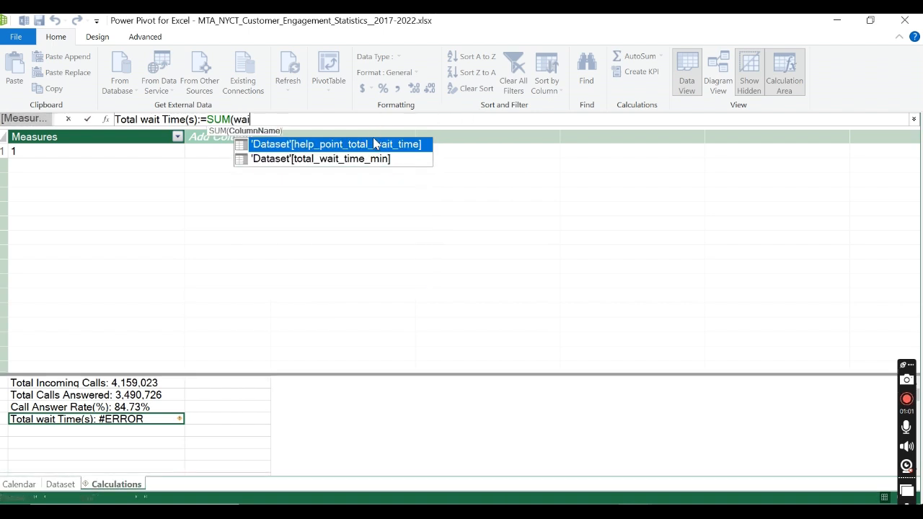
{"action": "left_click", "coordinate": [344, 158]}
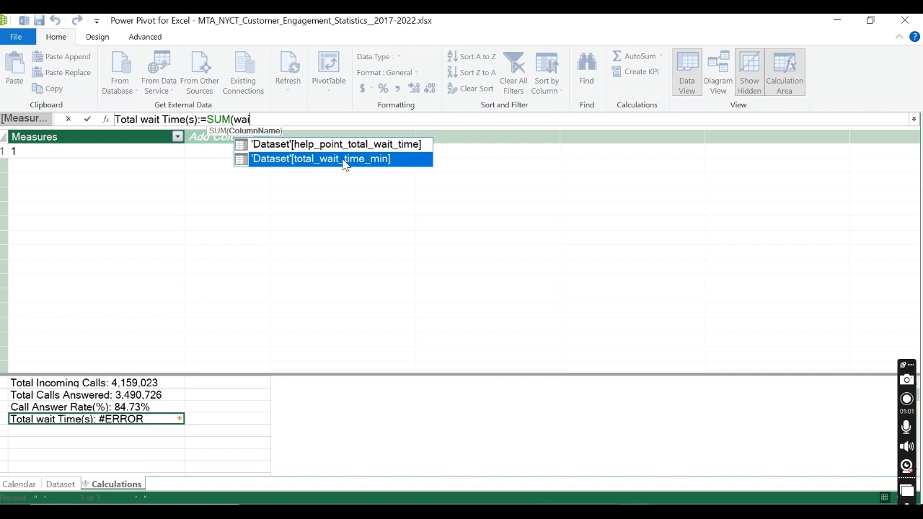
{"action": "double_click", "coordinate": [344, 160]}
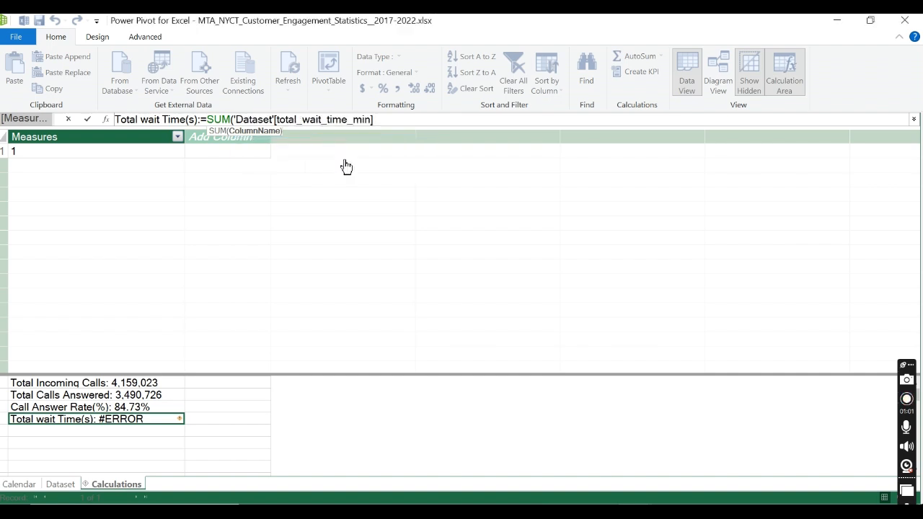
{"action": "type", "text": ")"}
{"action": "key", "text": "Return"}
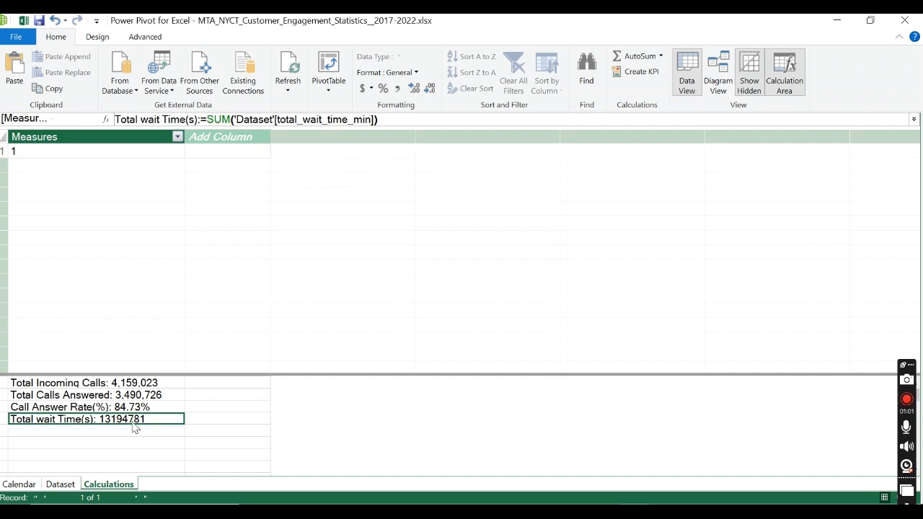
Step: Format the Total wait Time(s) measure with a thousands separator and no decimal places
{"action": "left_click", "coordinate": [397, 88]}
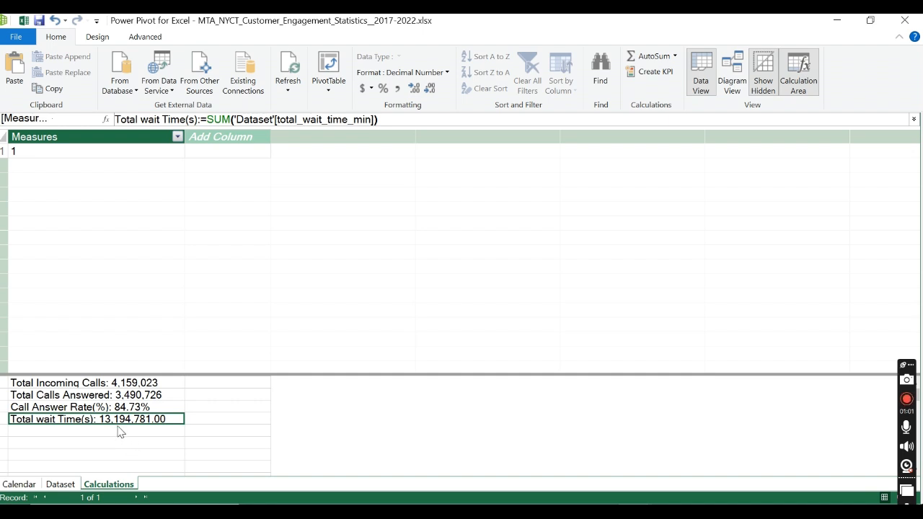
{"action": "left_click", "coordinate": [429, 89]}
{"action": "left_click", "coordinate": [137, 443]}
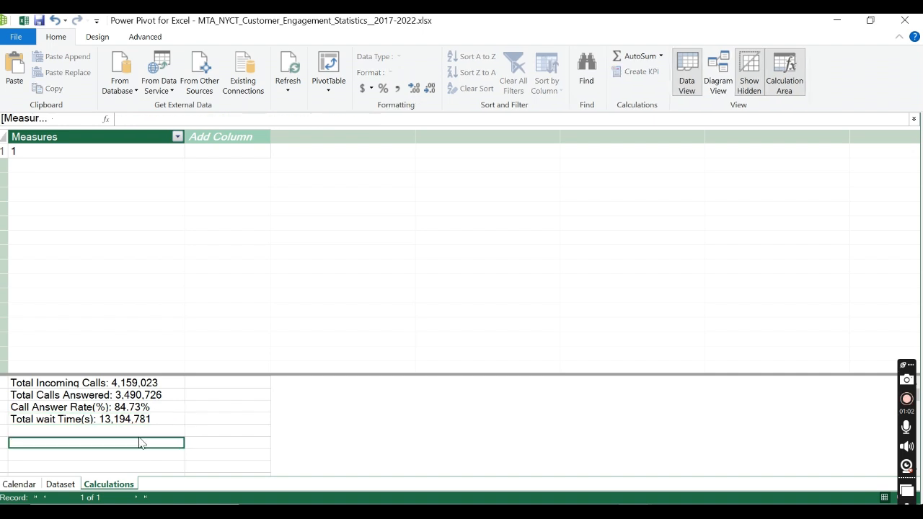
Step: Rename the Total wait Time(s) measure to Total wait Time(min) in its formula and commit the edit
{"action": "left_click", "coordinate": [143, 423]}
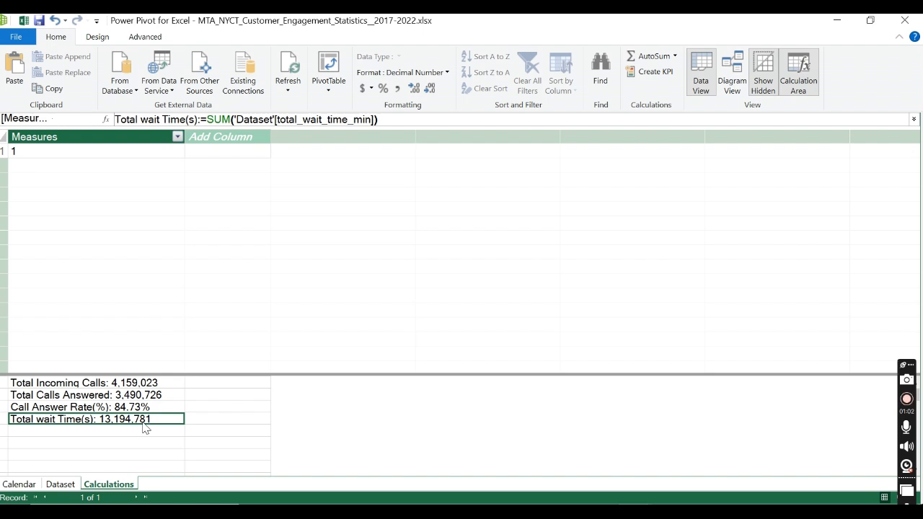
{"action": "left_click", "coordinate": [195, 119]}
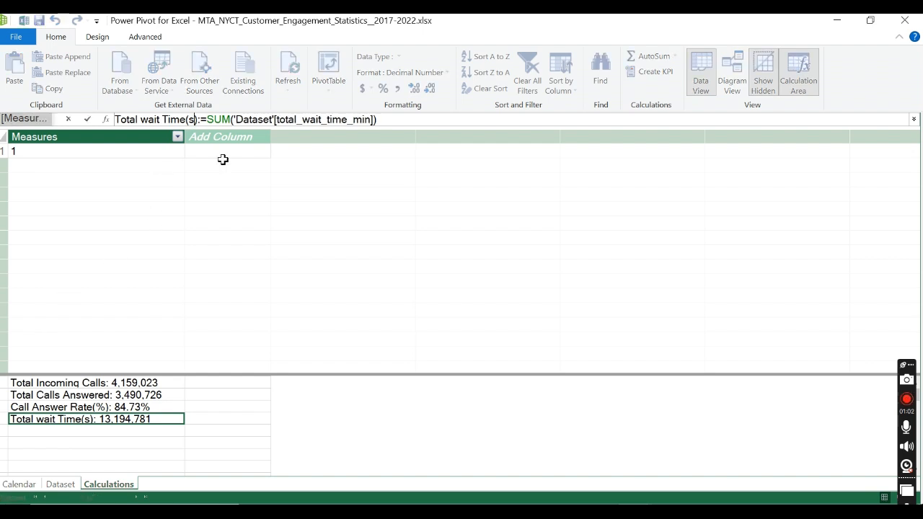
{"action": "key", "text": "BackSpace"}
{"action": "type", "text": "min"}
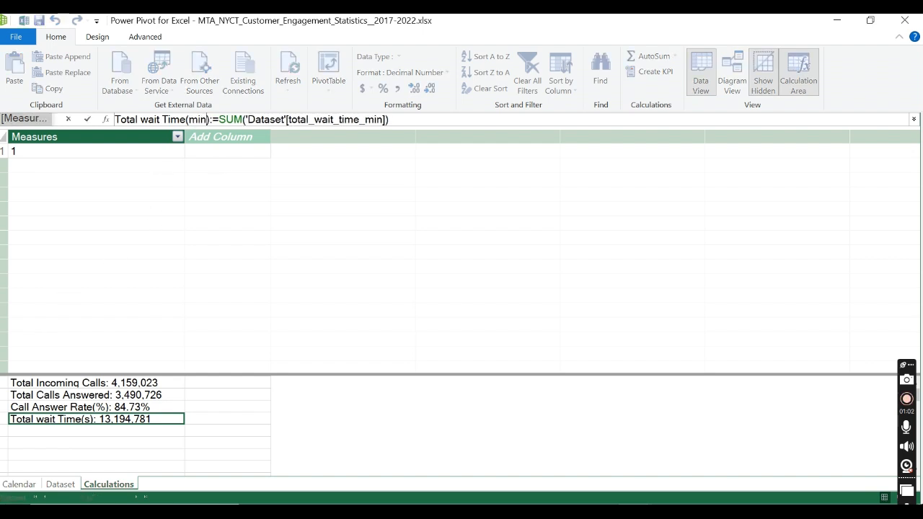
{"action": "left_click", "coordinate": [478, 121]}
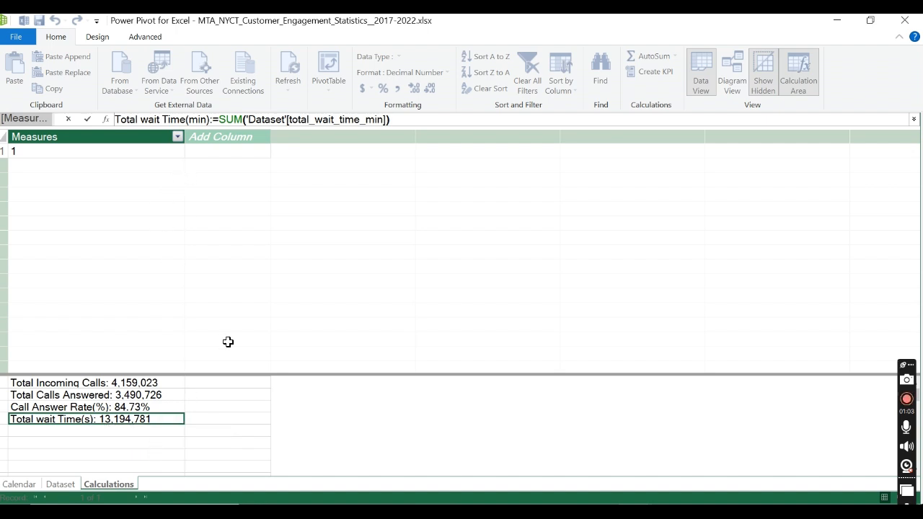
{"action": "key", "text": "Return"}
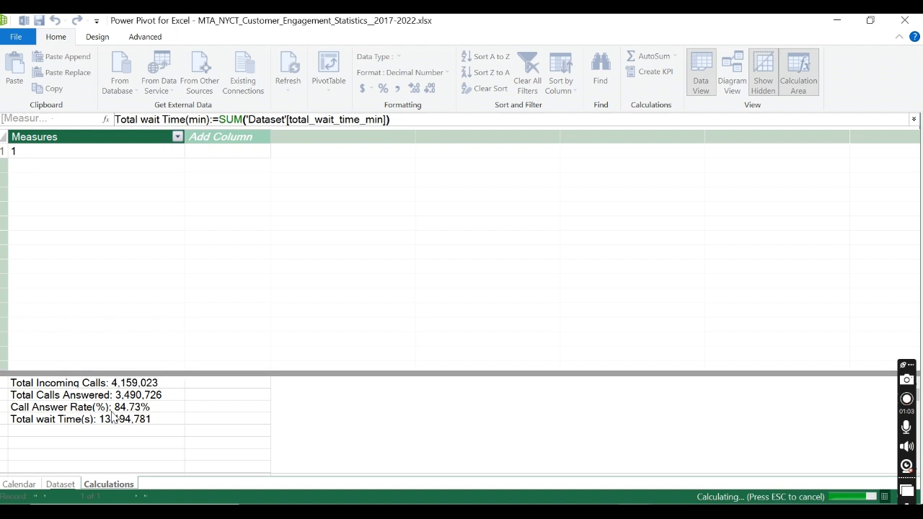
{"action": "key", "text": "Up"}
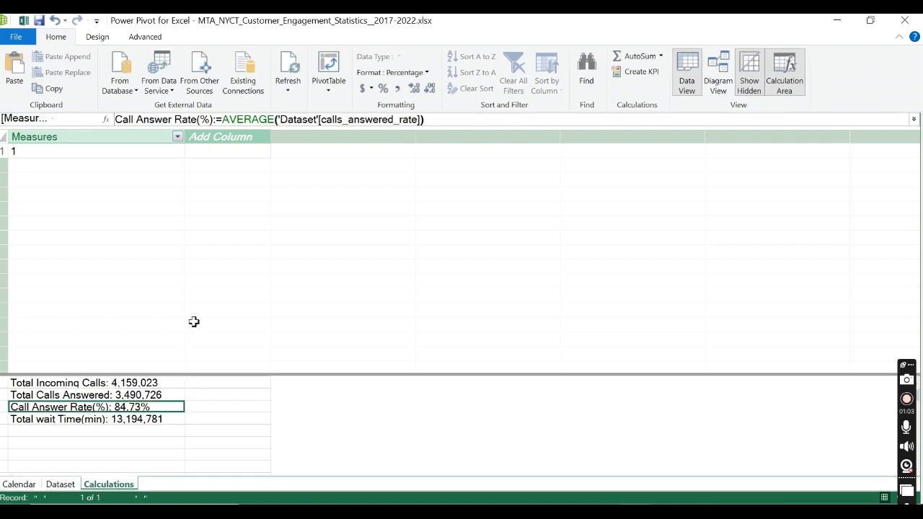
Step: Insert a PivotChart at cell A1 of the existing Sheet1 and plot the Total wait Time(min) measure in it
{"action": "left_click", "coordinate": [332, 92]}
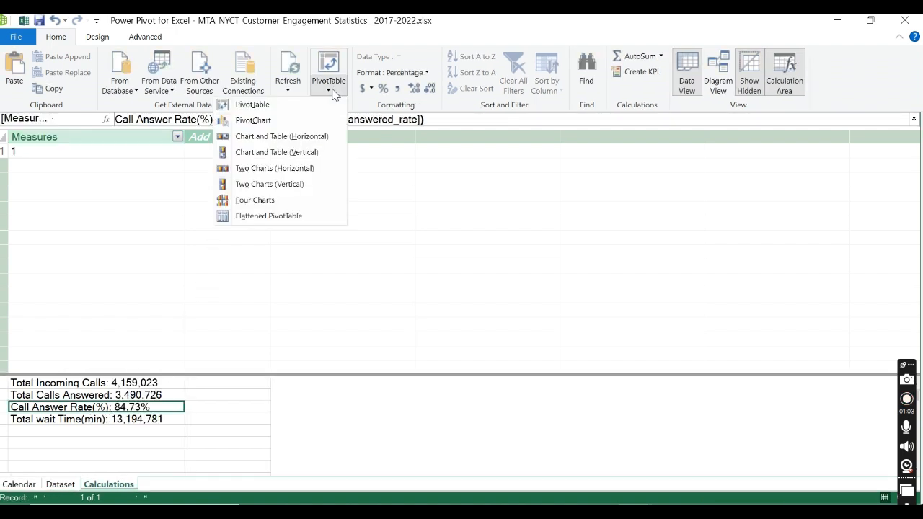
{"action": "left_click", "coordinate": [272, 122]}
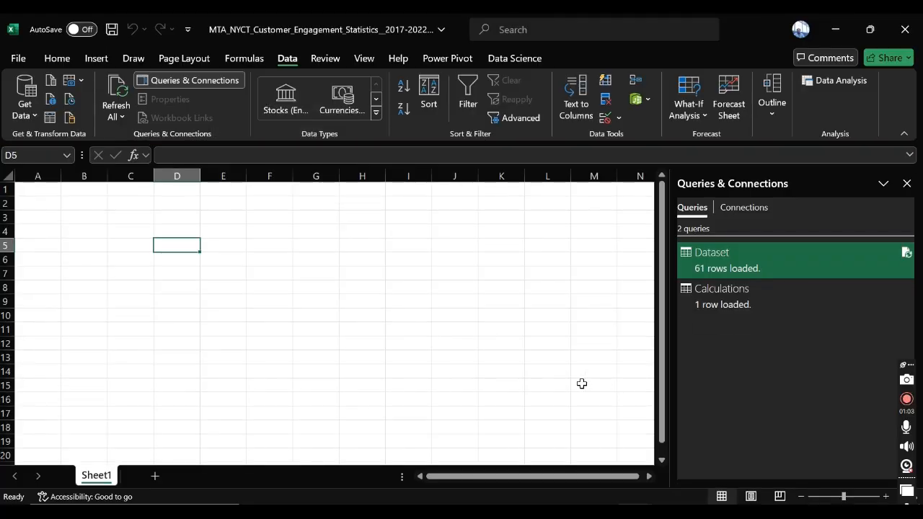
{"action": "left_click", "coordinate": [330, 258]}
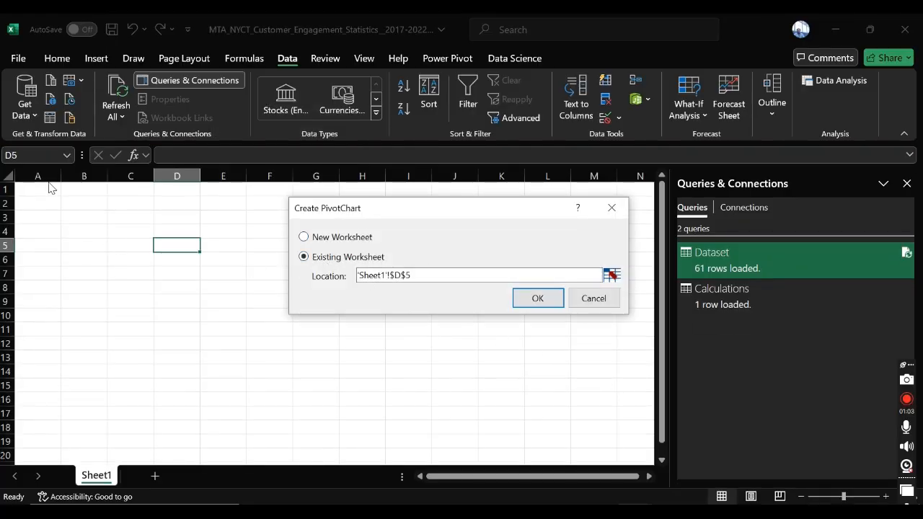
{"action": "left_click", "coordinate": [611, 275]}
{"action": "left_click", "coordinate": [40, 189]}
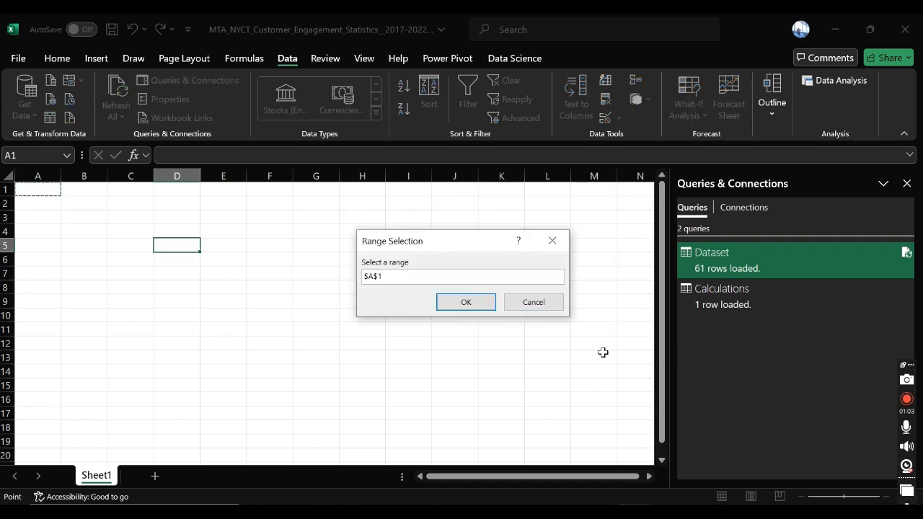
{"action": "left_click", "coordinate": [461, 306]}
{"action": "left_click", "coordinate": [525, 297]}
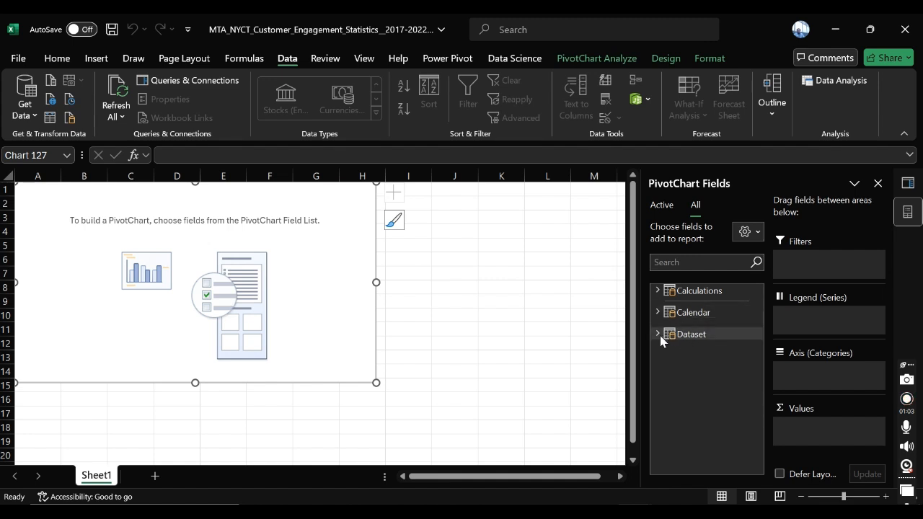
{"action": "left_click", "coordinate": [657, 291]}
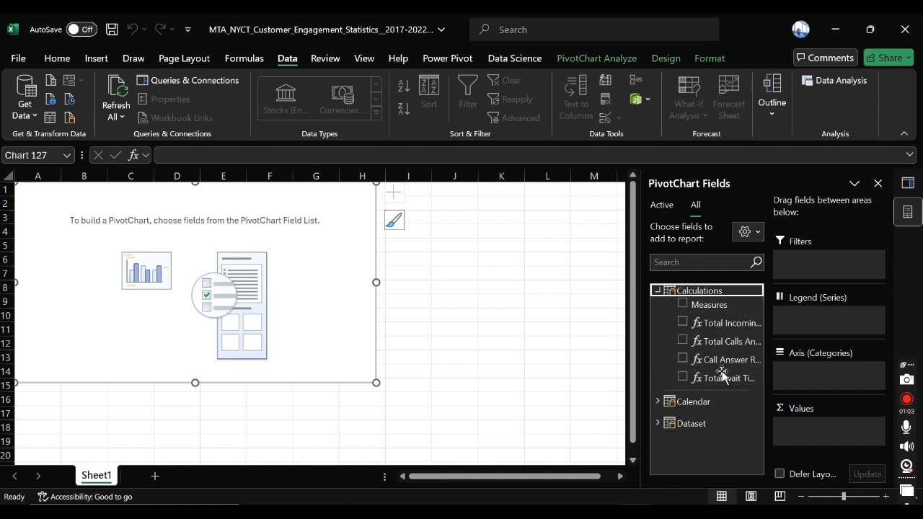
{"action": "left_click", "coordinate": [683, 377]}
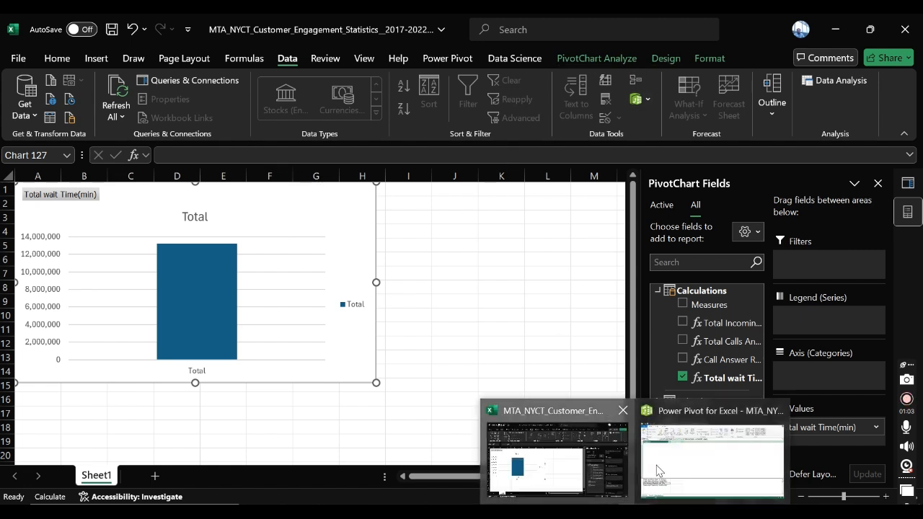
Step: Switch back to Power Pivot, insert a PivotTable on a new worksheet, and add Total wait Time(min) as its value
{"action": "left_click", "coordinate": [659, 469]}
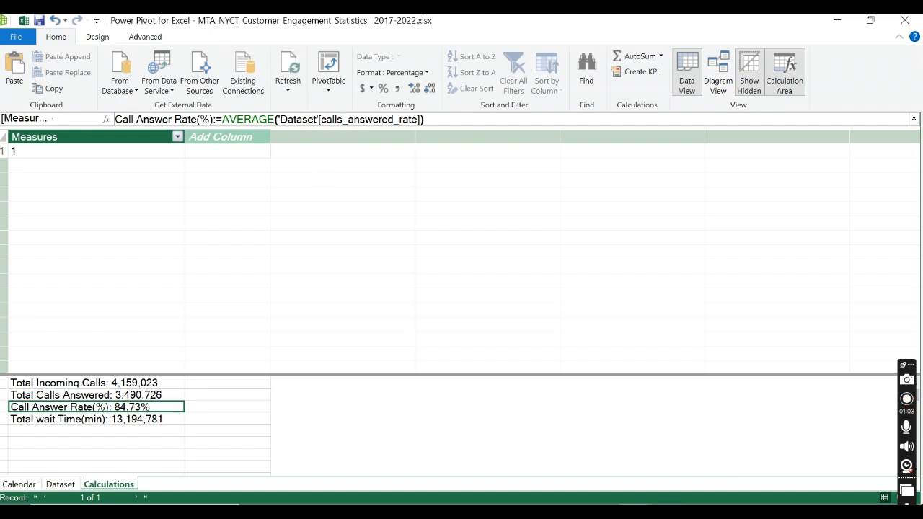
{"action": "left_click", "coordinate": [555, 447]}
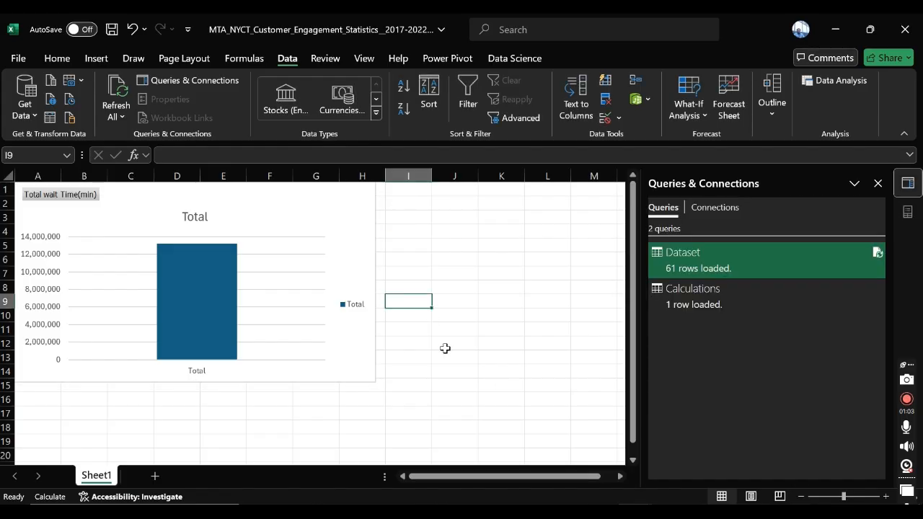
{"action": "left_click", "coordinate": [670, 461]}
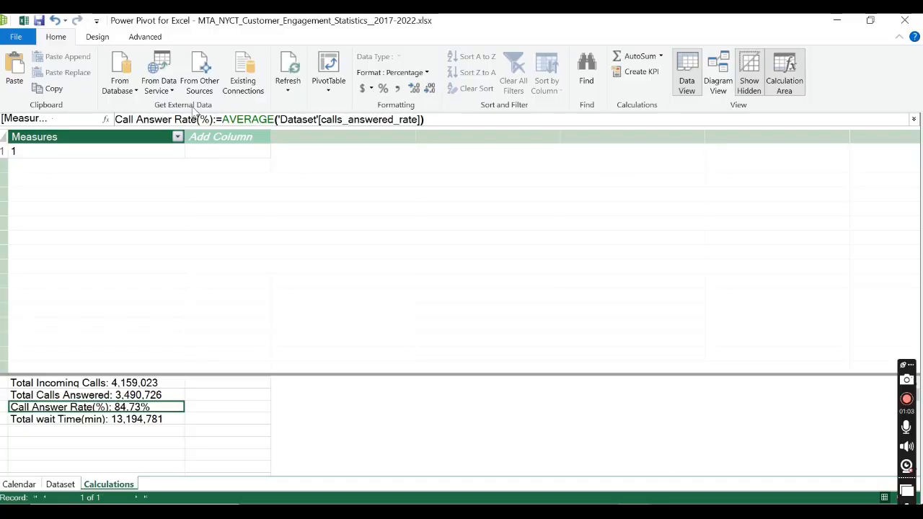
{"action": "left_click", "coordinate": [325, 85]}
{"action": "left_click", "coordinate": [312, 113]}
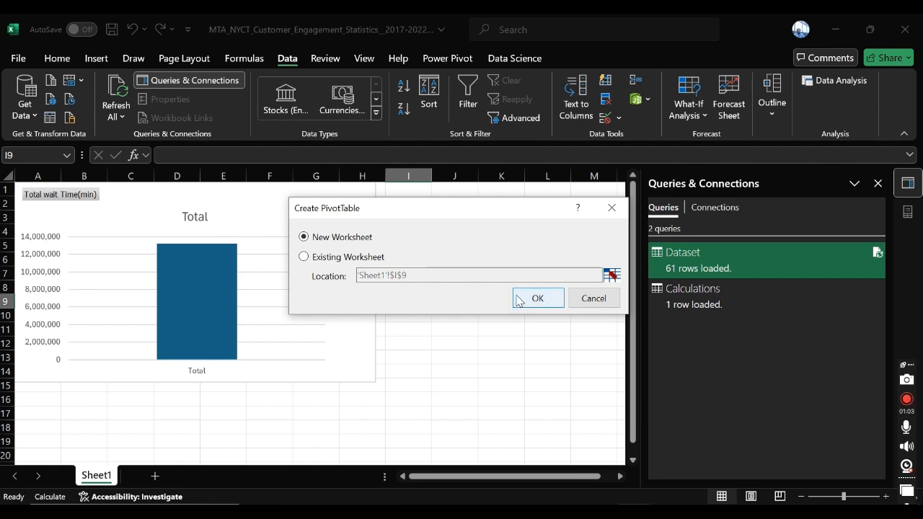
{"action": "left_click", "coordinate": [537, 298]}
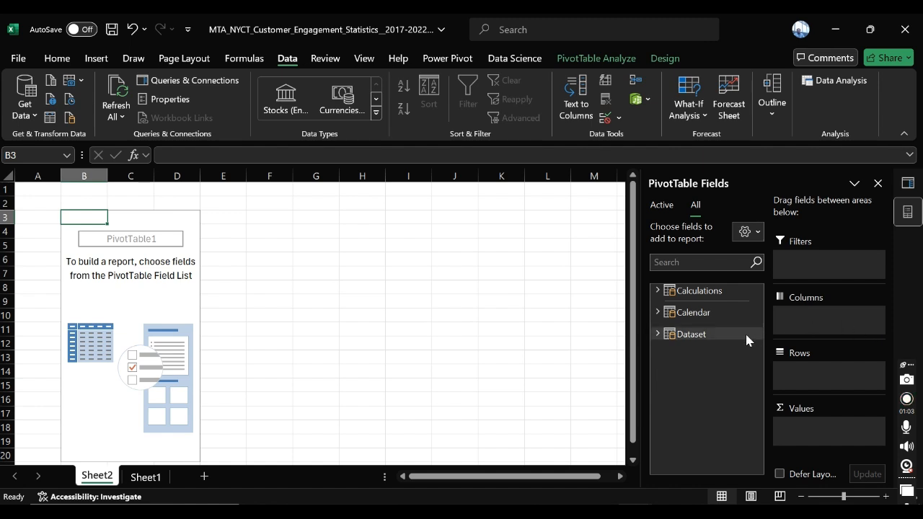
{"action": "left_click", "coordinate": [657, 291]}
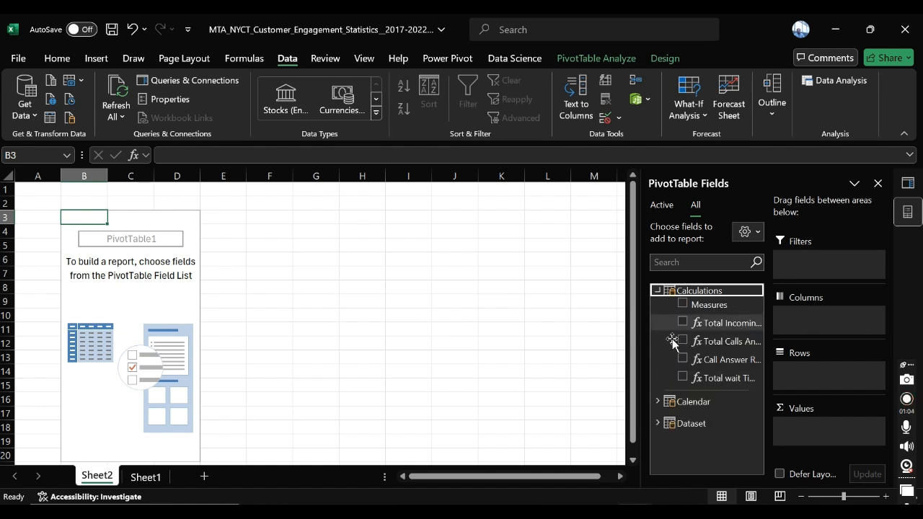
{"action": "left_click", "coordinate": [683, 377]}
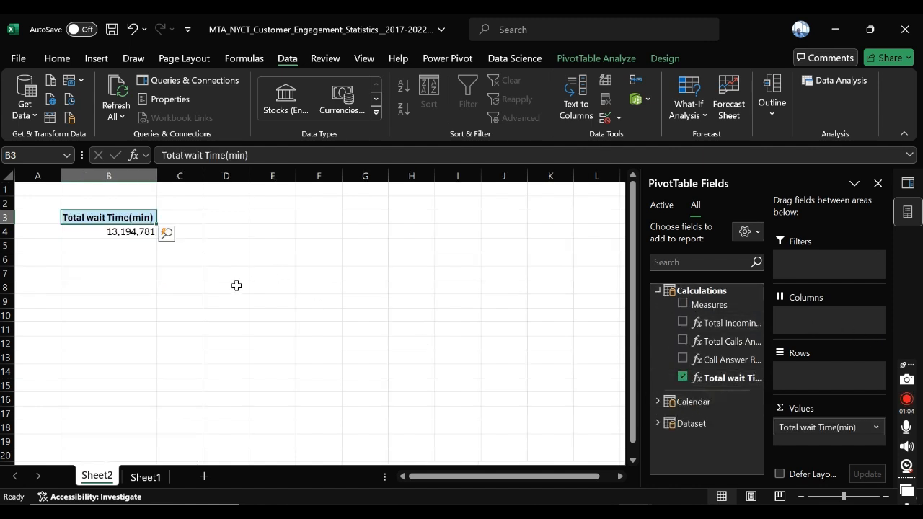
Step: Insert a Day Of Week slicer from the Calendar table for the PivotTable and filter it to Sunday
{"action": "left_click", "coordinate": [141, 245]}
{"action": "left_click", "coordinate": [137, 232]}
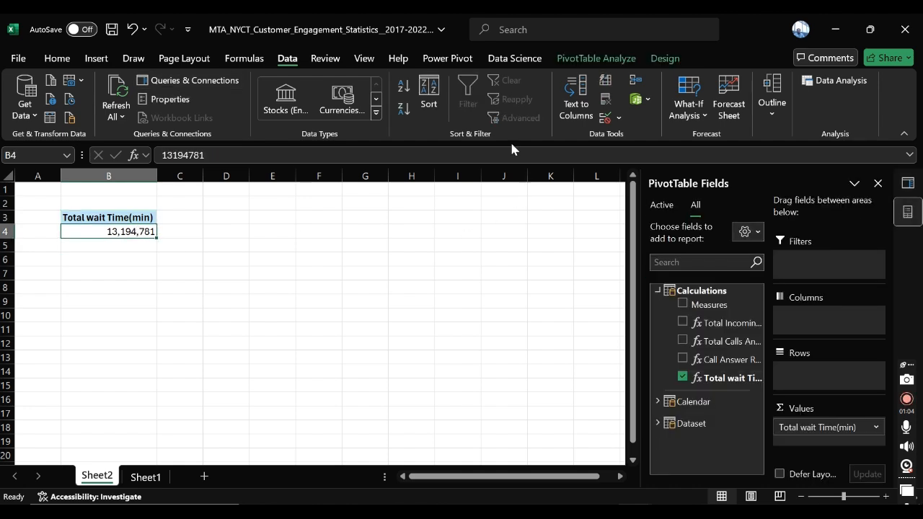
{"action": "left_click", "coordinate": [595, 59]}
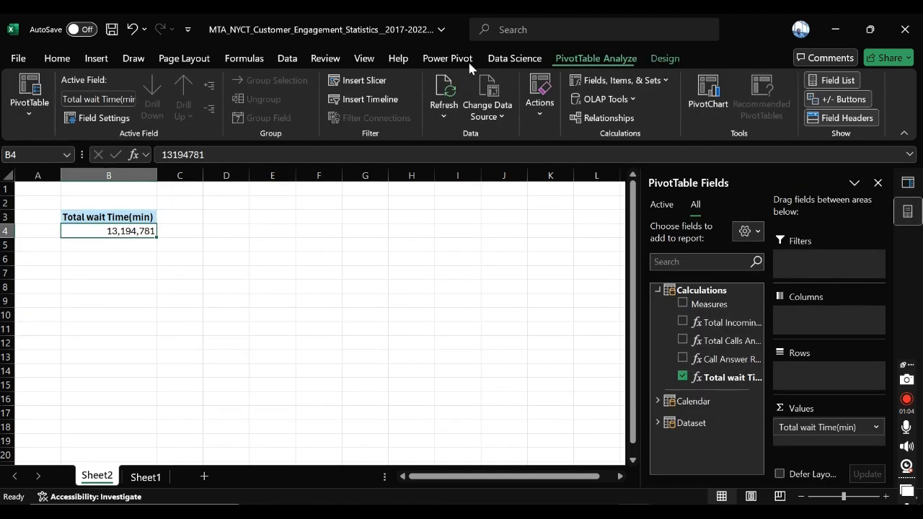
{"action": "left_click", "coordinate": [357, 80]}
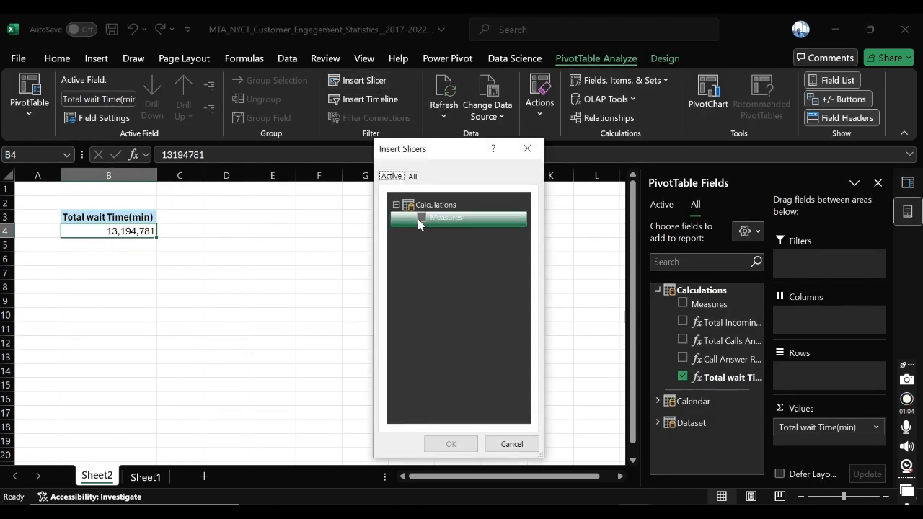
{"action": "left_click", "coordinate": [413, 176]}
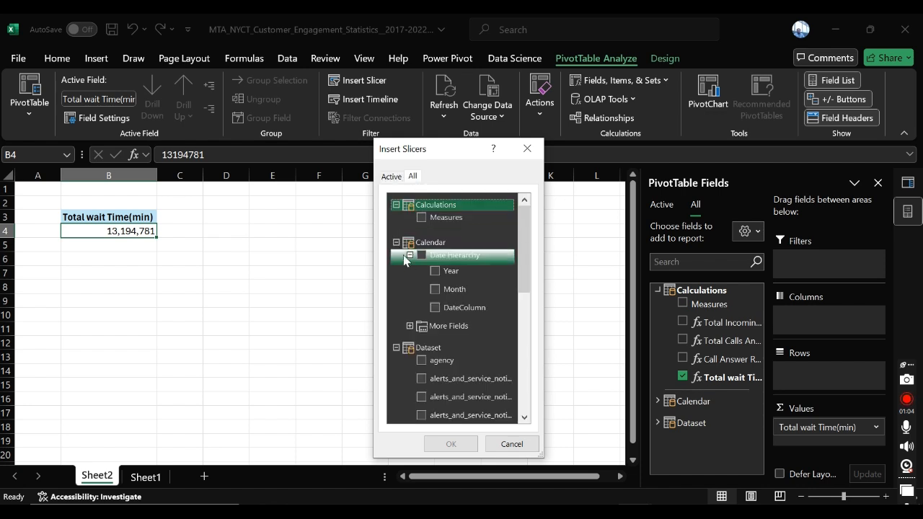
{"action": "scroll", "coordinate": [443, 314], "scroll_direction": "down", "scroll_amount": 1}
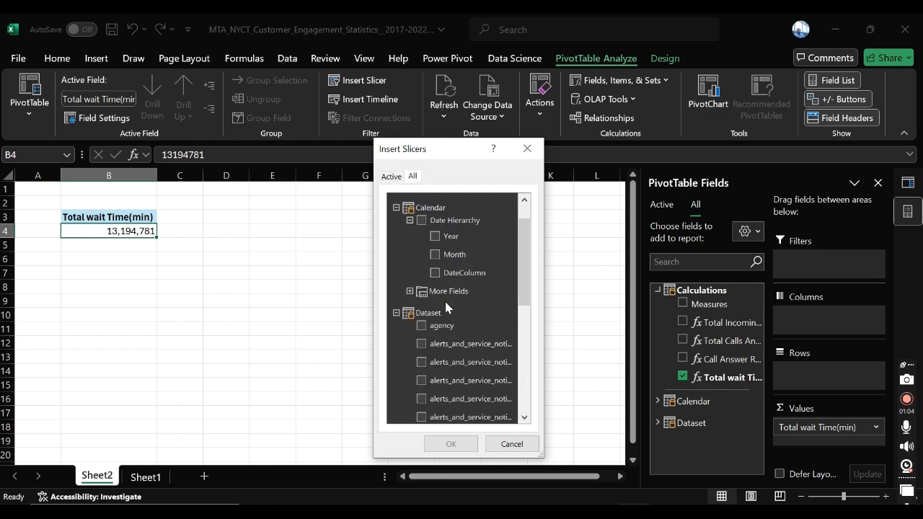
{"action": "scroll", "coordinate": [441, 310], "scroll_direction": "up", "scroll_amount": 1}
{"action": "left_click", "coordinate": [409, 328]}
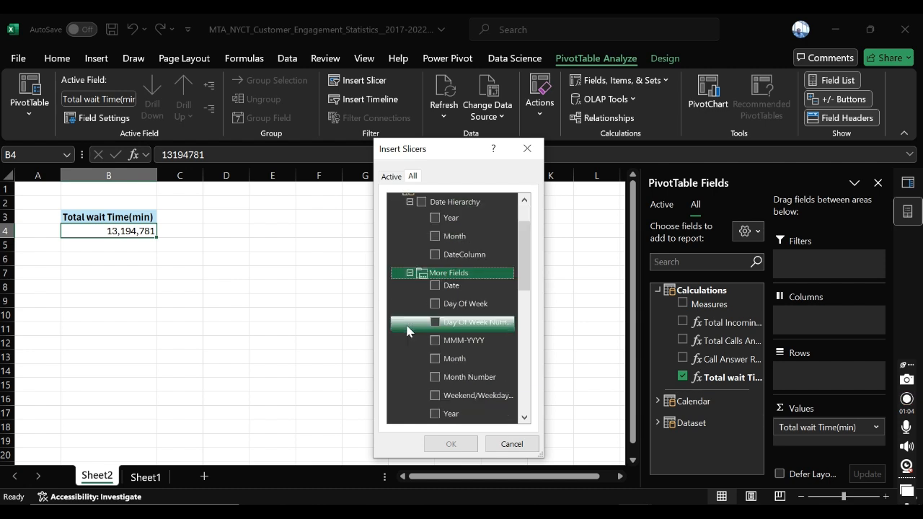
{"action": "left_click", "coordinate": [433, 304]}
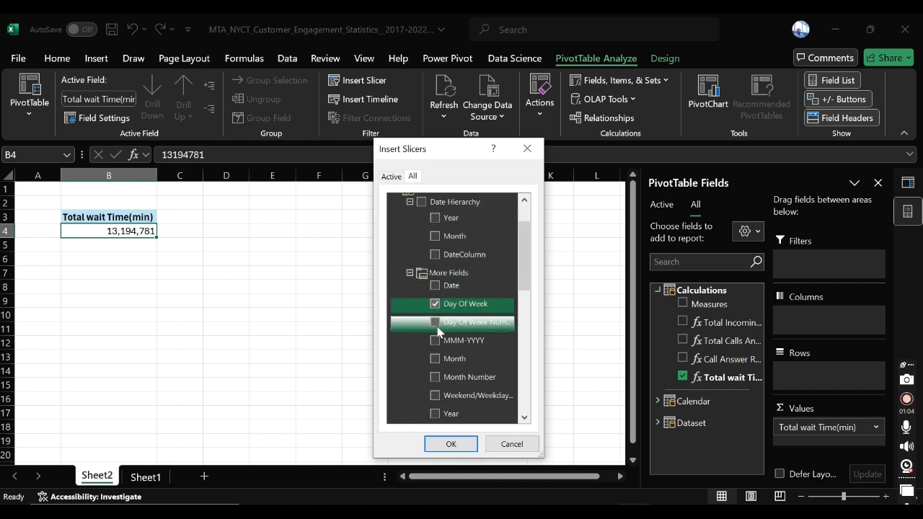
{"action": "left_click", "coordinate": [450, 443]}
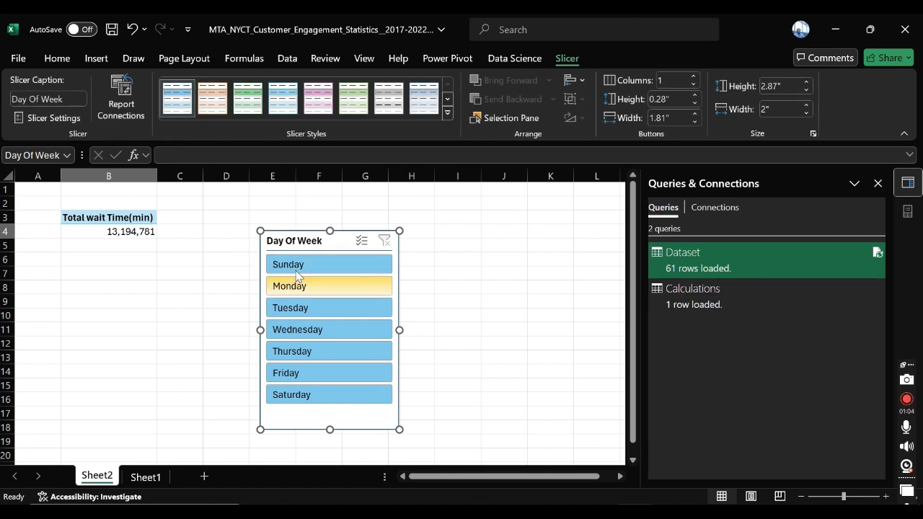
{"action": "left_click", "coordinate": [302, 265]}
Step: Insert Year and Month slicers from the Date Hierarchy and spread them to either side of the Day Of Week slicer
{"action": "left_click", "coordinate": [140, 233]}
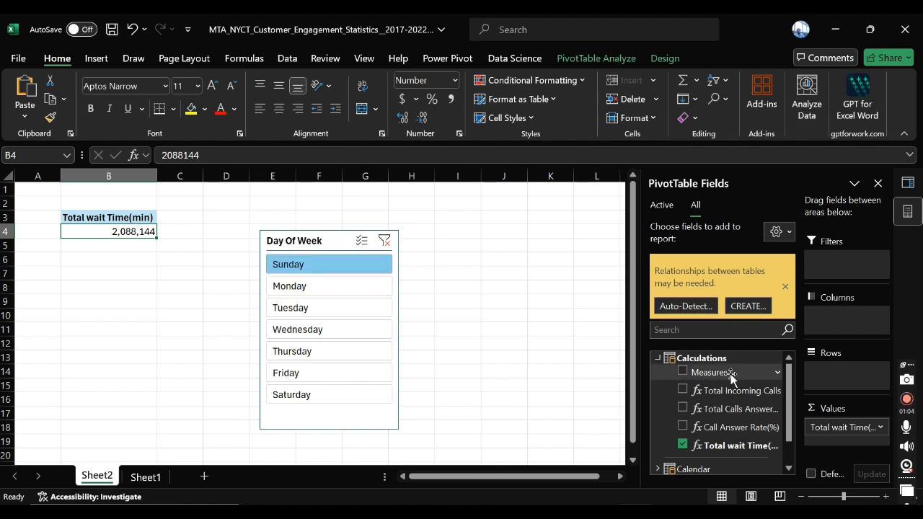
{"action": "left_click", "coordinate": [595, 58]}
{"action": "left_click", "coordinate": [344, 85]}
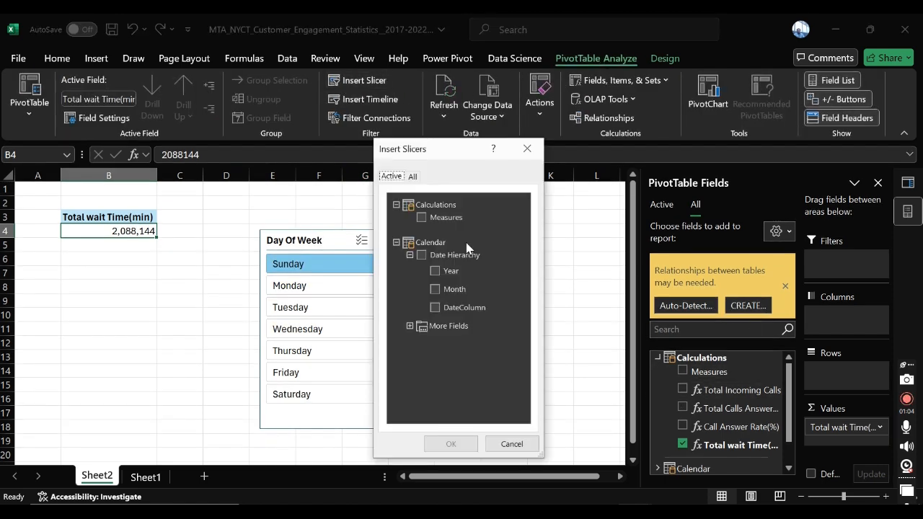
{"action": "left_click", "coordinate": [436, 271]}
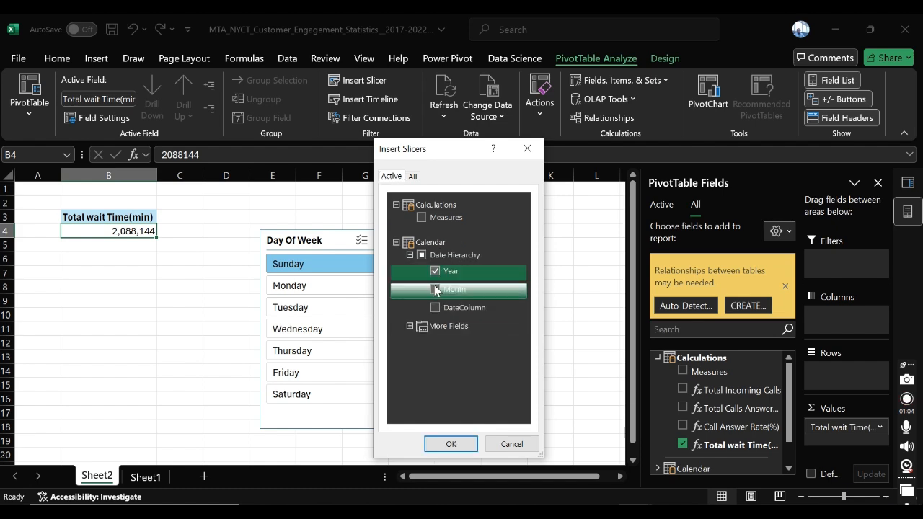
{"action": "left_click", "coordinate": [435, 289]}
{"action": "left_click", "coordinate": [444, 442]}
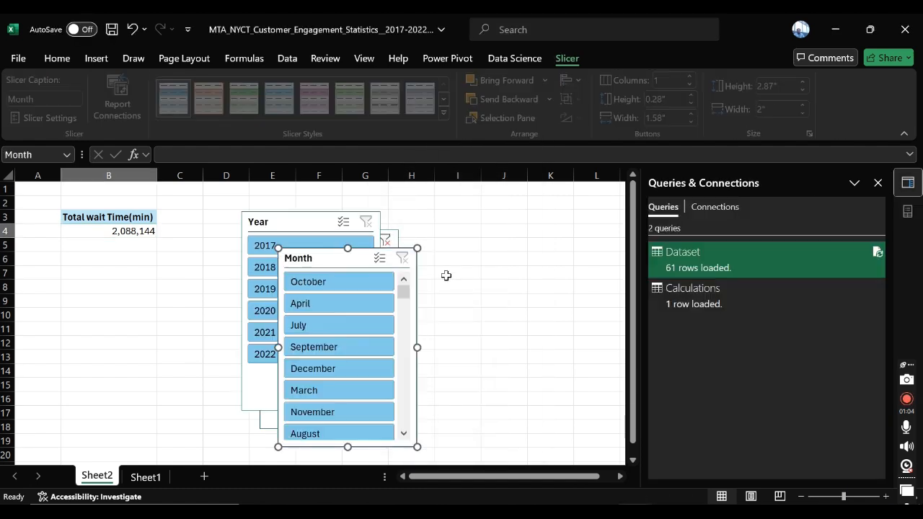
{"action": "left_click_drag", "start_coordinate": [319, 261], "coordinate": [484, 236]}
{"action": "left_click_drag", "start_coordinate": [287, 226], "coordinate": [186, 247]}
Step: Clear the Day Of Week filter, and set the slicers to 2017, May and Monday
{"action": "left_click", "coordinate": [383, 241]}
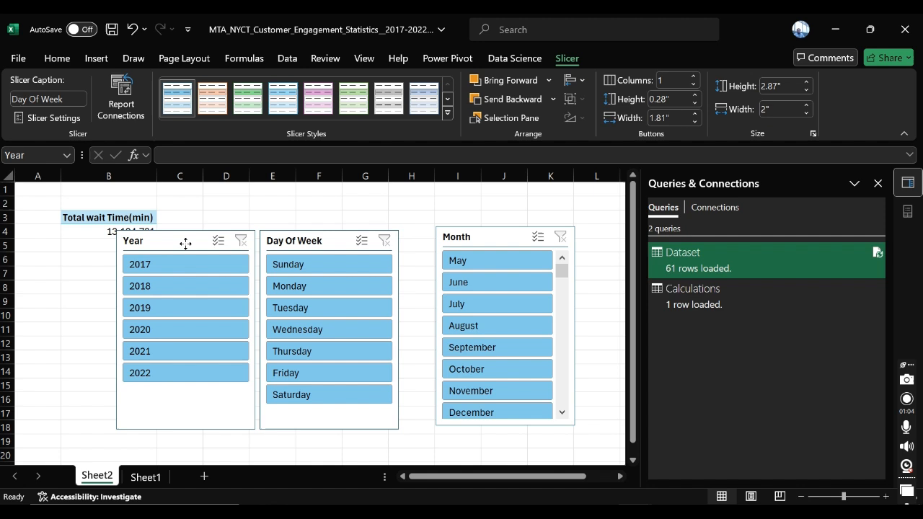
{"action": "left_click", "coordinate": [205, 264]}
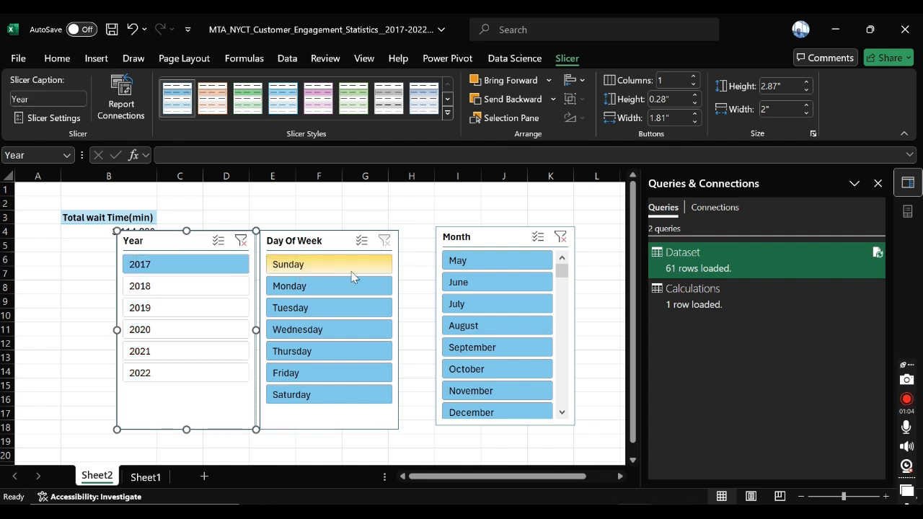
{"action": "left_click", "coordinate": [481, 259]}
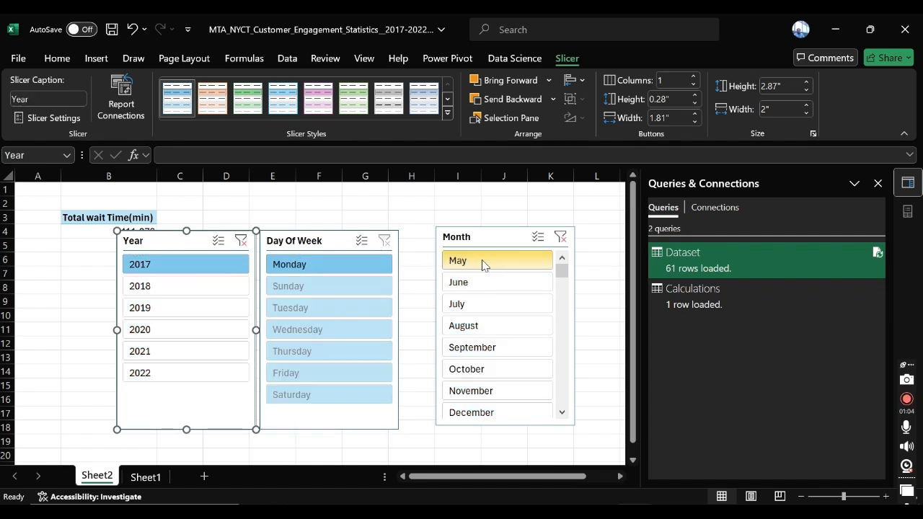
{"action": "left_click", "coordinate": [328, 267]}
Step: Line up the Year, Day Of Week and Month slicers side by side just below the PivotTable value
{"action": "left_click_drag", "start_coordinate": [169, 238], "coordinate": [170, 258]}
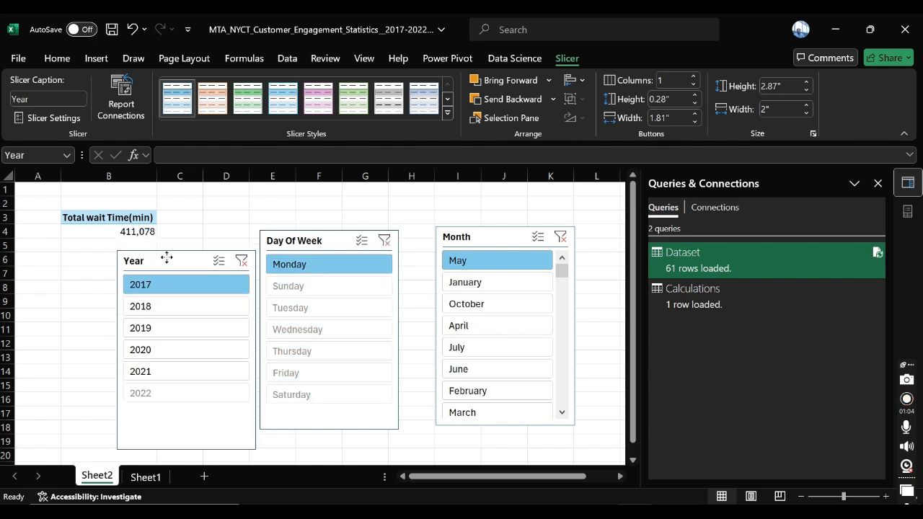
{"action": "left_click_drag", "start_coordinate": [340, 240], "coordinate": [336, 260]}
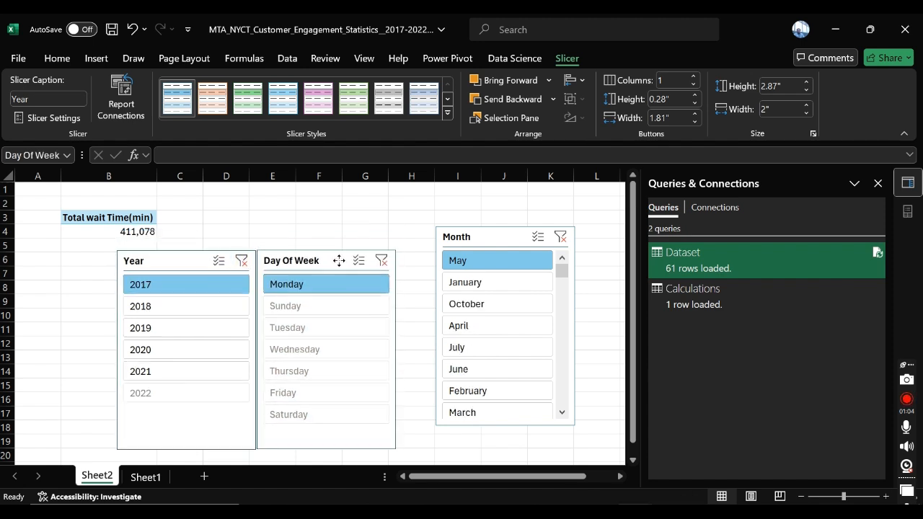
{"action": "left_click_drag", "start_coordinate": [491, 236], "coordinate": [454, 259]}
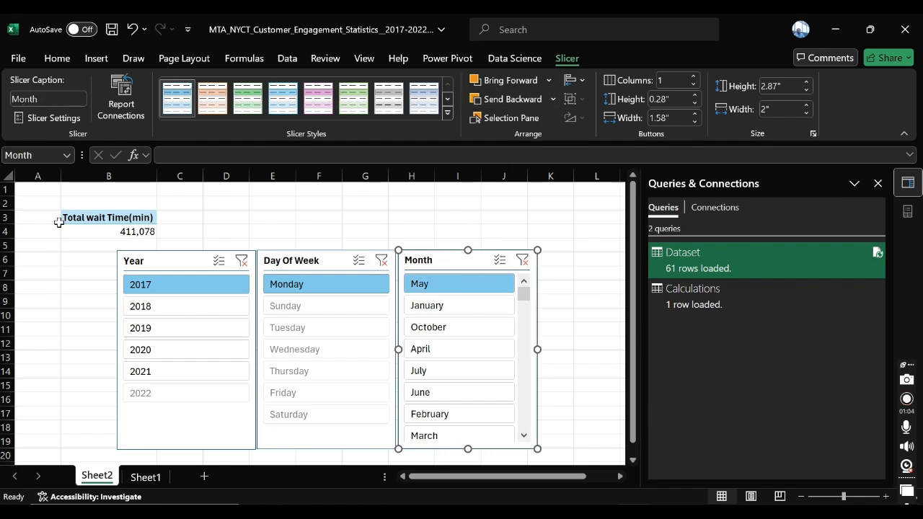
Step: Try out a Date slicer from the Calendar table's More Fields, moving it over the Month slicer, and delete it
{"action": "left_click", "coordinate": [81, 235]}
{"action": "left_click", "coordinate": [596, 59]}
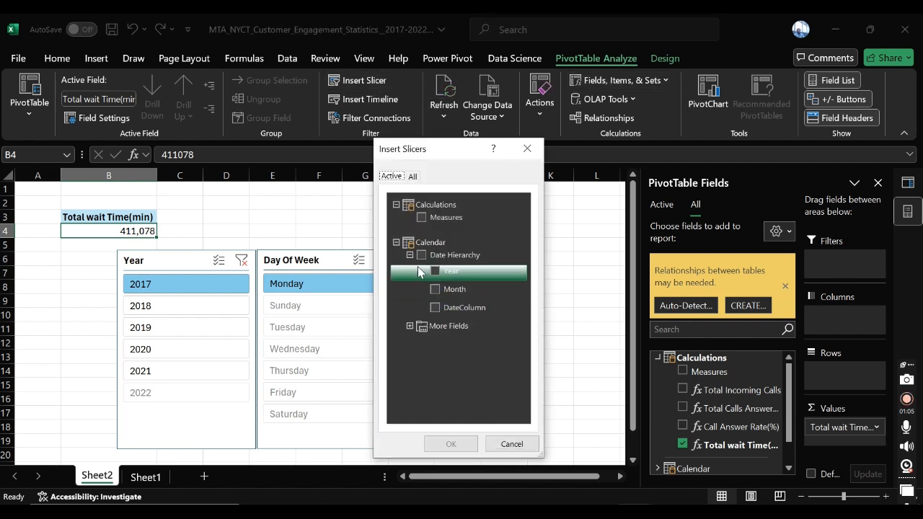
{"action": "left_click", "coordinate": [410, 326]}
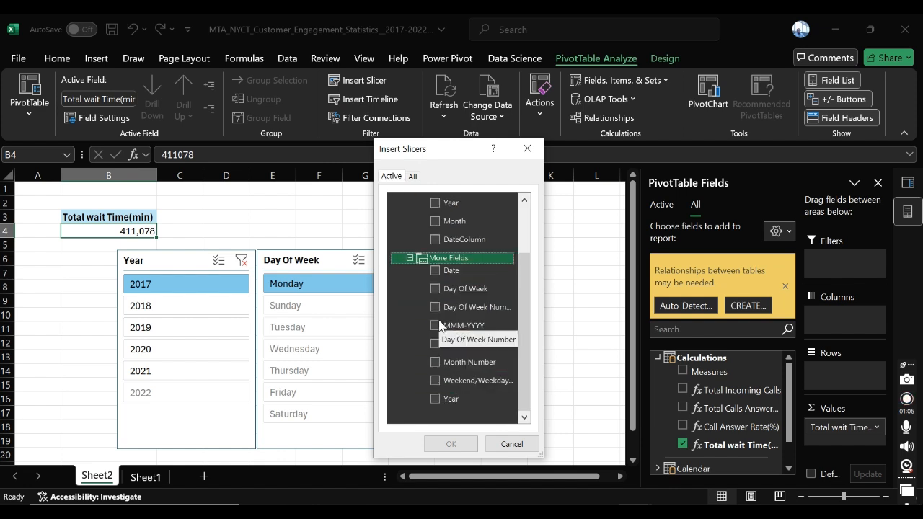
{"action": "left_click", "coordinate": [434, 271]}
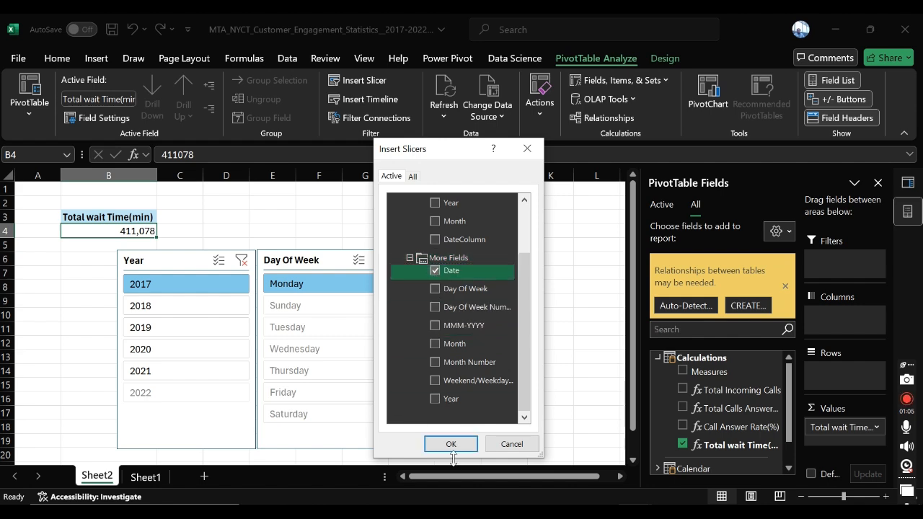
{"action": "left_click", "coordinate": [440, 441]}
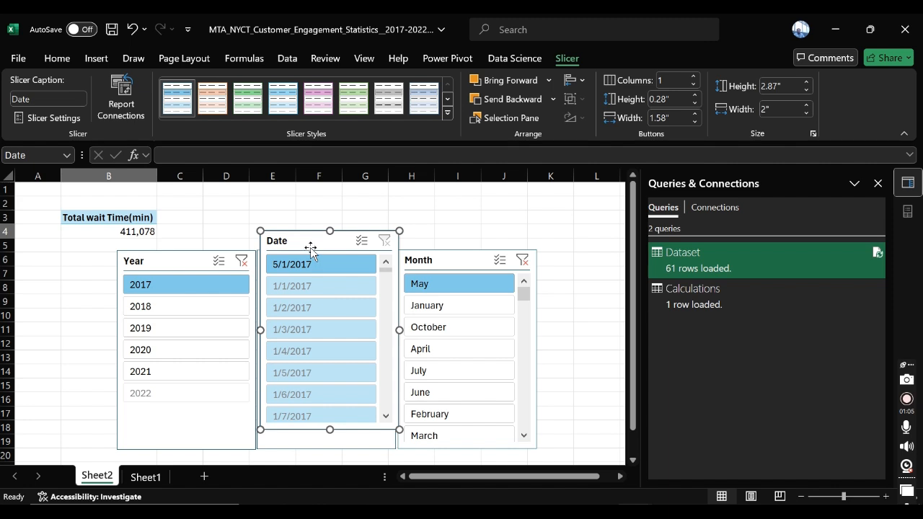
{"action": "left_click_drag", "start_coordinate": [312, 245], "coordinate": [541, 219]}
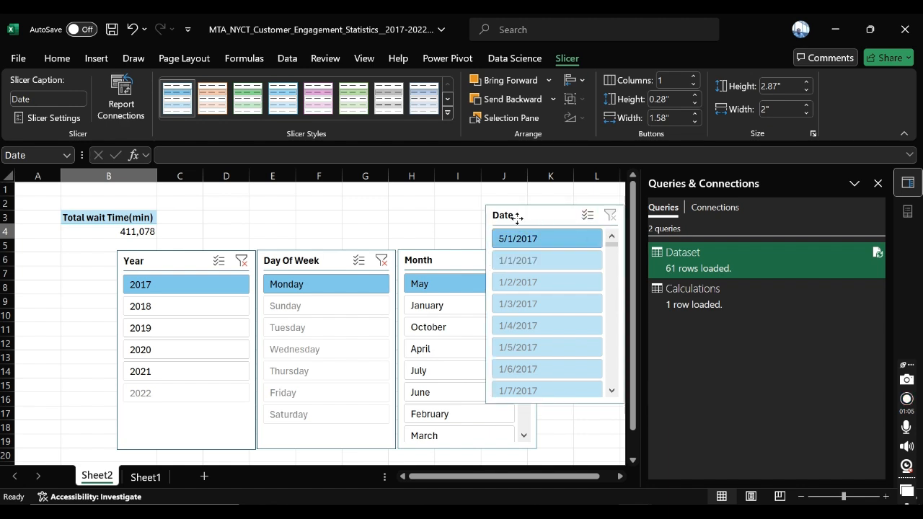
{"action": "left_click_drag", "start_coordinate": [519, 214], "coordinate": [458, 217]}
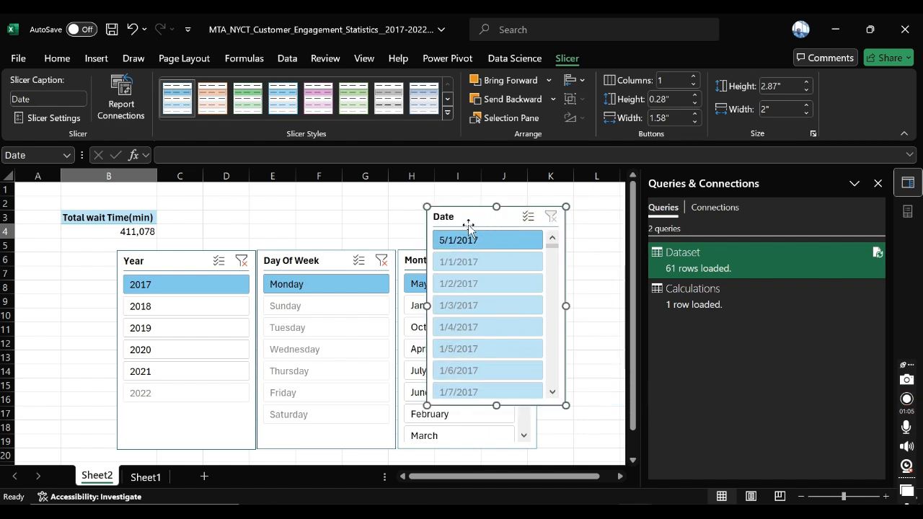
{"action": "key", "text": "Delete"}
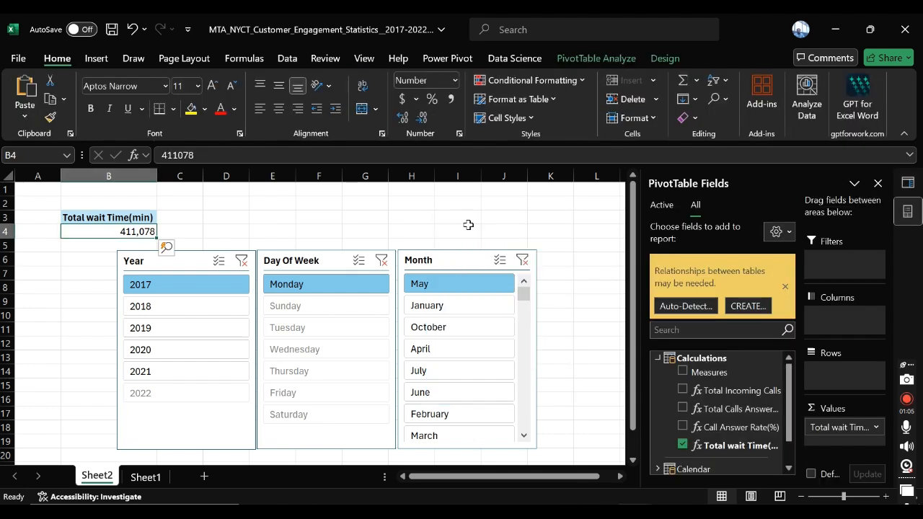
Step: Examine the PivotTable's Total wait Time(min) value for the selected year, day of week and month
{"action": "left_click", "coordinate": [222, 185]}
{"action": "left_click", "coordinate": [125, 231]}
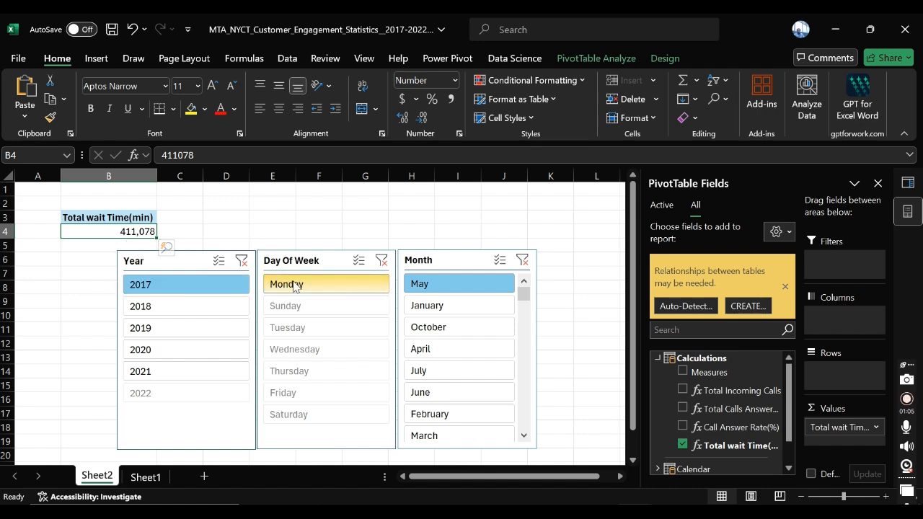
{"action": "left_click", "coordinate": [343, 288]}
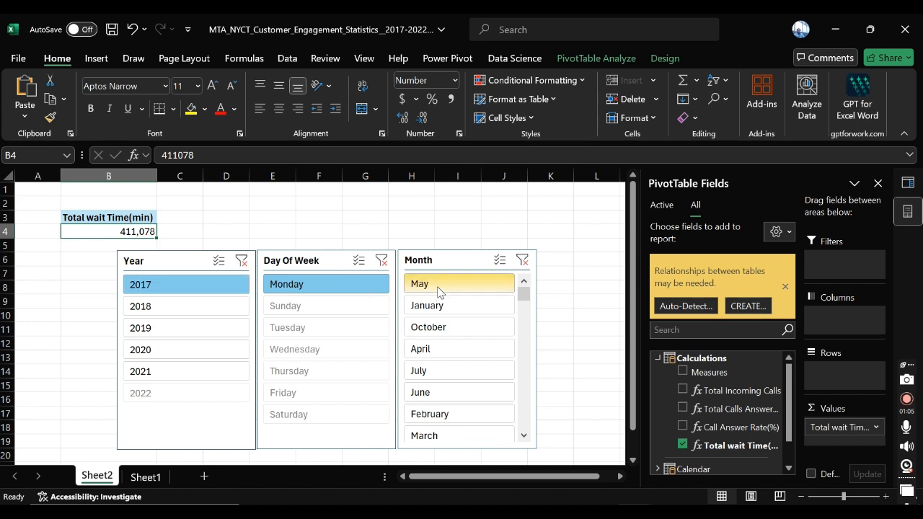
{"action": "left_click", "coordinate": [452, 290]}
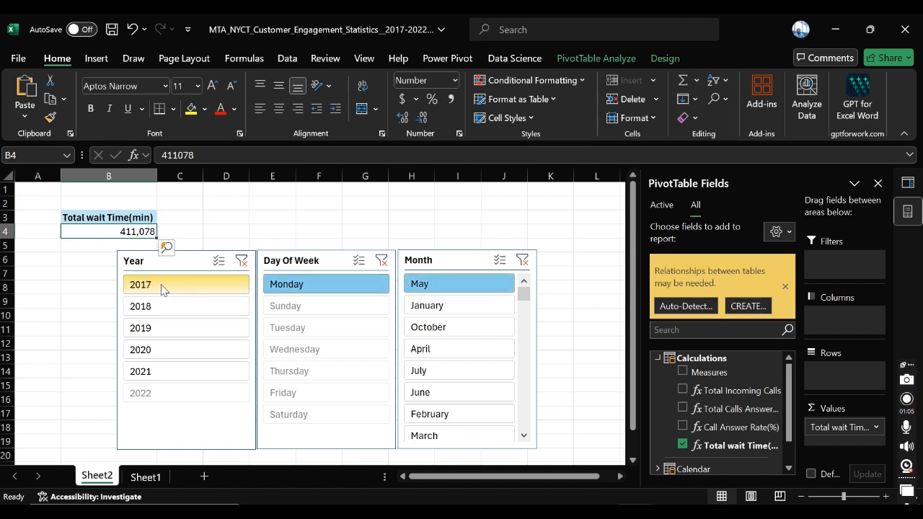
{"action": "left_click", "coordinate": [265, 215]}
{"action": "left_click", "coordinate": [142, 232]}
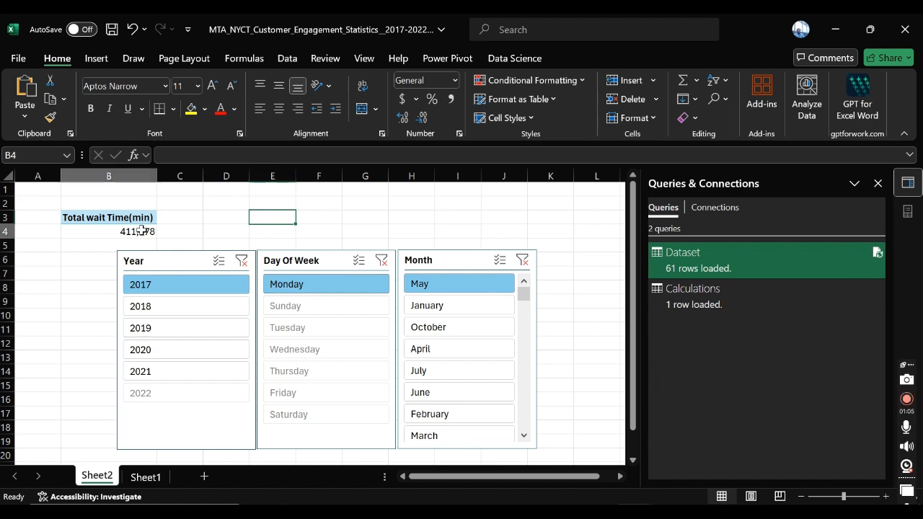
{"action": "left_click", "coordinate": [275, 215]}
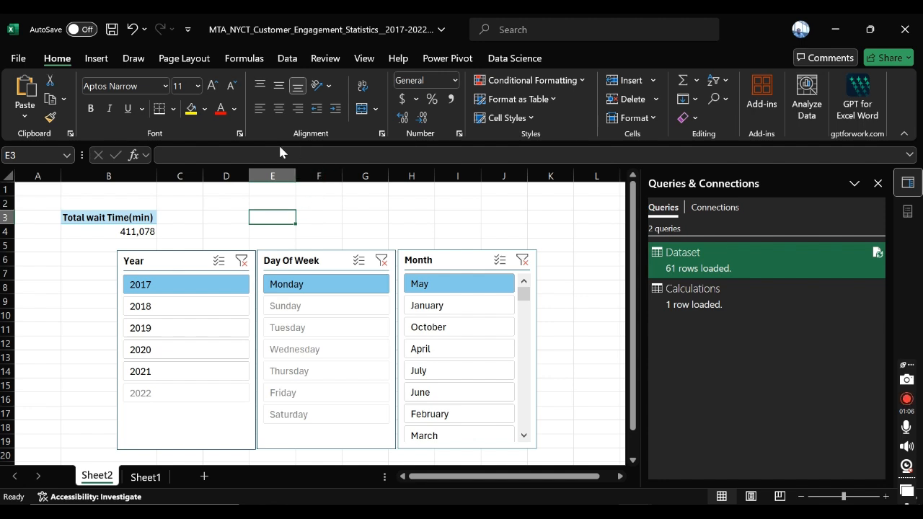
{"action": "left_click", "coordinate": [141, 235]}
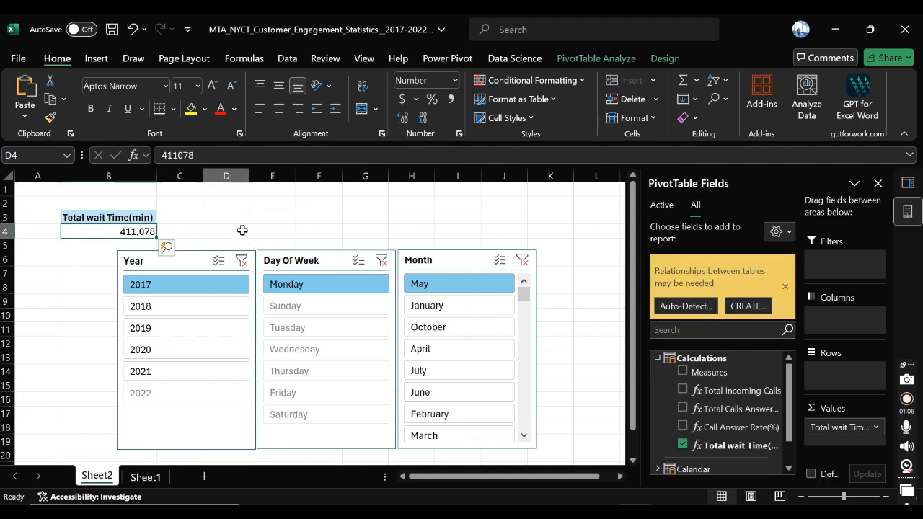
{"action": "left_click", "coordinate": [239, 229]}
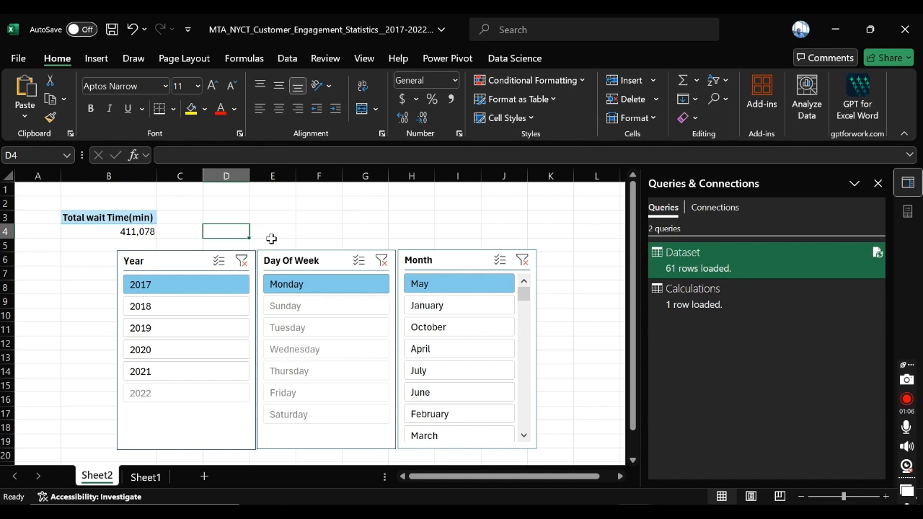
{"action": "left_click", "coordinate": [234, 221]}
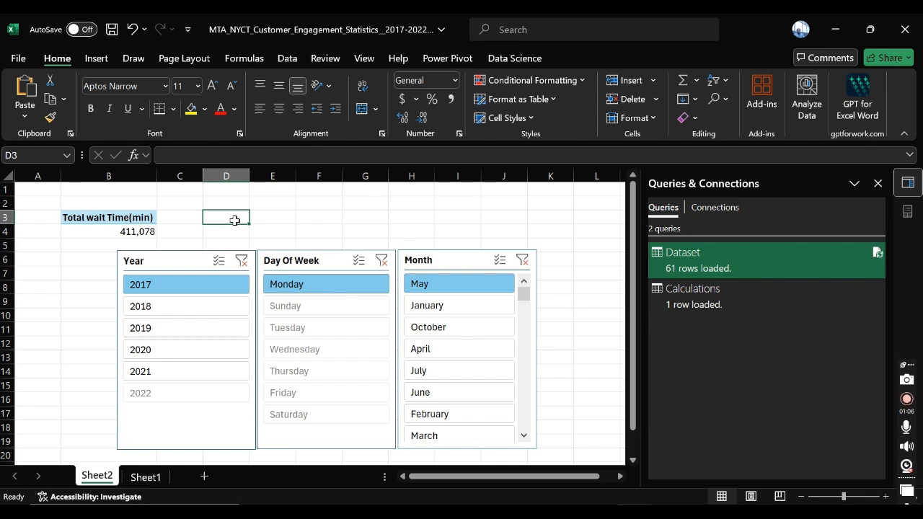
Step: Convert the PivotTable's Total wait Time(min) value to hours in cell D3 with =B4/60, using a plain cell reference rather than GetPivotData
{"action": "left_click", "coordinate": [147, 230]}
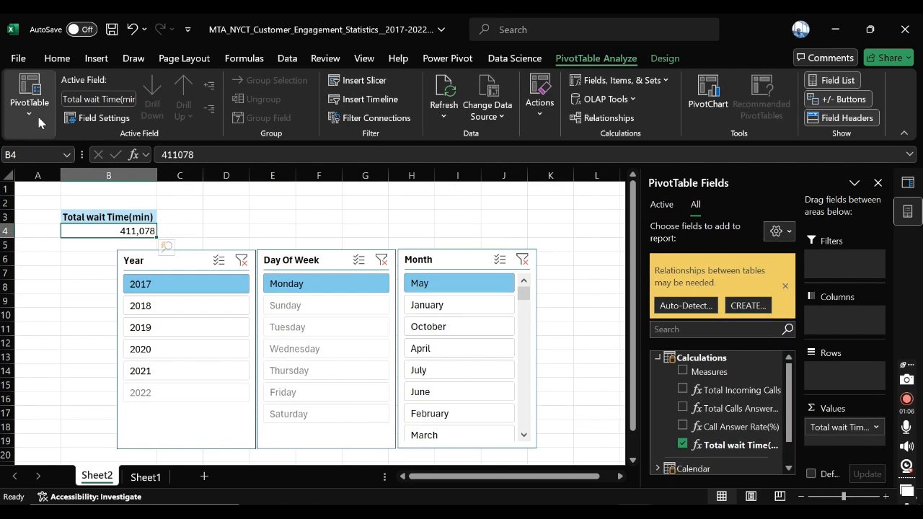
{"action": "left_click", "coordinate": [34, 113]}
{"action": "left_click", "coordinate": [65, 188]}
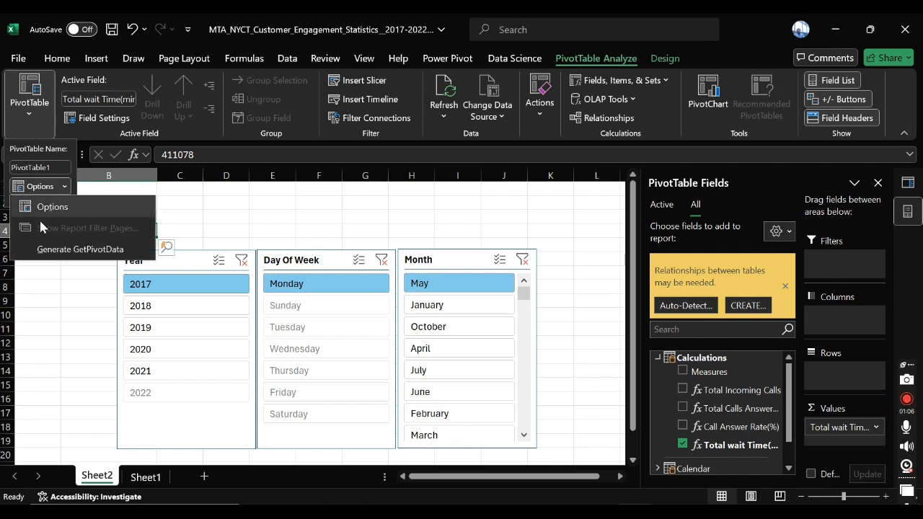
{"action": "left_click", "coordinate": [267, 214]}
{"action": "left_click", "coordinate": [213, 222]}
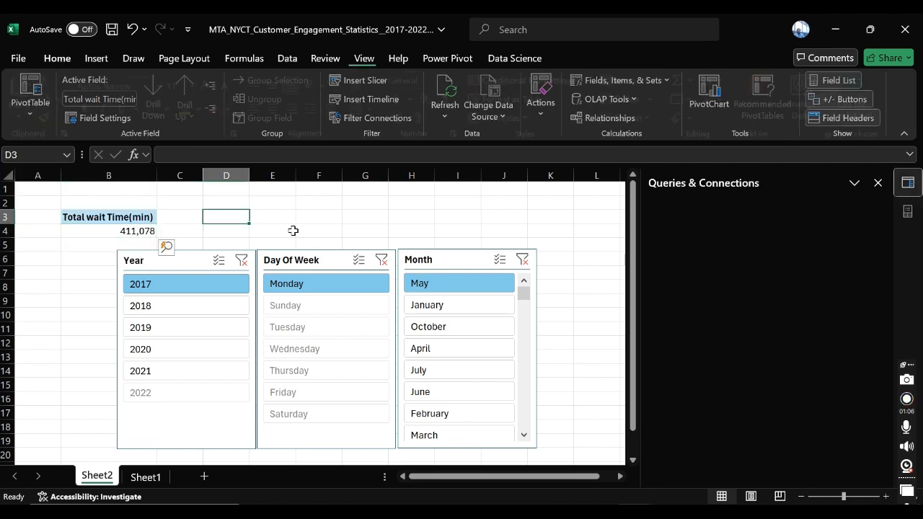
{"action": "type", "text": "="}
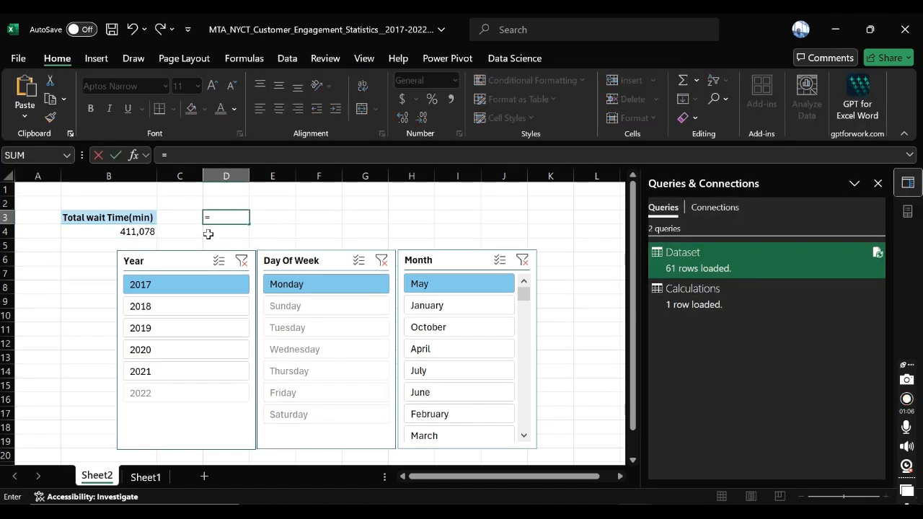
{"action": "left_click", "coordinate": [144, 230]}
{"action": "type", "text": "/"}
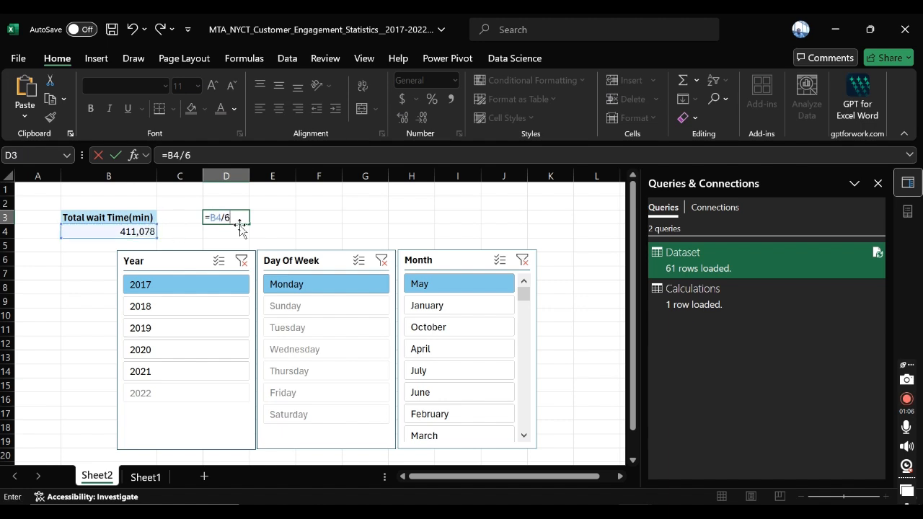
{"action": "type", "text": "60"}
{"action": "key", "text": "Return"}
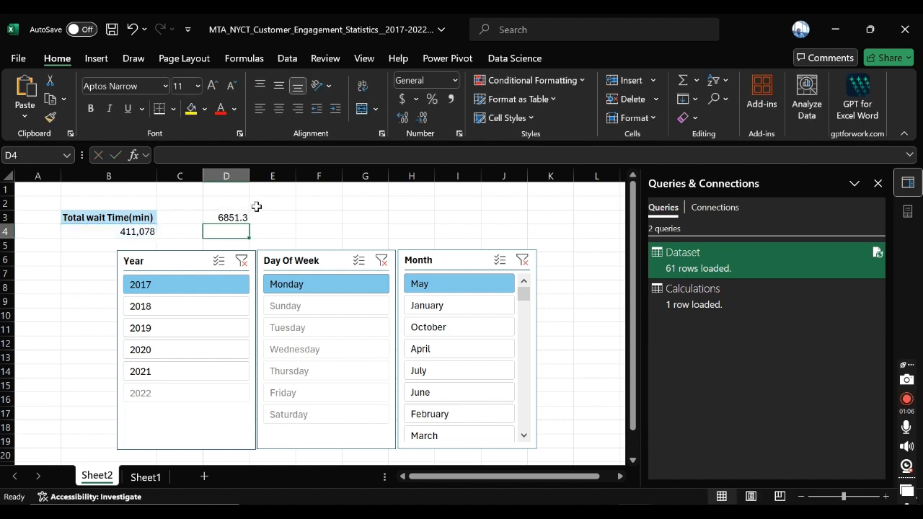
Step: Examine the converted wait time in D3 against the PivotTable's Total wait Time(min) value
{"action": "left_click", "coordinate": [231, 215]}
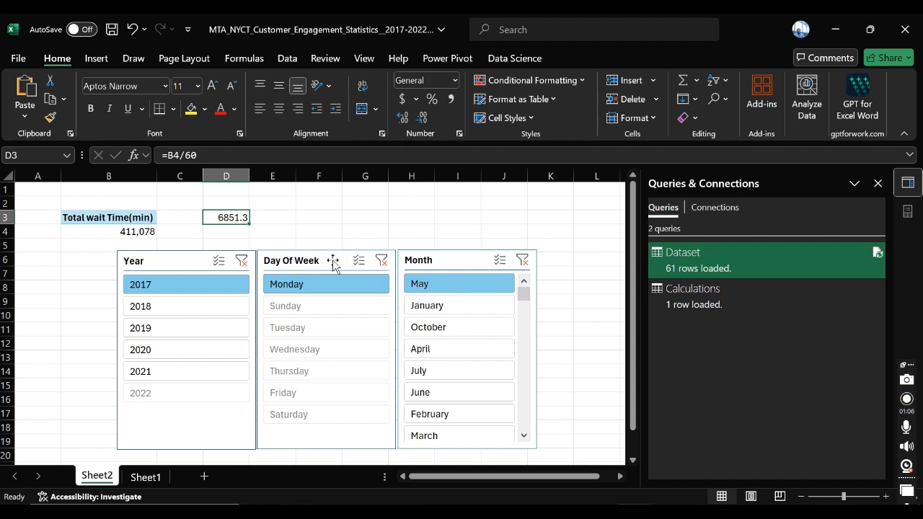
{"action": "left_click", "coordinate": [261, 221]}
{"action": "left_click", "coordinate": [240, 216]}
{"action": "mouse_move", "coordinate": [231, 202]}
{"action": "left_mouse_down"}
{"action": "mouse_move", "coordinate": [229, 237]}
{"action": "mouse_move", "coordinate": [227, 218]}
{"action": "left_mouse_up"}
{"action": "left_click", "coordinate": [278, 218]}
{"action": "mouse_move", "coordinate": [601, 513]}
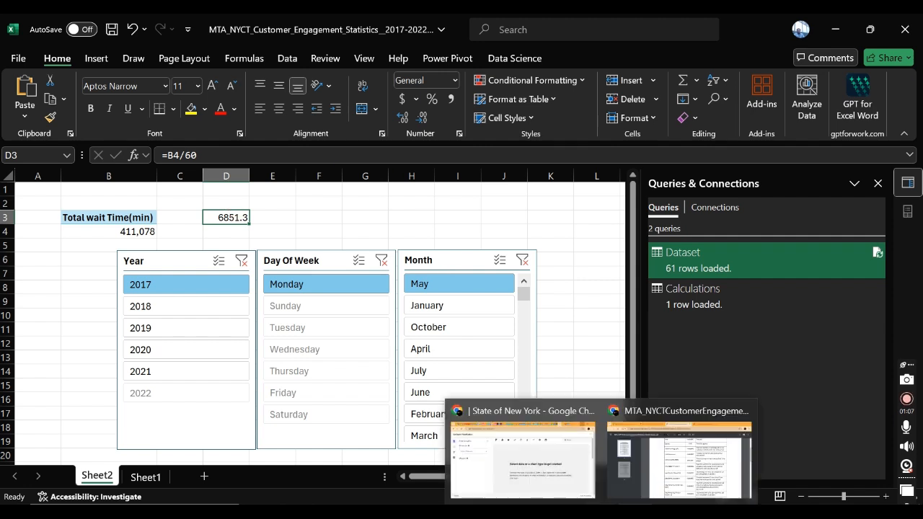
{"action": "left_click", "coordinate": [267, 216]}
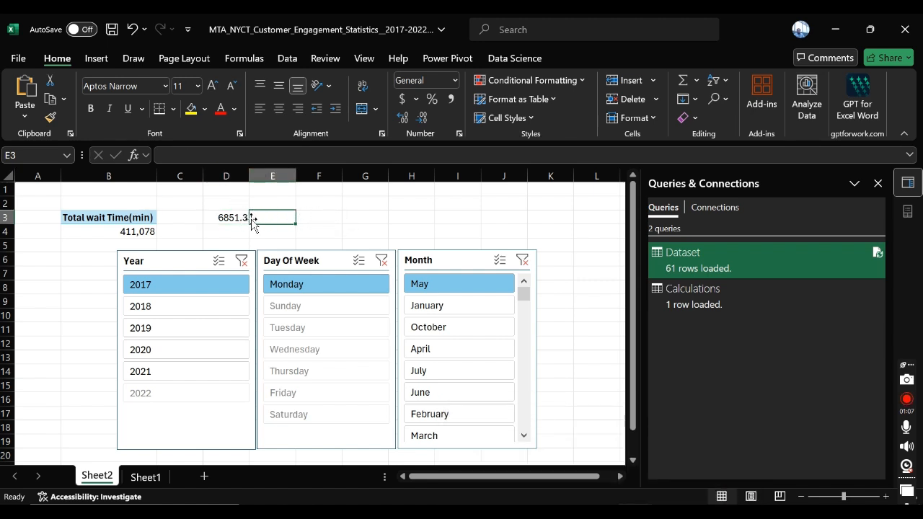
{"action": "left_click", "coordinate": [313, 222]}
{"action": "left_click", "coordinate": [236, 219]}
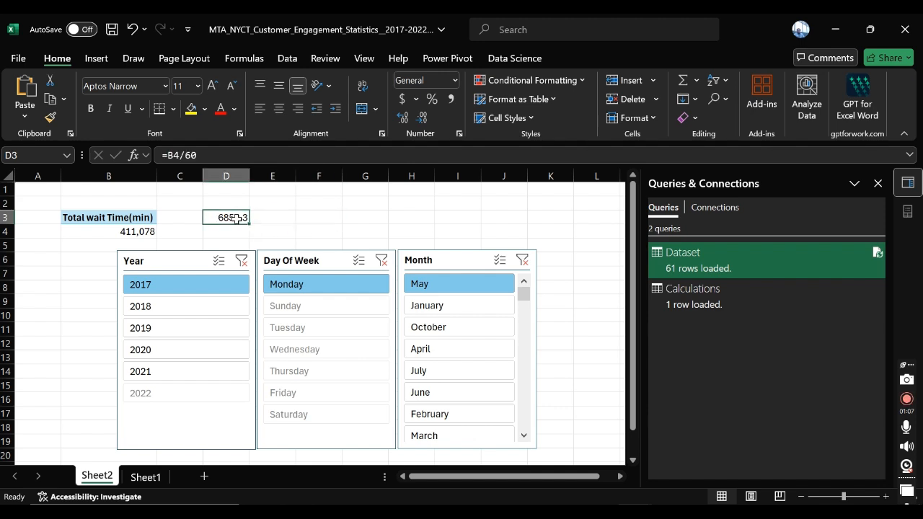
{"action": "left_click", "coordinate": [279, 217]}
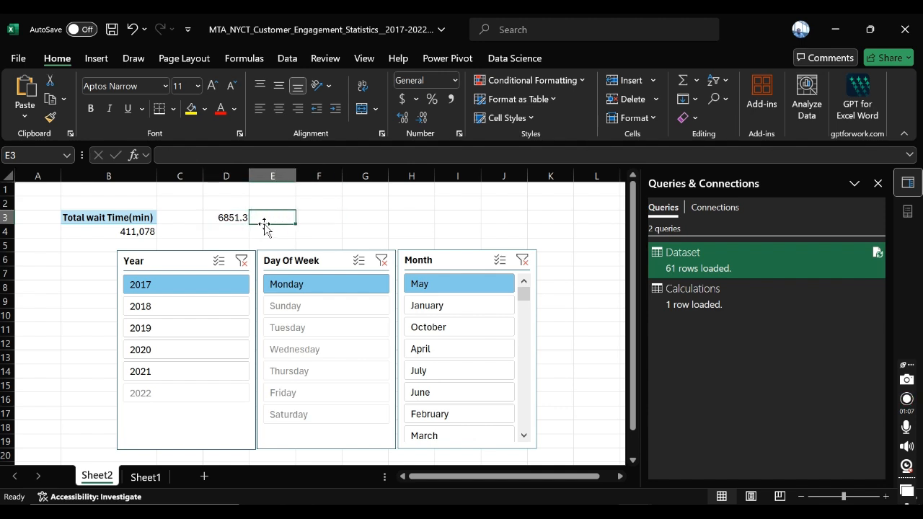
{"action": "left_click", "coordinate": [138, 220]}
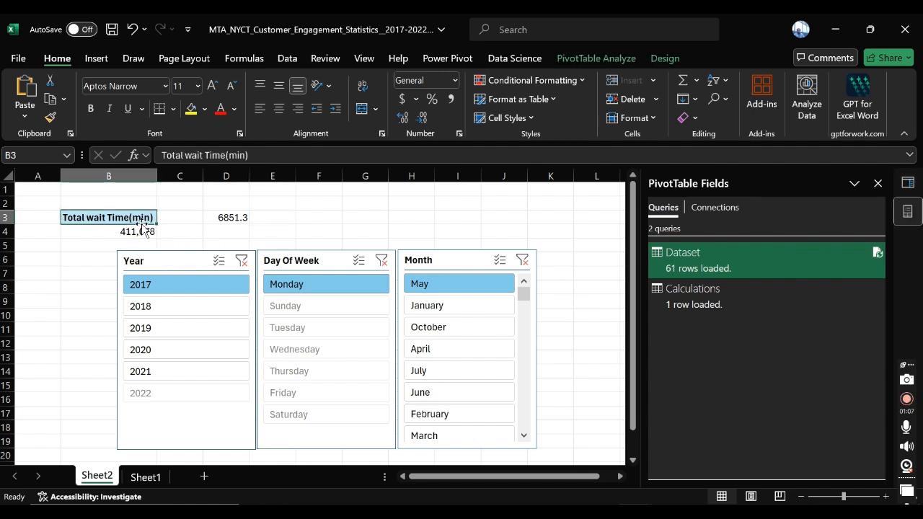
{"action": "left_click", "coordinate": [140, 235]}
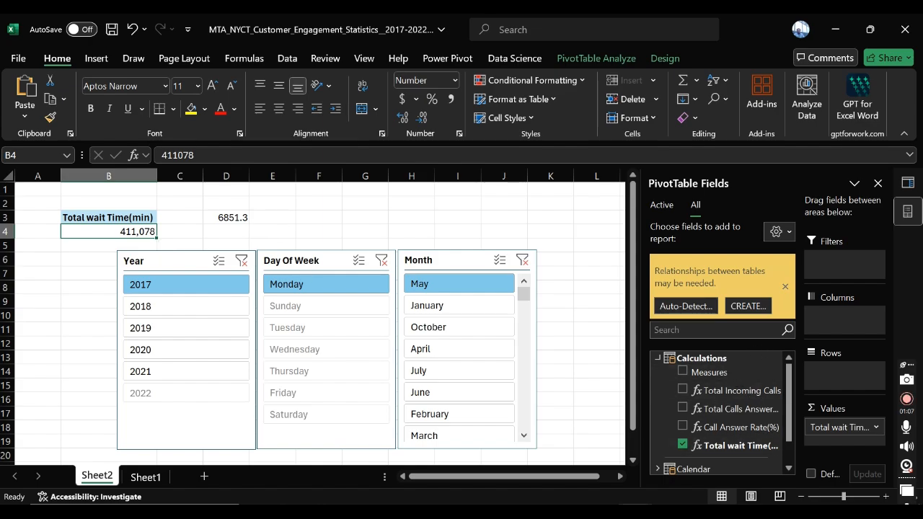
Step: Switch to Power Pivot and start a measure named Average Time to Answer below Total wait Time(min) in the Calculations table
{"action": "mouse_move", "coordinate": [634, 513]}
{"action": "left_click", "coordinate": [724, 476]}
{"action": "left_click", "coordinate": [137, 422]}
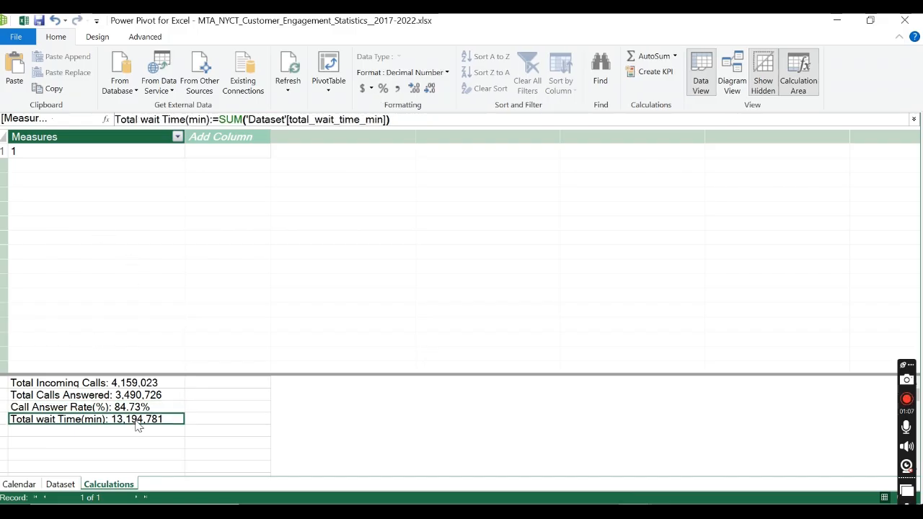
{"action": "left_click", "coordinate": [104, 433]}
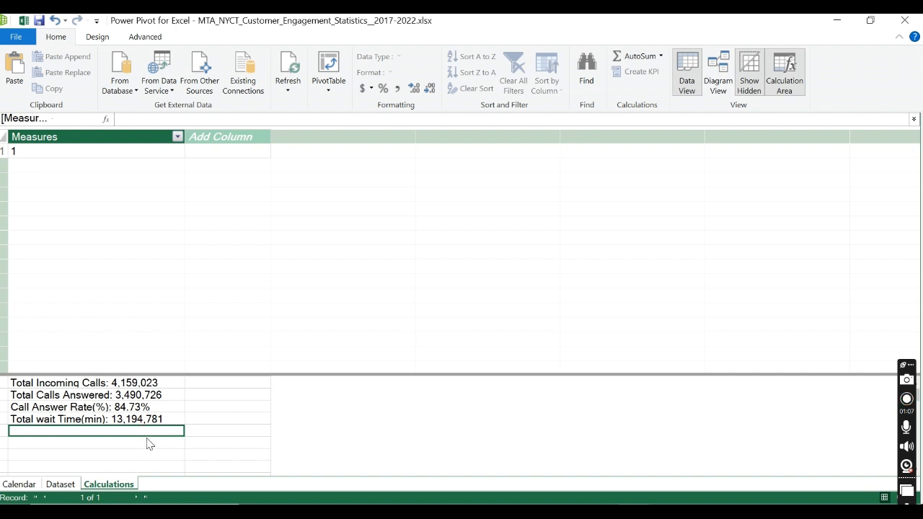
{"action": "type", "text": "Avera"}
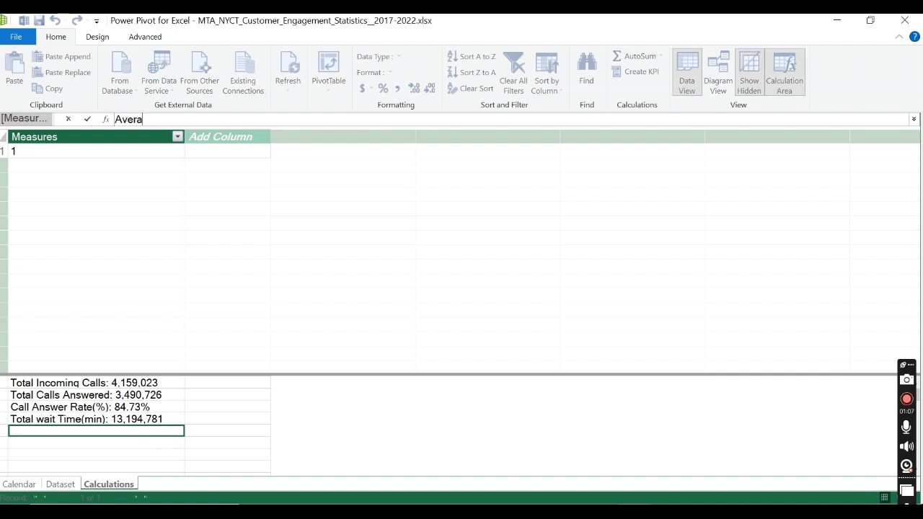
{"action": "type", "text": "ge Time to Ana"}
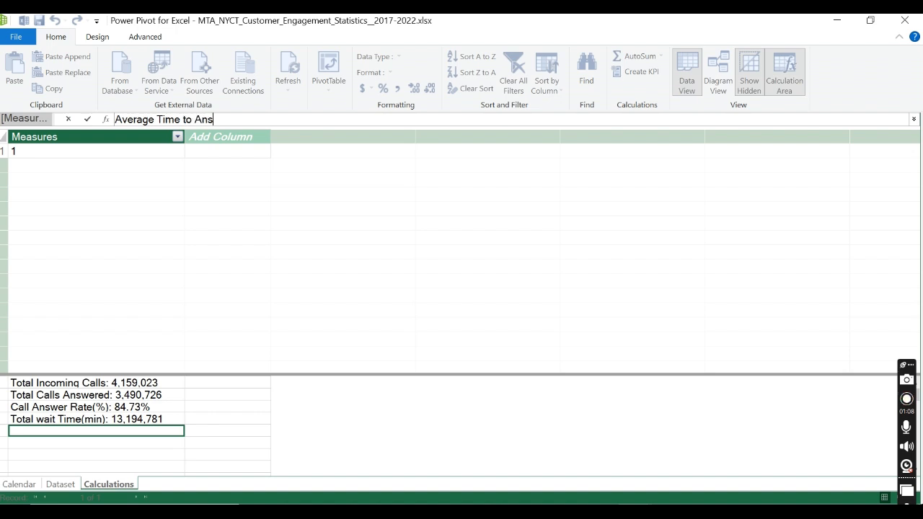
{"action": "type", "text": "wer: = aver"}
Step: Define the Average Time to Answer measure as := AVERAGE('Dataset'[avg_time_to_answer_s]) and commit it
{"action": "key", "text": "BackSpace"}
{"action": "key", "text": "BackSpace"}
{"action": "key", "text": "BackSpace"}
{"action": "key", "text": "BackSpace"}
{"action": "key", "text": "BackSpace"}
{"action": "type", "text": "= AVERAGE("}
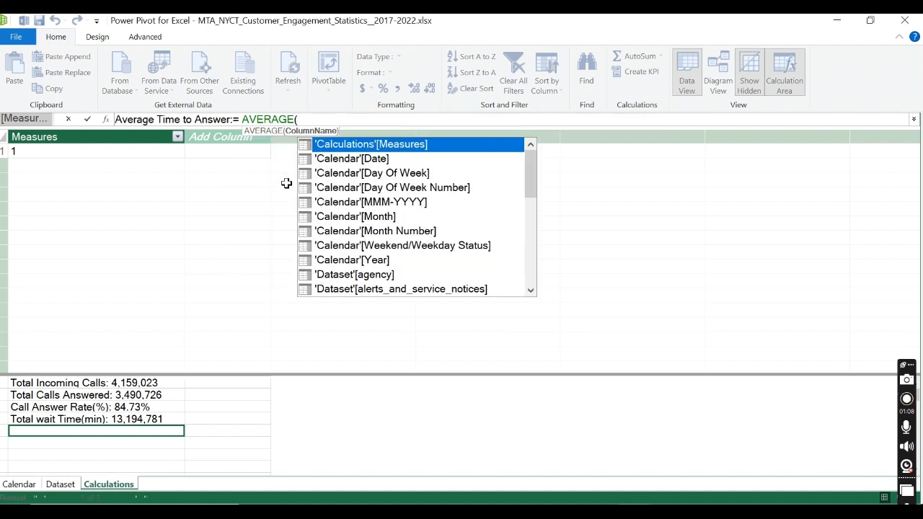
{"action": "type", "text": "time"}
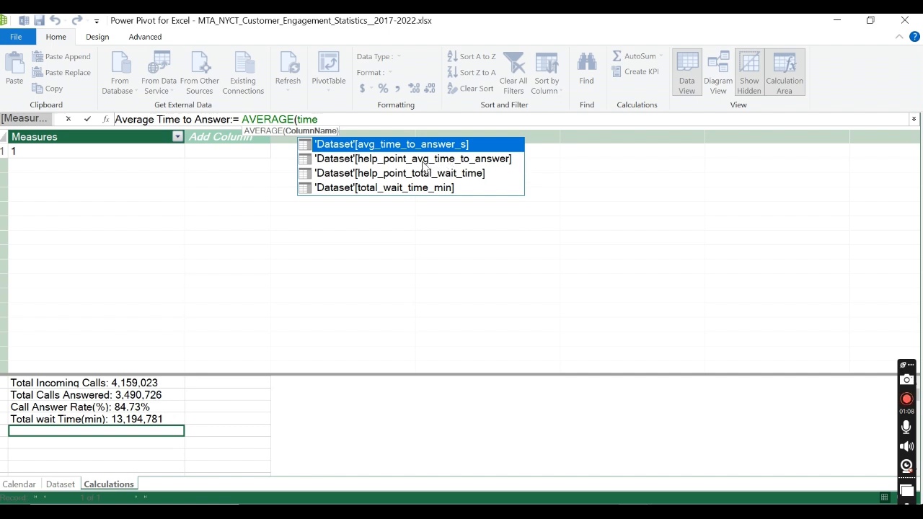
{"action": "double_click", "coordinate": [403, 145]}
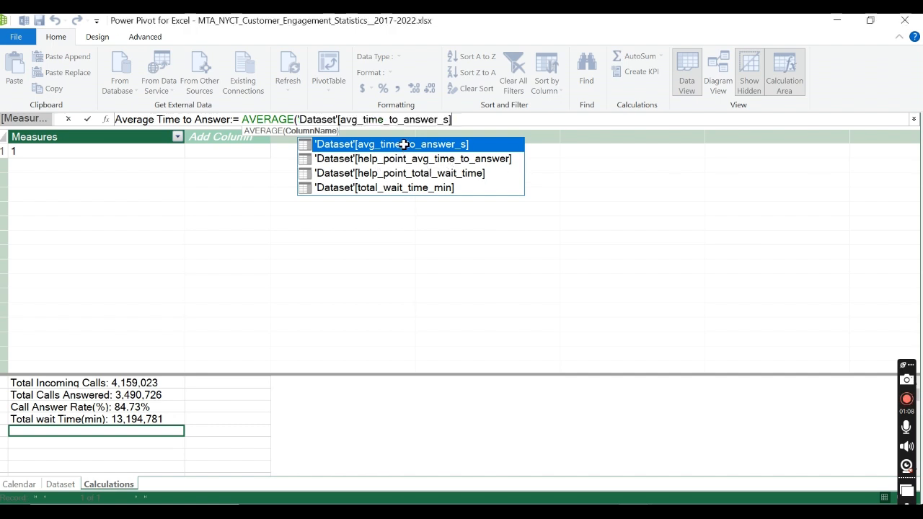
{"action": "type", "text": ")"}
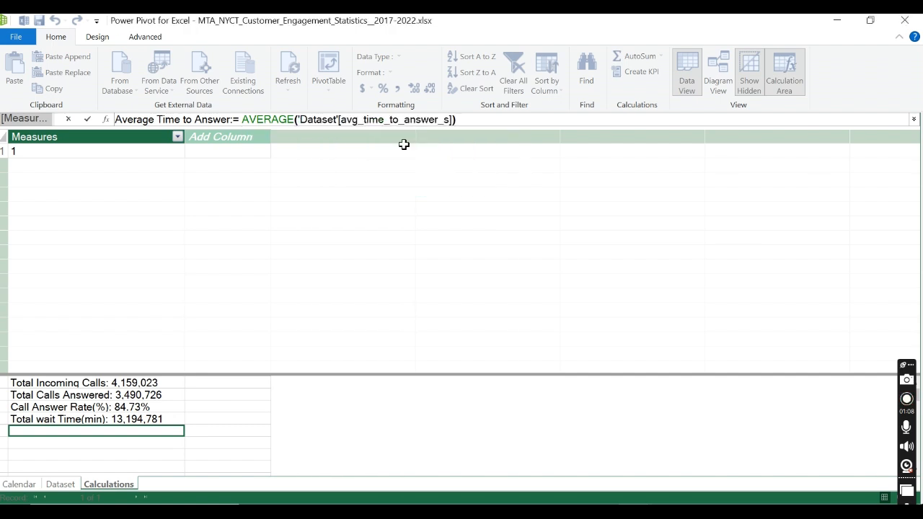
{"action": "left_click", "coordinate": [88, 120]}
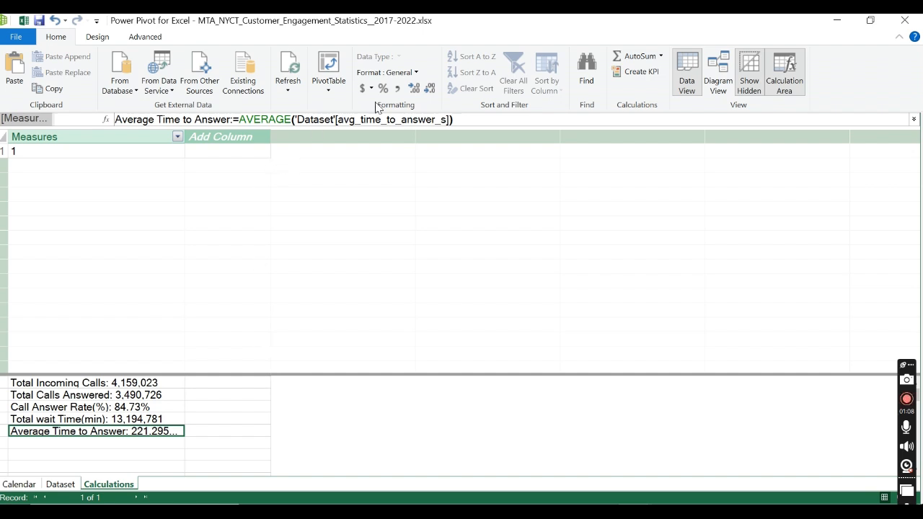
Step: Format the Average Time to Answer measure as a decimal number with a thousands separator and two decimals
{"action": "left_click", "coordinate": [399, 99]}
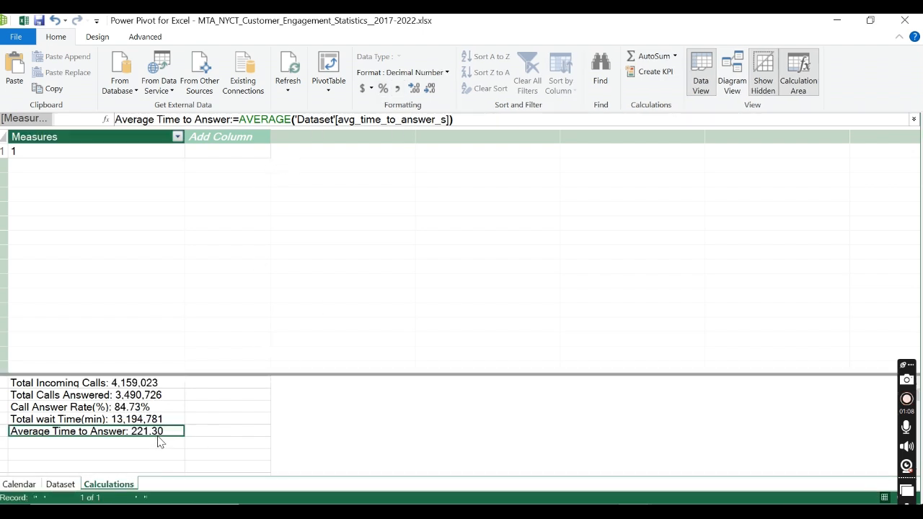
{"action": "left_click", "coordinate": [120, 442]}
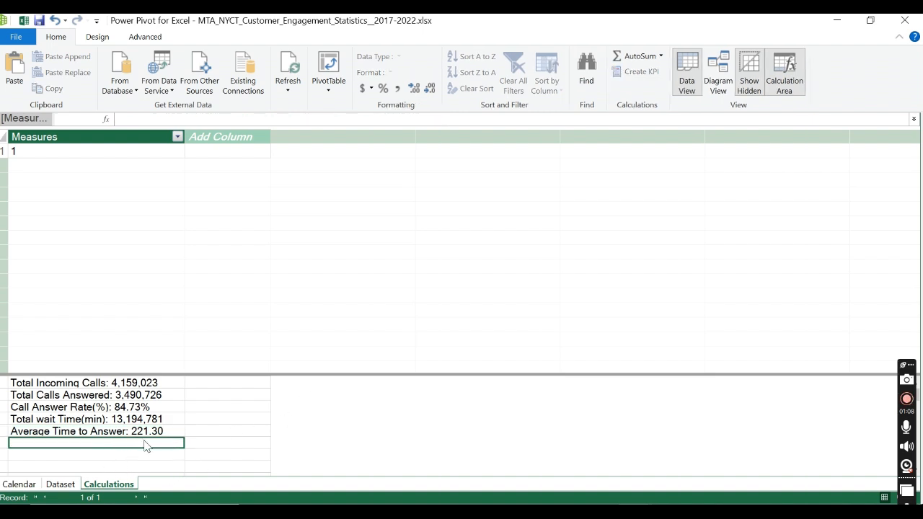
{"action": "left_click", "coordinate": [140, 434]}
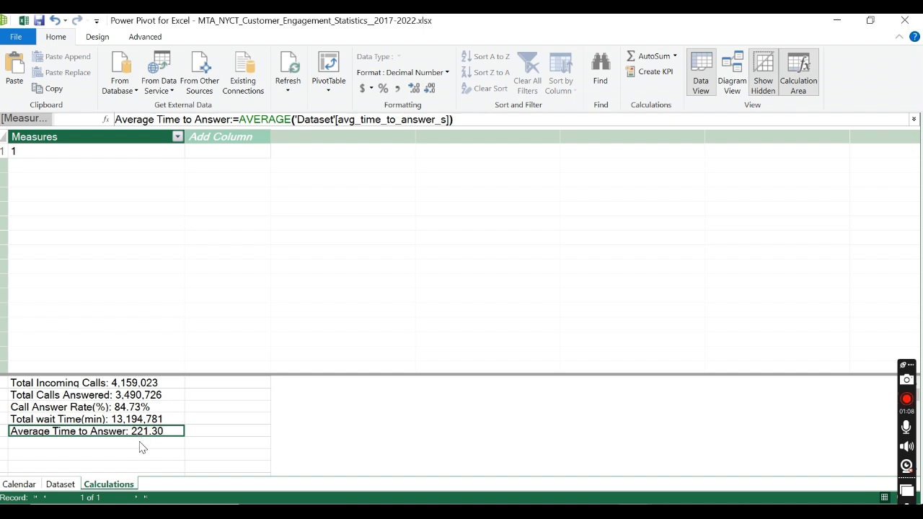
{"action": "left_click", "coordinate": [141, 447]}
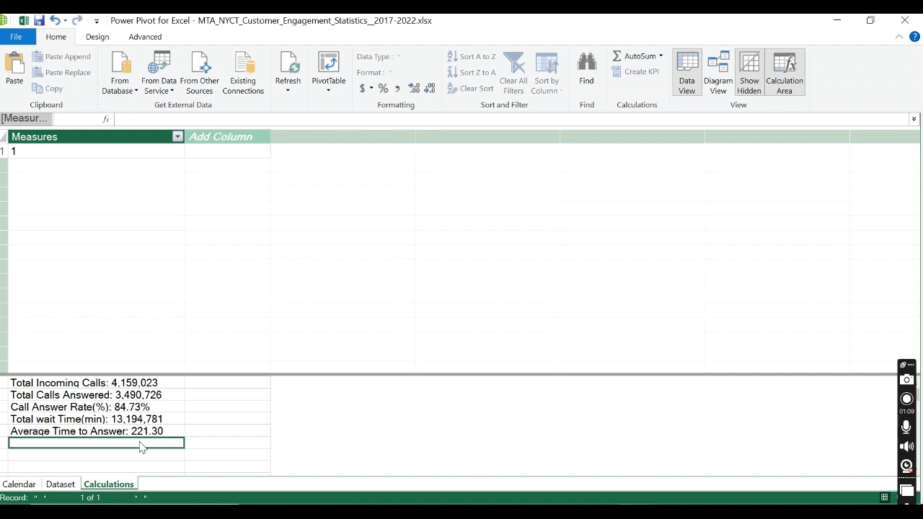
{"action": "type", "text": "Hel"}
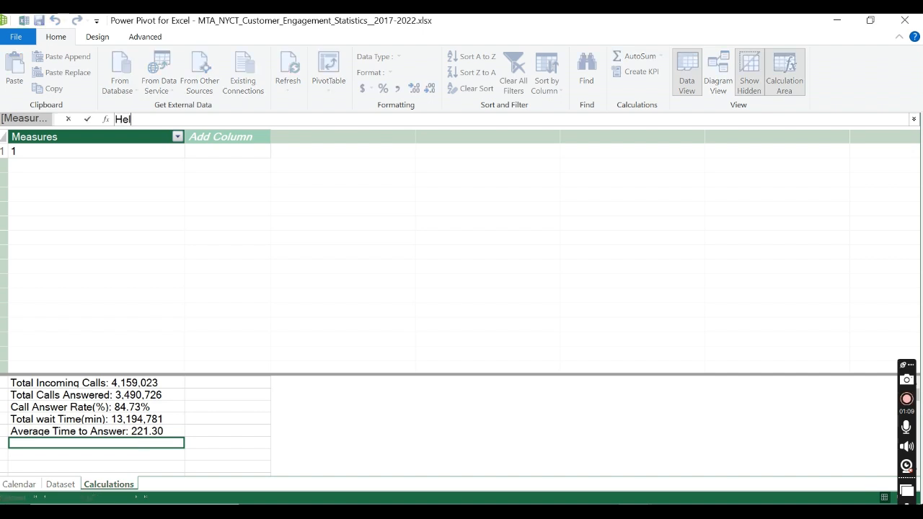
{"action": "type", "text": "p Point Activation"}
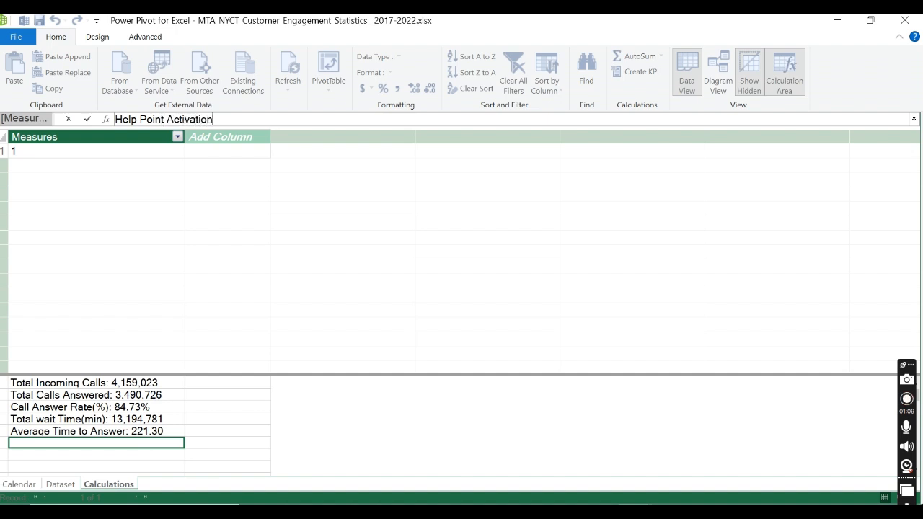
{"action": "type", "text": " Rate:="}
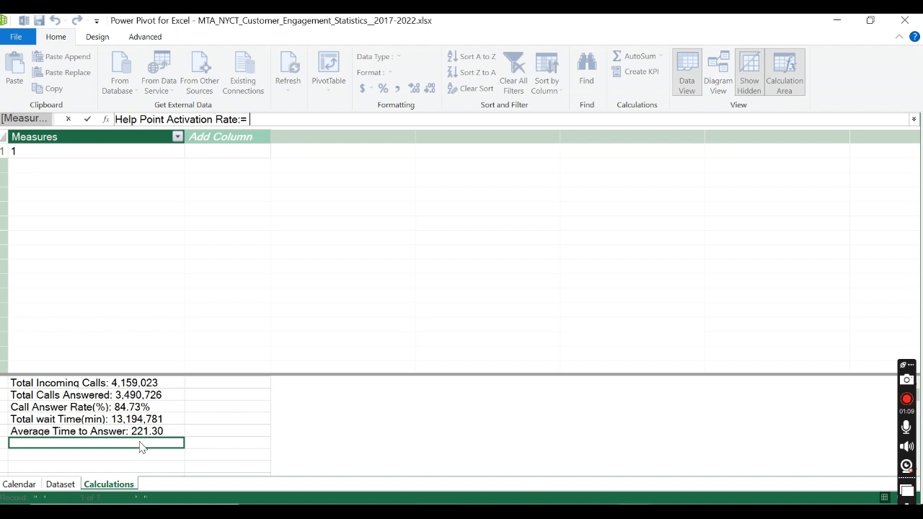
{"action": "left_click", "coordinate": [158, 443]}
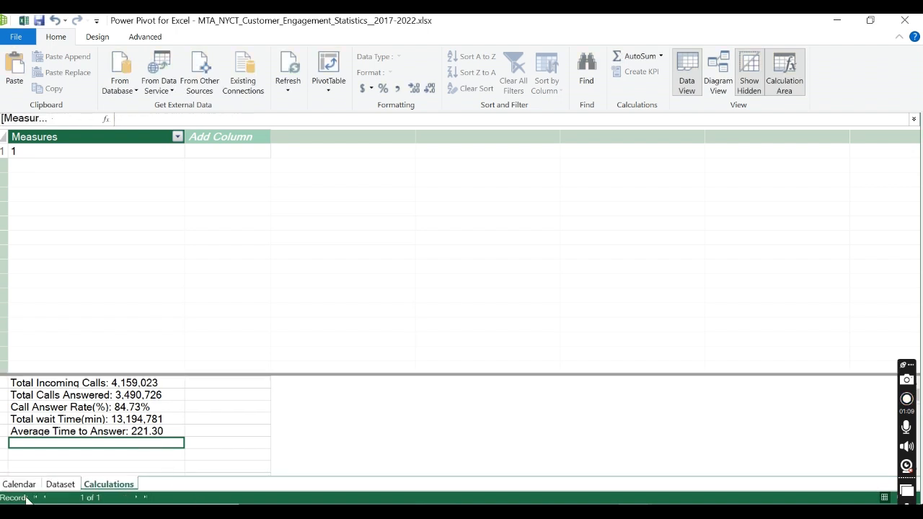
Step: Examine the Dataset table's help_point_activations, other help point and total_incoming_calls columns
{"action": "left_click", "coordinate": [60, 485]}
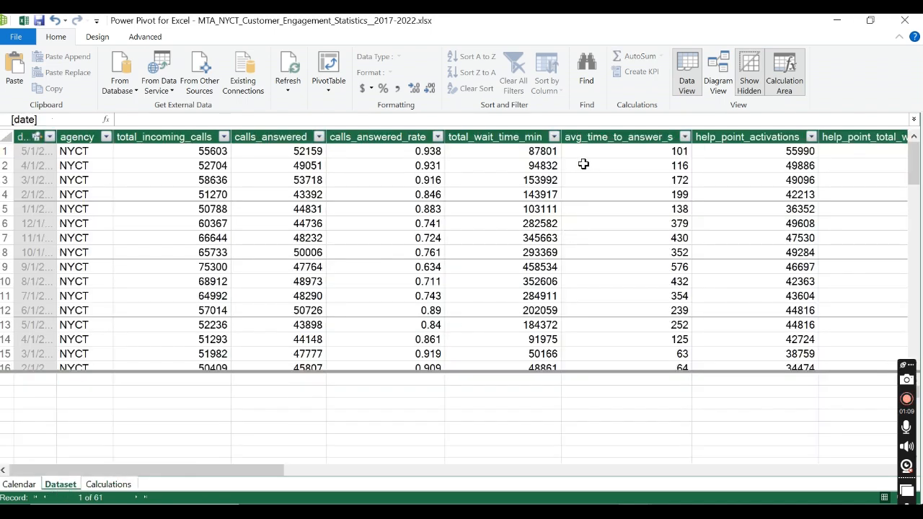
{"action": "left_click", "coordinate": [785, 137]}
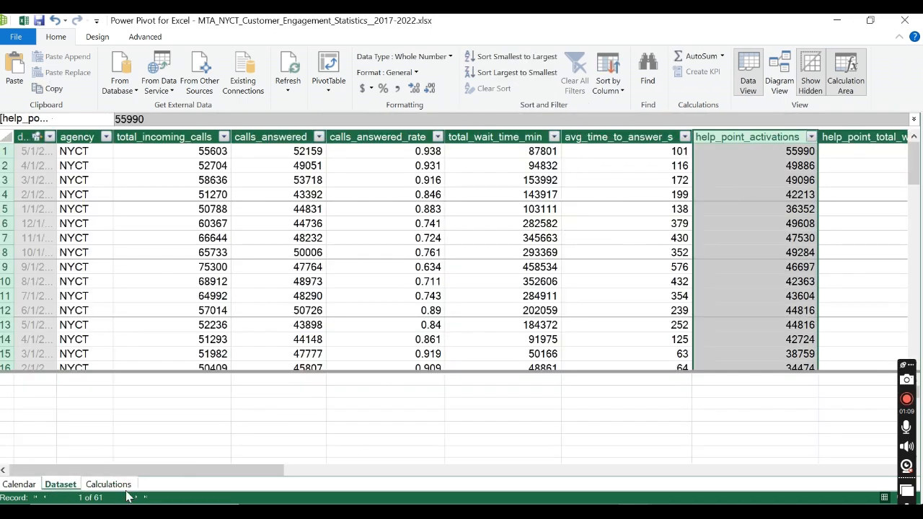
{"action": "left_click_drag", "start_coordinate": [129, 472], "coordinate": [226, 486]}
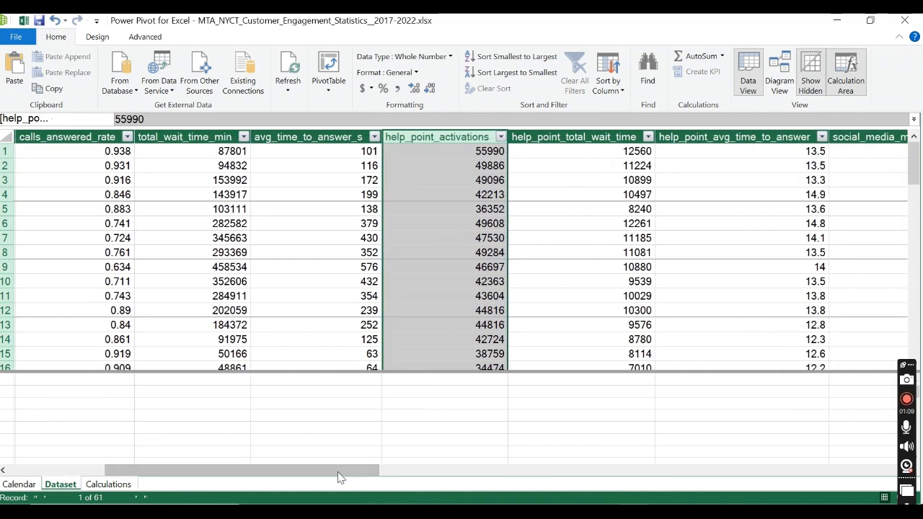
{"action": "left_click_drag", "start_coordinate": [296, 476], "coordinate": [200, 482]}
{"action": "left_click", "coordinate": [205, 137]}
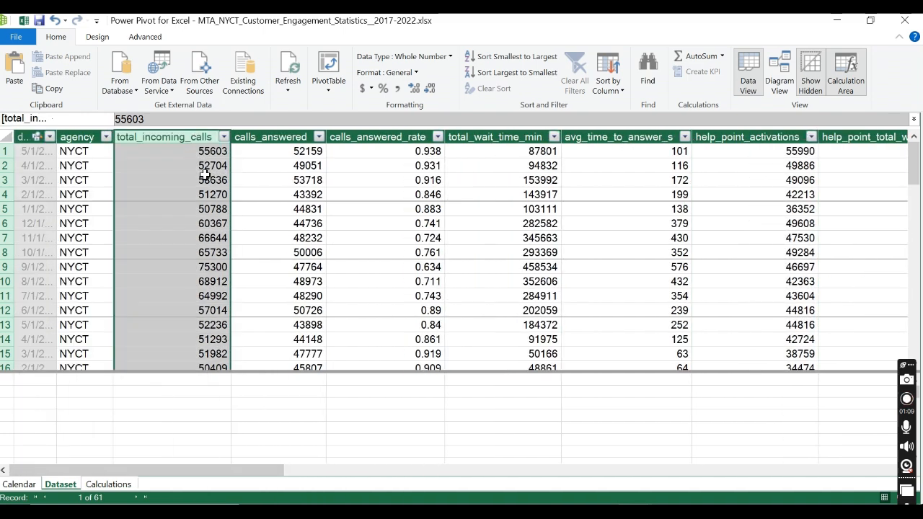
Step: Return to the Calculations table and widen its Measures column to fit the full measure names and values
{"action": "left_click", "coordinate": [108, 484]}
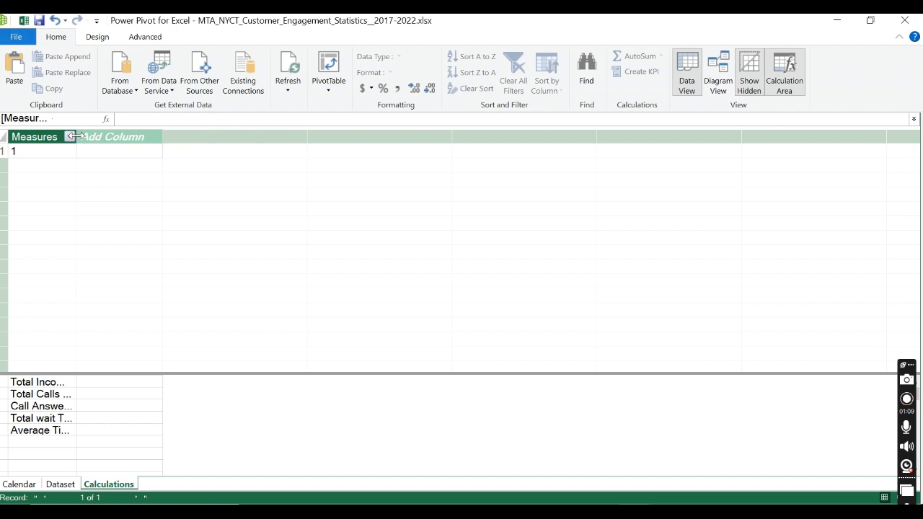
{"action": "left_click_drag", "start_coordinate": [167, 137], "coordinate": [238, 147]}
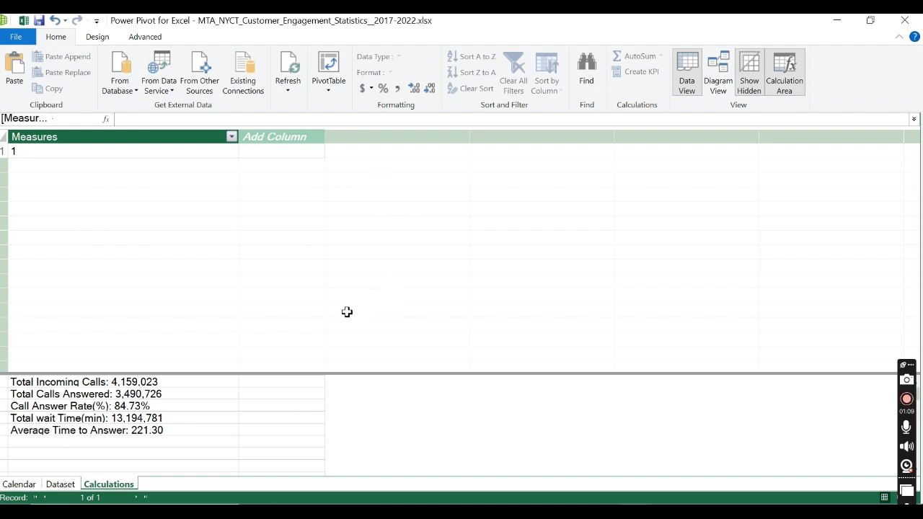
Step: Check the Dataset table's help_point_activations column, then return to the Calculations table and widen its Measures column to fit the measures
{"action": "left_click", "coordinate": [94, 443]}
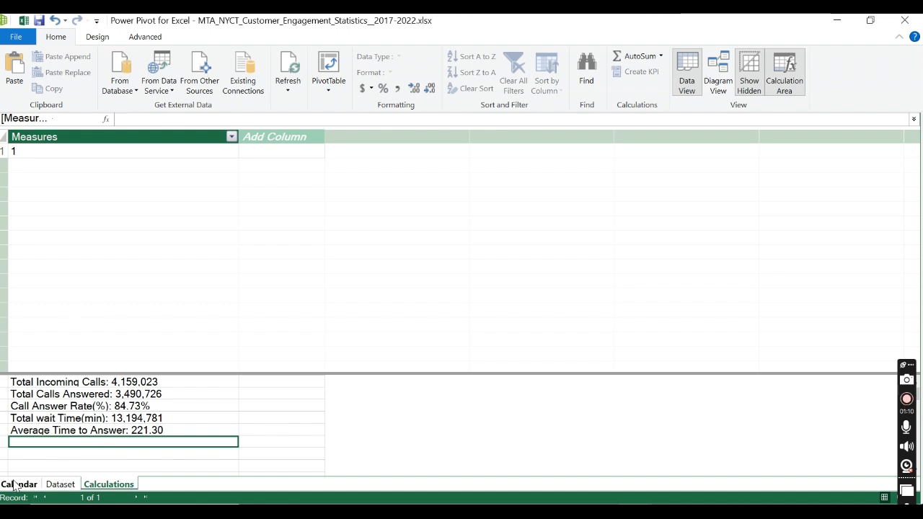
{"action": "left_click", "coordinate": [61, 484]}
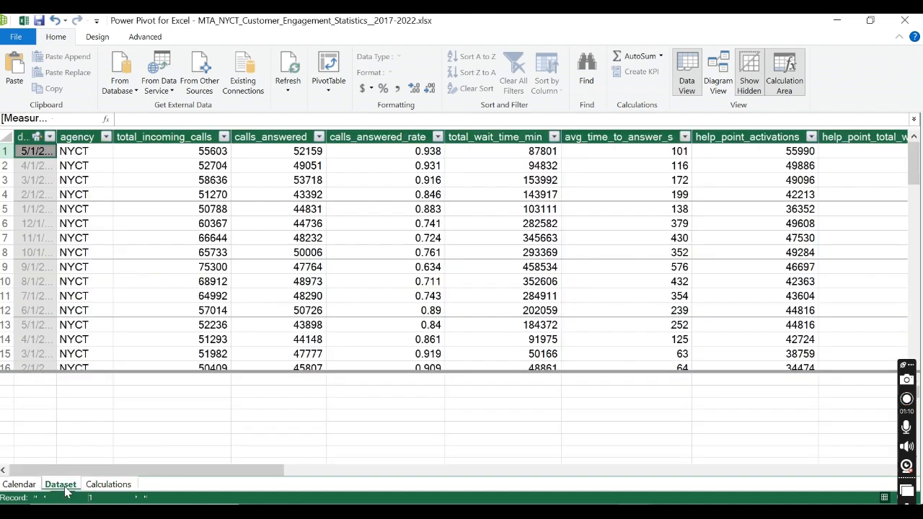
{"action": "left_click", "coordinate": [731, 136]}
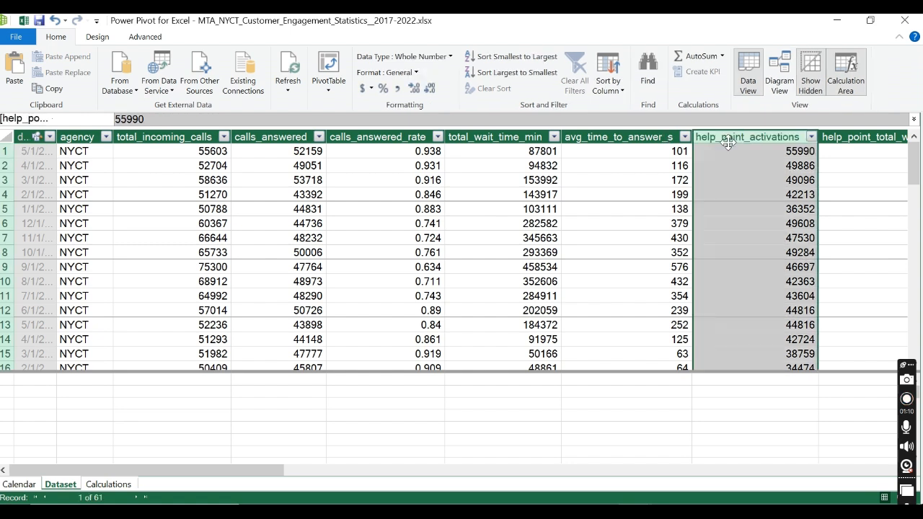
{"action": "left_click", "coordinate": [97, 490]}
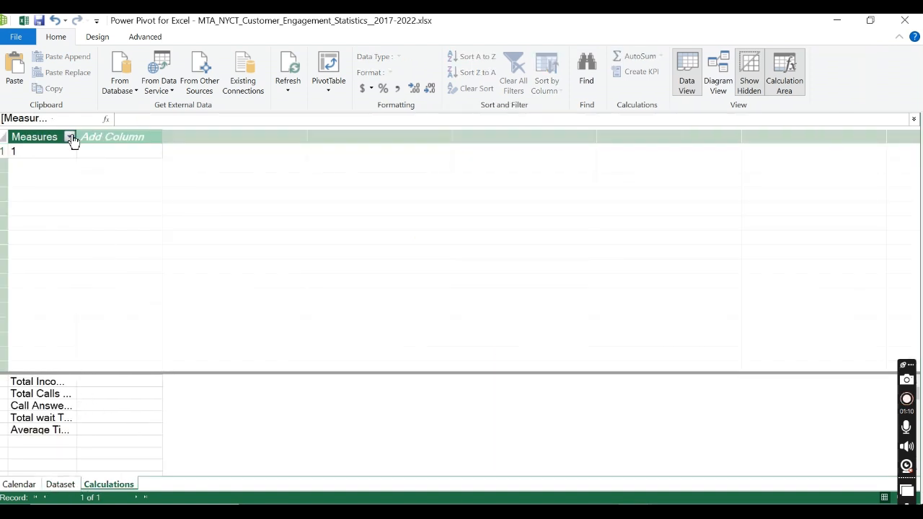
{"action": "left_click_drag", "start_coordinate": [76, 134], "coordinate": [264, 134]}
Step: Start a new measure named Total Help Point Activations with := in the empty cell below Average Time to Answer
{"action": "left_click", "coordinate": [127, 442]}
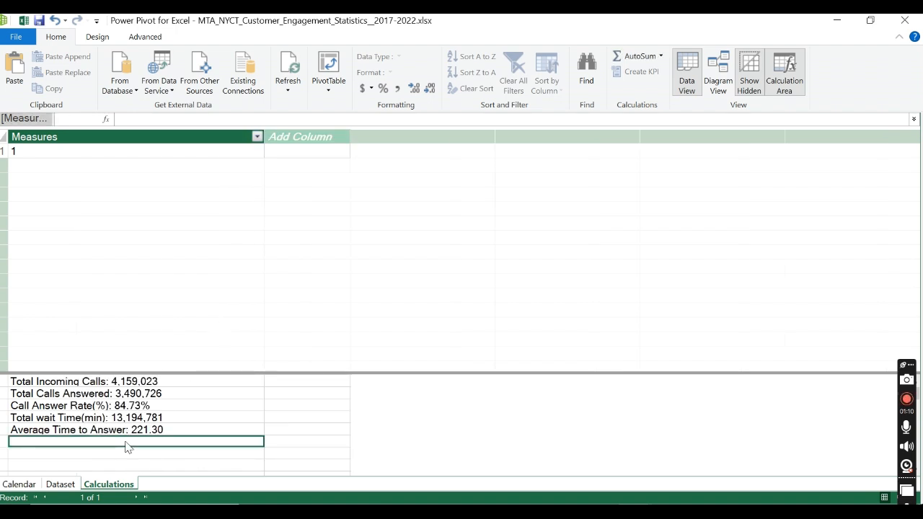
{"action": "type", "text": "Total H"}
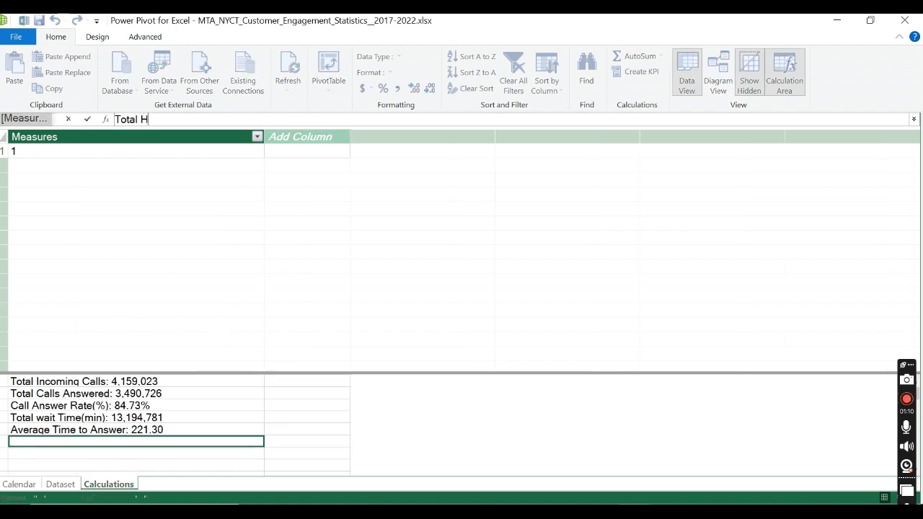
{"action": "type", "text": "elpoi"}
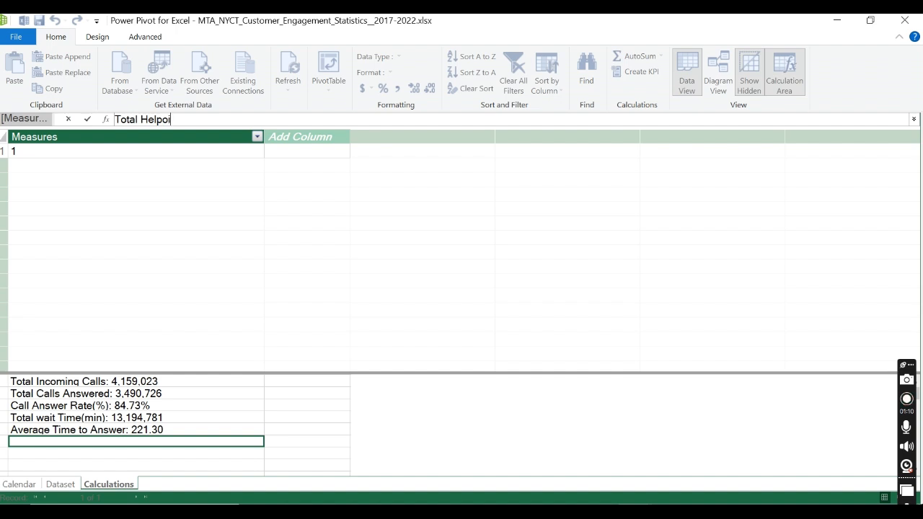
{"action": "type", "text": "nt Ac"}
{"action": "key", "text": "BackSpace"}
{"action": "key", "text": "BackSpace"}
{"action": "key", "text": "BackSpace"}
{"action": "key", "text": "BackSpace"}
{"action": "key", "text": "BackSpace"}
{"action": "key", "text": "BackSpace"}
{"action": "key", "text": "BackSpace"}
{"action": "key", "text": "BackSpace"}
{"action": "type", "text": "p Point Activation"}
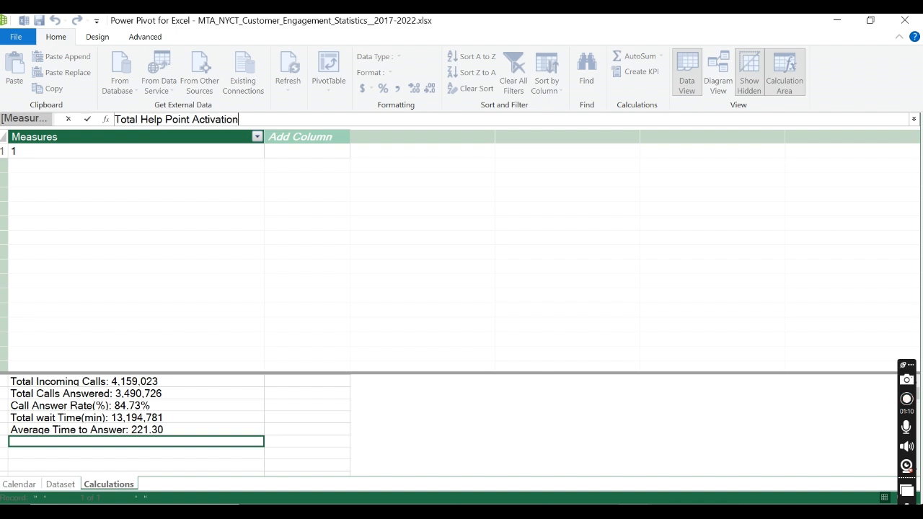
{"action": "type", "text": "s"}
{"action": "type", "text": ":= "}
{"action": "type", "text": "TOT"}
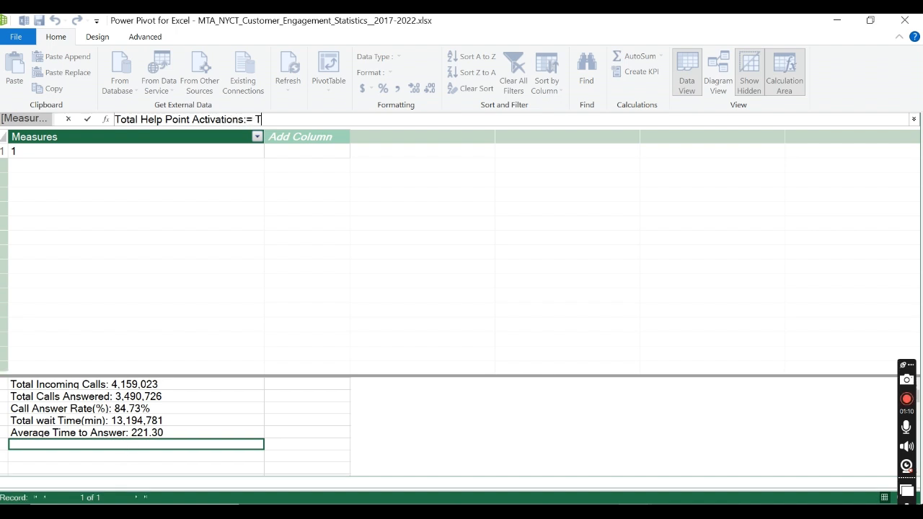
Step: Complete the measure as SUM('Dataset'[help_point_activations]), commit it, and format it with a thousands separator and no decimals
{"action": "key", "text": "BackSpace"}
{"action": "key", "text": "BackSpace"}
{"action": "key", "text": "BackSpace"}
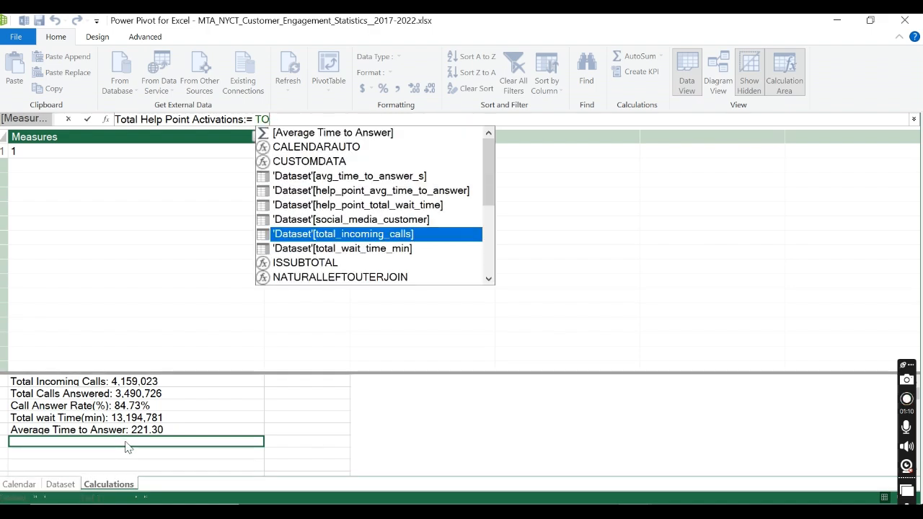
{"action": "type", "text": "SUM("}
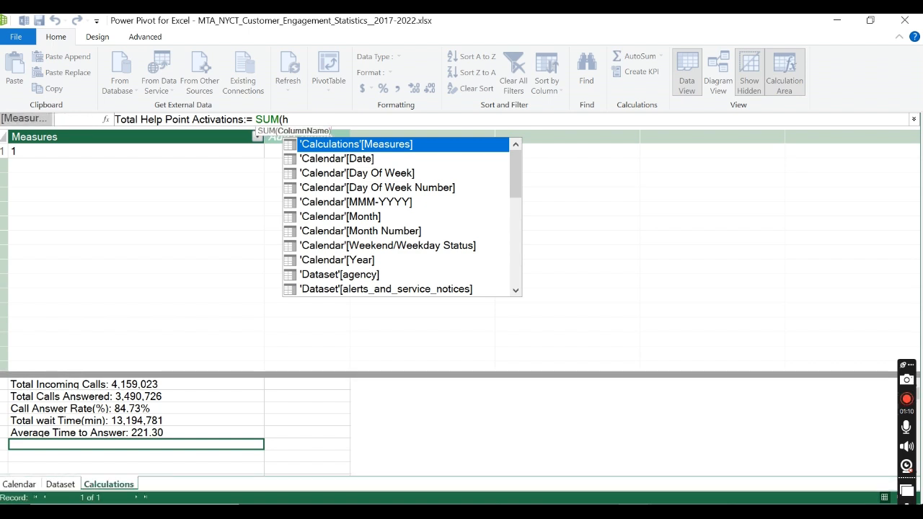
{"action": "type", "text": "help"}
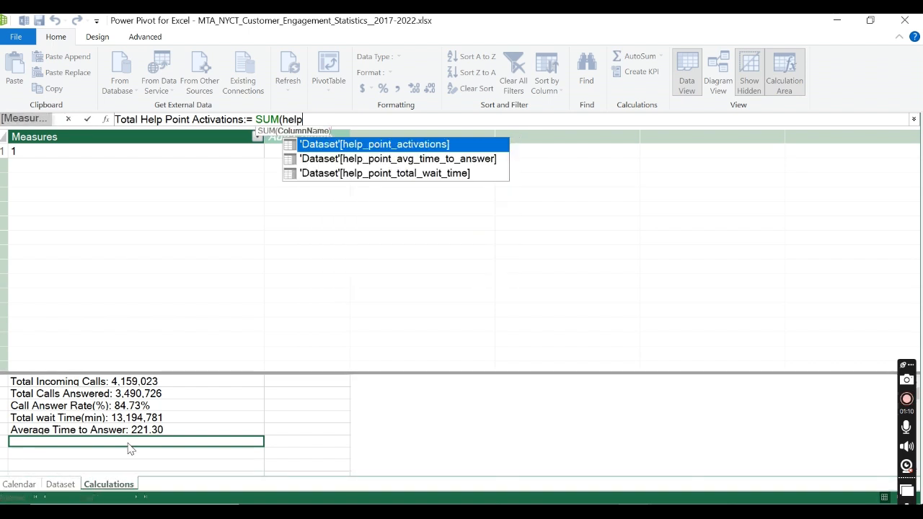
{"action": "double_click", "coordinate": [402, 147]}
{"action": "type", "text": ")"}
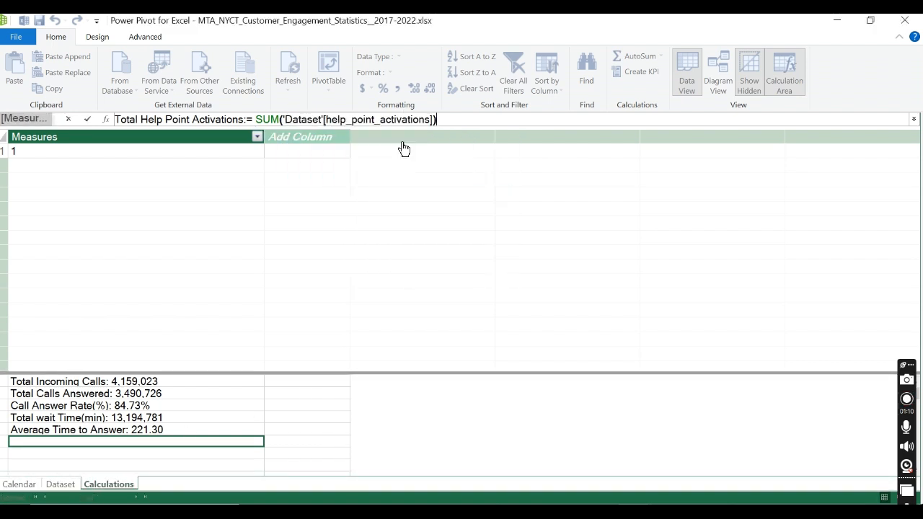
{"action": "left_click", "coordinate": [88, 120]}
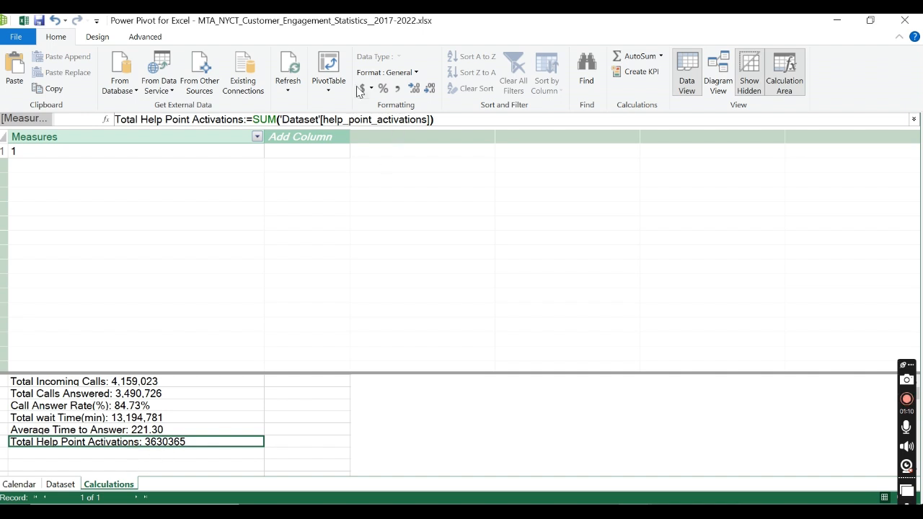
{"action": "left_click", "coordinate": [398, 89]}
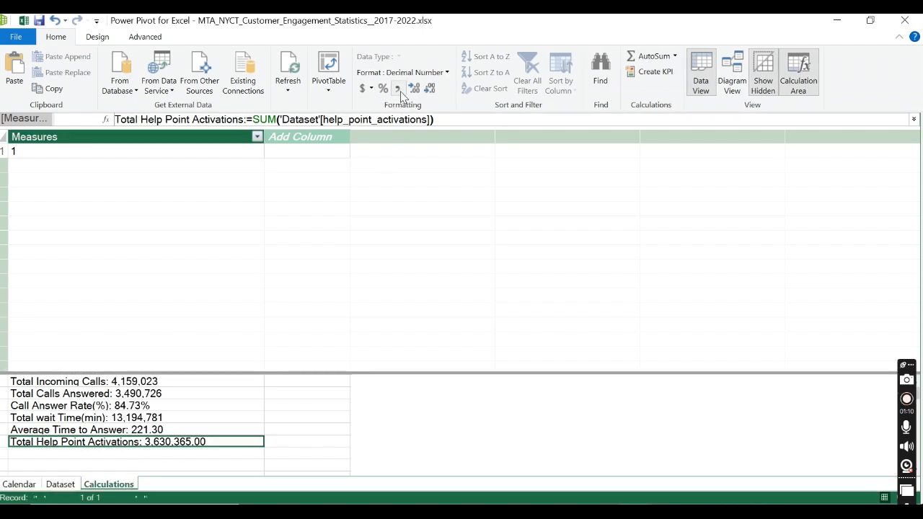
{"action": "left_click", "coordinate": [430, 90]}
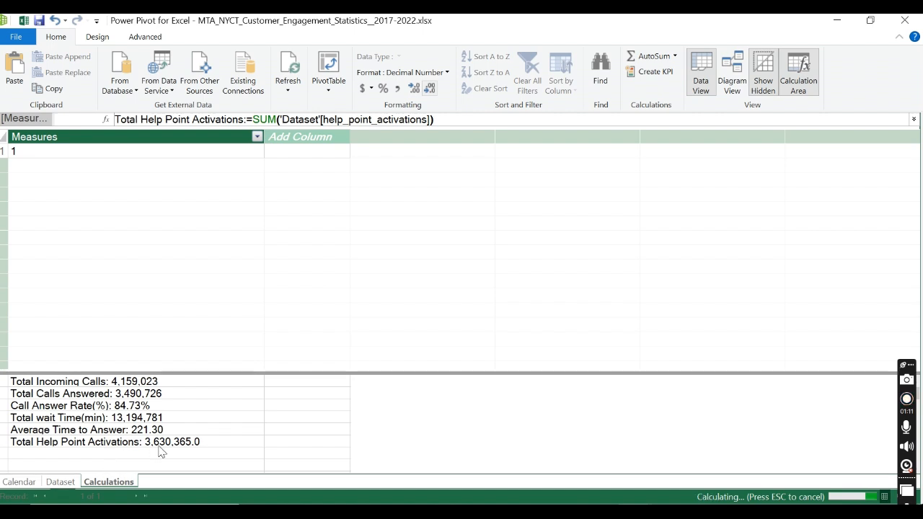
Step: Start a new measure named Help Point Activation Rate with := in the empty cell below Total Help Point Activations
{"action": "left_click", "coordinate": [116, 455]}
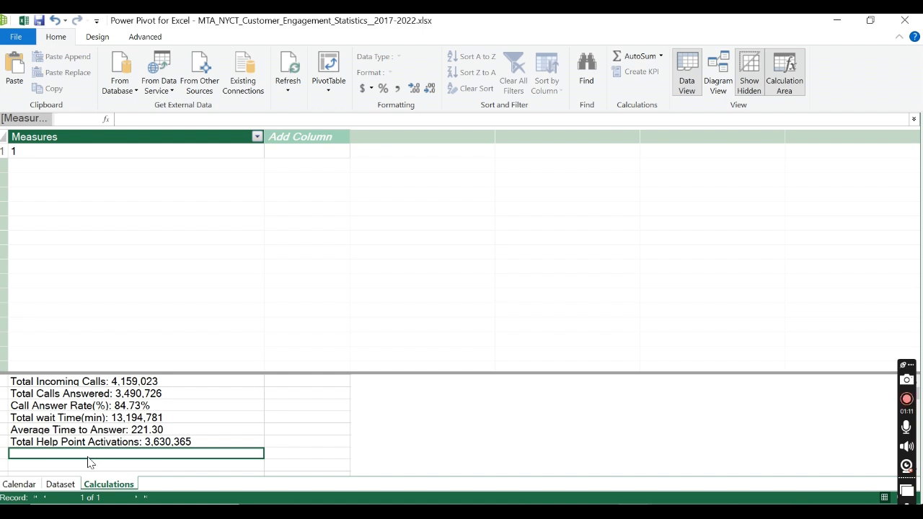
{"action": "type", "text": "H"}
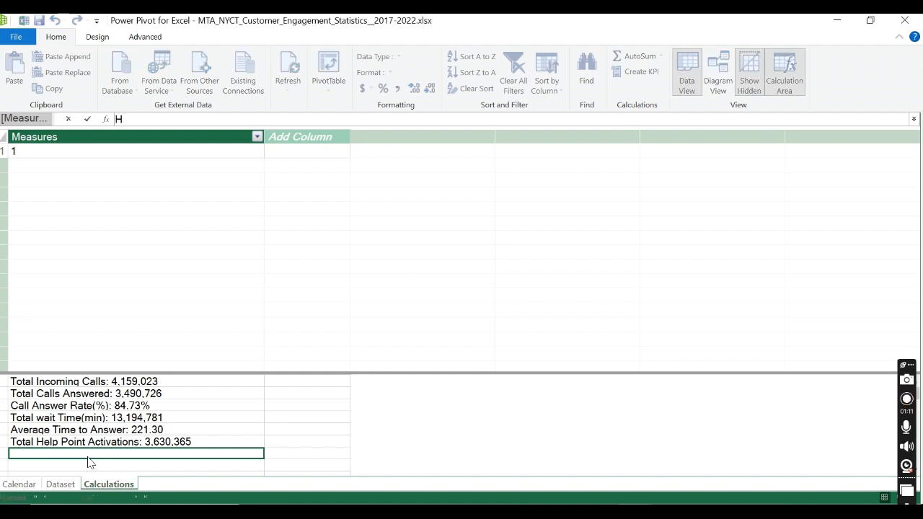
{"action": "type", "text": "elp Point Act"}
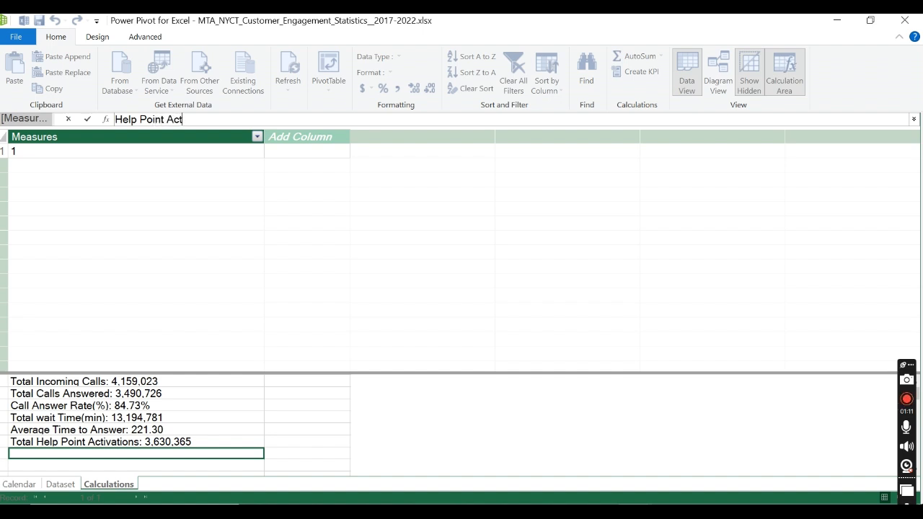
{"action": "type", "text": "ivation Rate"}
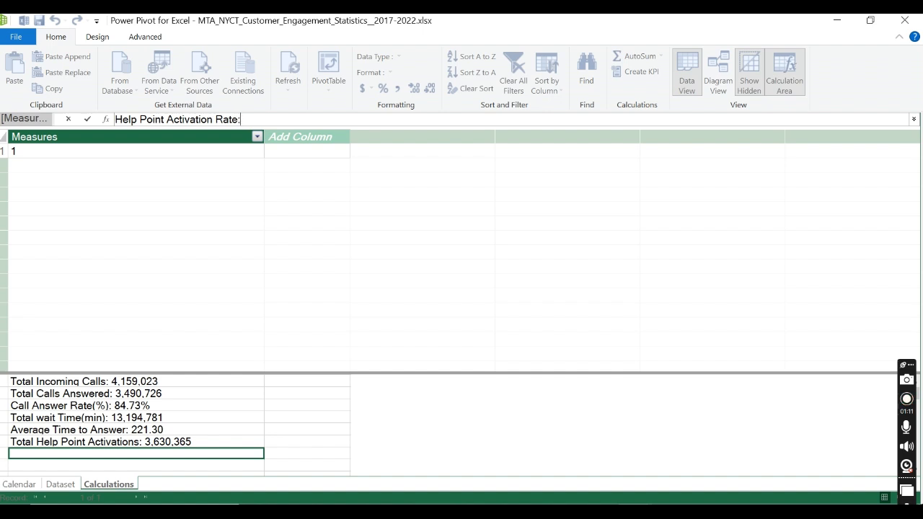
{"action": "type", "text": ":="}
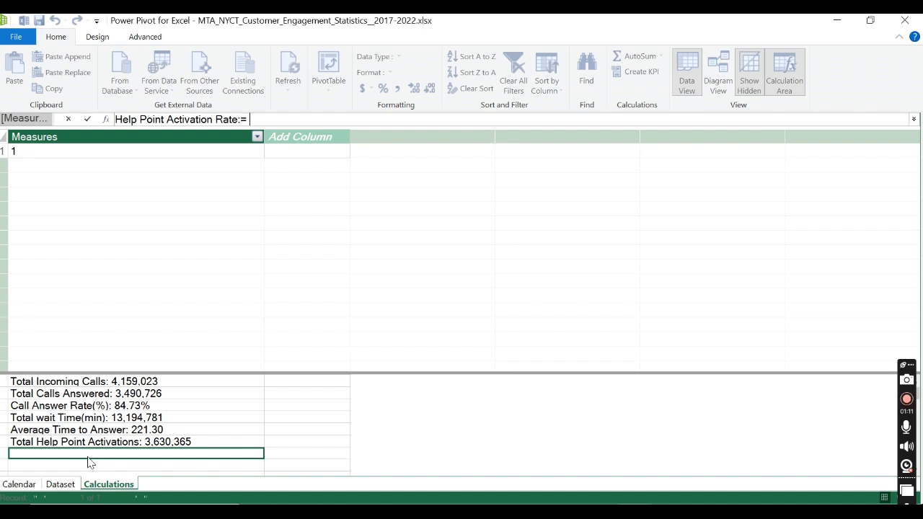
{"action": "type", "text": " H"}
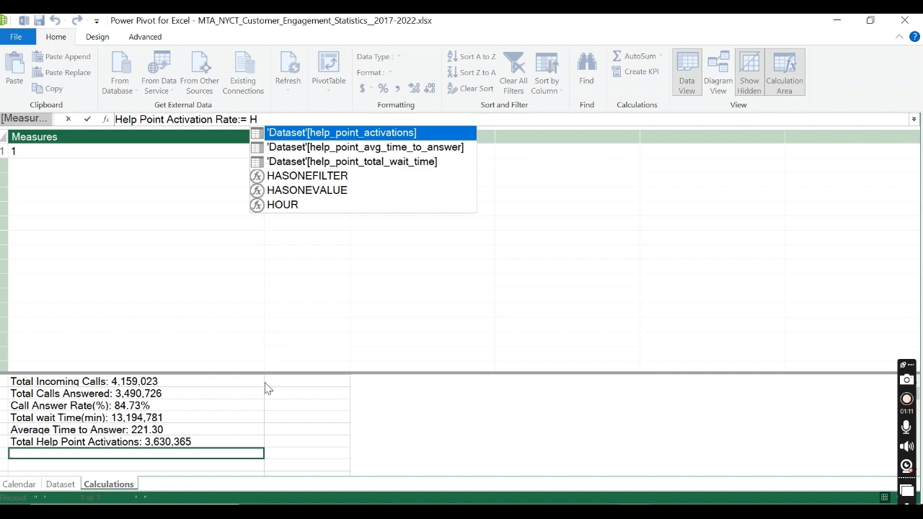
Step: Begin the rate formula with DIVIDE( and the [Total Help Point Activations] measure as numerator, followed by a comma
{"action": "key", "text": "BackSpace"}
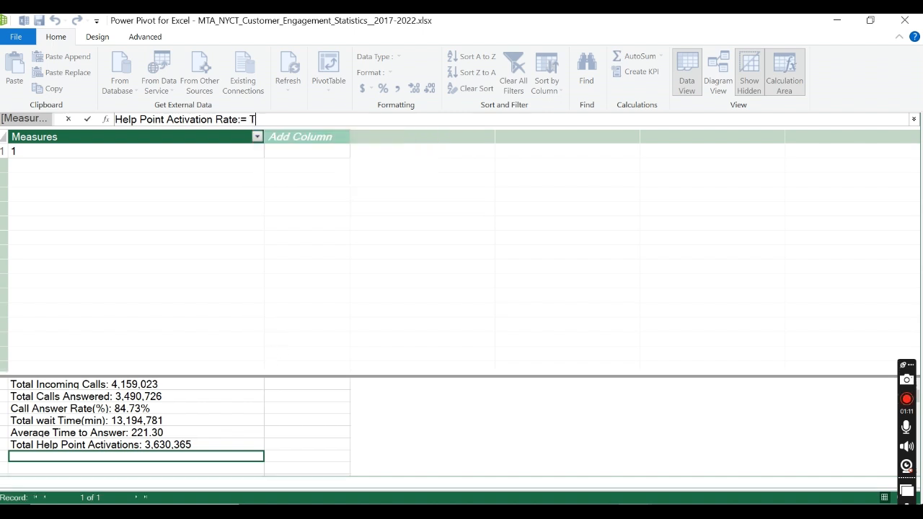
{"action": "type", "text": "Tot"}
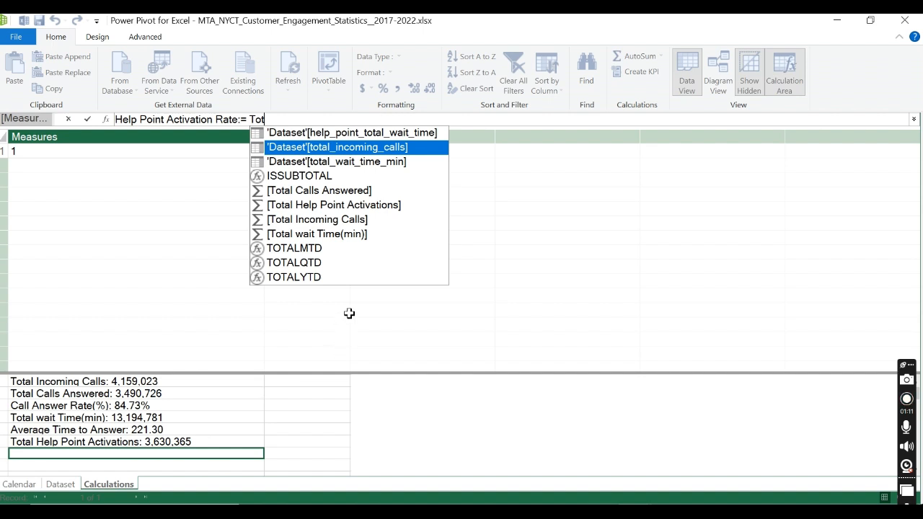
{"action": "type", "text": " a"}
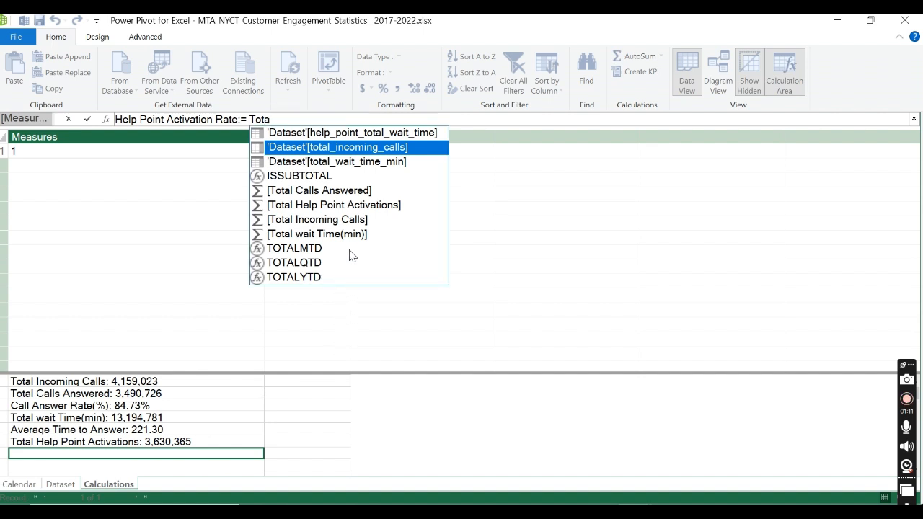
{"action": "type", "text": "l"}
{"action": "type", "text": " H"}
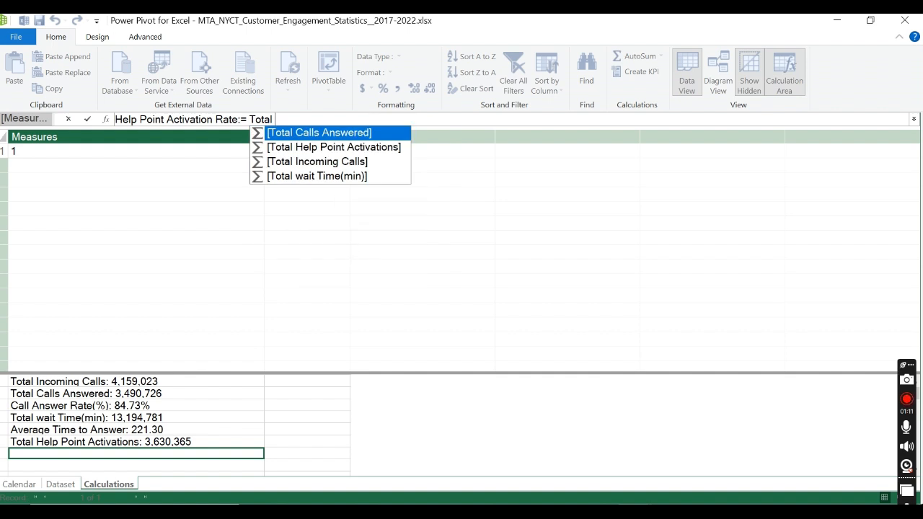
{"action": "key", "text": "Tab"}
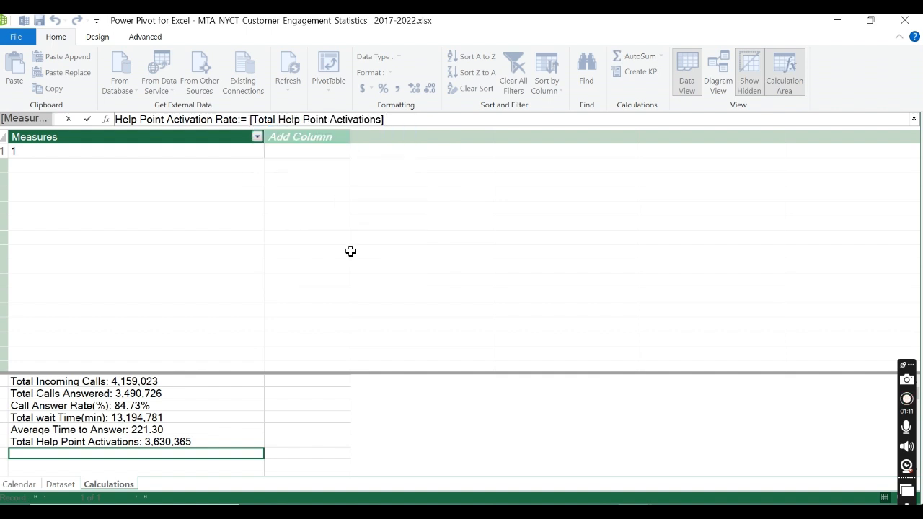
{"action": "left_click", "coordinate": [251, 120]}
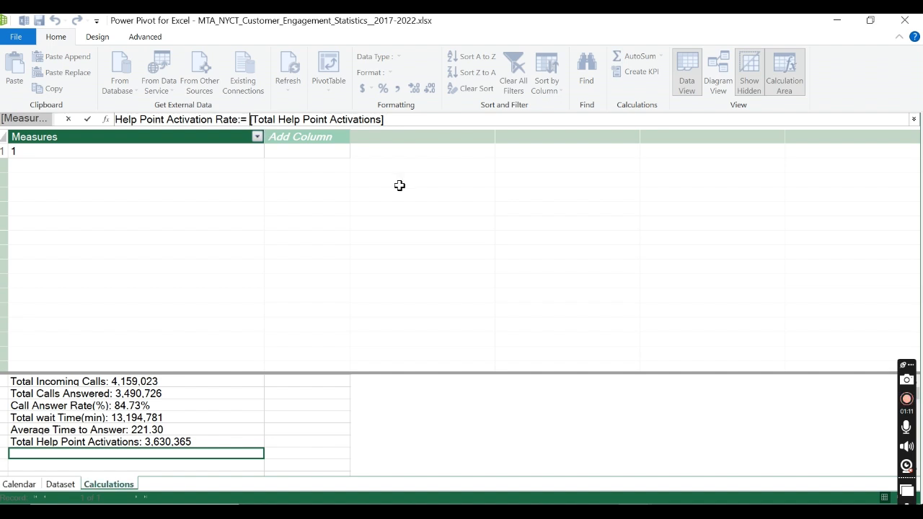
{"action": "type", "text": "DIVIDE("}
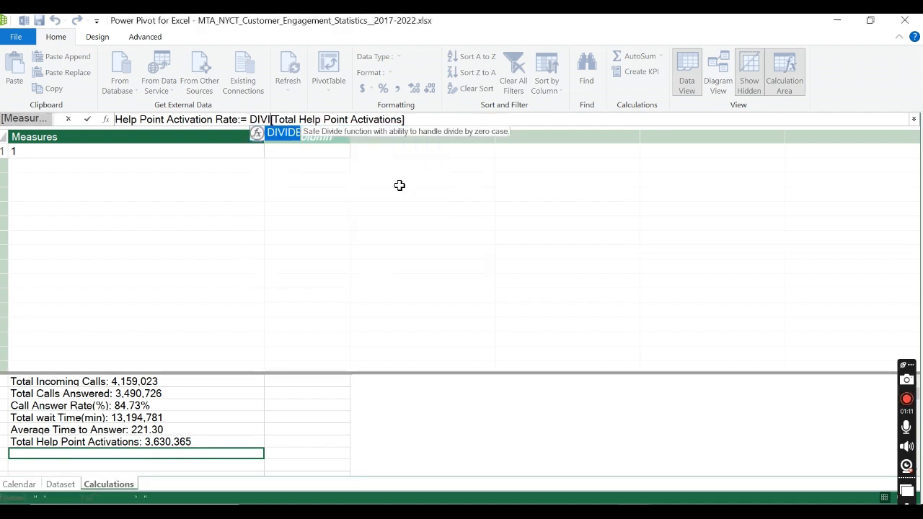
{"action": "left_click", "coordinate": [445, 119]}
{"action": "type", "text": ","}
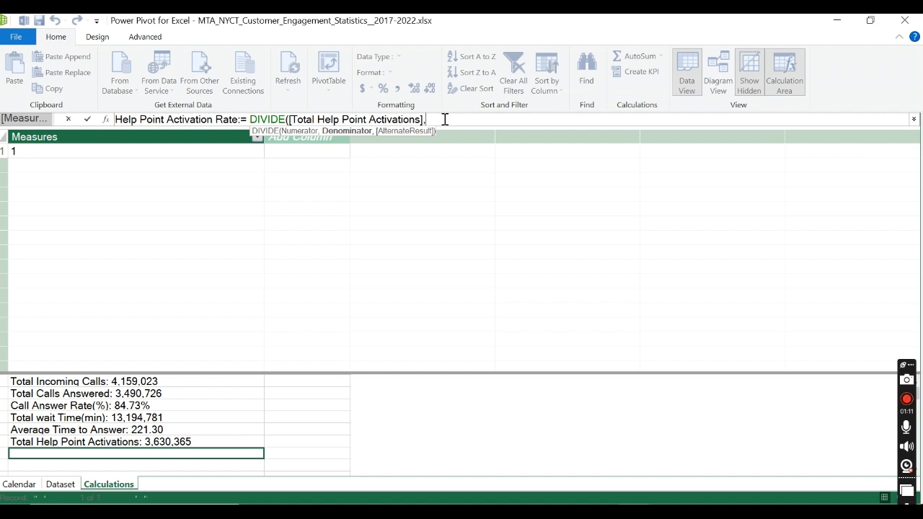
Step: Finish the DIVIDE formula with [Total Incoming Calls] as denominator and 0 as alternate result, and commit the measure
{"action": "type", "text": "TO"}
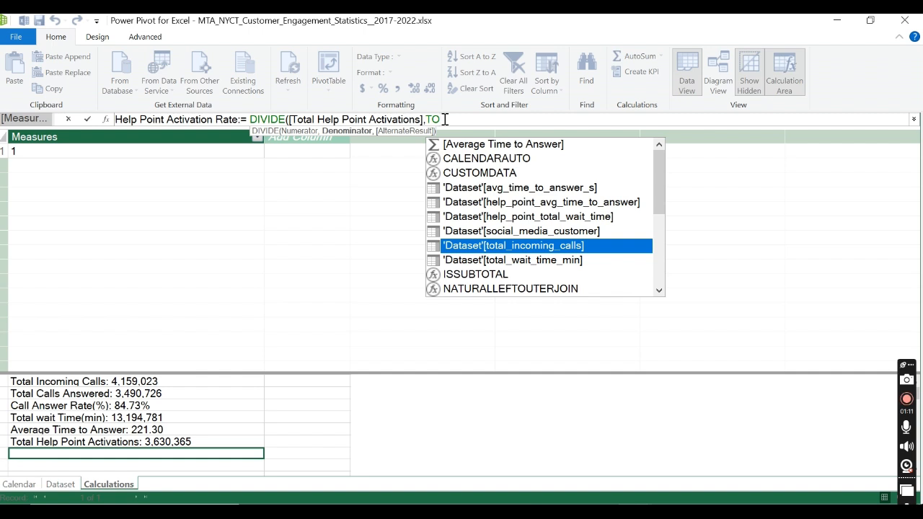
{"action": "key", "text": "BackSpace"}
{"action": "type", "text": "otal I"}
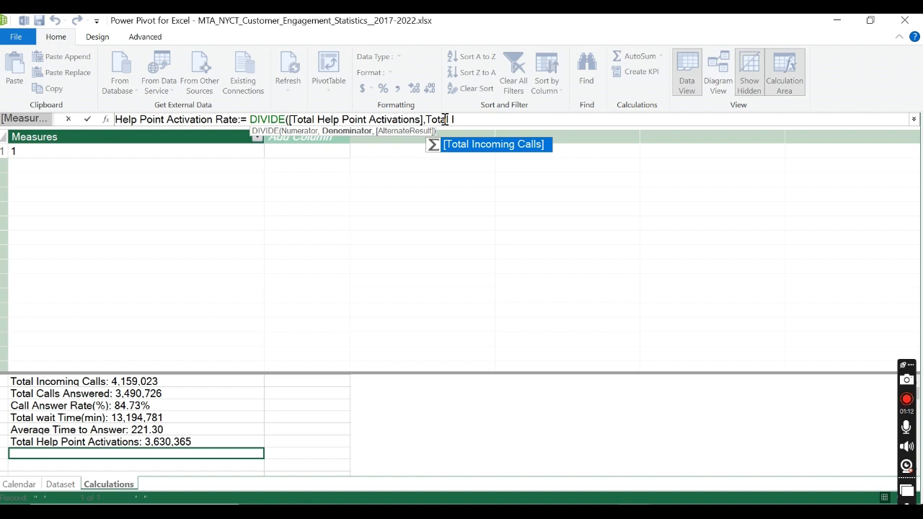
{"action": "key", "text": "Tab"}
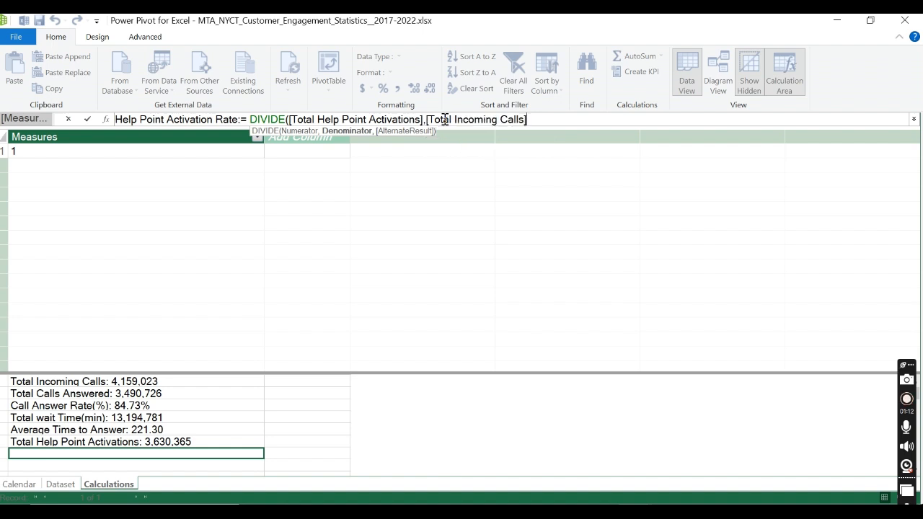
{"action": "type", "text": ","}
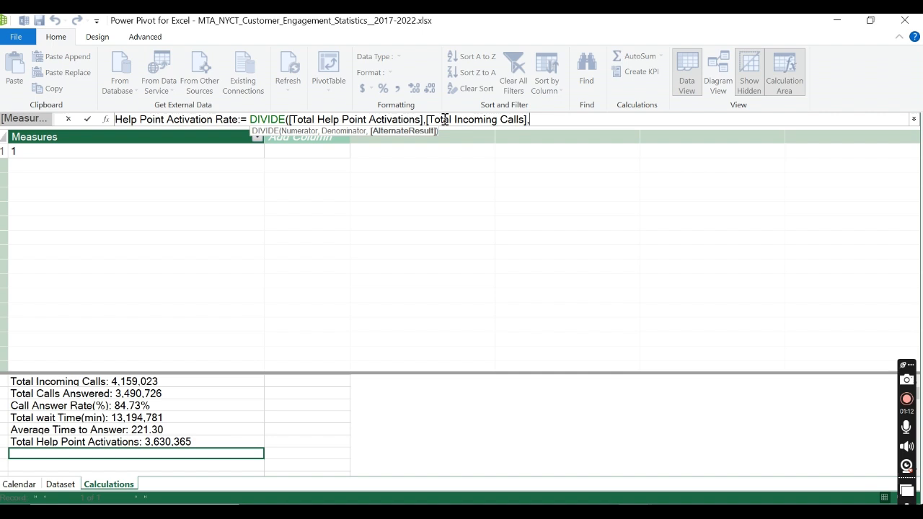
{"action": "type", "text": "0)"}
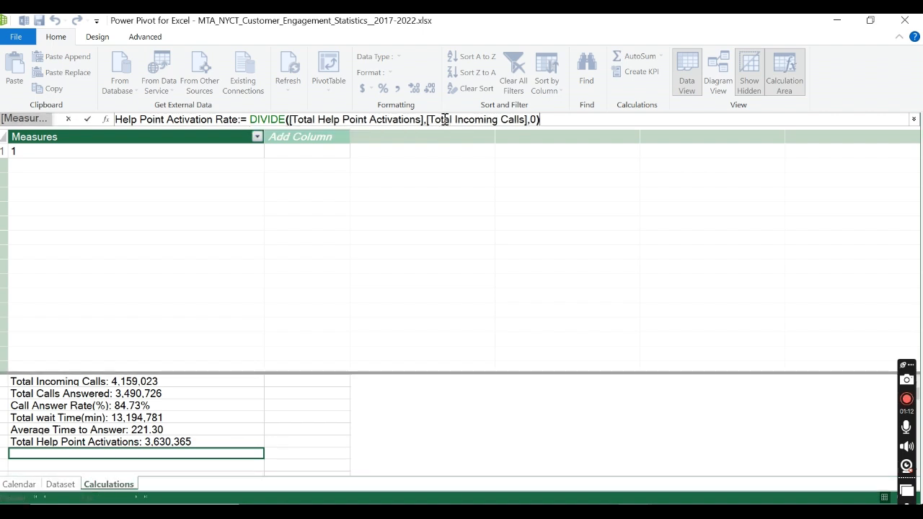
{"action": "left_click", "coordinate": [88, 119]}
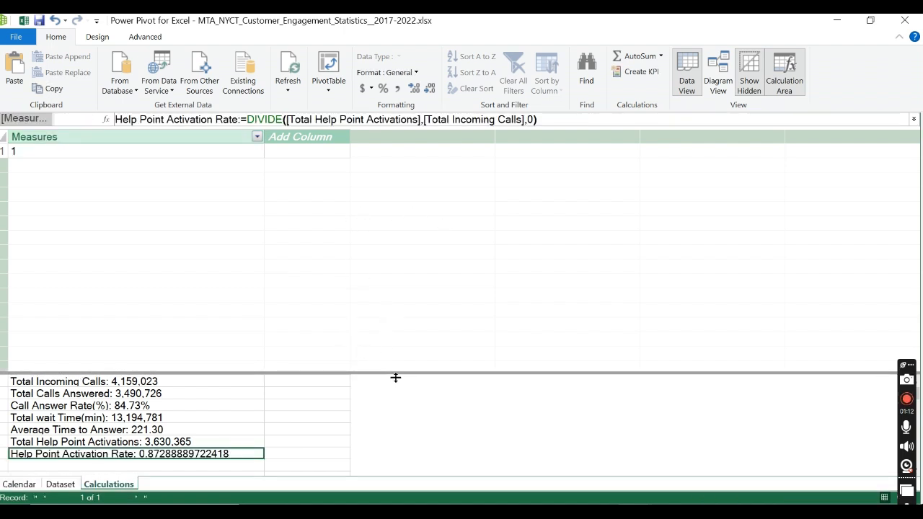
Step: Enlarge the calculation area upward and format the Help Point Activation Rate measure as a percentage
{"action": "left_click_drag", "start_coordinate": [392, 370], "coordinate": [389, 238]}
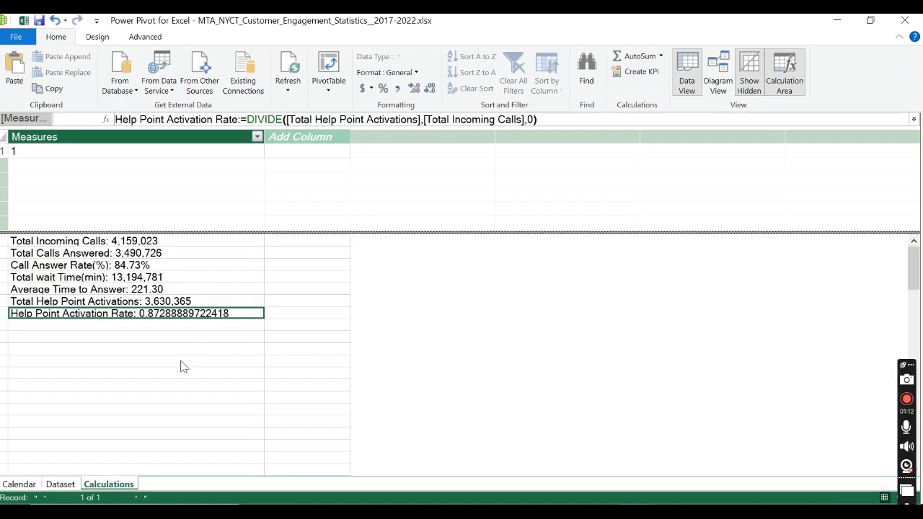
{"action": "left_click", "coordinate": [188, 336]}
{"action": "left_click", "coordinate": [199, 313]}
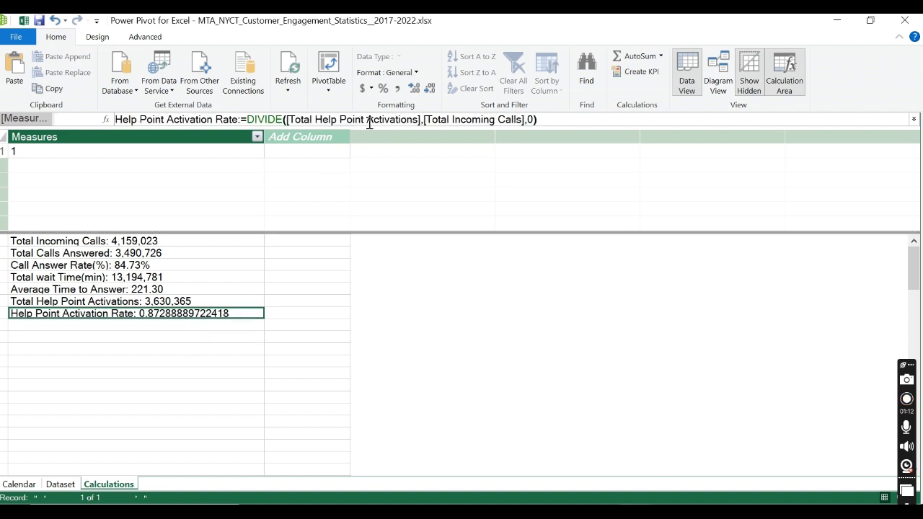
{"action": "left_click", "coordinate": [386, 88]}
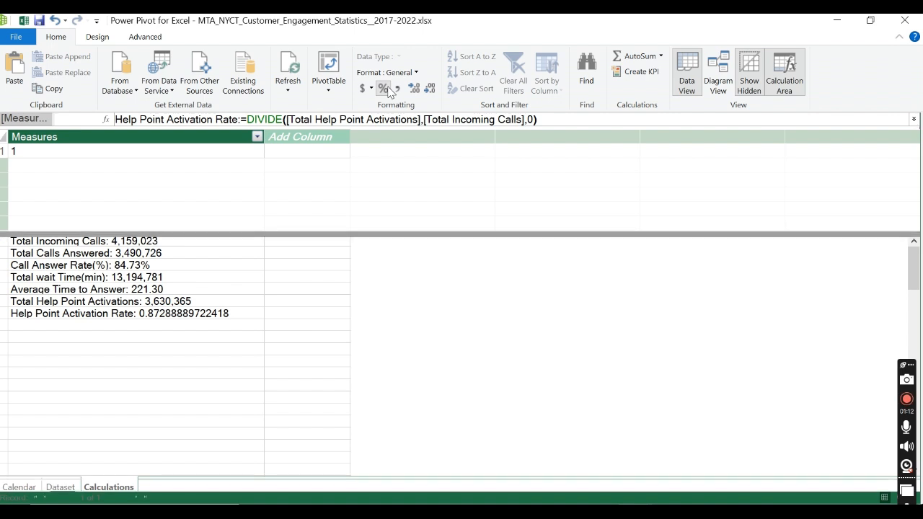
{"action": "left_click", "coordinate": [144, 325]}
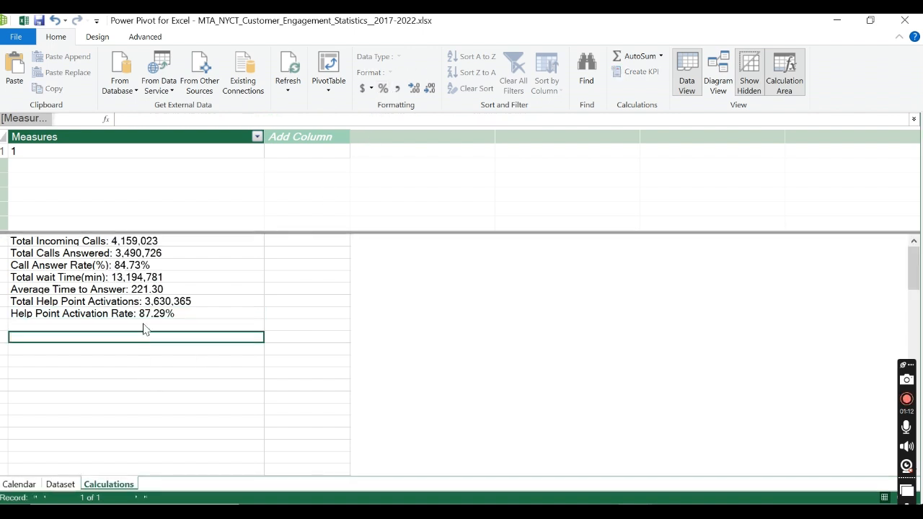
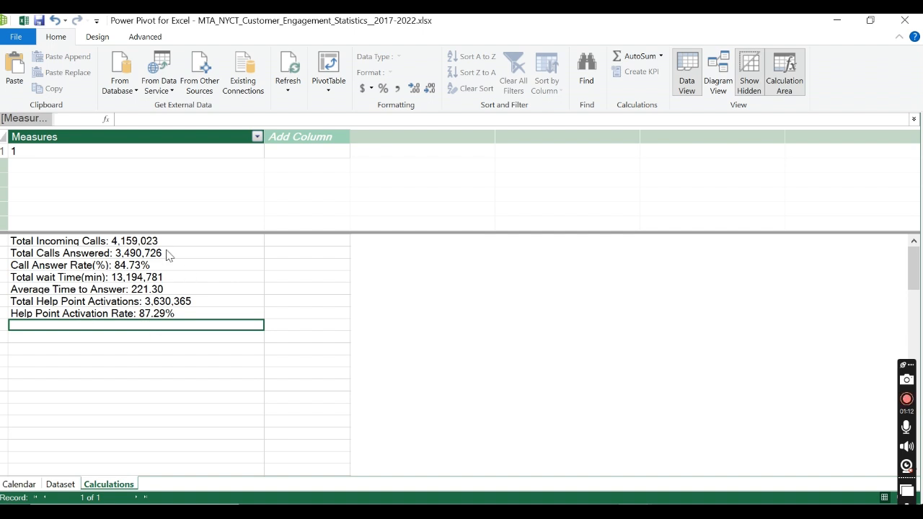
Step: Start a new measure named %Calls Answered with := in the empty cell below Help Point Activation Rate
{"action": "left_click", "coordinate": [126, 256]}
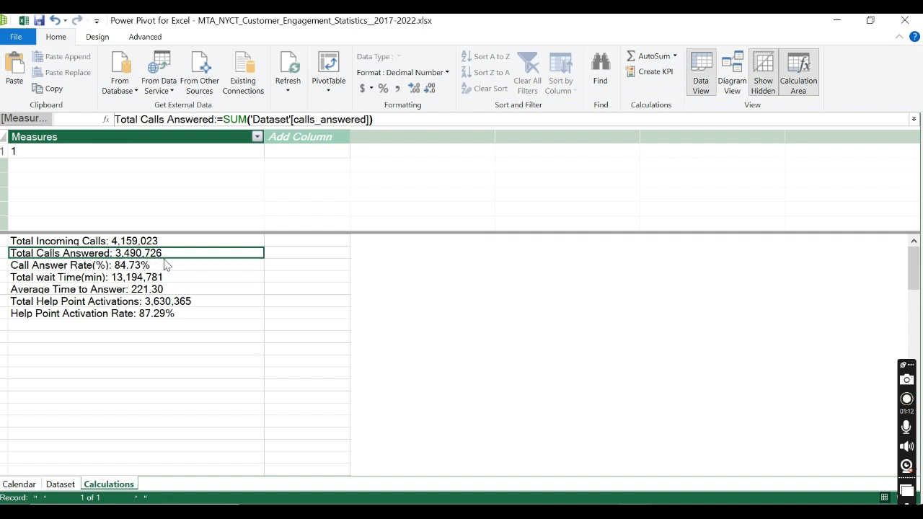
{"action": "key", "text": "Up"}
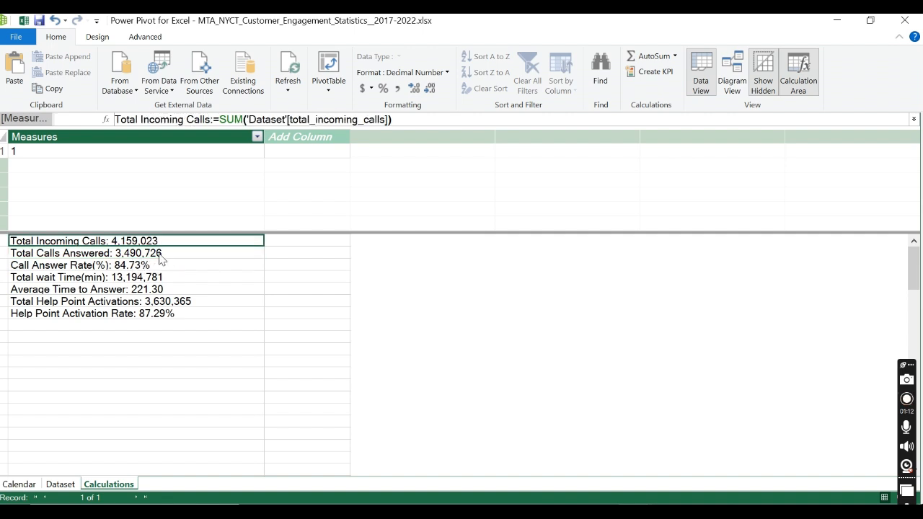
{"action": "left_click", "coordinate": [147, 328]}
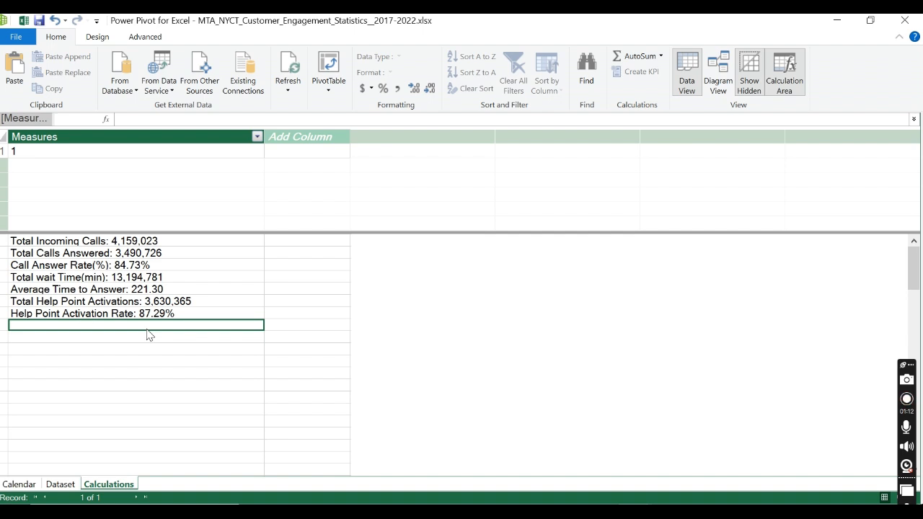
{"action": "type", "text": "%"}
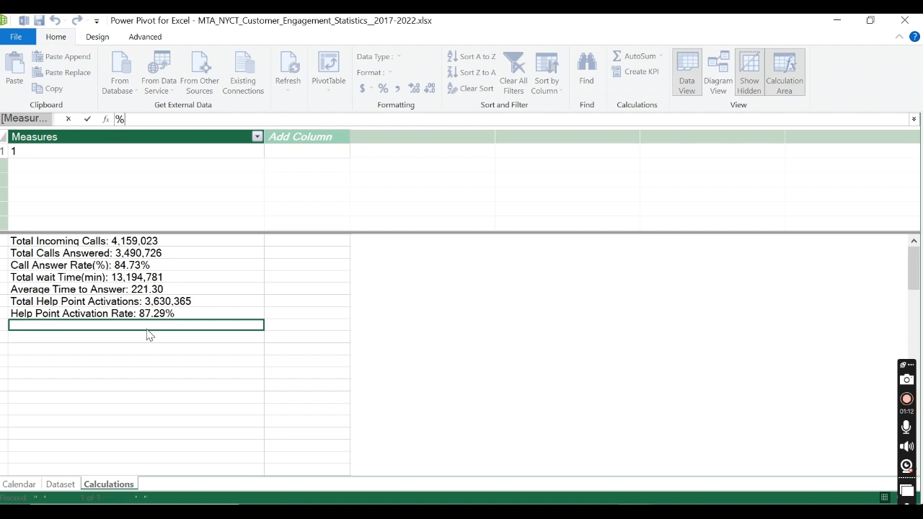
{"action": "type", "text": "c"}
{"action": "type", "text": "Calls"}
{"action": "type", "text": " Answer"}
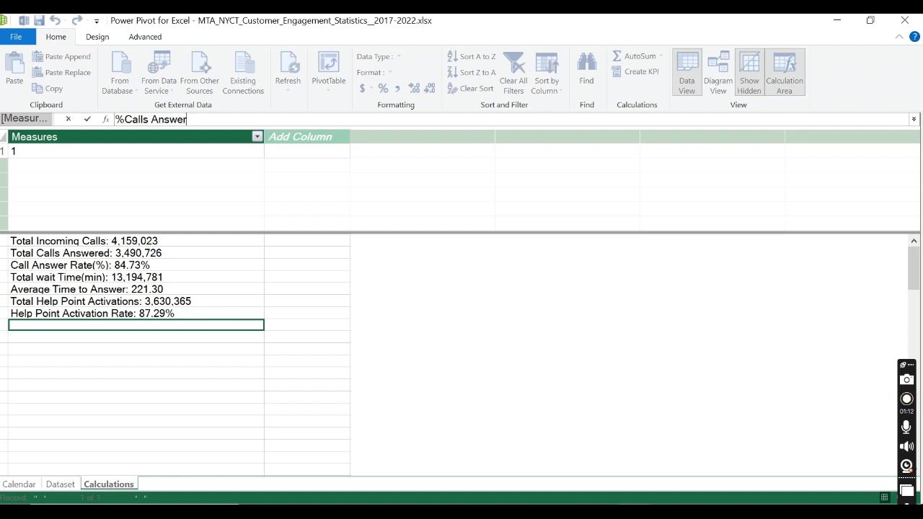
{"action": "type", "text": "ed:="}
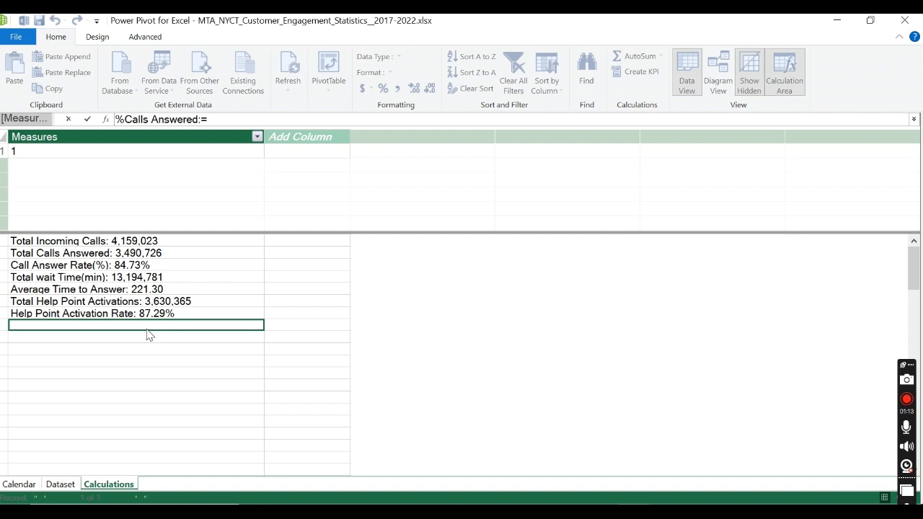
{"action": "type", "text": " DIVIDE("}
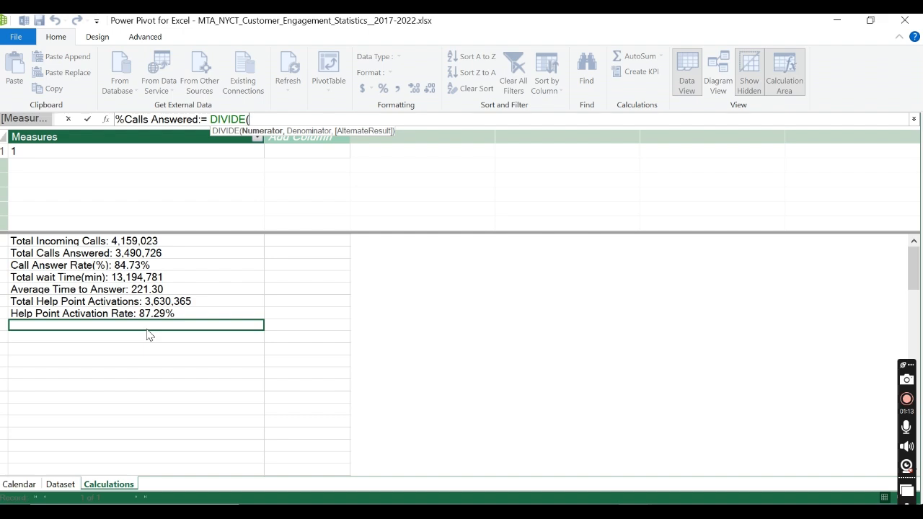
Step: Begin the measure's formula with DIVIDE( and the [Total Calls Answered] measure as numerator, followed by a comma
{"action": "type", "text": "t"}
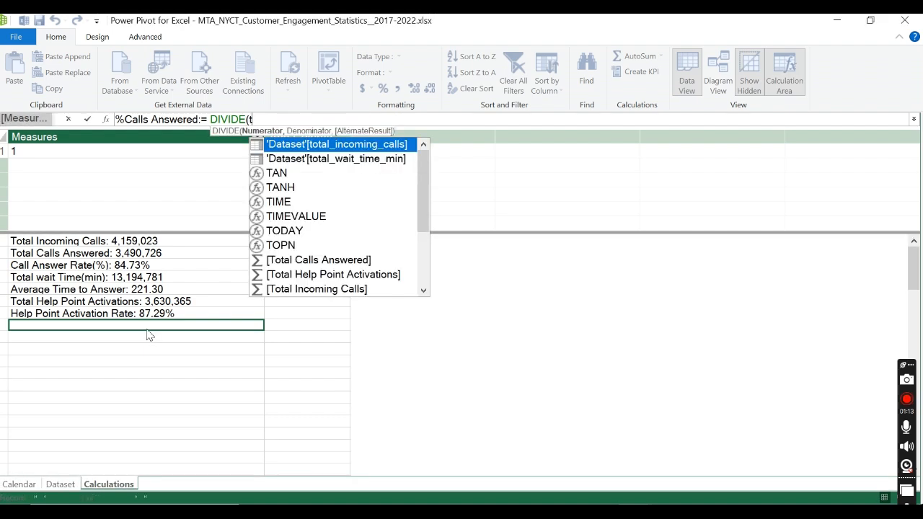
{"action": "type", "text": "otal cal"}
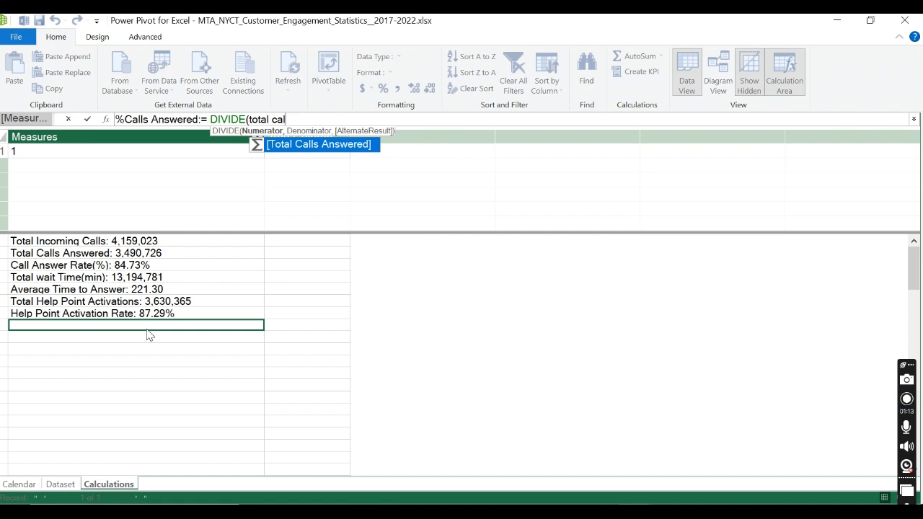
{"action": "key", "text": "Tab"}
{"action": "type", "text": ","}
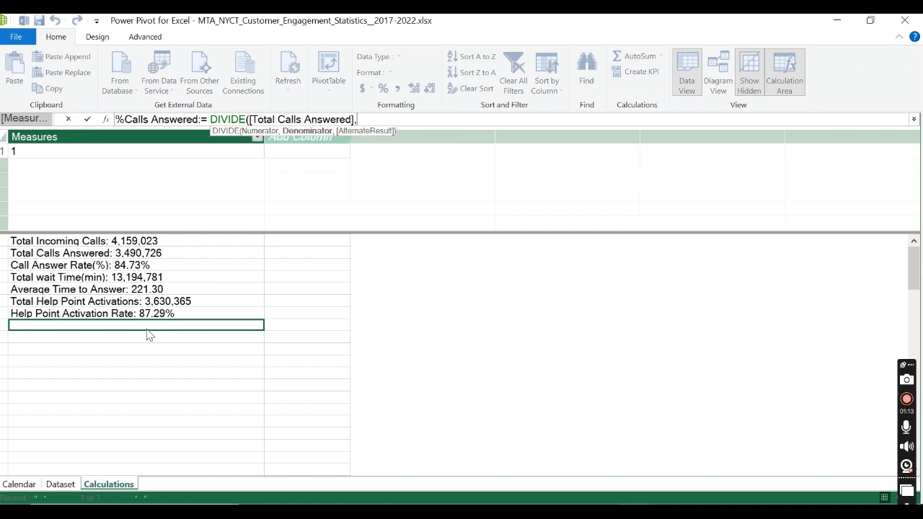
{"action": "type", "text": "tota"}
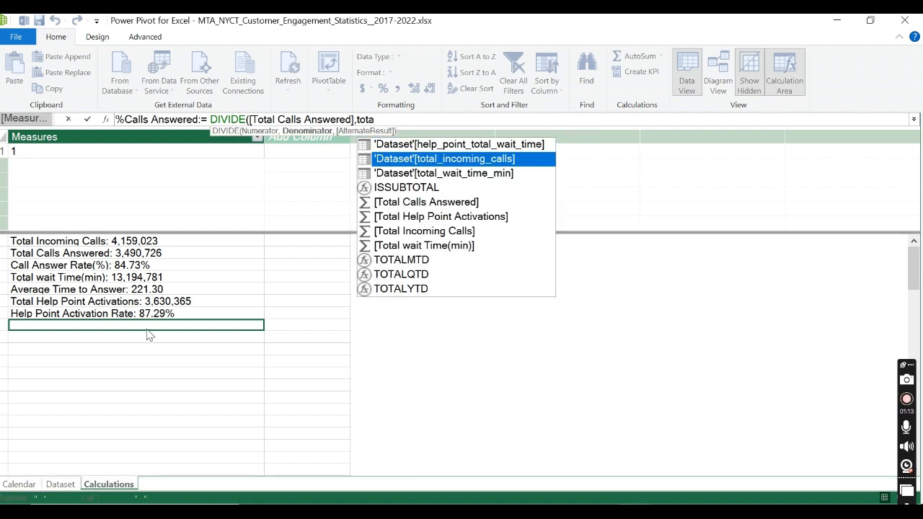
{"action": "type", "text": "l in"}
Step: Complete the %Calls Answered formula with [Total Incoming Calls] as denominator and 0 as alternate result, and commit it
{"action": "key", "text": "Tab"}
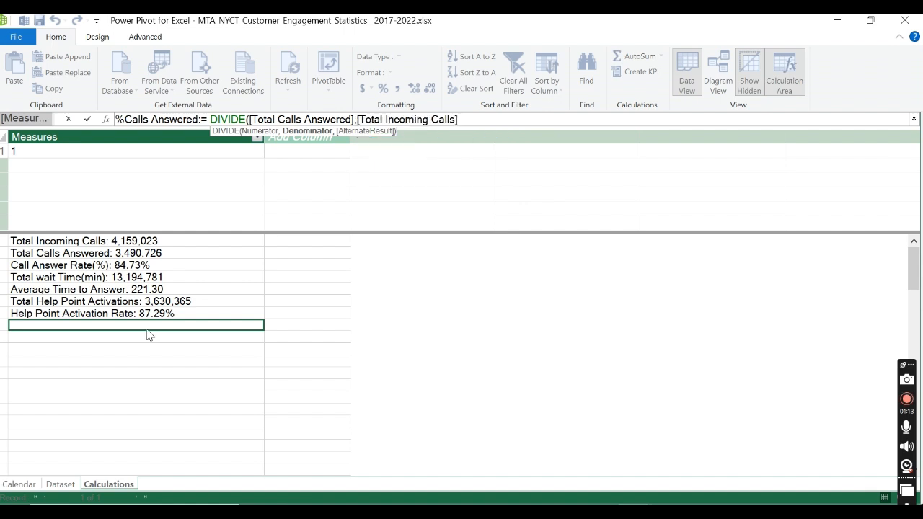
{"action": "type", "text": ",0"}
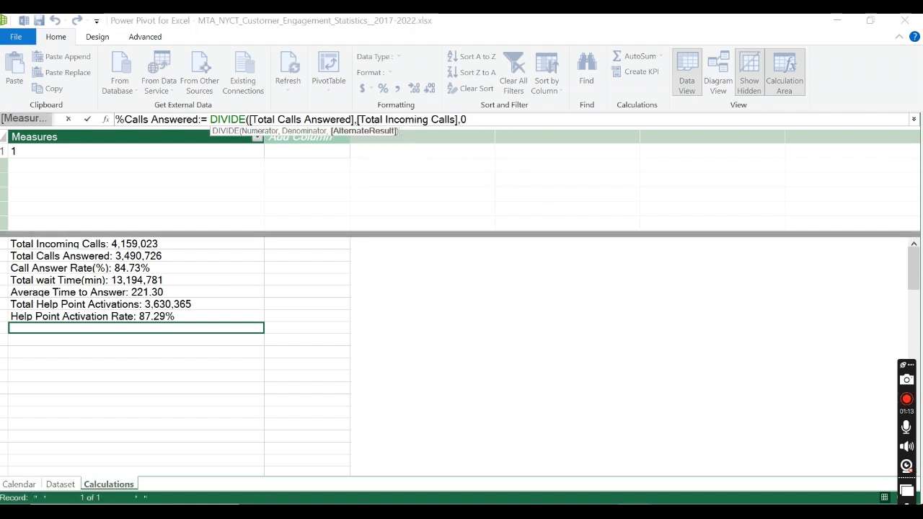
{"action": "type", "text": ")"}
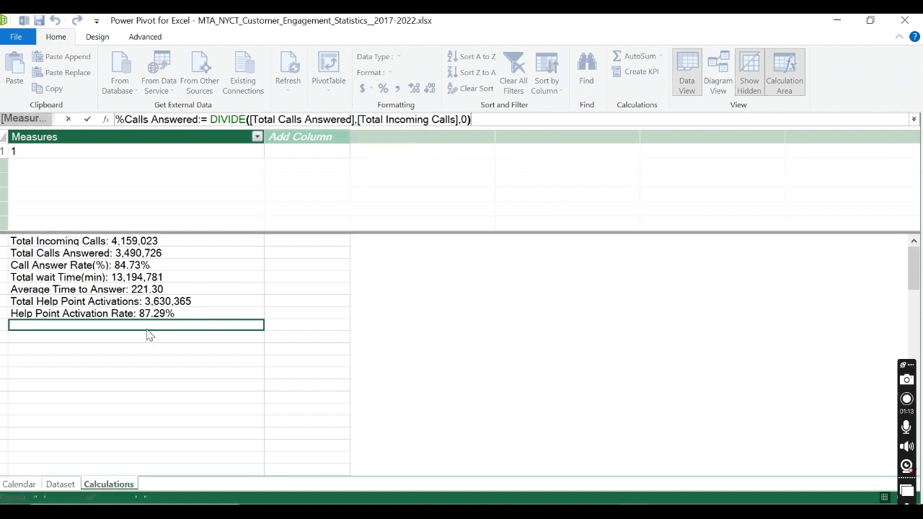
{"action": "left_click", "coordinate": [88, 119]}
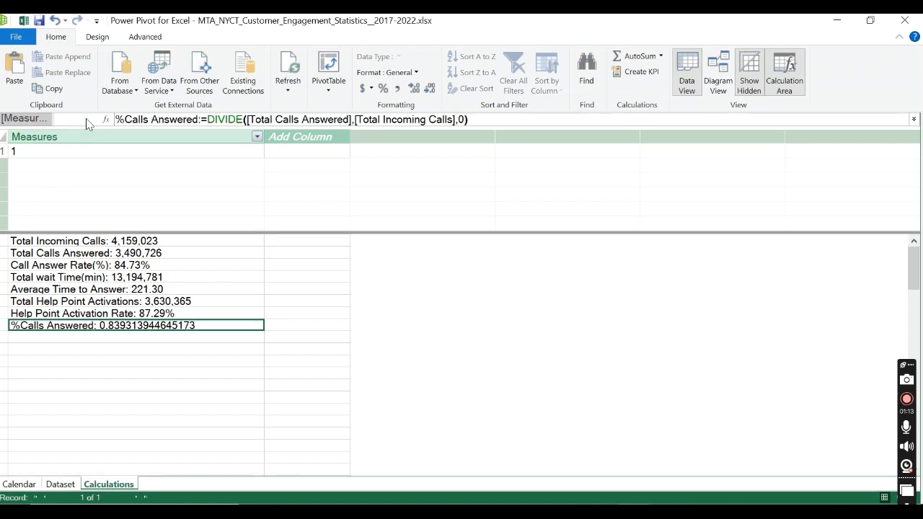
Step: Format the %Calls Answered measure as a percentage and compare its formula with the Call Answer Rate(%) measure
{"action": "left_click", "coordinate": [383, 88]}
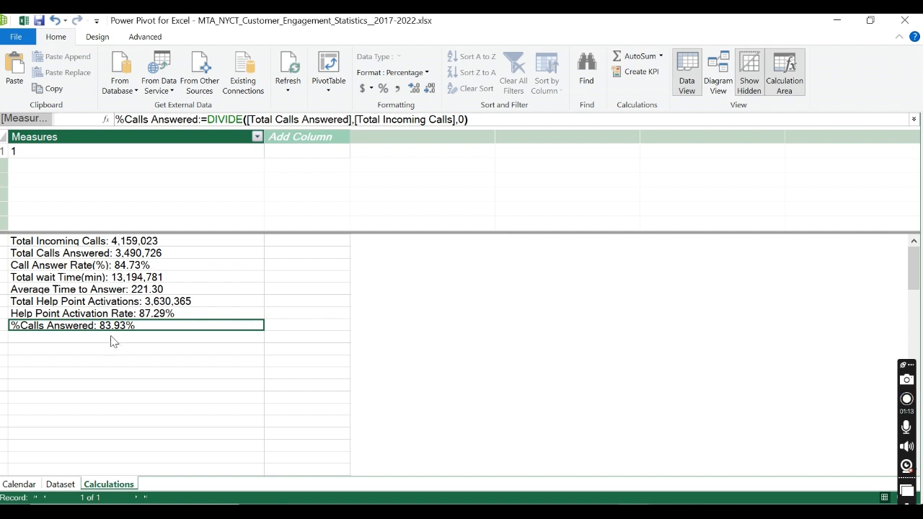
{"action": "left_click", "coordinate": [126, 267]}
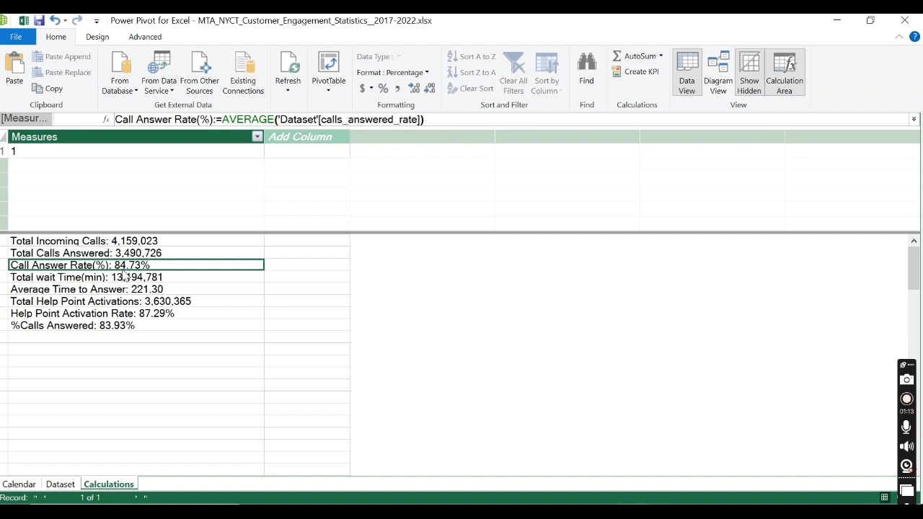
{"action": "left_click", "coordinate": [38, 328]}
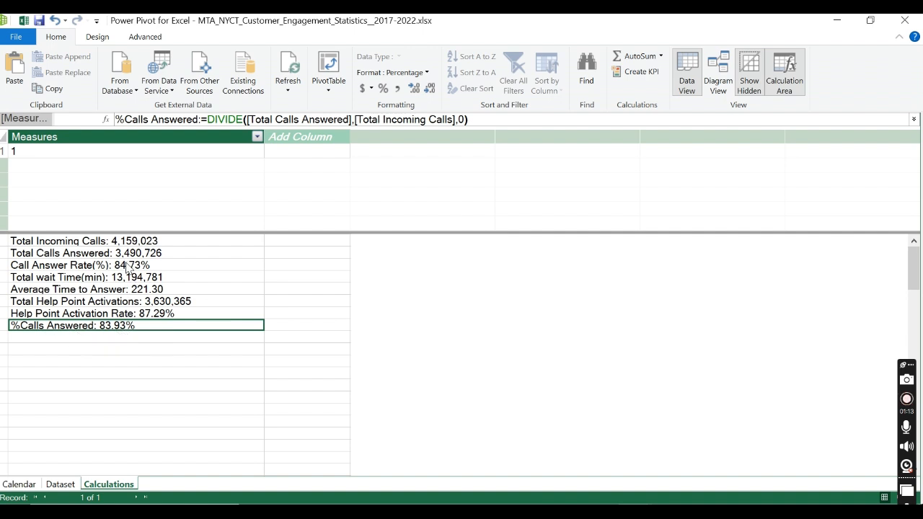
{"action": "left_click", "coordinate": [124, 342]}
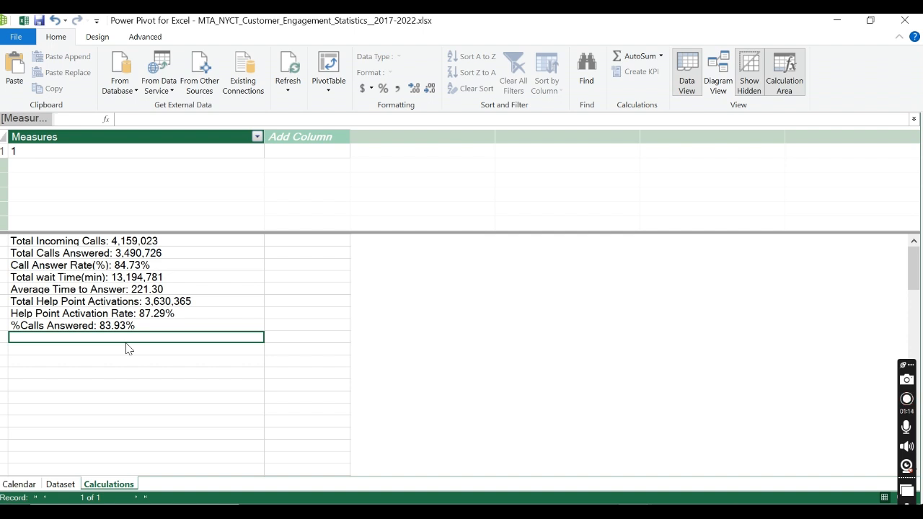
Step: Examine the alerts_and_service_notices columns at the far end of the Dataset table
{"action": "left_click", "coordinate": [69, 481]}
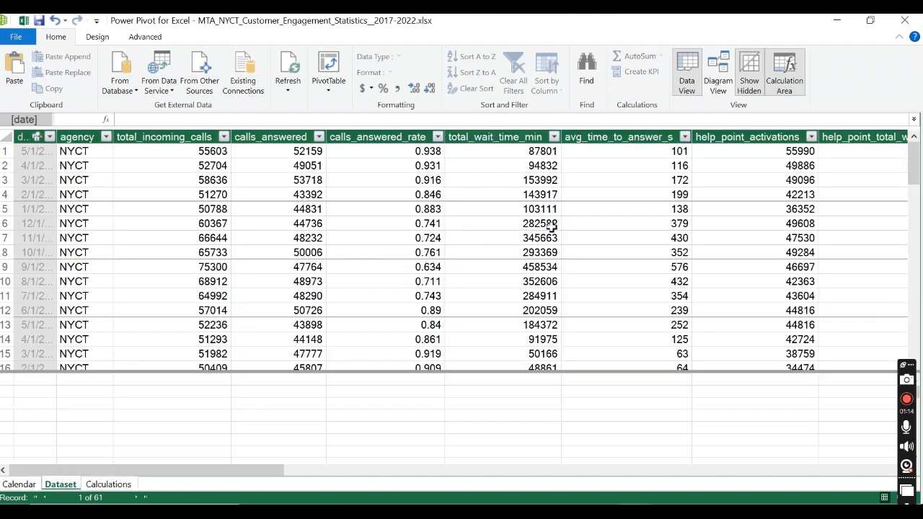
{"action": "left_click_drag", "start_coordinate": [150, 467], "coordinate": [777, 442]}
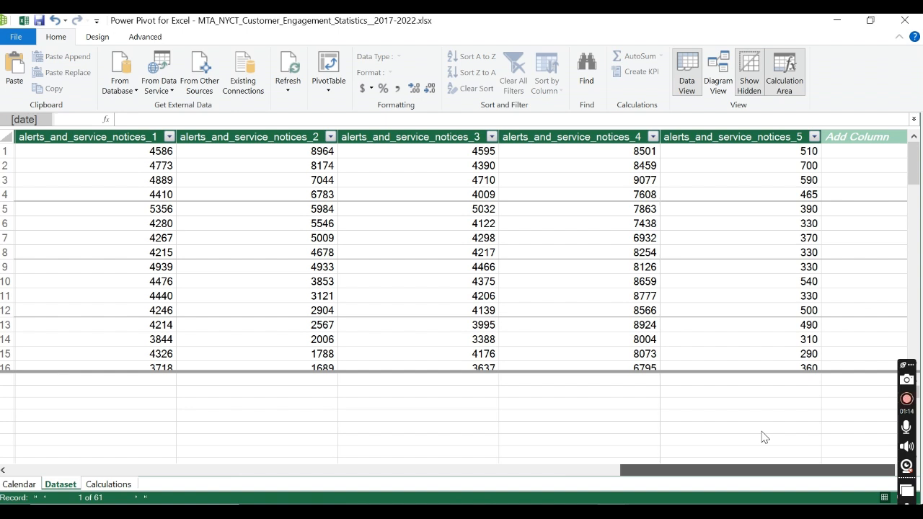
{"action": "scroll", "coordinate": [757, 435], "scroll_direction": "left", "scroll_amount": 2}
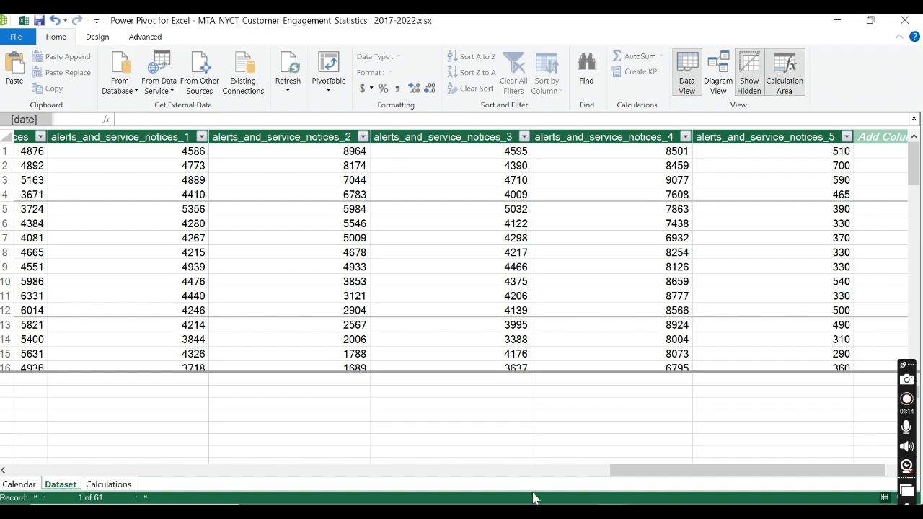
Step: Switch to Chrome and examine the Alerts and Service Notices definitions in the data dictionary PDF
{"action": "mouse_move", "coordinate": [580, 512]}
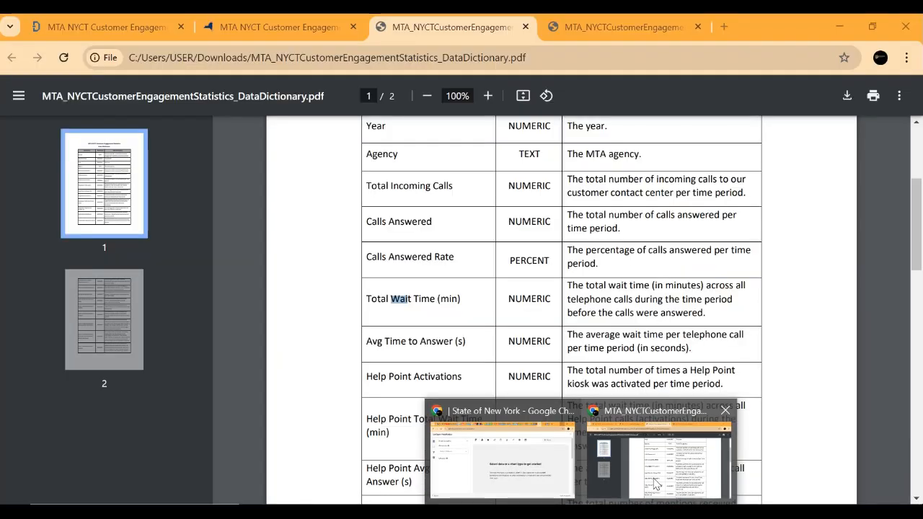
{"action": "left_click", "coordinate": [655, 483]}
{"action": "scroll", "coordinate": [523, 392], "scroll_direction": "down", "scroll_amount": 9}
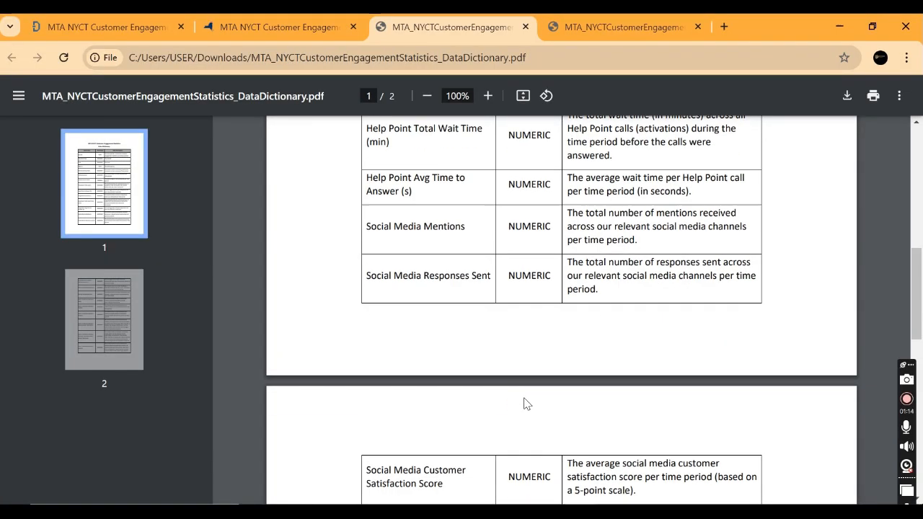
{"action": "scroll", "coordinate": [530, 416], "scroll_direction": "down", "scroll_amount": 3}
{"action": "scroll", "coordinate": [540, 424], "scroll_direction": "down", "scroll_amount": 2}
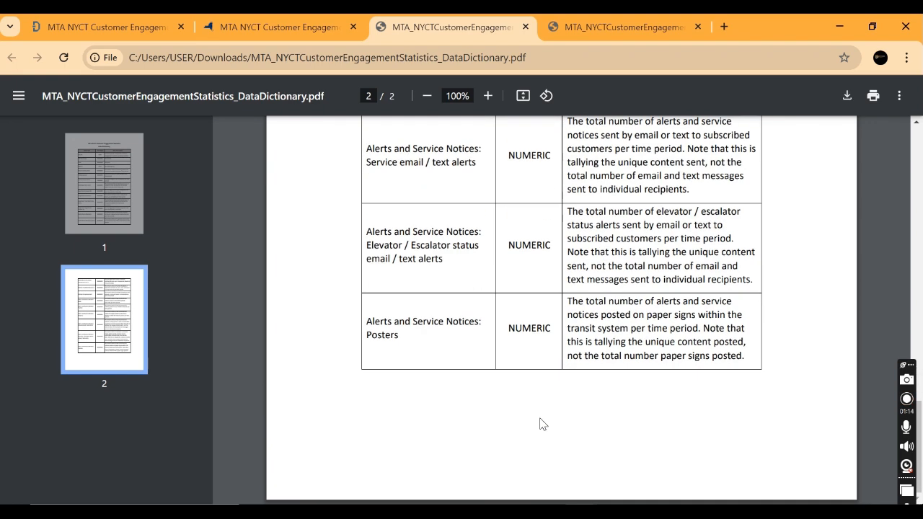
{"action": "scroll", "coordinate": [540, 423], "scroll_direction": "up", "scroll_amount": 2}
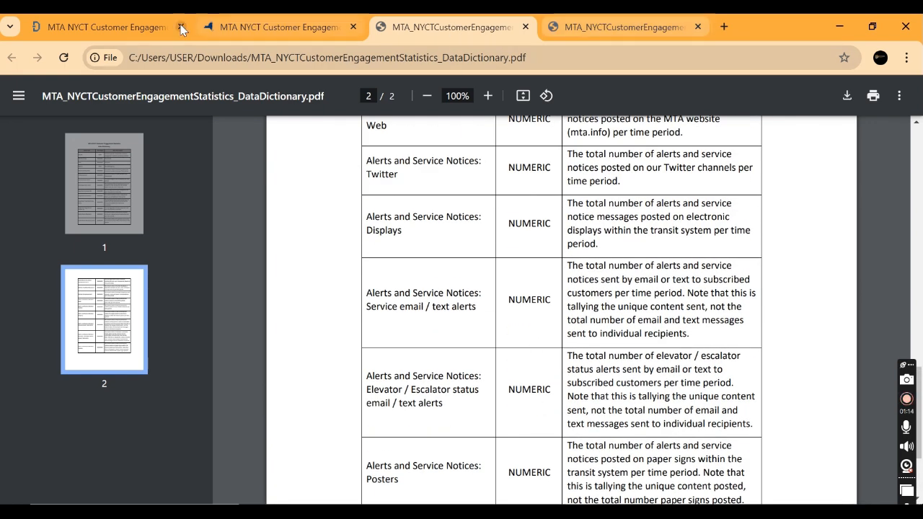
Step: Go to the dataset's data.ny.gov page, dismiss the Export dataset dialog, and find the Columns list
{"action": "left_click", "coordinate": [305, 29]}
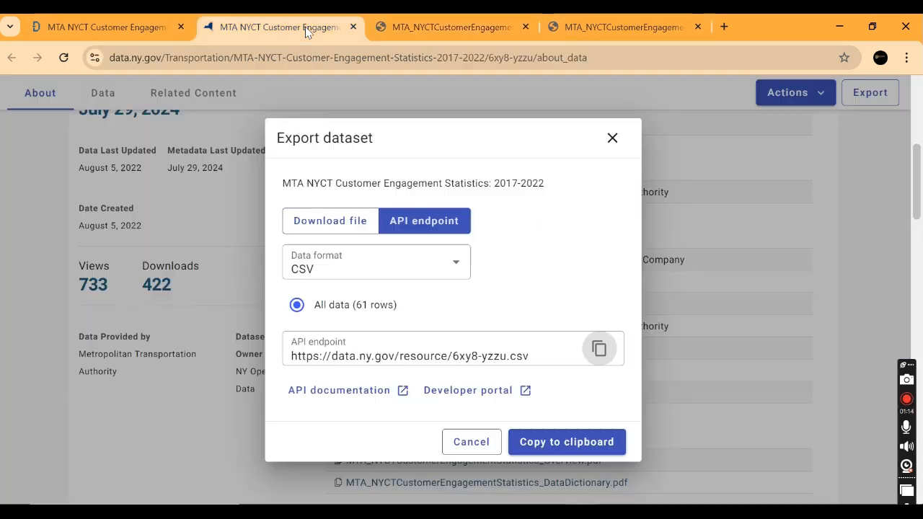
{"action": "left_click", "coordinate": [612, 137]}
{"action": "scroll", "coordinate": [431, 294], "scroll_direction": "up", "scroll_amount": 5}
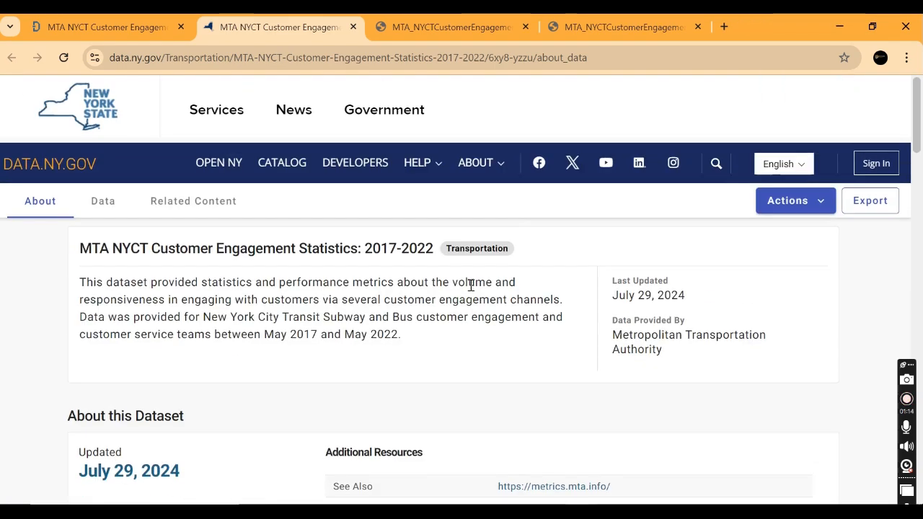
{"action": "left_click", "coordinate": [818, 207]}
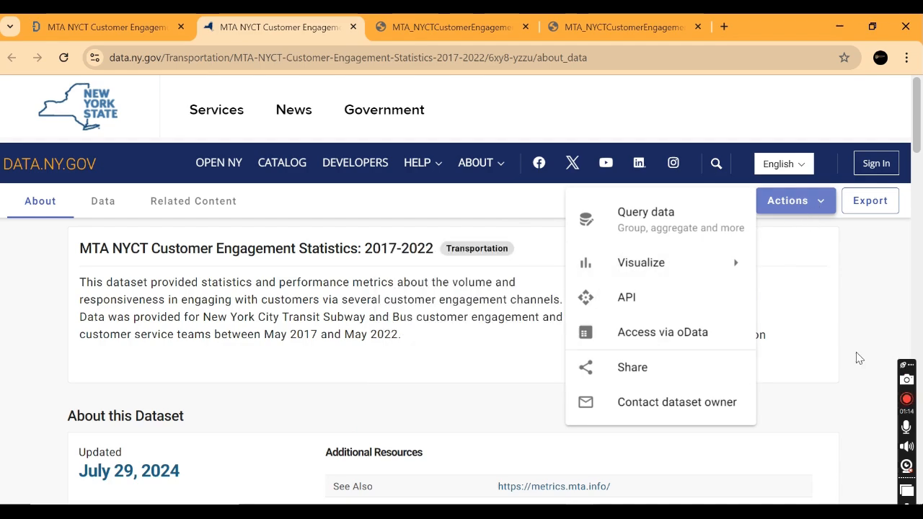
{"action": "scroll", "coordinate": [857, 358], "scroll_direction": "down", "scroll_amount": 5}
{"action": "scroll", "coordinate": [844, 371], "scroll_direction": "down", "scroll_amount": 5}
{"action": "scroll", "coordinate": [841, 372], "scroll_direction": "up", "scroll_amount": 2}
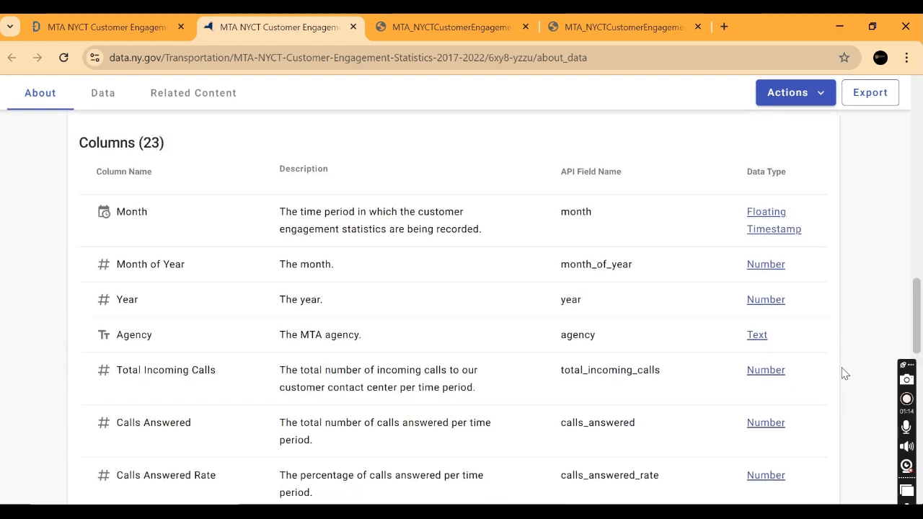
Step: Read the column descriptions from Calls Answered through Social Media Customer Satisfaction Score
{"action": "scroll", "coordinate": [836, 374], "scroll_direction": "down", "scroll_amount": 6}
{"action": "scroll", "coordinate": [829, 361], "scroll_direction": "down", "scroll_amount": 2}
{"action": "scroll", "coordinate": [645, 309], "scroll_direction": "up", "scroll_amount": 4}
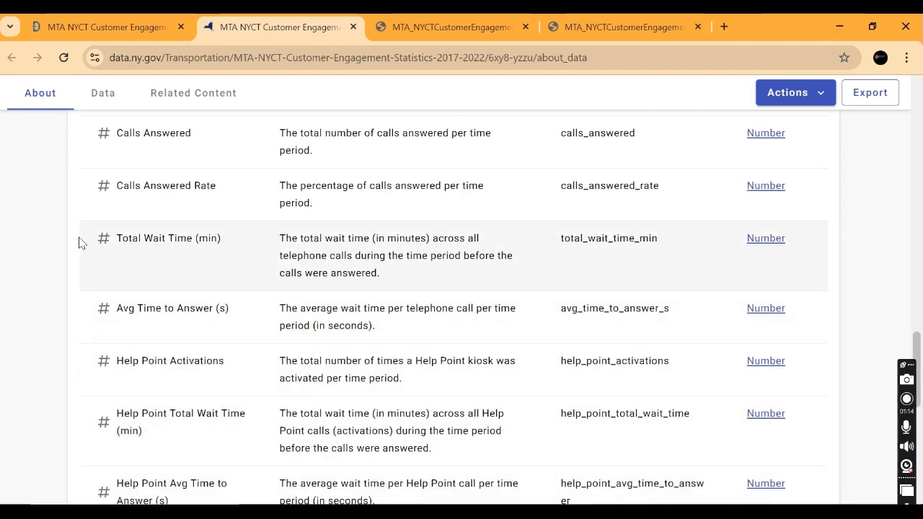
{"action": "scroll", "coordinate": [227, 323], "scroll_direction": "down", "scroll_amount": 3}
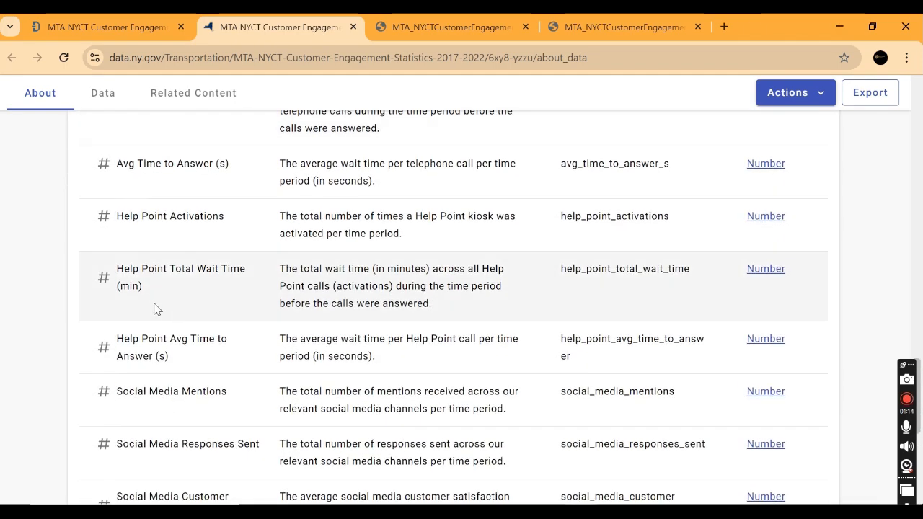
{"action": "scroll", "coordinate": [137, 283], "scroll_direction": "down", "scroll_amount": 2}
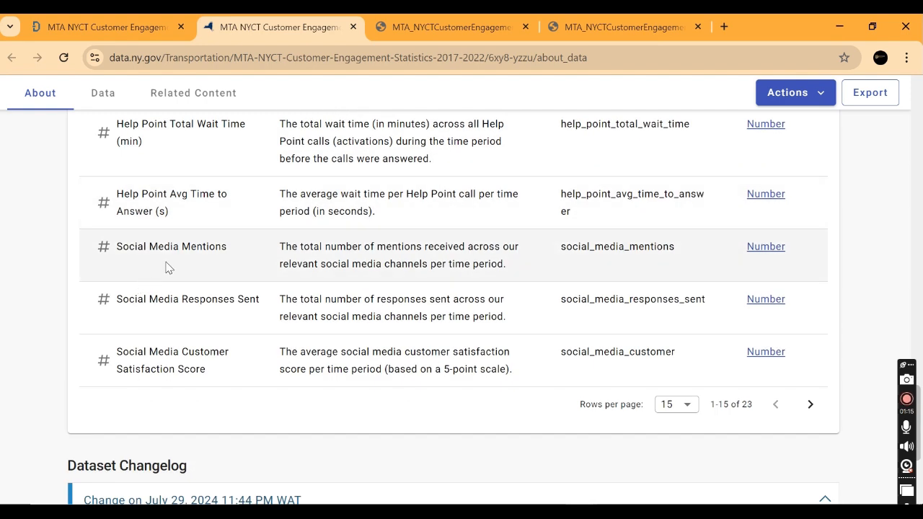
{"action": "scroll", "coordinate": [173, 264], "scroll_direction": "up", "scroll_amount": 1}
{"action": "scroll", "coordinate": [121, 284], "scroll_direction": "down", "scroll_amount": 3}
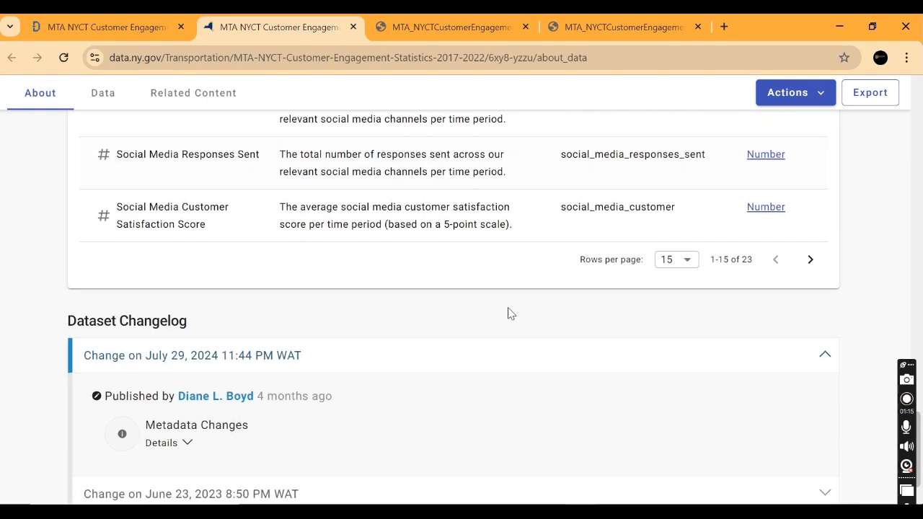
Step: Show the next page of the Columns list and return to its beginning at Written Feedback Received
{"action": "left_click", "coordinate": [809, 259]}
{"action": "scroll", "coordinate": [360, 267], "scroll_direction": "up", "scroll_amount": 5}
{"action": "scroll", "coordinate": [360, 268], "scroll_direction": "up", "scroll_amount": 7}
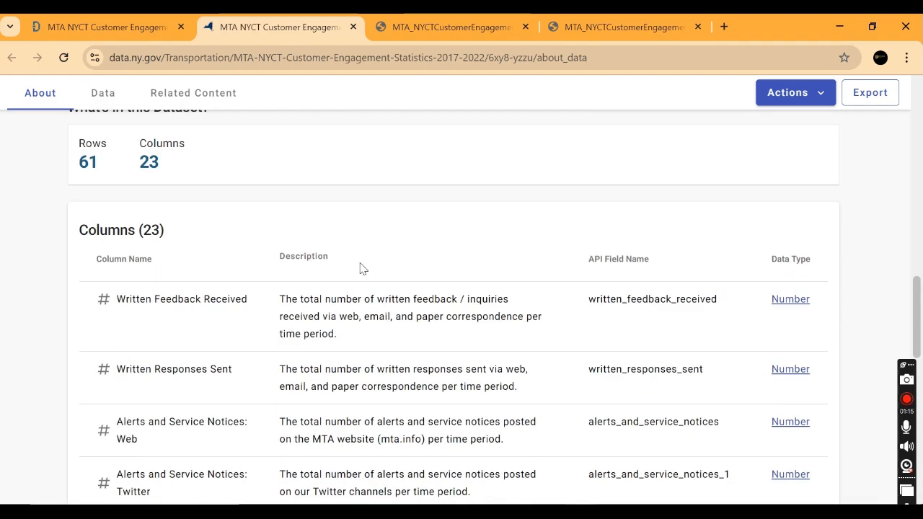
Step: Read the description of the Alerts and Service Notices: Web column in the Columns list
{"action": "scroll", "coordinate": [334, 269], "scroll_direction": "down", "scroll_amount": 4}
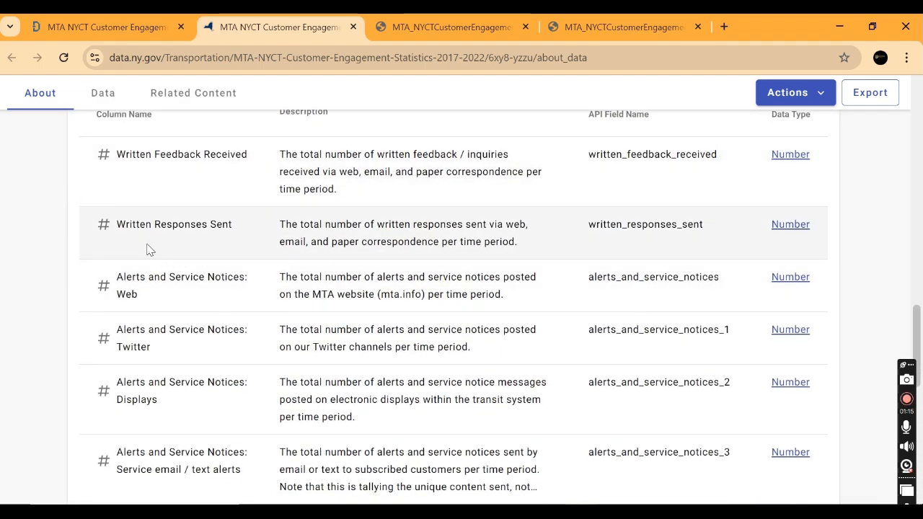
{"action": "scroll", "coordinate": [148, 247], "scroll_direction": "down", "scroll_amount": 1}
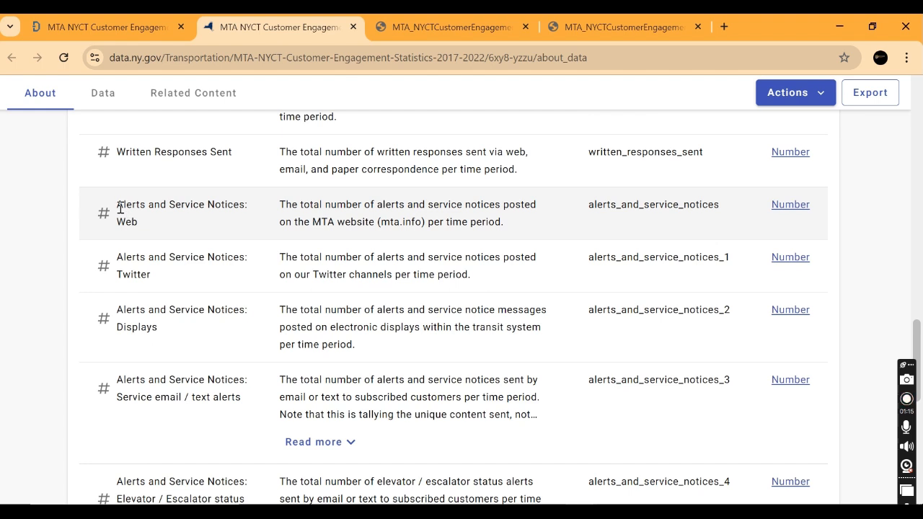
{"action": "left_click_drag", "start_coordinate": [118, 206], "coordinate": [154, 229]}
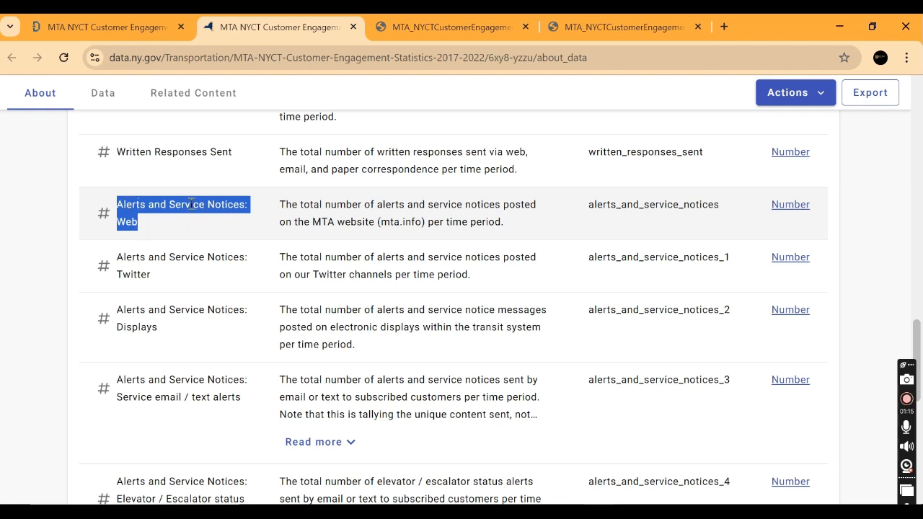
{"action": "left_click_drag", "start_coordinate": [281, 205], "coordinate": [537, 220]}
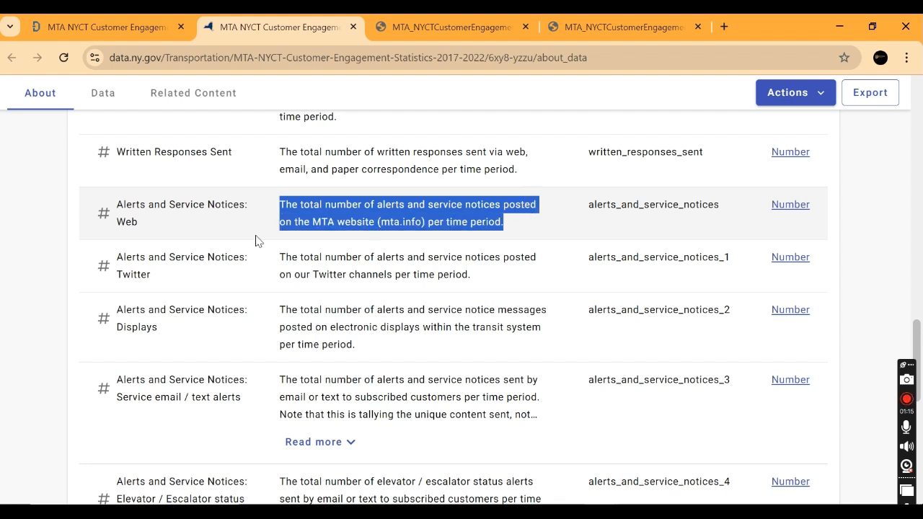
{"action": "left_click_drag", "start_coordinate": [327, 222], "coordinate": [355, 226]}
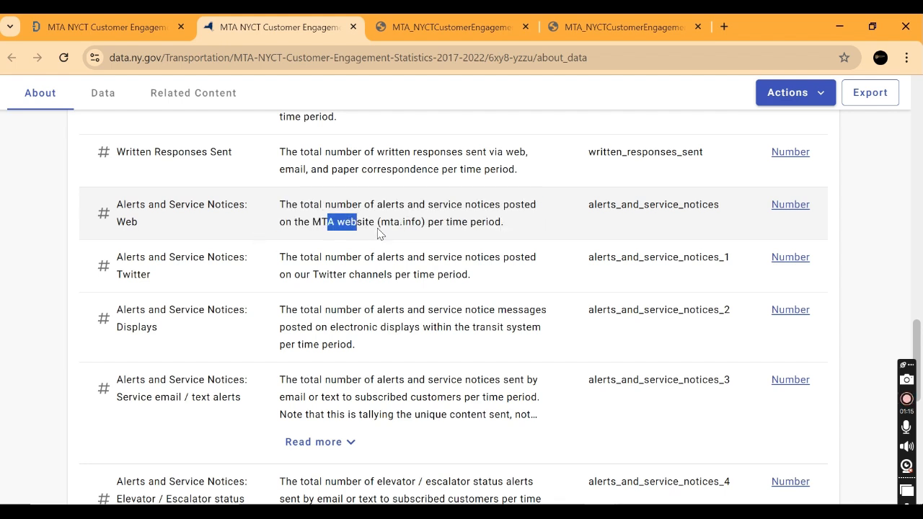
{"action": "left_click_drag", "start_coordinate": [425, 225], "coordinate": [501, 227]}
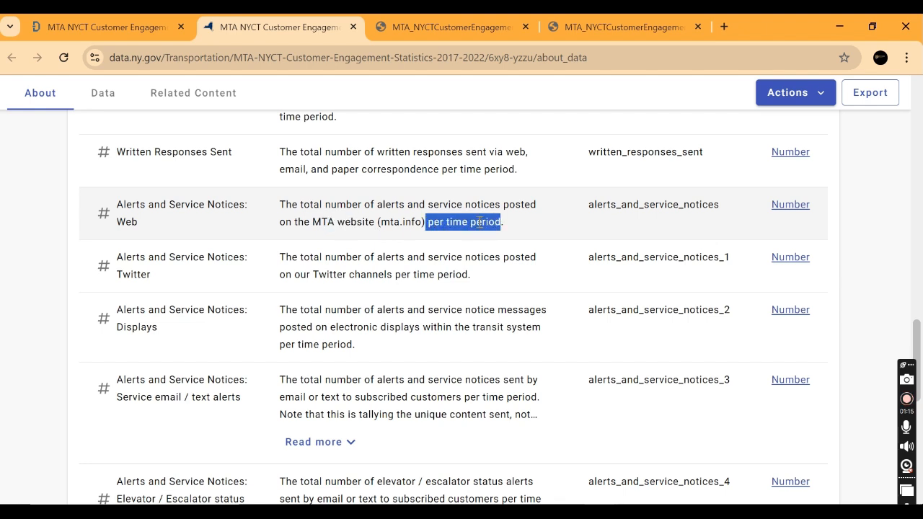
Step: Read the description of the Alerts and Service Notices: Twitter column and compare its name with the Web column's
{"action": "left_click_drag", "start_coordinate": [292, 258], "coordinate": [299, 260]}
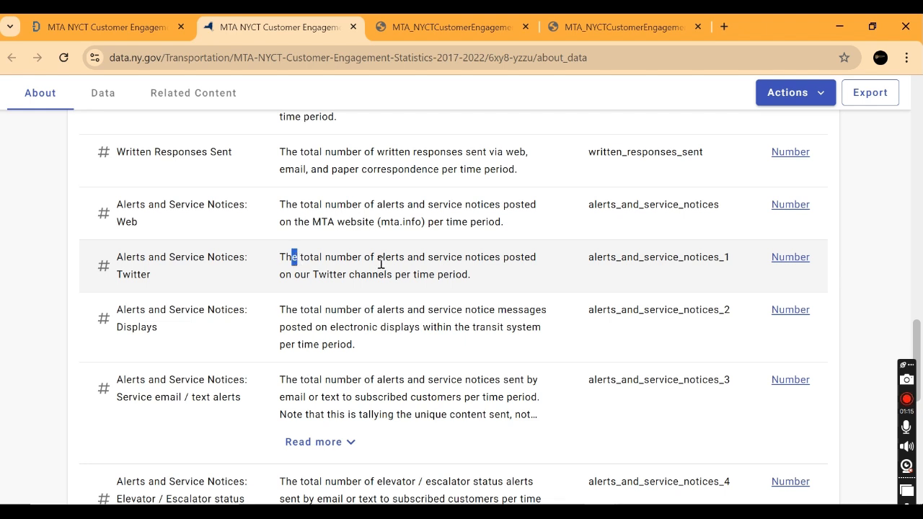
{"action": "left_click_drag", "start_coordinate": [383, 263], "coordinate": [443, 271]}
{"action": "left_click", "coordinate": [503, 267]}
{"action": "left_click_drag", "start_coordinate": [338, 273], "coordinate": [494, 294]}
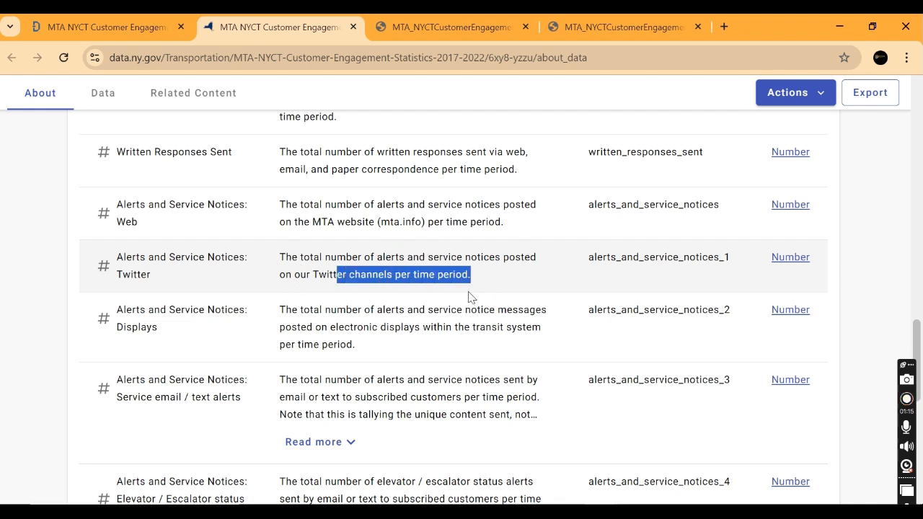
{"action": "left_click_drag", "start_coordinate": [161, 274], "coordinate": [107, 284]}
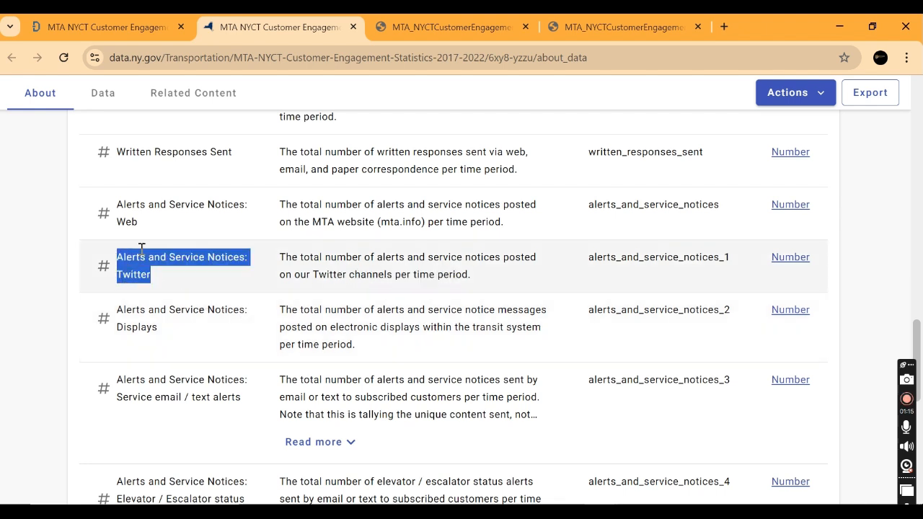
{"action": "left_click_drag", "start_coordinate": [144, 225], "coordinate": [117, 232]}
{"action": "left_click_drag", "start_coordinate": [154, 276], "coordinate": [117, 277]}
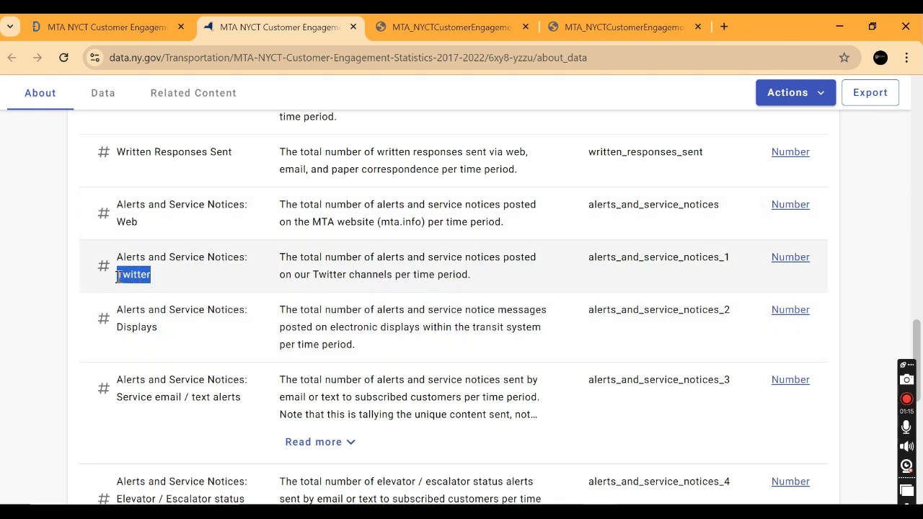
Step: Examine the remaining Alerts and Service Notices column names through Elevator / Escalator status, and return to the Web entry
{"action": "left_click_drag", "start_coordinate": [159, 329], "coordinate": [243, 326]}
{"action": "scroll", "coordinate": [137, 349], "scroll_direction": "down", "scroll_amount": 1}
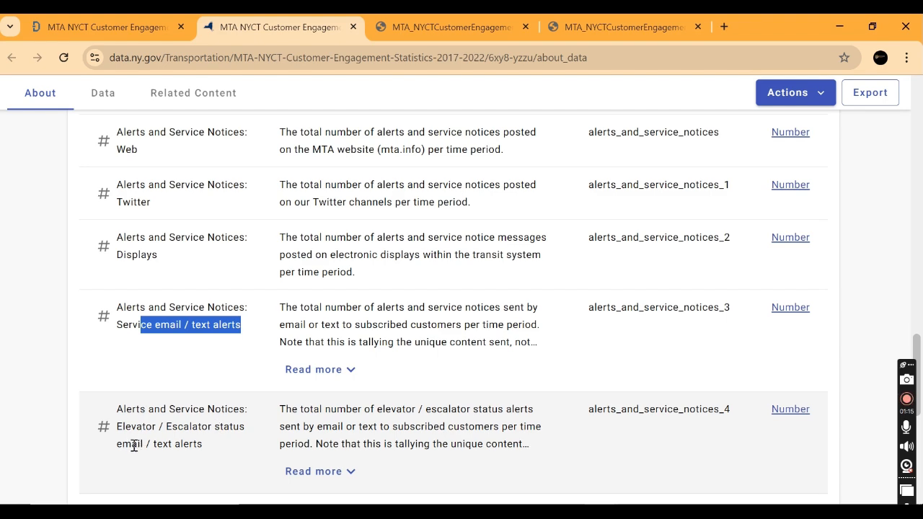
{"action": "scroll", "coordinate": [288, 438], "scroll_direction": "up", "scroll_amount": 3}
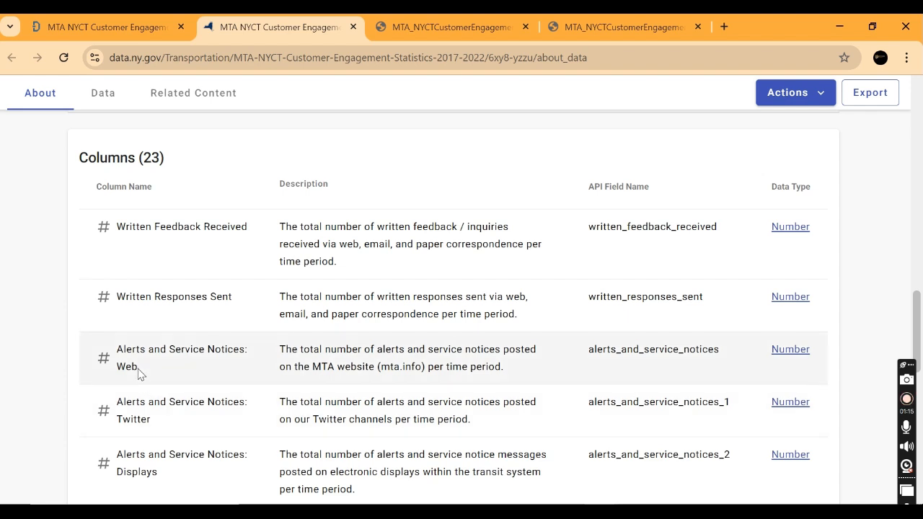
{"action": "left_click_drag", "start_coordinate": [138, 366], "coordinate": [116, 366]}
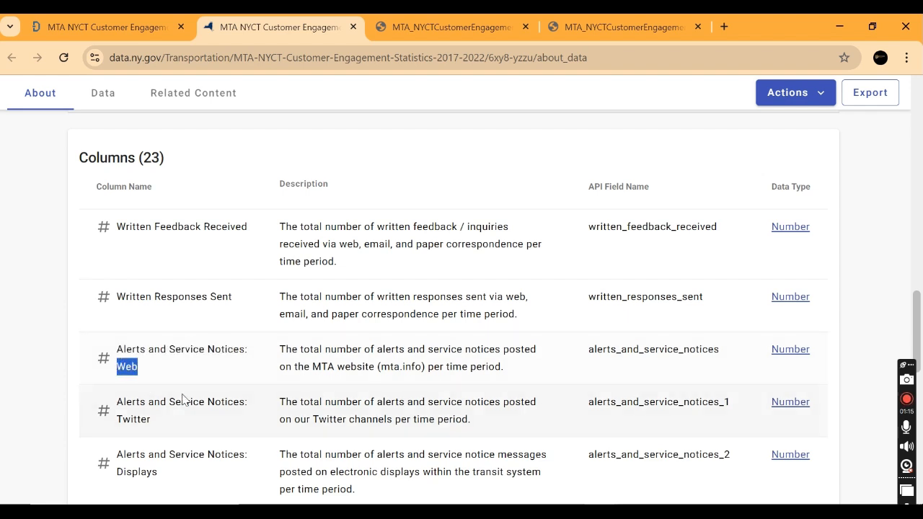
{"action": "key", "text": "alt+Tab"}
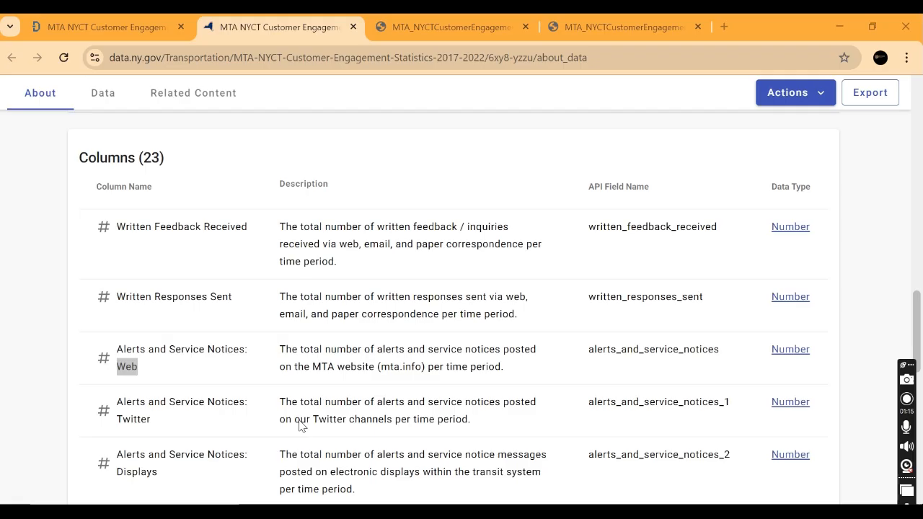
{"action": "key", "text": "alt+Tab"}
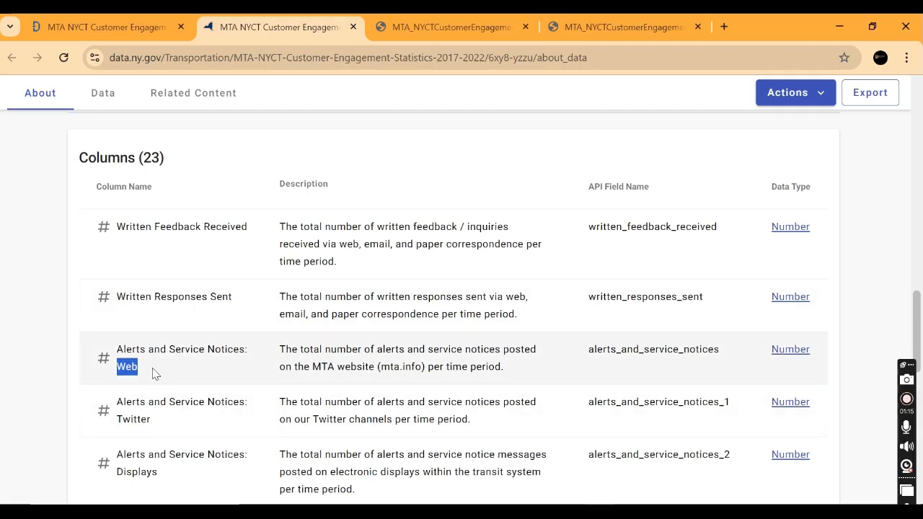
Step: Switch to Power Pivot and try to rename the Dataset table's alerts_and_service_notices column as alerts_and_service_notices(Web)
{"action": "key", "text": "alt+Tab"}
{"action": "left_click_drag", "start_coordinate": [645, 469], "coordinate": [515, 466]}
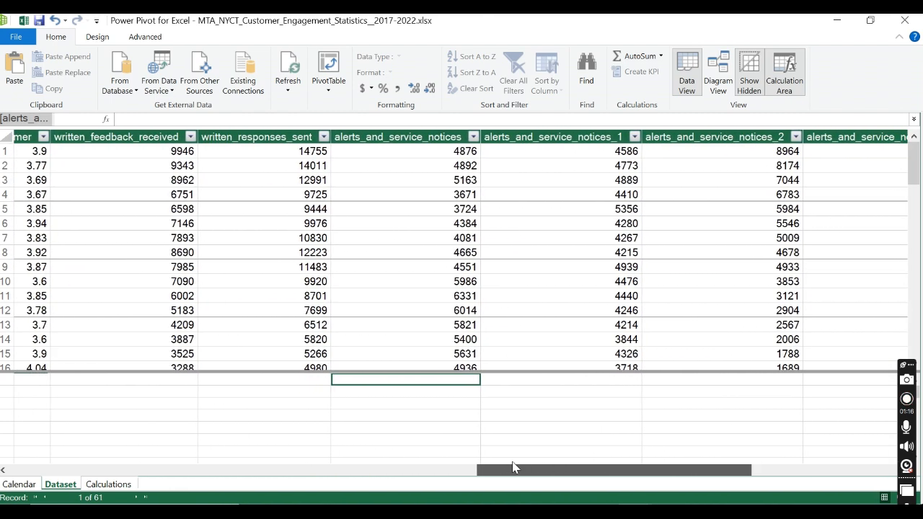
{"action": "left_click", "coordinate": [411, 136]}
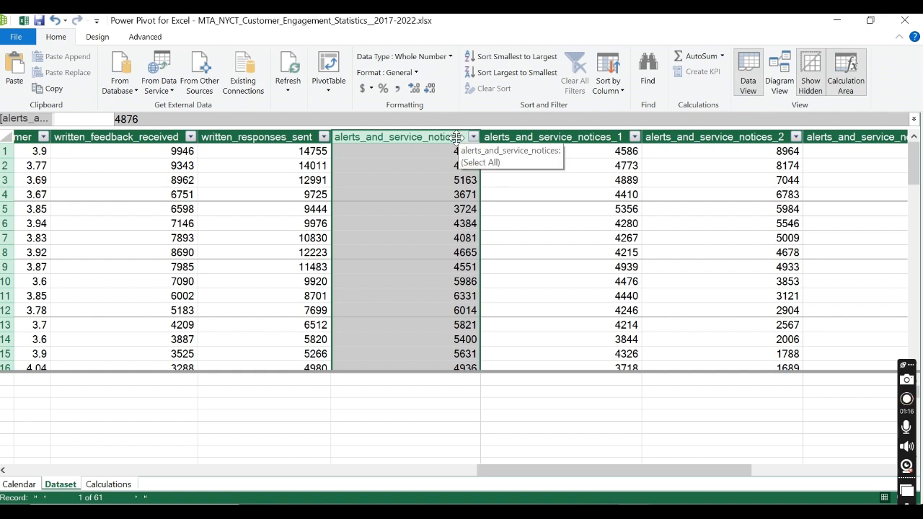
{"action": "double_click", "coordinate": [409, 136]}
{"action": "left_click", "coordinate": [460, 136]}
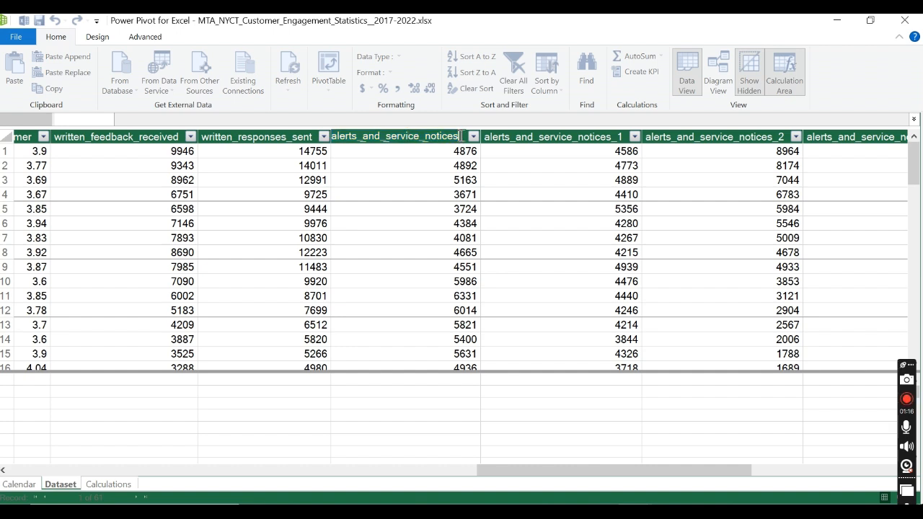
{"action": "type", "text": "(Web"}
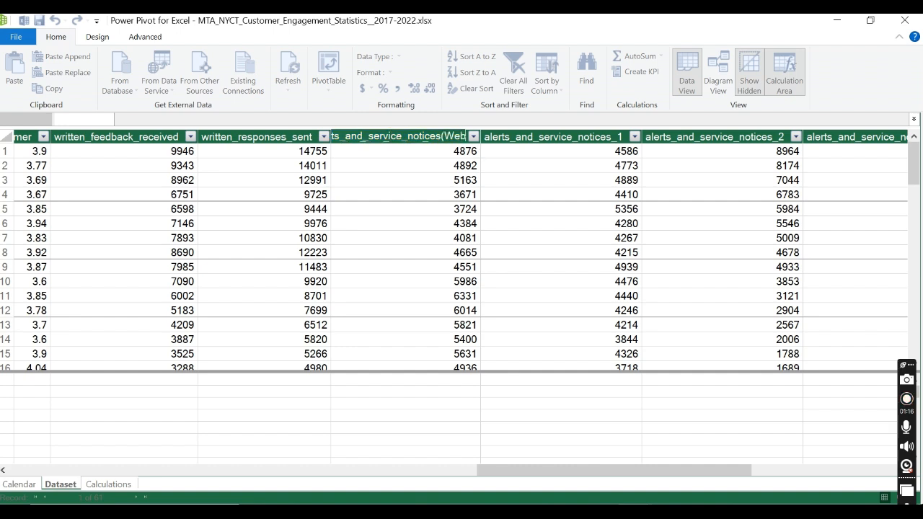
{"action": "type", "text": ")"}
{"action": "key", "text": "Return"}
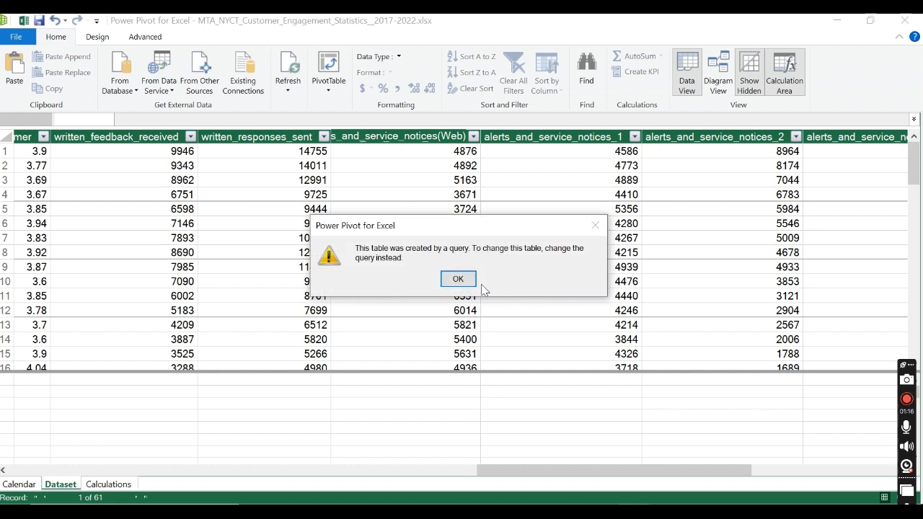
{"action": "left_click", "coordinate": [456, 283]}
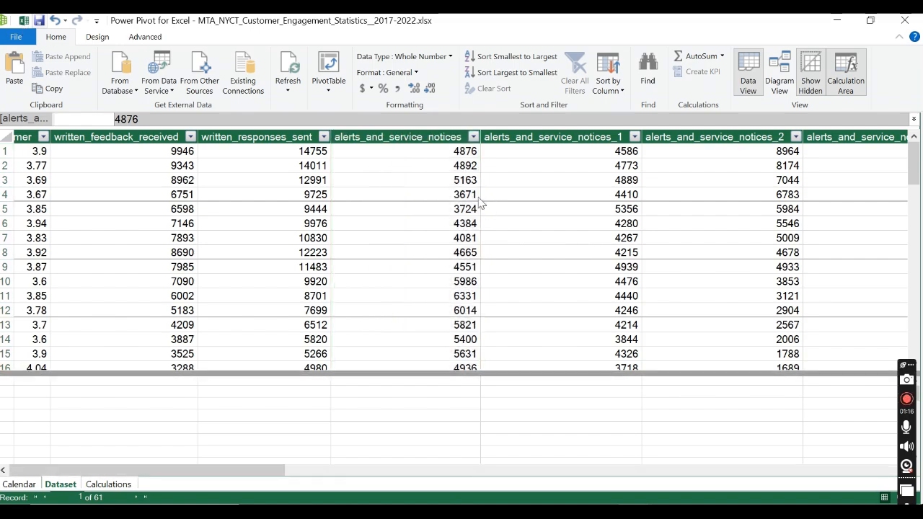
Step: Switch to the Excel workbook and open the Dataset query for editing in Power Query Editor
{"action": "left_click", "coordinate": [24, 21]}
{"action": "left_click", "coordinate": [400, 206]}
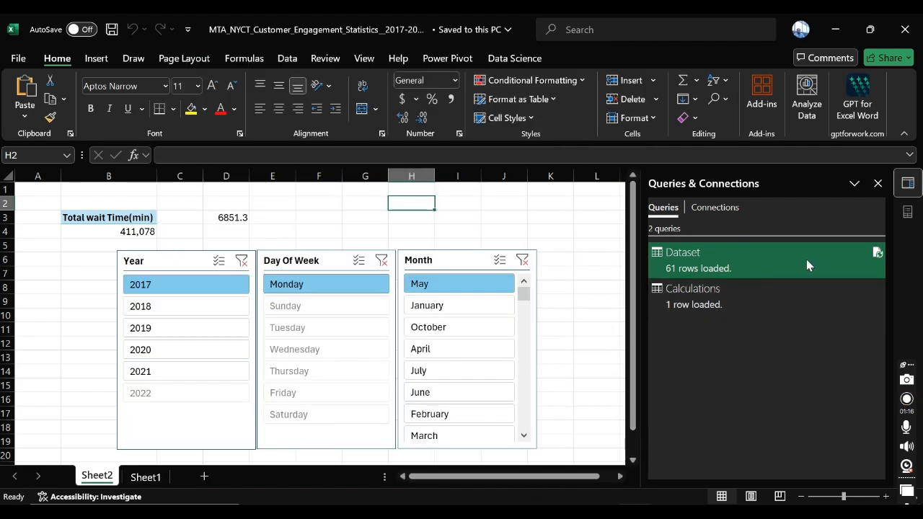
{"action": "mouse_move", "coordinate": [806, 261]}
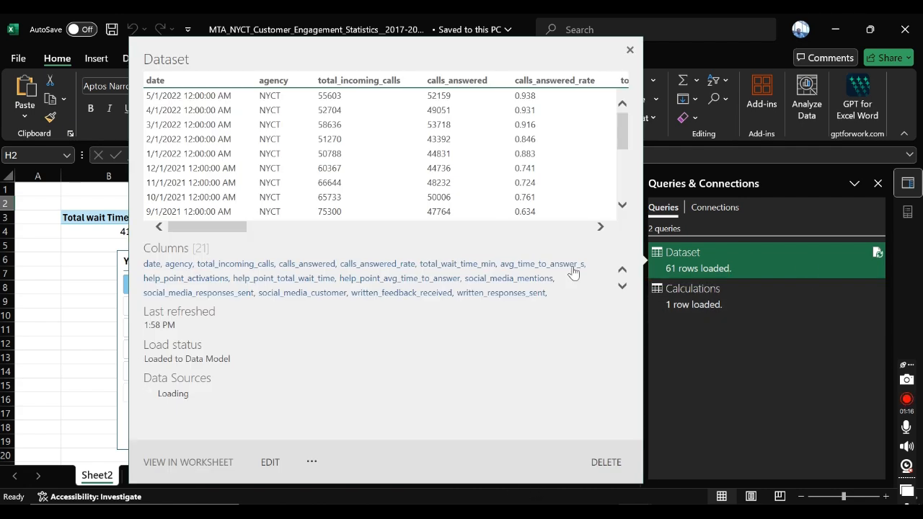
{"action": "left_click", "coordinate": [268, 462]}
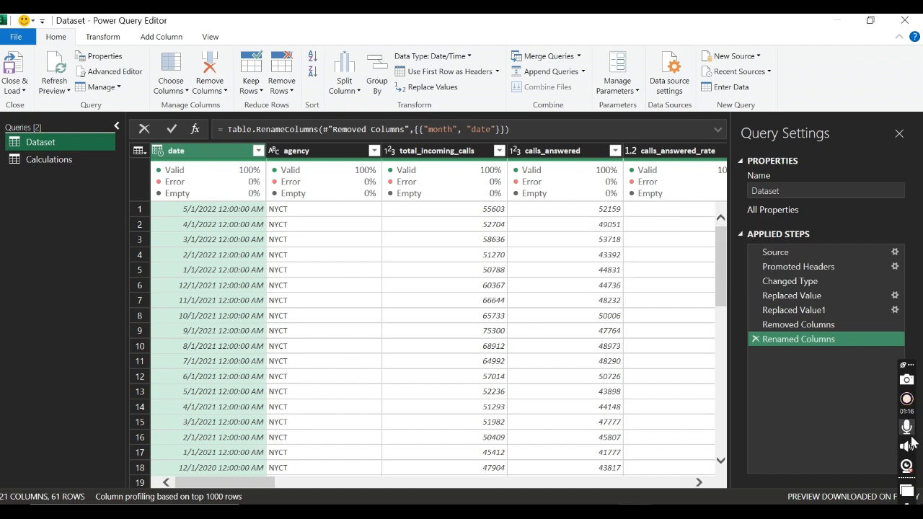
{"action": "left_click", "coordinate": [909, 467]}
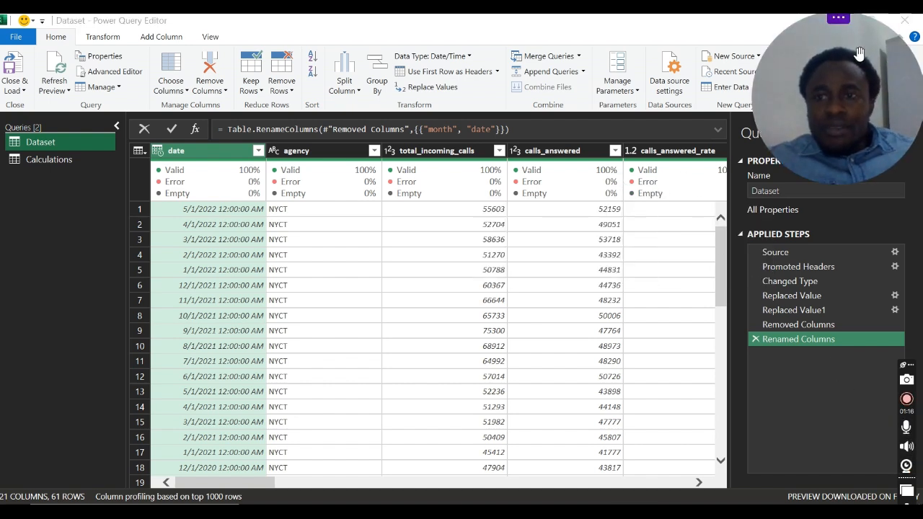
{"action": "left_click_drag", "start_coordinate": [774, 35], "coordinate": [65, 230]}
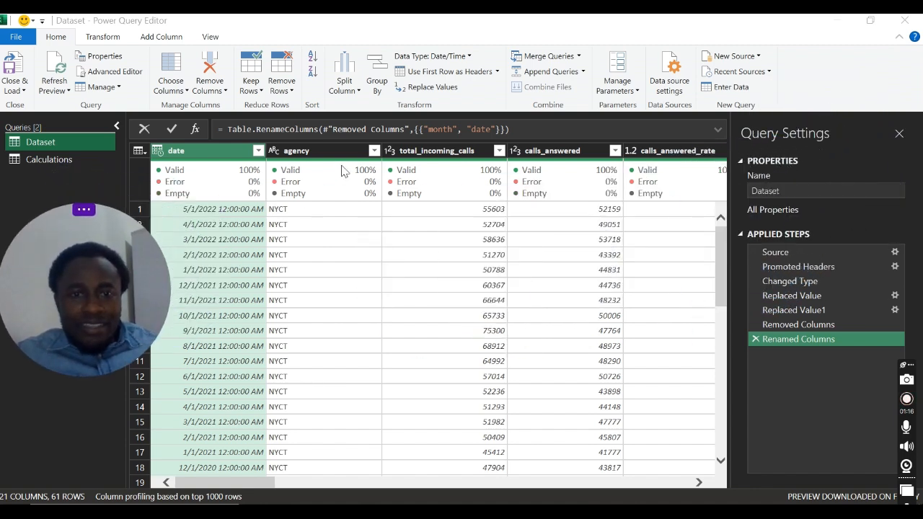
Step: Rename the alerts_and_service_notices column of the Dataset query as alerts_and_service_notices(Web)
{"action": "left_click_drag", "start_coordinate": [211, 483], "coordinate": [543, 503]}
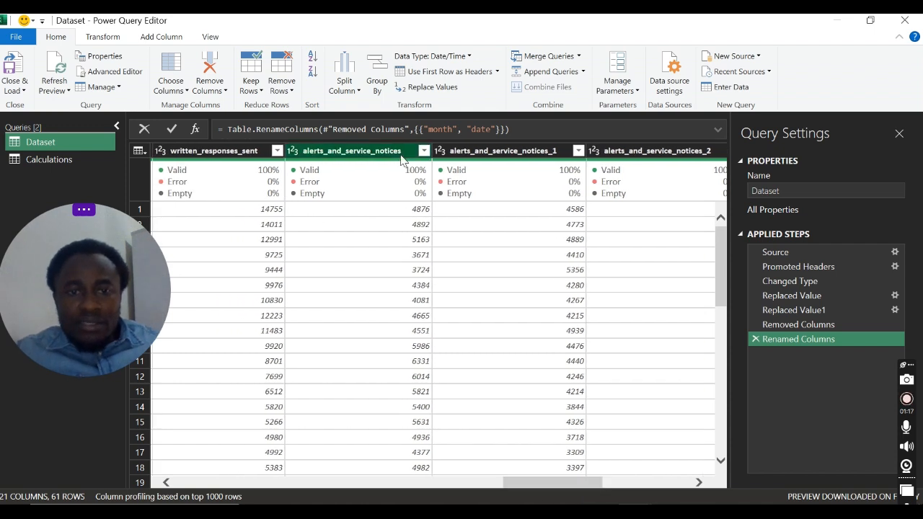
{"action": "left_click", "coordinate": [402, 151]}
{"action": "double_click", "coordinate": [402, 151]}
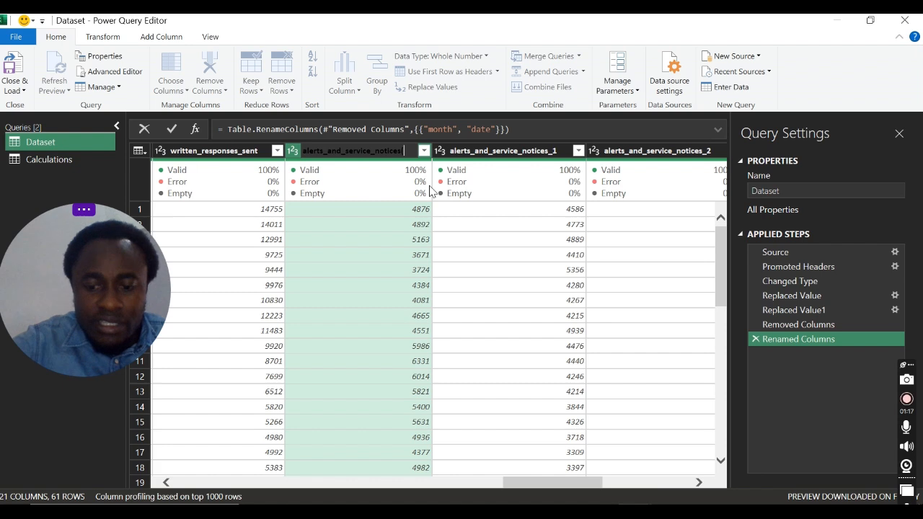
{"action": "type", "text": "(Web"}
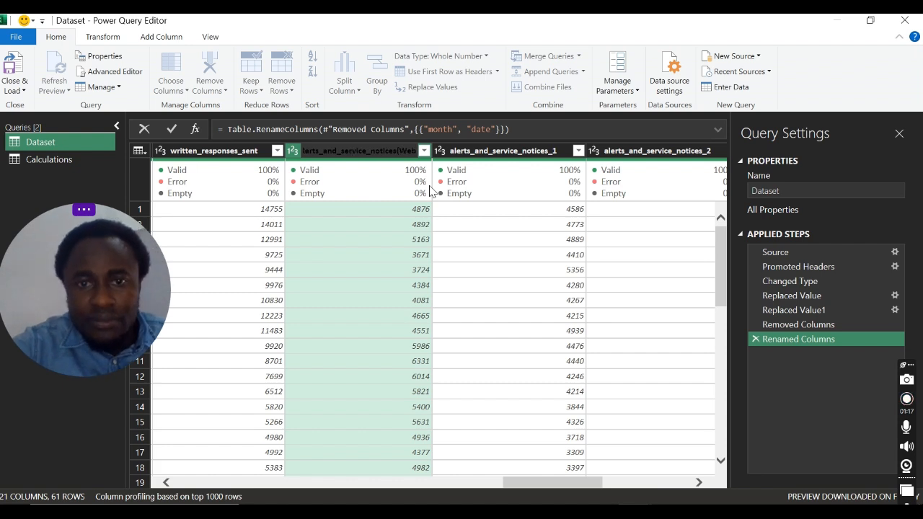
{"action": "type", "text": ")"}
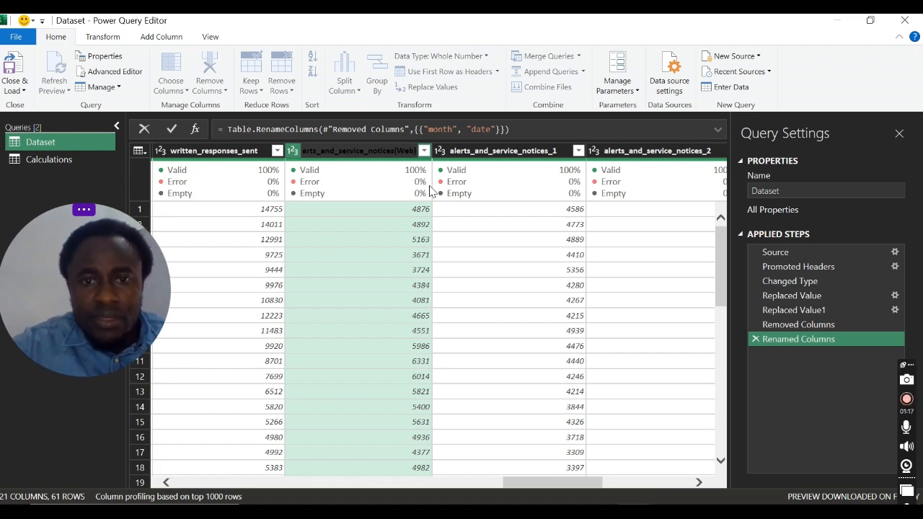
{"action": "key", "text": "Return"}
Step: Switch to Chrome and check which channel the alerts_and_service_notices_1 field stands for in the Columns list
{"action": "key", "text": "alt+Tab"}
{"action": "key", "text": "Tab"}
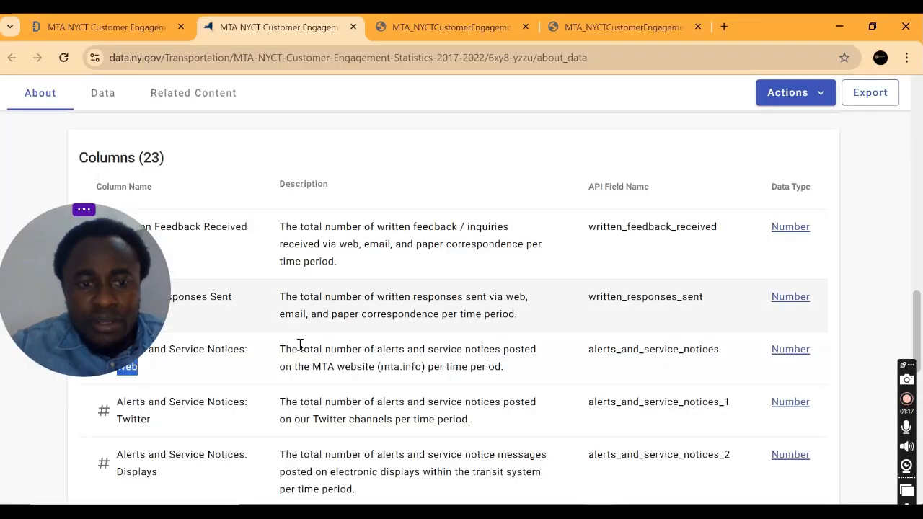
{"action": "left_click_drag", "start_coordinate": [117, 257], "coordinate": [117, 119]}
{"action": "scroll", "coordinate": [153, 411], "scroll_direction": "down", "scroll_amount": 1}
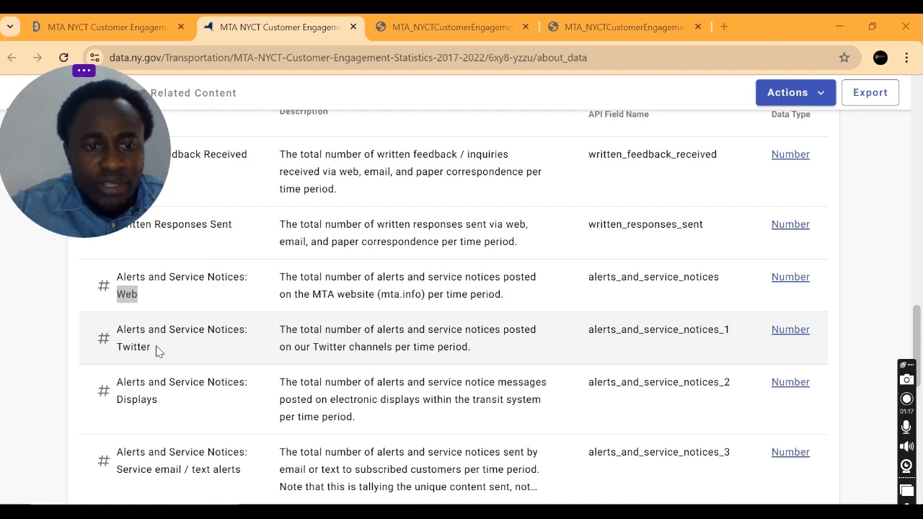
{"action": "triple_click", "coordinate": [124, 348]}
{"action": "double_click", "coordinate": [119, 348]}
{"action": "key", "text": "ctrl+c"}
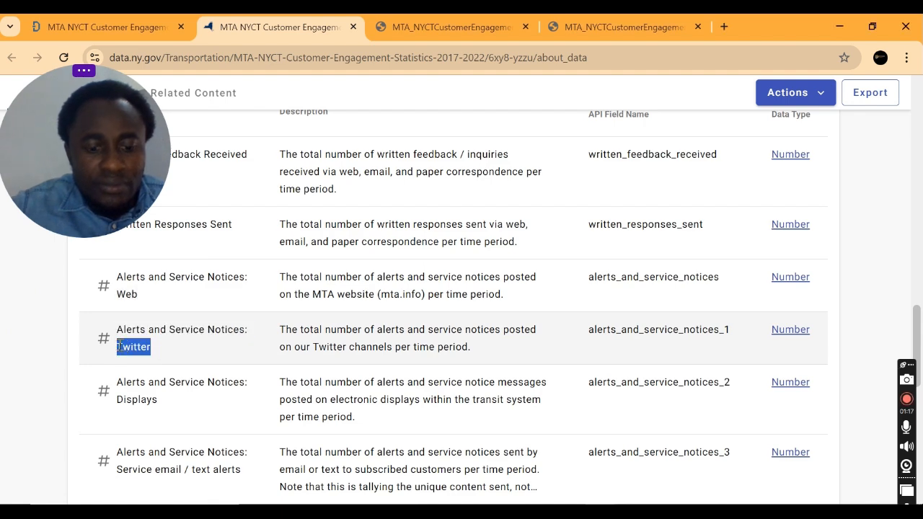
Step: Switch to Power Query Editor and rename the alerts_and_service_notices_1 column of the Dataset query as alerts_and_service_notices_1(Twitter)
{"action": "key", "text": "alt+Tab"}
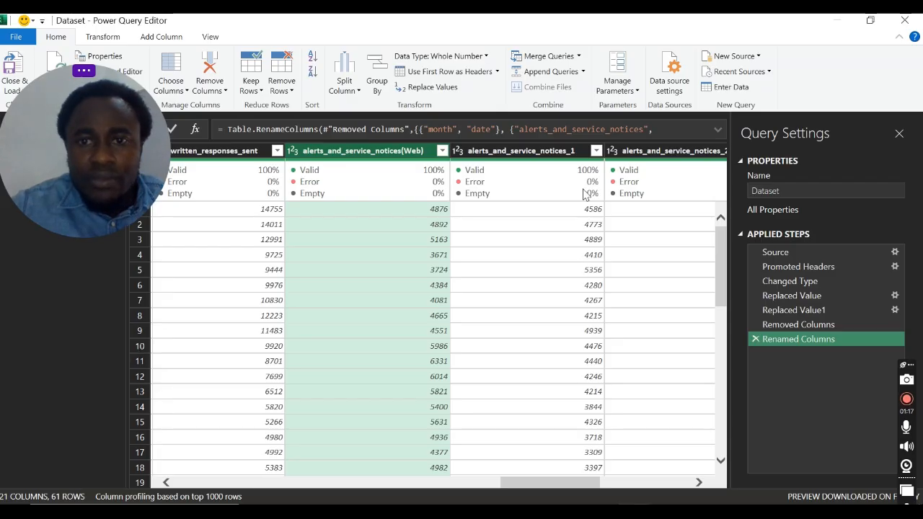
{"action": "double_click", "coordinate": [577, 151]}
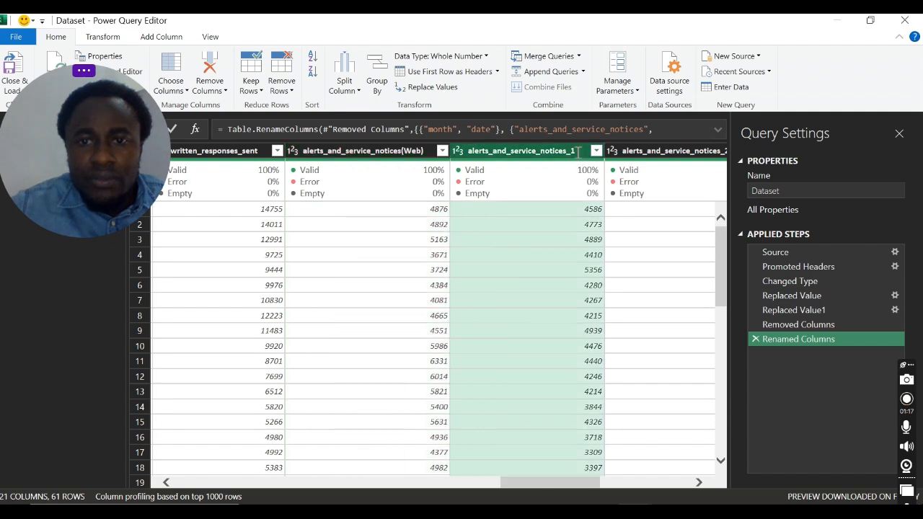
{"action": "type", "text": "("}
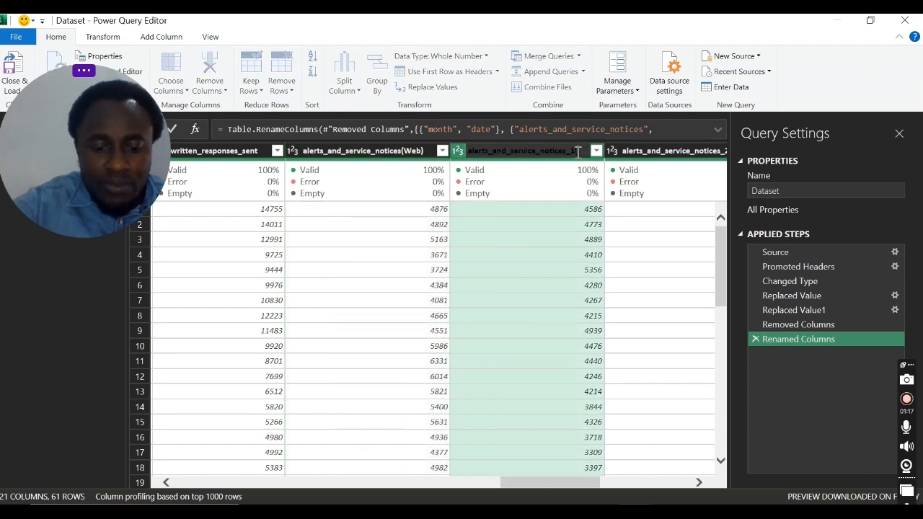
{"action": "key", "text": "ctrl+v"}
{"action": "type", "text": ")"}
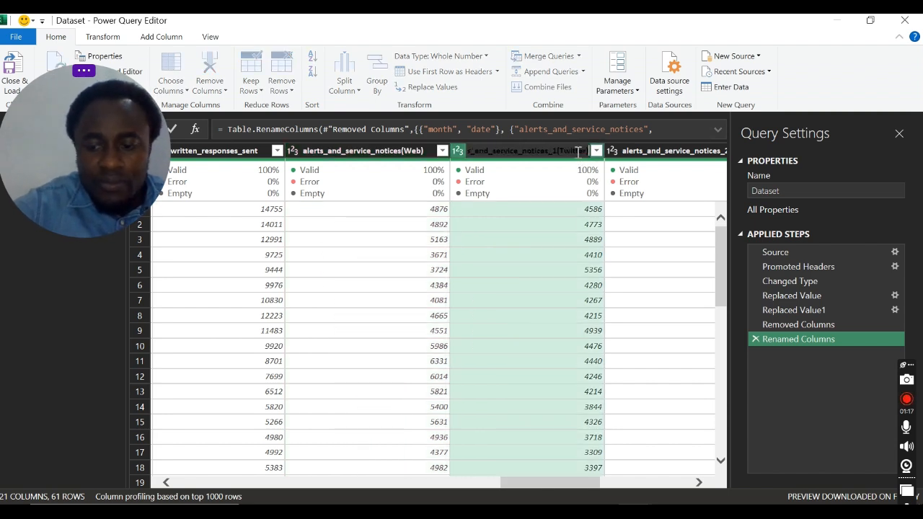
{"action": "key", "text": "Return"}
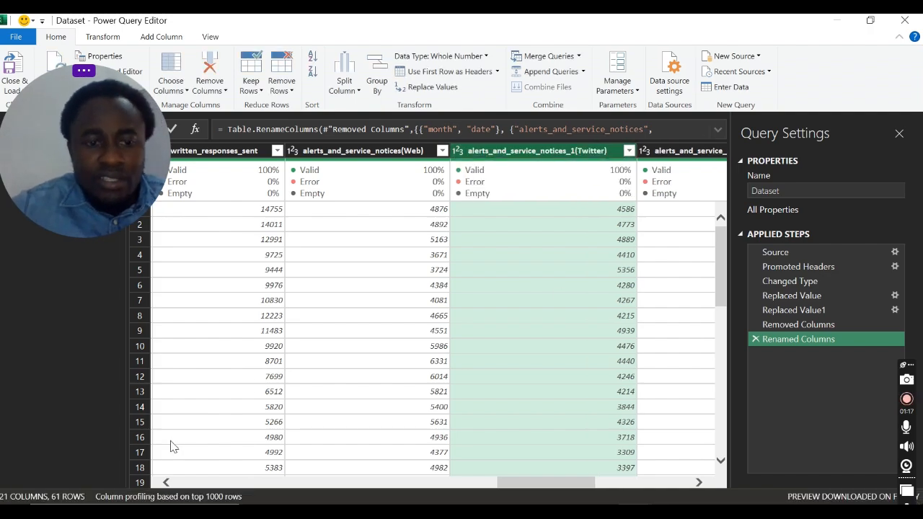
Step: Copy the channel name Displays from the Chrome column list and rename the alerts_and_service_notices_2 column in Power Query as alerts_and_service_notices_2(Displays)
{"action": "key", "text": "alt+Tab"}
{"action": "left_click_drag", "start_coordinate": [117, 398], "coordinate": [161, 408]}
{"action": "key", "text": "ctrl+c"}
{"action": "key", "text": "alt+Tab"}
{"action": "left_click", "coordinate": [694, 153]}
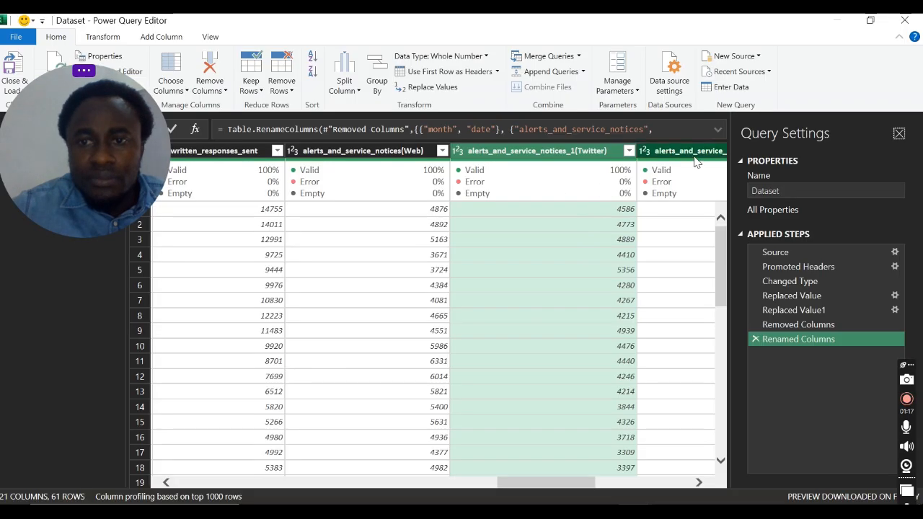
{"action": "double_click", "coordinate": [692, 154]}
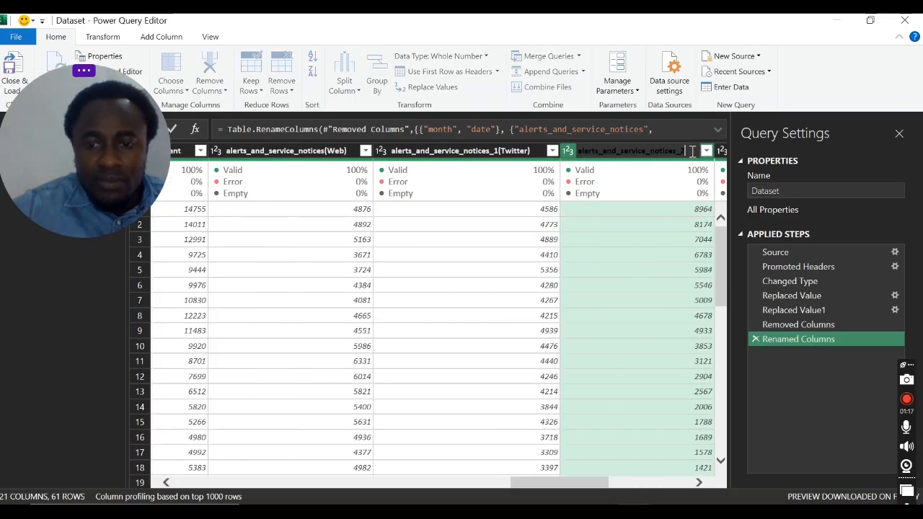
{"action": "type", "text": "("}
{"action": "key", "text": "ctrl+v"}
{"action": "type", "text": ")"}
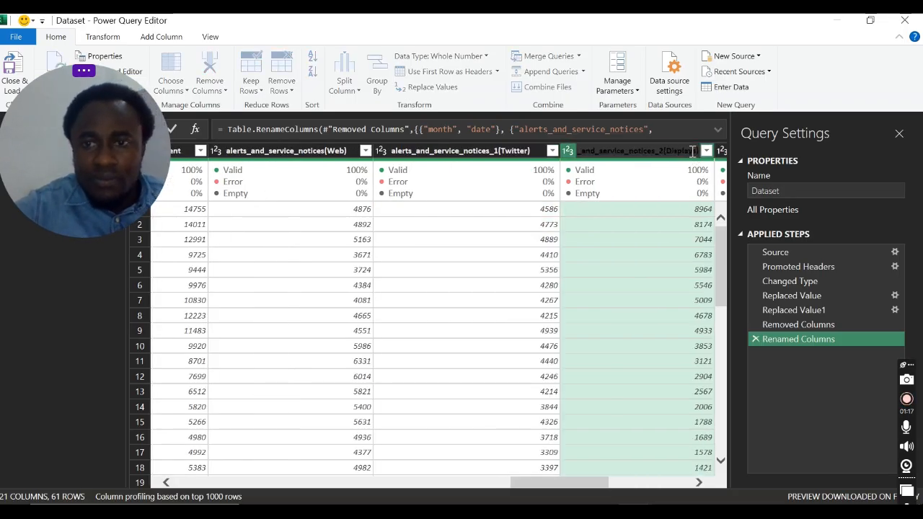
{"action": "key", "text": "Return"}
Step: Copy the alerts_and_service_notices_3 channel name from Chrome and rename that column in Power Query as alerts_and_service_notices_3(Service email / text alerts)
{"action": "key", "text": "alt+Tab"}
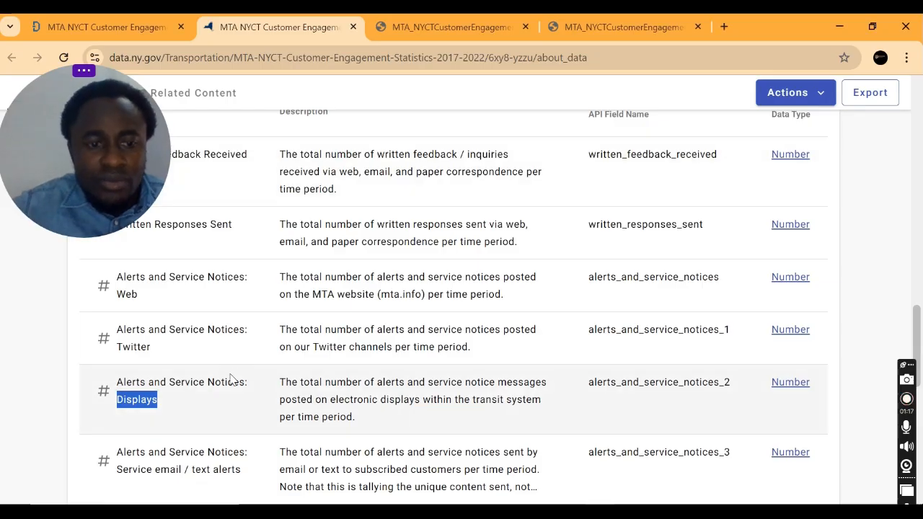
{"action": "scroll", "coordinate": [112, 345], "scroll_direction": "down", "scroll_amount": 2}
{"action": "left_click_drag", "start_coordinate": [116, 326], "coordinate": [244, 334]}
{"action": "key", "text": "alt+Tab"}
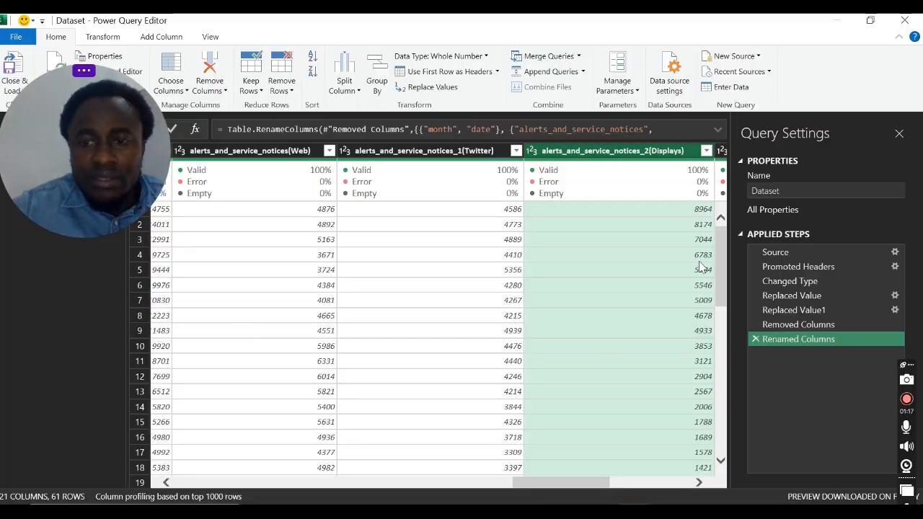
{"action": "left_click", "coordinate": [694, 483]}
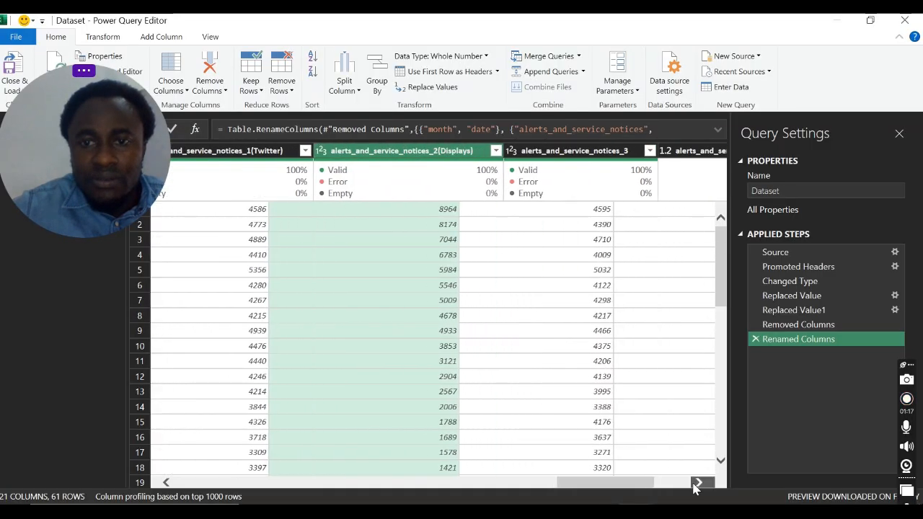
{"action": "left_click", "coordinate": [353, 151]}
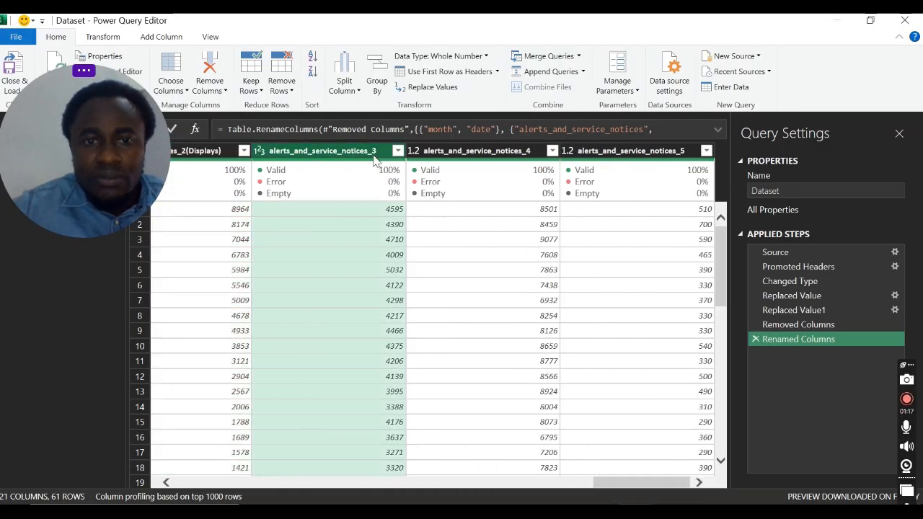
{"action": "double_click", "coordinate": [380, 151]}
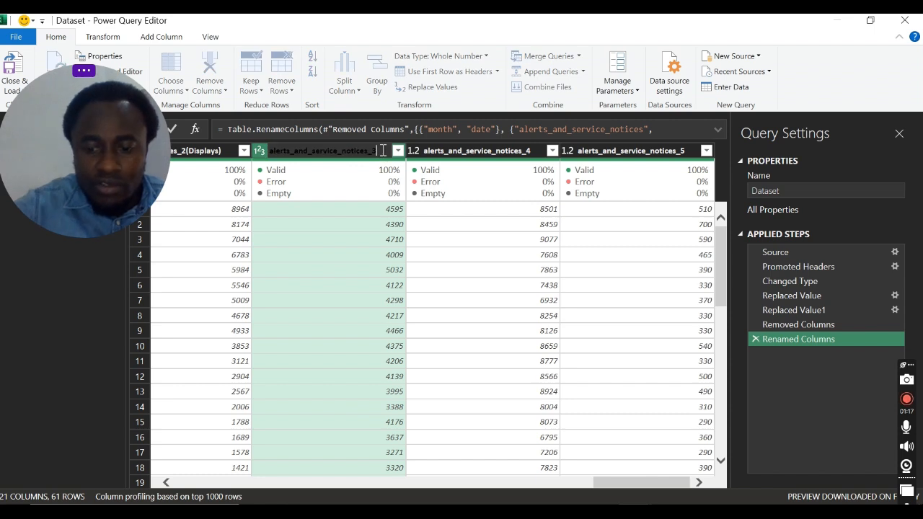
{"action": "type", "text": "(Service email / text alerts)"}
{"action": "type", "text": ")"}
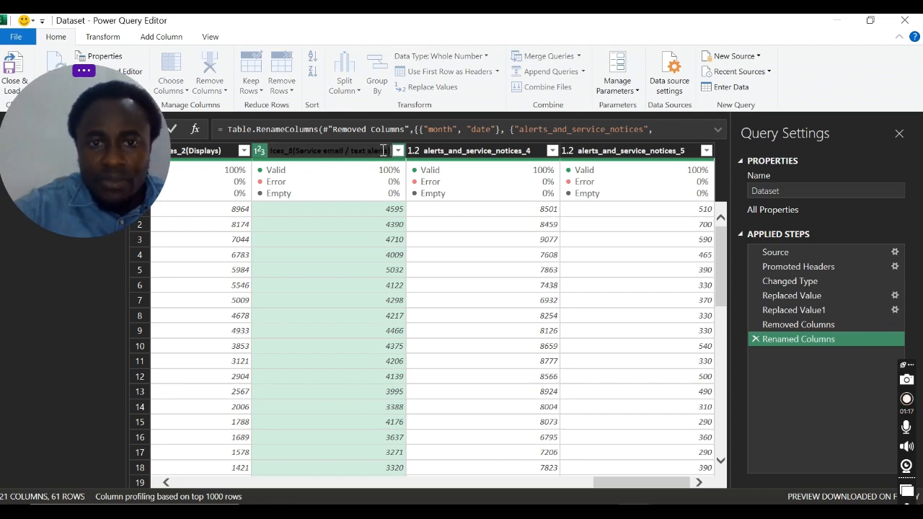
{"action": "key", "text": "Return"}
Step: Copy the alerts_and_service_notices_4 channel name from Chrome and append it in parentheses to that Power Query column: (Elevator / Escalator status email / text alerts)
{"action": "key", "text": "alt+Tab"}
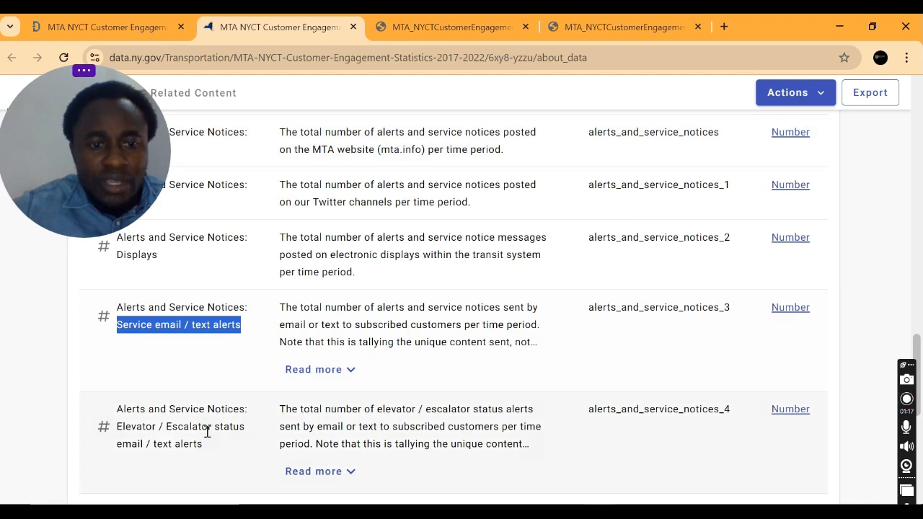
{"action": "left_click_drag", "start_coordinate": [120, 426], "coordinate": [213, 448]}
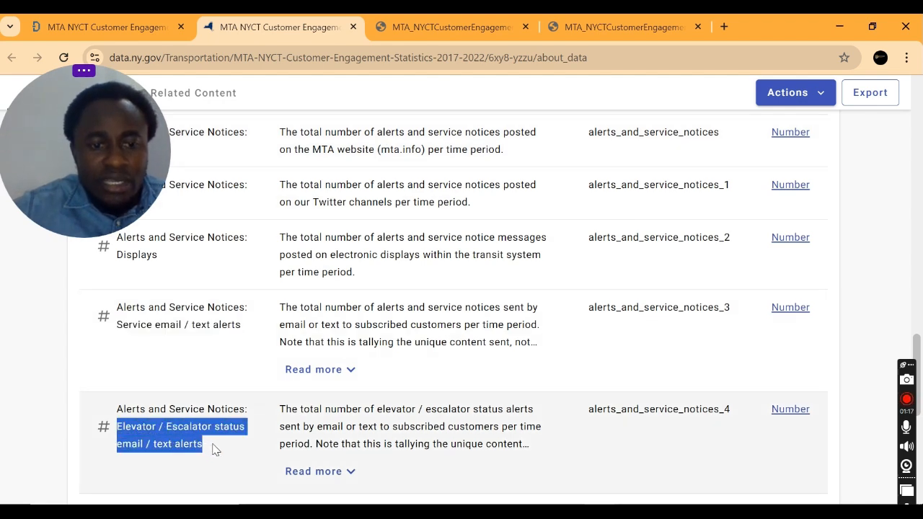
{"action": "key", "text": "alt+Tab"}
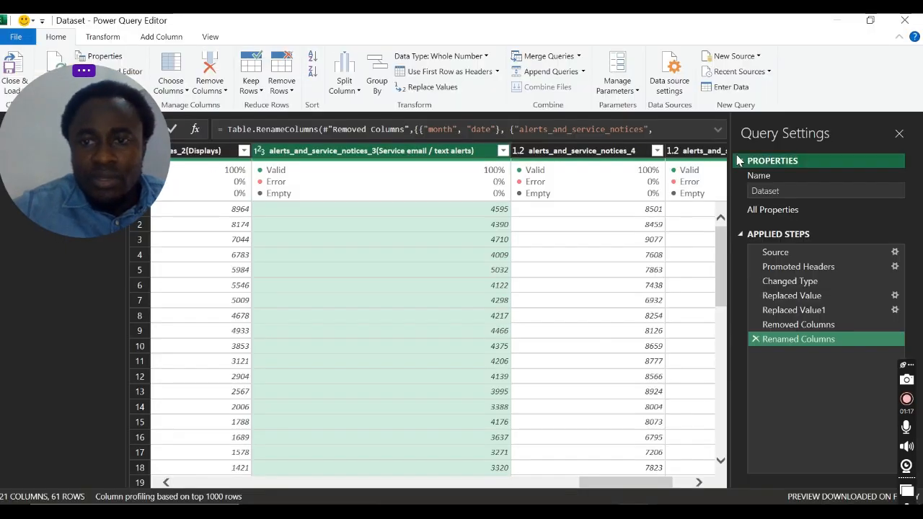
{"action": "left_click", "coordinate": [632, 154]}
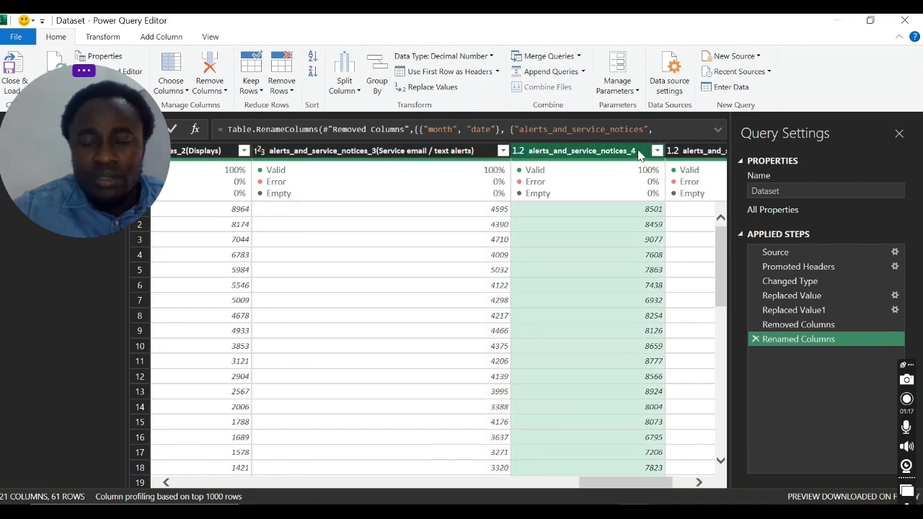
{"action": "key", "text": "alt+Tab"}
{"action": "scroll", "coordinate": [542, 268], "scroll_direction": "down", "scroll_amount": 2}
{"action": "key", "text": "alt+Tab"}
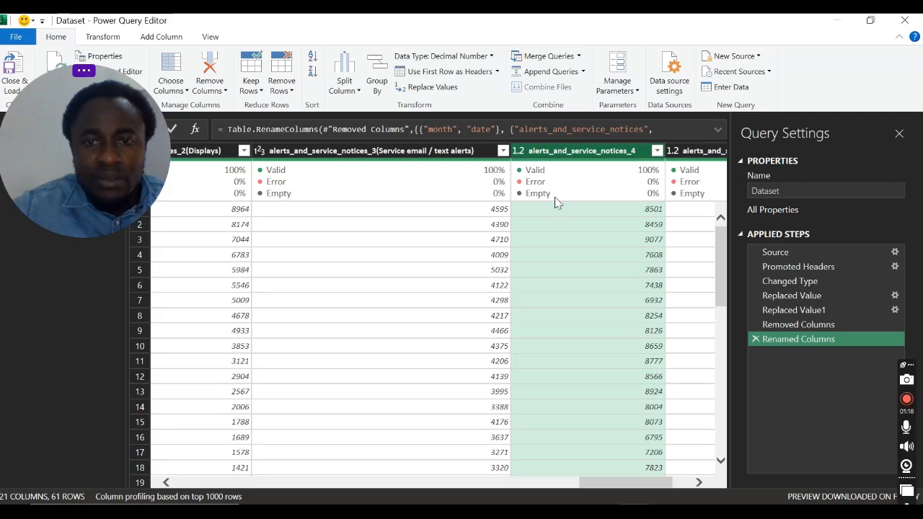
{"action": "double_click", "coordinate": [639, 155]}
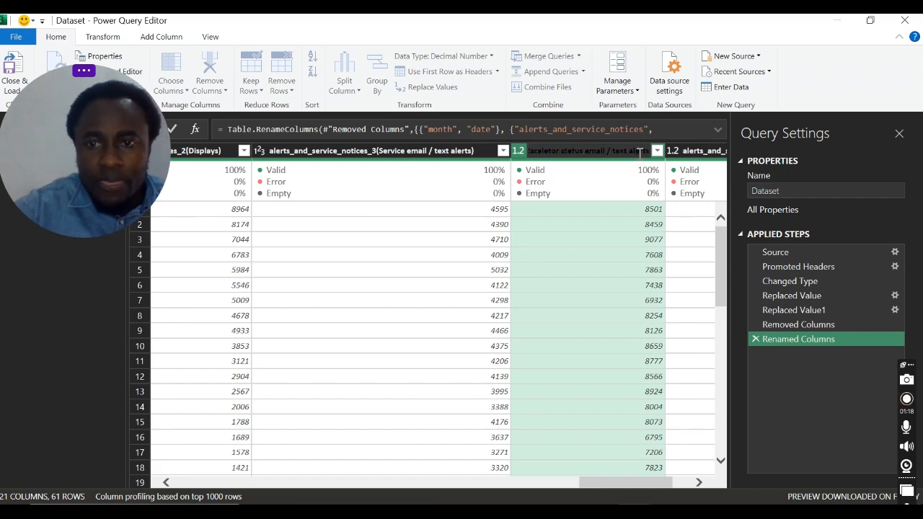
{"action": "key", "text": "ctrl+v"}
{"action": "key", "text": "Return"}
Step: Copy the last channel name from Chrome and rename the alerts_and_service_notices_5 column in Power Query as alerts_and_service_notices_5(Posters)
{"action": "key", "text": "alt+Tab"}
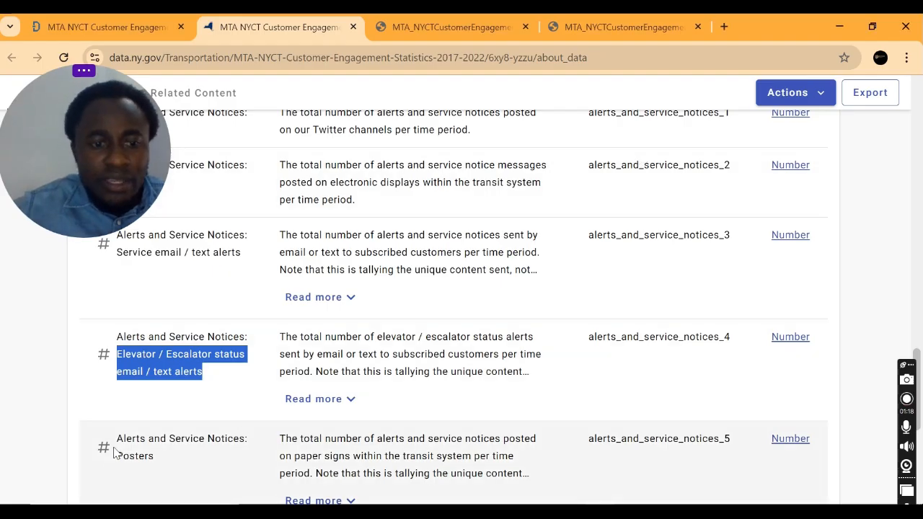
{"action": "left_click_drag", "start_coordinate": [118, 455], "coordinate": [169, 462]}
{"action": "key", "text": "alt+Tab"}
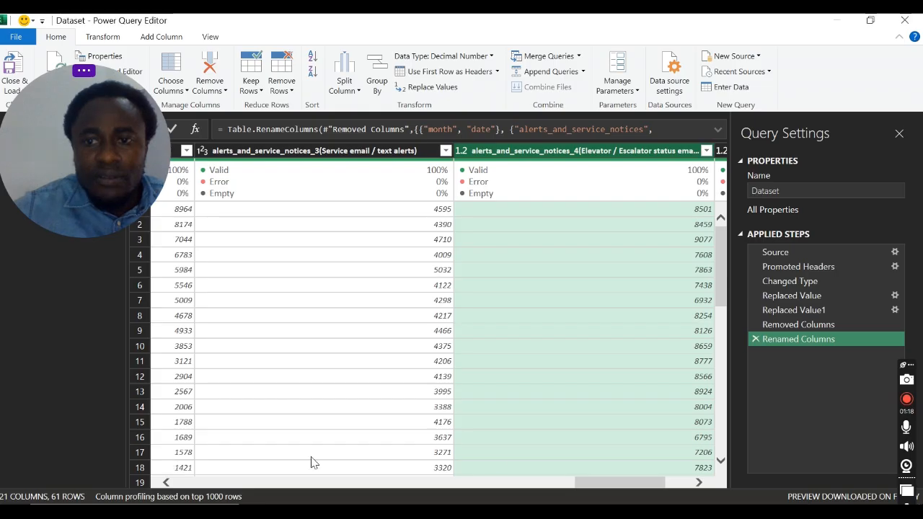
{"action": "left_click_drag", "start_coordinate": [636, 484], "coordinate": [705, 484]}
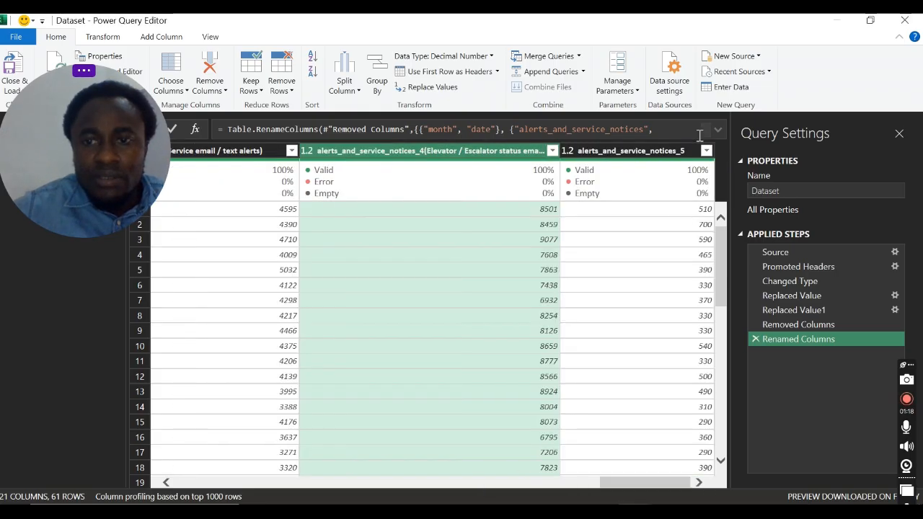
{"action": "left_click", "coordinate": [689, 154]}
{"action": "double_click", "coordinate": [689, 152]}
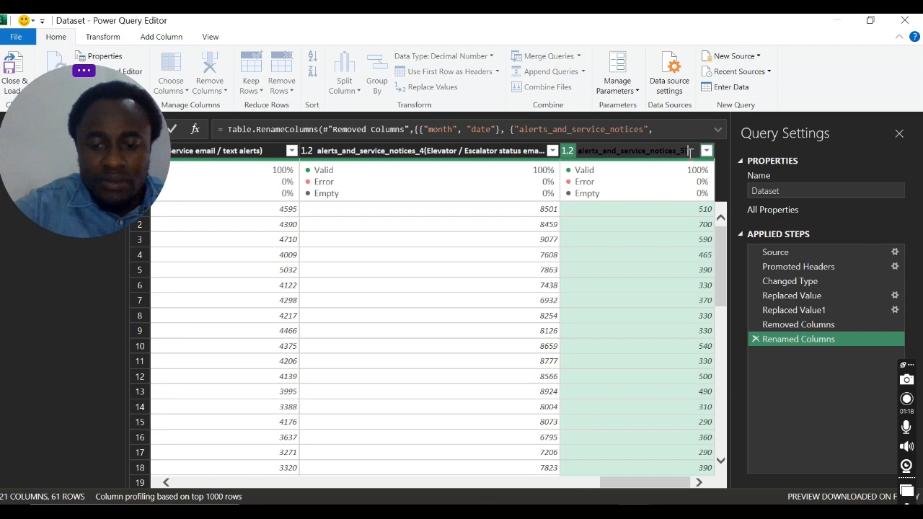
{"action": "type", "text": "(Posters)"}
{"action": "key", "text": "Return"}
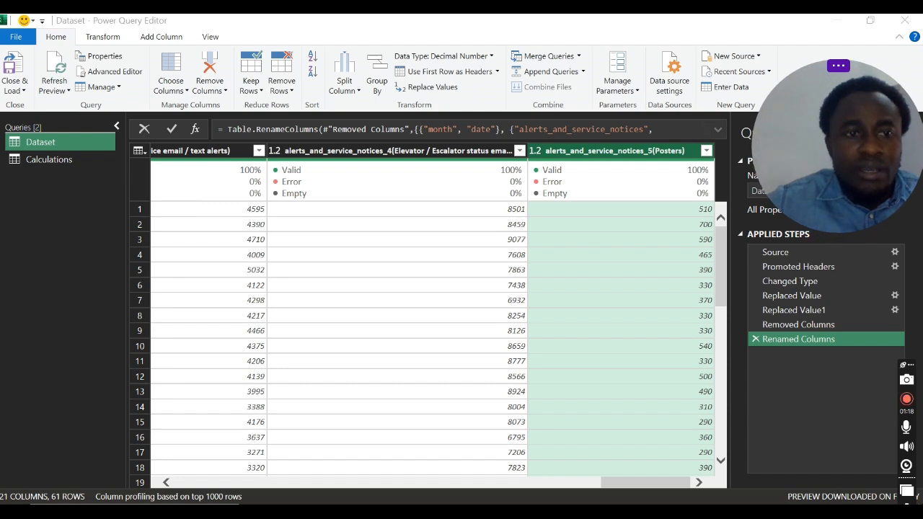
Step: Close Power Query Editor and load the renamed columns, and dismiss the table relationships suggestion of the Total wait Time(min) PivotTable
{"action": "left_click", "coordinate": [20, 65]}
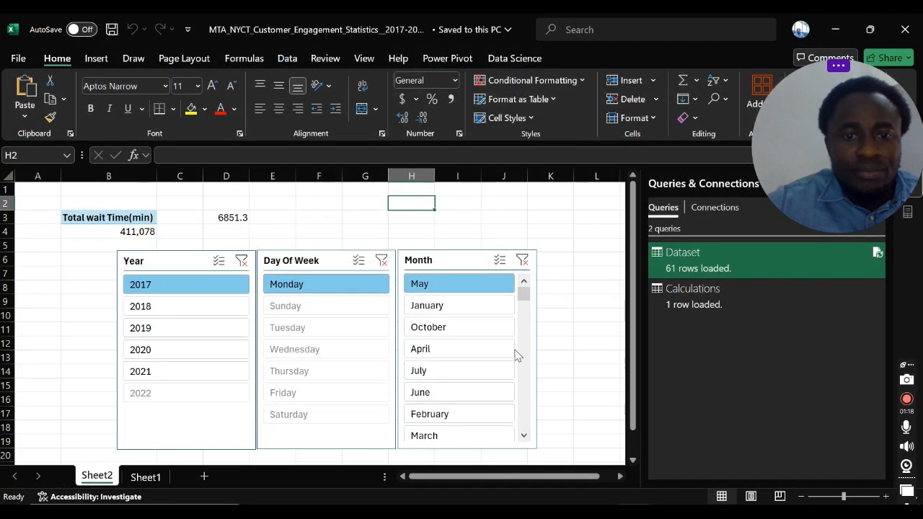
{"action": "key", "text": "alt+Tab"}
{"action": "left_click", "coordinate": [148, 203]}
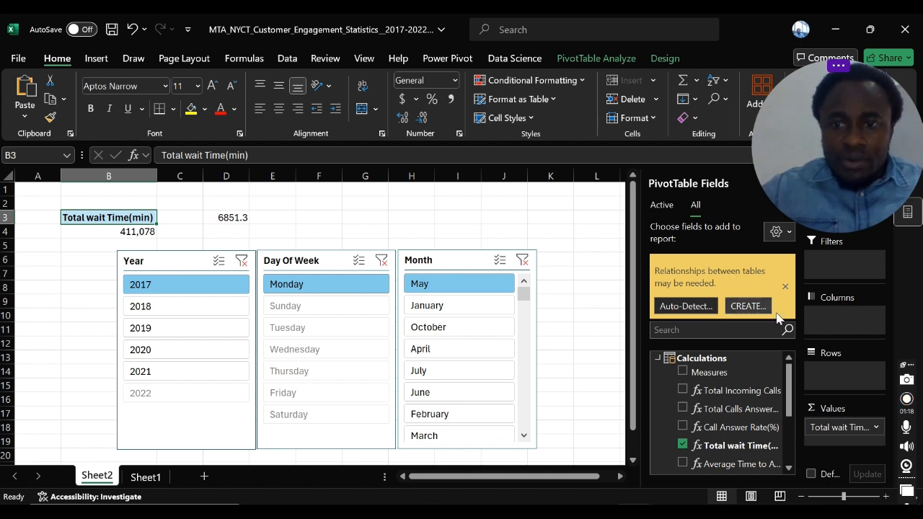
{"action": "left_click", "coordinate": [785, 287]}
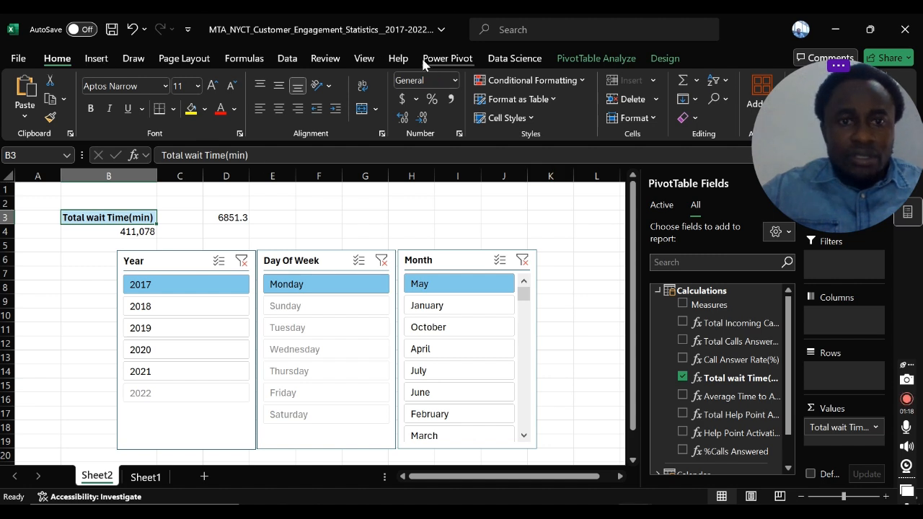
Step: Try to open the data model from the Excel workbook and switch to the Power Pivot window
{"action": "left_click", "coordinate": [287, 59]}
{"action": "left_click", "coordinate": [641, 100]}
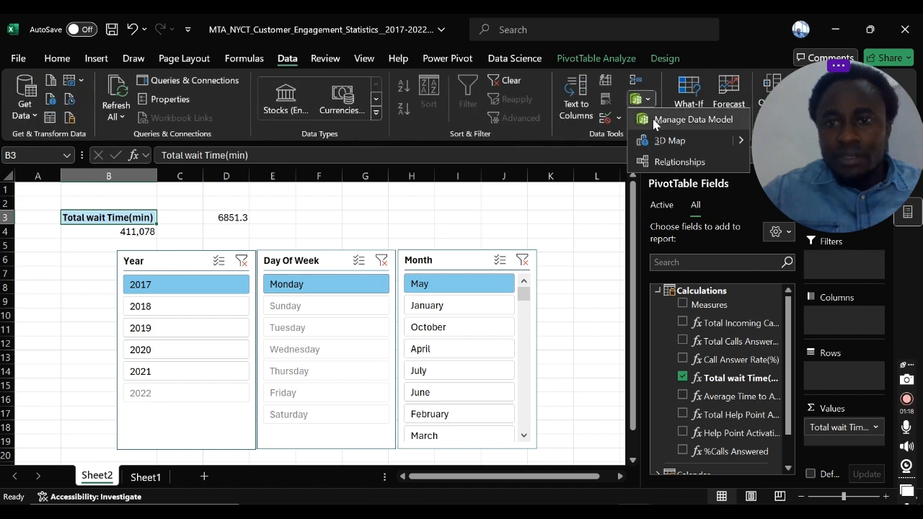
{"action": "left_click", "coordinate": [656, 118]}
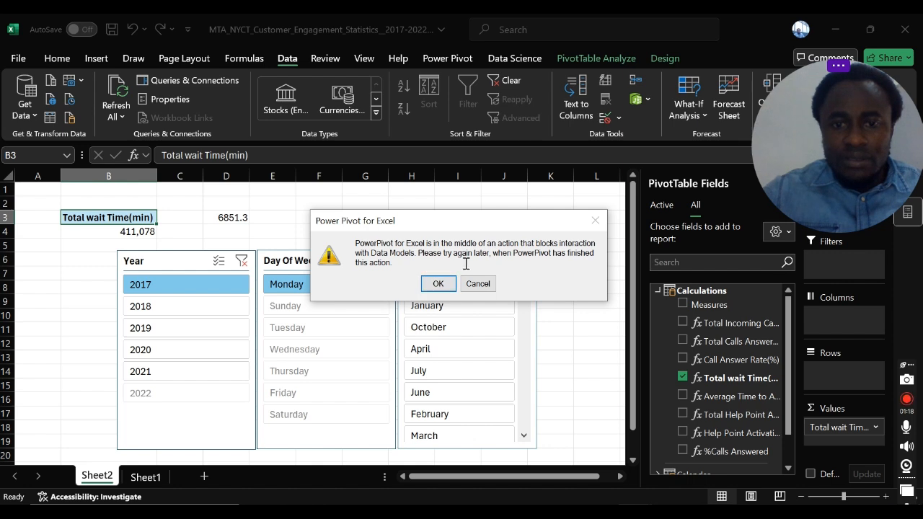
{"action": "left_click", "coordinate": [438, 284]}
{"action": "left_click", "coordinate": [581, 271]}
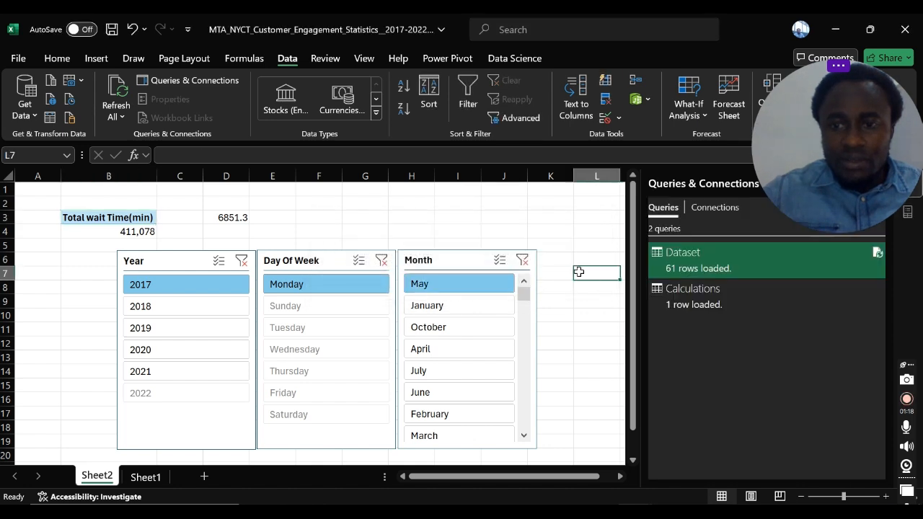
{"action": "left_click", "coordinate": [714, 454]}
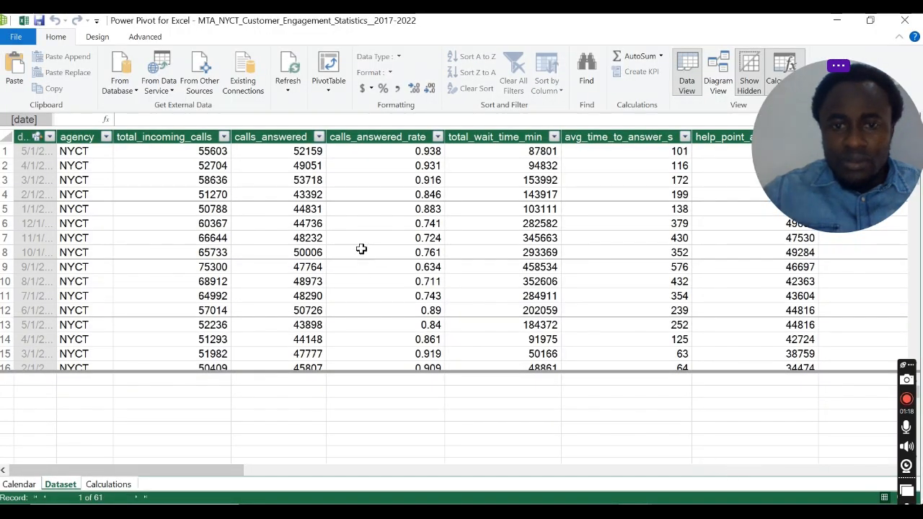
Step: Look over the rows of the Dataset table and open the Calculations table in Power Pivot
{"action": "left_click", "coordinate": [358, 253]}
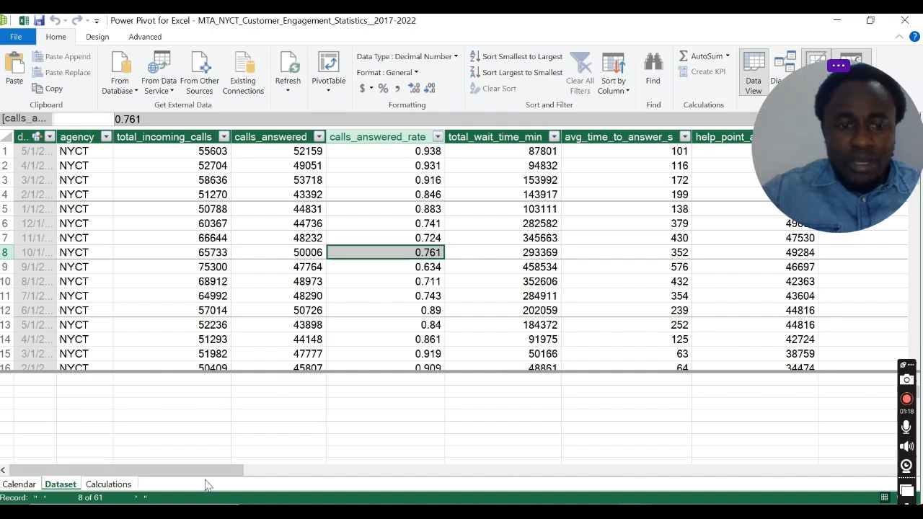
{"action": "left_click_drag", "start_coordinate": [241, 470], "coordinate": [81, 456]}
{"action": "scroll", "coordinate": [101, 346], "scroll_direction": "down", "scroll_amount": 1}
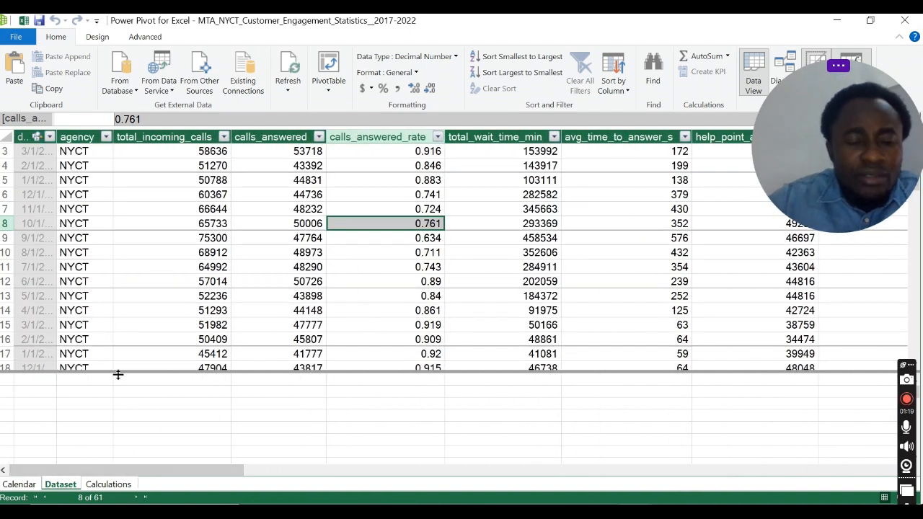
{"action": "left_click", "coordinate": [109, 484]}
{"action": "mouse_move", "coordinate": [775, 47]}
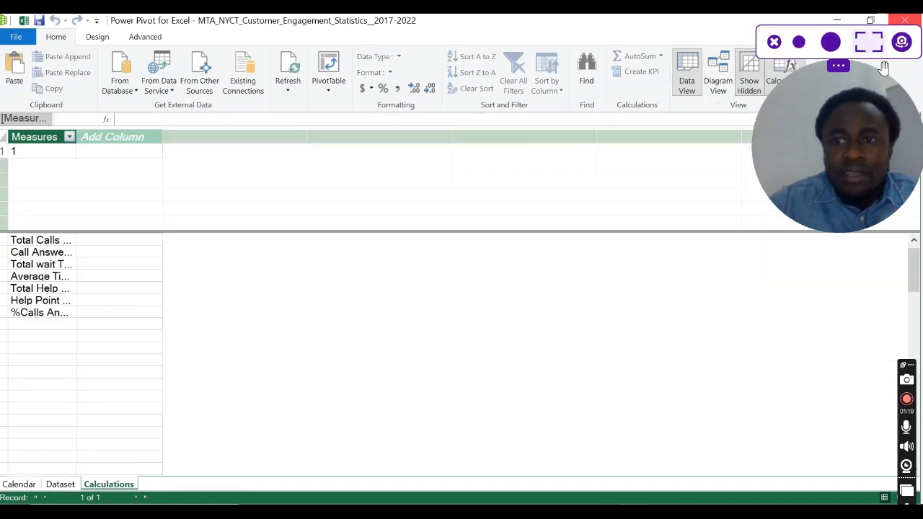
Step: Widen the Measures column in the Calculations table and select the empty cell below %Calls Answered
{"action": "left_click", "coordinate": [774, 43]}
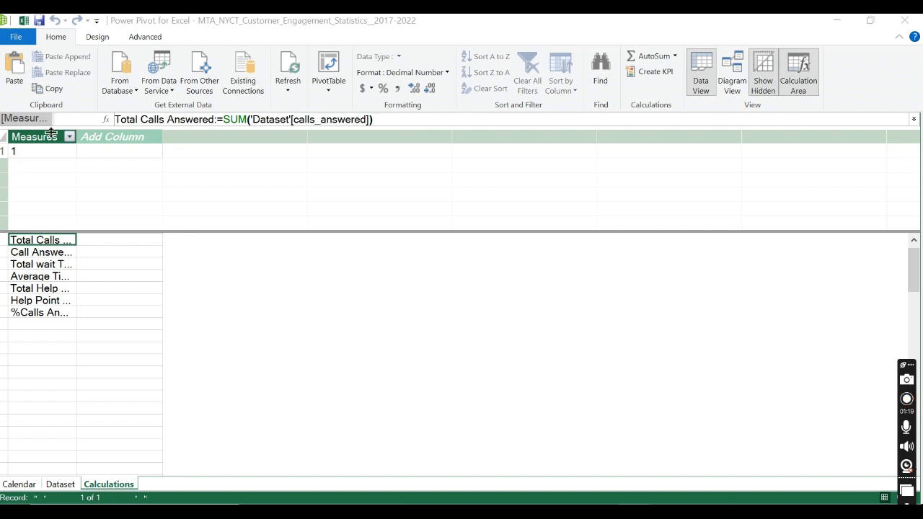
{"action": "left_click_drag", "start_coordinate": [75, 132], "coordinate": [248, 133]}
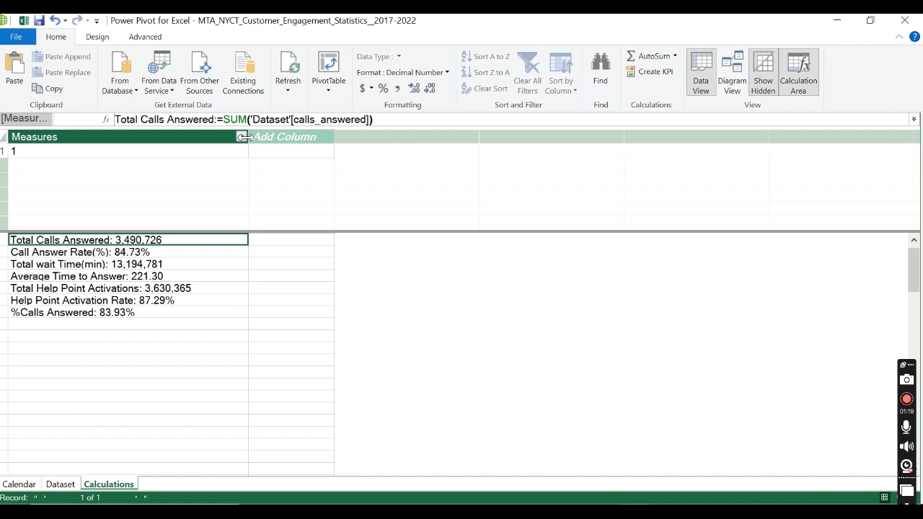
{"action": "left_click", "coordinate": [130, 325]}
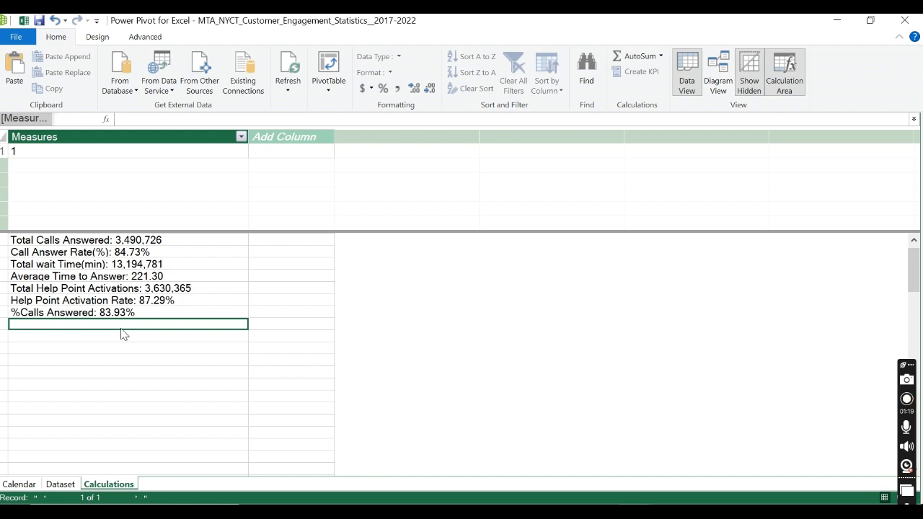
Step: Try to start a Total Alerts Posted measure using SUMX over the Dataset table
{"action": "type", "text": "Total Alerts Posted:="}
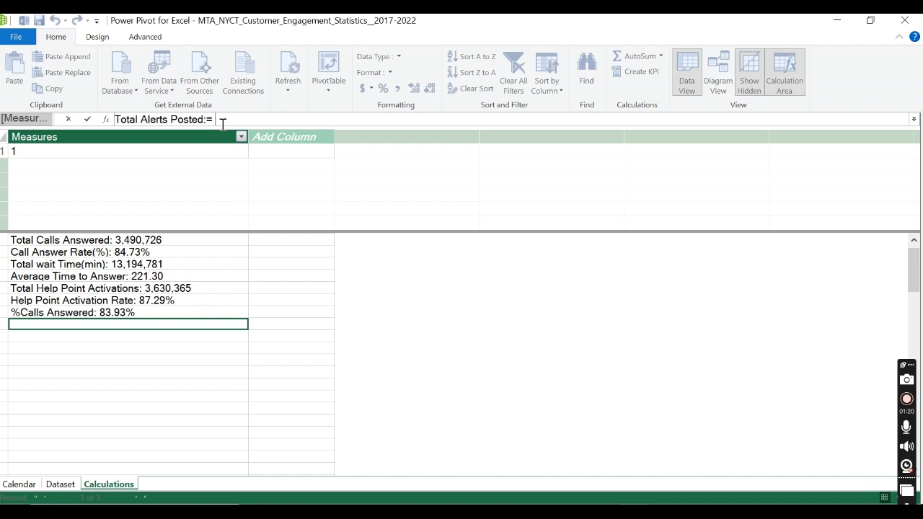
{"action": "type", "text": "SUM"}
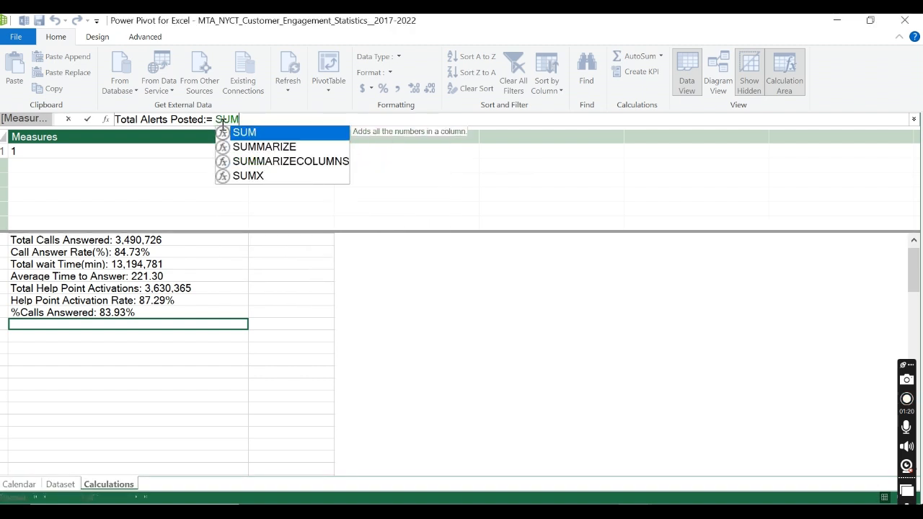
{"action": "left_click", "coordinate": [266, 177]}
{"action": "double_click", "coordinate": [265, 177]}
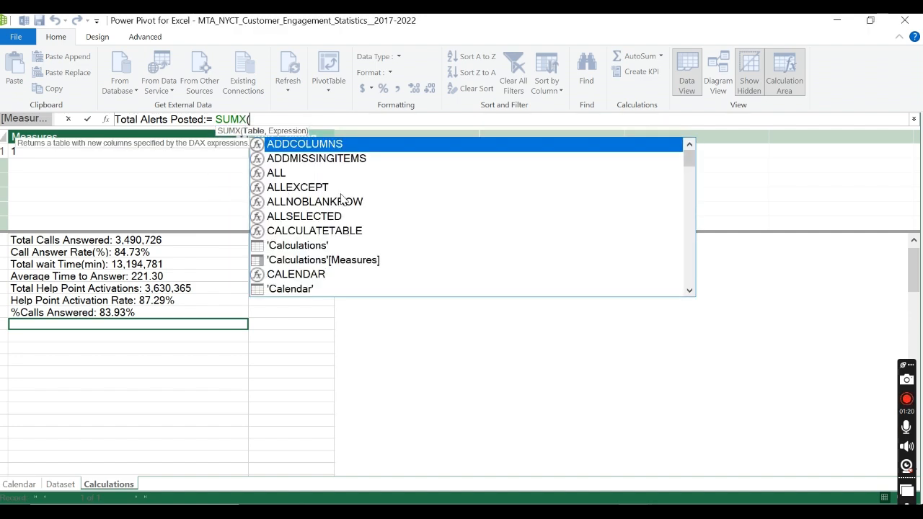
{"action": "scroll", "coordinate": [312, 237], "scroll_direction": "down", "scroll_amount": 6}
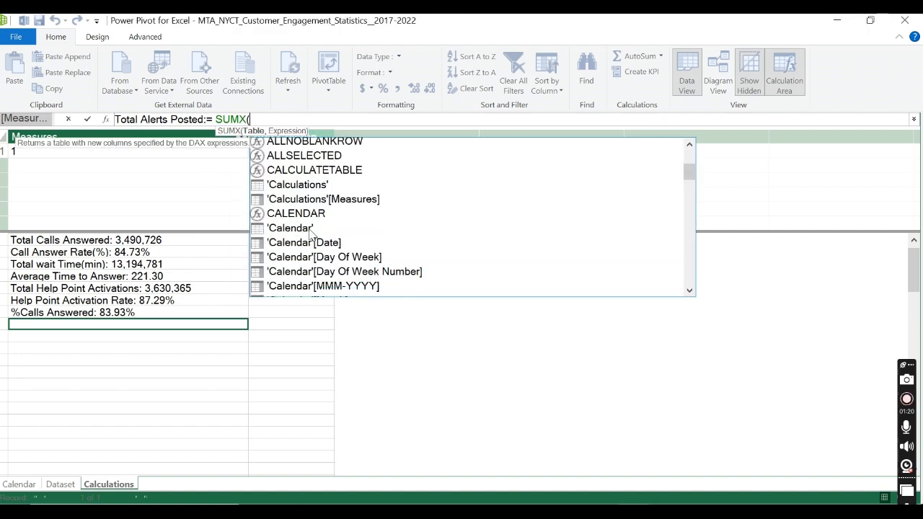
{"action": "scroll", "coordinate": [312, 236], "scroll_direction": "down", "scroll_amount": 3}
{"action": "scroll", "coordinate": [312, 236], "scroll_direction": "up", "scroll_amount": 2}
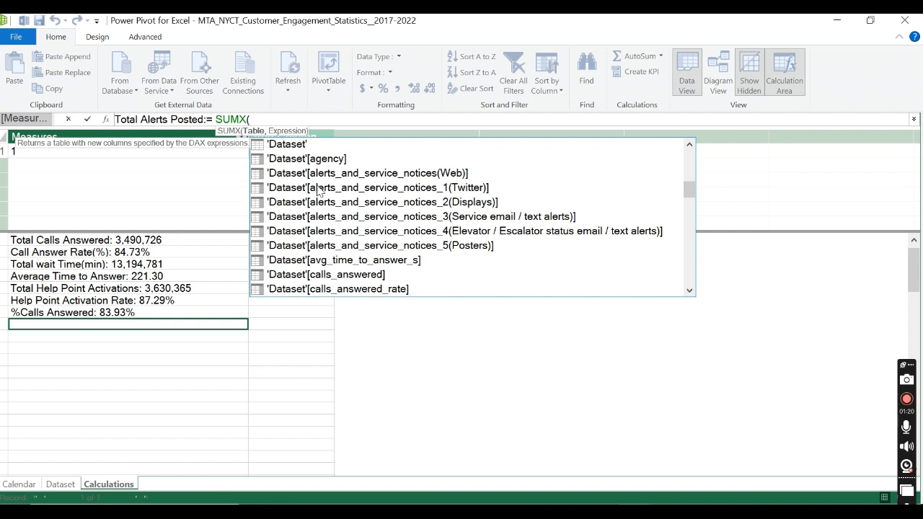
{"action": "left_click", "coordinate": [303, 145]}
{"action": "double_click", "coordinate": [303, 146]}
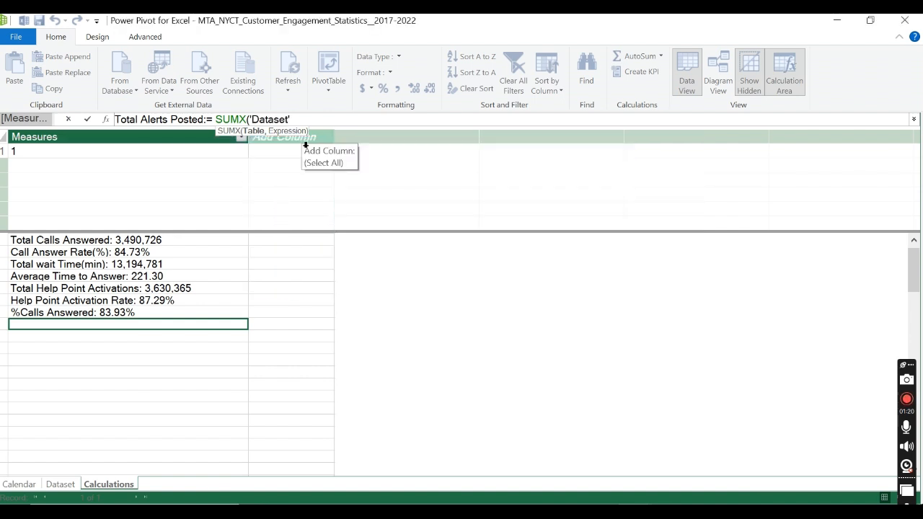
Step: Try adding alerts_and_service_notices(Web) and alerts_and_service_notices_1(Twitter) to the SUMX formula, separated by commas
{"action": "type", "text": ","}
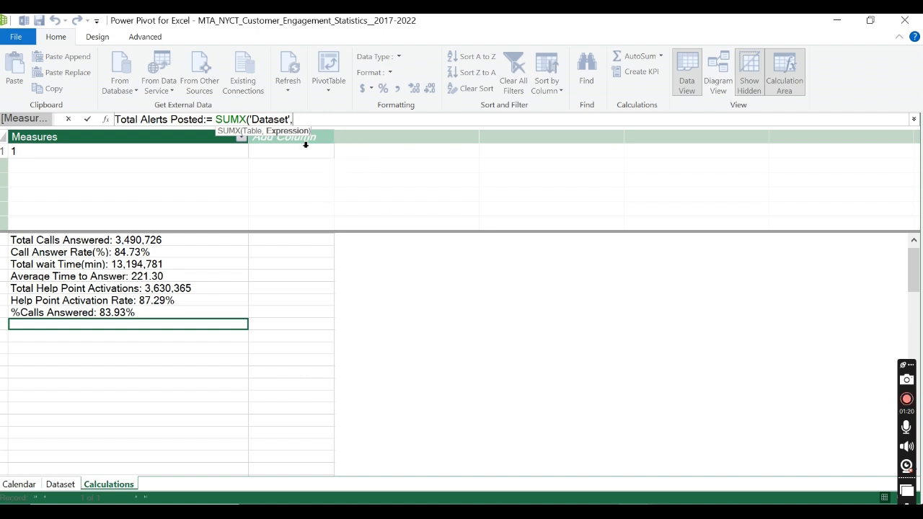
{"action": "type", "text": "AL"}
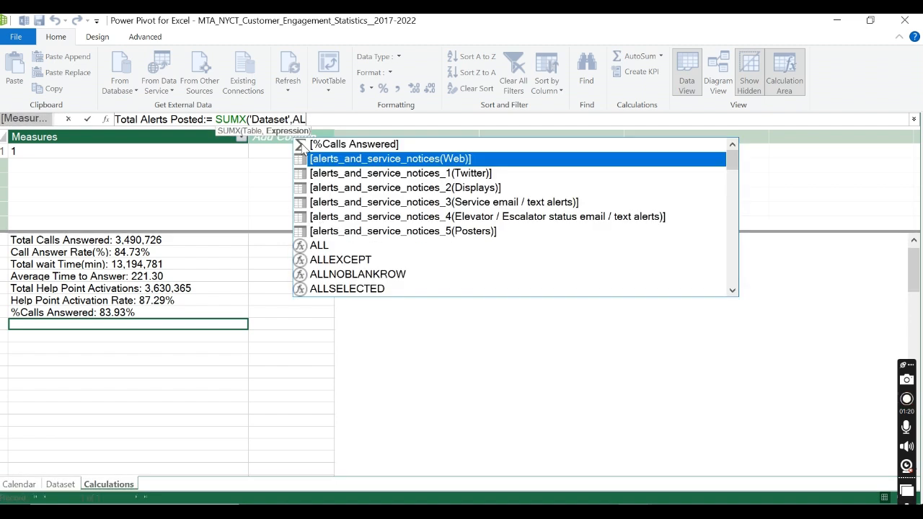
{"action": "double_click", "coordinate": [485, 158]}
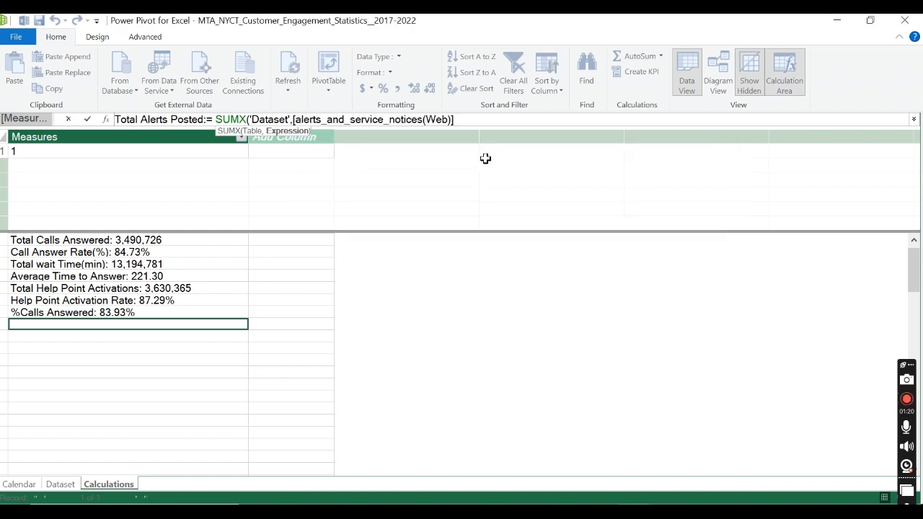
{"action": "type", "text": ","}
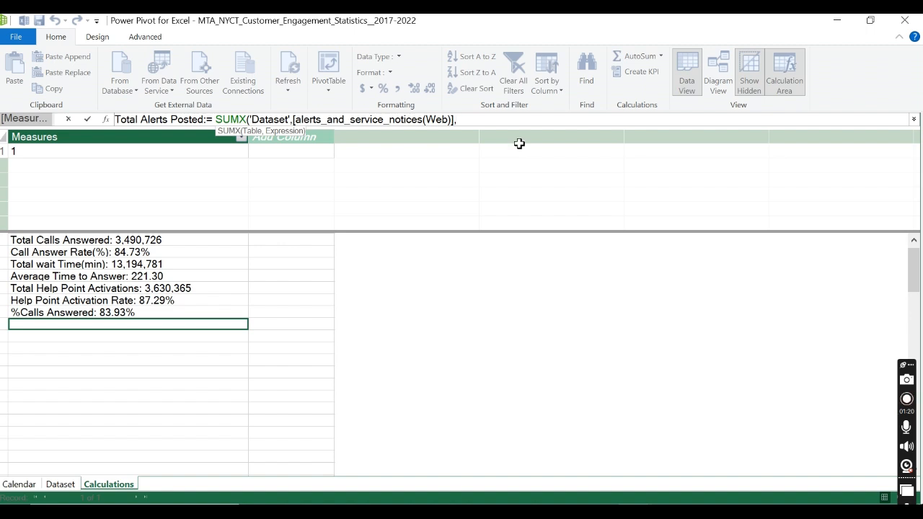
{"action": "type", "text": "A"}
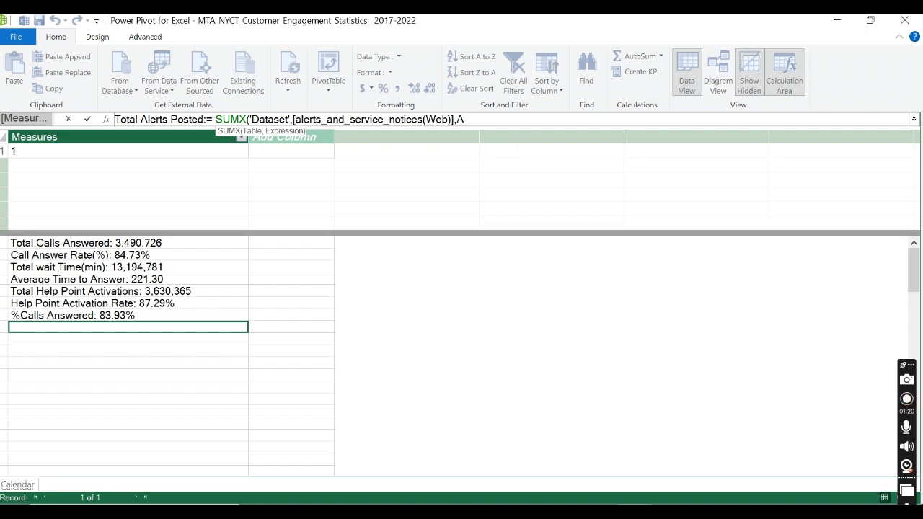
{"action": "type", "text": "LER"}
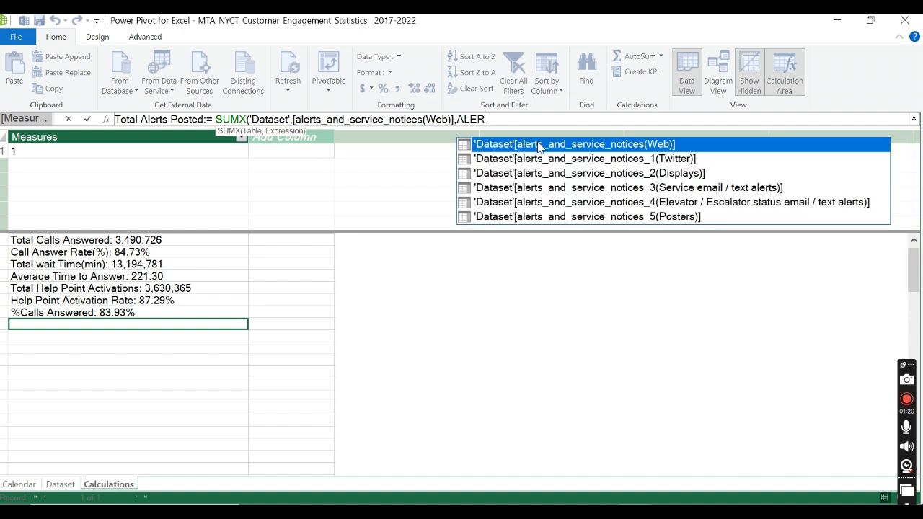
{"action": "double_click", "coordinate": [559, 161]}
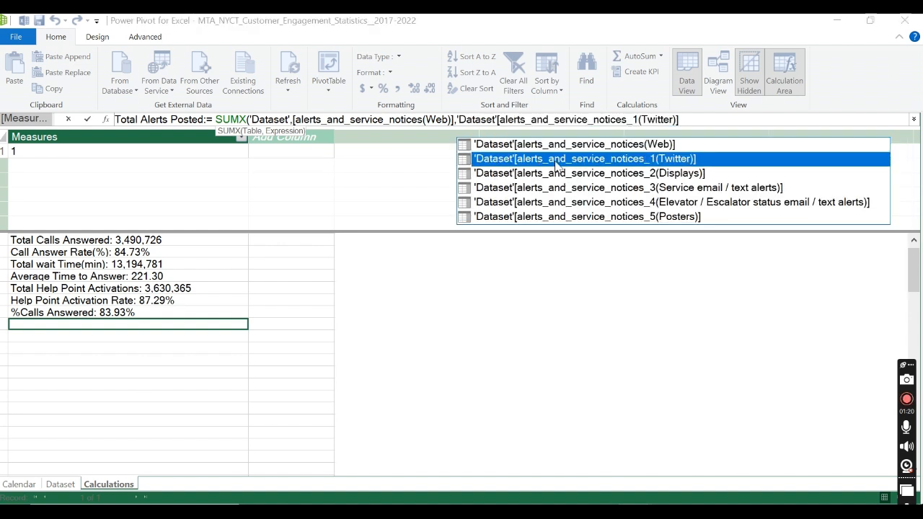
{"action": "type", "text": ","}
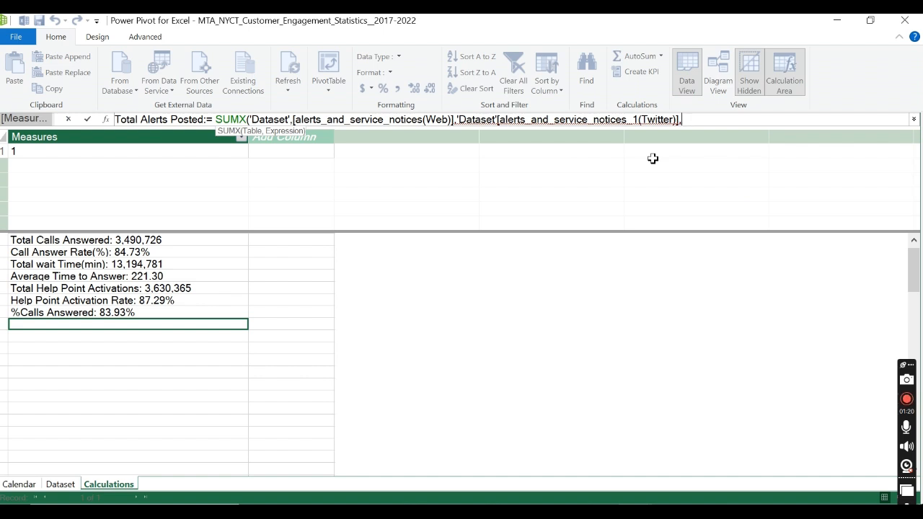
{"action": "type", "text": "A"}
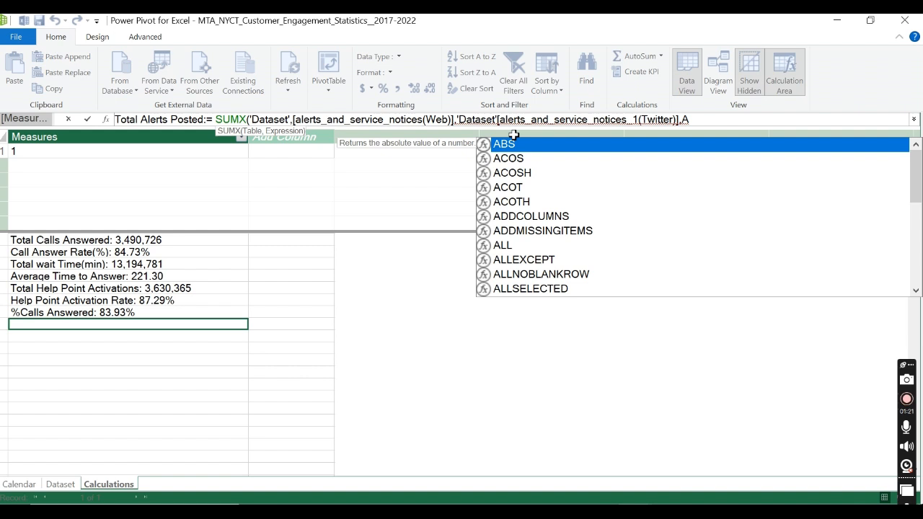
Step: Remove the 'Dataset' prefix from the Twitter column reference and the stray A at the end of the formula
{"action": "key", "text": "Escape"}
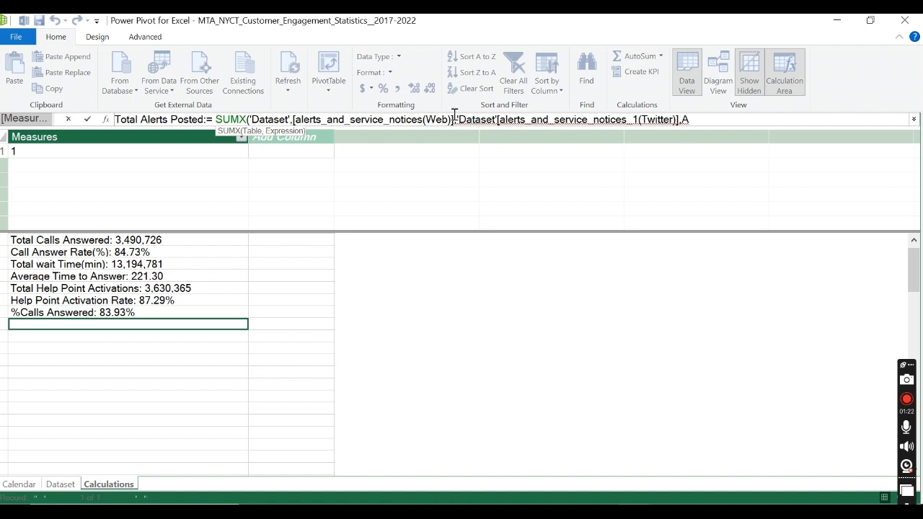
{"action": "left_click_drag", "start_coordinate": [460, 122], "coordinate": [679, 124]}
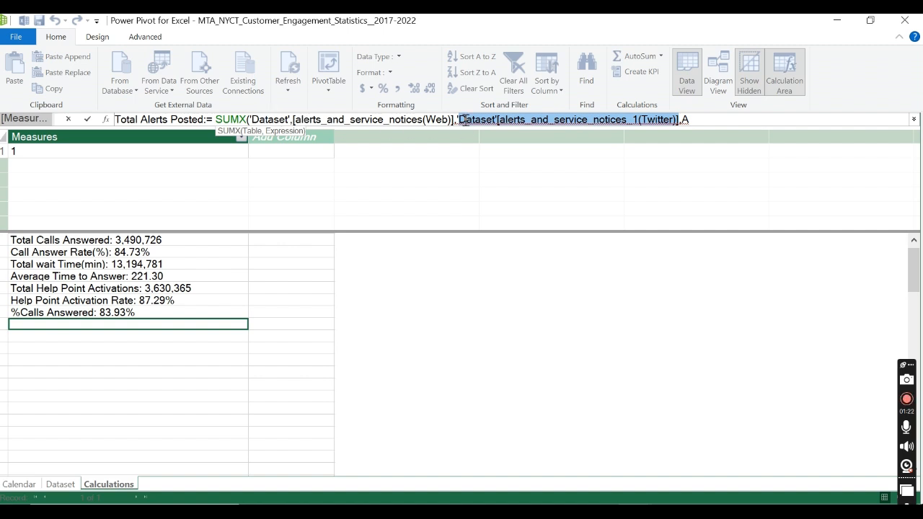
{"action": "left_click", "coordinate": [496, 120]}
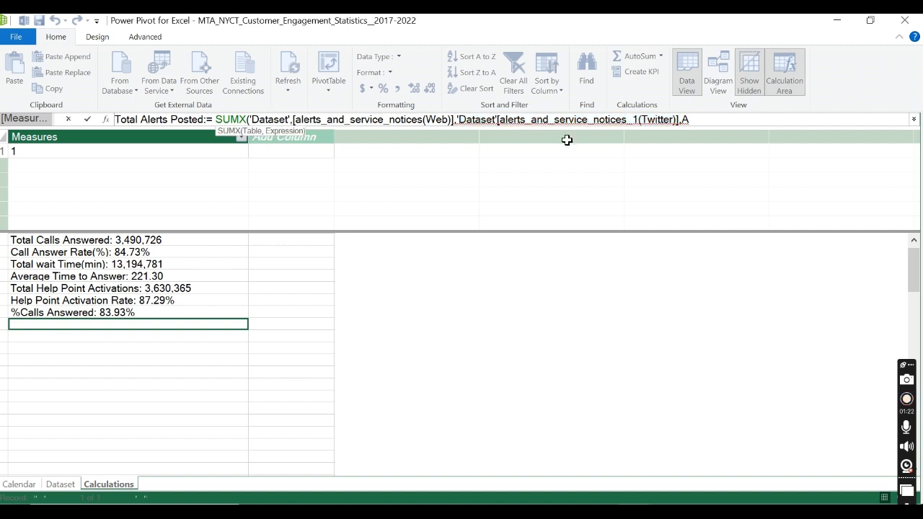
{"action": "key", "text": "BackSpace"}
{"action": "key", "text": "BackSpace"}
{"action": "key", "text": "BackSpace"}
{"action": "key", "text": "BackSpace"}
{"action": "key", "text": "BackSpace"}
{"action": "key", "text": "BackSpace"}
{"action": "key", "text": "BackSpace"}
{"action": "key", "text": "BackSpace"}
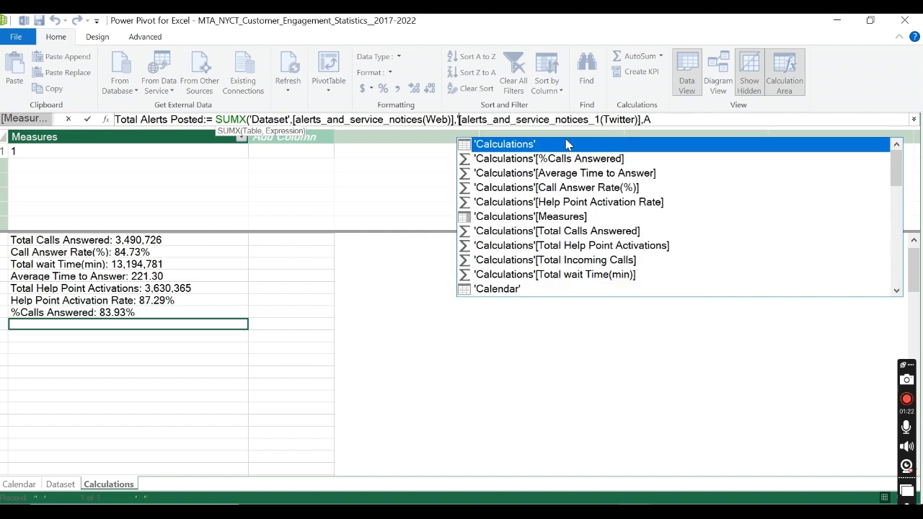
{"action": "left_click", "coordinate": [665, 119]}
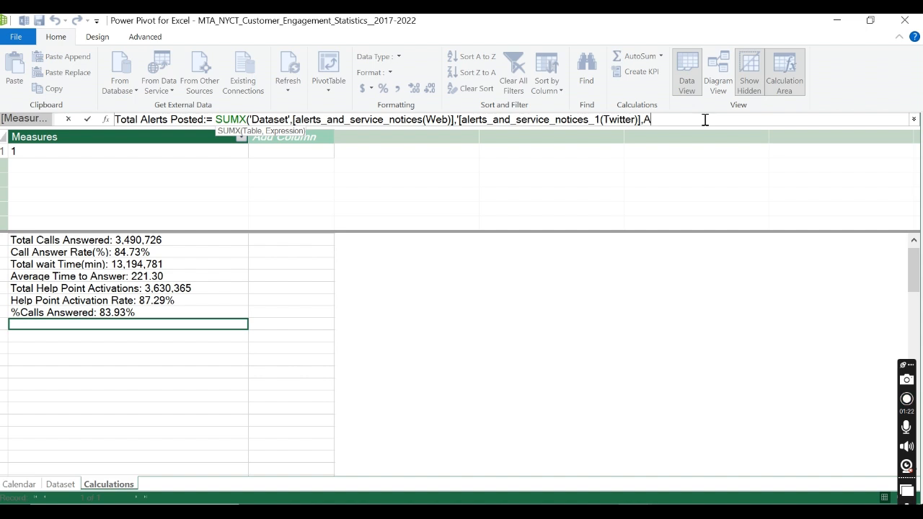
{"action": "left_click", "coordinate": [457, 119]}
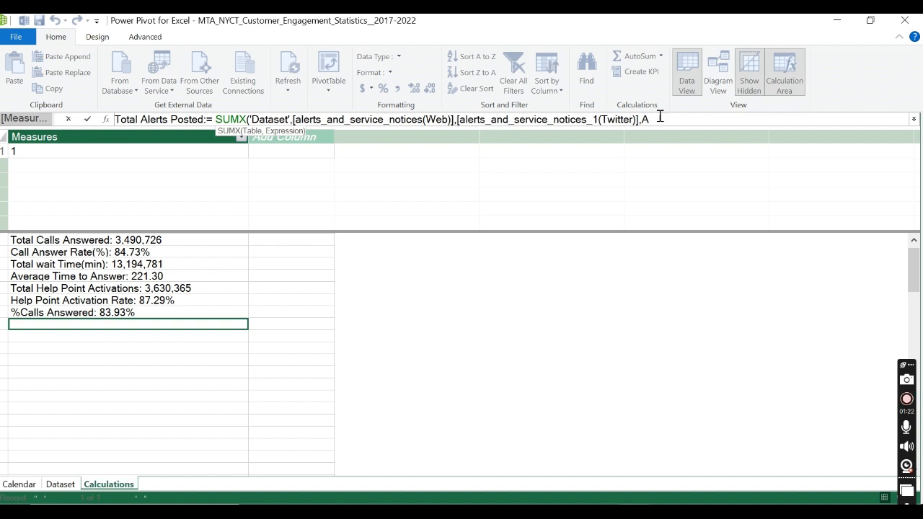
{"action": "left_click", "coordinate": [683, 119]}
{"action": "key", "text": "BackSpace"}
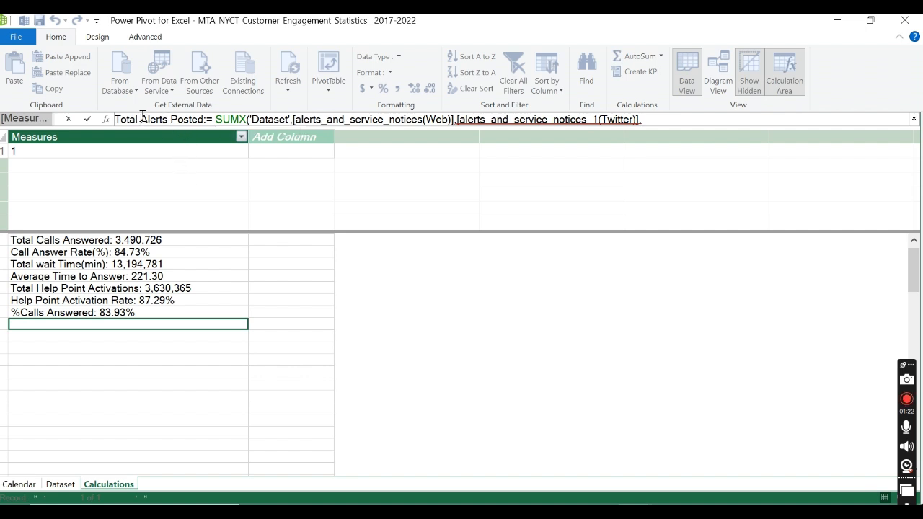
Step: Rename the measure in the formula to Web Total and cut its expression back to the start of a SUM function
{"action": "mouse_move", "coordinate": [140, 119]}
{"action": "left_mouse_down"}
{"action": "mouse_move", "coordinate": [204, 119]}
{"action": "mouse_move", "coordinate": [123, 118]}
{"action": "left_mouse_up"}
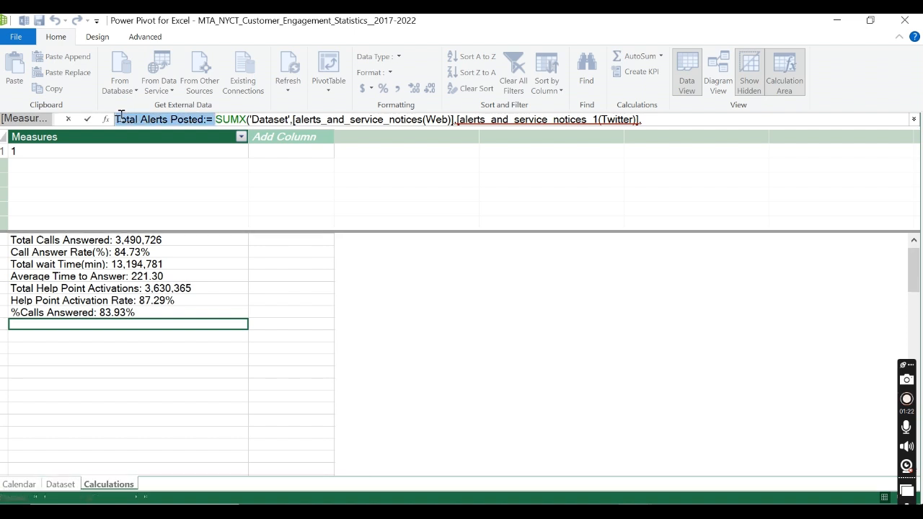
{"action": "type", "text": "Veb "}
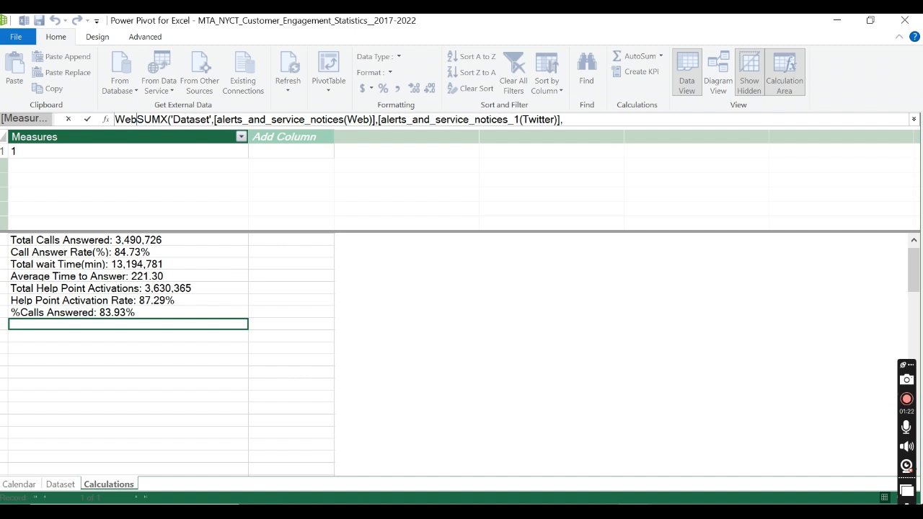
{"action": "type", "text": "Total"}
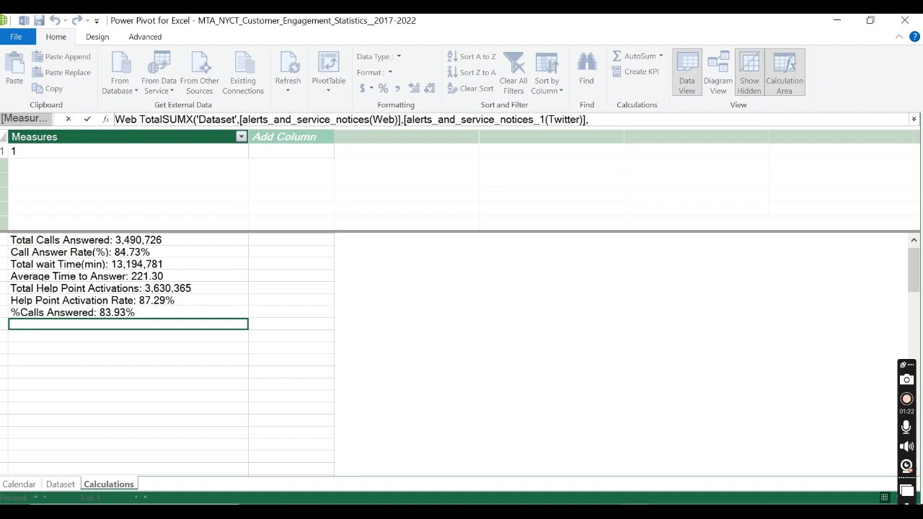
{"action": "key", "text": "Delete"}
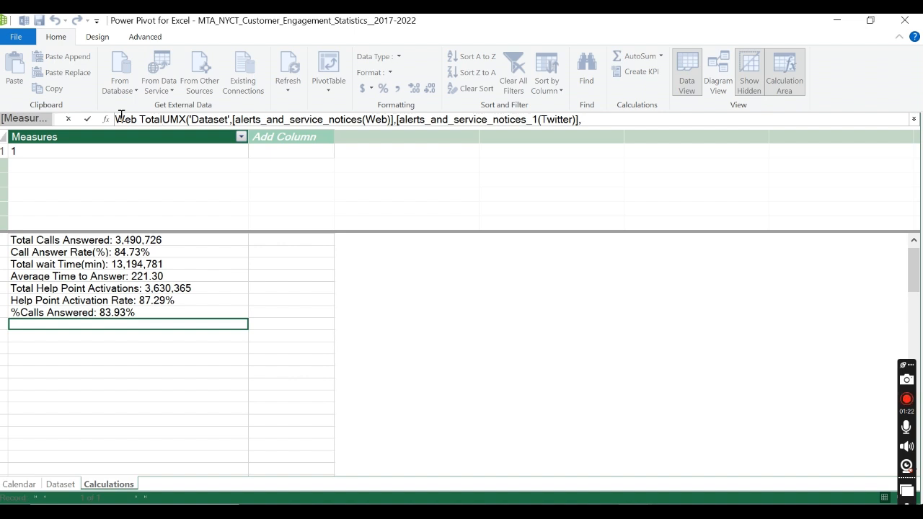
{"action": "type", "text": ":=S"}
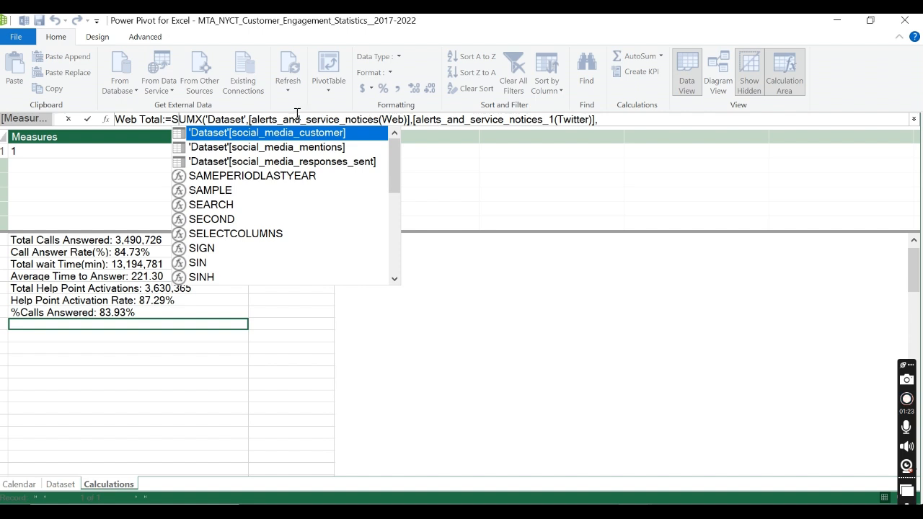
{"action": "left_click_drag", "start_coordinate": [605, 120], "coordinate": [198, 120]}
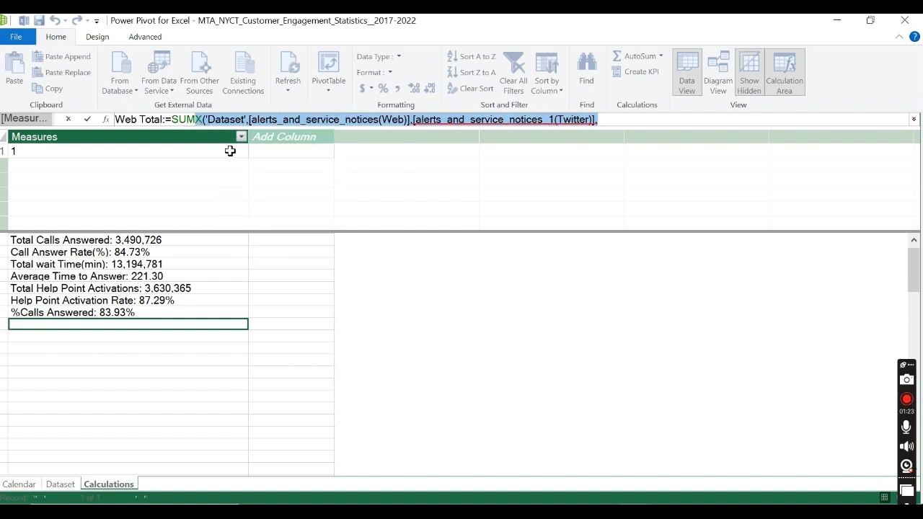
{"action": "key", "text": "BackSpace"}
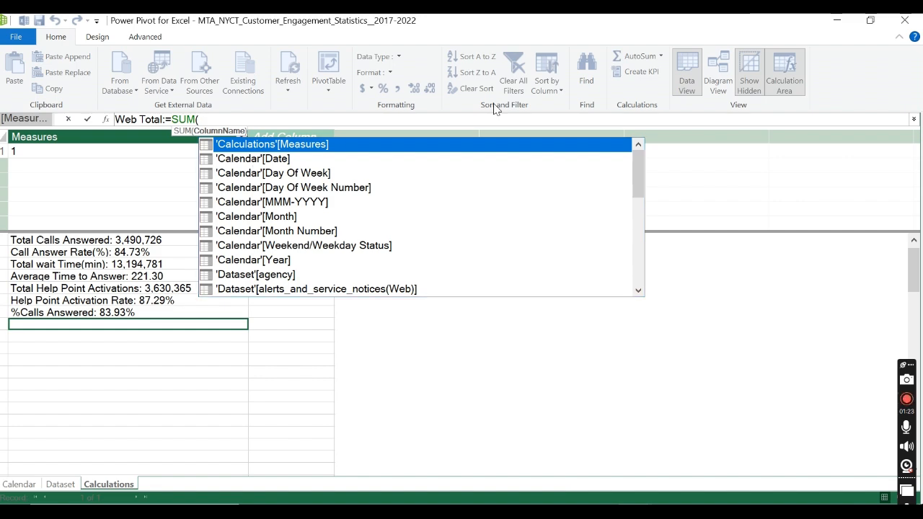
Step: Switch to Chrome to review the Alerts and Service Notices column descriptions on data.ny.gov, and return to Power Pivot
{"action": "mouse_move", "coordinate": [514, 501]}
{"action": "left_click", "coordinate": [615, 443]}
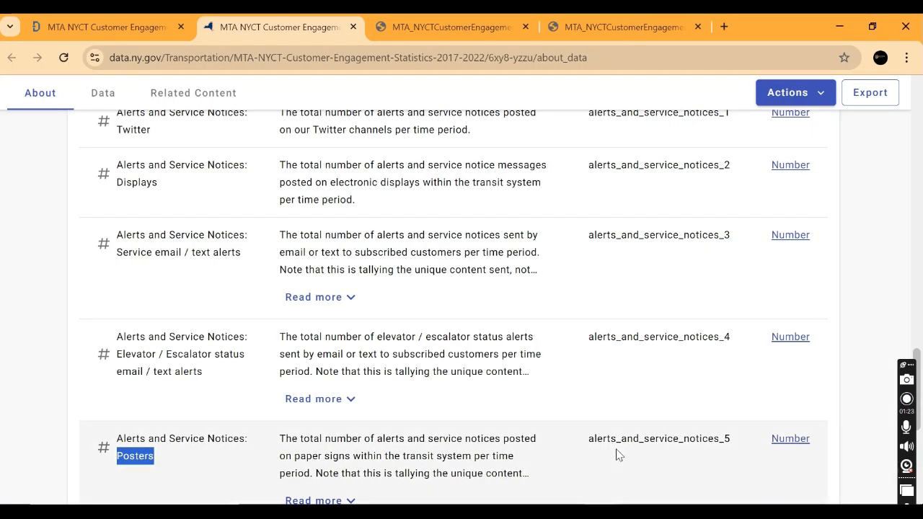
{"action": "scroll", "coordinate": [234, 259], "scroll_direction": "up", "scroll_amount": 2}
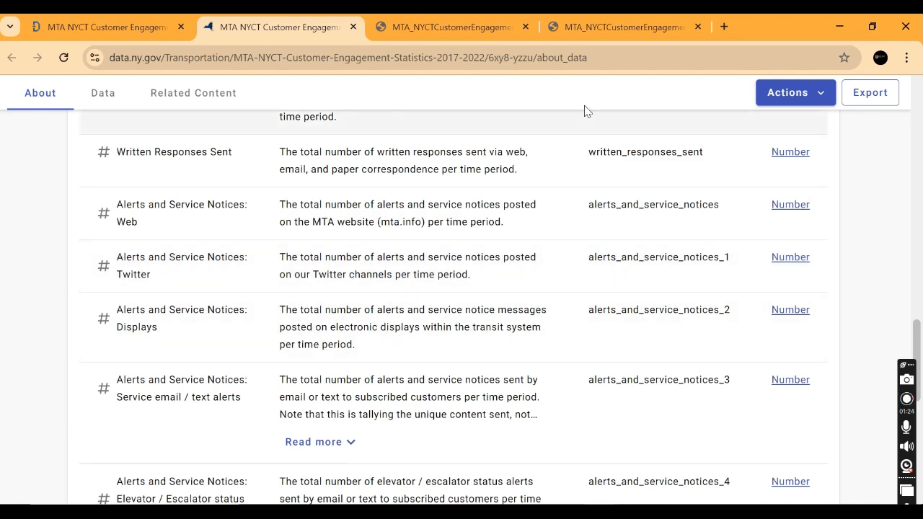
{"action": "left_click", "coordinate": [839, 26]}
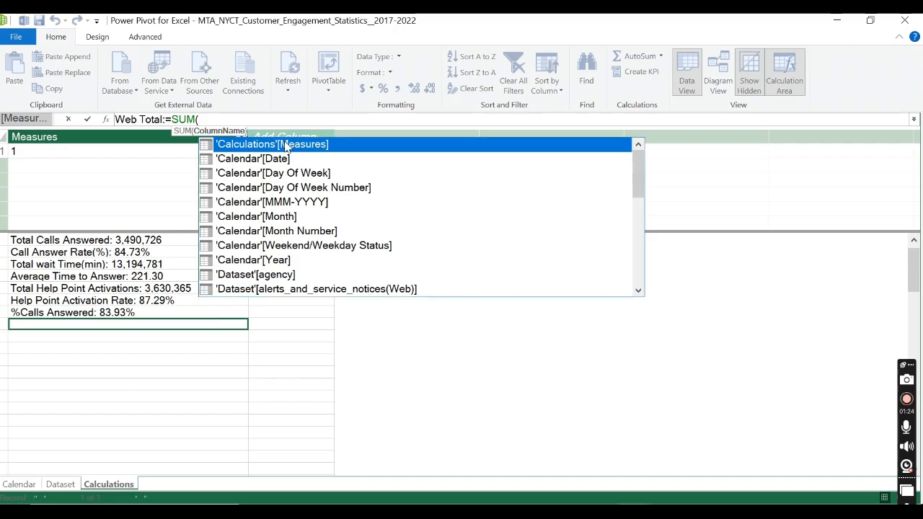
Step: Complete the Web Total measure as the SUM of 'Dataset'[alerts_and_service_notices(Web)] and commit it
{"action": "left_click", "coordinate": [237, 116]}
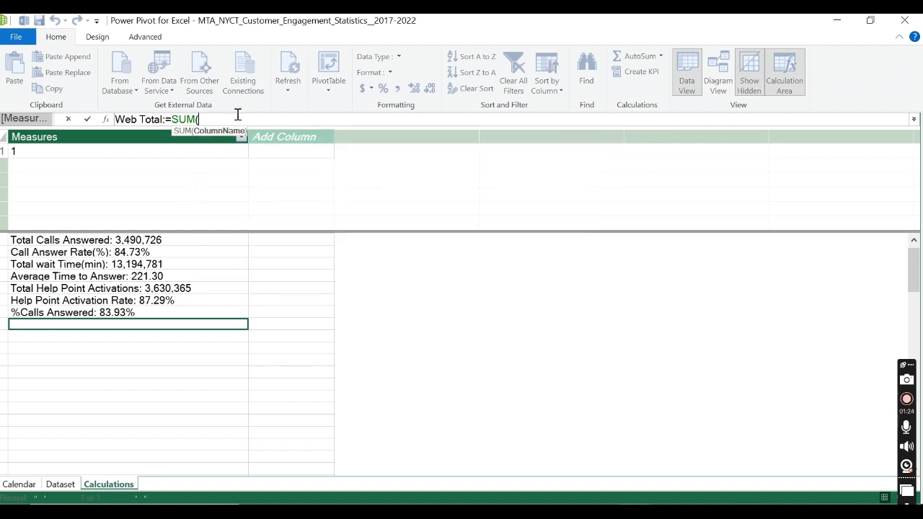
{"action": "type", "text": "alrt"}
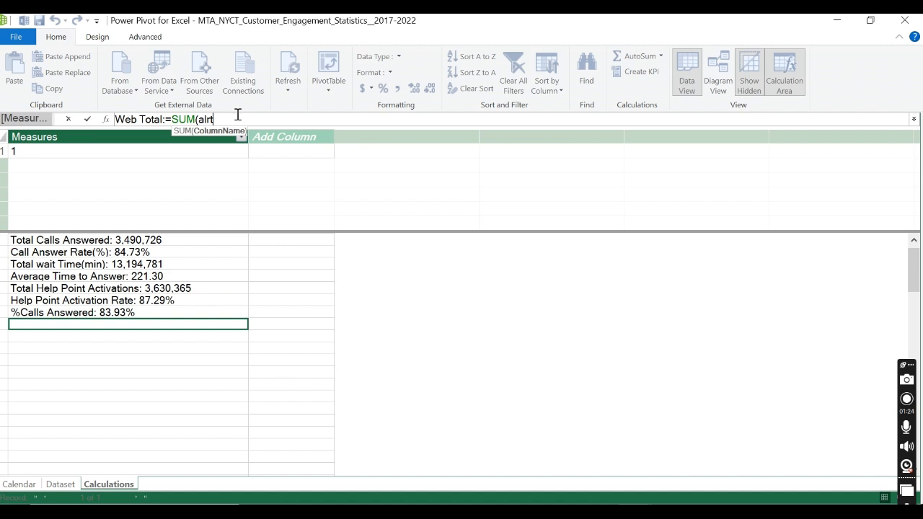
{"action": "key", "text": "BackSpace"}
{"action": "key", "text": "BackSpace"}
{"action": "type", "text": "er"}
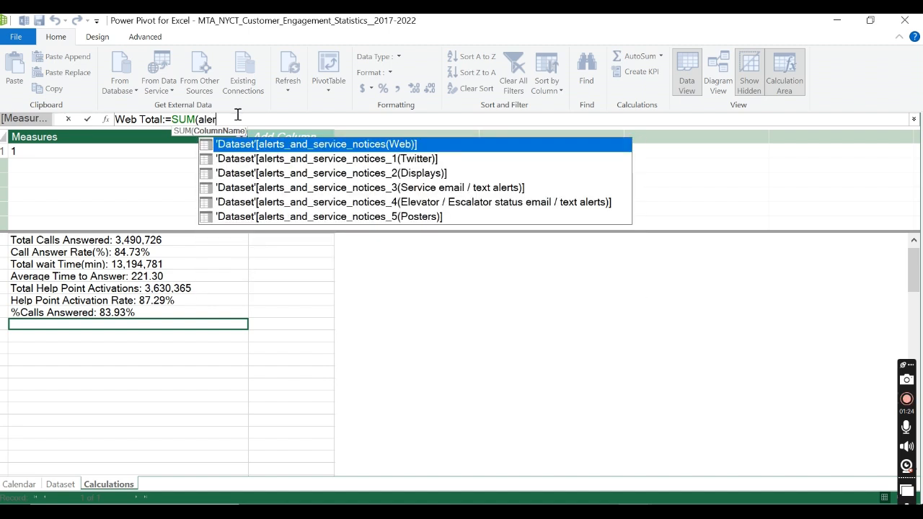
{"action": "double_click", "coordinate": [390, 144]}
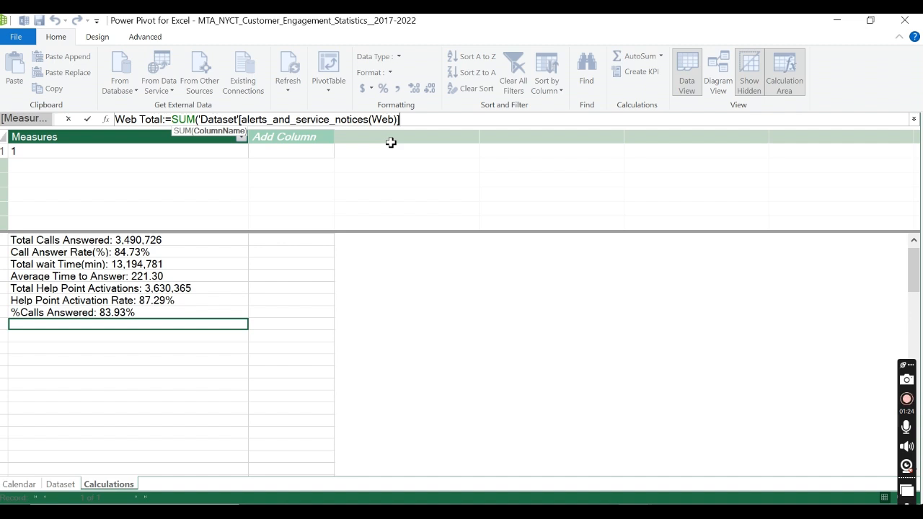
{"action": "type", "text": ")"}
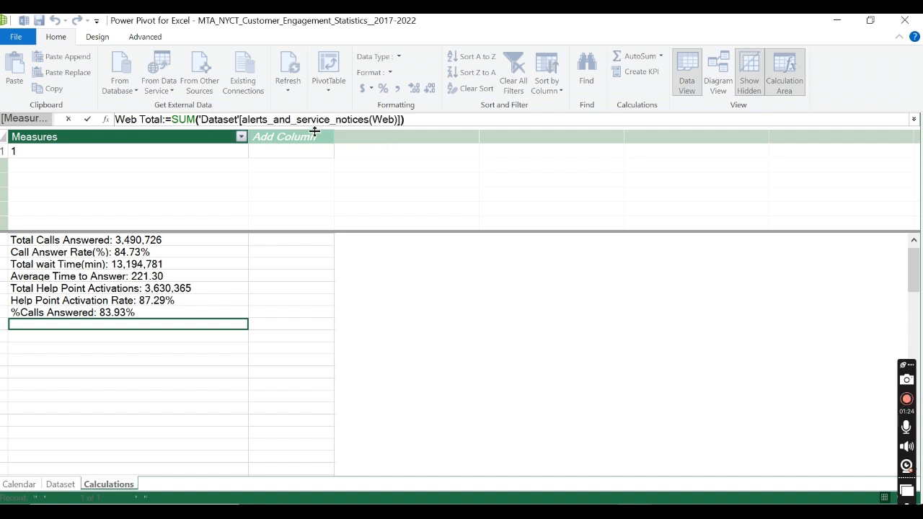
{"action": "left_click", "coordinate": [87, 120]}
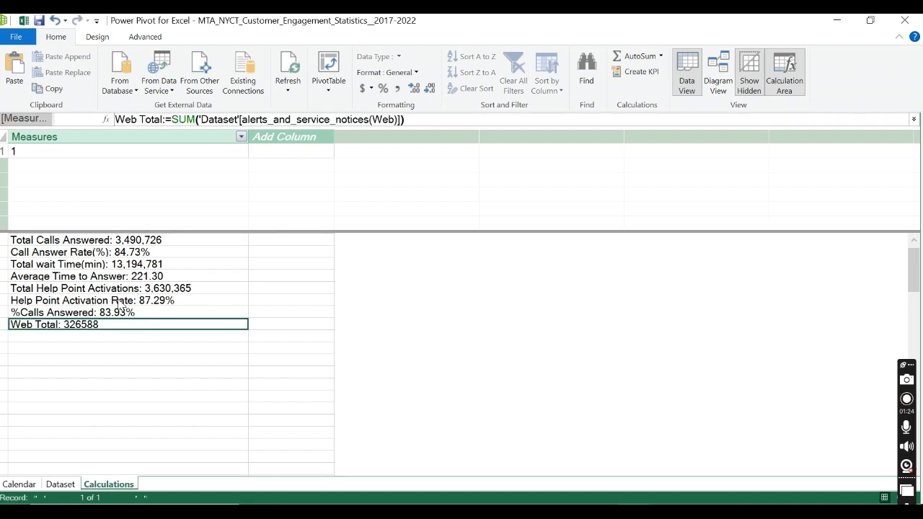
Step: Add a Twitter Total measure below Web Total that sums 'Dataset'[alerts_and_service_notices_1(Twitter)]
{"action": "left_click", "coordinate": [71, 338]}
{"action": "left_click", "coordinate": [85, 328]}
{"action": "left_click", "coordinate": [86, 339]}
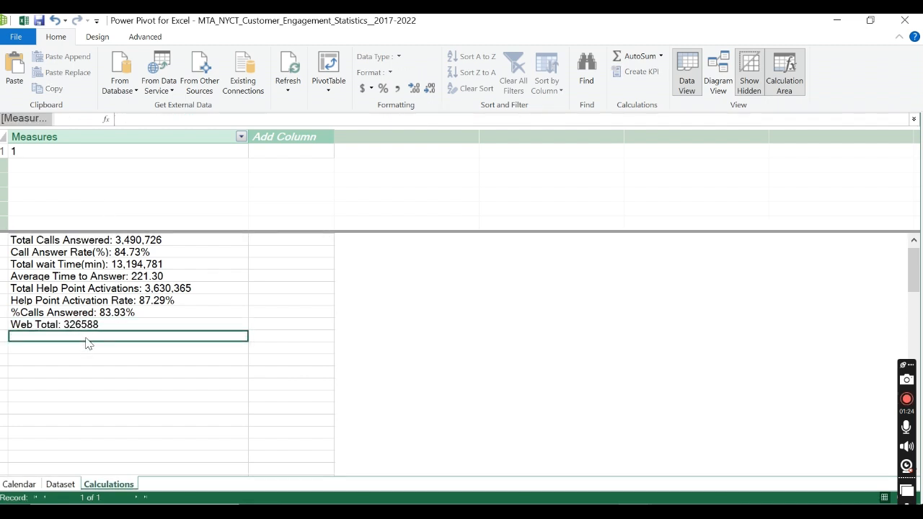
{"action": "type", "text": "Twitter"}
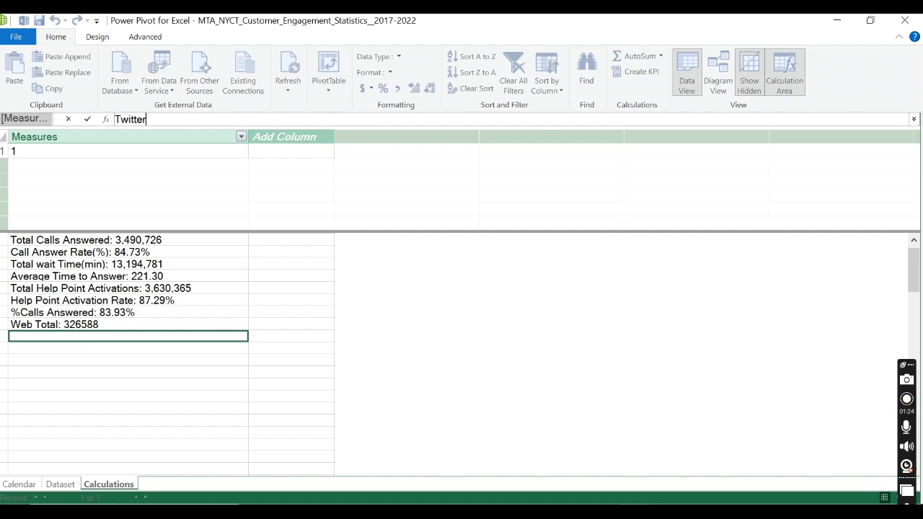
{"action": "type", "text": " Total:=SUM("}
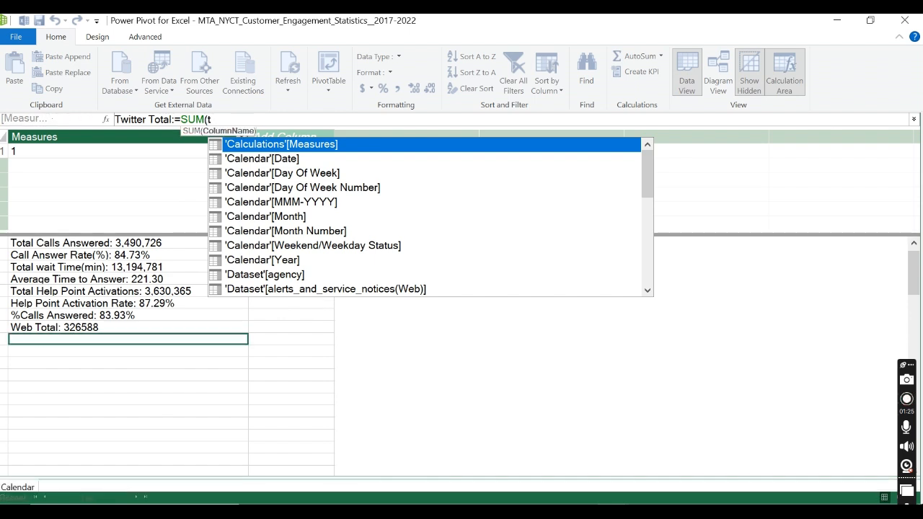
{"action": "type", "text": "twitt"}
{"action": "key", "text": "Tab"}
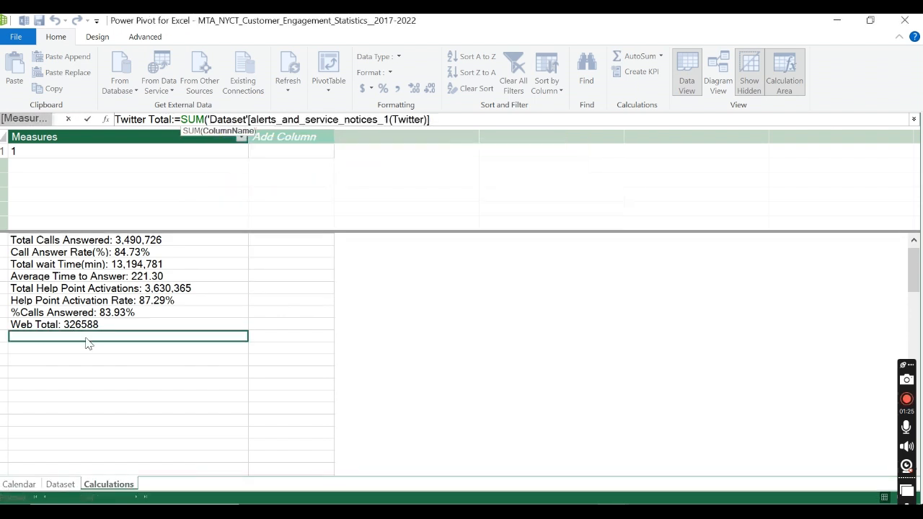
{"action": "type", "text": ")"}
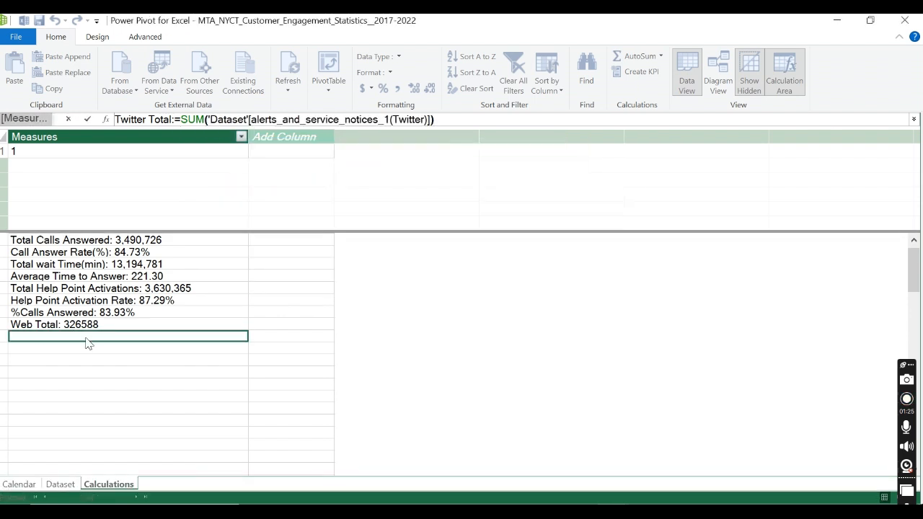
{"action": "left_click", "coordinate": [87, 119]}
Step: Switch to Chrome to check the Alerts and Service Notices: Displays column name on data.ny.gov, and return to Power Pivot
{"action": "key", "text": "alt+Tab"}
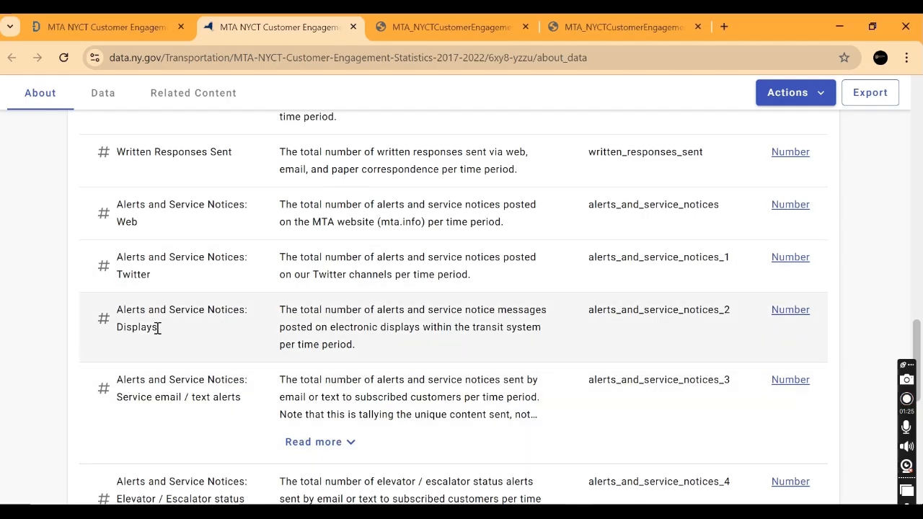
{"action": "left_click_drag", "start_coordinate": [157, 326], "coordinate": [113, 315]}
{"action": "key", "text": "alt+Tab"}
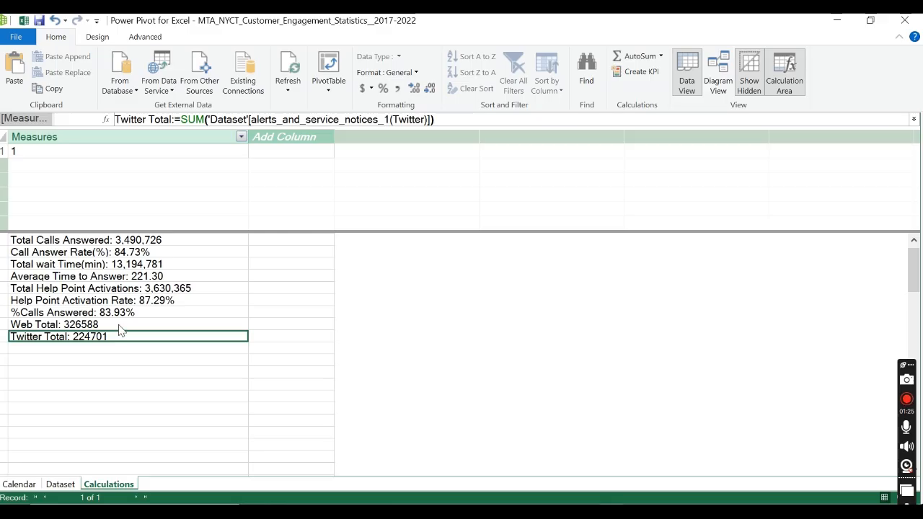
Step: Add a Displays total measure below Twitter Total that sums 'Dataset'[alerts_and_service_notices_2(Displays)]
{"action": "left_click", "coordinate": [110, 349]}
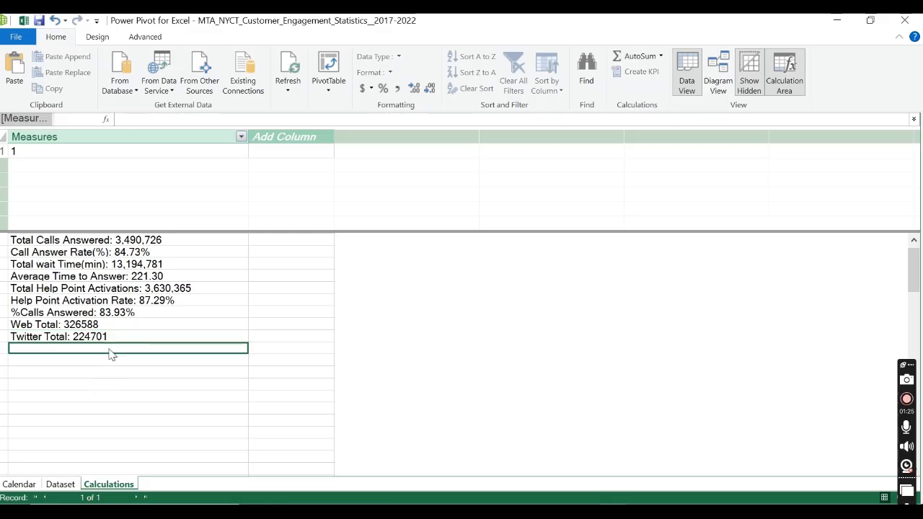
{"action": "type", "text": "Dis"}
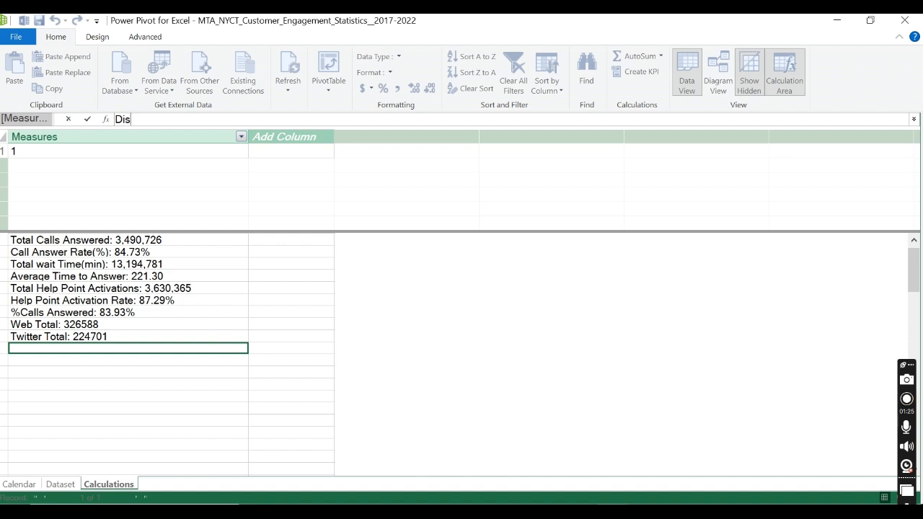
{"action": "type", "text": "plays total:="}
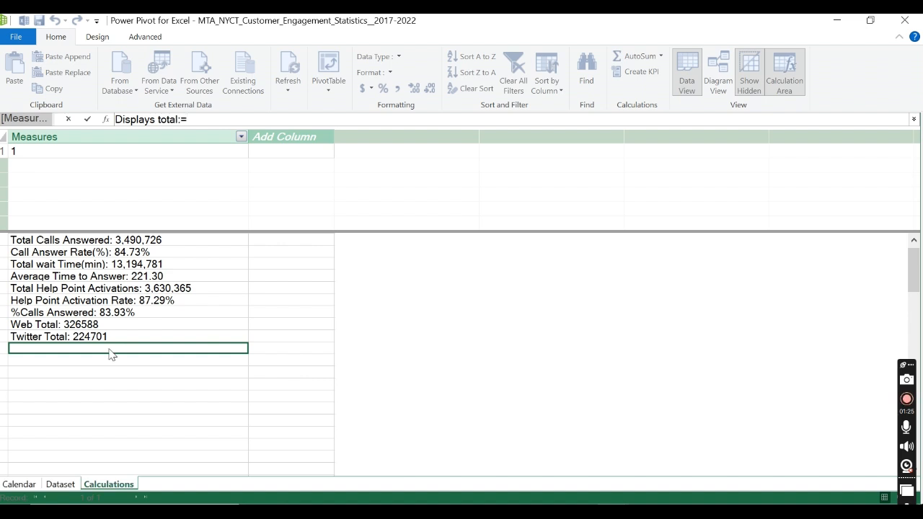
{"action": "type", "text": " SUM("}
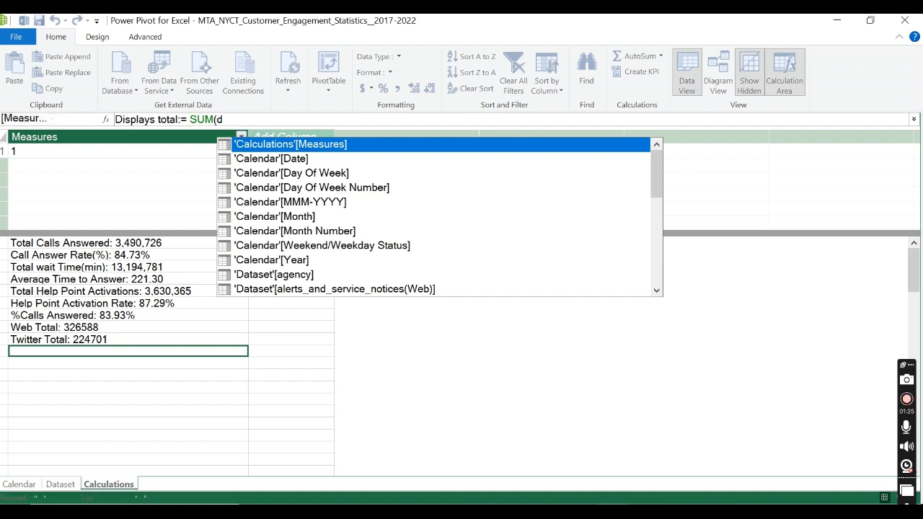
{"action": "type", "text": "displ"}
{"action": "key", "text": "Tab"}
{"action": "type", "text": ")"}
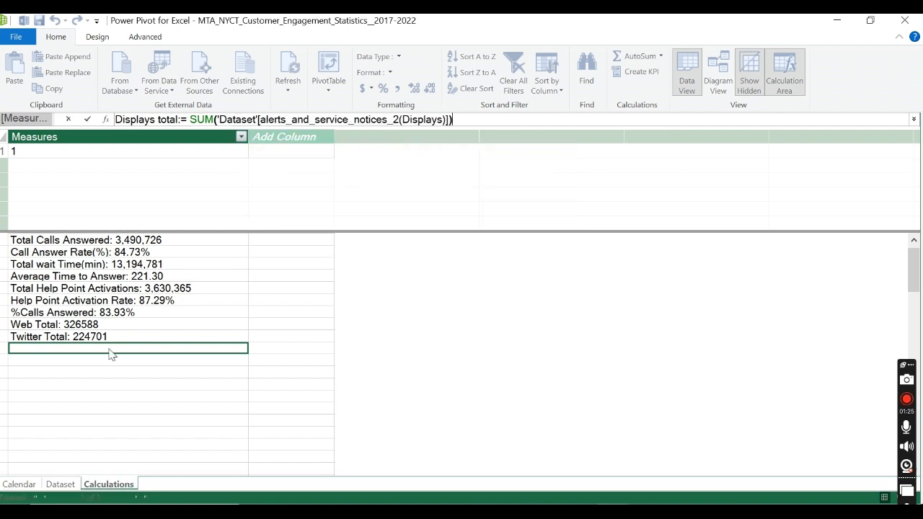
{"action": "left_click", "coordinate": [85, 121]}
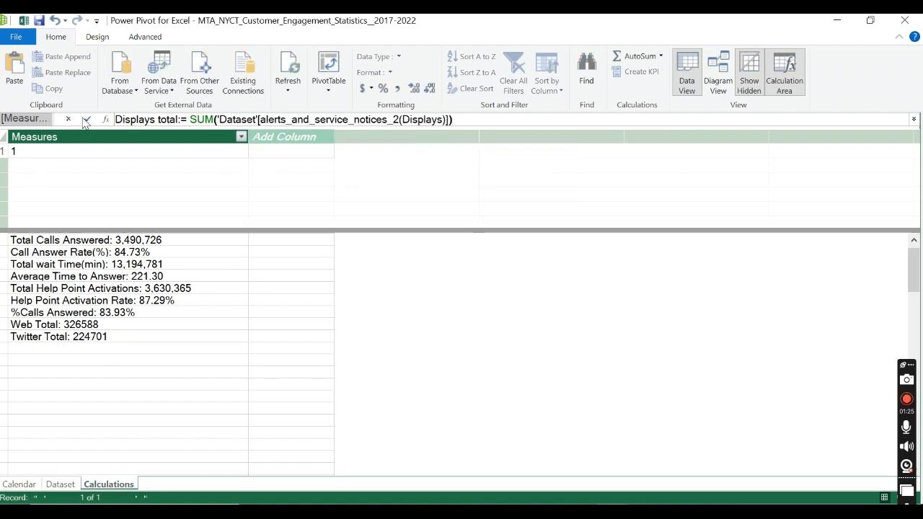
Step: Start a new measure named Emails in the empty cell below Displays total
{"action": "left_click", "coordinate": [110, 369]}
{"action": "type", "text": "Ser"}
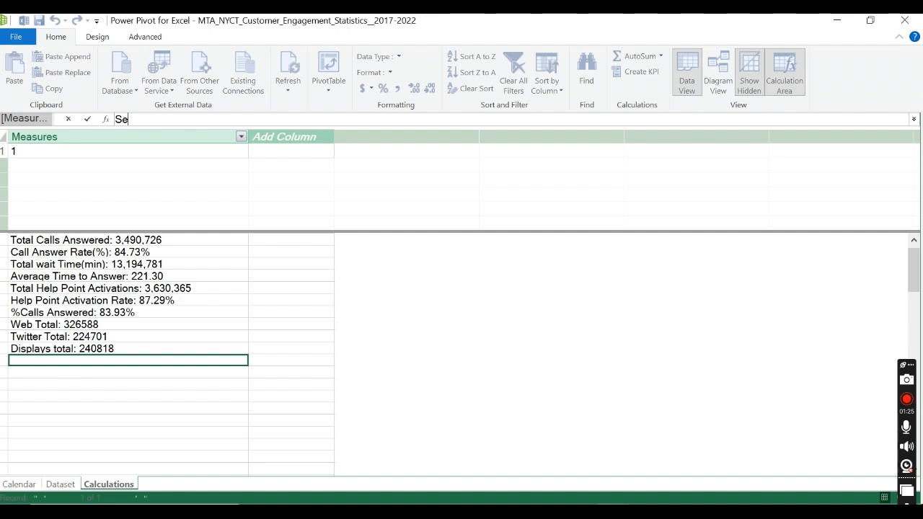
{"action": "key", "text": "BackSpace"}
{"action": "key", "text": "BackSpace"}
{"action": "key", "text": "BackSpace"}
{"action": "type", "text": "Emails"}
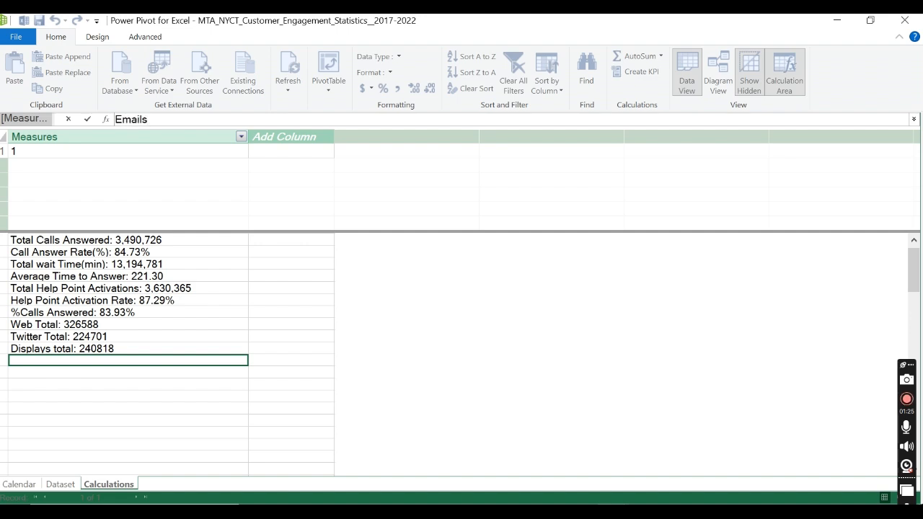
Step: Switch to Chrome to check the email alert column names on data.ny.gov, and return to Power Pivot
{"action": "key", "text": "alt+Tab"}
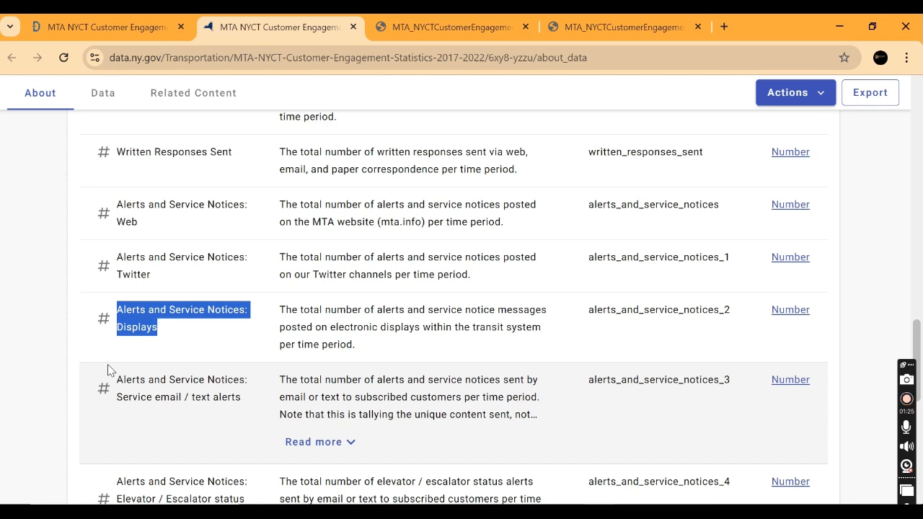
{"action": "scroll", "coordinate": [108, 364], "scroll_direction": "down", "scroll_amount": 1}
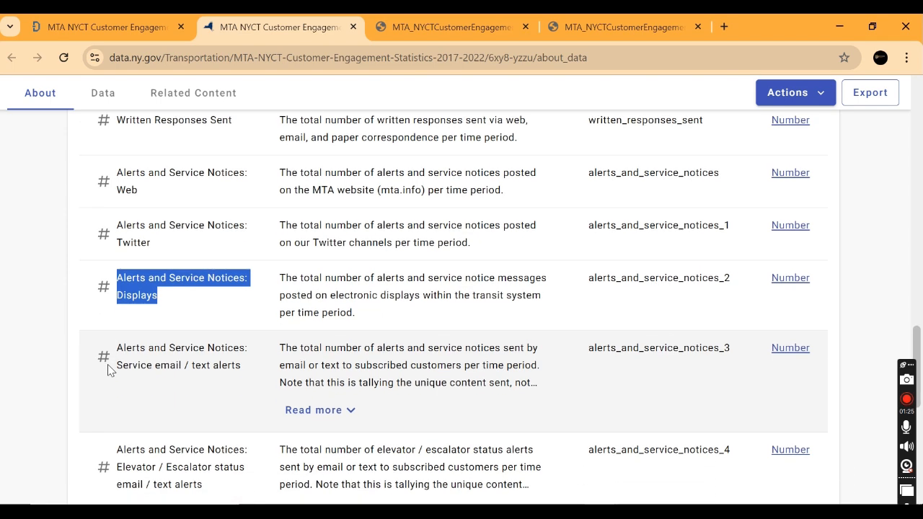
{"action": "key", "text": "alt+Tab"}
Step: Replace the measure name being entered with Service Emails
{"action": "key", "text": "BackSpace"}
{"action": "key", "text": "BackSpace"}
{"action": "key", "text": "BackSpace"}
{"action": "key", "text": "BackSpace"}
{"action": "key", "text": "BackSpace"}
{"action": "key", "text": "BackSpace"}
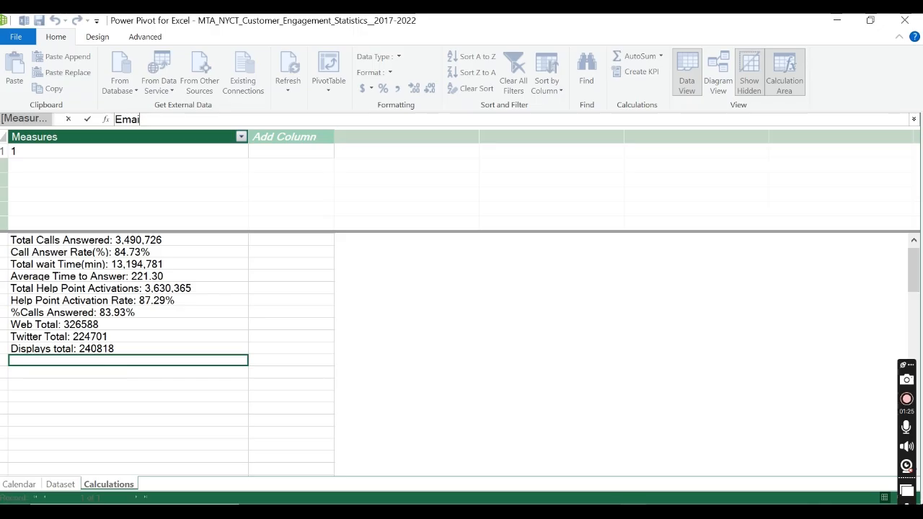
{"action": "type", "text": "Ser"}
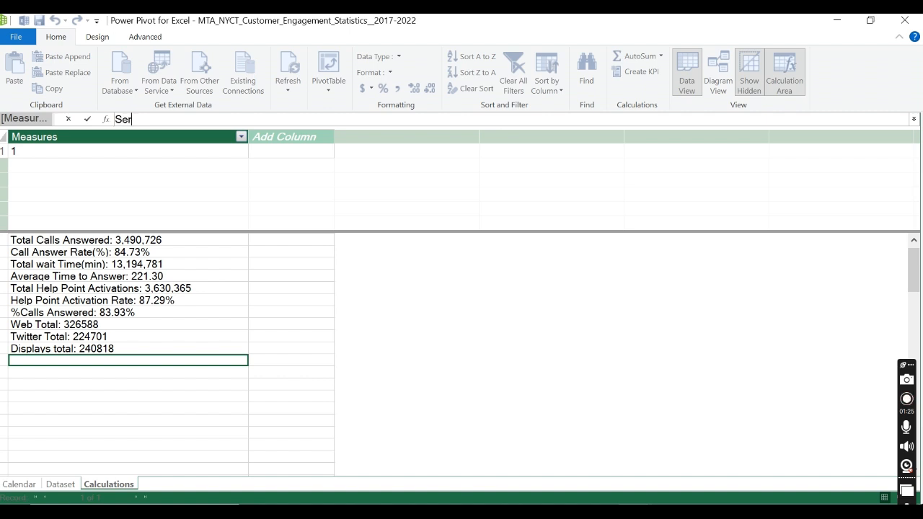
{"action": "type", "text": "vice Emails"}
{"action": "key", "text": "BackSpace"}
{"action": "key", "text": "BackSpace"}
{"action": "type", "text": "ls"}
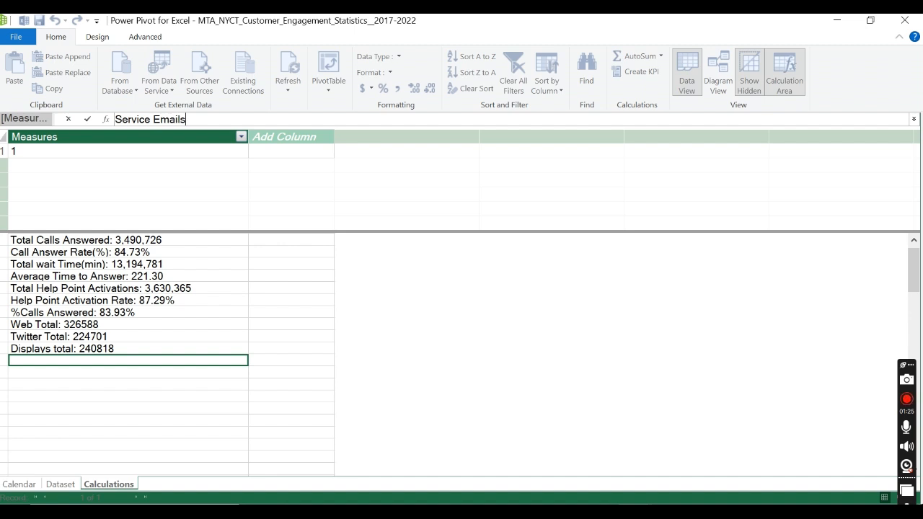
{"action": "type", "text": ":=S"}
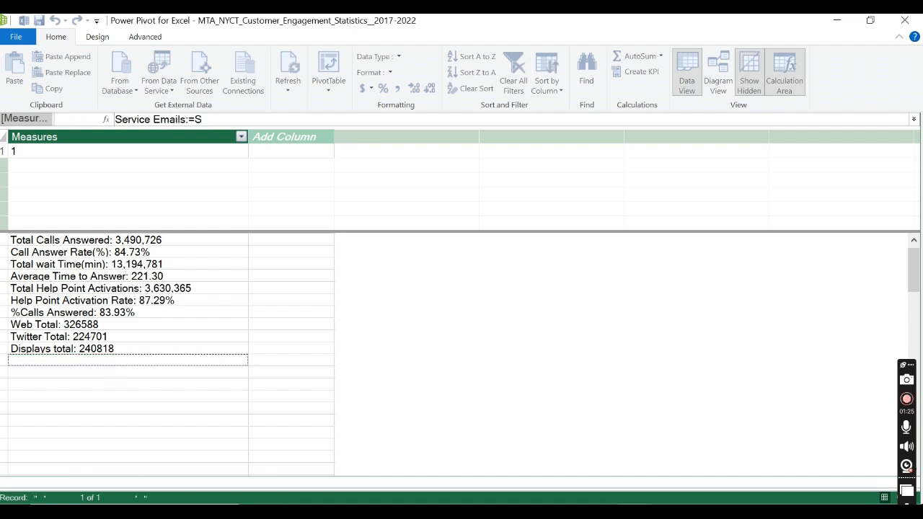
{"action": "type", "text": "UM("}
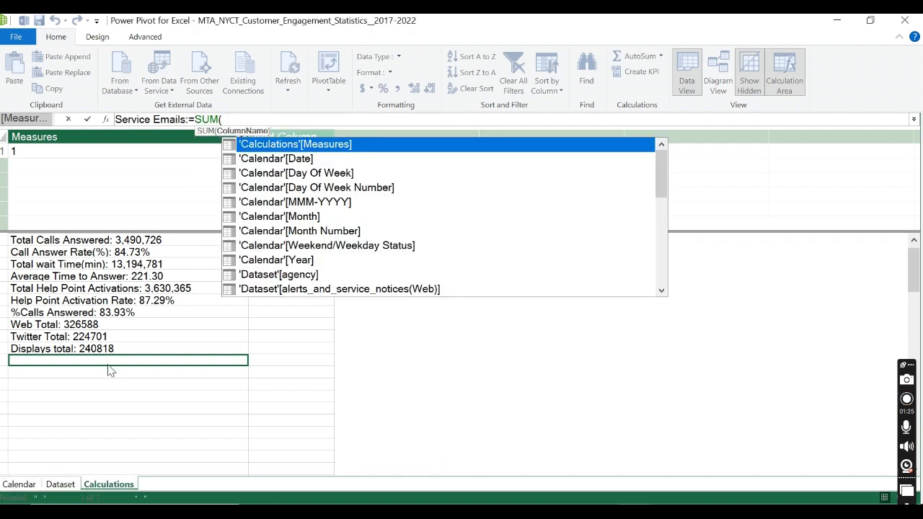
{"action": "type", "text": "servi"}
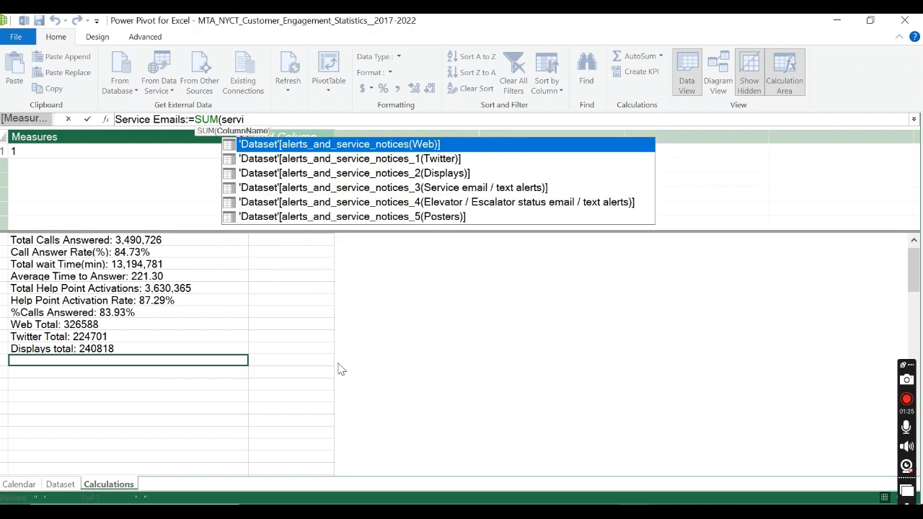
Step: Define Service Emails as the SUM of 'Dataset'[alerts_and_service_notices_3(Service email / text alerts)] and commit the measure
{"action": "double_click", "coordinate": [526, 188]}
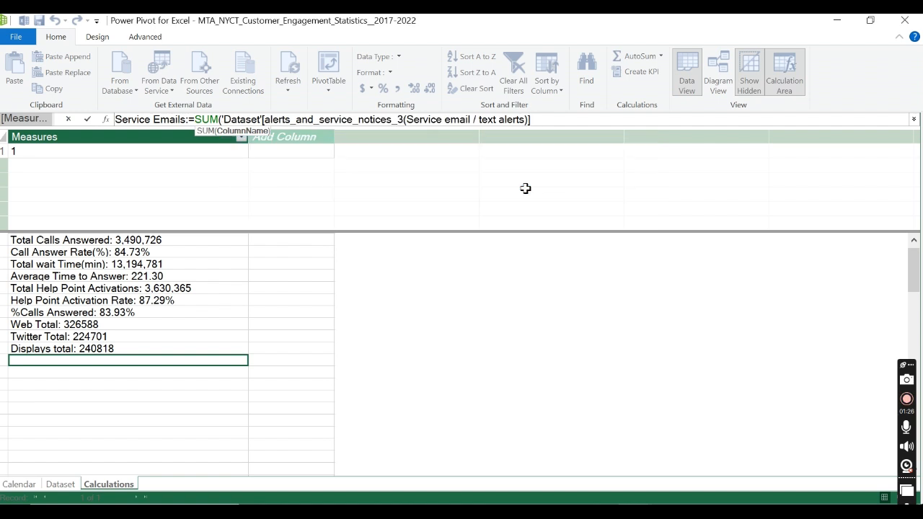
{"action": "type", "text": ")"}
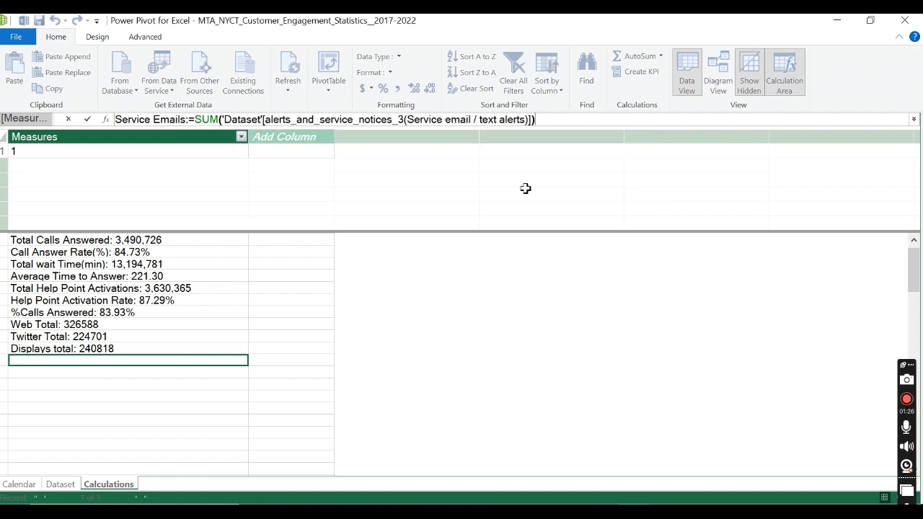
{"action": "left_click", "coordinate": [87, 120]}
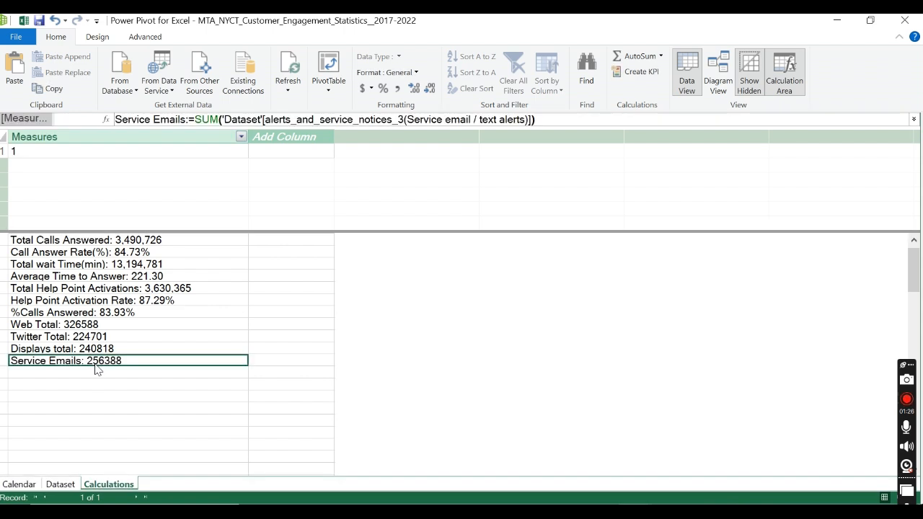
Step: Start a new measure named Escalator Emails in the empty cell below Service Emails
{"action": "left_click", "coordinate": [95, 375]}
{"action": "type", "text": "S"}
{"action": "key", "text": "BackSpace"}
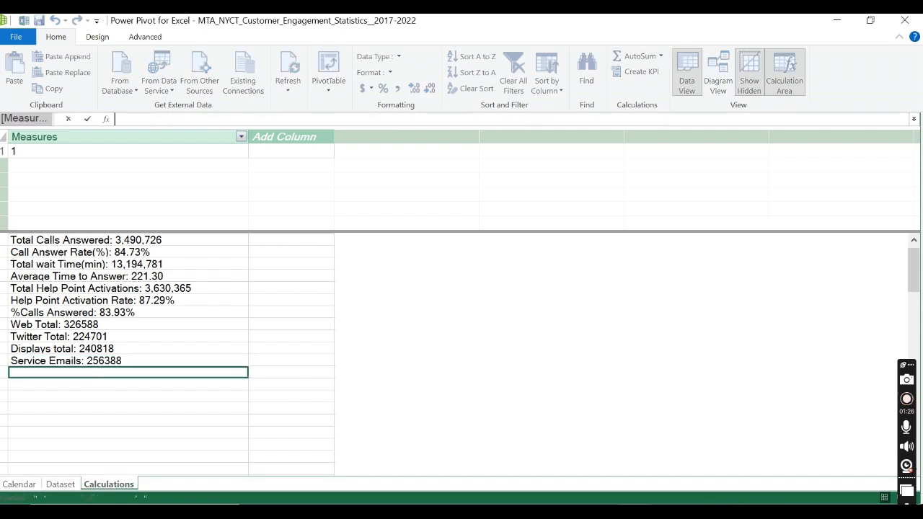
{"action": "type", "text": "Escalator Emails"}
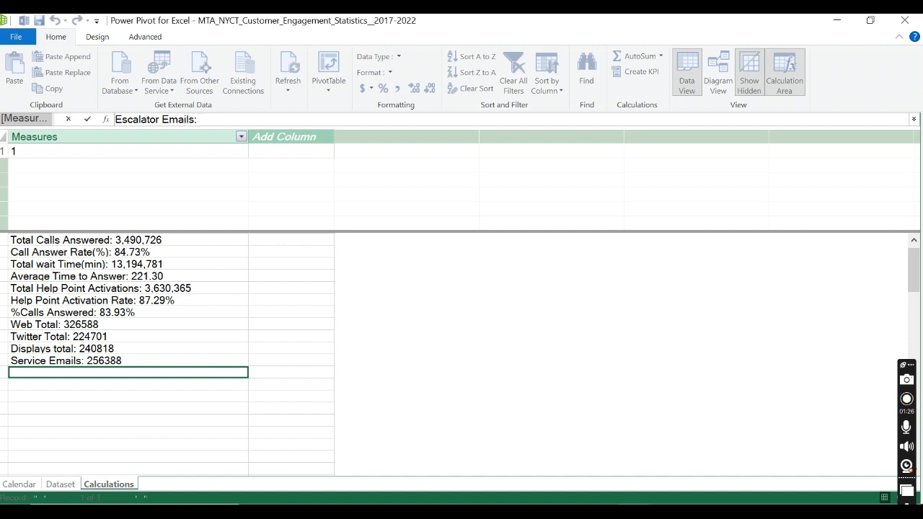
{"action": "type", "text": ":S"}
Step: Define Escalator Emails as the SUM of 'Dataset'[alerts_and_service_notices_4(Elevator / Escalator status email / text alerts)] and commit the measure
{"action": "key", "text": "BackSpace"}
{"action": "type", "text": "=SUM("}
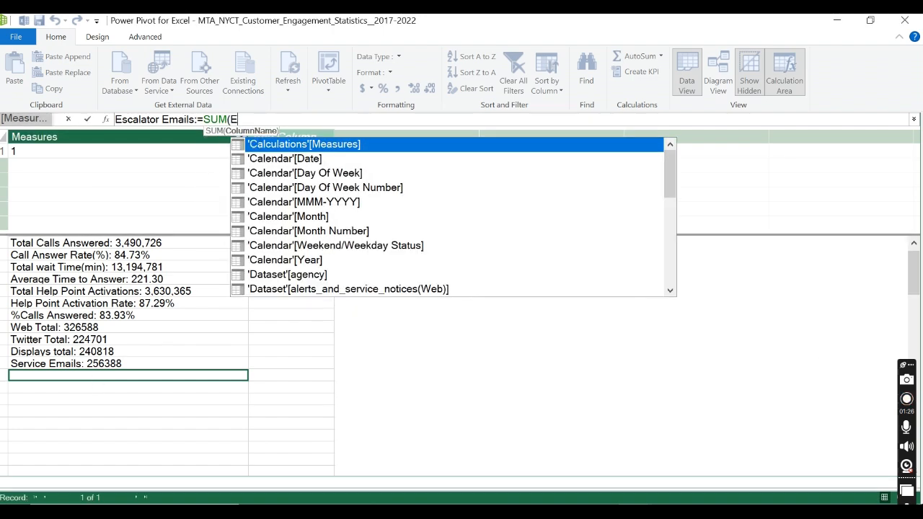
{"action": "type", "text": "Esc"}
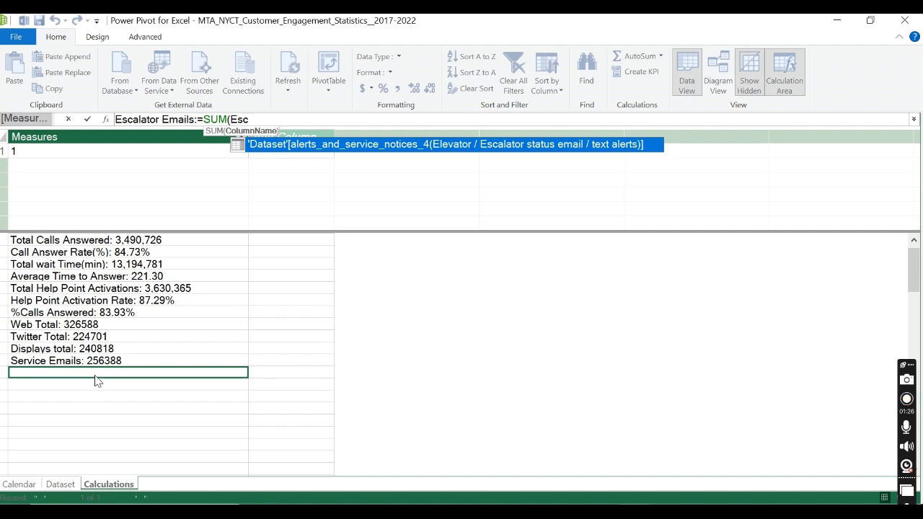
{"action": "key", "text": "Tab"}
{"action": "type", "text": ")"}
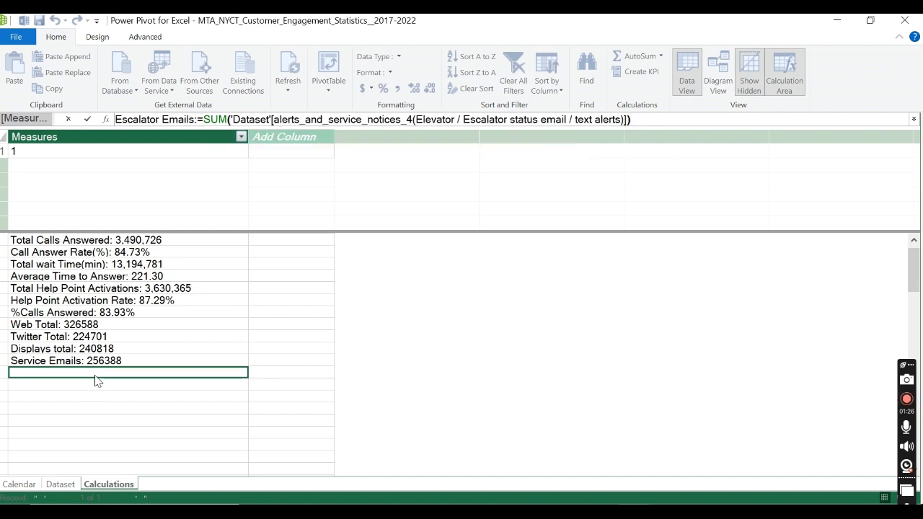
{"action": "left_click", "coordinate": [90, 119]}
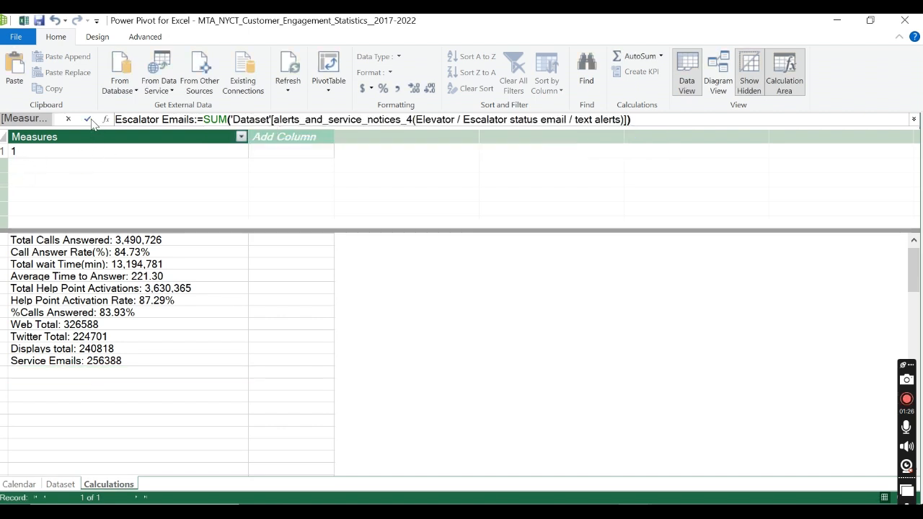
Step: Switch to Chrome to check the remaining alerts and service notices column for posters on data.ny.gov, and return to Power Pivot
{"action": "key", "text": "alt+Tab"}
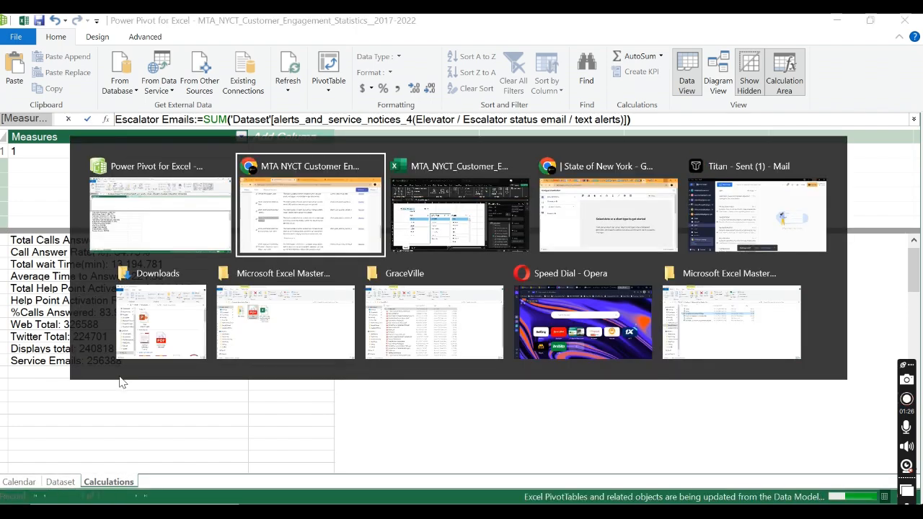
{"action": "scroll", "coordinate": [187, 359], "scroll_direction": "down", "scroll_amount": 3}
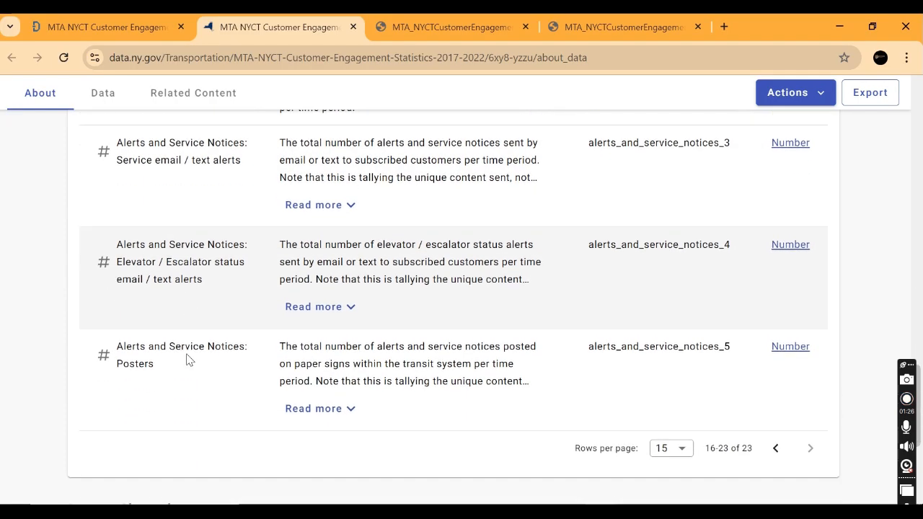
{"action": "scroll", "coordinate": [175, 247], "scroll_direction": "up", "scroll_amount": 1}
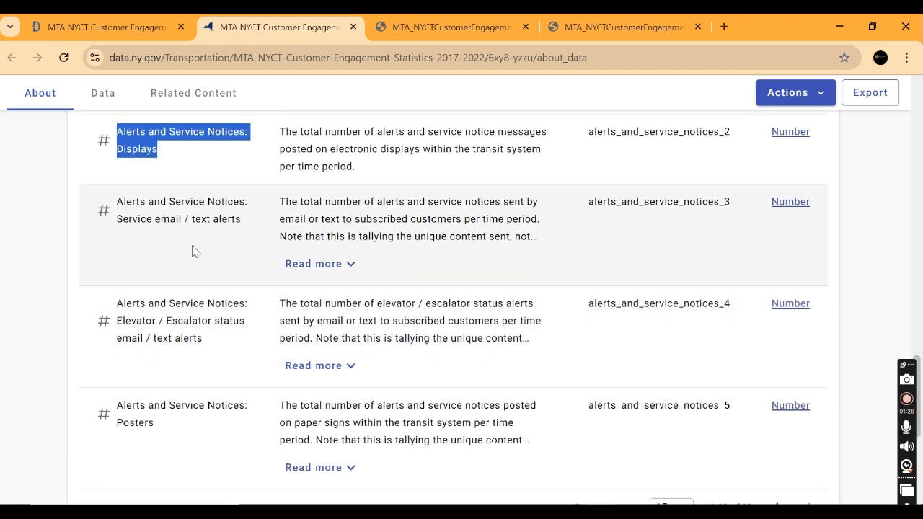
{"action": "triple_click", "coordinate": [130, 418]}
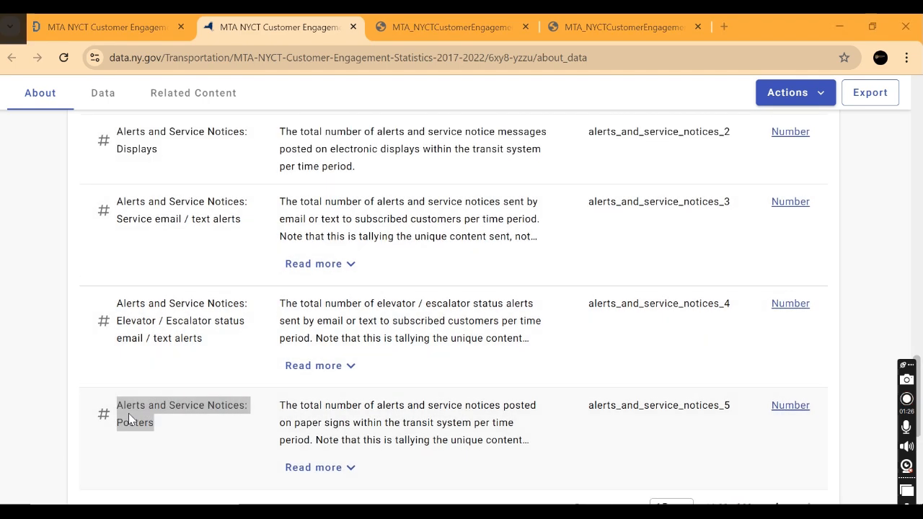
{"action": "key", "text": "alt+Tab"}
Step: Add a measure named Poster Total below Escalator Emails as the SUM of 'Dataset'[alerts_and_service_notices_5(Posters)]
{"action": "left_click", "coordinate": [152, 385]}
{"action": "type", "text": "P"}
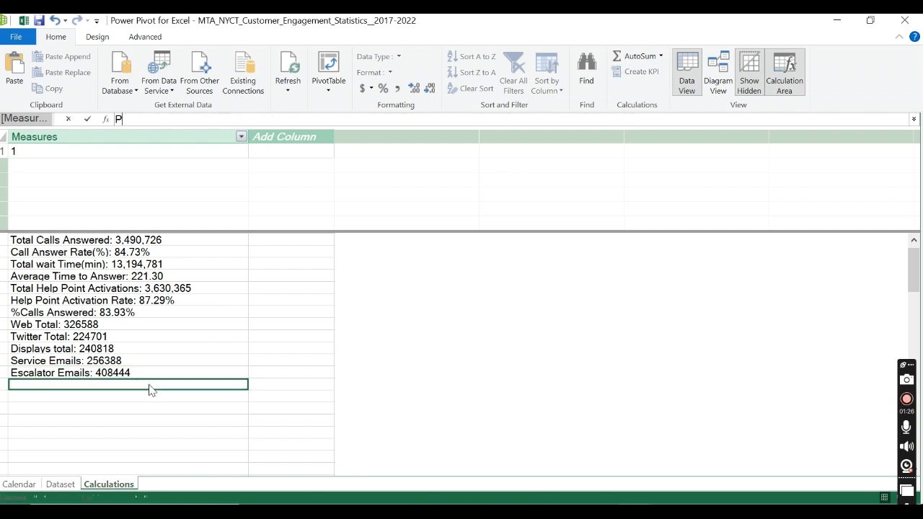
{"action": "type", "text": "ost"}
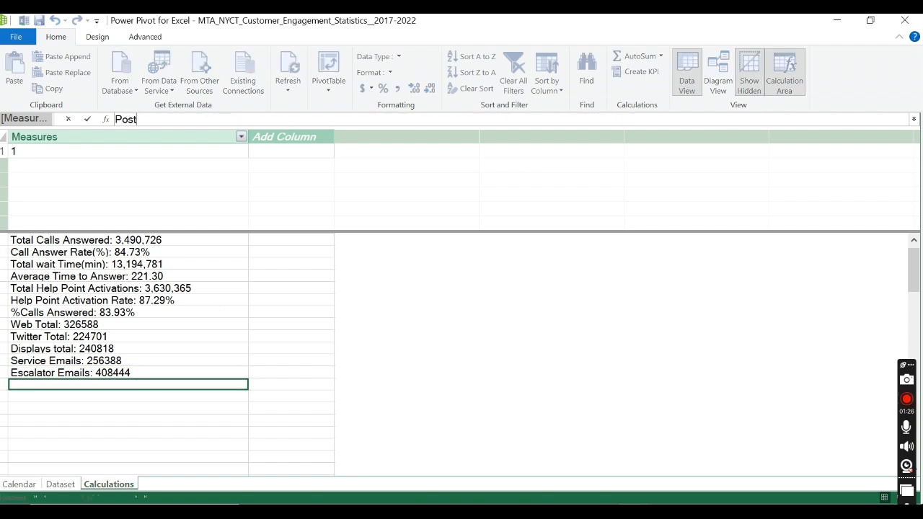
{"action": "type", "text": "er Total:=SUM("}
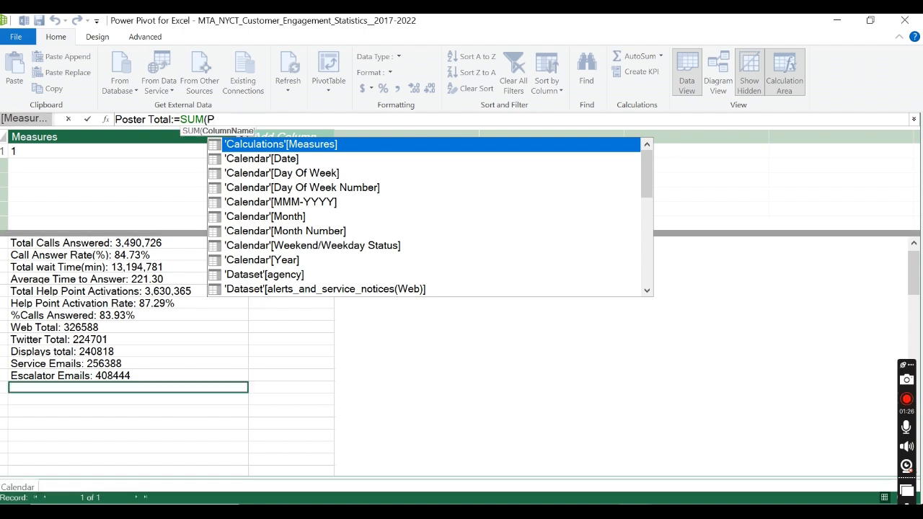
{"action": "type", "text": "Pos"}
{"action": "key", "text": "Tab"}
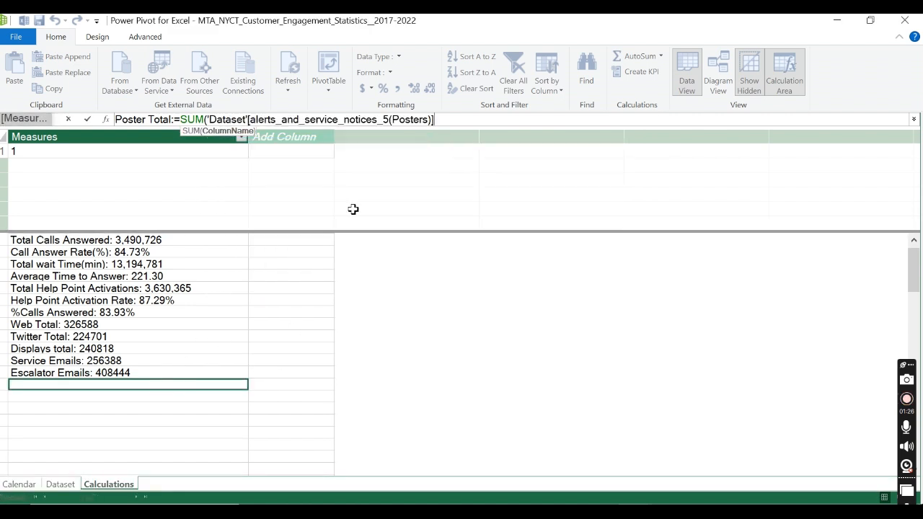
{"action": "type", "text": ")"}
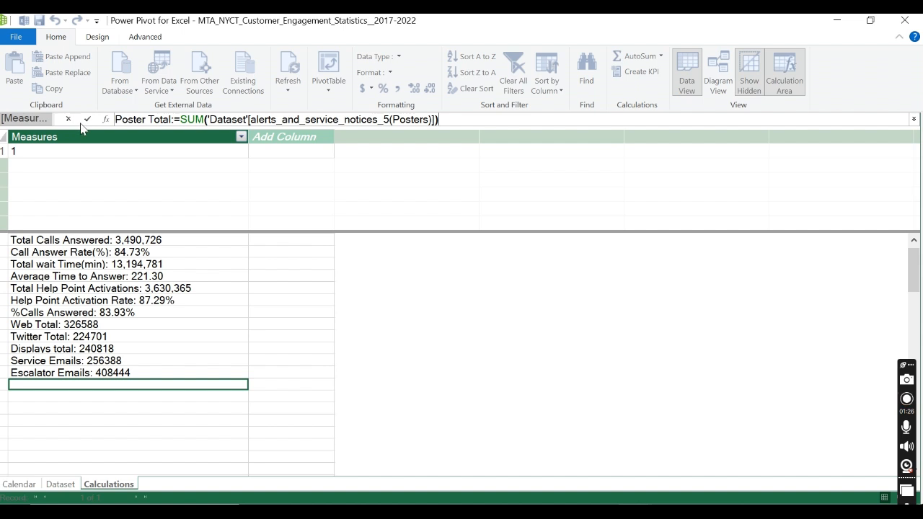
{"action": "left_click", "coordinate": [87, 121]}
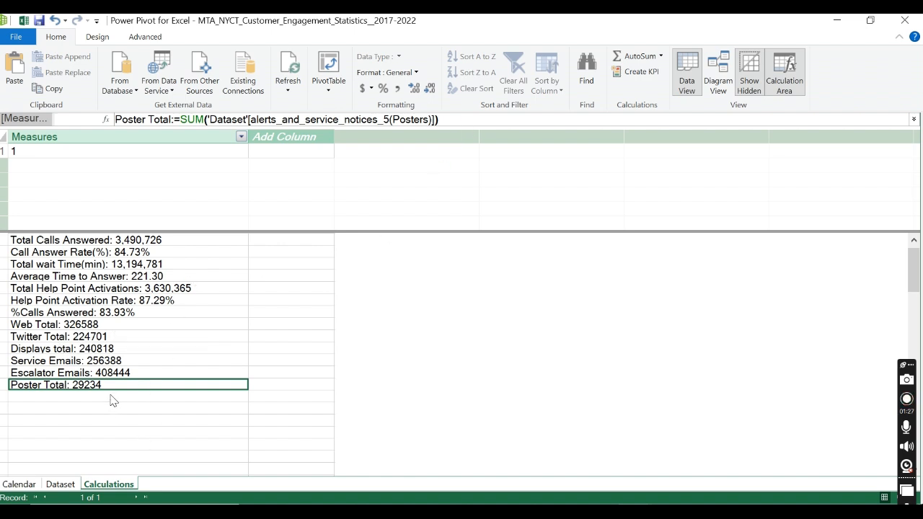
Step: Format the six measures from Web Total to Poster Total with a thousands separator and no decimal places
{"action": "left_click_drag", "start_coordinate": [113, 326], "coordinate": [120, 389]}
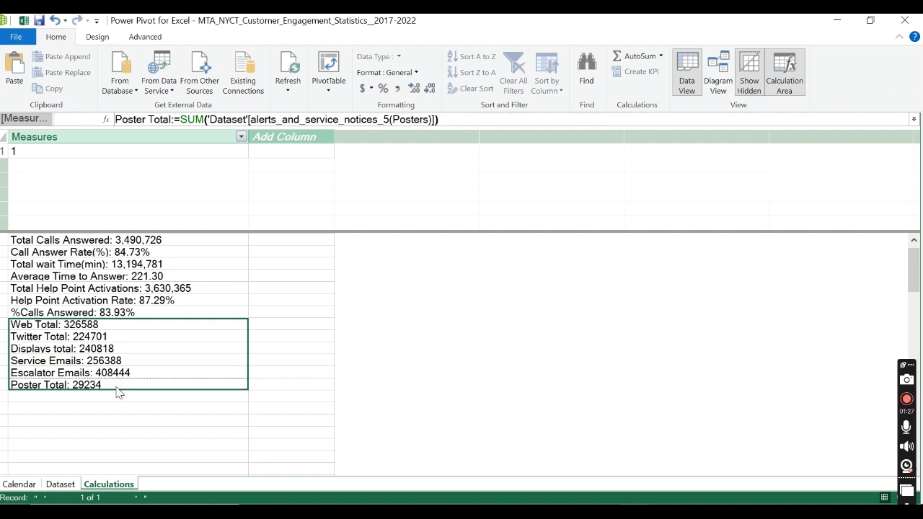
{"action": "left_click", "coordinate": [400, 90]}
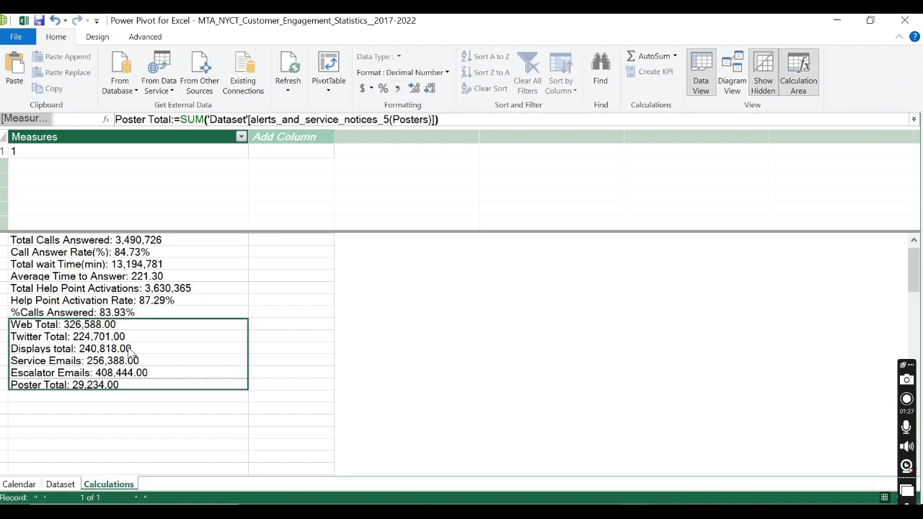
{"action": "left_click", "coordinate": [429, 89]}
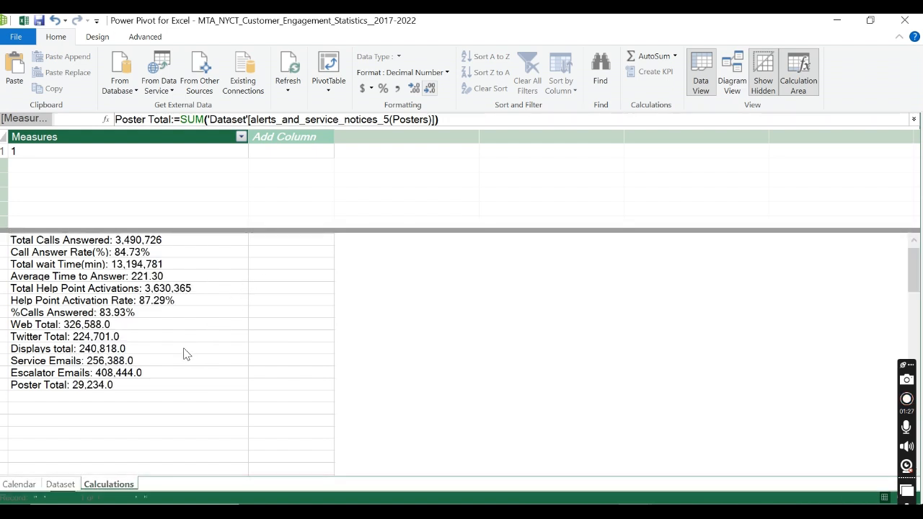
{"action": "left_click", "coordinate": [430, 89]}
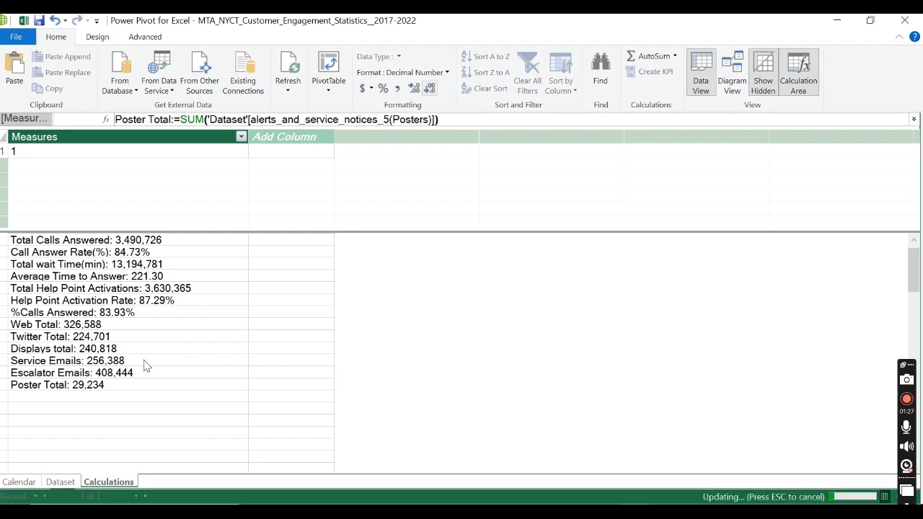
Step: Start a new measure named Total Alerts Posted in the empty cell below Poster Total
{"action": "left_click", "coordinate": [97, 399]}
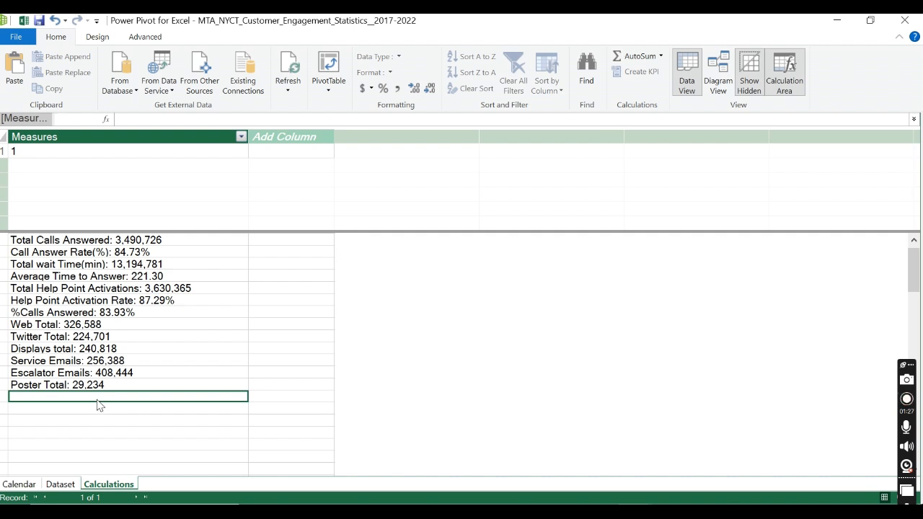
{"action": "type", "text": "Total Alerts Poste"}
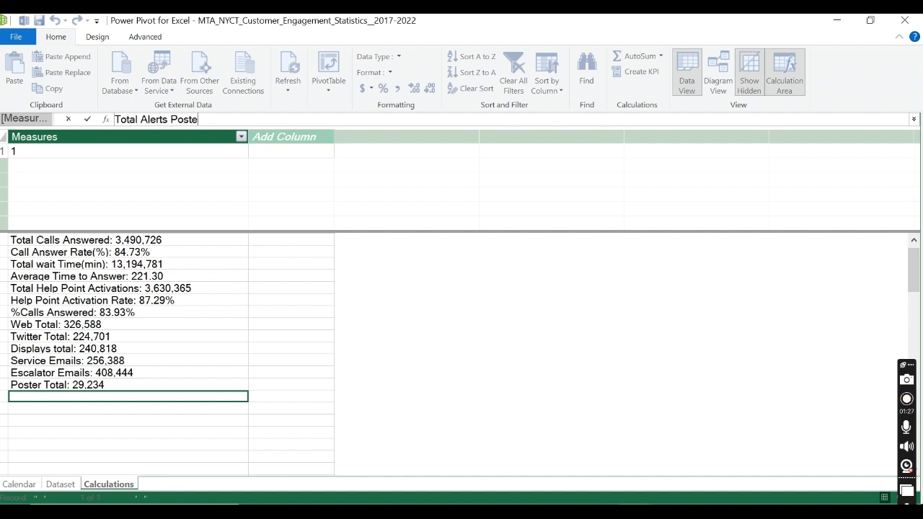
{"action": "type", "text": "d:="}
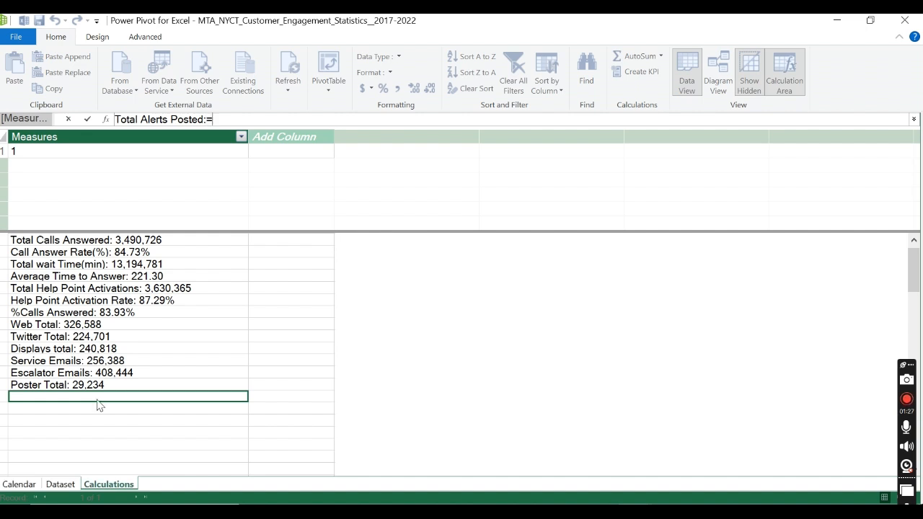
{"action": "type", "text": " SUM"}
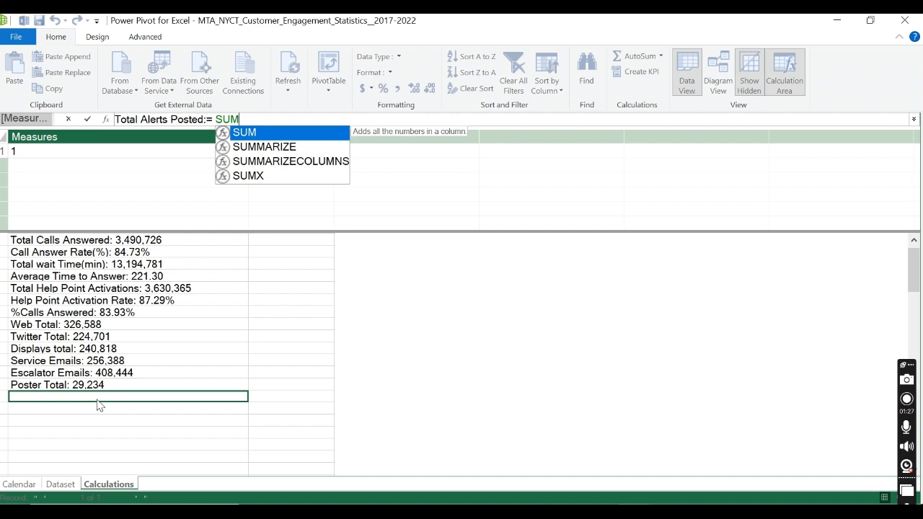
{"action": "type", "text": "X("}
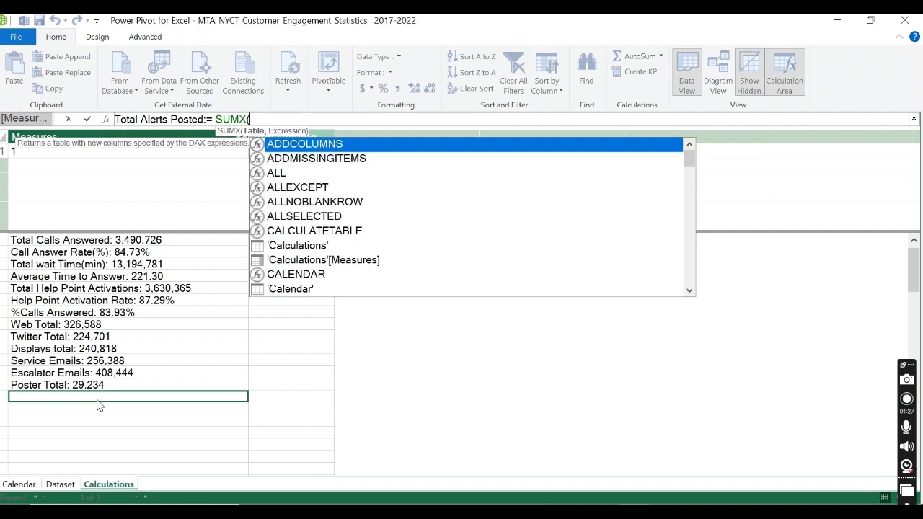
{"action": "key", "text": "BackSpace"}
{"action": "key", "text": "BackSpace"}
{"action": "key", "text": "BackSpace"}
{"action": "key", "text": "BackSpace"}
{"action": "key", "text": "BackSpace"}
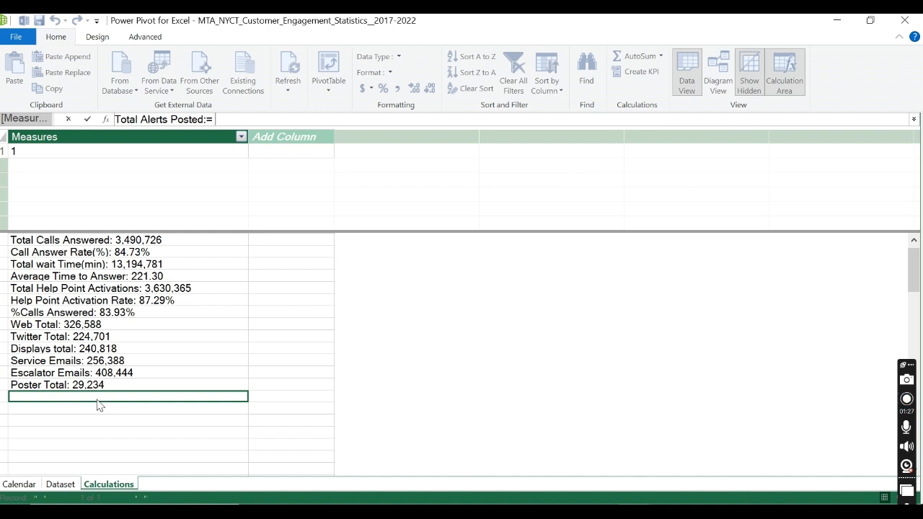
Step: Enter [Web Total]+[Twitter Total]+[Displays total] as the first terms of the Total Alerts Posted formula
{"action": "type", "text": "WE"}
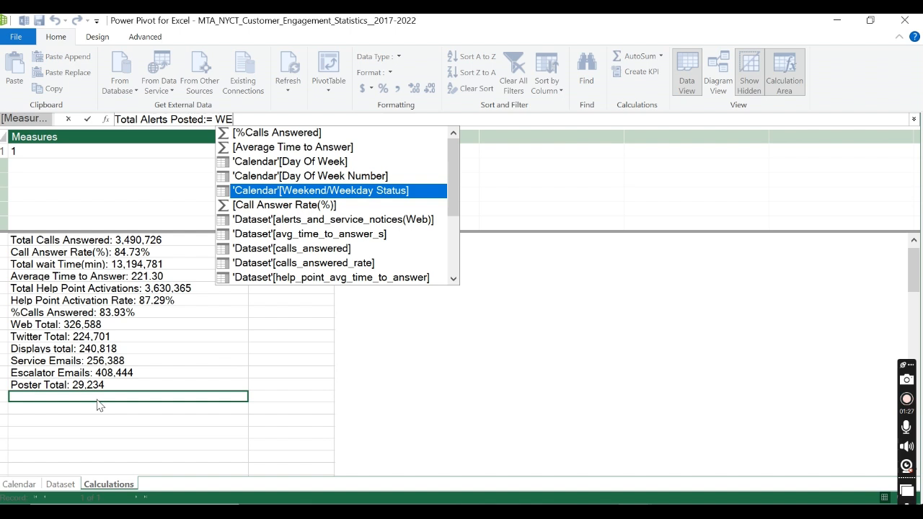
{"action": "type", "text": "B"}
{"action": "key", "text": "Tab"}
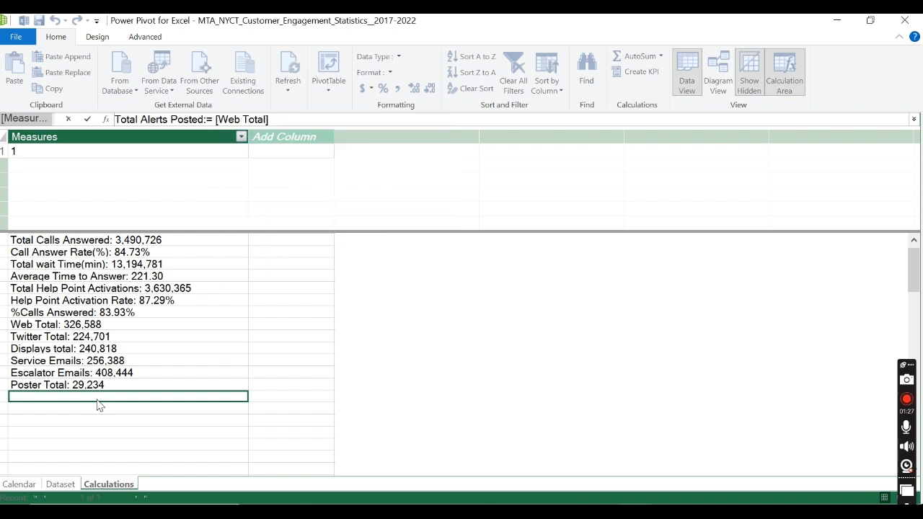
{"action": "type", "text": "+"}
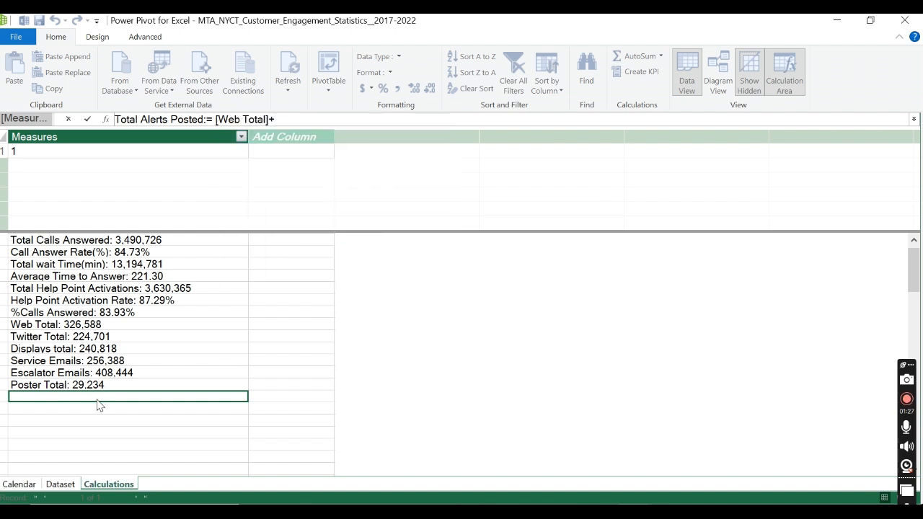
{"action": "type", "text": "TW"}
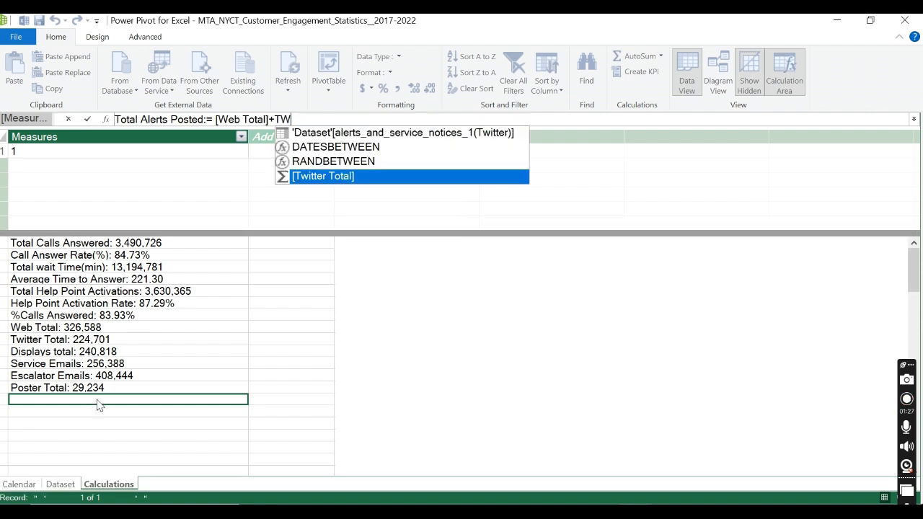
{"action": "key", "text": "Tab"}
{"action": "type", "text": "+"}
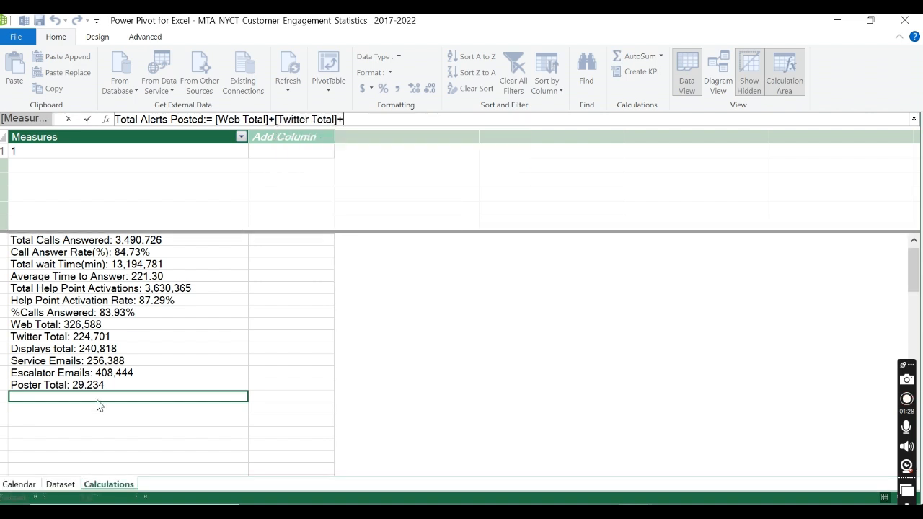
{"action": "type", "text": "DISP"}
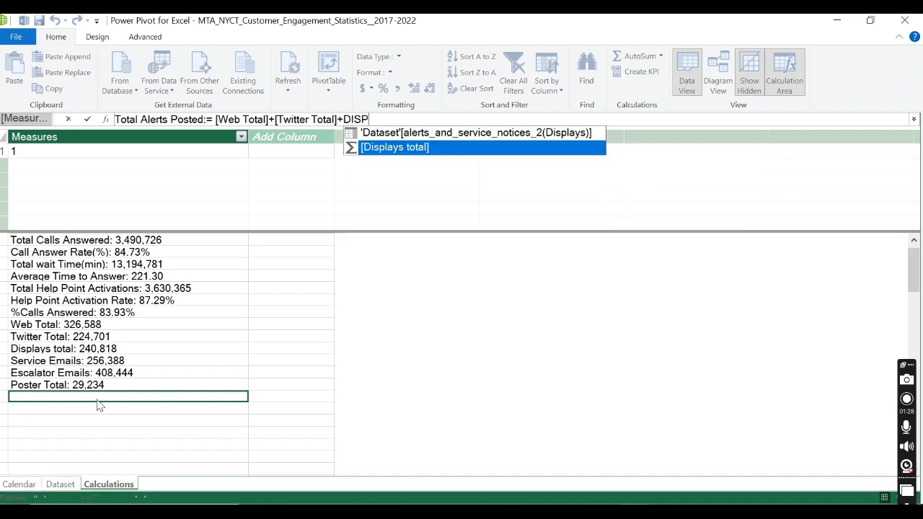
{"action": "key", "text": "Tab"}
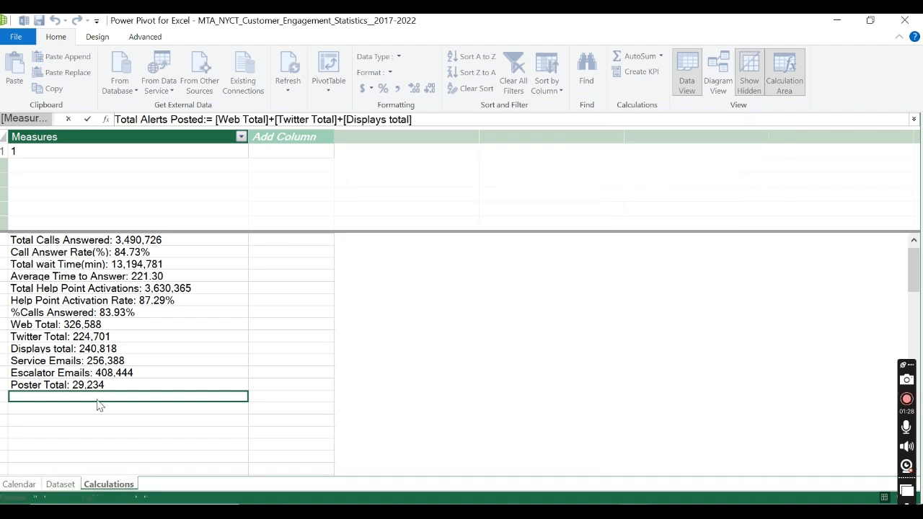
Step: Add [Service Emails], [Escalator Emails] and [Poster Total] to the Total Alerts Posted sum and commit the measure
{"action": "type", "text": "+"}
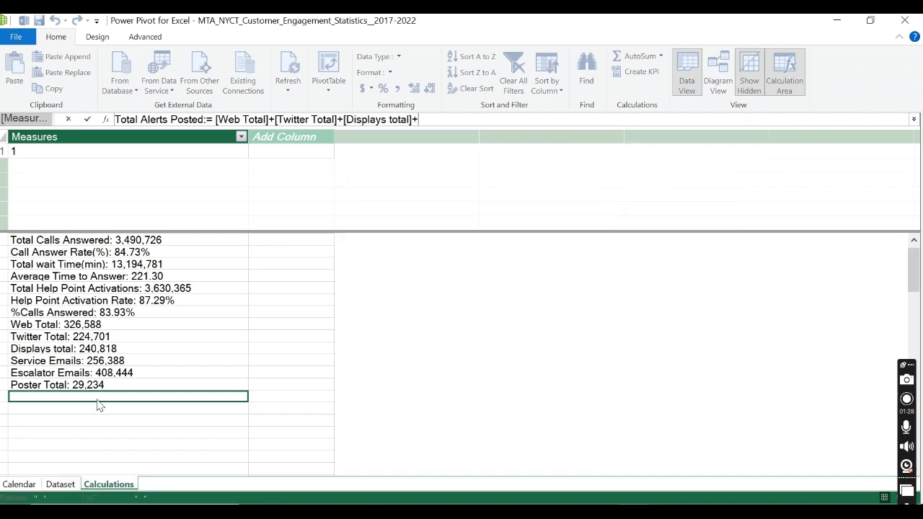
{"action": "type", "text": "SERV"}
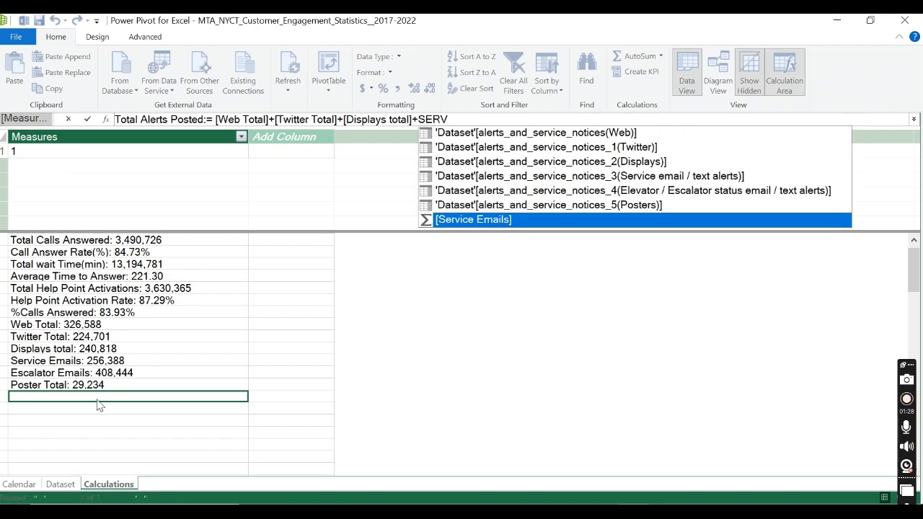
{"action": "key", "text": "Tab"}
{"action": "type", "text": "+"}
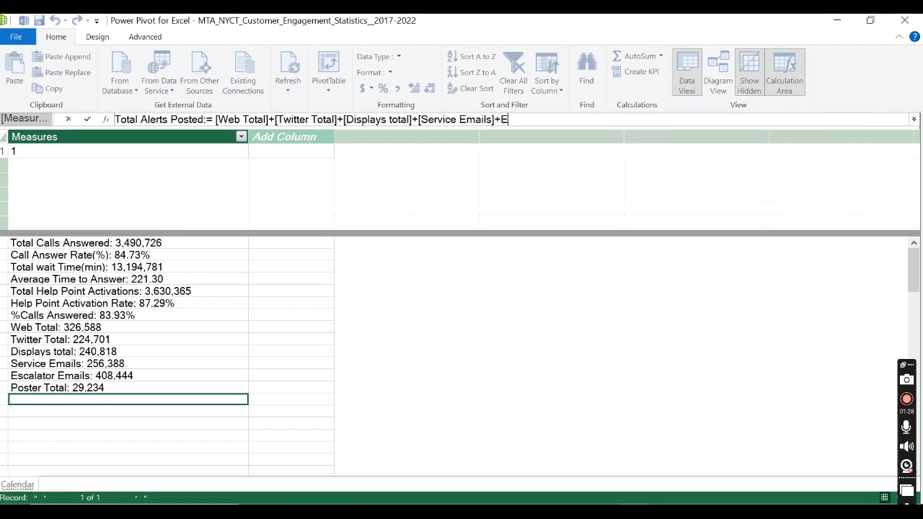
{"action": "type", "text": "ESC"}
{"action": "key", "text": "Tab"}
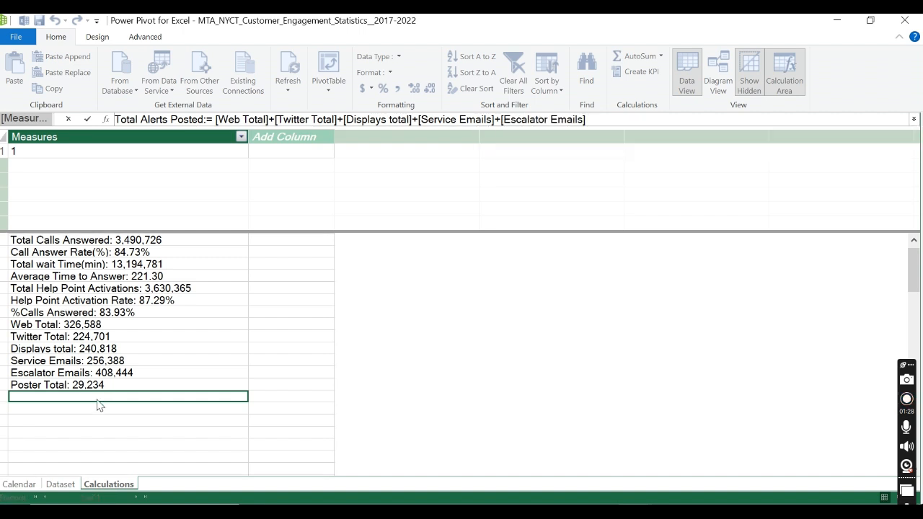
{"action": "type", "text": "+"}
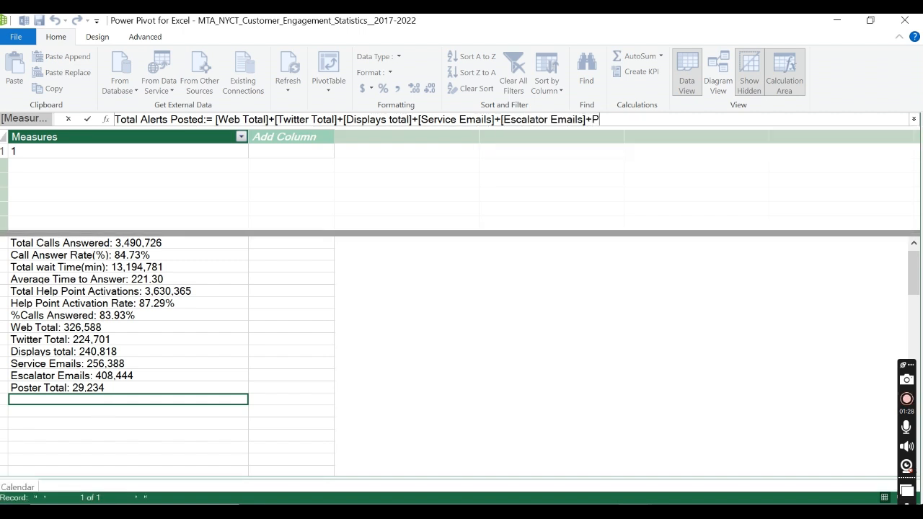
{"action": "type", "text": "POS"}
{"action": "key", "text": "Tab"}
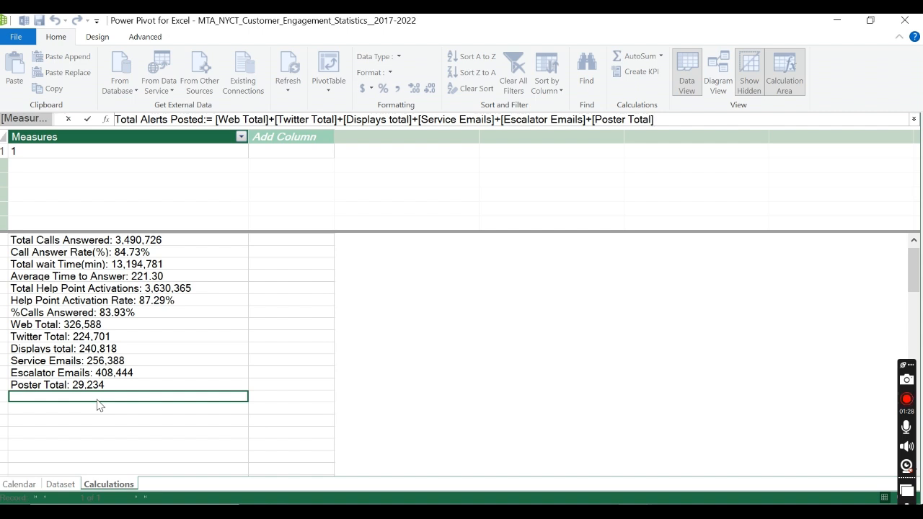
{"action": "left_click", "coordinate": [87, 120]}
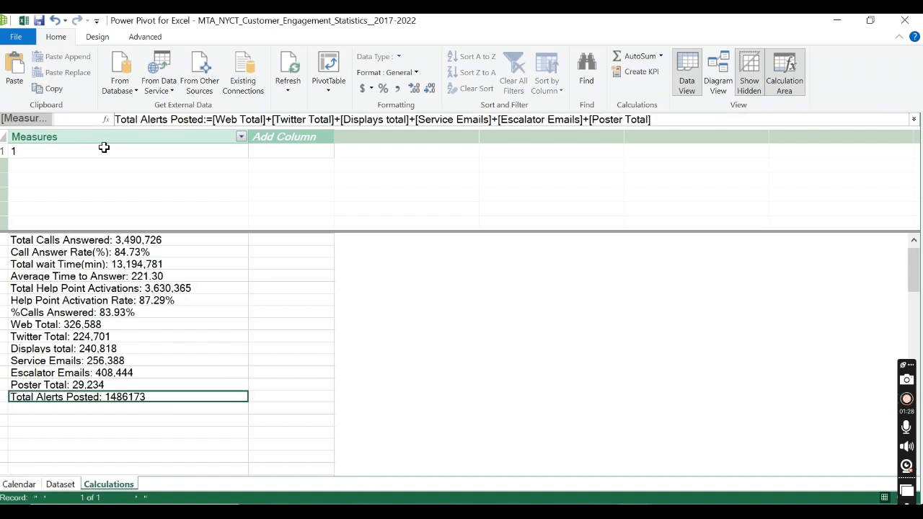
Step: Format the Total Alerts Posted measure with a thousands separator
{"action": "left_click", "coordinate": [397, 89]}
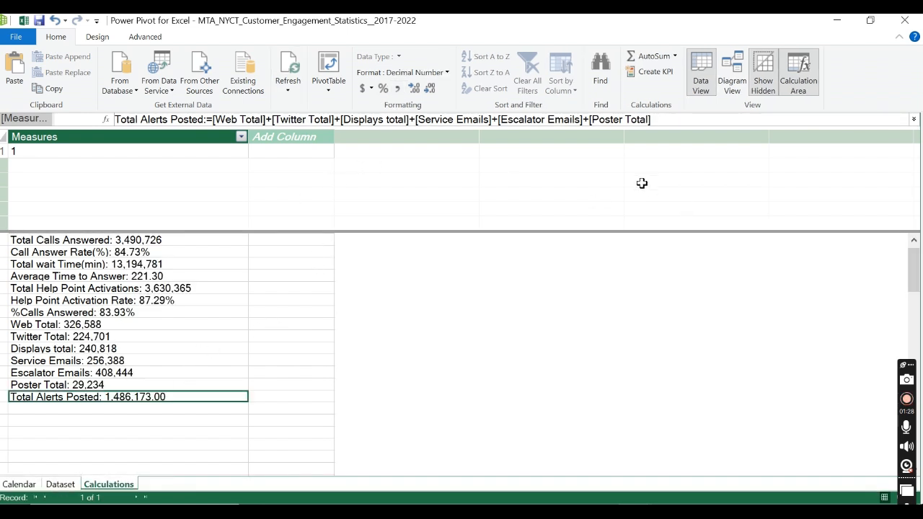
{"action": "left_click", "coordinate": [144, 409]}
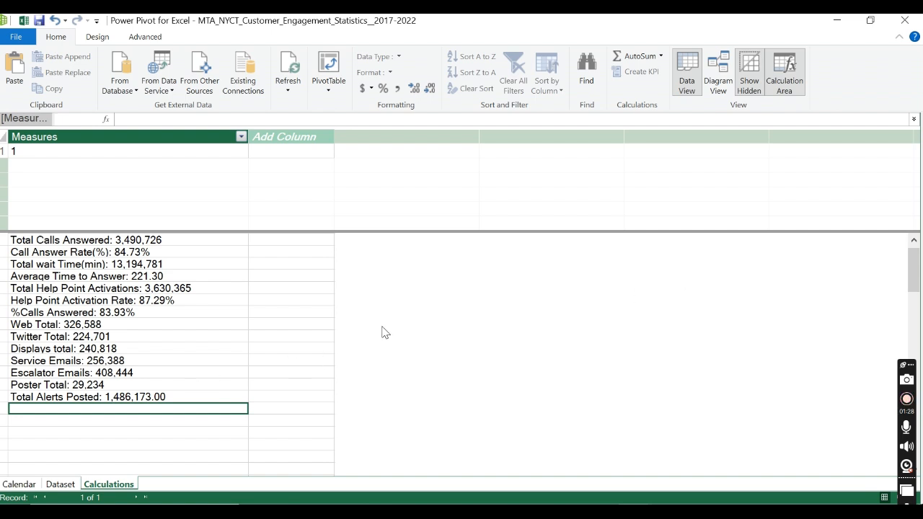
{"action": "left_click", "coordinate": [139, 400]}
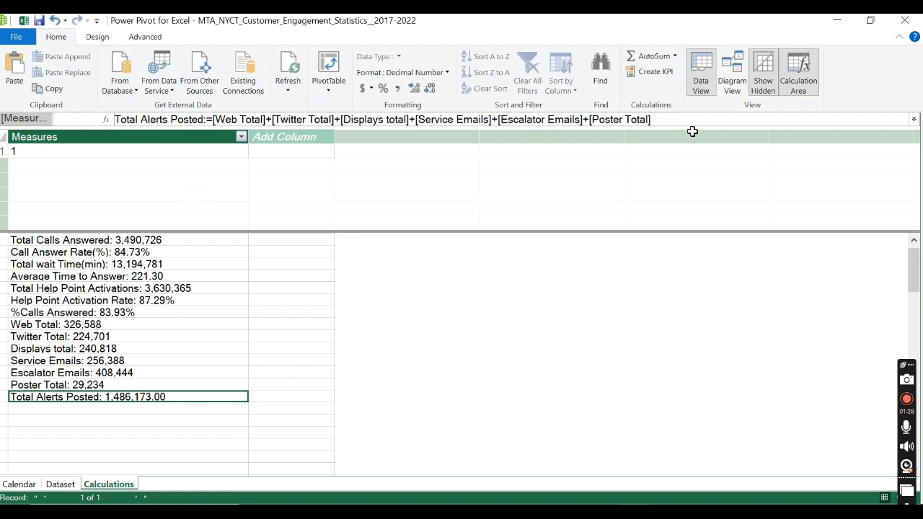
Step: Start a new measure named total in the empty cell below Total Alerts Posted, using the CALCULATE function
{"action": "left_click", "coordinate": [133, 409]}
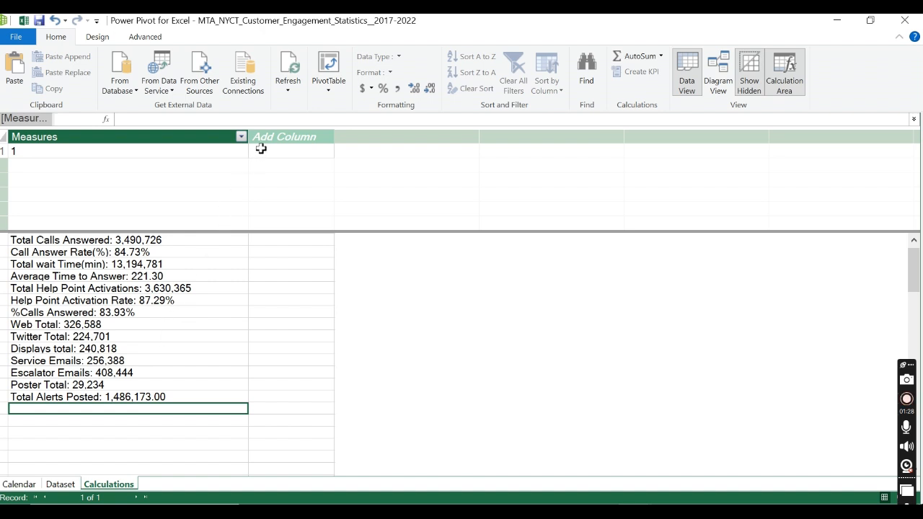
{"action": "left_click", "coordinate": [264, 120]}
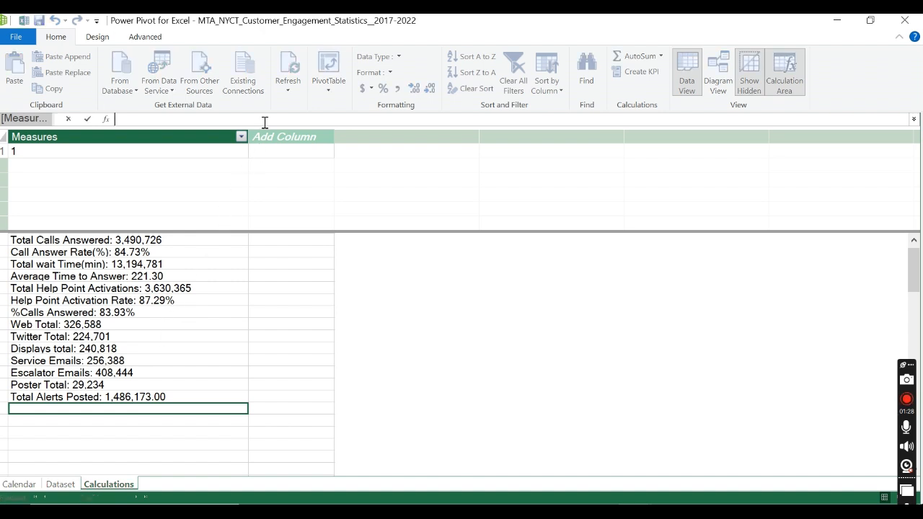
{"action": "type", "text": "total:="}
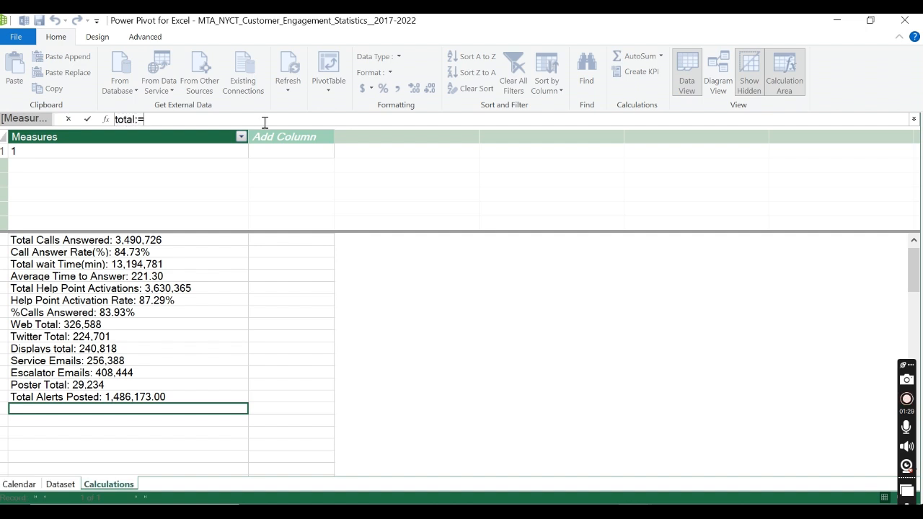
{"action": "type", "text": " Cla"}
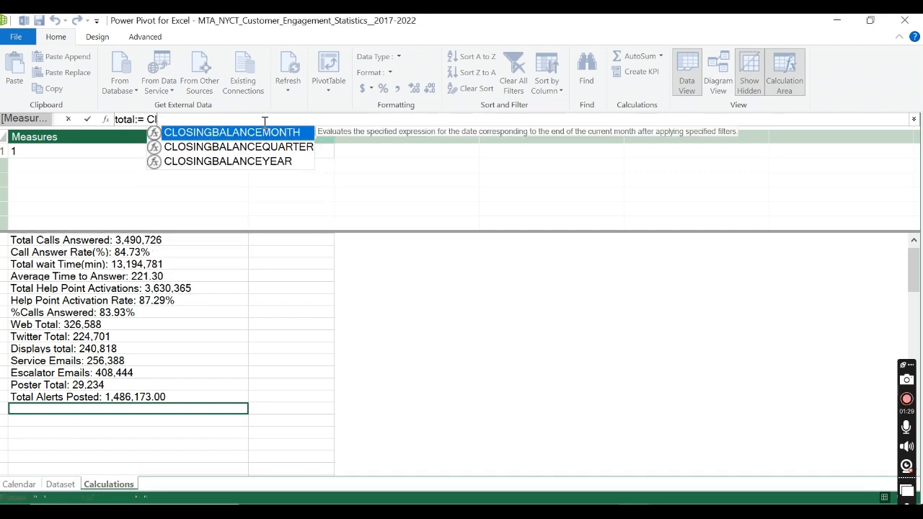
{"action": "key", "text": "BackSpace"}
{"action": "type", "text": "a"}
{"action": "key", "text": "Tab"}
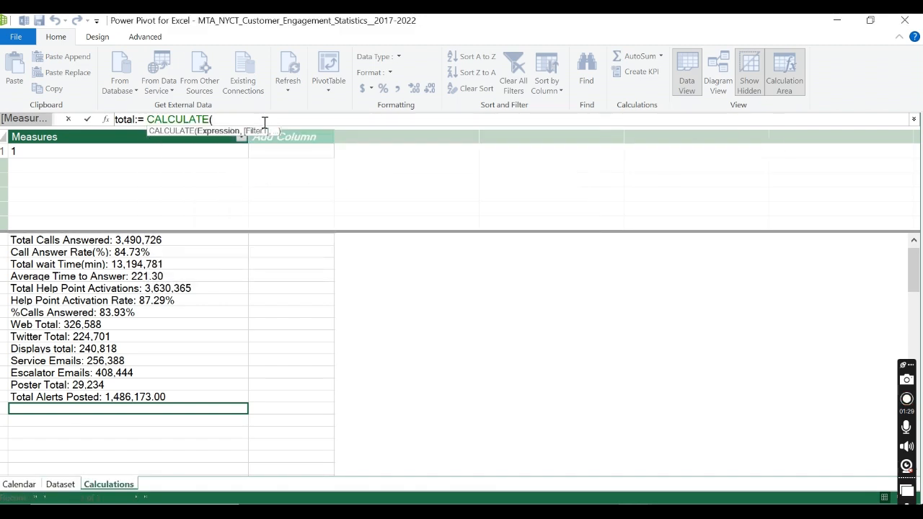
{"action": "type", "text": "SUM("}
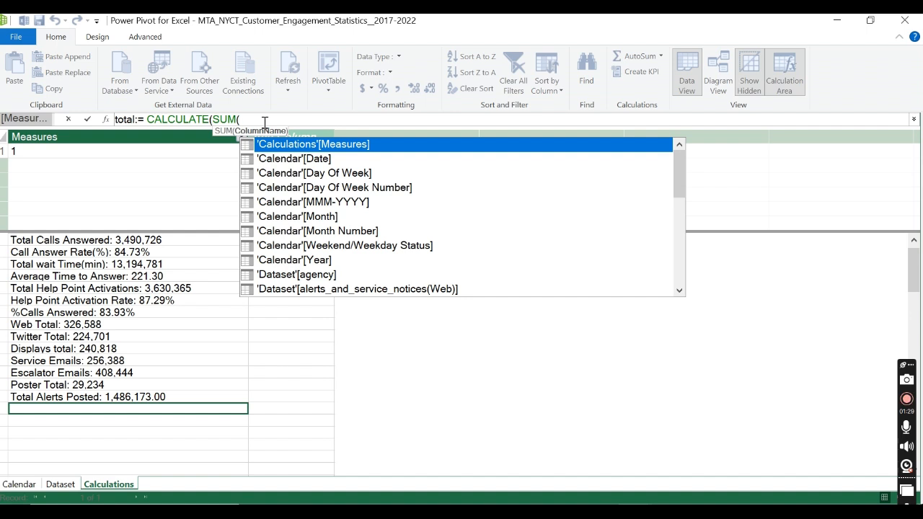
{"action": "key", "text": "BackSpace"}
{"action": "key", "text": "BackSpace"}
{"action": "key", "text": "BackSpace"}
{"action": "key", "text": "BackSpace"}
{"action": "key", "text": "BackSpace"}
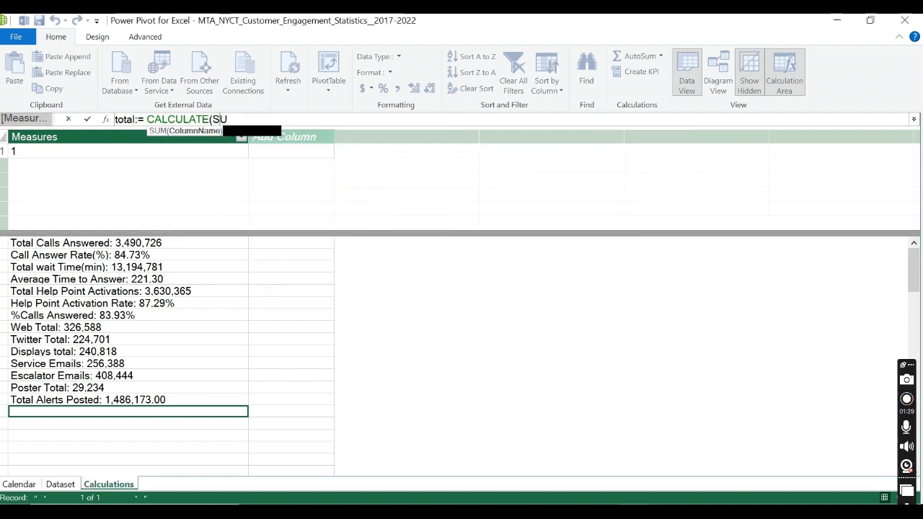
{"action": "type", "text": "("}
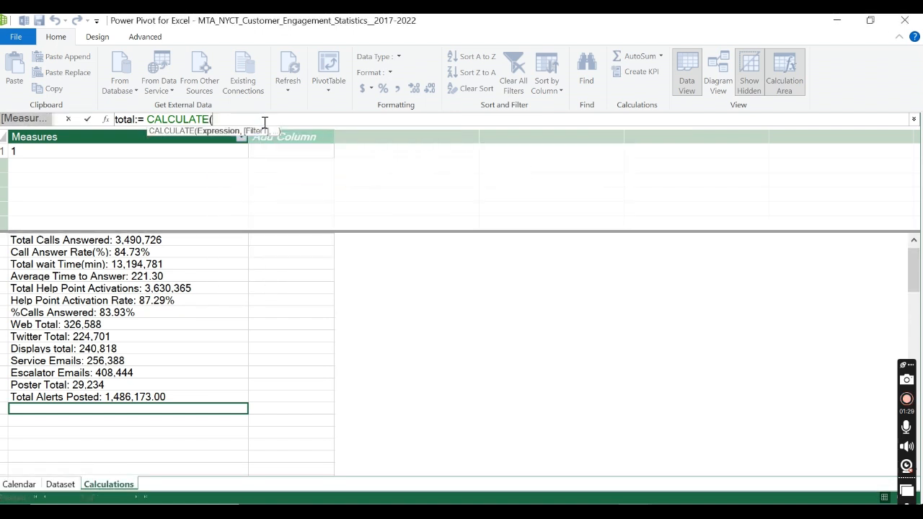
{"action": "type", "text": "TOT"}
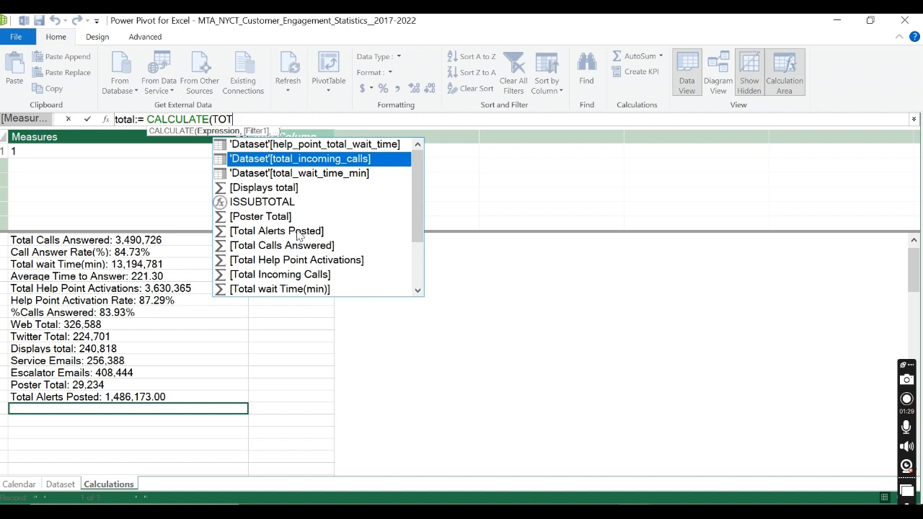
Step: Use the [Total Alerts Posted] measure as the expression argument of CALCULATE
{"action": "double_click", "coordinate": [298, 232]}
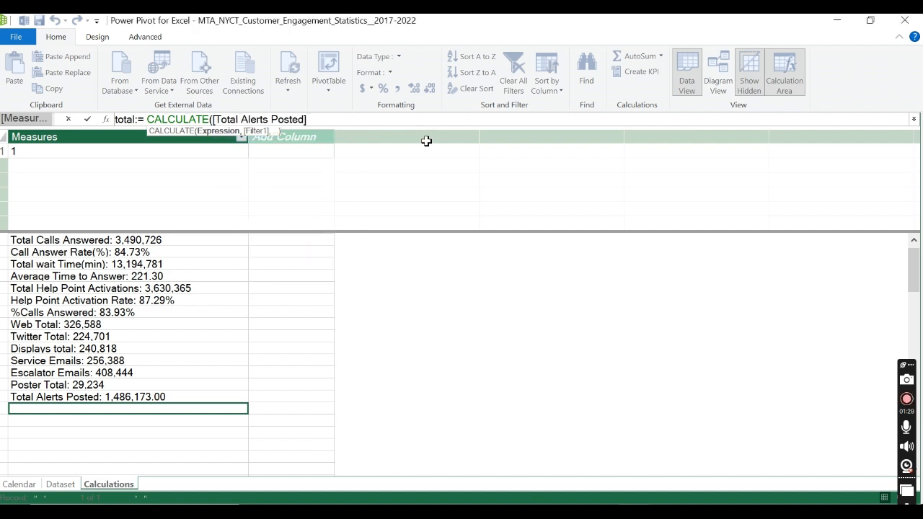
{"action": "type", "text": ","}
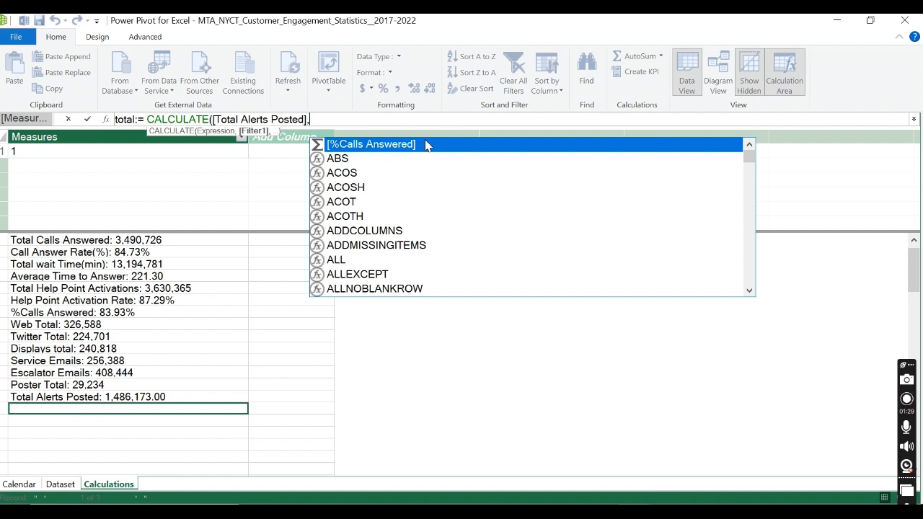
Step: Use the Dataset column alerts_and_service_notices(Web) as the CALCULATE filter argument and close the total formula's parentheses
{"action": "type", "text": "al"}
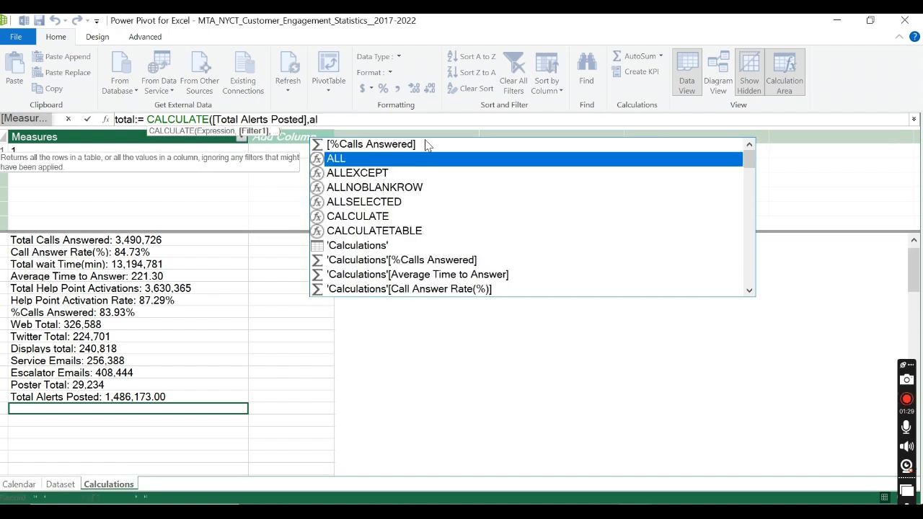
{"action": "type", "text": "rt"}
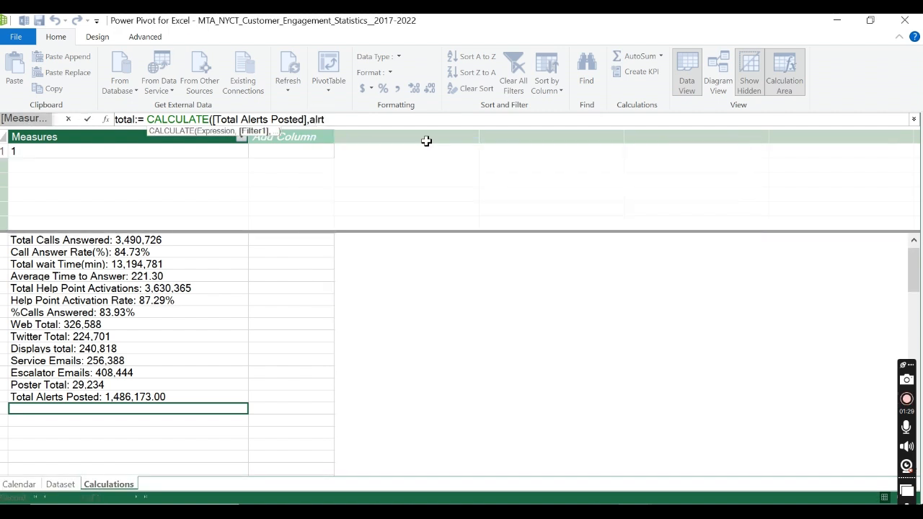
{"action": "type", "text": "e"}
{"action": "key", "text": "BackSpace"}
{"action": "key", "text": "BackSpace"}
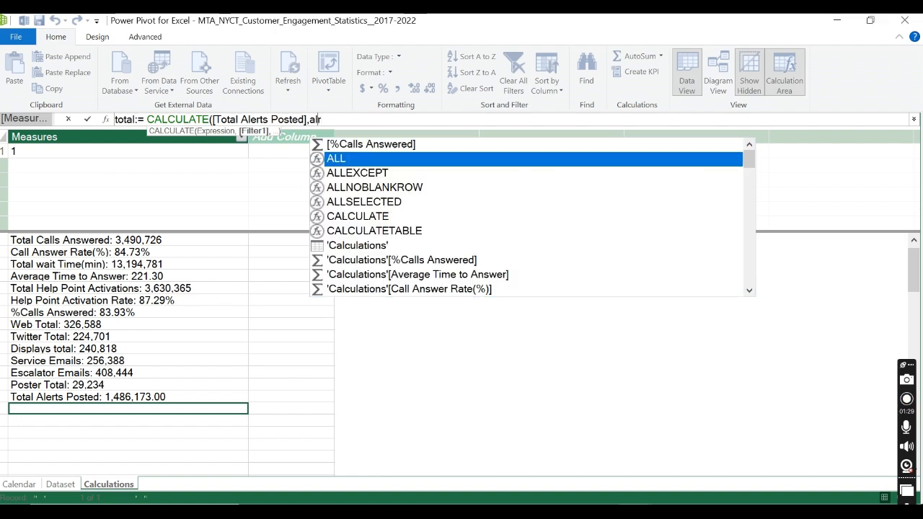
{"action": "type", "text": "et"}
{"action": "key", "text": "BackSpace"}
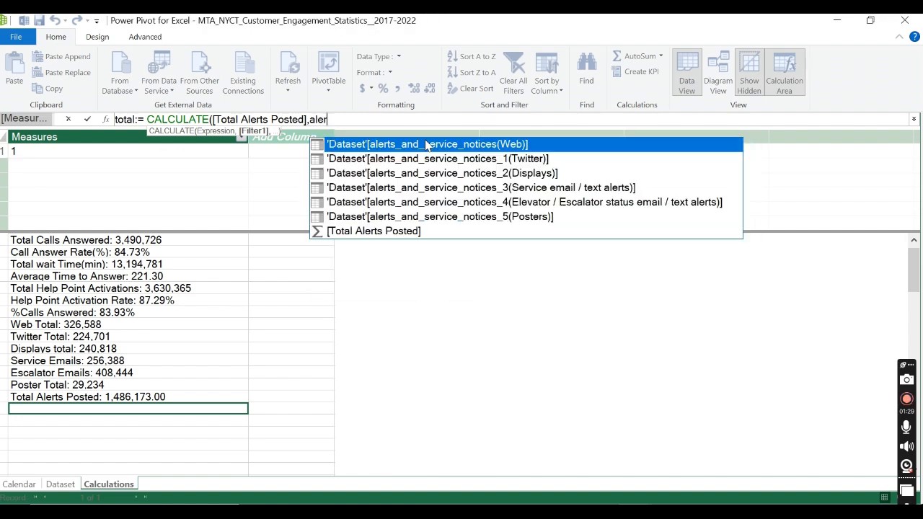
{"action": "type", "text": "rt"}
{"action": "double_click", "coordinate": [426, 145]}
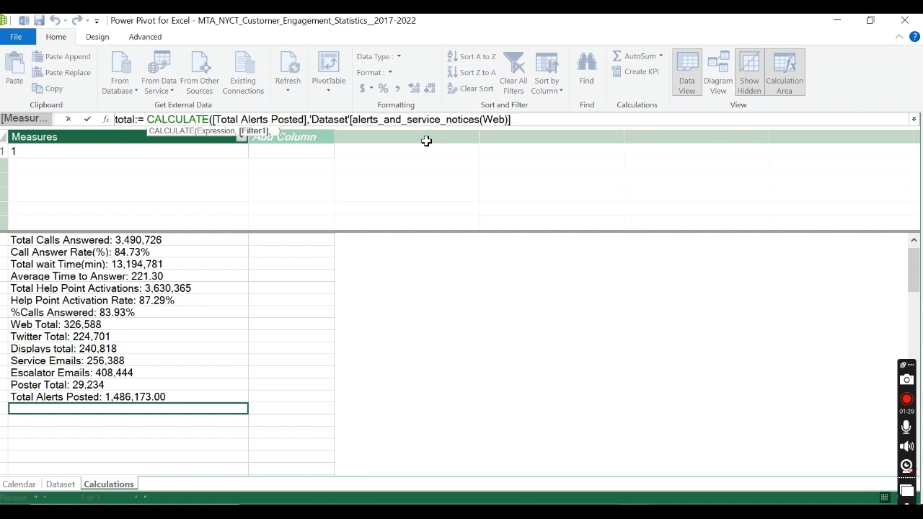
{"action": "type", "text": ")"}
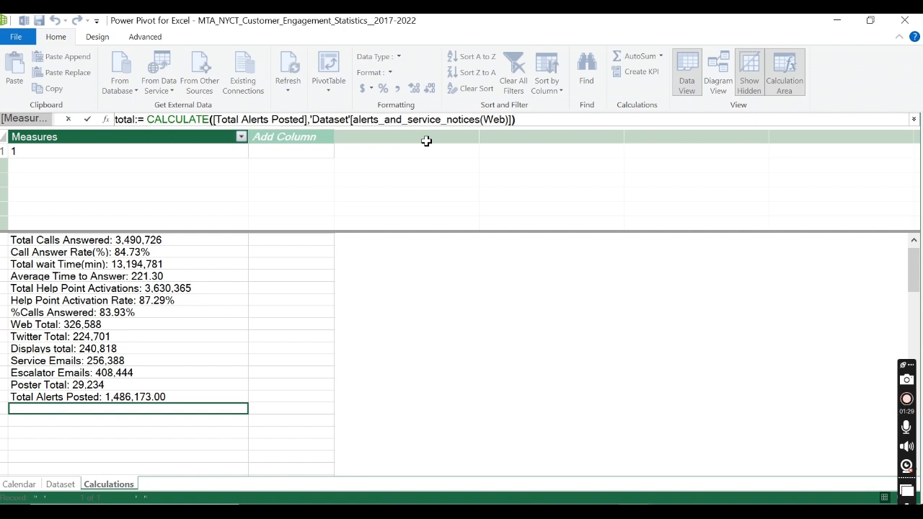
Step: Wrap the alerts_and_service_notices(Web) column in a SUM function within the total formula and commit the measure
{"action": "left_click", "coordinate": [313, 120]}
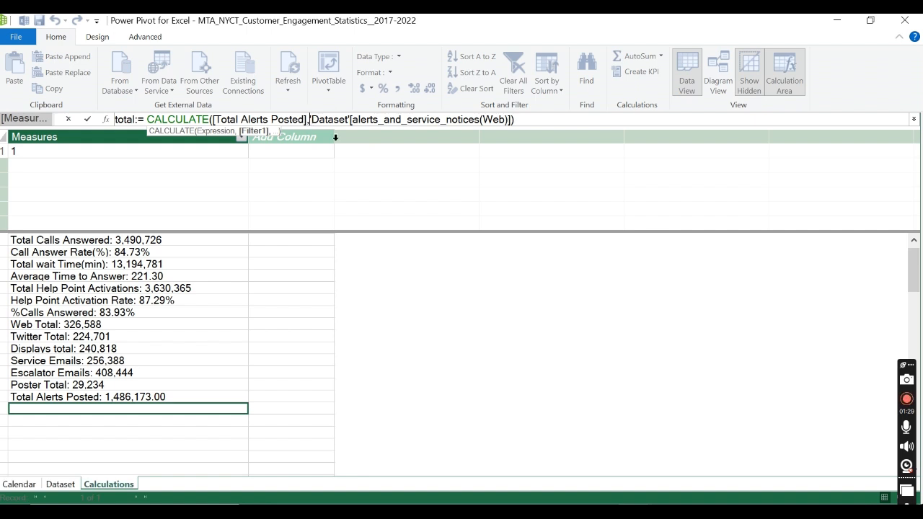
{"action": "type", "text": "SU"}
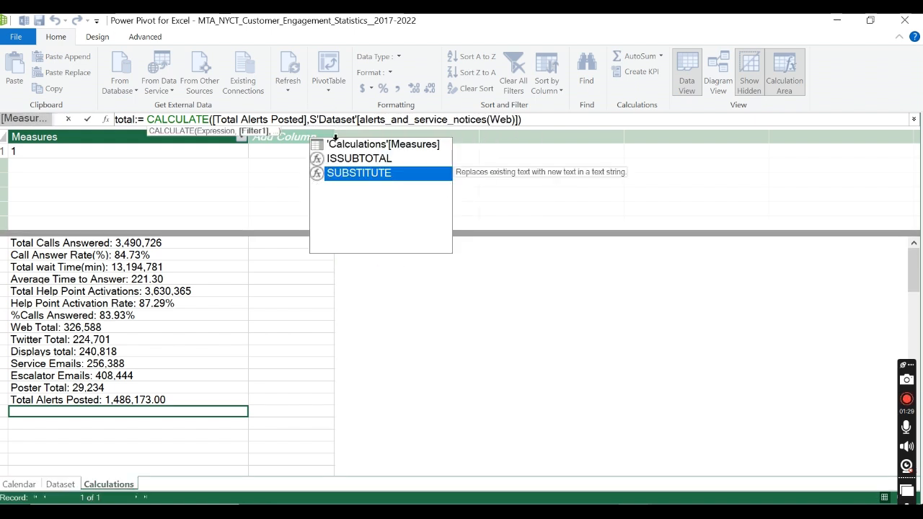
{"action": "type", "text": "M("}
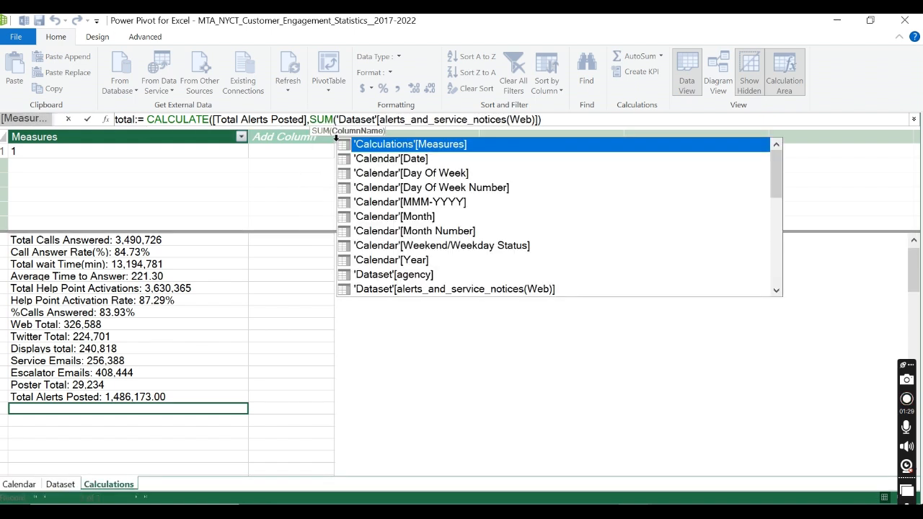
{"action": "type", "text": ")"}
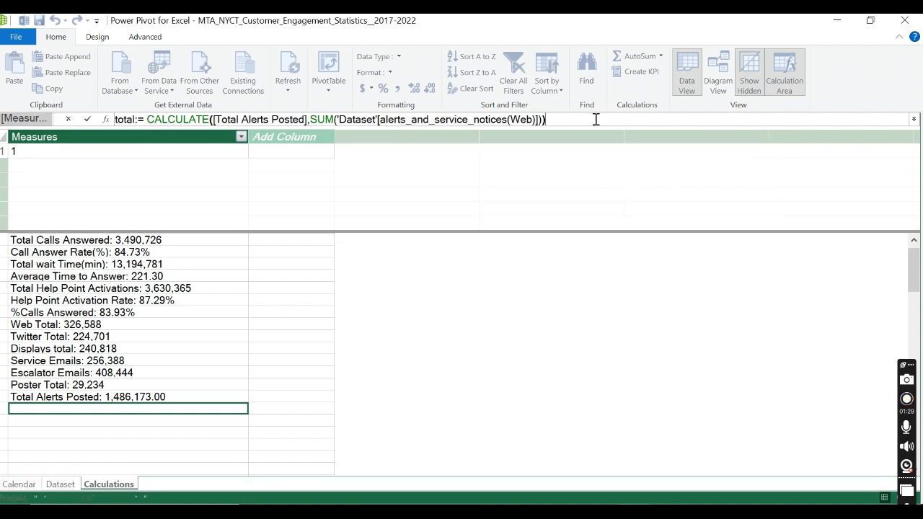
{"action": "left_click", "coordinate": [87, 119]}
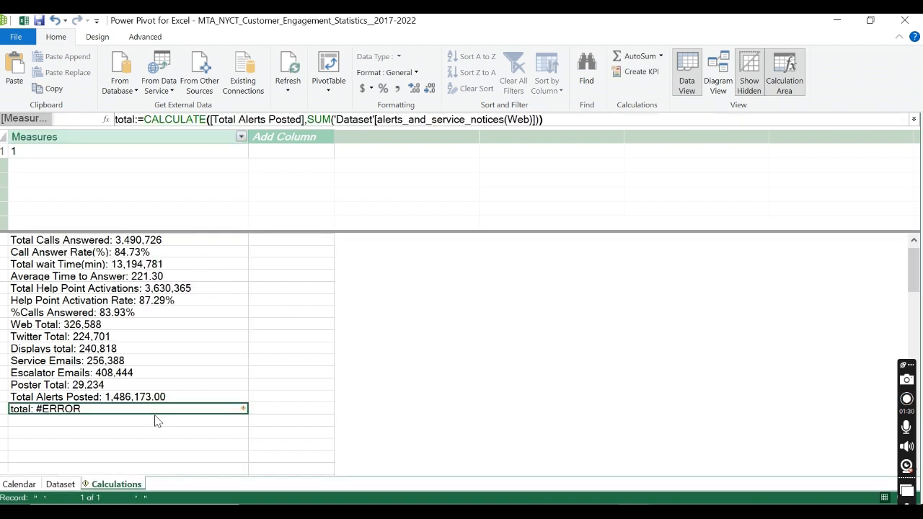
Step: Try replacing SUM with SUMX around the alerts_and_service_notices(Web) column in the total formula
{"action": "left_click", "coordinate": [330, 121]}
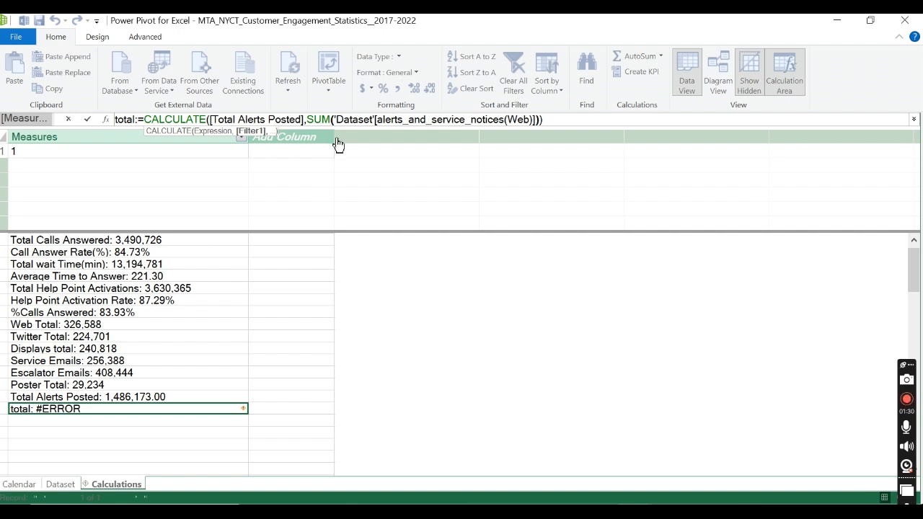
{"action": "type", "text": "X"}
{"action": "double_click", "coordinate": [339, 145]}
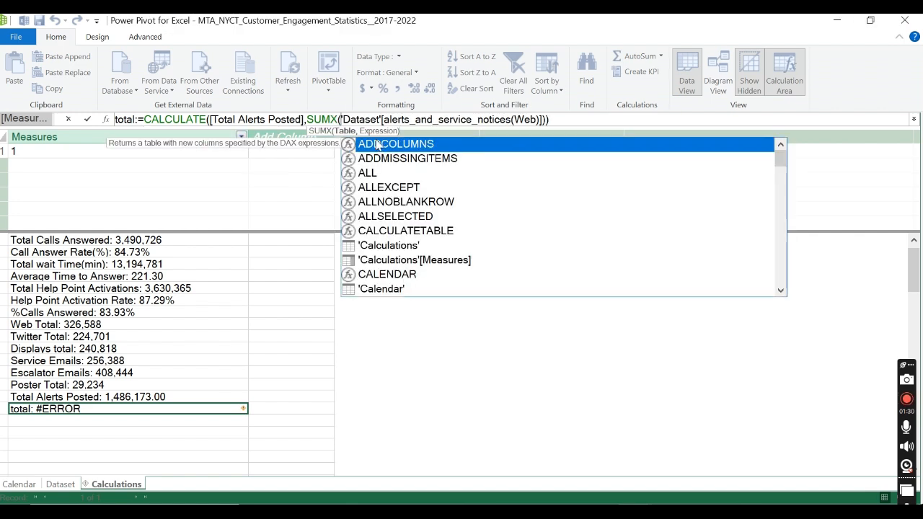
{"action": "left_click", "coordinate": [380, 120]}
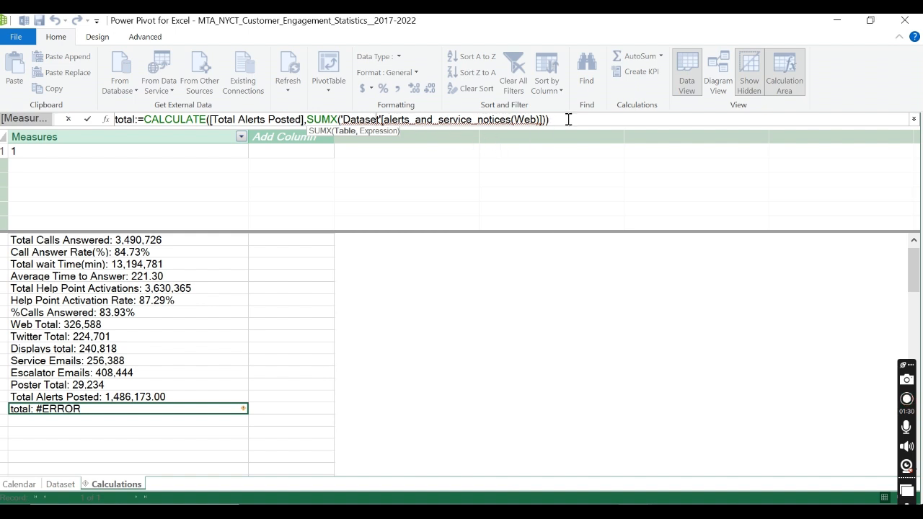
Step: Clear the whole total formula and permanently delete that measure from the model
{"action": "left_click_drag", "start_coordinate": [552, 120], "coordinate": [108, 124]}
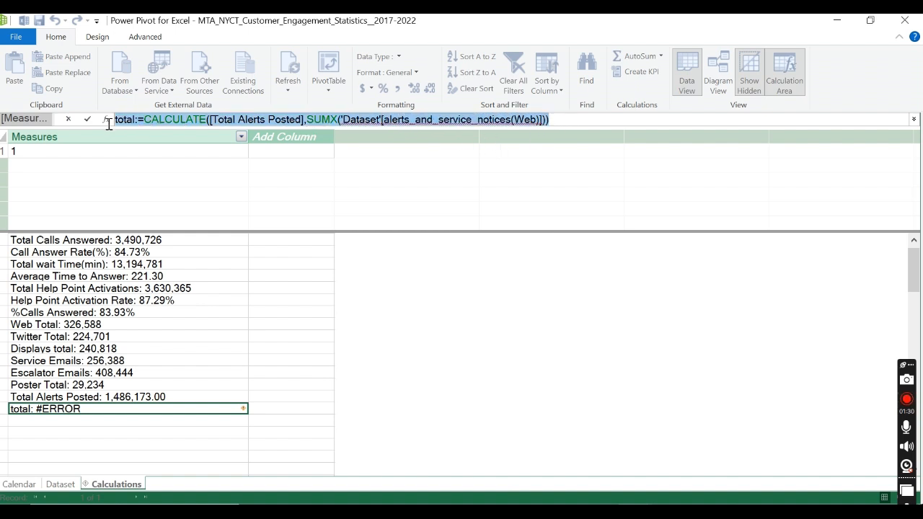
{"action": "key", "text": "Delete"}
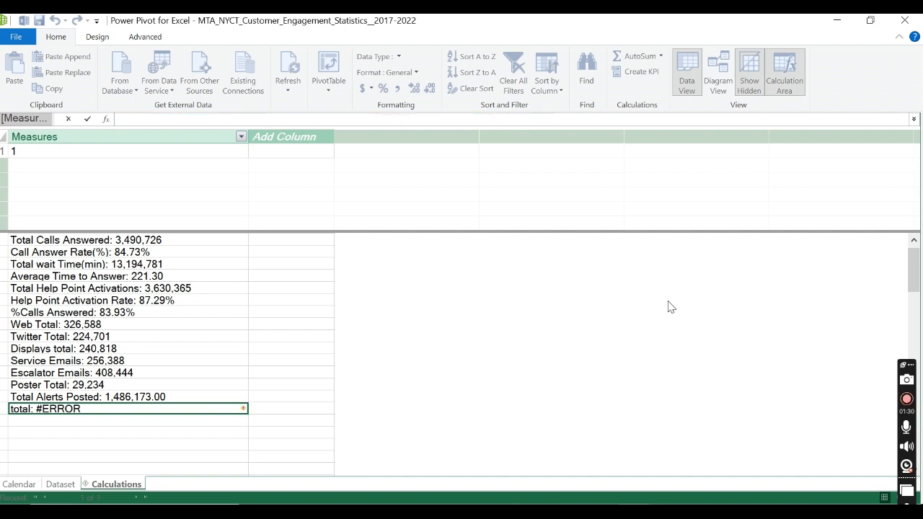
{"action": "key", "text": "Return"}
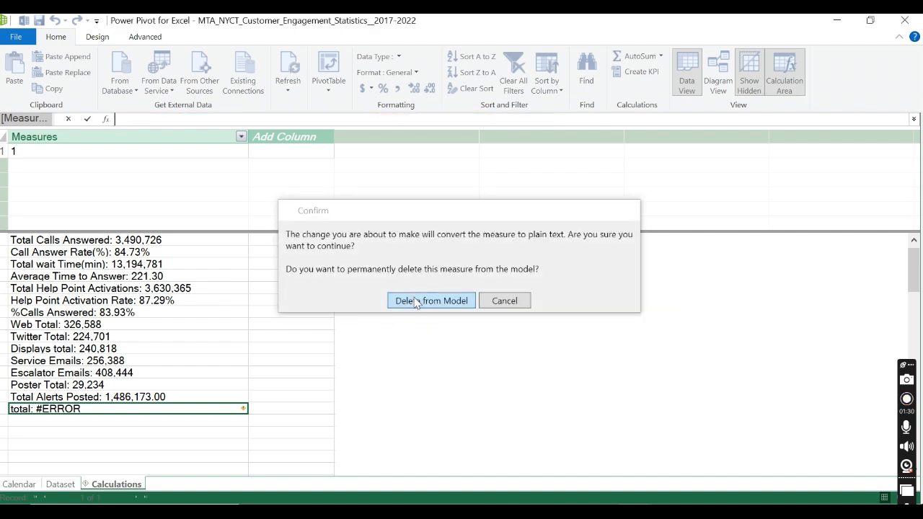
{"action": "left_click", "coordinate": [416, 302]}
{"action": "key", "text": "alt+Tab"}
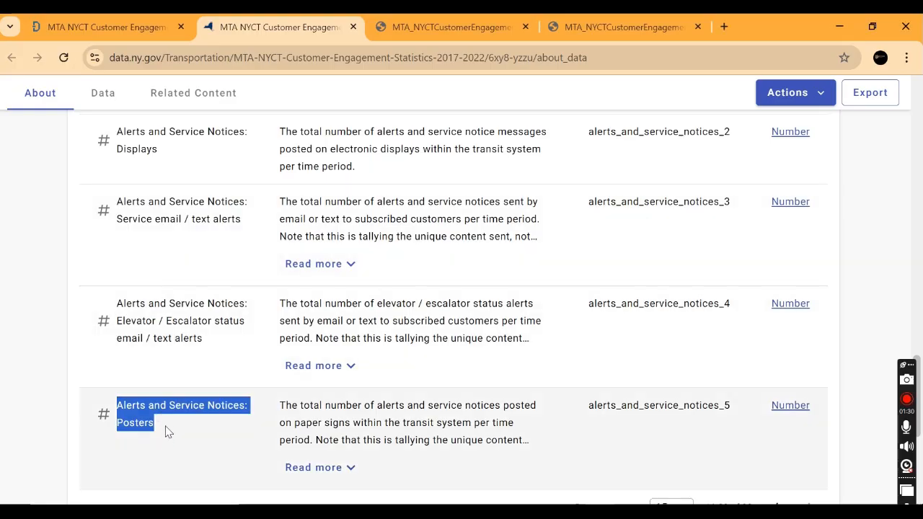
{"action": "key", "text": "alt+Tab"}
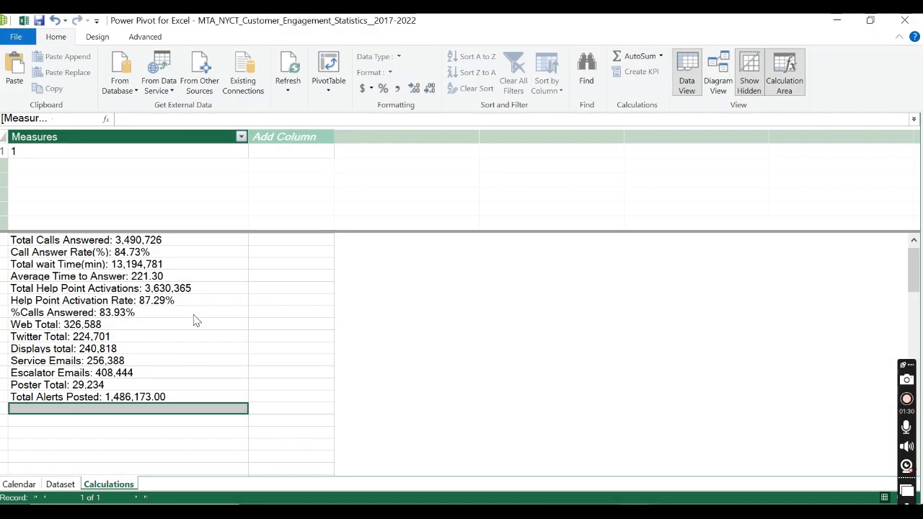
{"action": "left_click", "coordinate": [174, 388]}
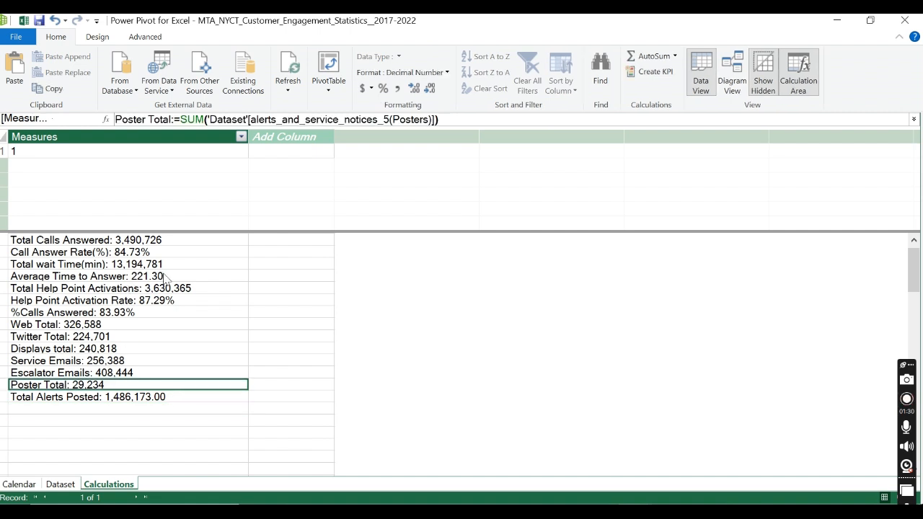
{"action": "scroll", "coordinate": [165, 281], "scroll_direction": "up", "scroll_amount": 1}
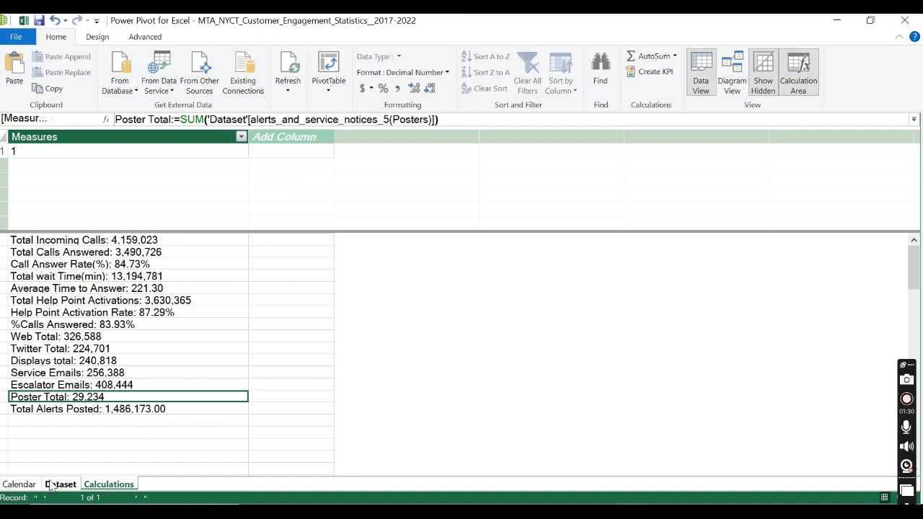
{"action": "left_click", "coordinate": [20, 485]}
{"action": "left_click", "coordinate": [60, 484]}
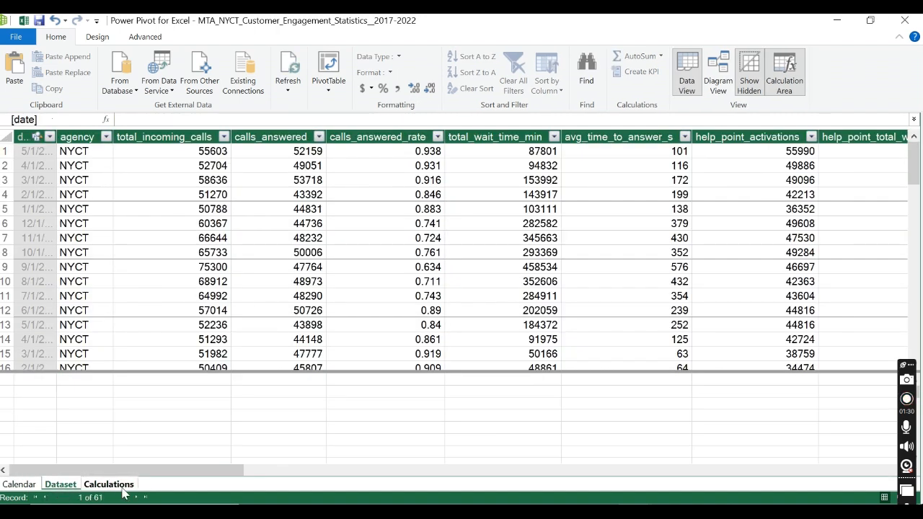
{"action": "left_click", "coordinate": [108, 485]}
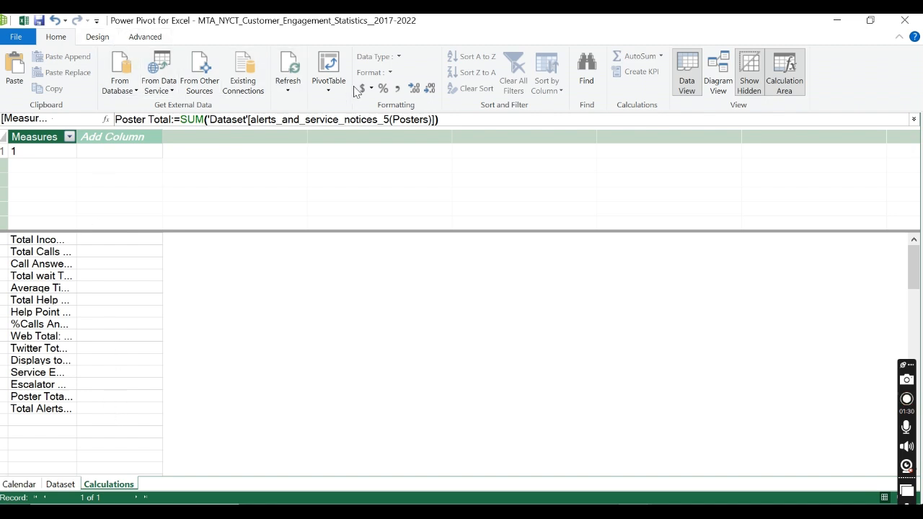
Step: Switch to the Excel workbook with the Total wait Time(min) PivotTable and refresh all its data
{"action": "mouse_move", "coordinate": [635, 512]}
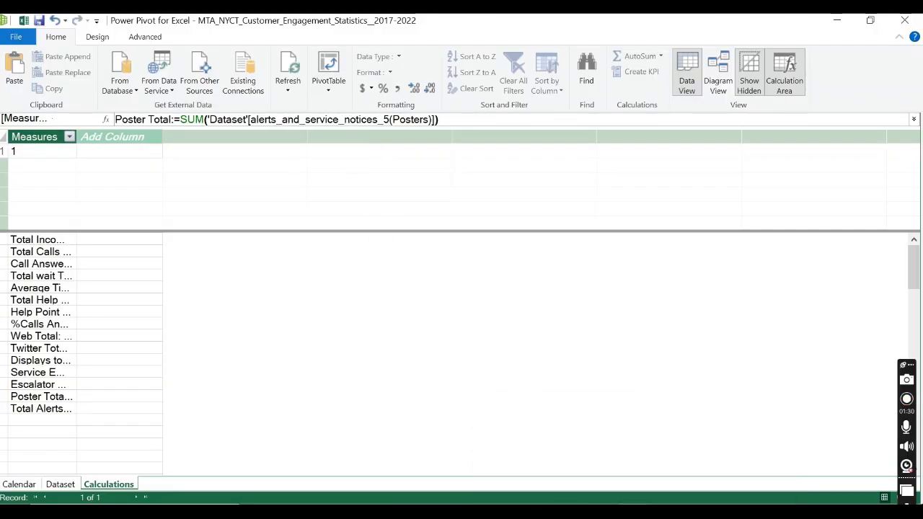
{"action": "left_click", "coordinate": [714, 457]}
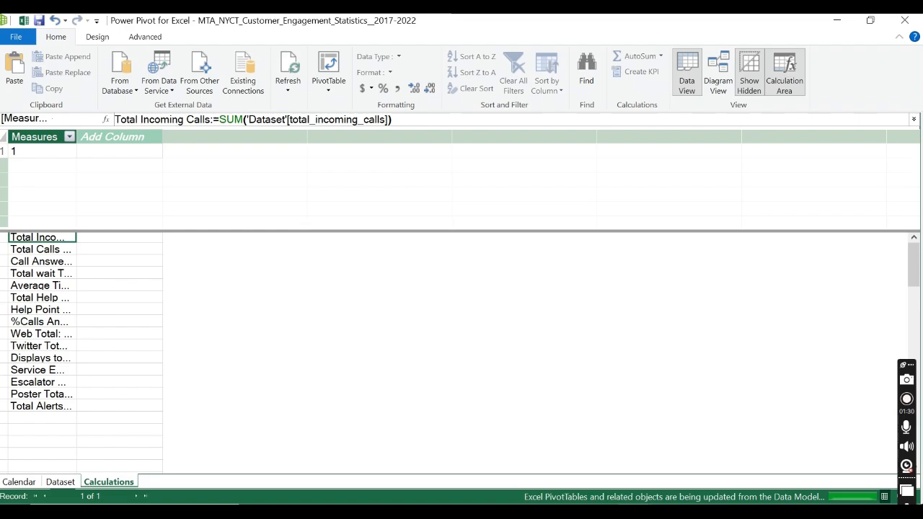
{"action": "left_click", "coordinate": [559, 476]}
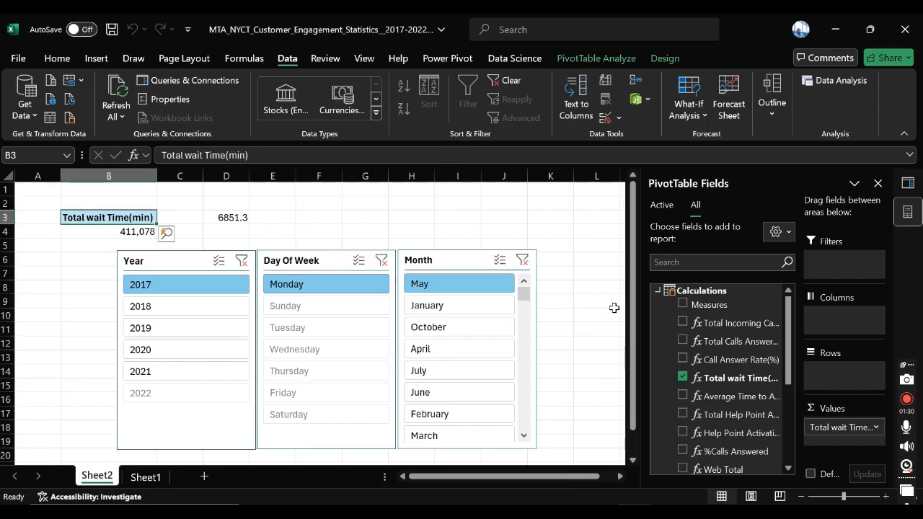
{"action": "left_click", "coordinate": [117, 88]}
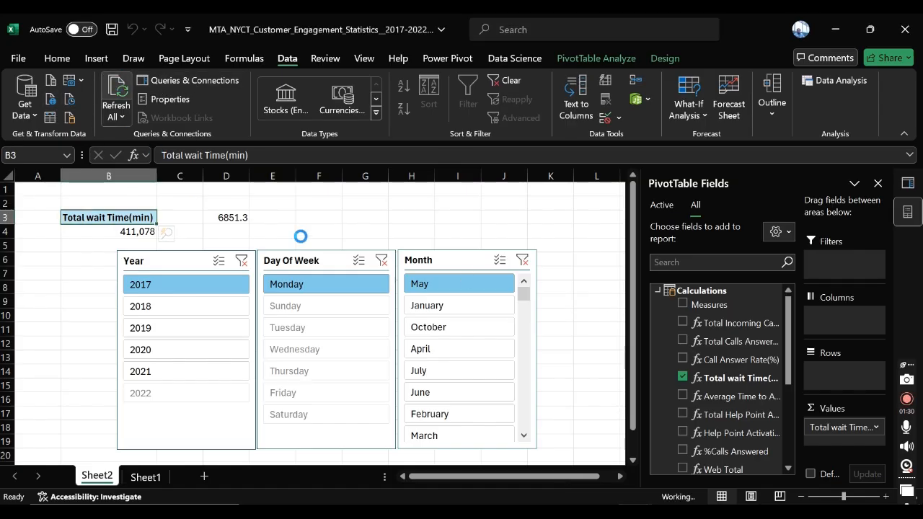
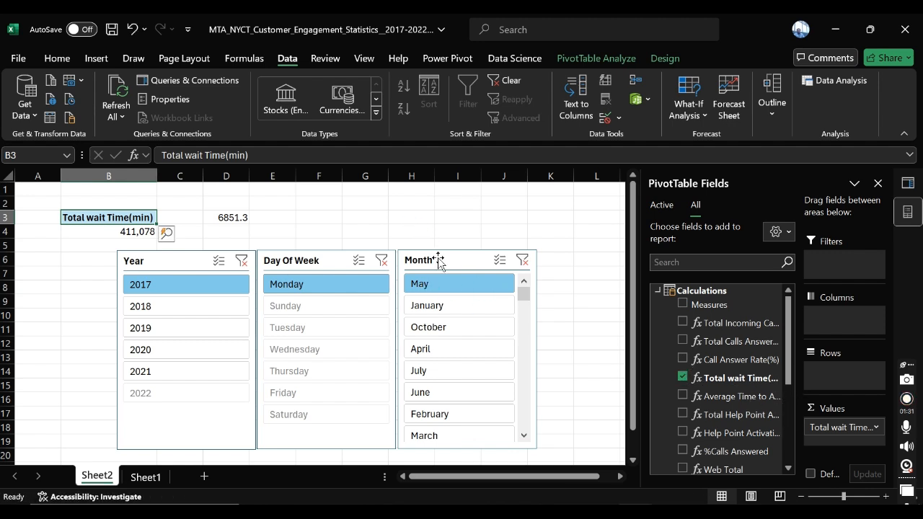
Step: Clear the filters on the Year, Day Of Week and Month slicers
{"action": "left_click", "coordinate": [789, 419]}
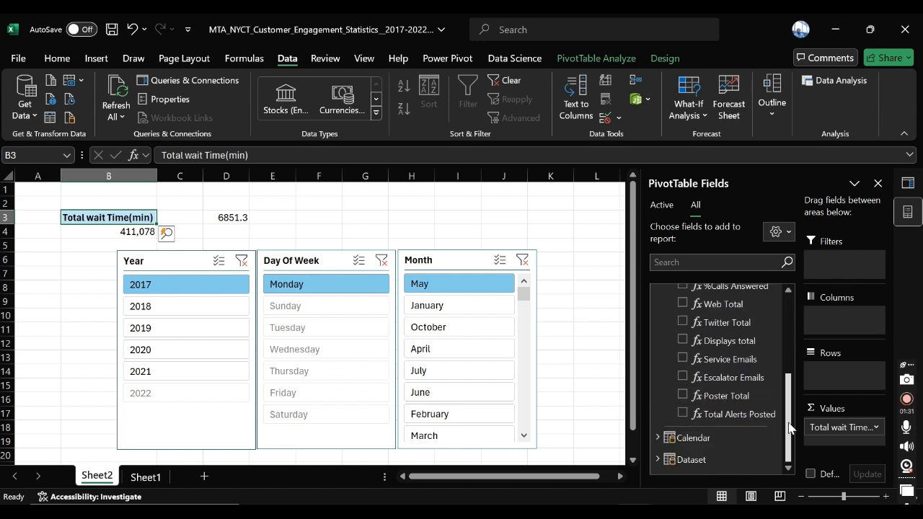
{"action": "left_click_drag", "start_coordinate": [789, 417], "coordinate": [788, 369]}
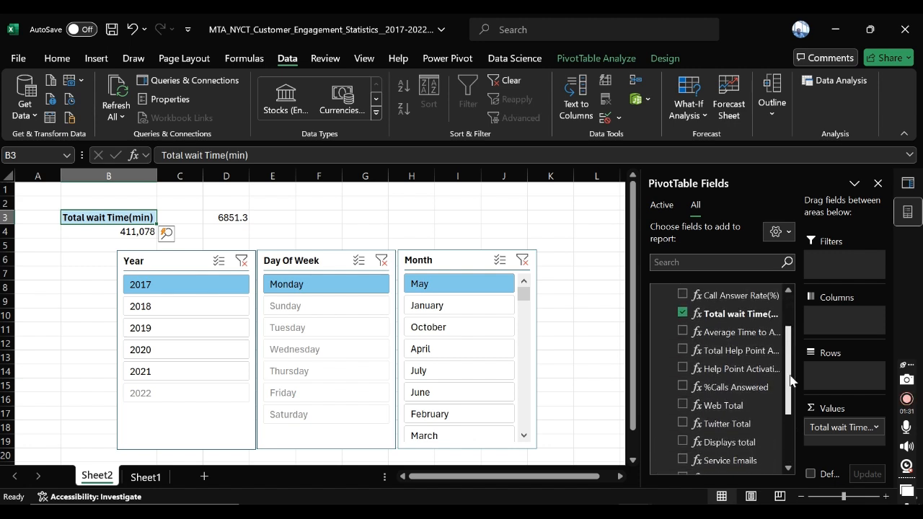
{"action": "left_click", "coordinate": [176, 258]}
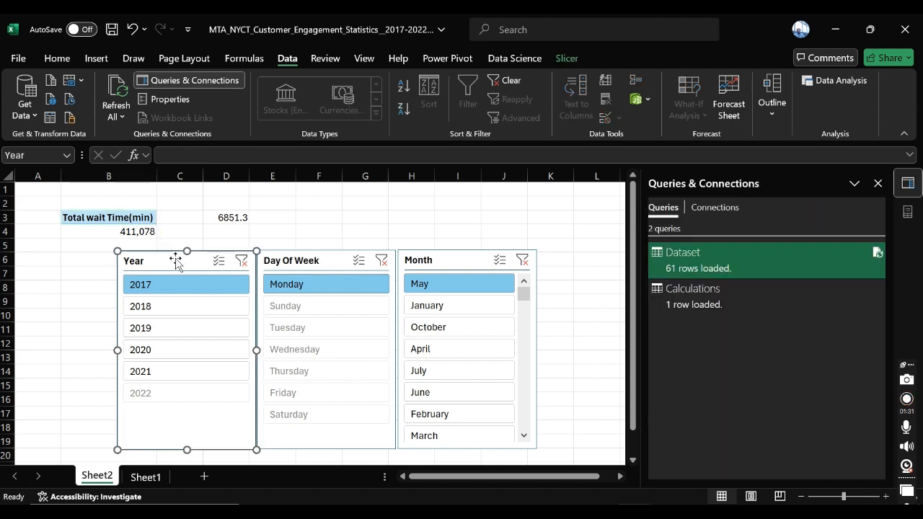
{"action": "left_click", "coordinate": [239, 260]}
{"action": "left_click", "coordinate": [381, 259]}
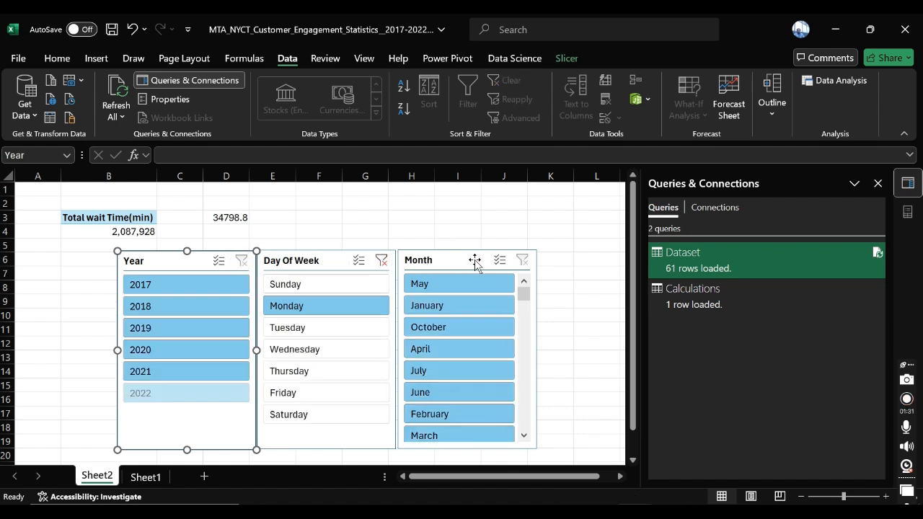
Step: Select the Month, Day Of Week and Year slicers together and delete them from the sheet
{"action": "left_click", "coordinate": [451, 264]}
{"action": "left_click", "coordinate": [293, 264], "text": "ctrl"}
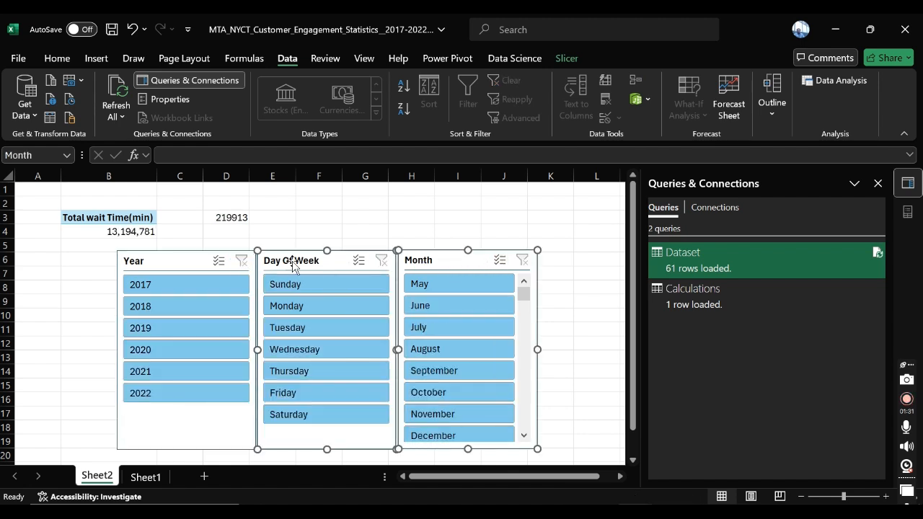
{"action": "left_click", "coordinate": [205, 262], "text": "ctrl"}
{"action": "key", "text": "Delete"}
{"action": "left_click", "coordinate": [239, 259]}
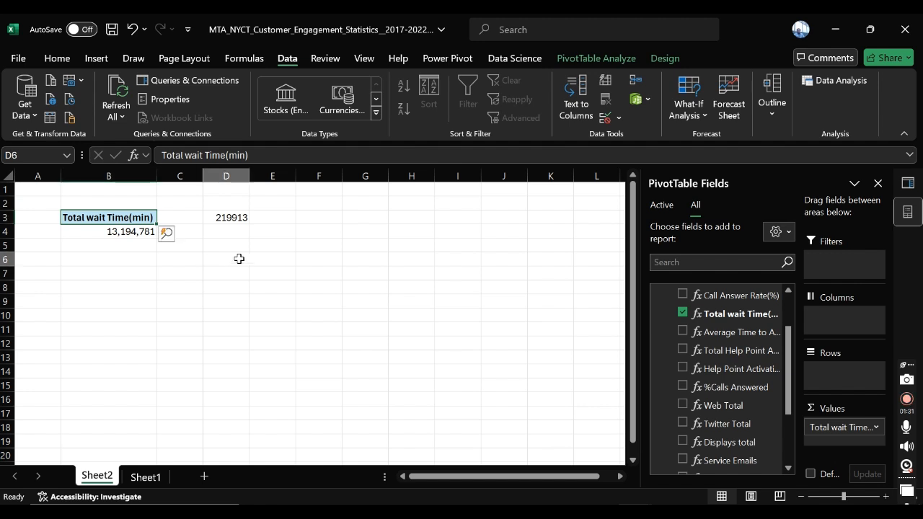
Step: Clear the =B4/60 formula from cell D3
{"action": "left_click", "coordinate": [118, 229]}
{"action": "left_click", "coordinate": [221, 215]}
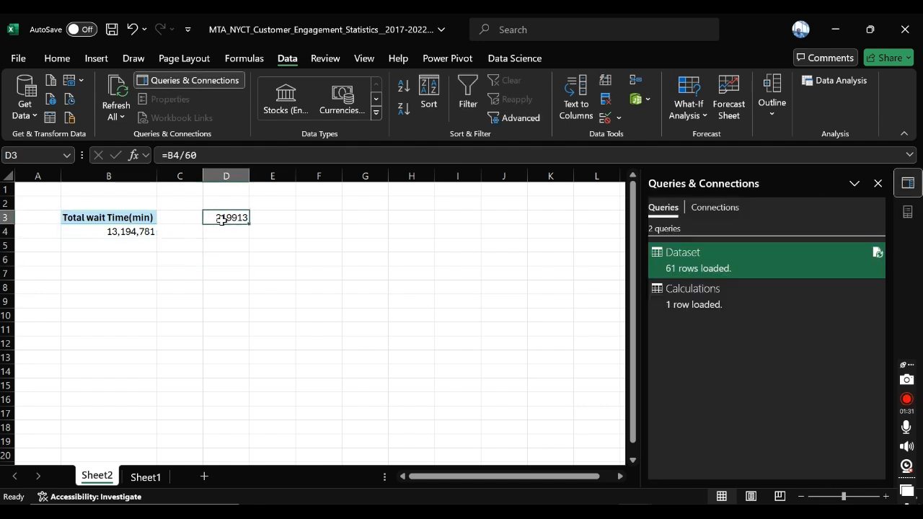
{"action": "key", "text": "Delete"}
Step: Try to delete the Total wait Time(min) value in cell B4 of the pivot table
{"action": "left_click", "coordinate": [89, 232]}
{"action": "left_click", "coordinate": [108, 221]}
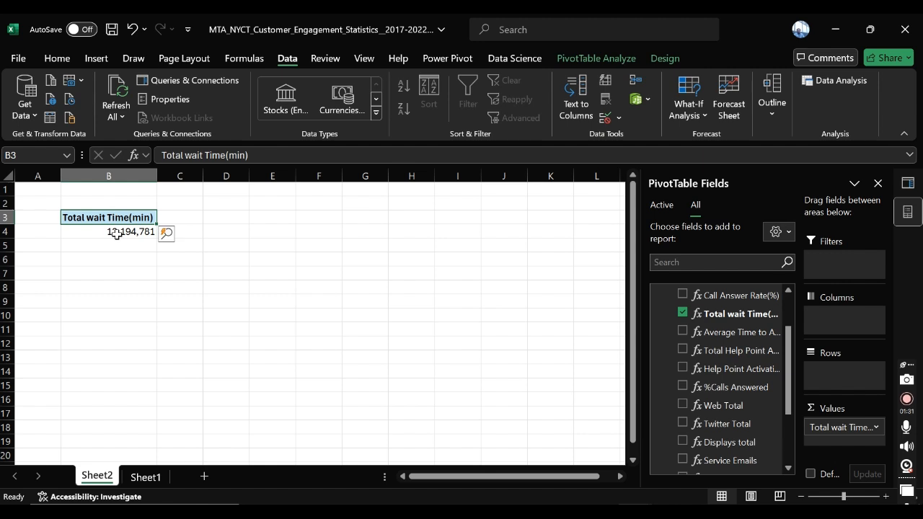
{"action": "left_click", "coordinate": [117, 236]}
{"action": "left_click_drag", "start_coordinate": [156, 238], "coordinate": [128, 231]}
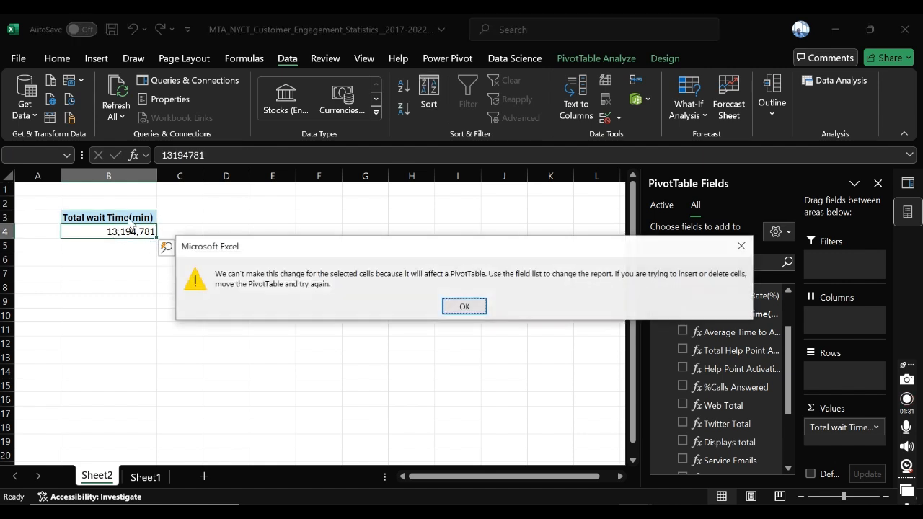
{"action": "left_click", "coordinate": [464, 306]}
{"action": "left_click", "coordinate": [228, 298]}
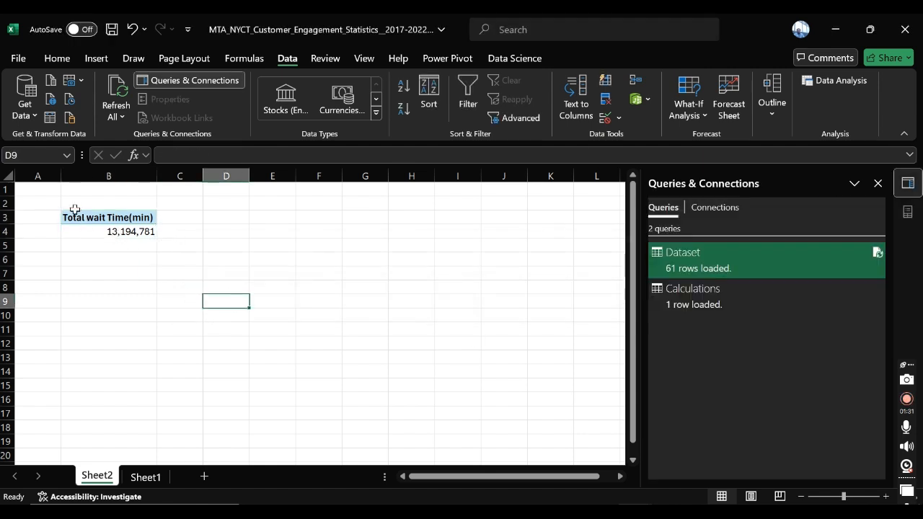
Step: Delete the pivot table by clearing cells B2:B7 and undo the deletion
{"action": "left_click_drag", "start_coordinate": [74, 208], "coordinate": [141, 274]}
{"action": "key", "text": "Delete"}
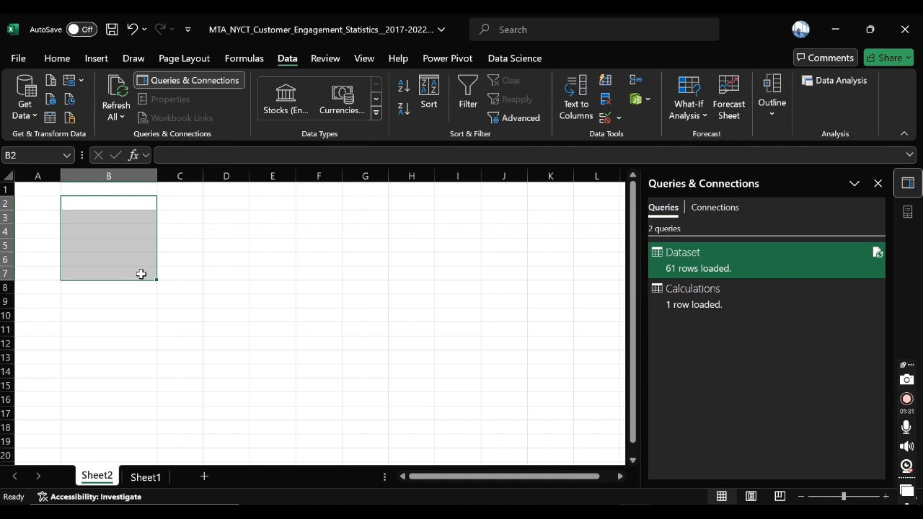
{"action": "left_click", "coordinate": [98, 243]}
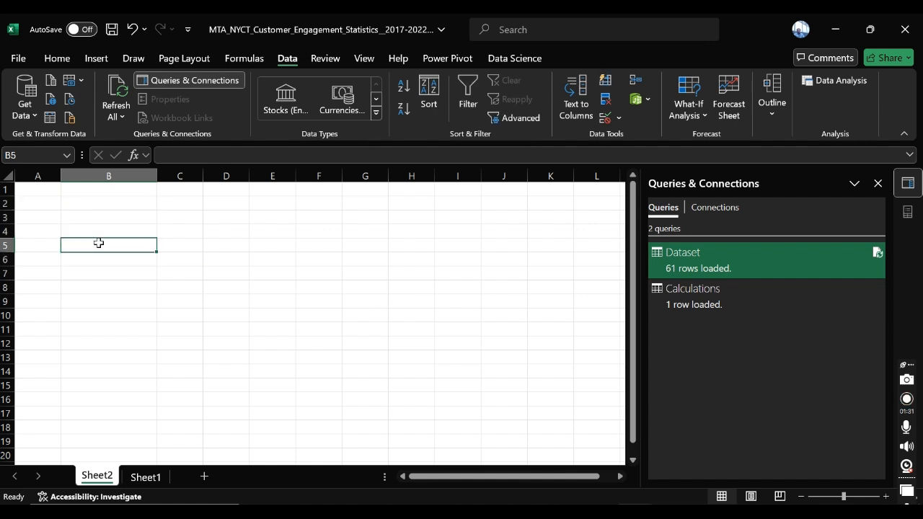
{"action": "left_click", "coordinate": [133, 30]}
{"action": "left_click", "coordinate": [220, 309]}
Step: Remove Total wait Time(min) from the pivot table and widen the field list so the measure names are readable
{"action": "left_click", "coordinate": [82, 229]}
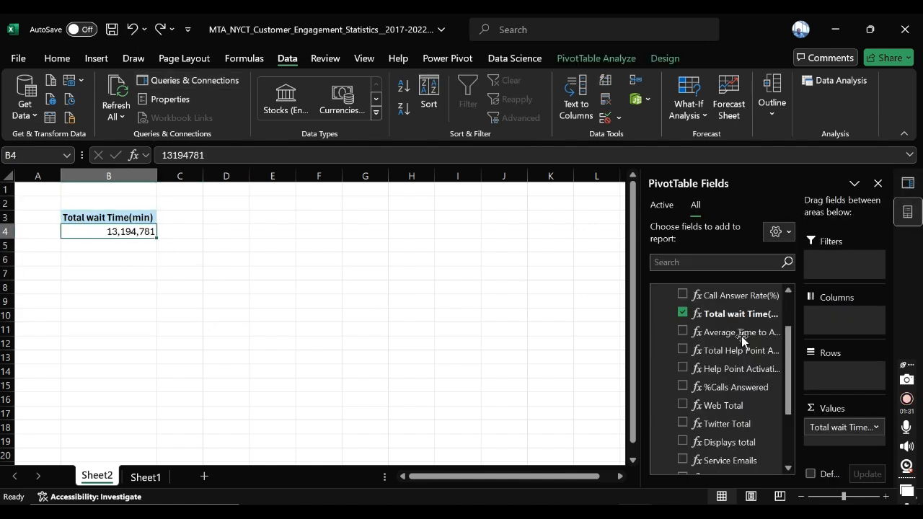
{"action": "left_click", "coordinate": [686, 315]}
{"action": "scroll", "coordinate": [659, 364], "scroll_direction": "up", "scroll_amount": 1}
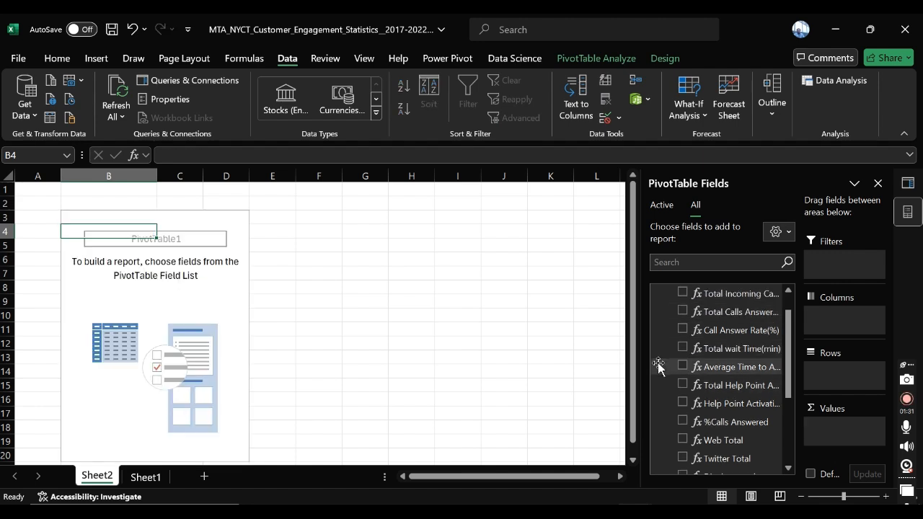
{"action": "scroll", "coordinate": [658, 366], "scroll_direction": "up", "scroll_amount": 1}
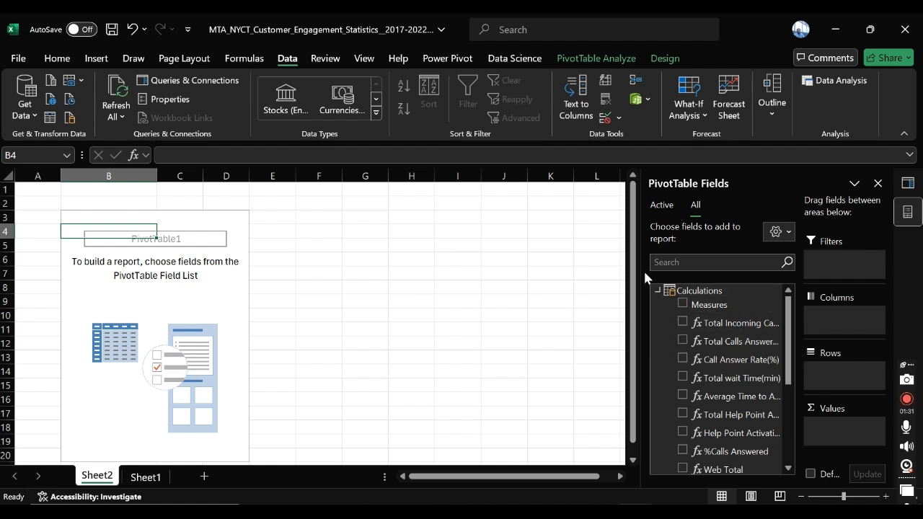
{"action": "left_click_drag", "start_coordinate": [639, 270], "coordinate": [564, 270]}
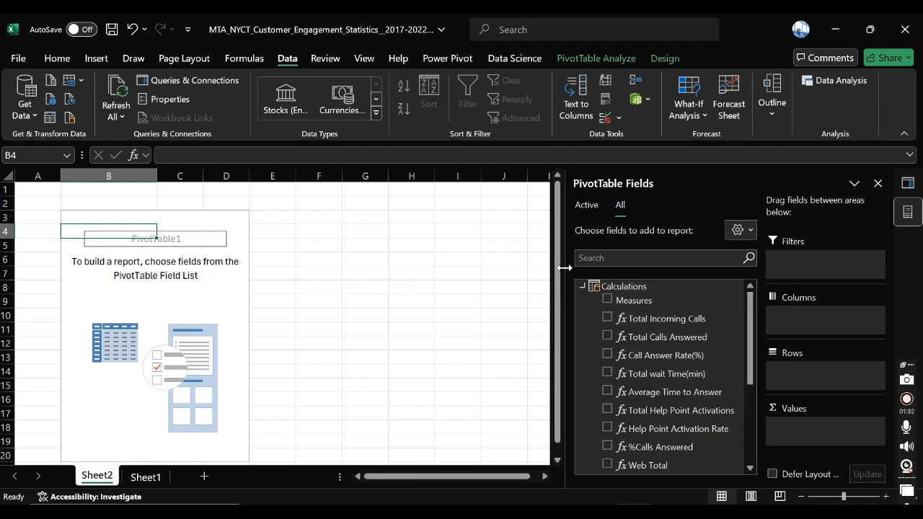
Step: Add Total Incoming Calls, Total Calls Answered, Total wait Time(min), Average Time to Answer and Call Answer Rate(%) to the pivot table values
{"action": "left_click", "coordinate": [607, 318]}
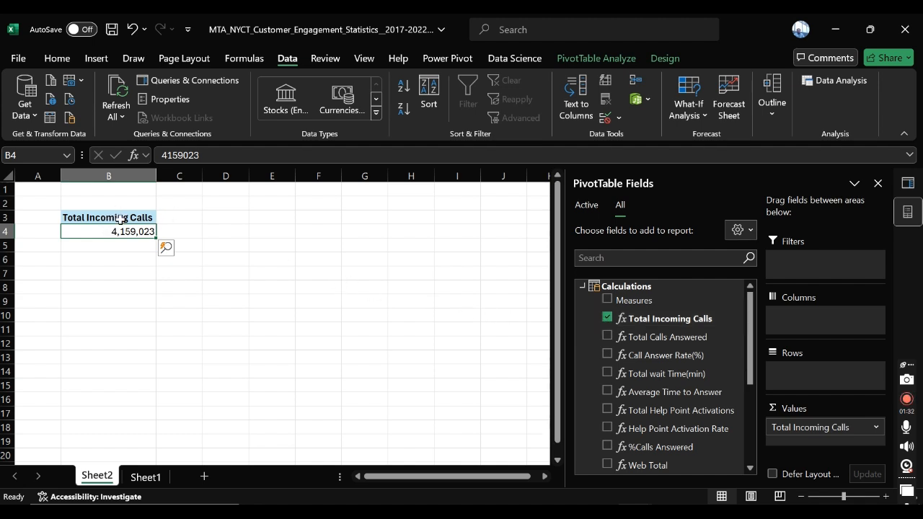
{"action": "left_click", "coordinate": [606, 335]}
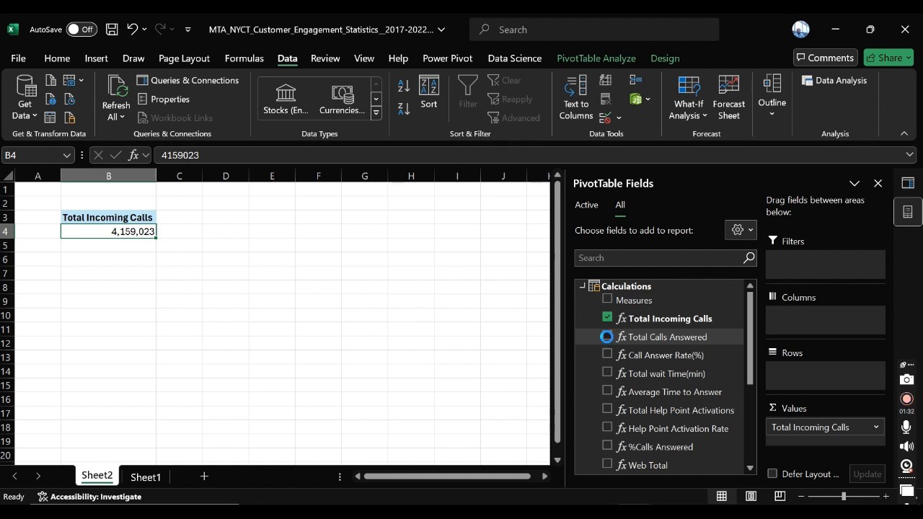
{"action": "left_click", "coordinate": [607, 373]}
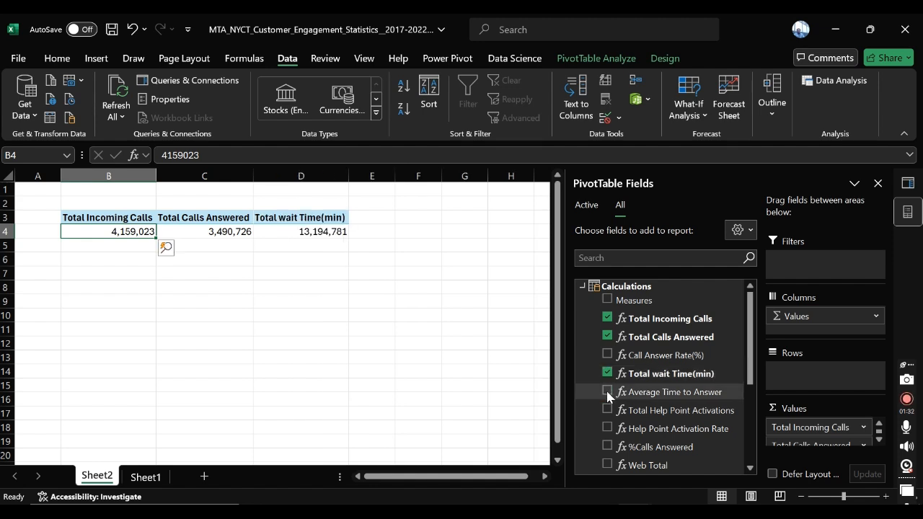
{"action": "left_click", "coordinate": [607, 391]}
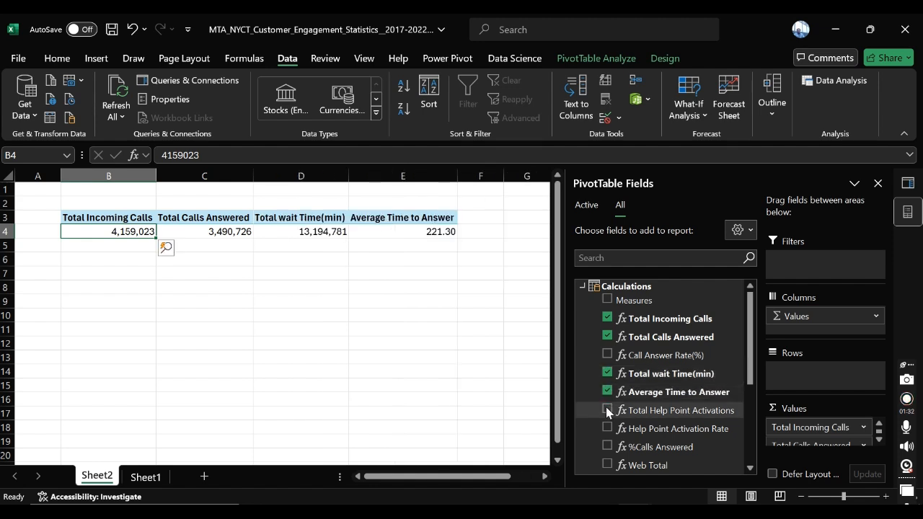
{"action": "left_click", "coordinate": [607, 355]}
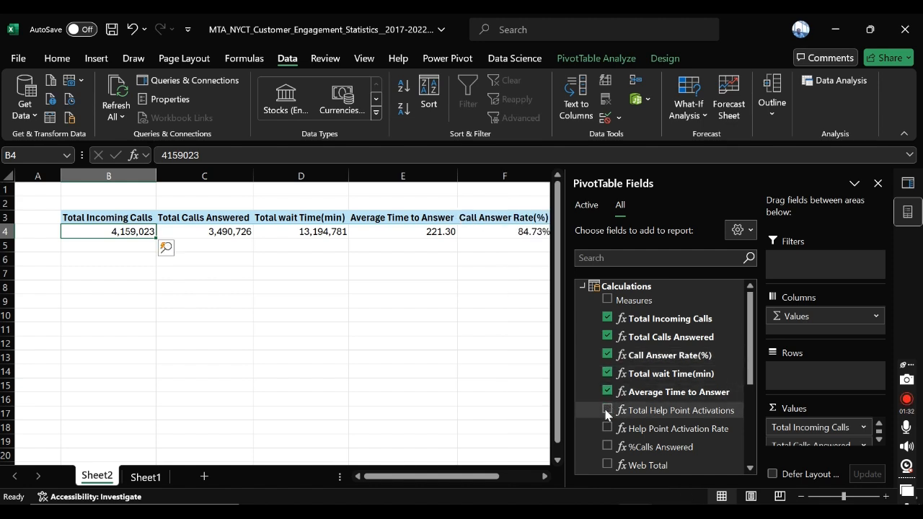
Step: Add the %Calls Answered, Total Help Point Activations and Help Point Activation Rate measures to the pivot table
{"action": "left_click", "coordinate": [607, 446]}
{"action": "left_click_drag", "start_coordinate": [470, 479], "coordinate": [510, 483]}
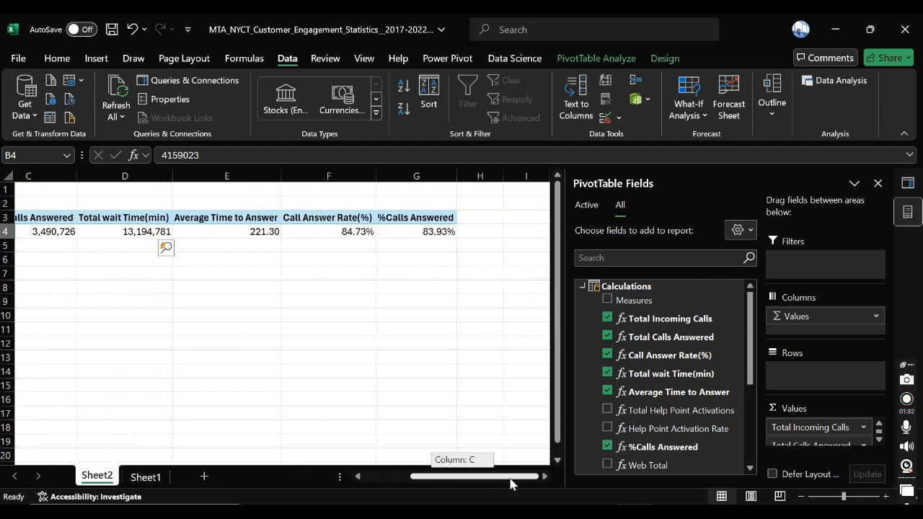
{"action": "scroll", "coordinate": [623, 383], "scroll_direction": "down", "scroll_amount": 2}
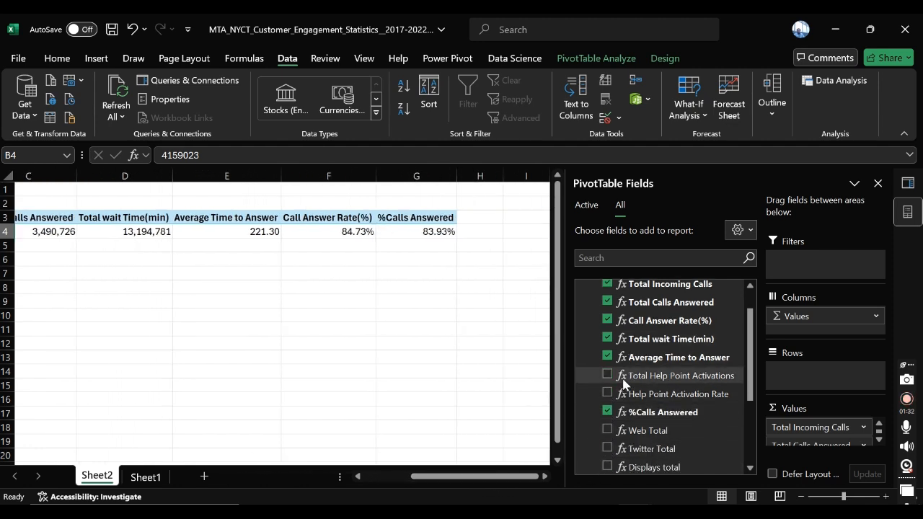
{"action": "scroll", "coordinate": [624, 383], "scroll_direction": "down", "scroll_amount": 2}
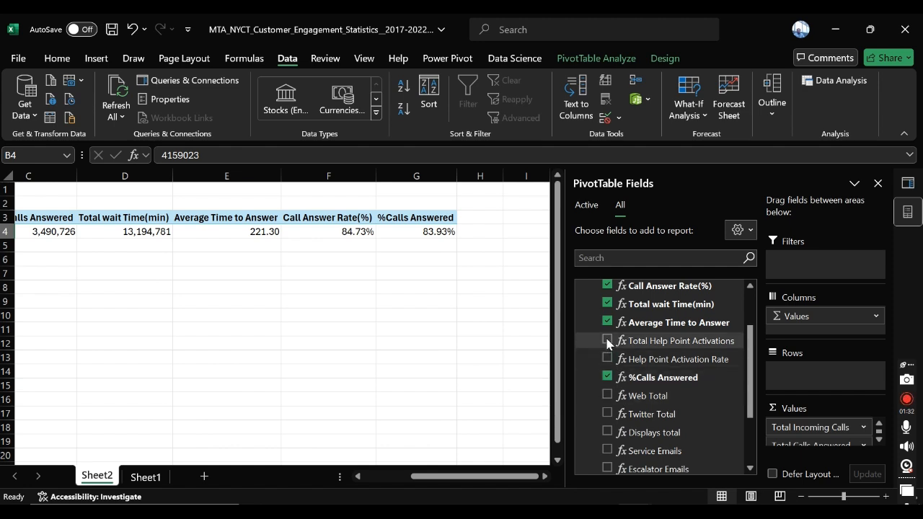
{"action": "left_click", "coordinate": [607, 341]}
{"action": "left_click", "coordinate": [607, 358]}
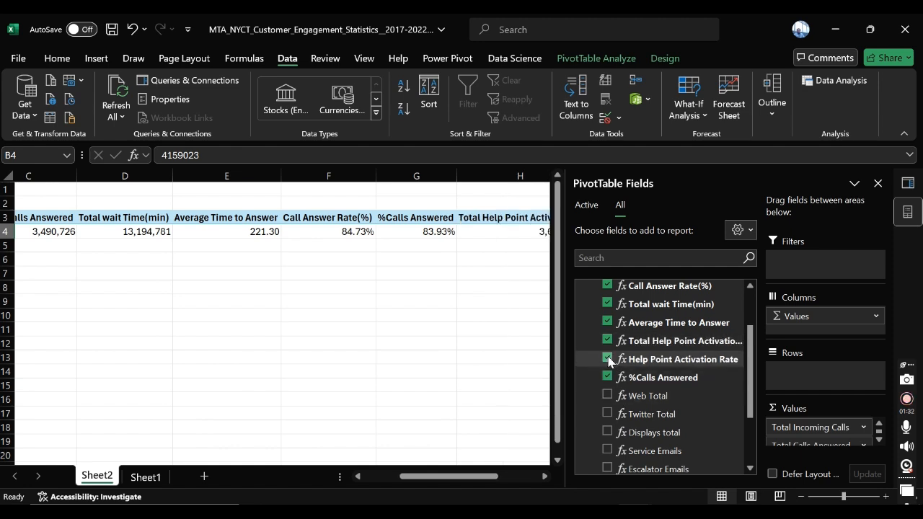
{"action": "left_click_drag", "start_coordinate": [451, 480], "coordinate": [346, 449]}
{"action": "left_click", "coordinate": [245, 273]}
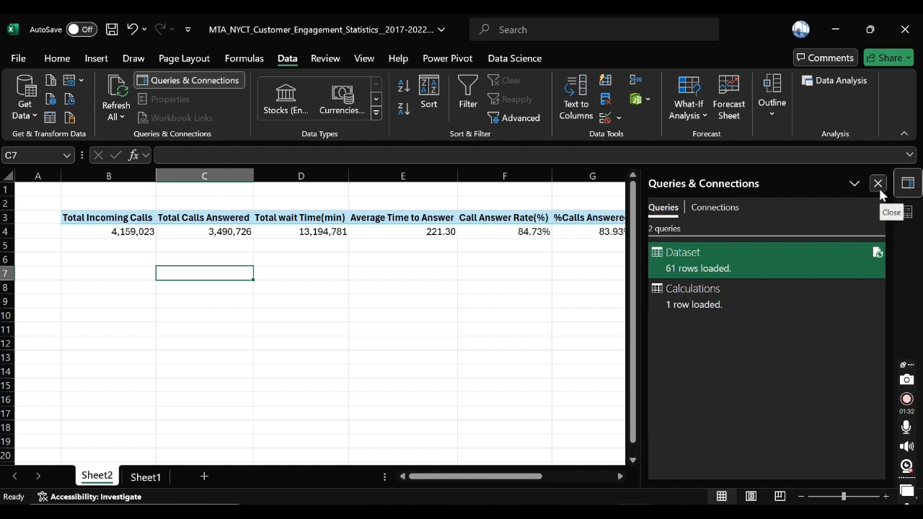
{"action": "left_click", "coordinate": [180, 356]}
{"action": "left_click_drag", "start_coordinate": [134, 232], "coordinate": [414, 240]}
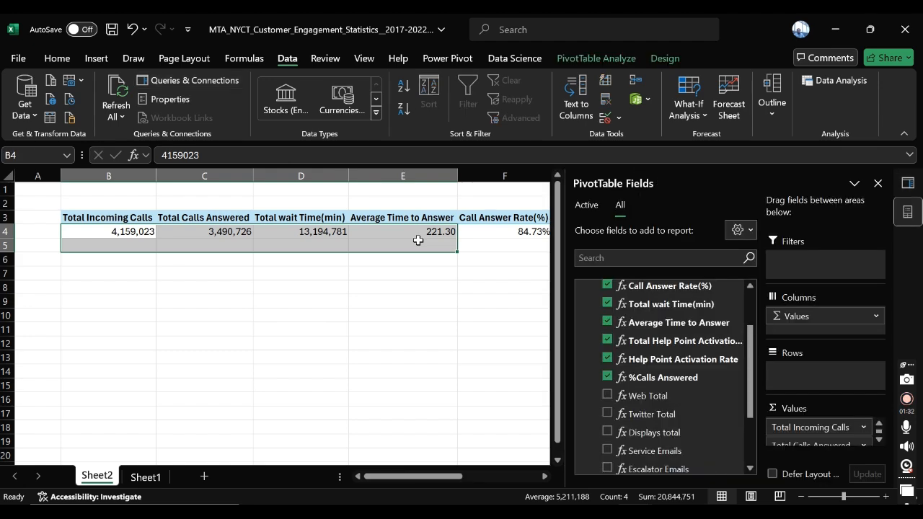
{"action": "left_click", "coordinate": [495, 285]}
{"action": "left_click_drag", "start_coordinate": [533, 477], "coordinate": [441, 476]}
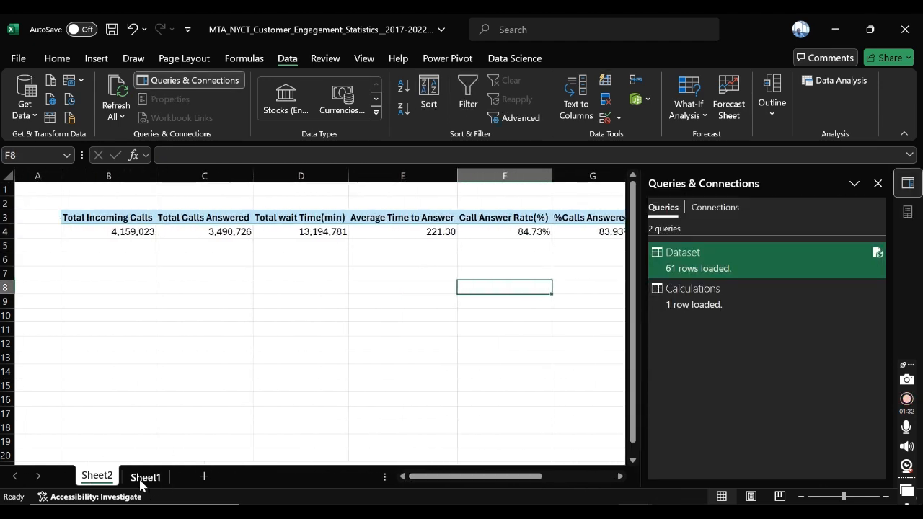
Step: Delete the Sheet1 worksheet containing the Total wait Time(min) chart
{"action": "left_click", "coordinate": [138, 478]}
{"action": "left_click", "coordinate": [103, 478]}
{"action": "left_click", "coordinate": [142, 479]}
{"action": "right_click", "coordinate": [142, 478]}
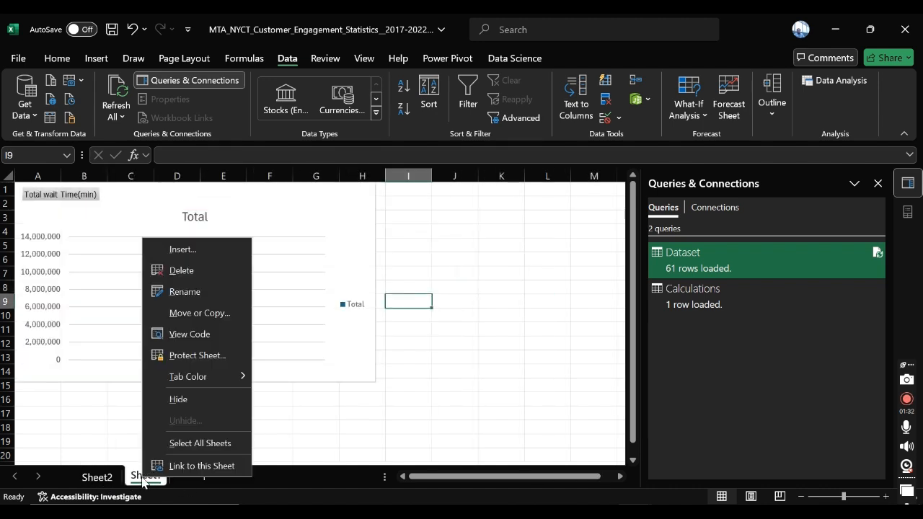
{"action": "left_click", "coordinate": [181, 271]}
{"action": "left_click", "coordinate": [436, 306]}
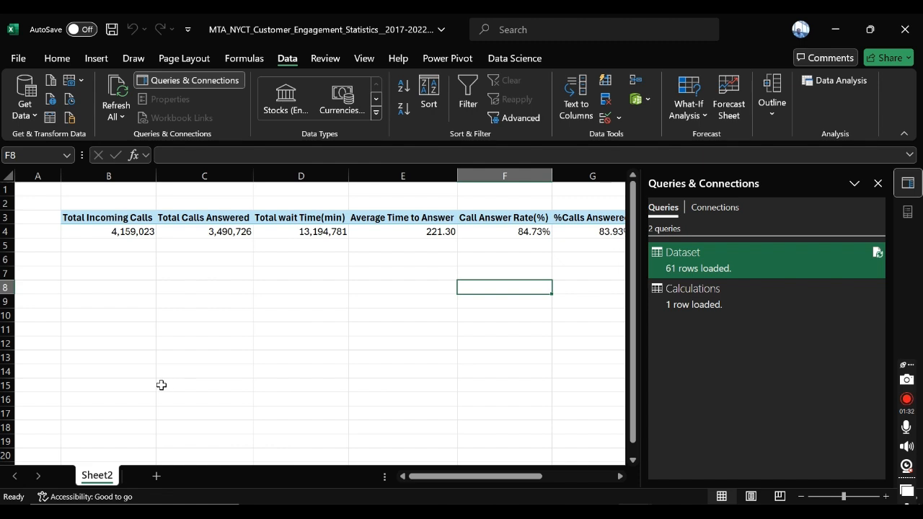
Step: Close the Queries & Connections pane and add a new blank worksheet to the workbook
{"action": "left_click", "coordinate": [204, 273]}
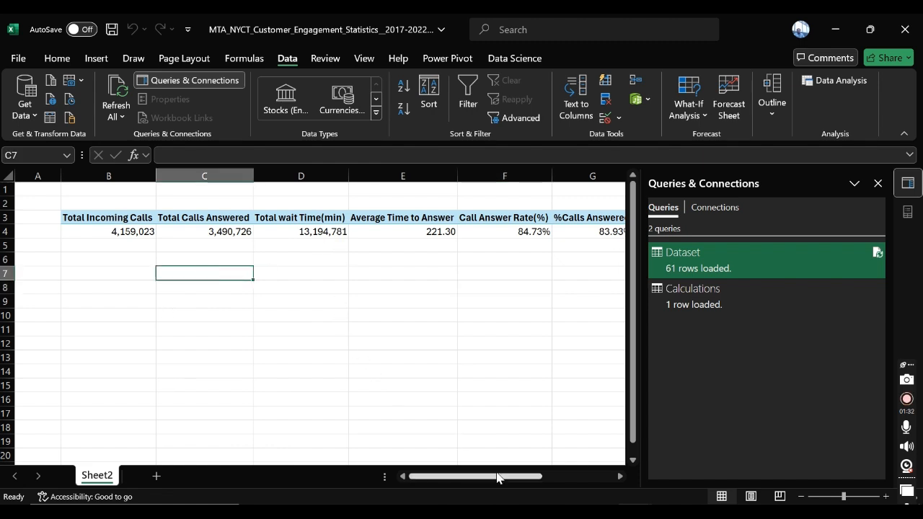
{"action": "left_click_drag", "start_coordinate": [496, 475], "coordinate": [476, 467]}
{"action": "left_click", "coordinate": [877, 183]}
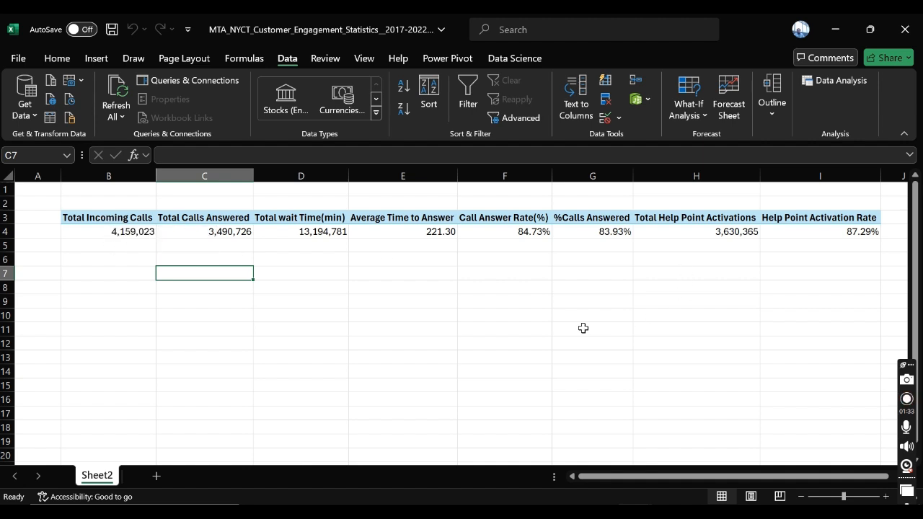
{"action": "left_click", "coordinate": [156, 476]}
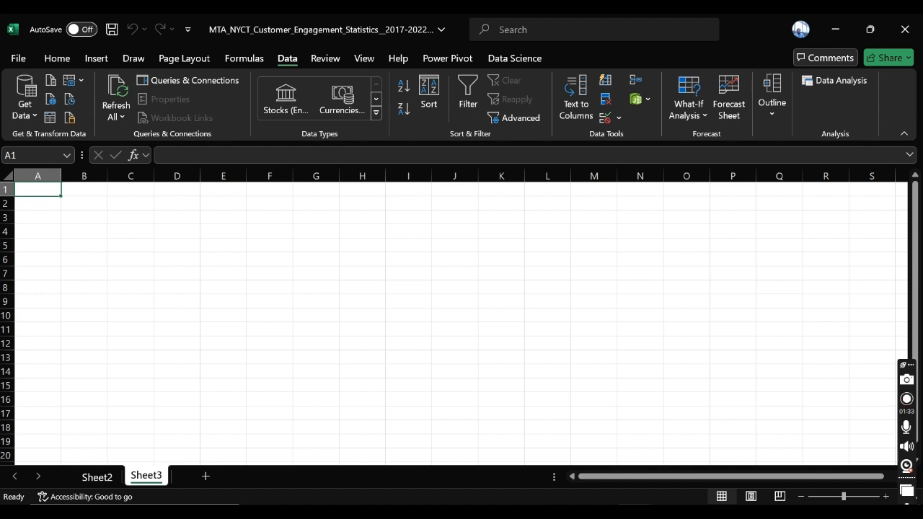
{"action": "left_click", "coordinate": [908, 467]}
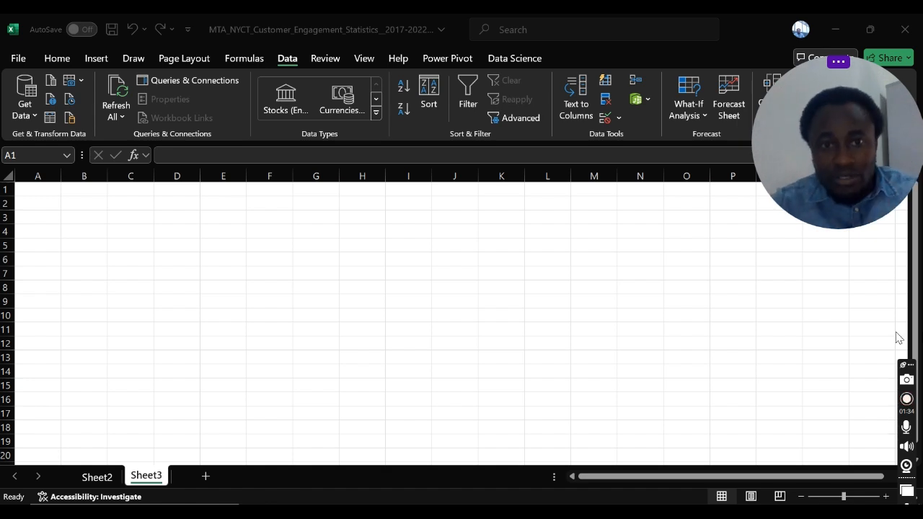
{"action": "left_click", "coordinate": [206, 240]}
{"action": "mouse_move", "coordinate": [839, 84]}
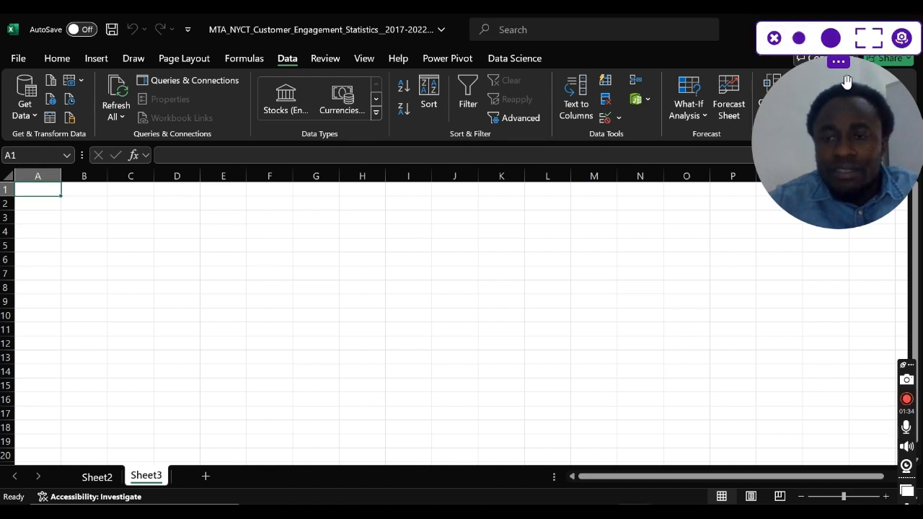
{"action": "left_click_drag", "start_coordinate": [843, 78], "coordinate": [843, 356]}
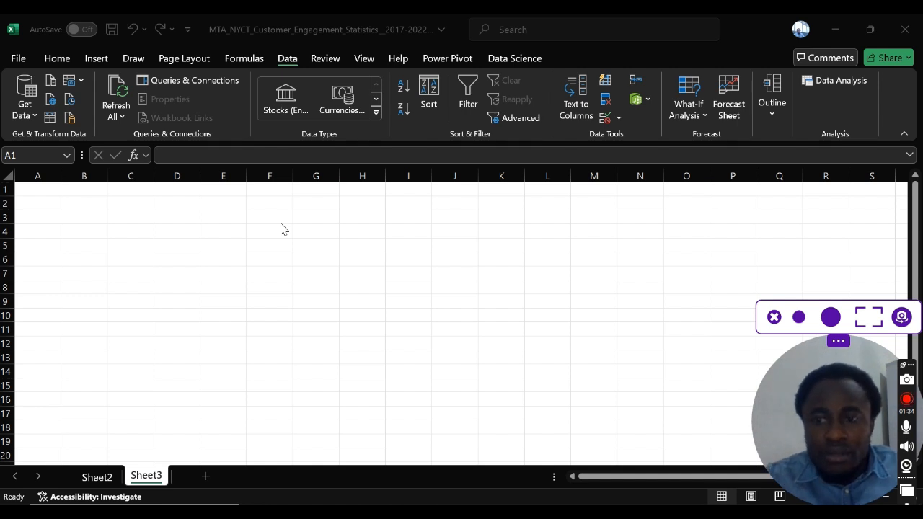
{"action": "left_click", "coordinate": [477, 252]}
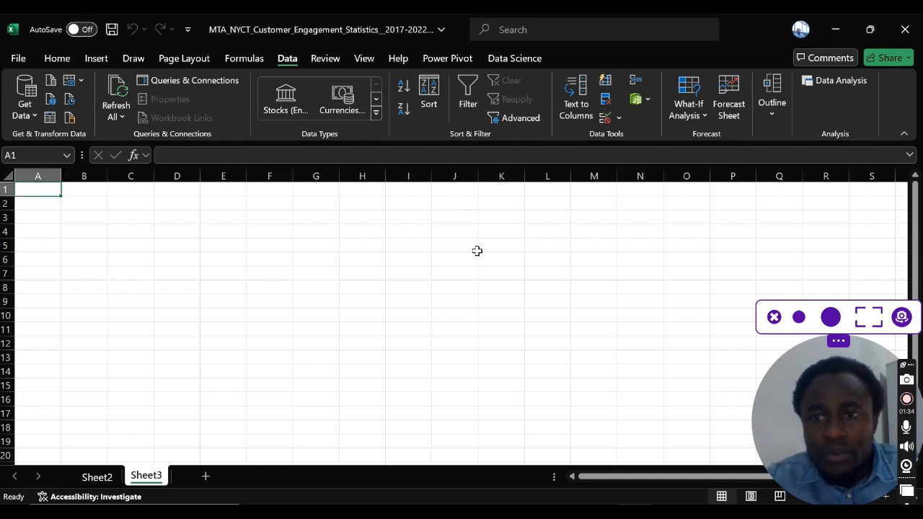
{"action": "left_click", "coordinate": [172, 214]}
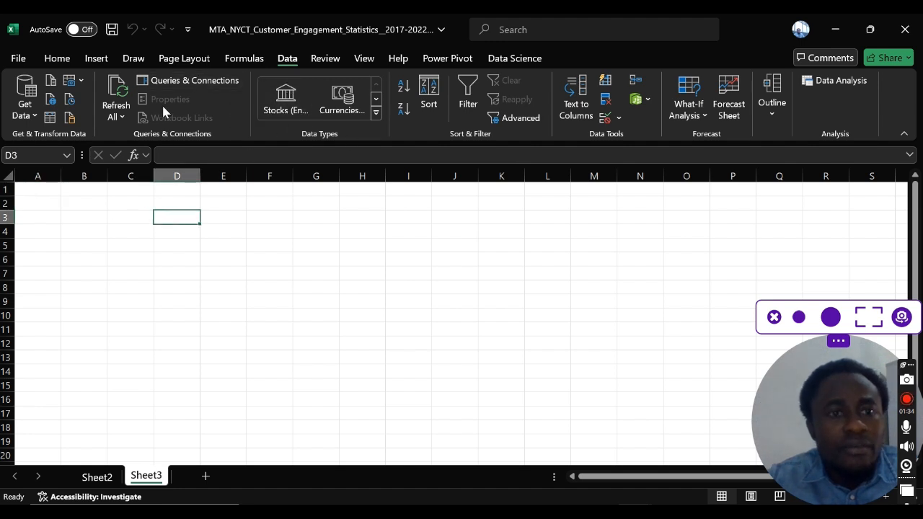
{"action": "left_click", "coordinate": [175, 239]}
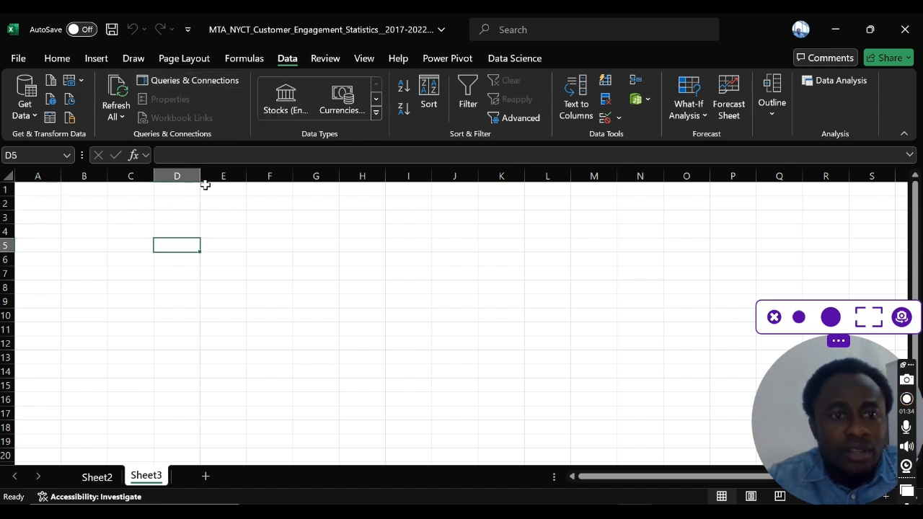
Step: Draw a rounded rectangle about 10.95" wide and 4.47" high on Sheet3, starting at the corner of cell A1
{"action": "left_click", "coordinate": [72, 60]}
{"action": "left_click", "coordinate": [95, 60]}
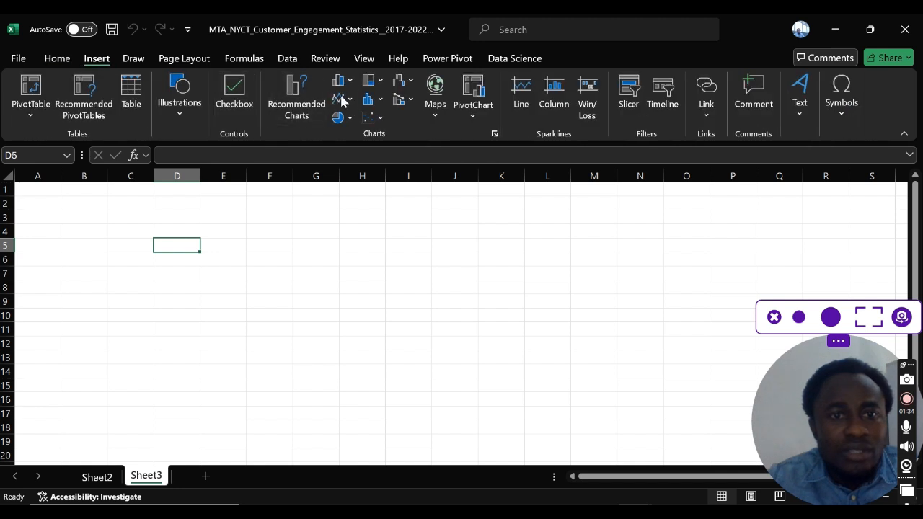
{"action": "left_click", "coordinate": [190, 111]}
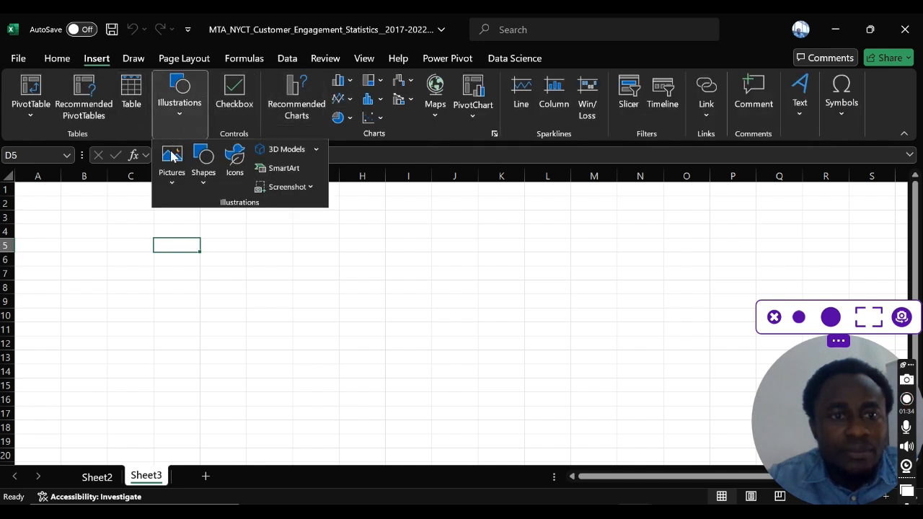
{"action": "left_click", "coordinate": [209, 174]}
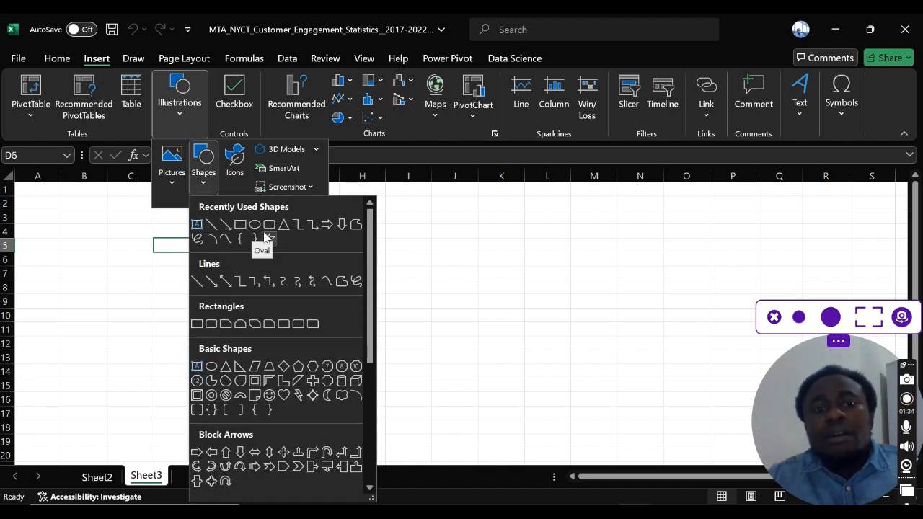
{"action": "left_click", "coordinate": [284, 226]}
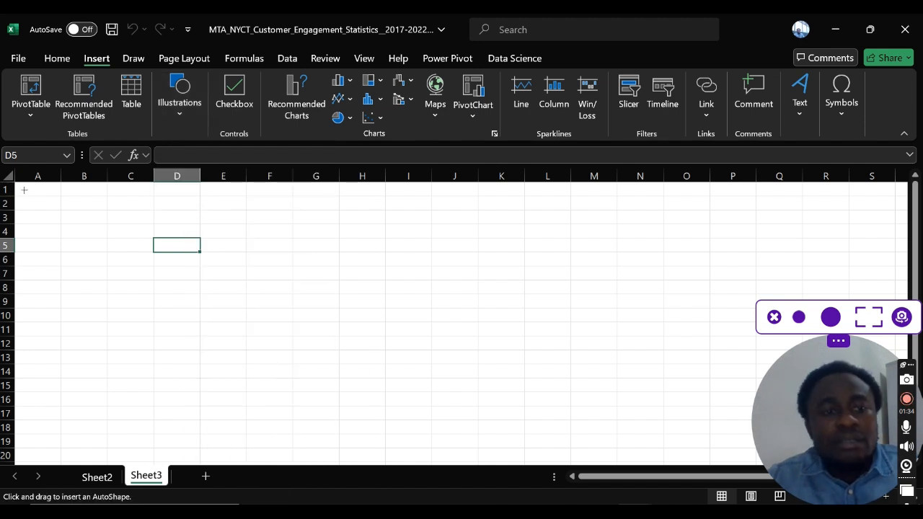
{"action": "left_click_drag", "start_coordinate": [15, 183], "coordinate": [721, 402]}
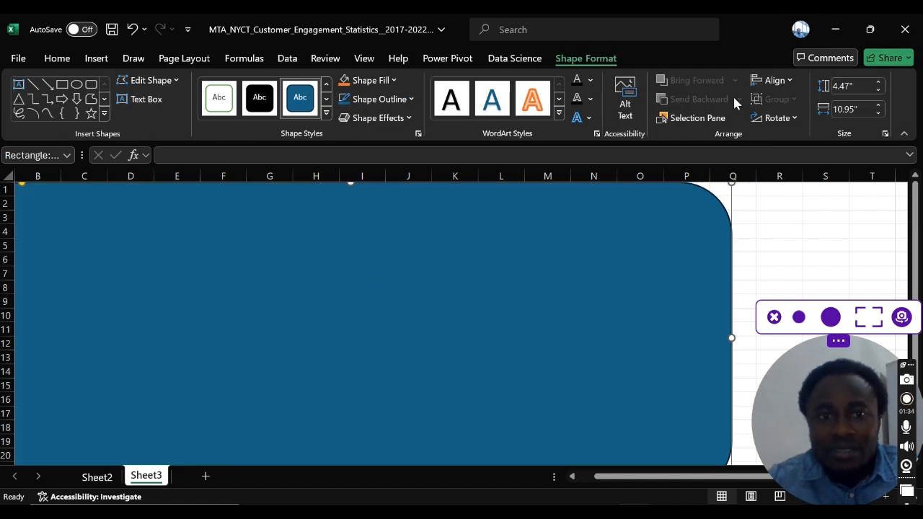
{"action": "left_click", "coordinate": [773, 317]}
{"action": "left_click_drag", "start_coordinate": [764, 476], "coordinate": [748, 477]}
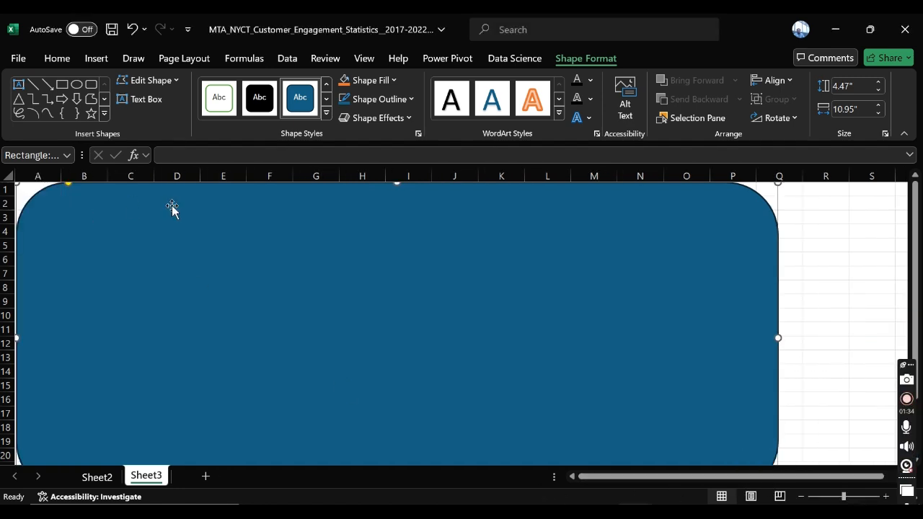
Step: Collapse the ribbon and stretch the rounded rectangle's lower edge down to row 25
{"action": "scroll", "coordinate": [171, 211], "scroll_direction": "down", "scroll_amount": 3}
{"action": "scroll", "coordinate": [172, 211], "scroll_direction": "up", "scroll_amount": 3}
{"action": "left_click", "coordinate": [905, 137]}
{"action": "left_click_drag", "start_coordinate": [396, 423], "coordinate": [393, 463]}
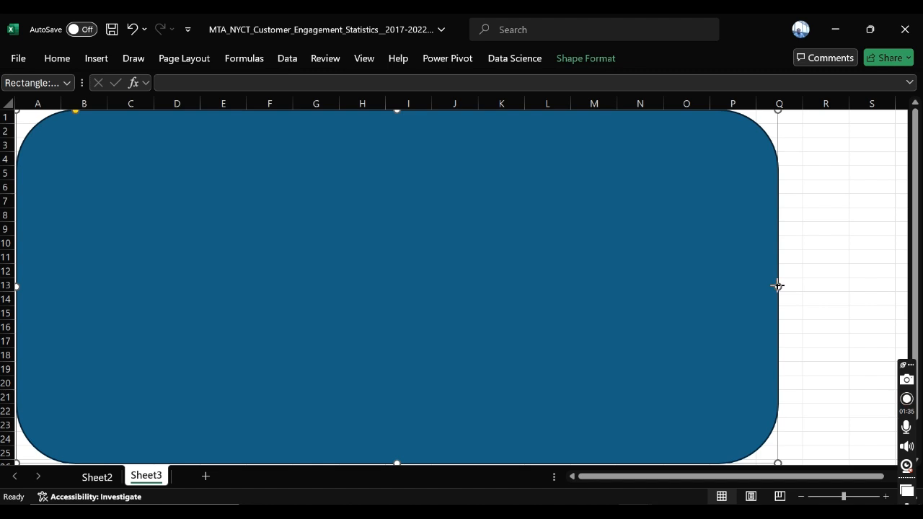
Step: Widen the rounded rectangle to end near the right edge of column S and reduce its corner rounding
{"action": "left_click_drag", "start_coordinate": [777, 286], "coordinate": [840, 274]}
{"action": "left_click_drag", "start_coordinate": [721, 477], "coordinate": [667, 488]}
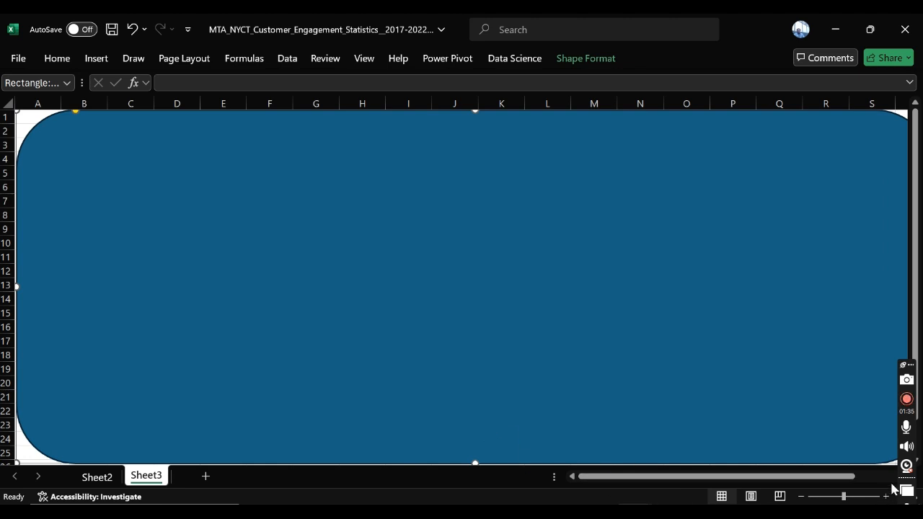
{"action": "left_click", "coordinate": [909, 364]}
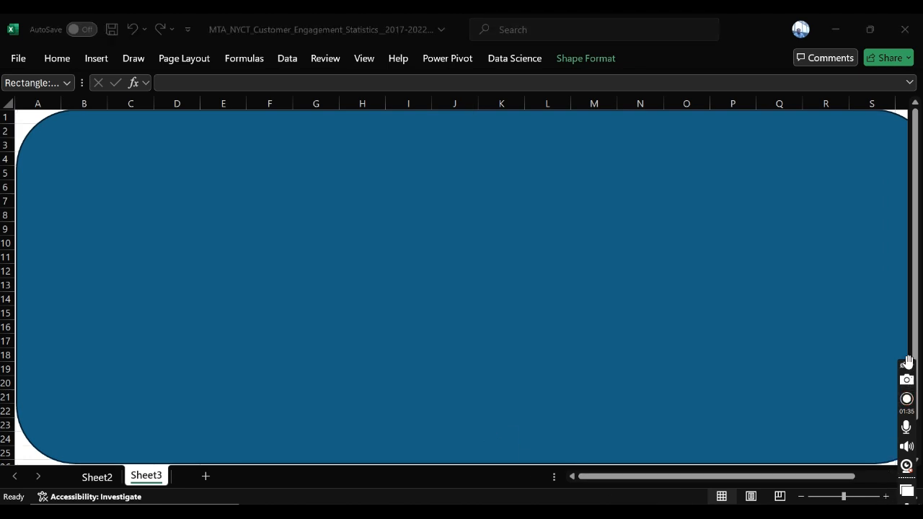
{"action": "left_click_drag", "start_coordinate": [907, 362], "coordinate": [913, 75]}
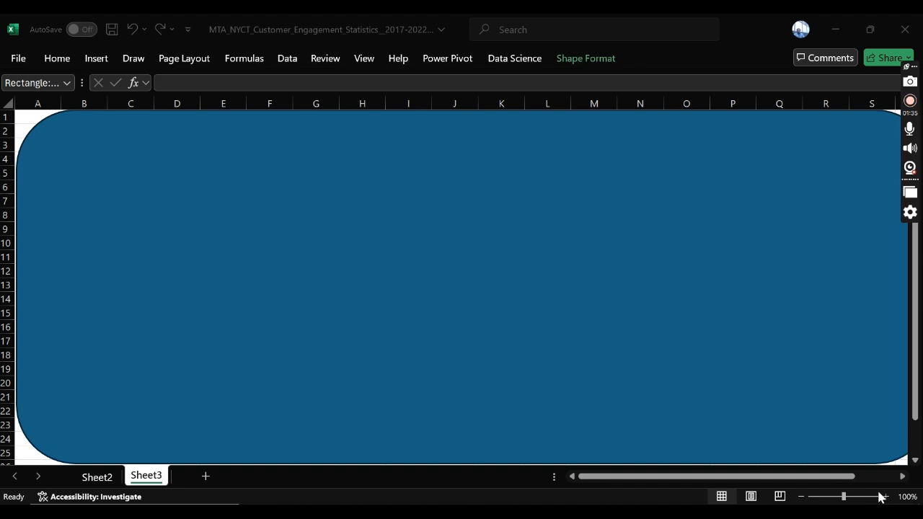
{"action": "left_click", "coordinate": [813, 292]}
{"action": "scroll", "coordinate": [813, 293], "scroll_direction": "right", "scroll_amount": 2}
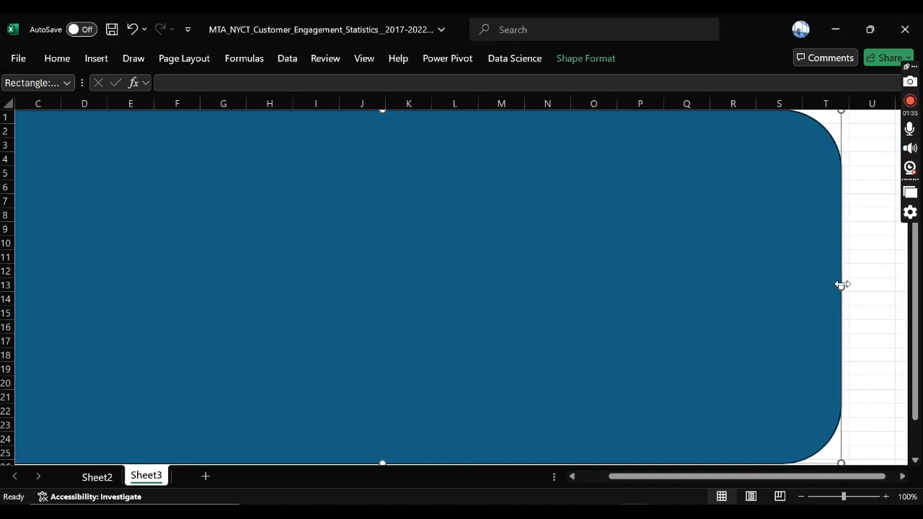
{"action": "left_click_drag", "start_coordinate": [842, 285], "coordinate": [798, 282]}
{"action": "left_click_drag", "start_coordinate": [854, 477], "coordinate": [727, 480]}
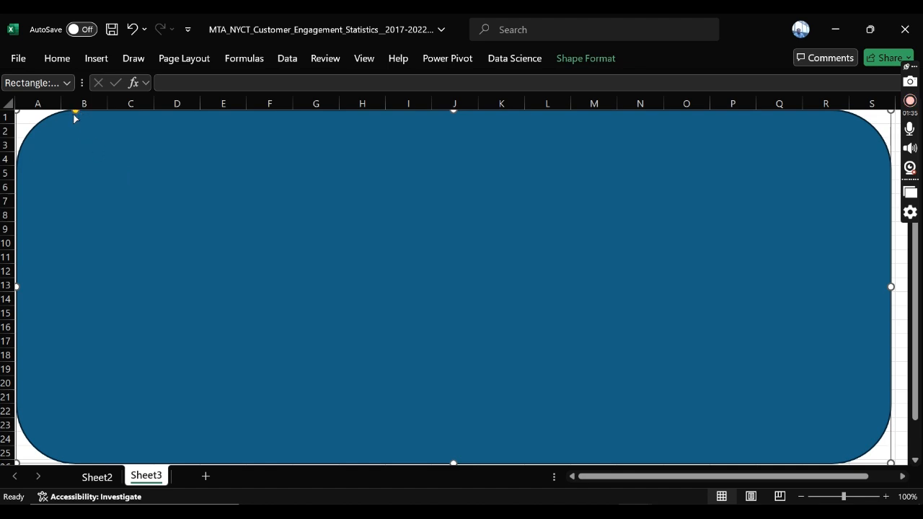
{"action": "left_click_drag", "start_coordinate": [74, 112], "coordinate": [39, 117]}
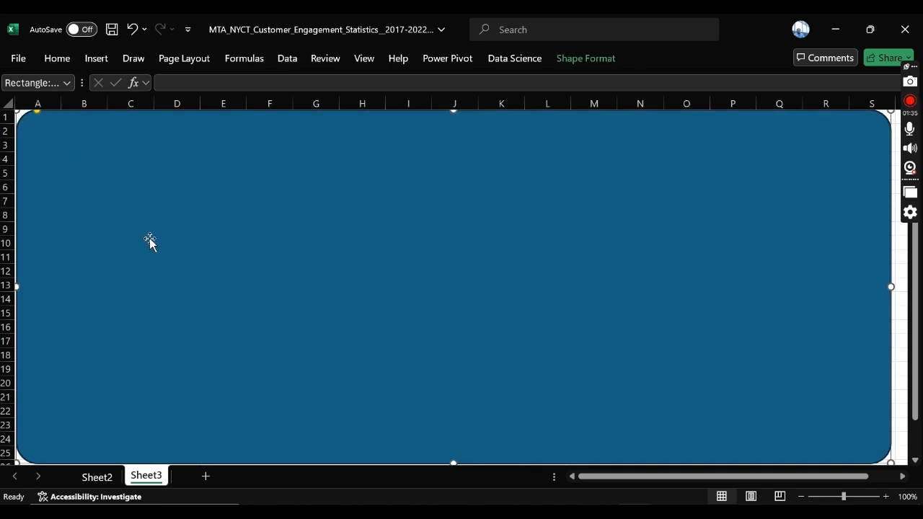
{"action": "left_click", "coordinate": [906, 284]}
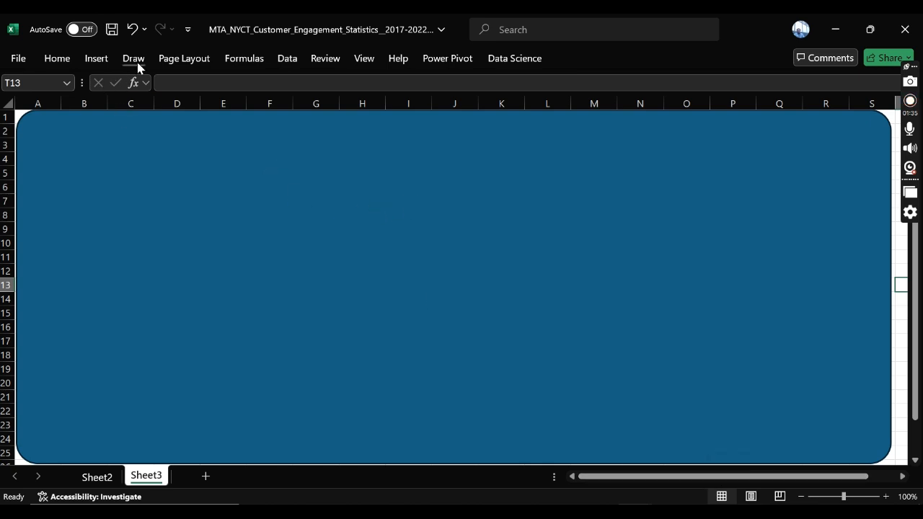
Step: Duplicate the rounded rectangle, shrink the copy to about 11.38" by 4.41" and place it inside the original
{"action": "left_click", "coordinate": [272, 151]}
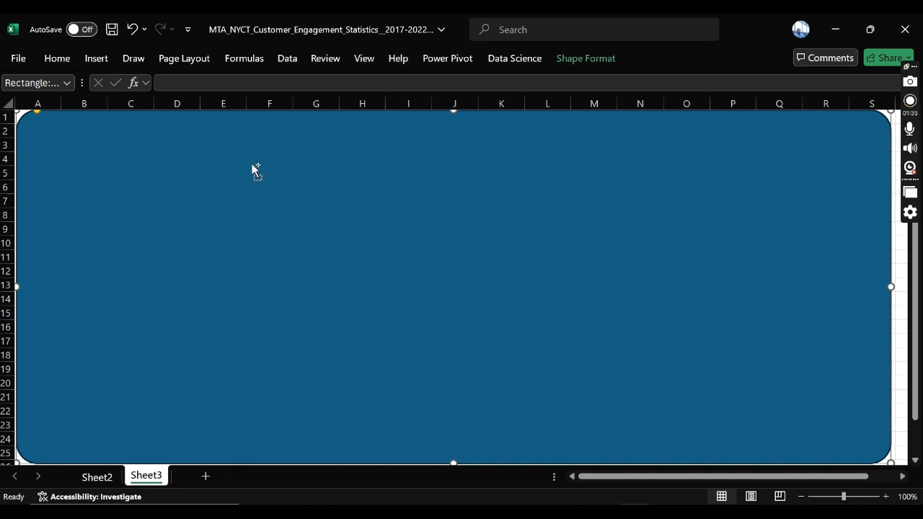
{"action": "key", "text": "ctrl+d"}
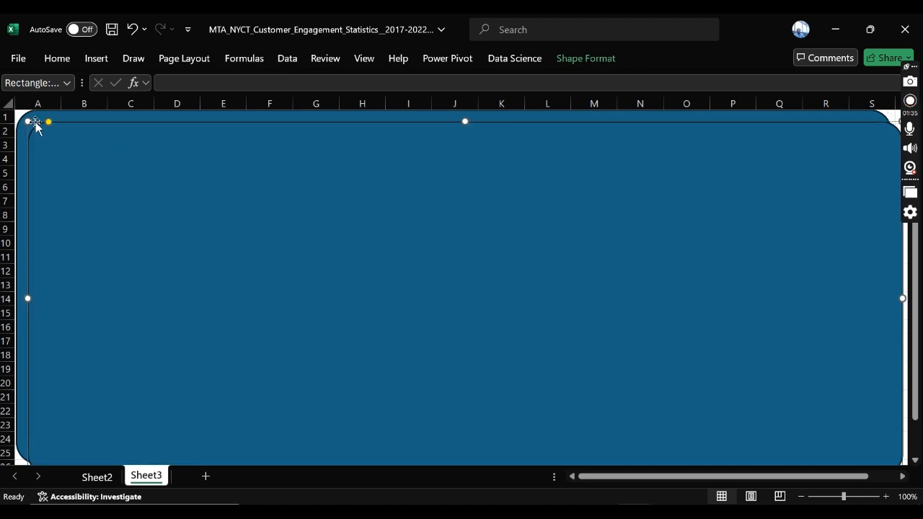
{"action": "left_click_drag", "start_coordinate": [28, 121], "coordinate": [109, 166]}
{"action": "left_click_drag", "start_coordinate": [167, 213], "coordinate": [85, 169]}
Step: Apply the solid black preset shape style to the inner rounded rectangle
{"action": "left_click", "coordinate": [281, 62]}
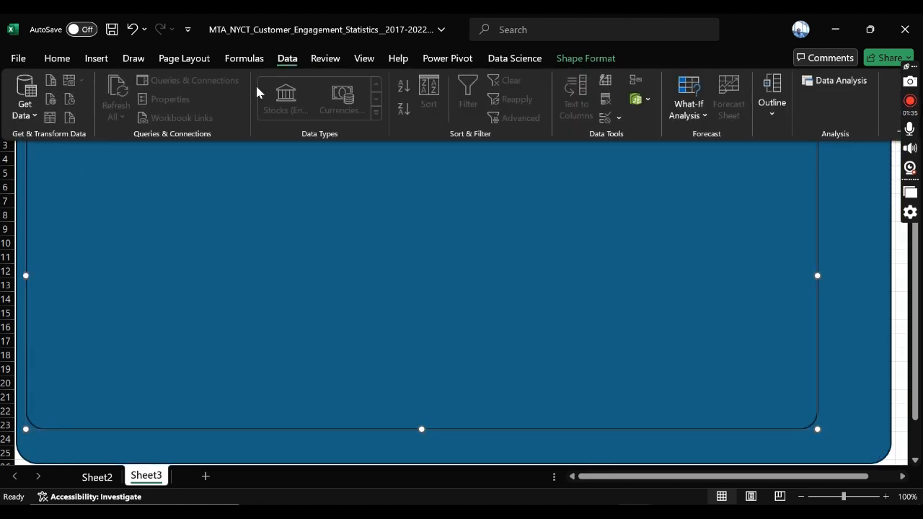
{"action": "left_click", "coordinate": [209, 219]}
{"action": "left_click", "coordinate": [585, 59]}
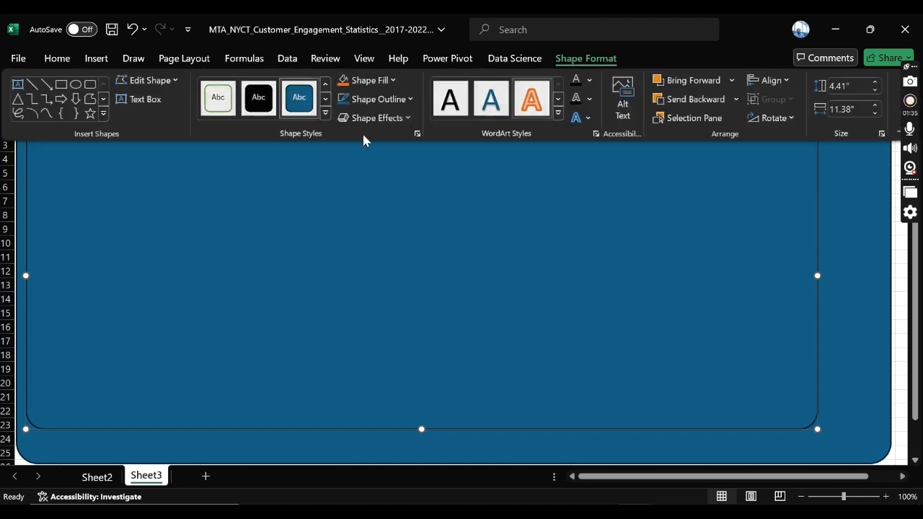
{"action": "left_click", "coordinate": [260, 107]}
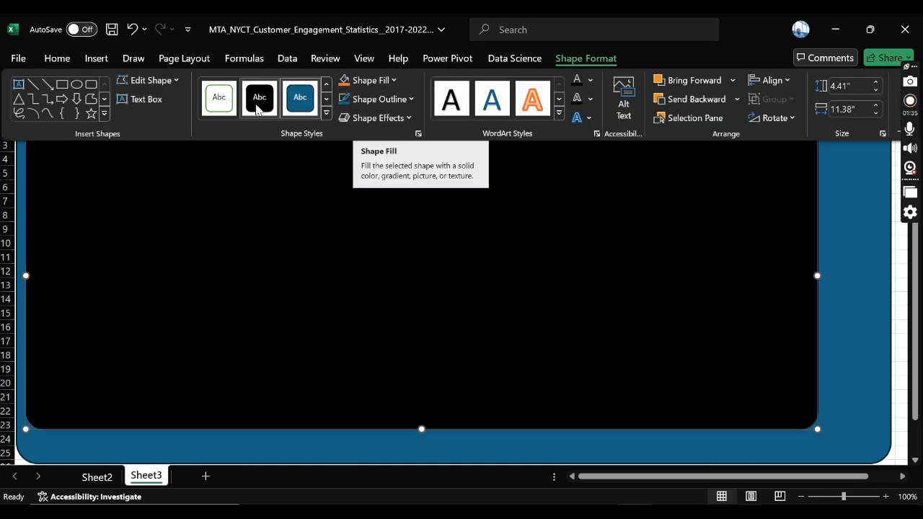
{"action": "left_click", "coordinate": [254, 224]}
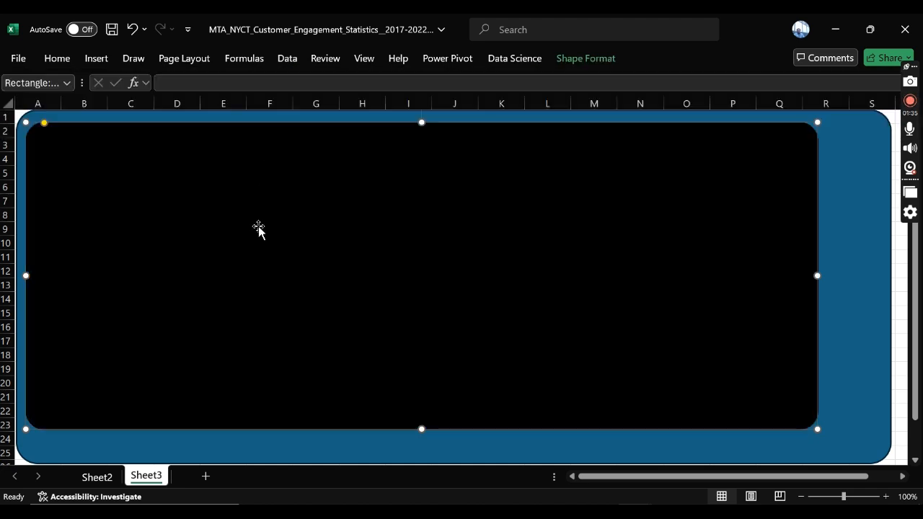
Step: Reposition and enlarge the black rectangle to about 12.38" by 4.94", leaving a thin, even blue border around it
{"action": "left_click_drag", "start_coordinate": [132, 154], "coordinate": [125, 148]}
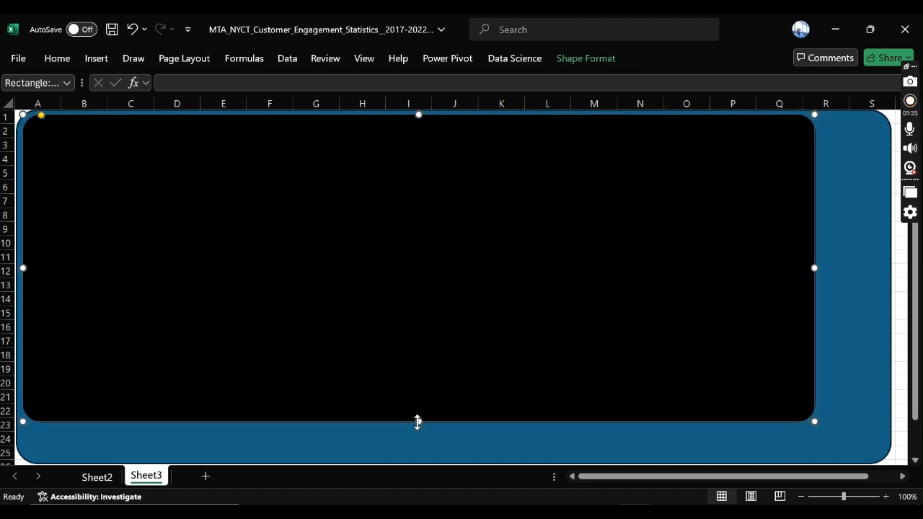
{"action": "left_click_drag", "start_coordinate": [417, 421], "coordinate": [411, 461]}
{"action": "left_click_drag", "start_coordinate": [813, 285], "coordinate": [881, 262]}
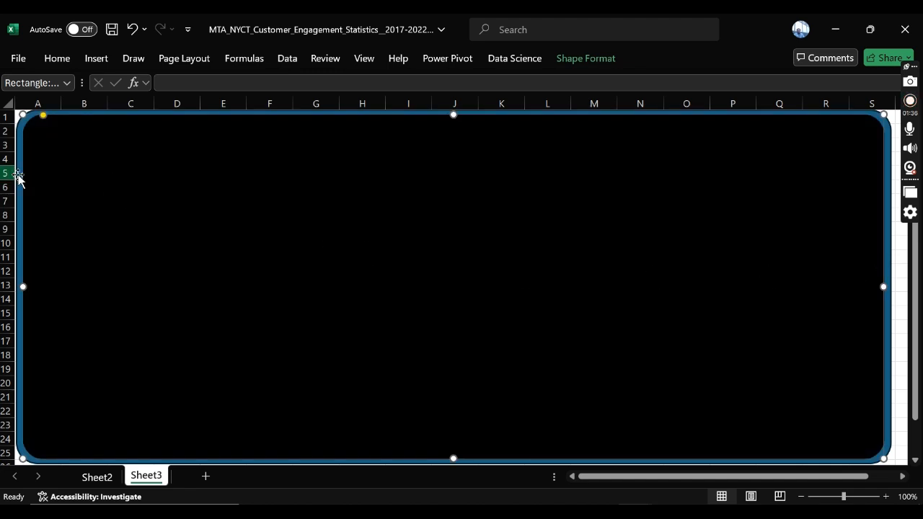
{"action": "left_click", "coordinate": [584, 58]}
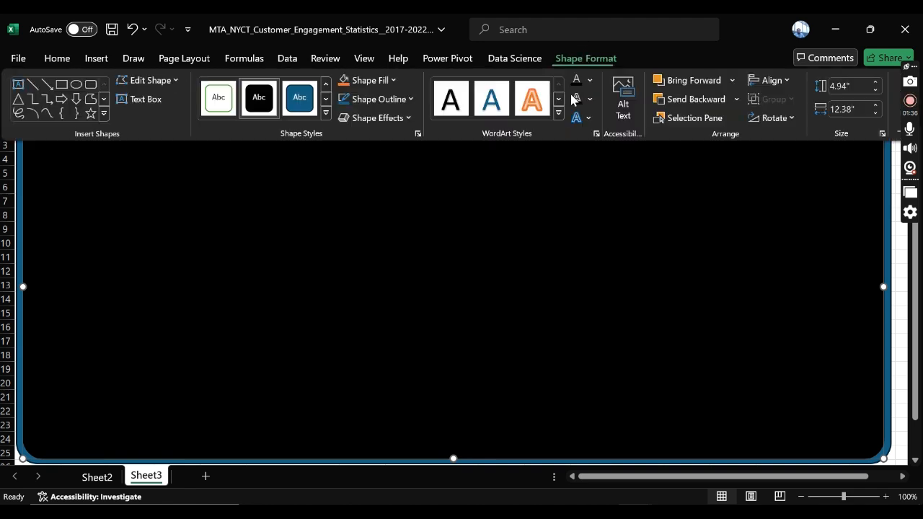
{"action": "left_click", "coordinate": [402, 119]}
{"action": "left_click", "coordinate": [400, 99]}
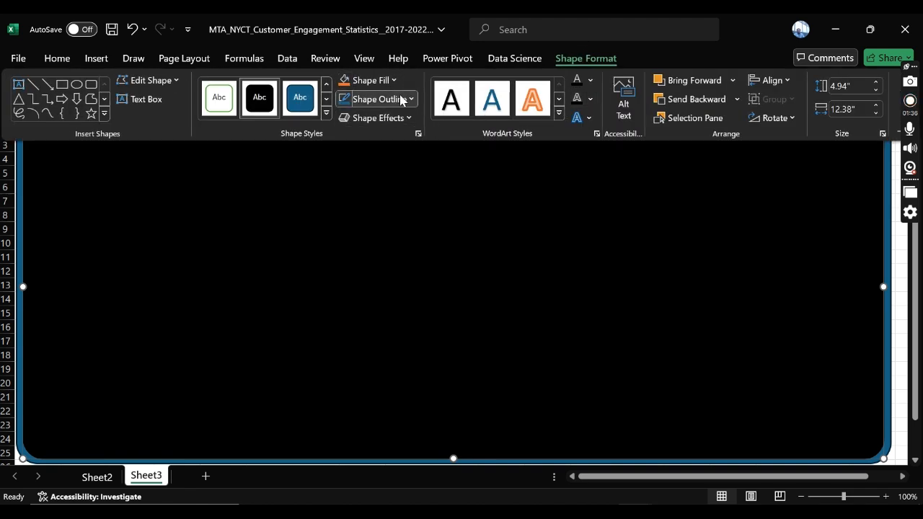
{"action": "left_click", "coordinate": [396, 59]}
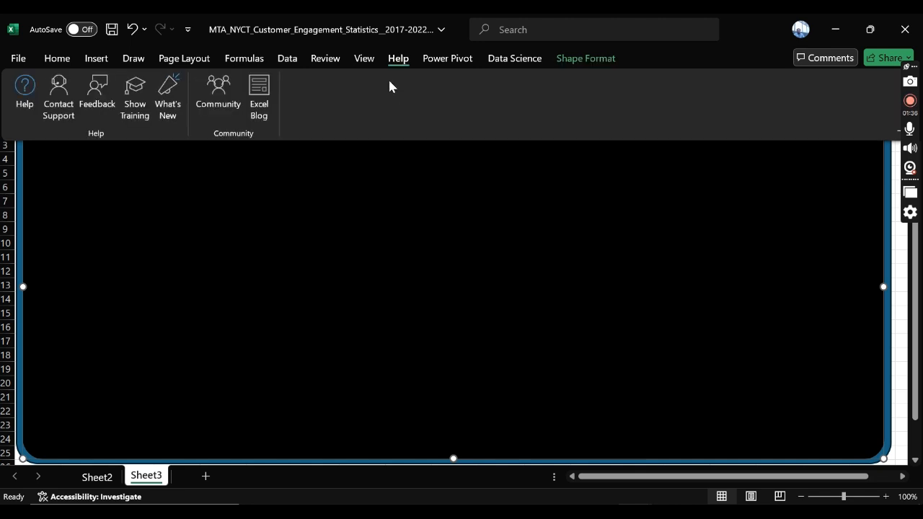
{"action": "left_click", "coordinate": [580, 62]}
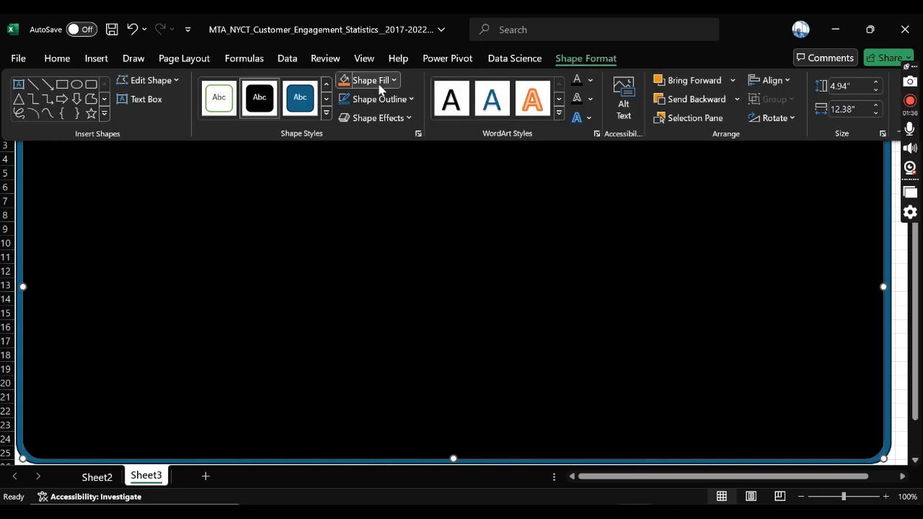
{"action": "left_click", "coordinate": [381, 83]}
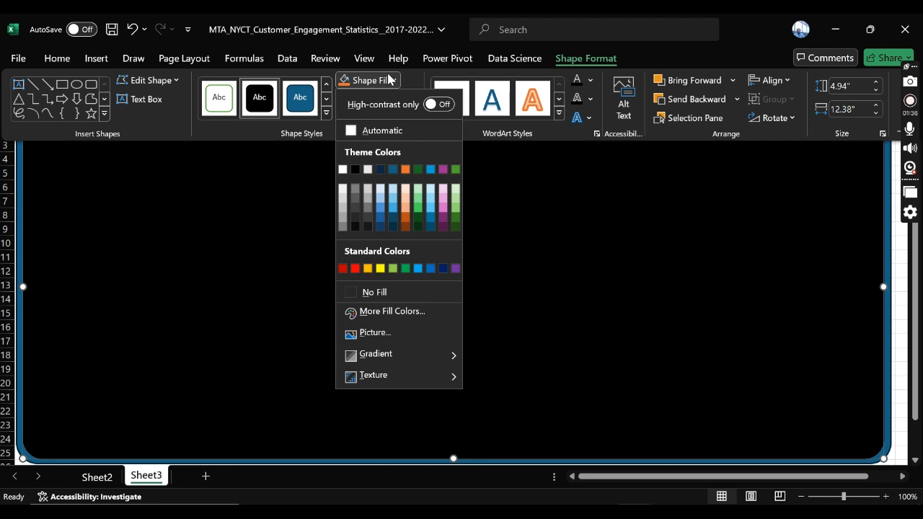
{"action": "left_click", "coordinate": [910, 282]}
{"action": "left_click", "coordinate": [910, 281]}
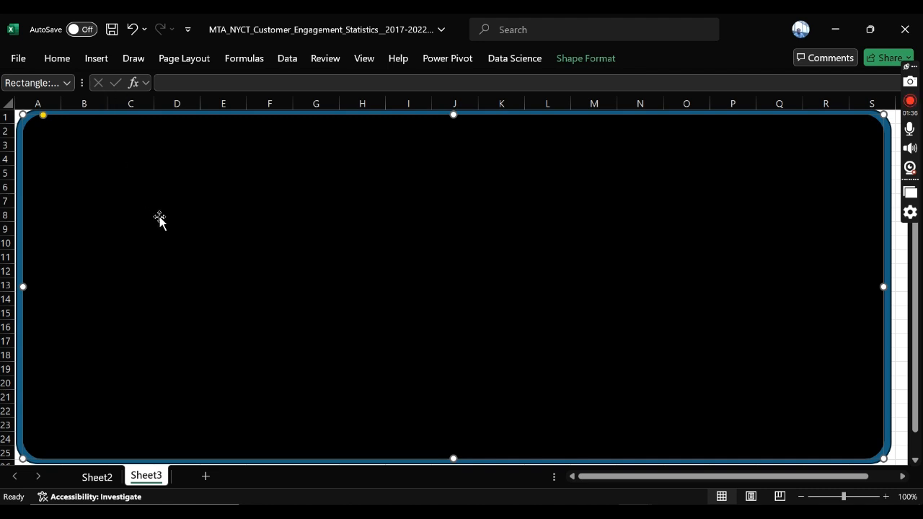
Step: Draw a tall rounded rectangle about 1.69" by 4.72" over columns A to D inside the black area, and reduce its corner rounding
{"action": "left_click", "coordinate": [98, 61]}
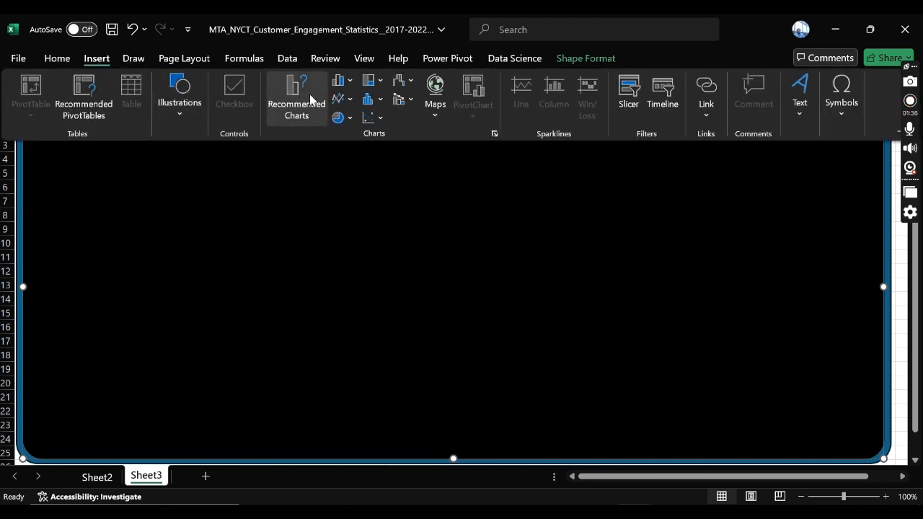
{"action": "left_click", "coordinate": [165, 107]}
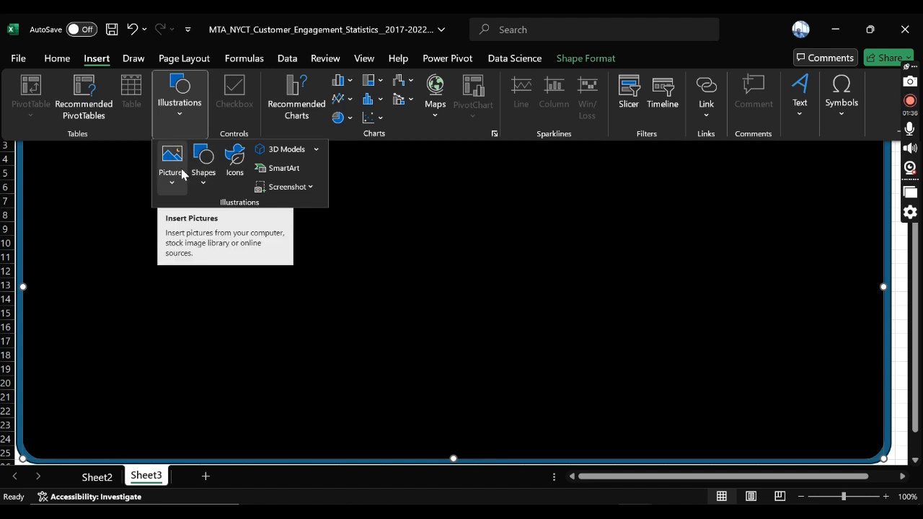
{"action": "left_click", "coordinate": [204, 186]}
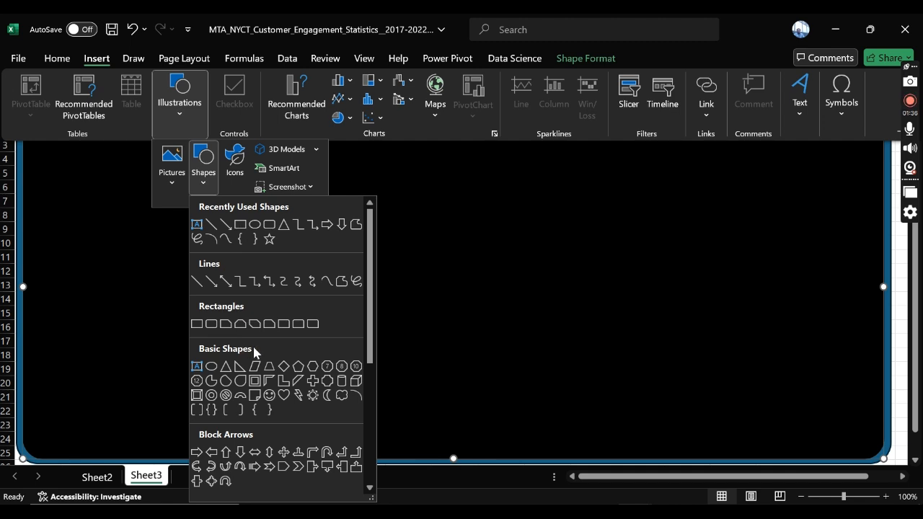
{"action": "scroll", "coordinate": [250, 322], "scroll_direction": "down", "scroll_amount": 5}
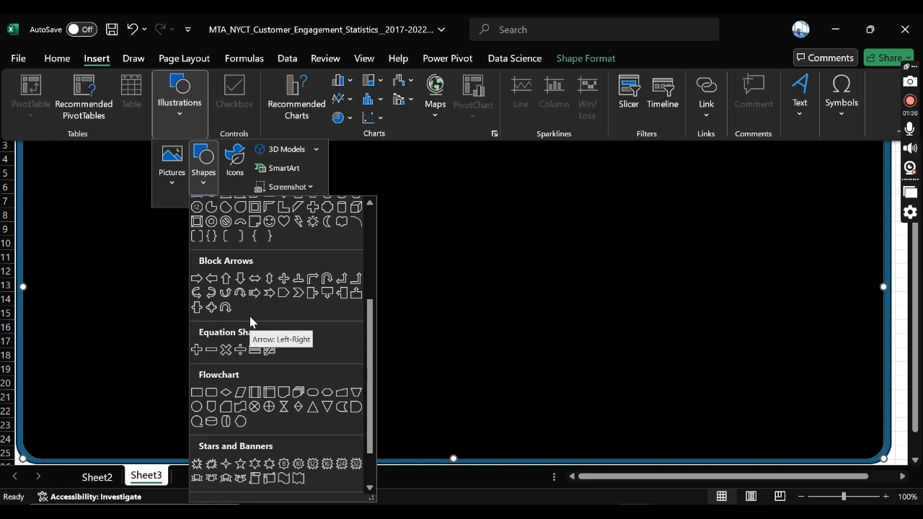
{"action": "scroll", "coordinate": [250, 316], "scroll_direction": "up", "scroll_amount": 5}
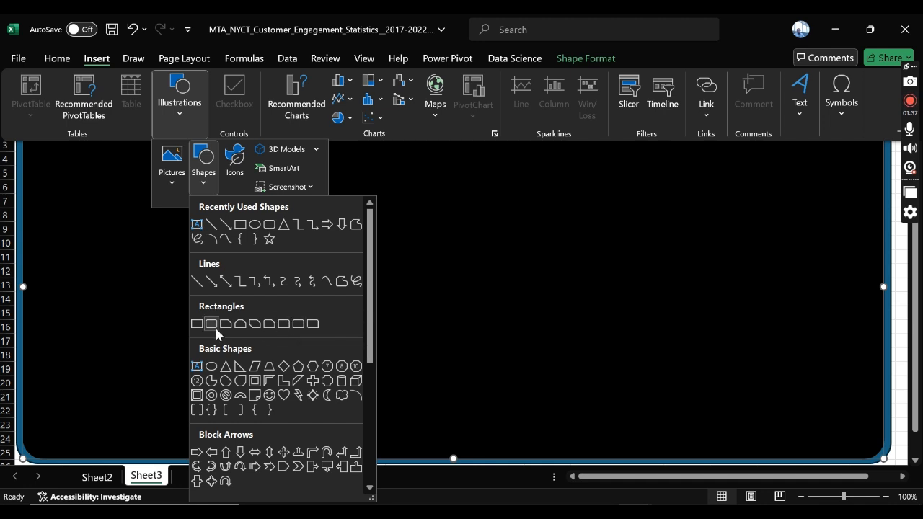
{"action": "left_click", "coordinate": [265, 227]}
{"action": "left_click_drag", "start_coordinate": [51, 124], "coordinate": [168, 453]}
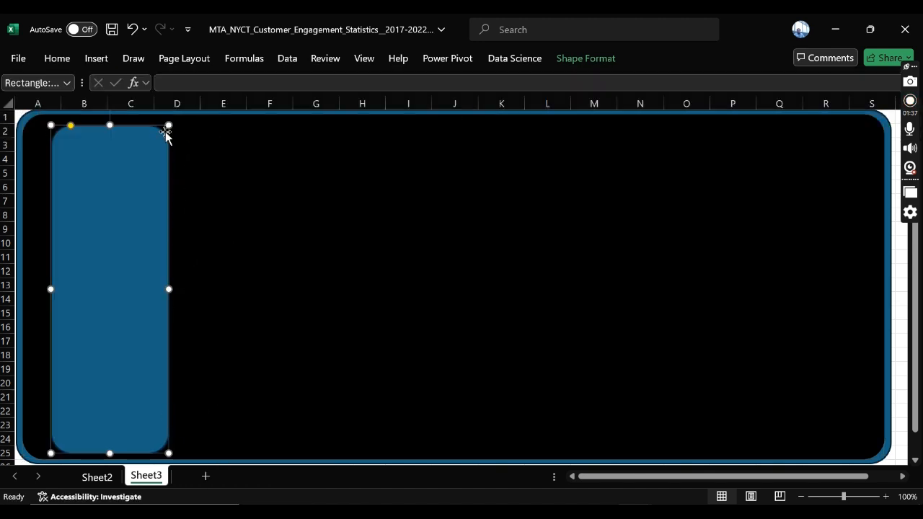
{"action": "left_click_drag", "start_coordinate": [71, 127], "coordinate": [55, 122]}
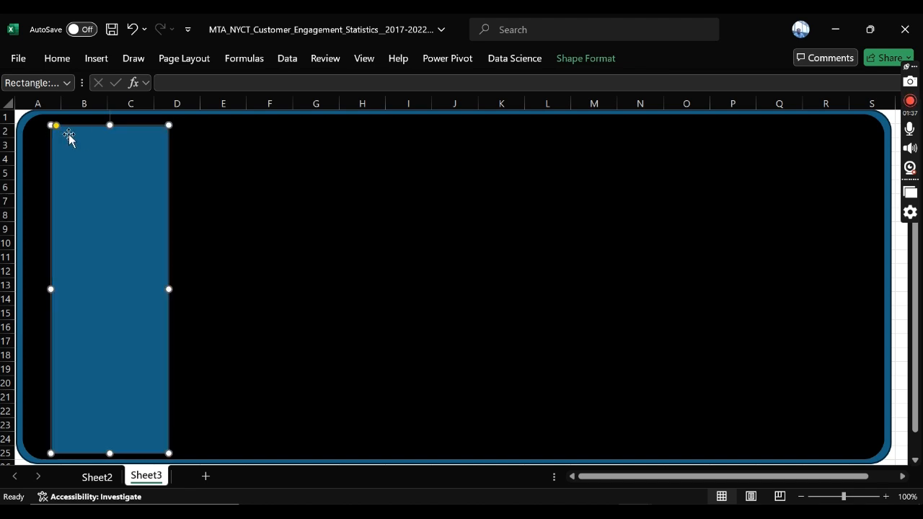
Step: Try reshaping the tall blue rectangle by moving its upper-left edit point, and undo that change
{"action": "left_click", "coordinate": [585, 57]}
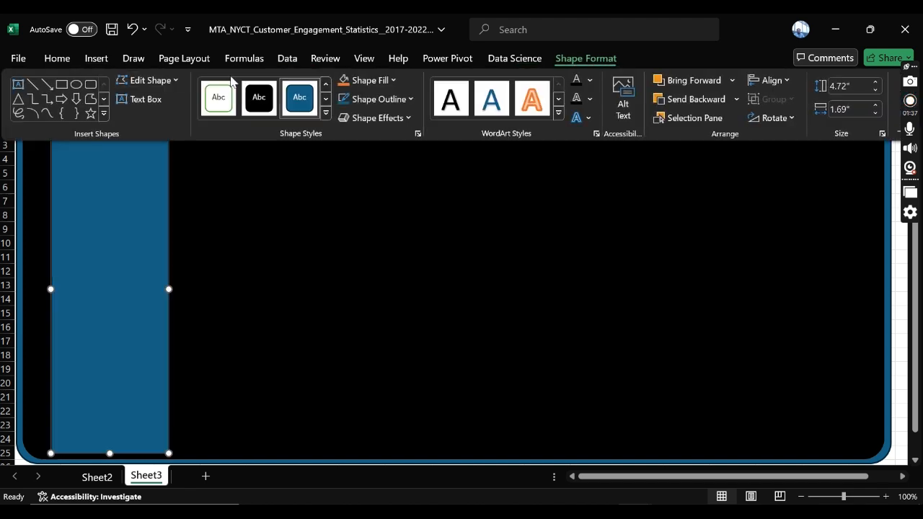
{"action": "left_click", "coordinate": [173, 81]}
{"action": "mouse_move", "coordinate": [173, 101]}
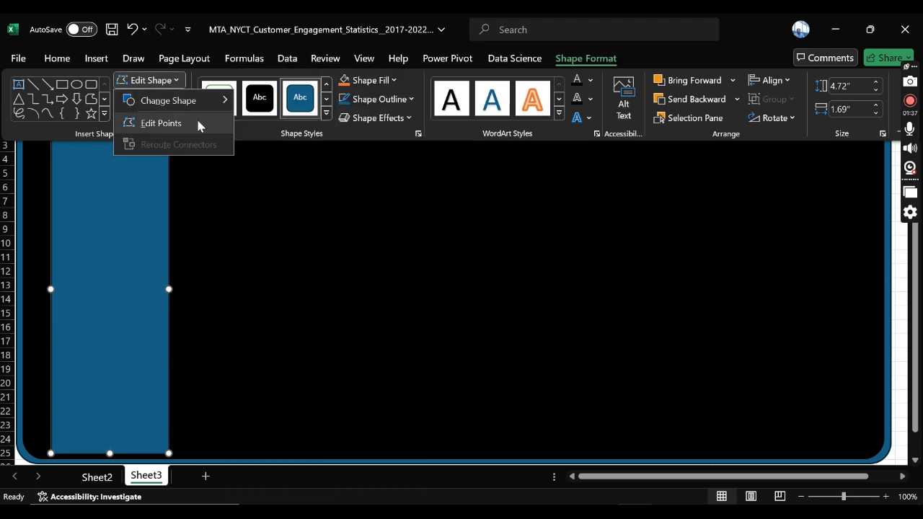
{"action": "left_click", "coordinate": [191, 122]}
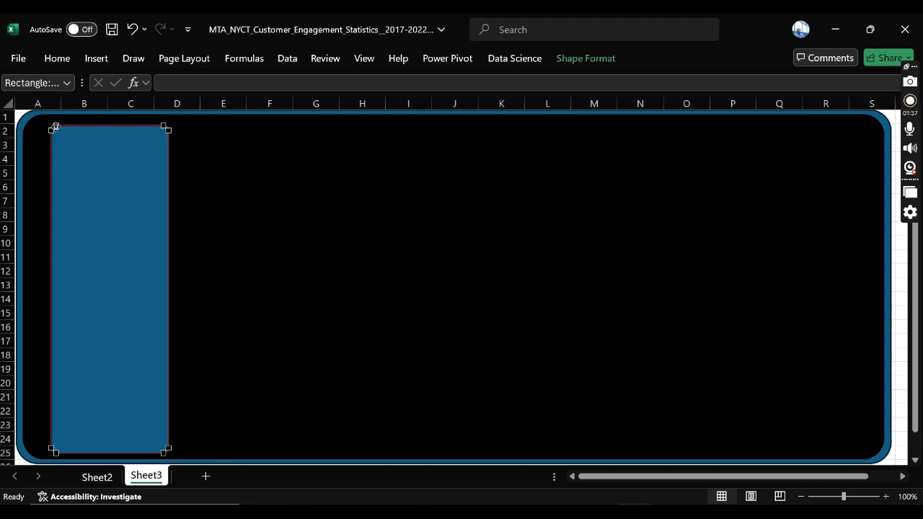
{"action": "left_click_drag", "start_coordinate": [56, 126], "coordinate": [74, 130]}
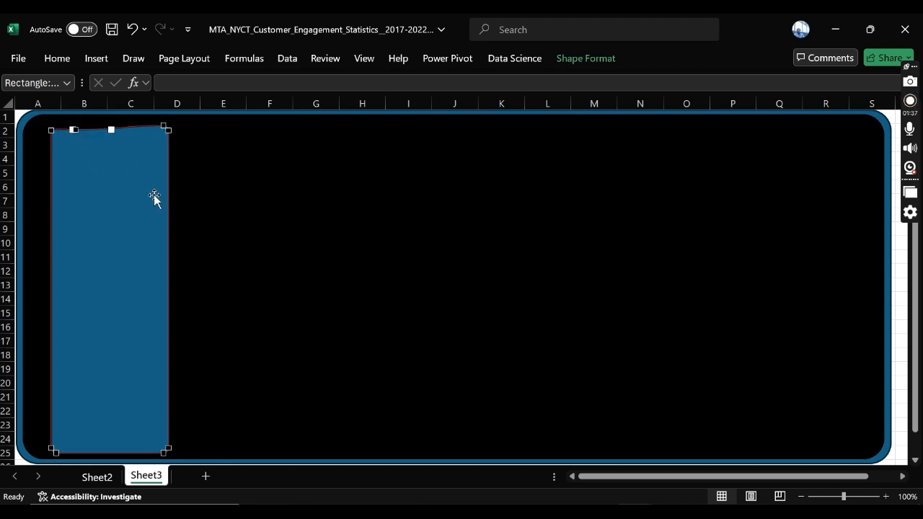
{"action": "left_click", "coordinate": [131, 29]}
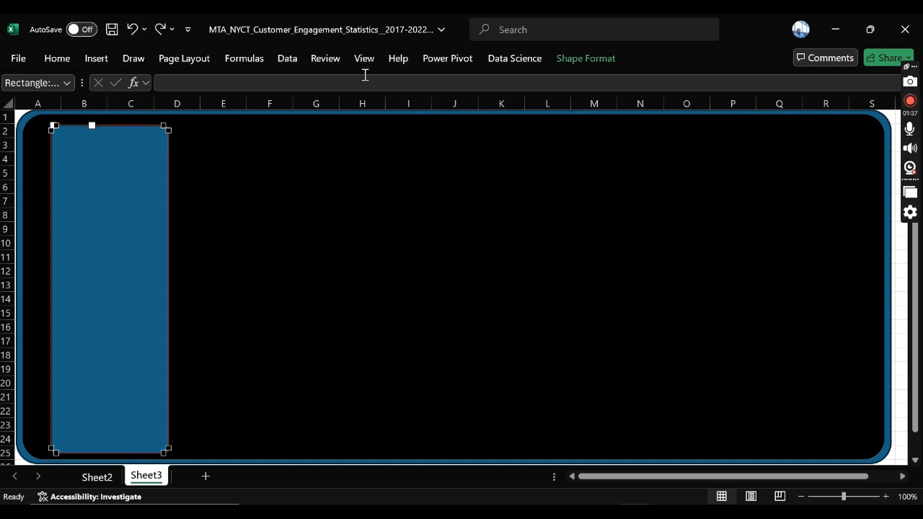
Step: Change the tall blue rectangle into the Top Corners Rounded rectangle shape and move it slightly closer to the black area's left edge
{"action": "left_click", "coordinate": [606, 65]}
{"action": "left_click", "coordinate": [147, 80]}
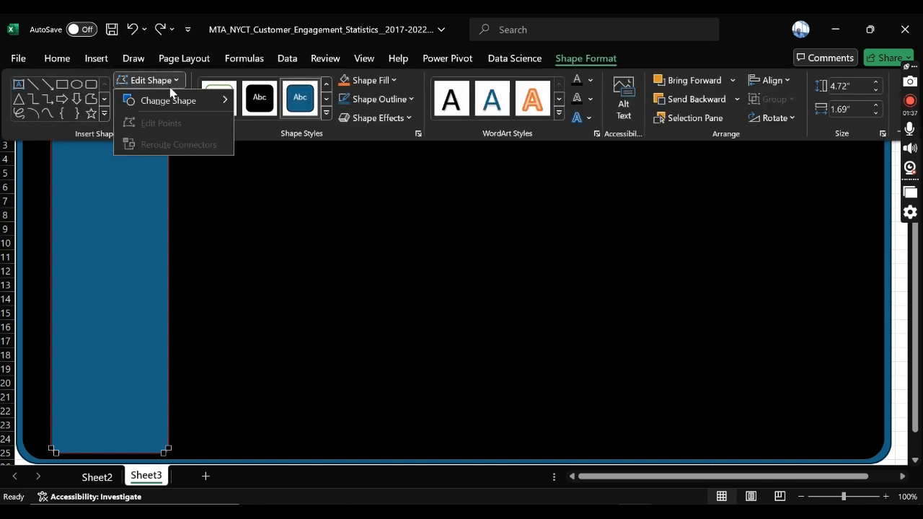
{"action": "mouse_move", "coordinate": [172, 104]}
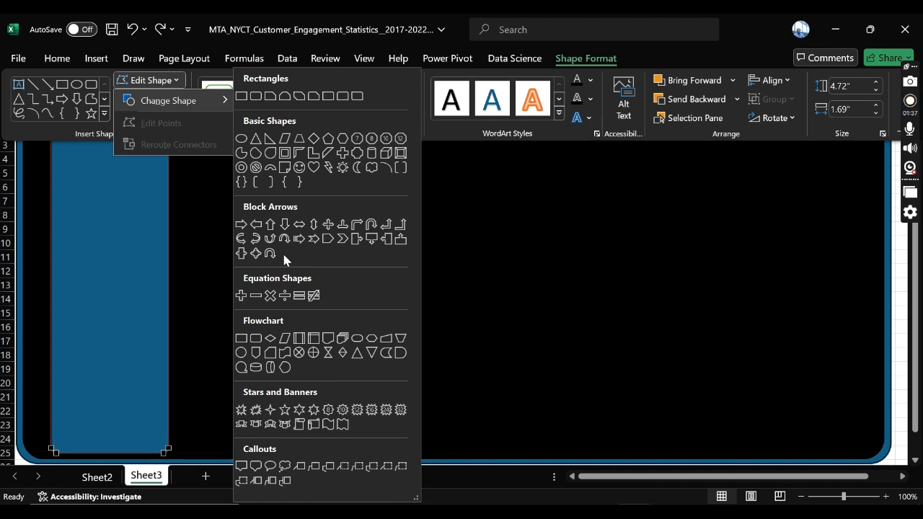
{"action": "left_click", "coordinate": [344, 96]}
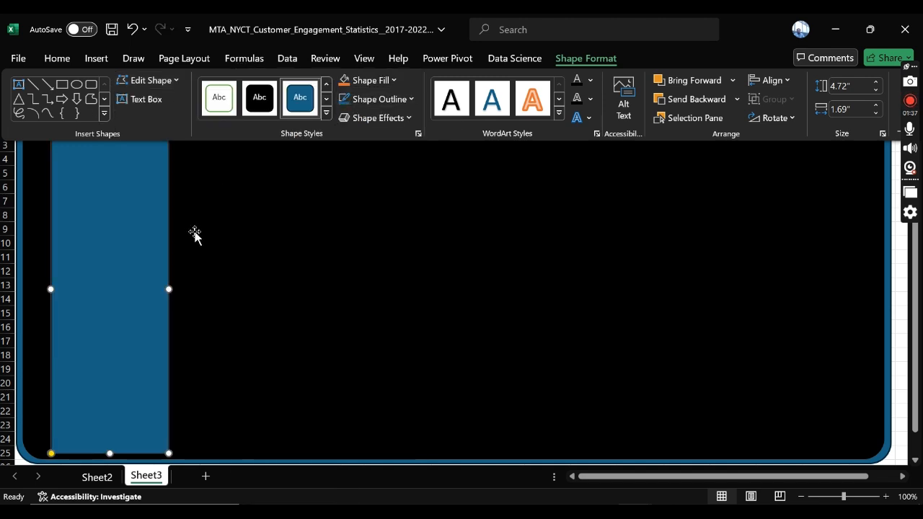
{"action": "left_click", "coordinate": [221, 231]}
{"action": "left_click", "coordinate": [154, 189]}
{"action": "left_click_drag", "start_coordinate": [154, 190], "coordinate": [123, 198]}
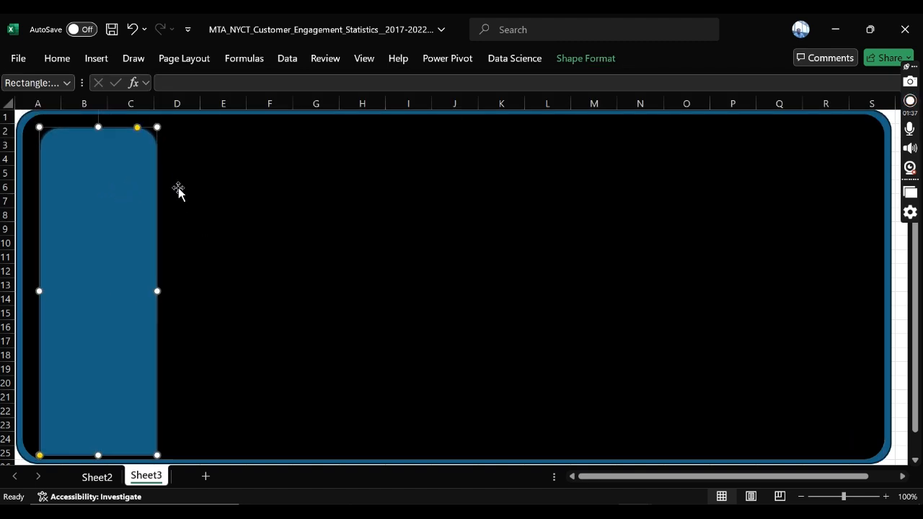
Step: Rotate the blue top-rounded rectangle left by 90° so its rounded corners face the left border
{"action": "left_click", "coordinate": [591, 64]}
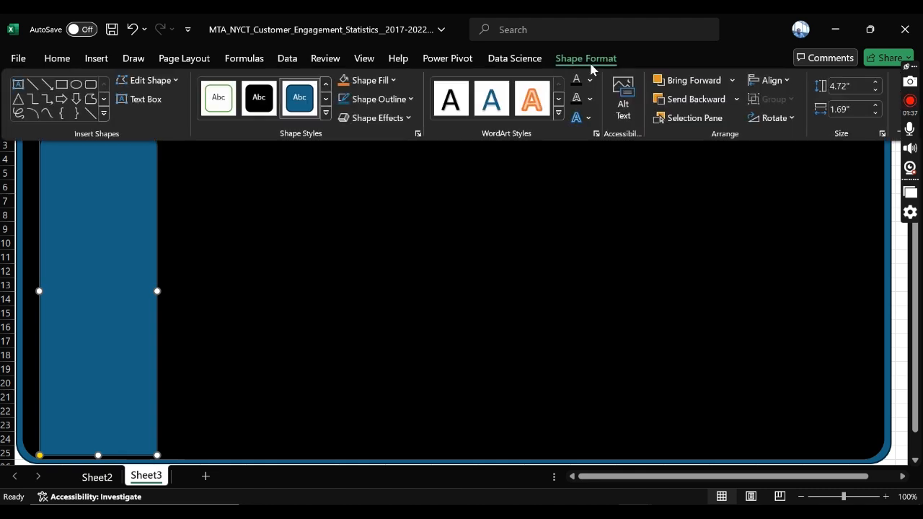
{"action": "left_click", "coordinate": [795, 121]}
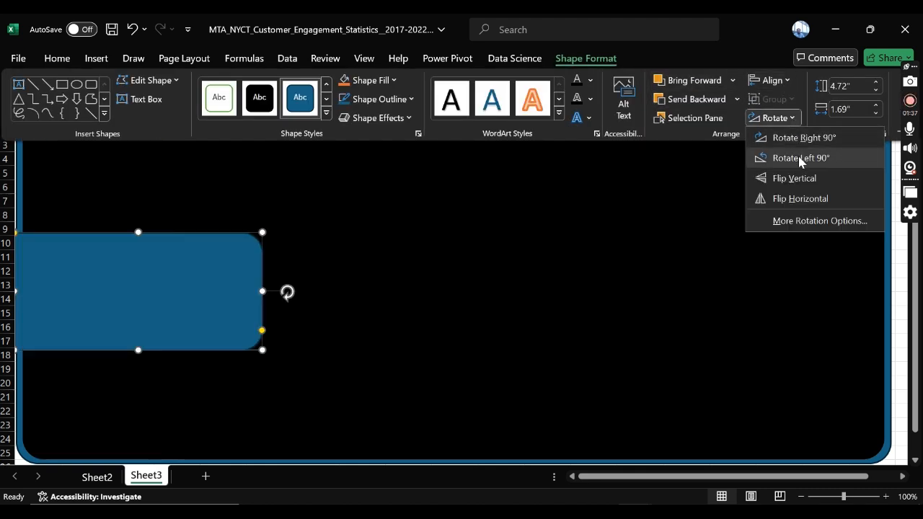
{"action": "key", "text": "Escape"}
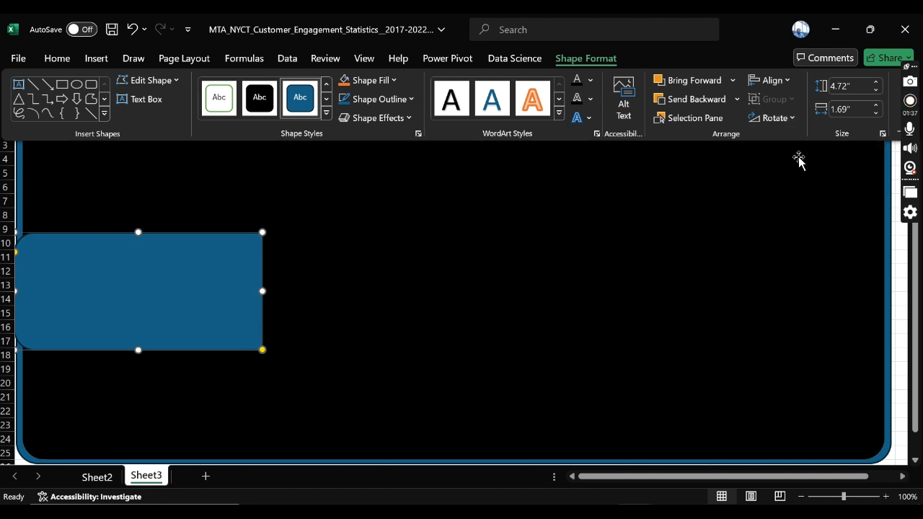
Step: Move the rotated blue shape inside the black area and stretch it vertically to span nearly rows 1 to 25
{"action": "left_click", "coordinate": [136, 233]}
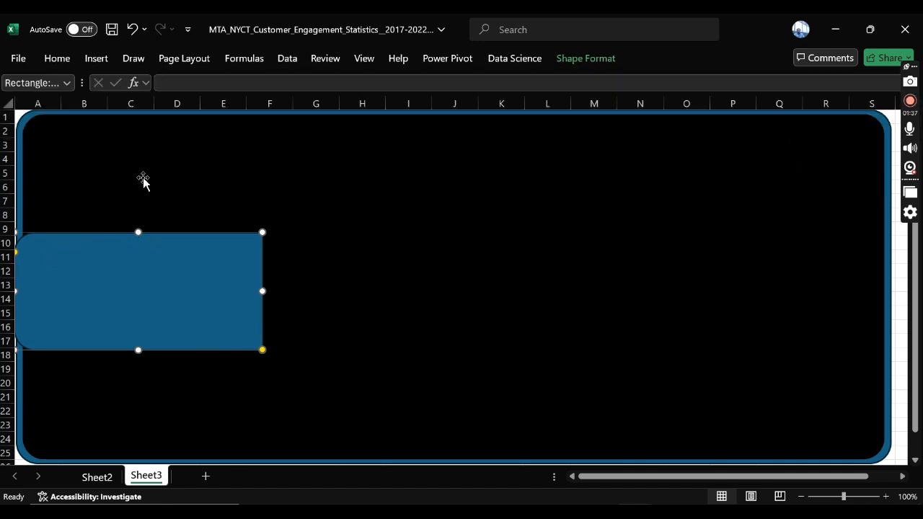
{"action": "left_click_drag", "start_coordinate": [137, 230], "coordinate": [132, 182]}
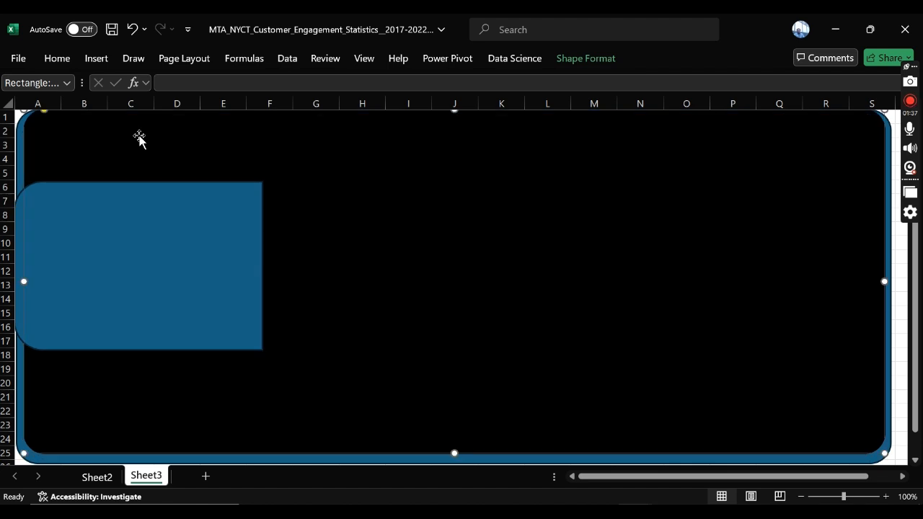
{"action": "left_click", "coordinate": [129, 30]}
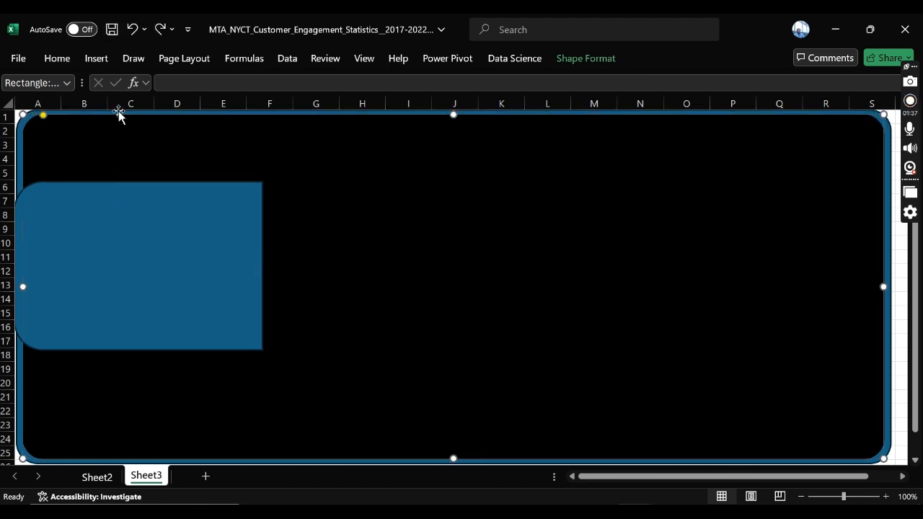
{"action": "left_click_drag", "start_coordinate": [119, 240], "coordinate": [138, 179]}
{"action": "left_click_drag", "start_coordinate": [159, 291], "coordinate": [135, 459]}
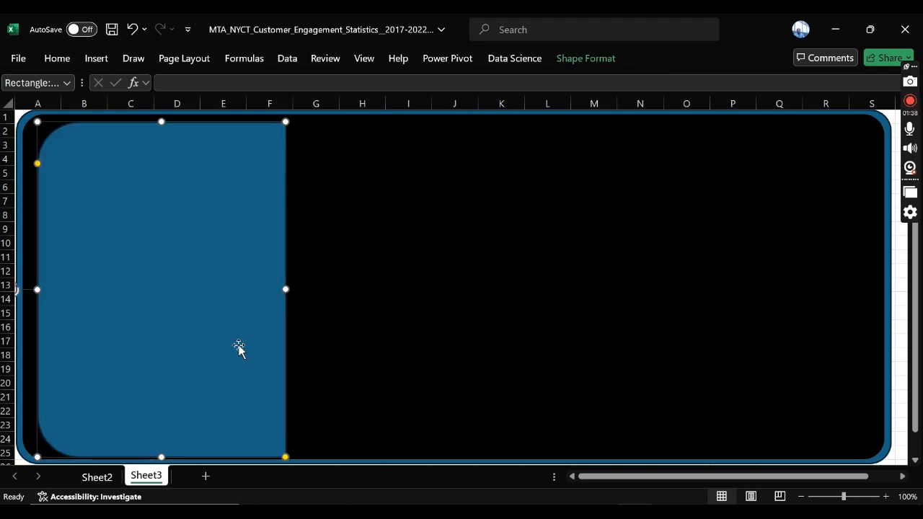
Step: Narrow the blue shape to end at column C and fit it as a side panel against the black area's left edge, down to row 25
{"action": "left_click_drag", "start_coordinate": [282, 289], "coordinate": [165, 274]}
{"action": "left_click_drag", "start_coordinate": [119, 255], "coordinate": [104, 245]}
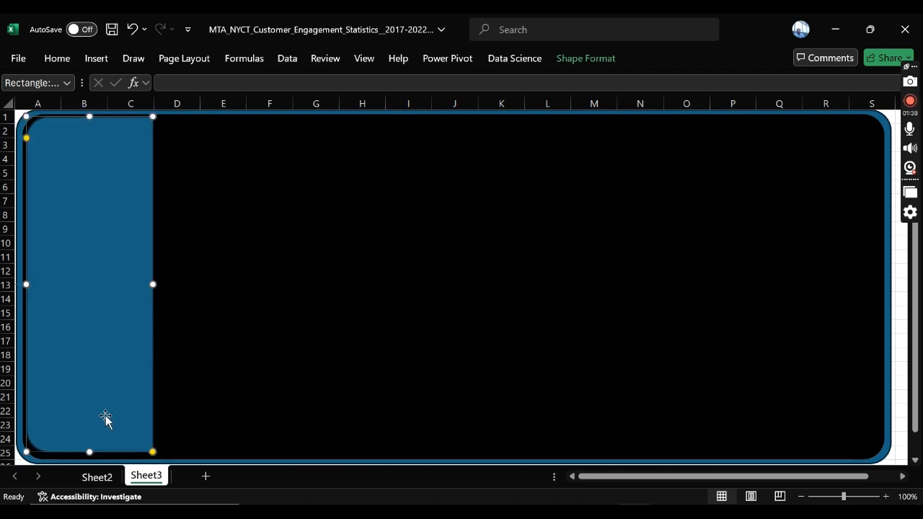
{"action": "left_click_drag", "start_coordinate": [89, 448], "coordinate": [89, 457]}
{"action": "left_click", "coordinate": [240, 315]}
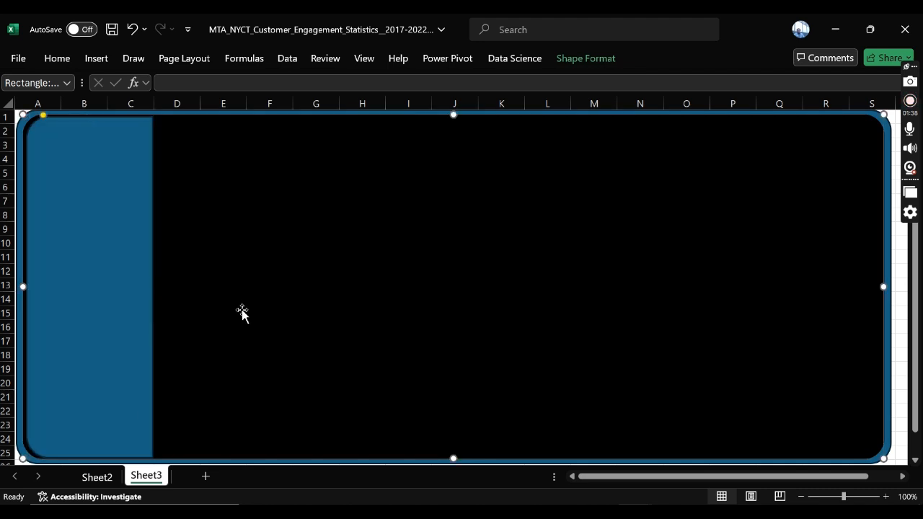
{"action": "left_click", "coordinate": [109, 220]}
{"action": "left_click", "coordinate": [216, 212]}
{"action": "left_click", "coordinate": [97, 178]}
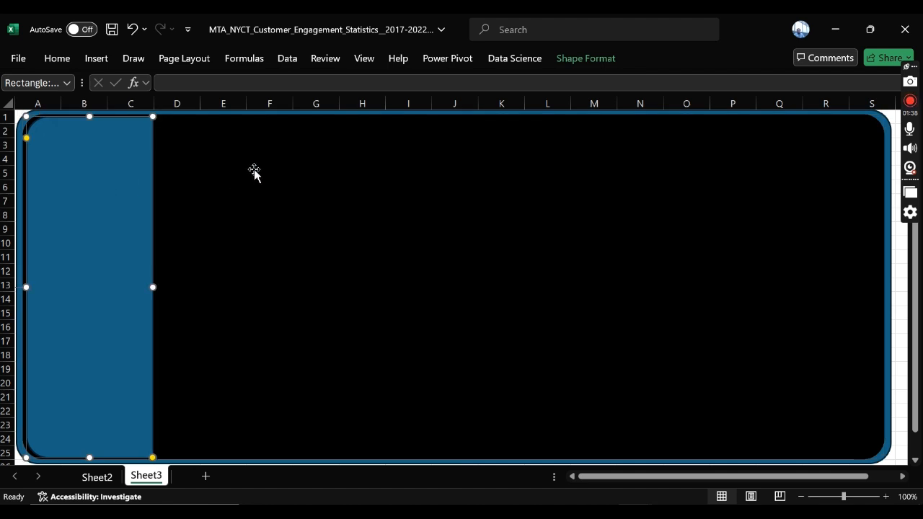
Step: Draw a plain rectangle across the upper part of the dashboard, from column A to column R and rows 2 to 11
{"action": "left_click", "coordinate": [245, 60]}
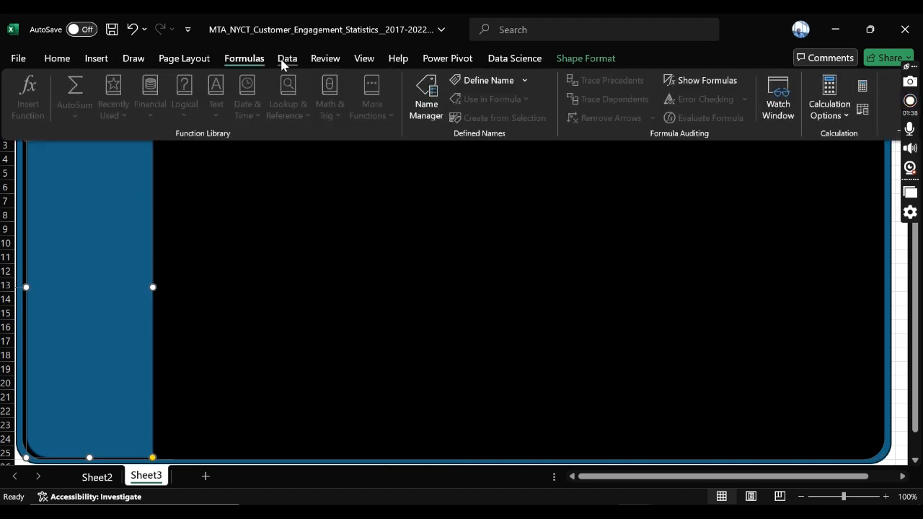
{"action": "left_click", "coordinate": [285, 62]}
{"action": "left_click", "coordinate": [96, 59]}
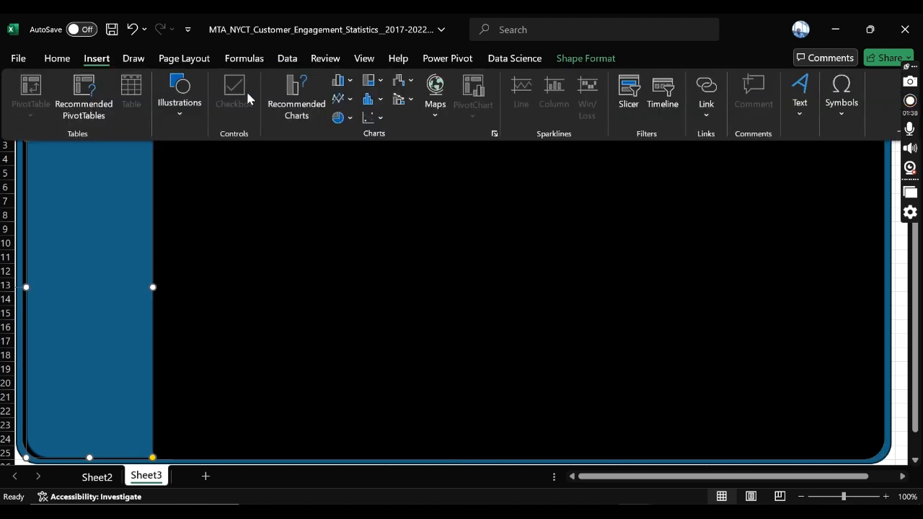
{"action": "left_click", "coordinate": [179, 101]}
{"action": "left_click", "coordinate": [204, 170]}
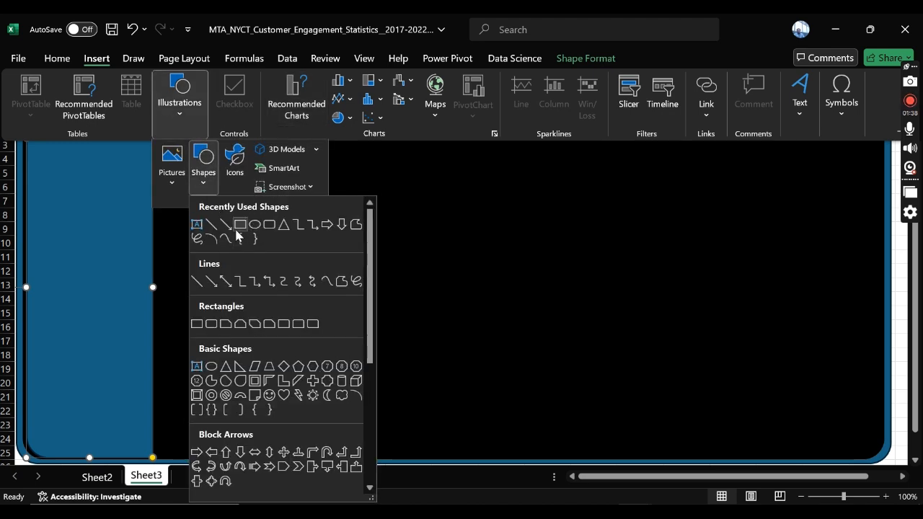
{"action": "left_click", "coordinate": [240, 226]}
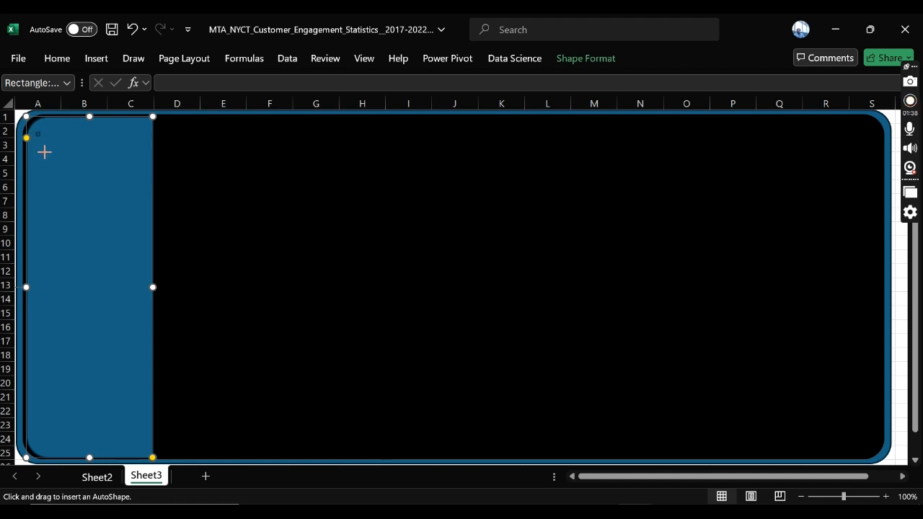
{"action": "left_click_drag", "start_coordinate": [36, 132], "coordinate": [826, 263]}
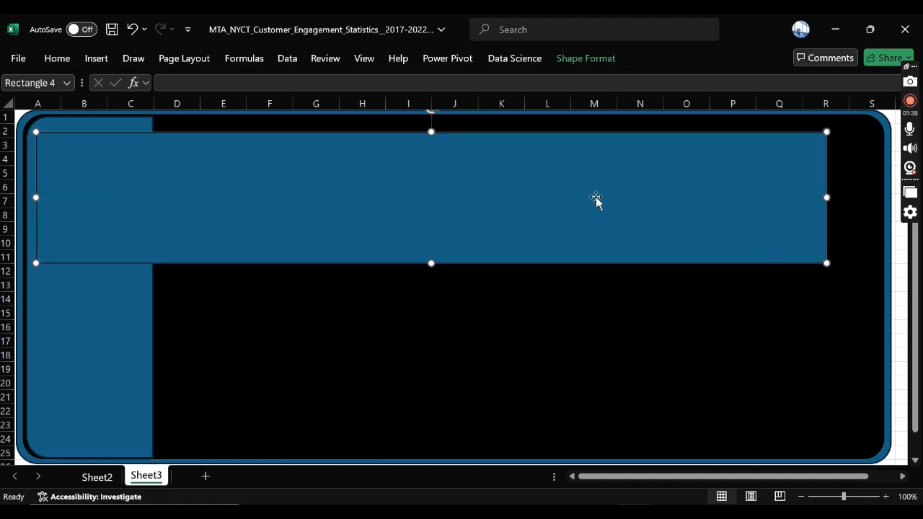
Step: Resize and reposition the plain rectangle to span from the edge of column B to column P and rows 1 to 10
{"action": "left_click_drag", "start_coordinate": [826, 197], "coordinate": [686, 185]}
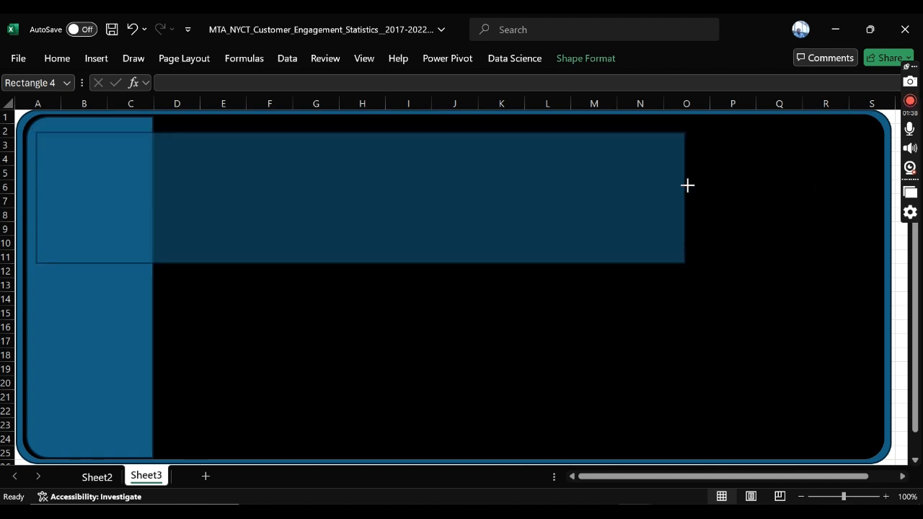
{"action": "left_click_drag", "start_coordinate": [570, 175], "coordinate": [553, 162]}
{"action": "left_click_drag", "start_coordinate": [710, 184], "coordinate": [731, 180]}
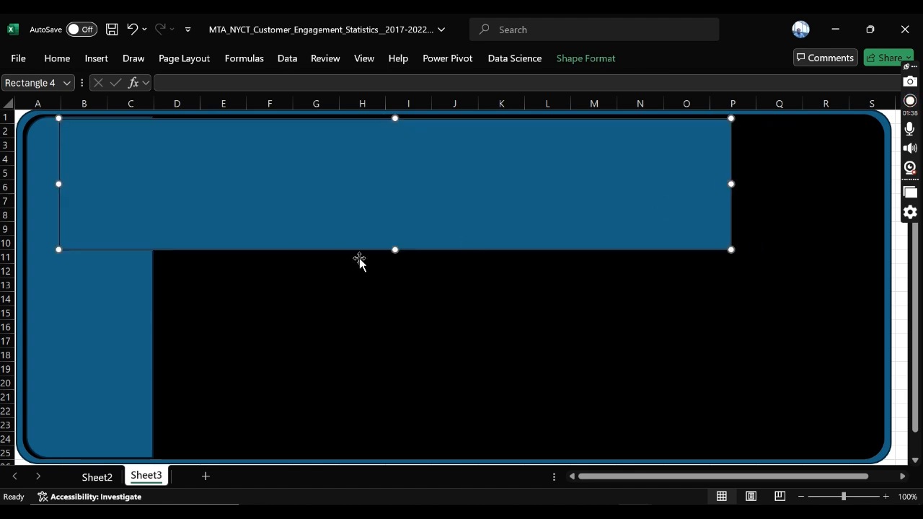
{"action": "left_click_drag", "start_coordinate": [392, 249], "coordinate": [395, 253]}
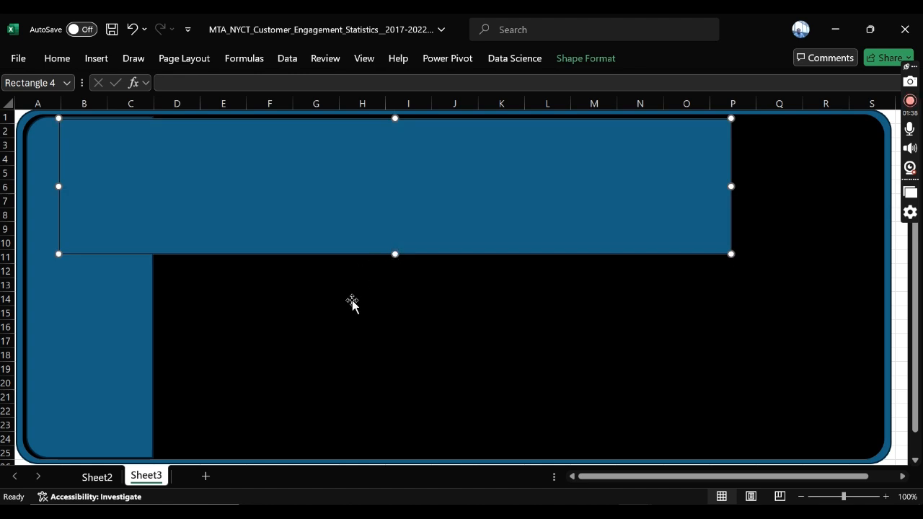
{"action": "left_click", "coordinate": [77, 280]}
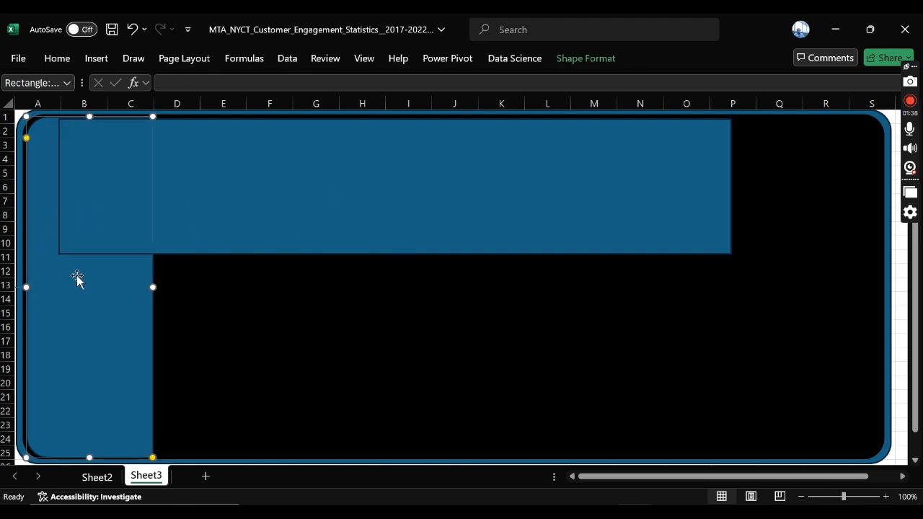
Step: Bring the blue side panel to the front so it covers the header's overlap, and nudge the header rectangle slightly up
{"action": "right_click", "coordinate": [77, 276]}
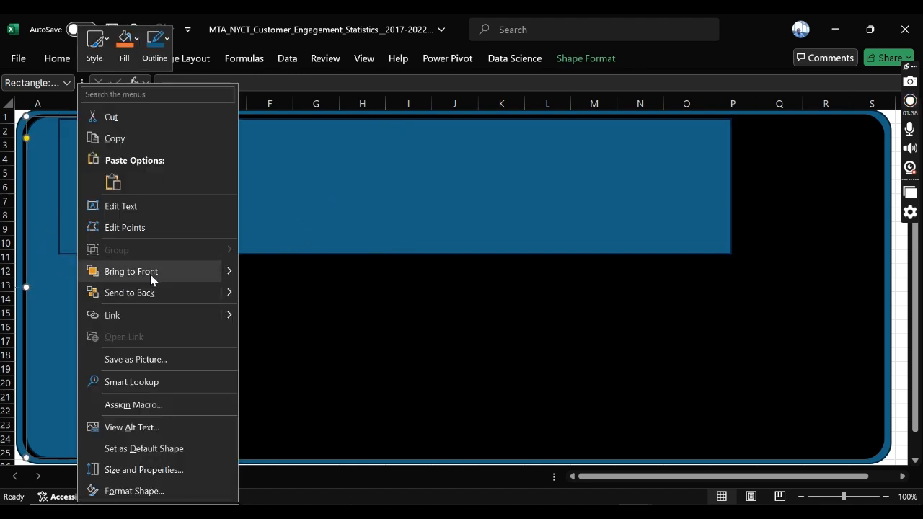
{"action": "left_click", "coordinate": [150, 274]}
{"action": "left_click", "coordinate": [242, 224]}
{"action": "left_click", "coordinate": [242, 220]}
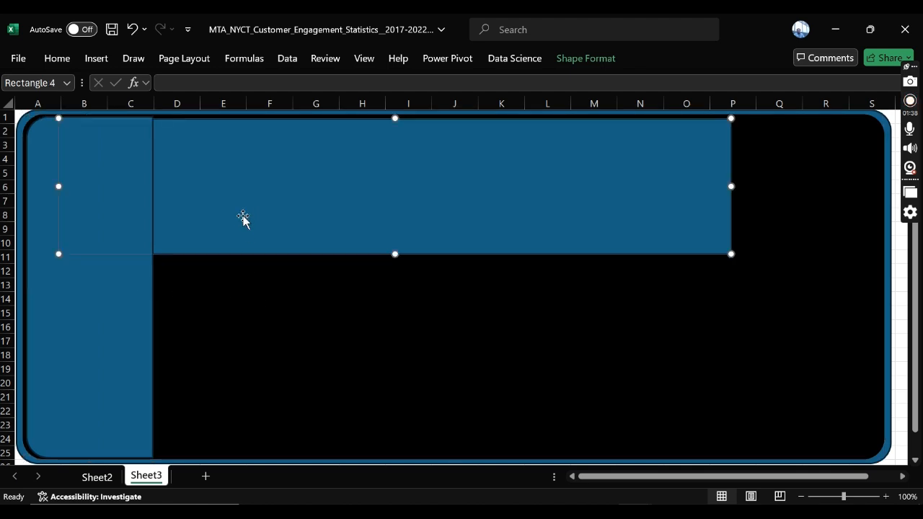
{"action": "key", "text": "Up"}
{"action": "key", "text": "Up"}
{"action": "left_click", "coordinate": [324, 328]}
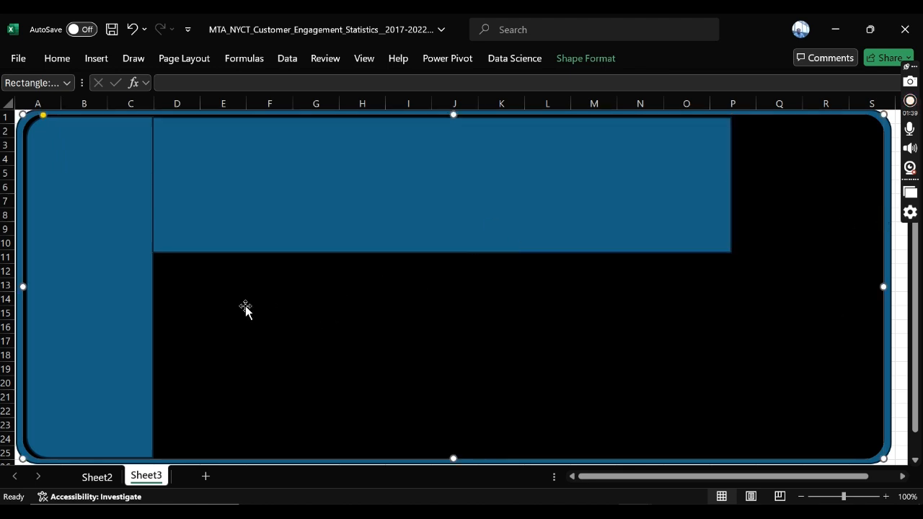
{"action": "left_click", "coordinate": [260, 185]}
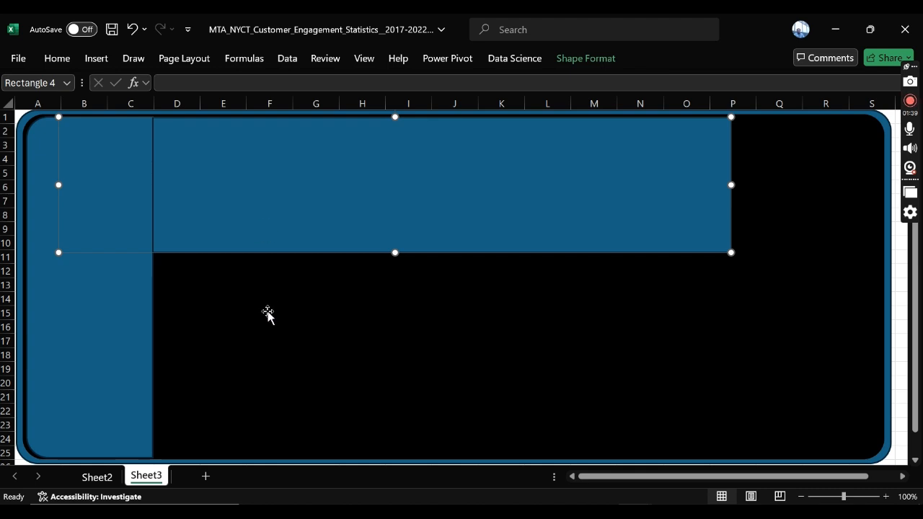
Step: Draw a small rounded rectangle over the header's lower edge from column D to F, and duplicate it into a row of four cards
{"action": "left_click", "coordinate": [60, 63]}
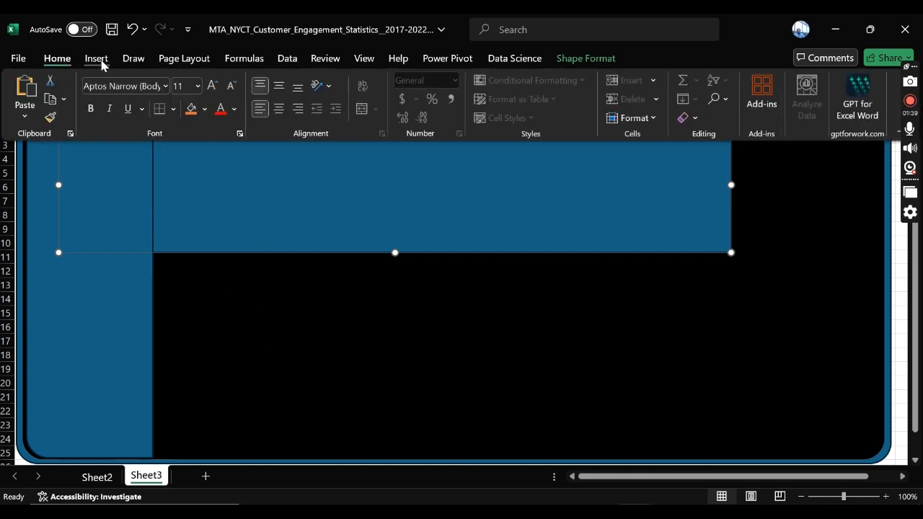
{"action": "left_click", "coordinate": [97, 60]}
{"action": "left_click", "coordinate": [177, 97]}
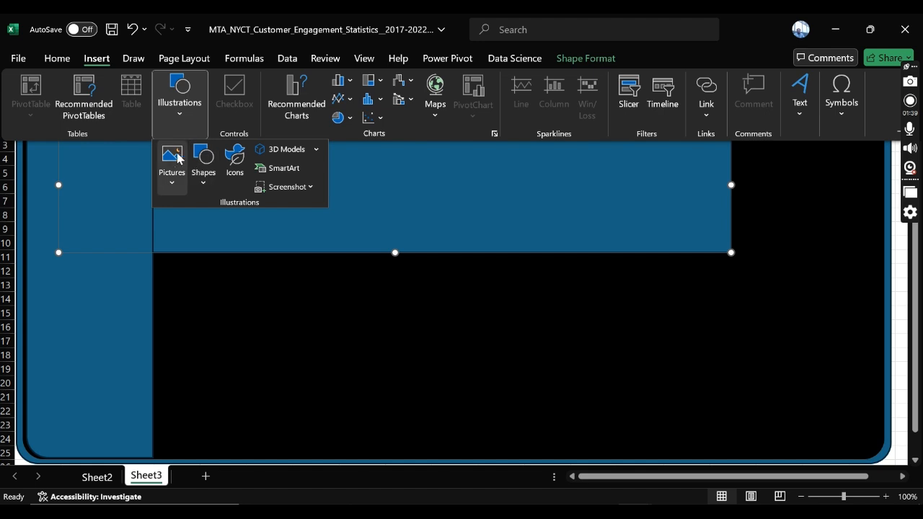
{"action": "left_click", "coordinate": [207, 188]}
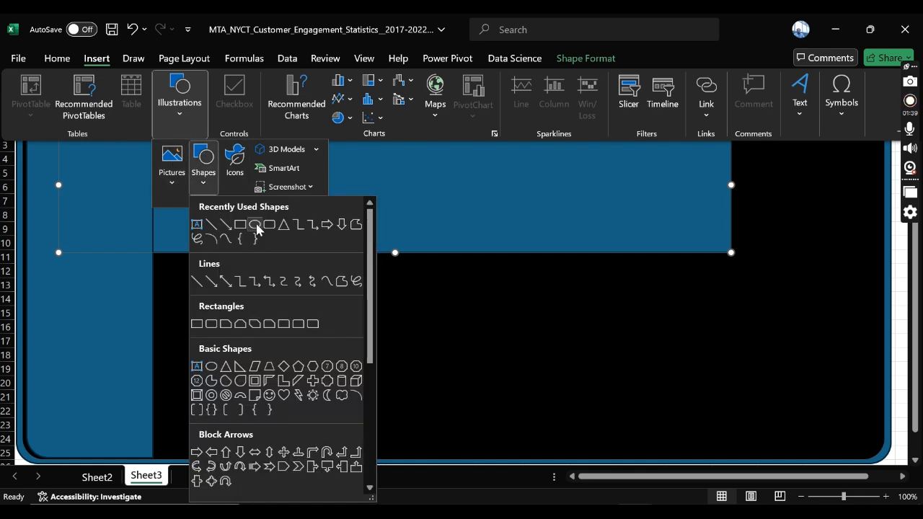
{"action": "left_click", "coordinate": [261, 220]}
{"action": "mouse_move", "coordinate": [191, 224]}
{"action": "left_mouse_down"}
{"action": "mouse_move", "coordinate": [208, 286]}
{"action": "mouse_move", "coordinate": [266, 284]}
{"action": "mouse_move", "coordinate": [274, 253]}
{"action": "mouse_move", "coordinate": [343, 254]}
{"action": "left_mouse_up"}
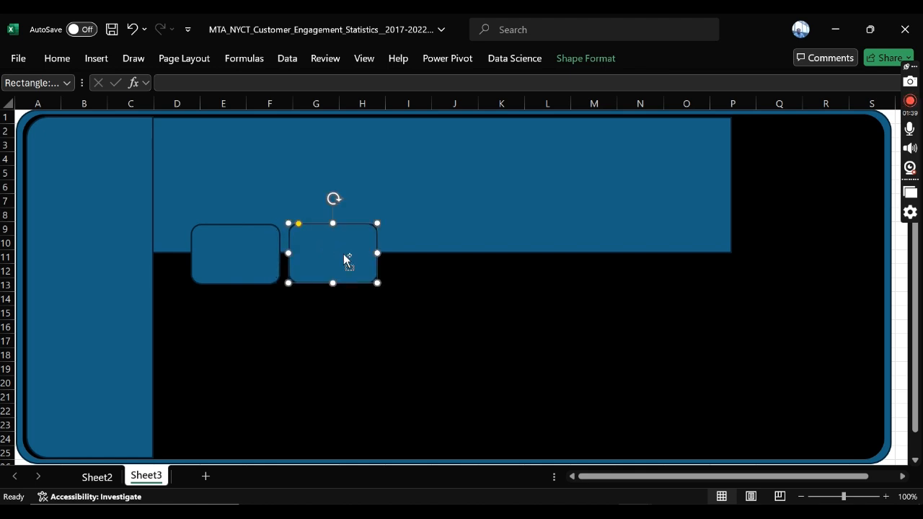
{"action": "key", "text": "ctrl+d"}
{"action": "key", "text": "ctrl+d"}
Step: Review the summary measures on Sheet2 from Total Incoming Calls through Help Point Activation Rate, and return to Sheet3
{"action": "key", "text": "alt+Tab"}
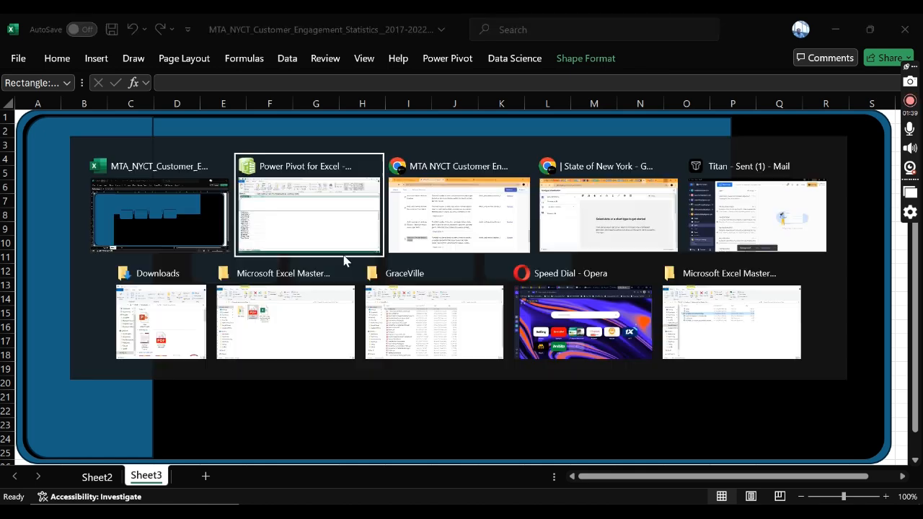
{"action": "left_click", "coordinate": [164, 228]}
{"action": "key", "text": "alt"}
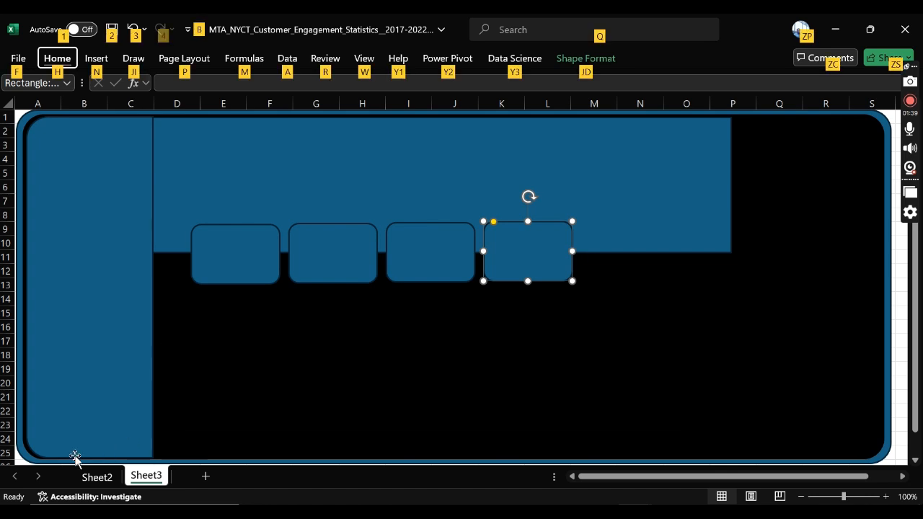
{"action": "left_click", "coordinate": [106, 480]}
{"action": "left_click", "coordinate": [116, 160]}
{"action": "left_click", "coordinate": [248, 160]}
{"action": "left_click", "coordinate": [313, 160]}
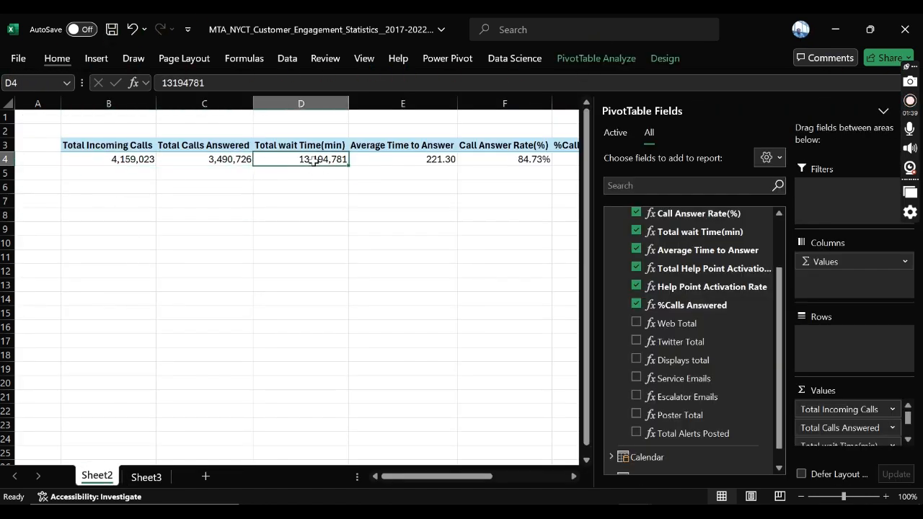
{"action": "left_click", "coordinate": [384, 160]}
{"action": "left_click", "coordinate": [465, 160]}
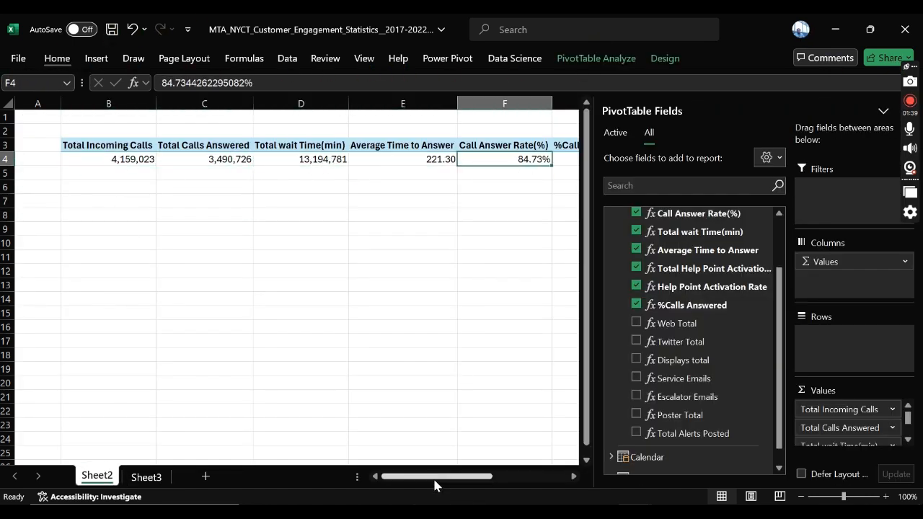
{"action": "left_click_drag", "start_coordinate": [434, 484], "coordinate": [504, 472]}
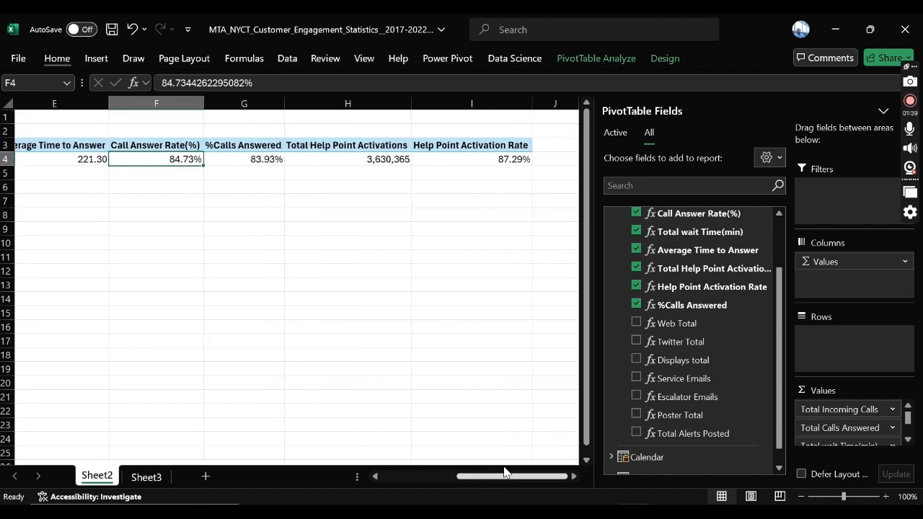
{"action": "left_click", "coordinate": [268, 159]}
{"action": "left_click", "coordinate": [400, 161]}
{"action": "left_click", "coordinate": [508, 159]}
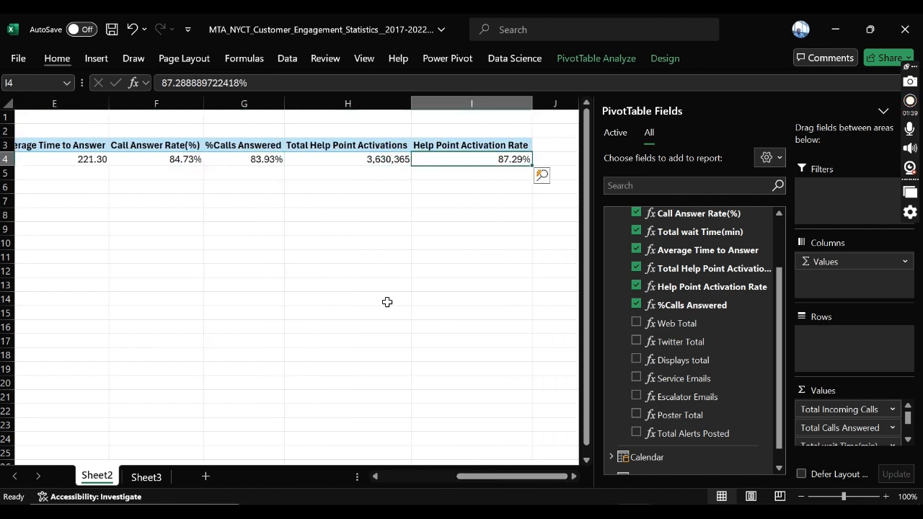
{"action": "key", "text": "alt"}
{"action": "left_click", "coordinate": [145, 477]}
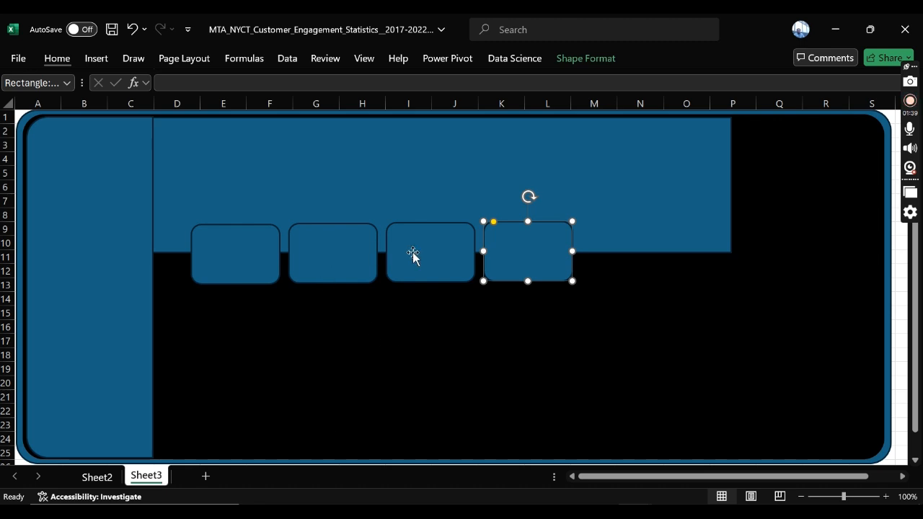
Step: Spread the four cards evenly in their row so that the last one reaches column O
{"action": "left_click", "coordinate": [213, 267]}
{"action": "left_click", "coordinate": [345, 258]}
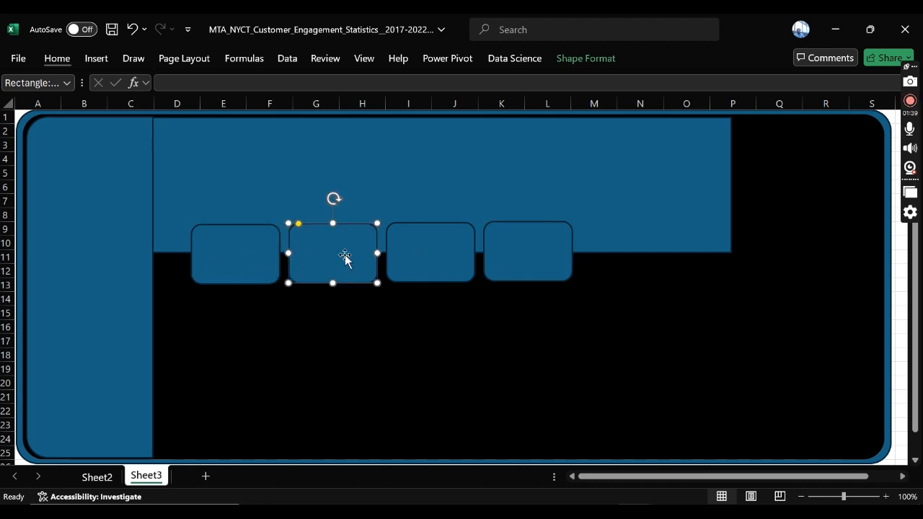
{"action": "left_click", "coordinate": [472, 252]}
{"action": "left_click", "coordinate": [571, 313]}
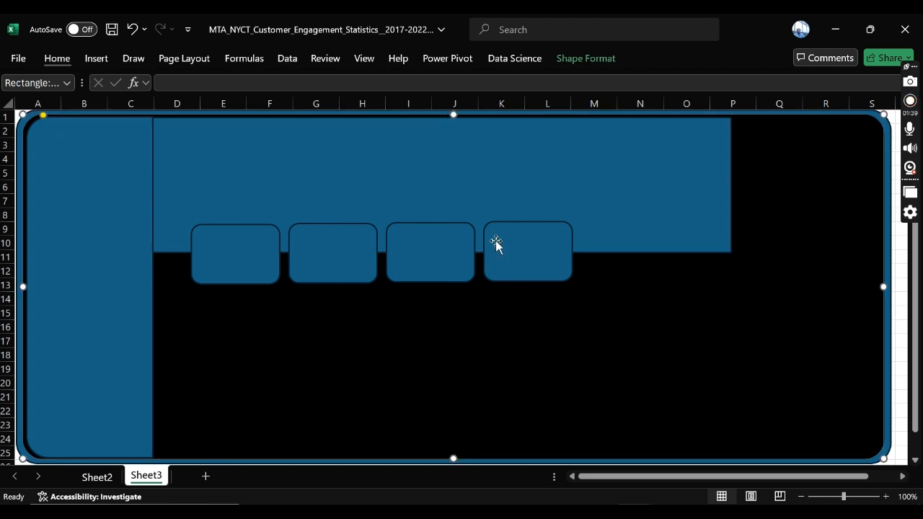
{"action": "left_click", "coordinate": [251, 259]}
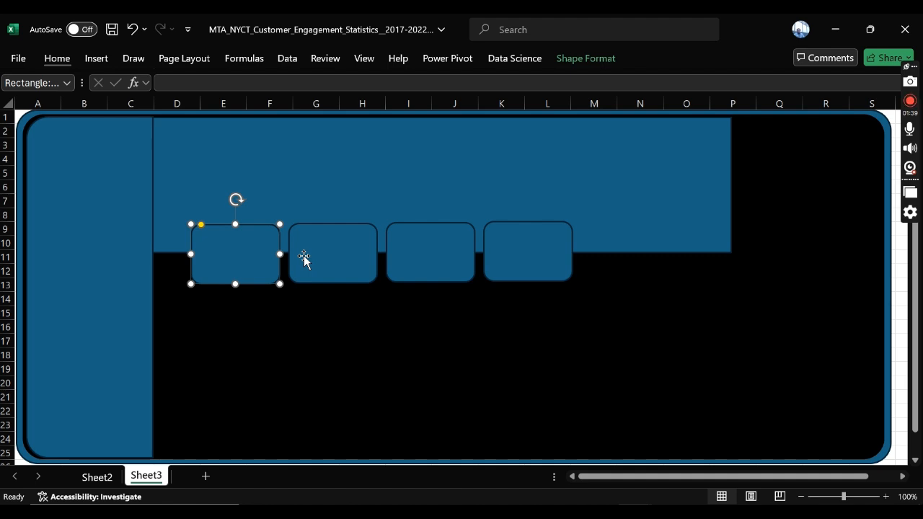
{"action": "left_click_drag", "start_coordinate": [540, 258], "coordinate": [660, 259]}
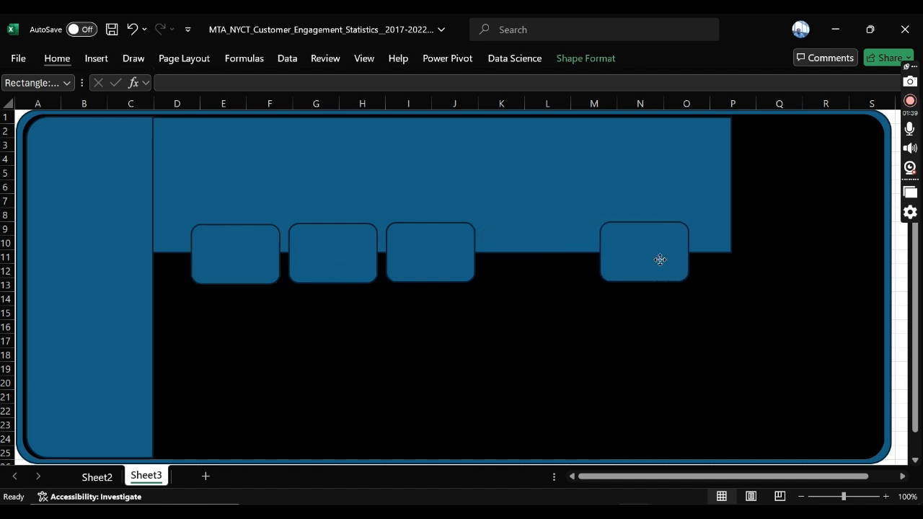
{"action": "left_click_drag", "start_coordinate": [421, 253], "coordinate": [498, 254]}
{"action": "left_click_drag", "start_coordinate": [325, 249], "coordinate": [356, 250]}
Step: Select all four cards and copy them into a second row directly below, spanning rows 14 to 18
{"action": "left_click", "coordinate": [226, 256]}
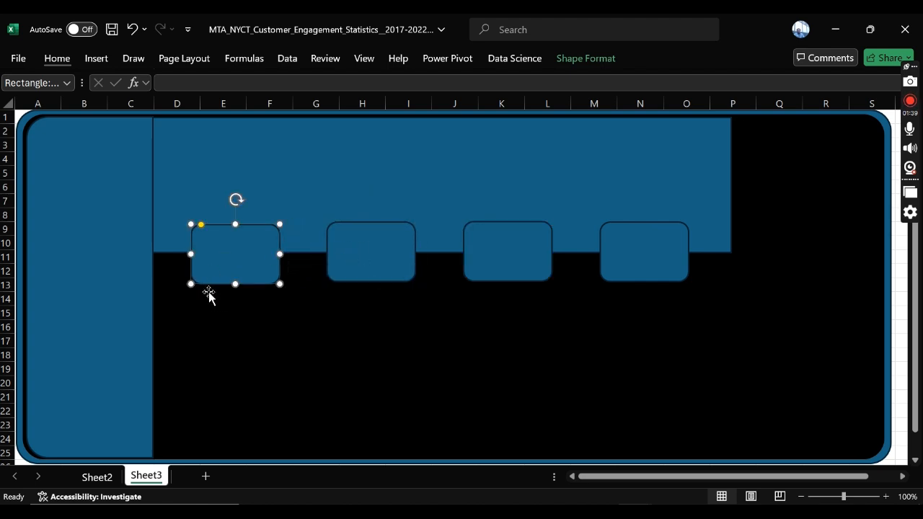
{"action": "left_click", "coordinate": [360, 251], "text": "shift"}
{"action": "left_click", "coordinate": [527, 264], "text": "shift"}
{"action": "left_click", "coordinate": [626, 252], "text": "shift"}
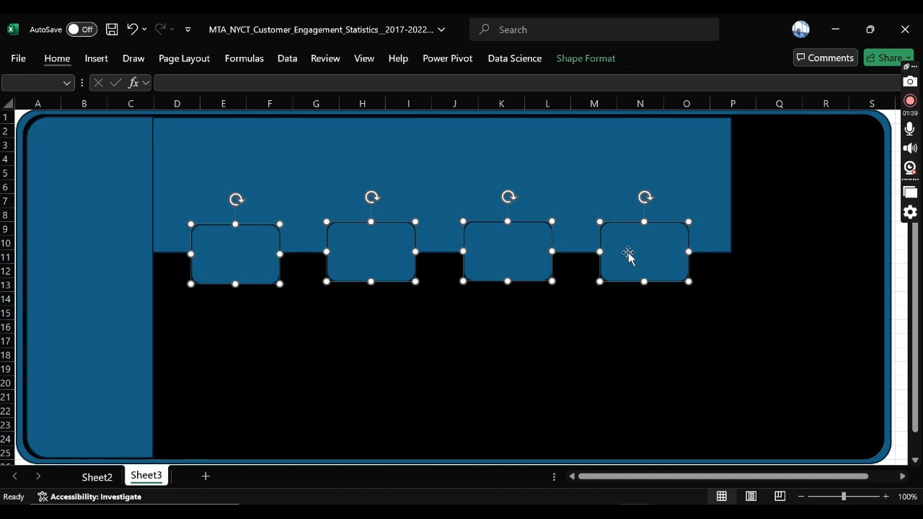
{"action": "left_click_drag", "start_coordinate": [630, 258], "coordinate": [643, 331]}
Step: Shorten the header to end at row 7 and move all eight cards up so the first row straddles its lower edge
{"action": "left_click", "coordinate": [395, 160]}
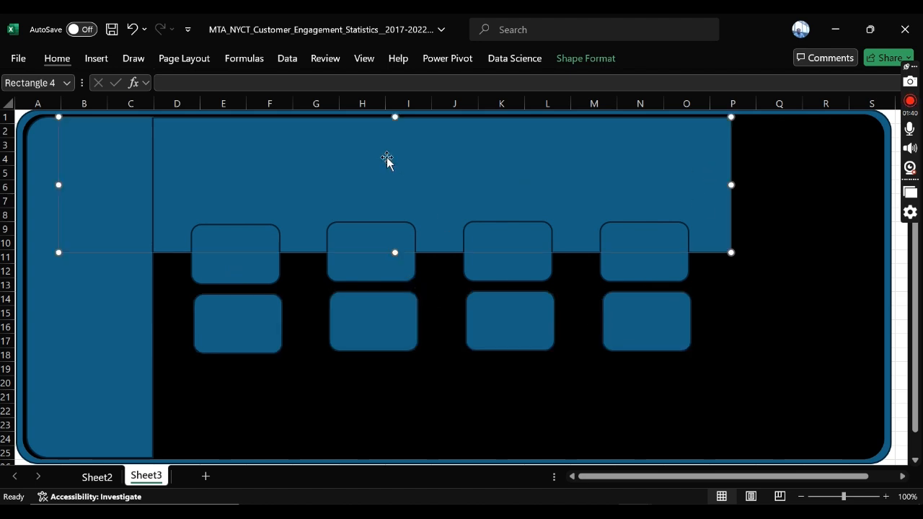
{"action": "left_click_drag", "start_coordinate": [394, 251], "coordinate": [392, 207]}
{"action": "left_click", "coordinate": [269, 257]}
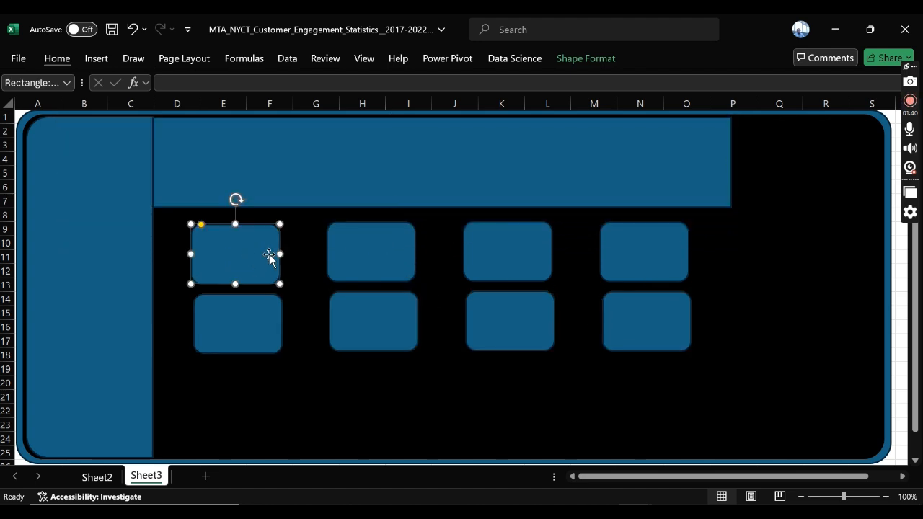
{"action": "left_click", "coordinate": [356, 244], "text": "shift"}
{"action": "left_click", "coordinate": [467, 247], "text": "shift"}
{"action": "left_click", "coordinate": [612, 251], "text": "shift"}
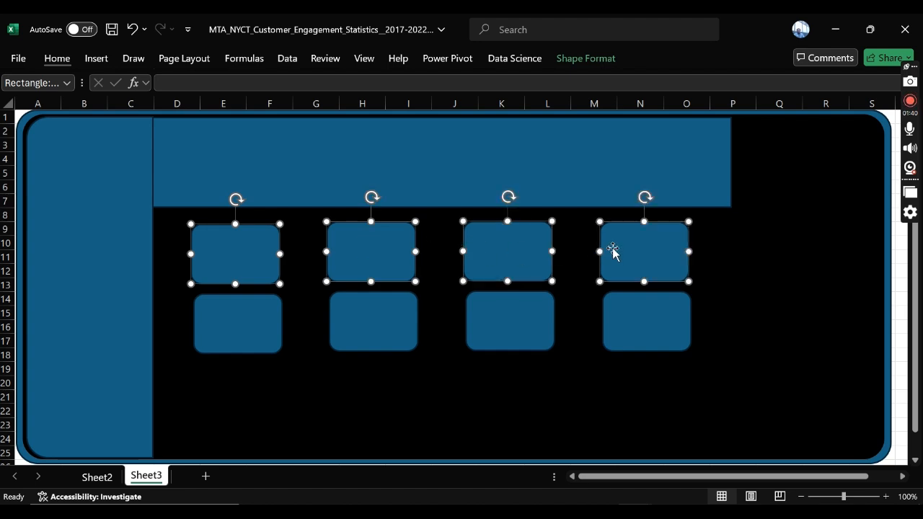
{"action": "left_click", "coordinate": [630, 315], "text": "shift"}
{"action": "left_click", "coordinate": [515, 319], "text": "shift"}
{"action": "left_click", "coordinate": [378, 322], "text": "shift"}
{"action": "left_click", "coordinate": [281, 318], "text": "shift"}
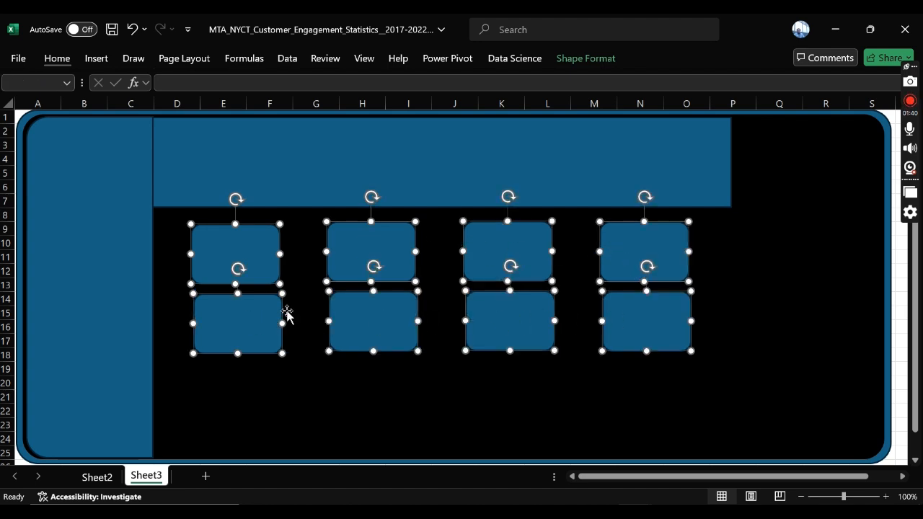
{"action": "left_click_drag", "start_coordinate": [360, 309], "coordinate": [337, 263]}
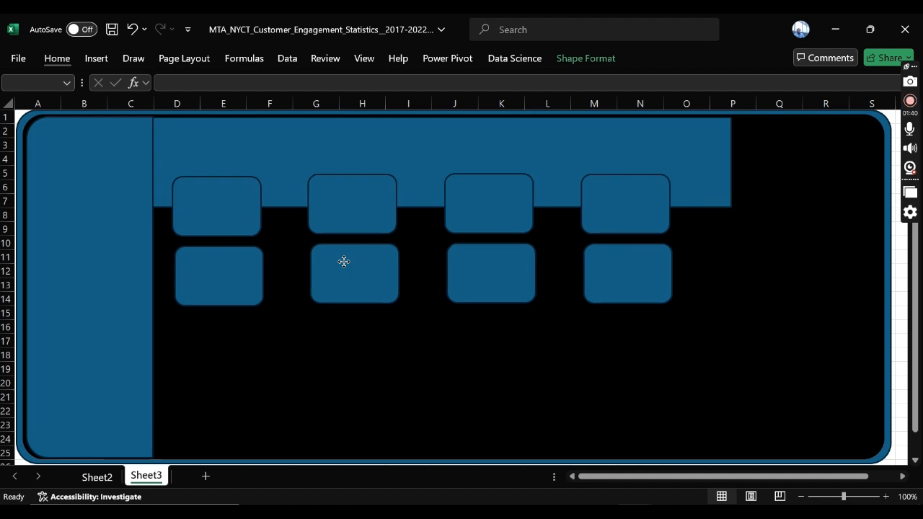
{"action": "left_click", "coordinate": [346, 372]}
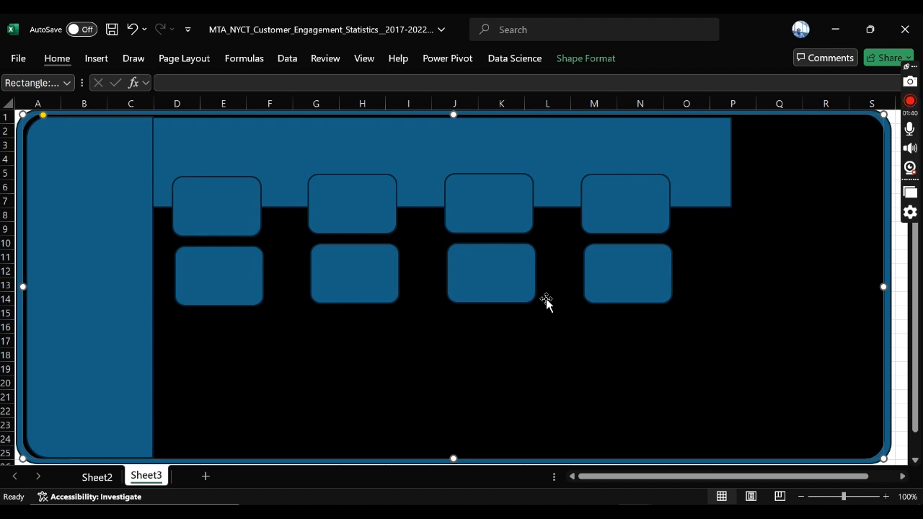
Step: Duplicate the first card and enlarge the copy into a chart panel below the cards, spanning columns D to H and rows 15 to 25
{"action": "left_click", "coordinate": [246, 214]}
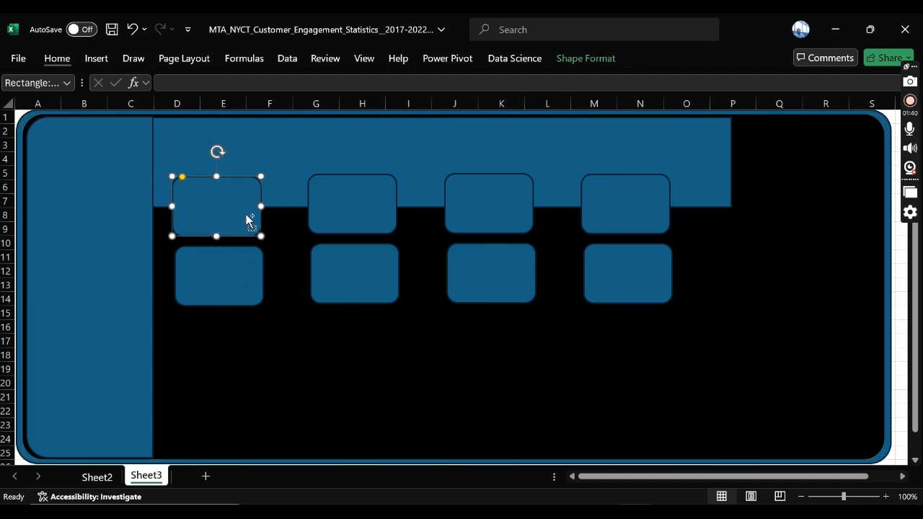
{"action": "key", "text": "ctrl+d"}
{"action": "left_click_drag", "start_coordinate": [246, 214], "coordinate": [402, 348]}
{"action": "left_click_drag", "start_coordinate": [288, 375], "coordinate": [275, 454]}
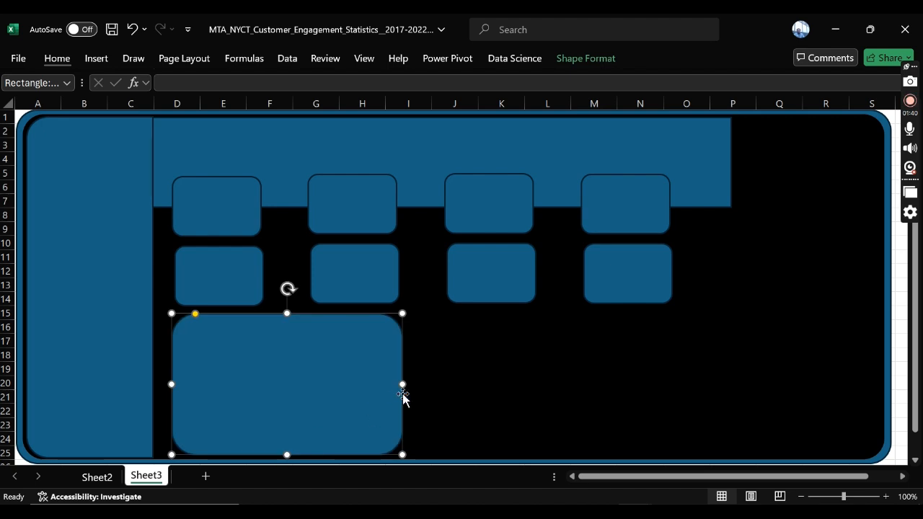
Step: Duplicate the large chart panel and place the two side by side below the cards, the second one spanning columns J to O
{"action": "left_click_drag", "start_coordinate": [309, 387], "coordinate": [447, 375]}
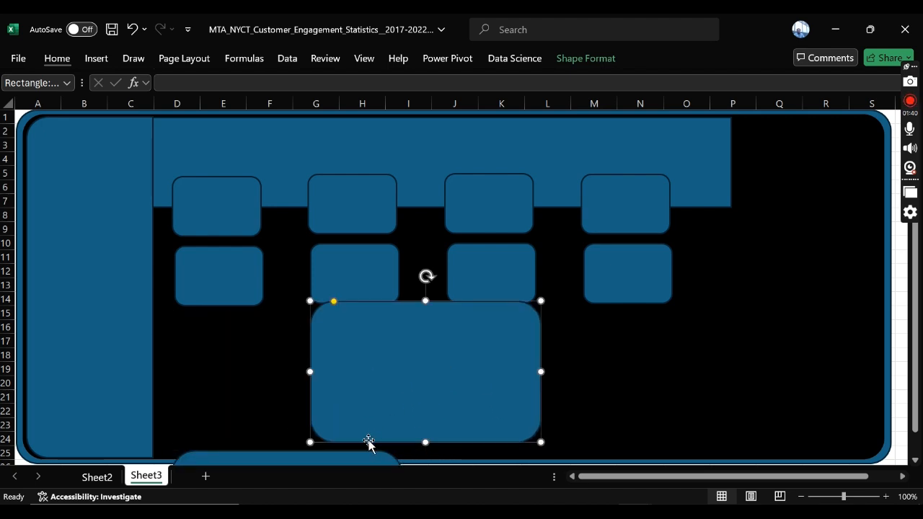
{"action": "left_click_drag", "start_coordinate": [338, 458], "coordinate": [342, 315]}
{"action": "left_click_drag", "start_coordinate": [467, 333], "coordinate": [606, 343]}
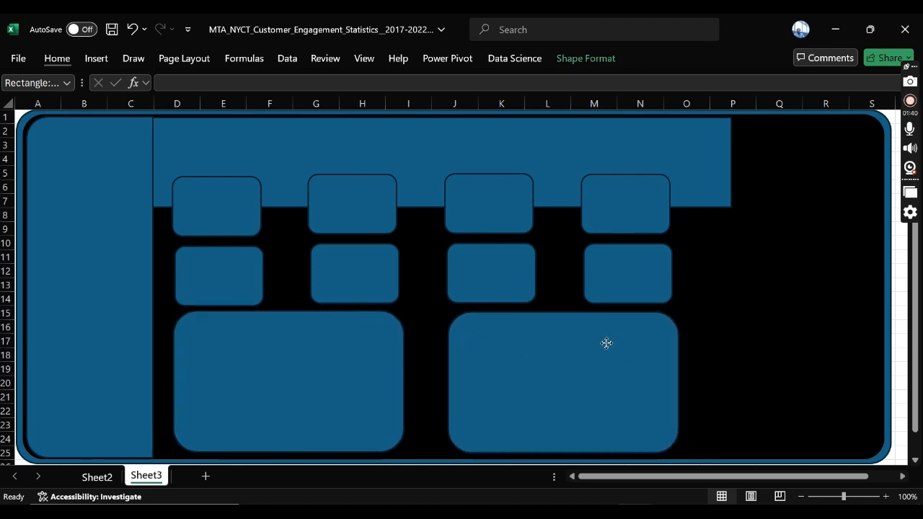
{"action": "left_click", "coordinate": [735, 307]}
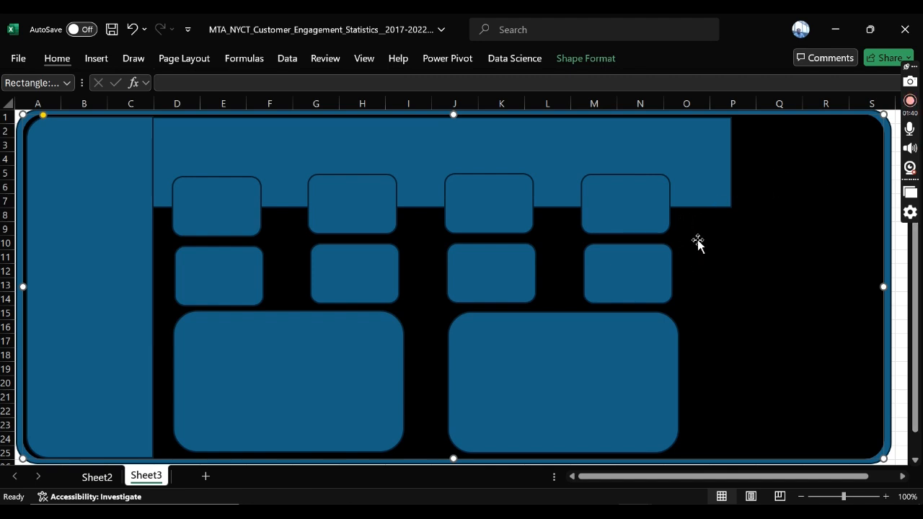
Step: Narrow the header rectangle so it ends at column O, just past the last cards
{"action": "left_click", "coordinate": [701, 186]}
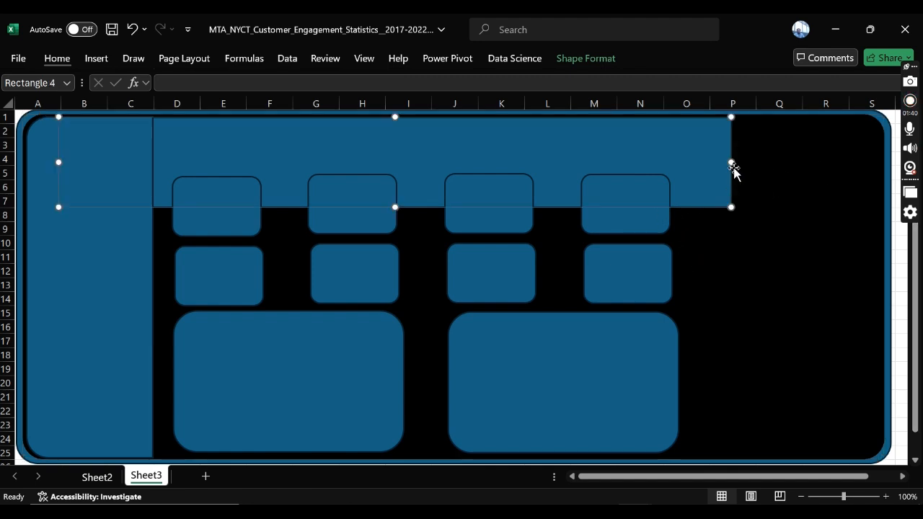
{"action": "left_click_drag", "start_coordinate": [731, 162], "coordinate": [694, 165]}
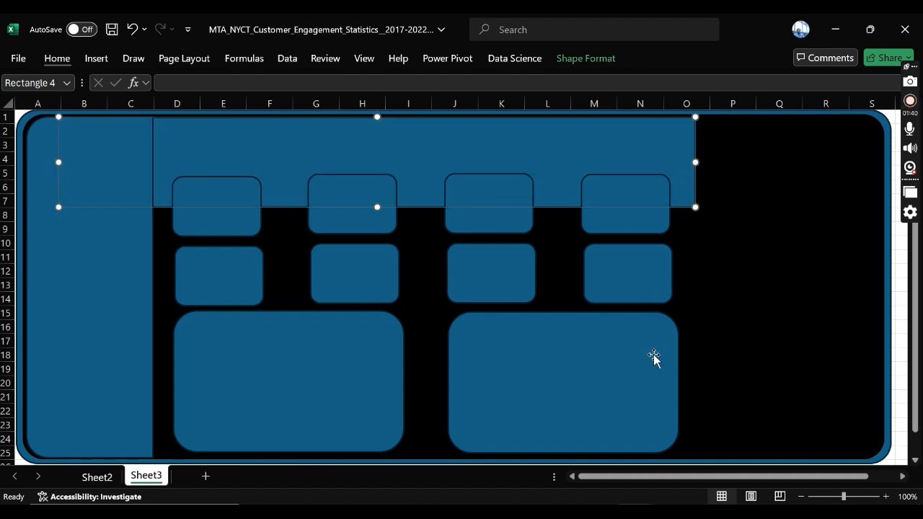
{"action": "left_click", "coordinate": [666, 361]}
{"action": "left_click", "coordinate": [686, 385]}
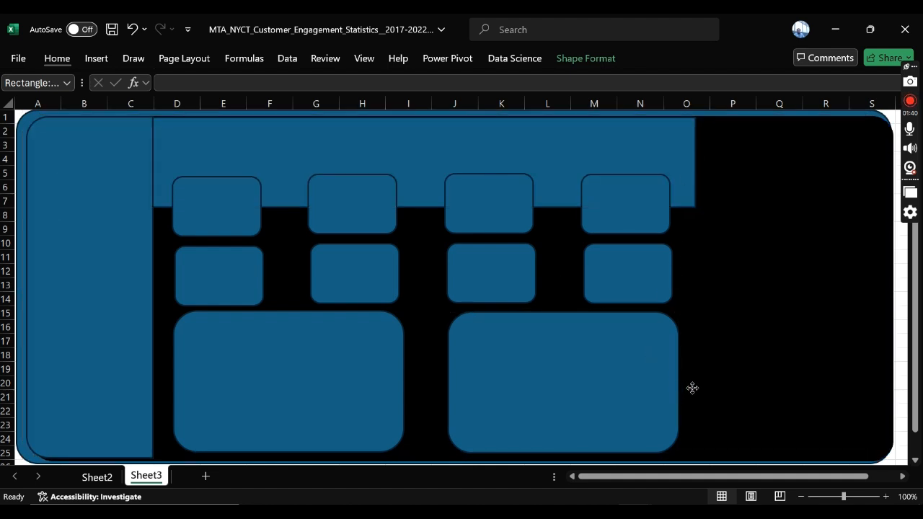
Step: Undo the background shape's shift and widen the second chart panel so it ends near the header's outer edge in column O
{"action": "left_click", "coordinate": [132, 30]}
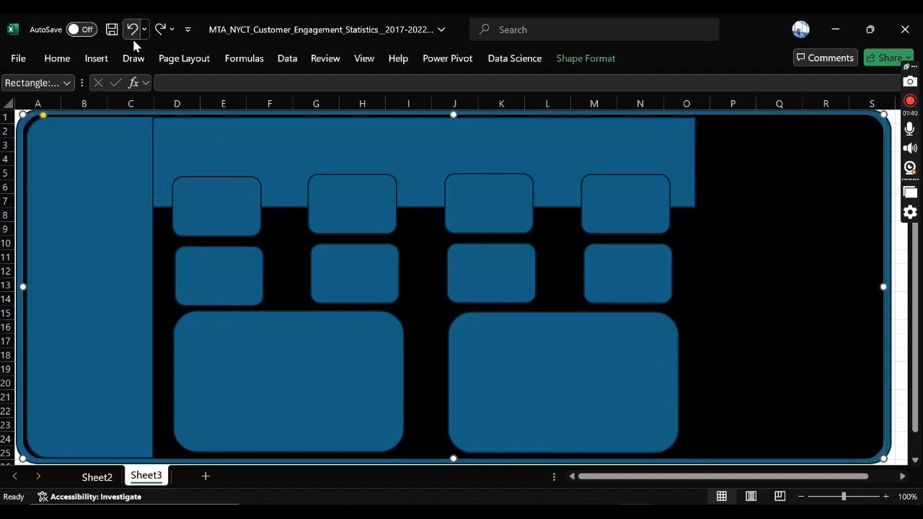
{"action": "left_click", "coordinate": [620, 361]}
{"action": "left_click_drag", "start_coordinate": [683, 382], "coordinate": [702, 381]}
{"action": "left_click", "coordinate": [331, 360]}
{"action": "left_click", "coordinate": [825, 285]}
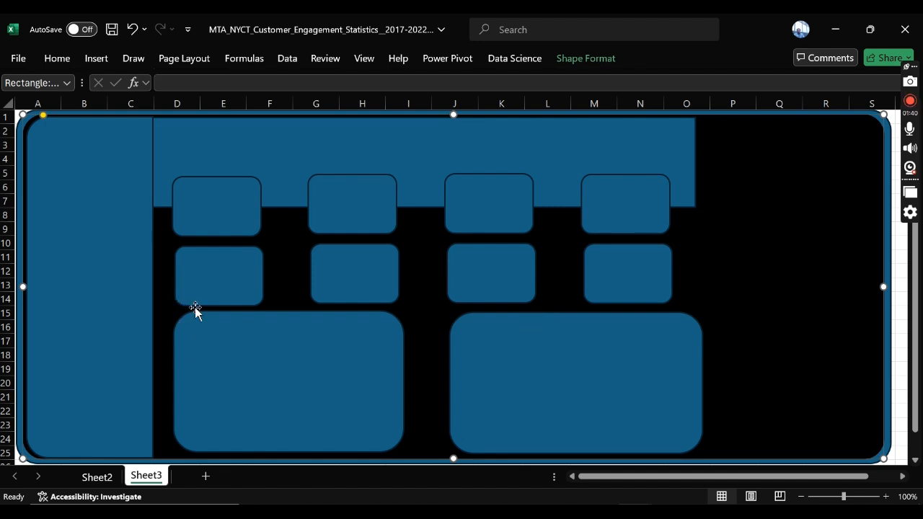
{"action": "left_click", "coordinate": [284, 407]}
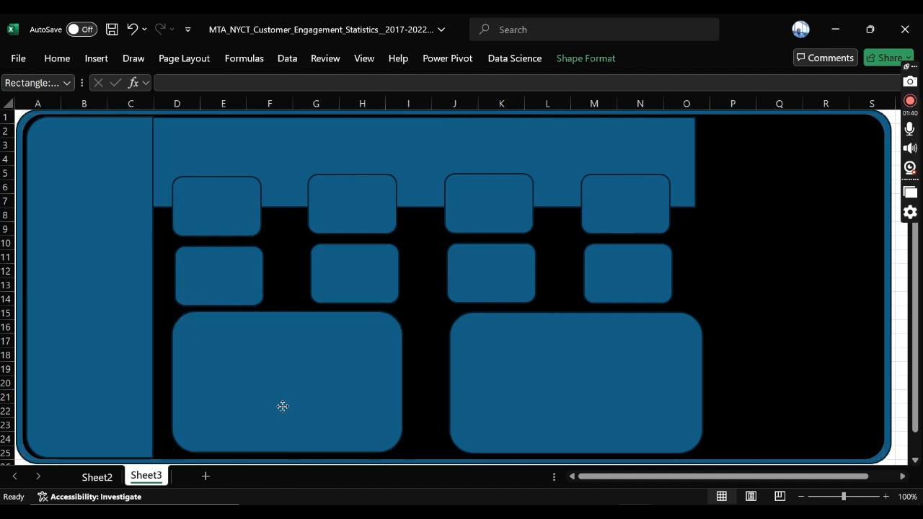
{"action": "left_click_drag", "start_coordinate": [603, 408], "coordinate": [539, 385]}
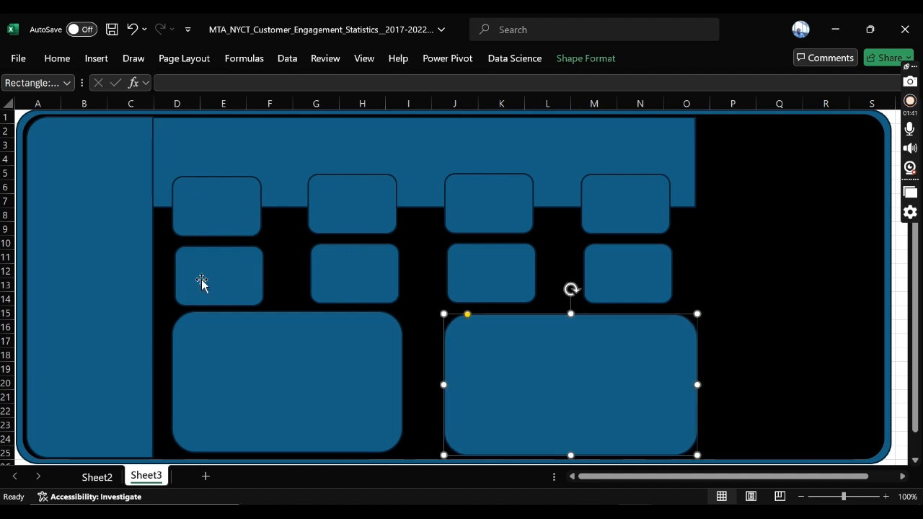
Step: Widen the side panel slightly into column D and nudge the second chart panel up level with the first
{"action": "left_click", "coordinate": [109, 257]}
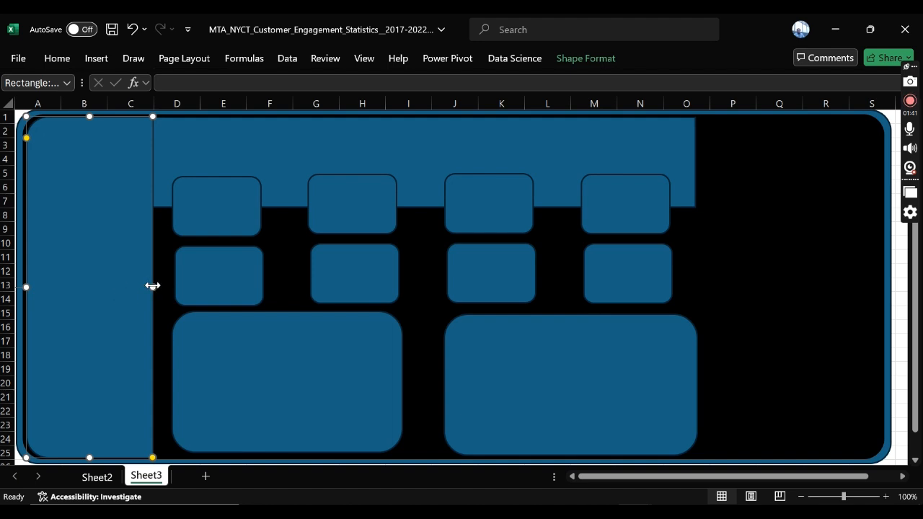
{"action": "mouse_move", "coordinate": [147, 287]}
{"action": "left_mouse_down"}
{"action": "mouse_move", "coordinate": [140, 282]}
{"action": "mouse_move", "coordinate": [159, 287]}
{"action": "left_mouse_up"}
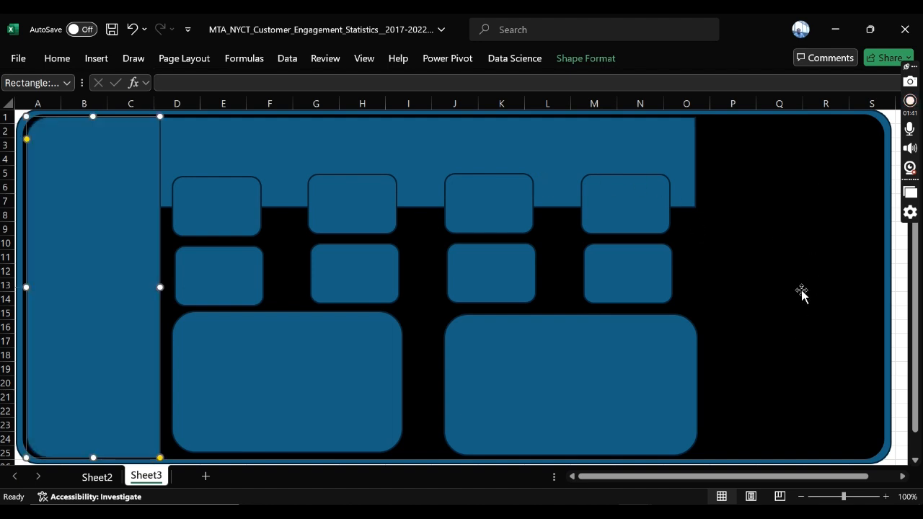
{"action": "left_click", "coordinate": [667, 155]}
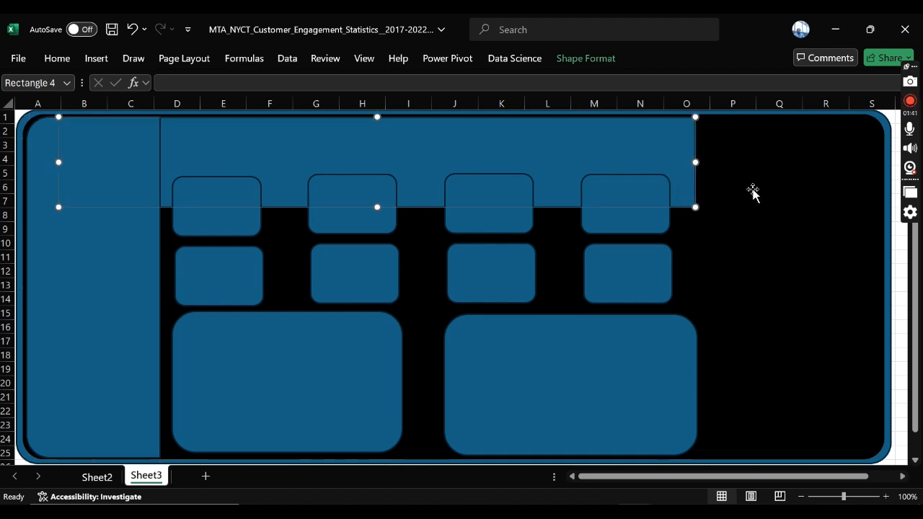
{"action": "left_click", "coordinate": [768, 245]}
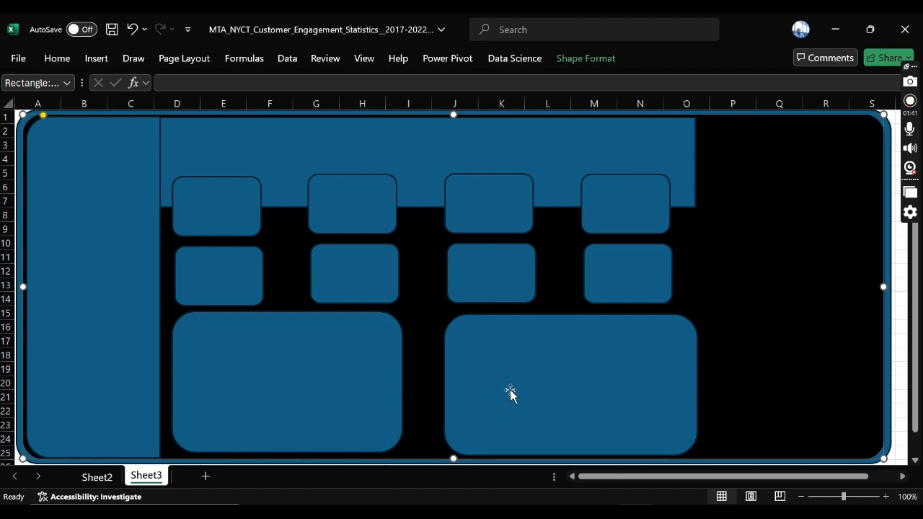
{"action": "left_click_drag", "start_coordinate": [509, 389], "coordinate": [506, 389]}
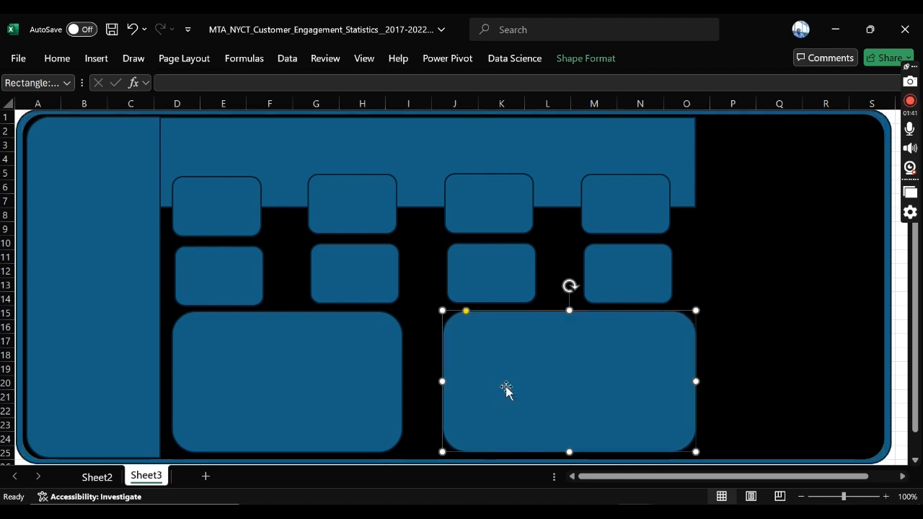
{"action": "left_click", "coordinate": [701, 255]}
Step: Align the four first-row KPI cards along their top edges
{"action": "left_click", "coordinate": [242, 212]}
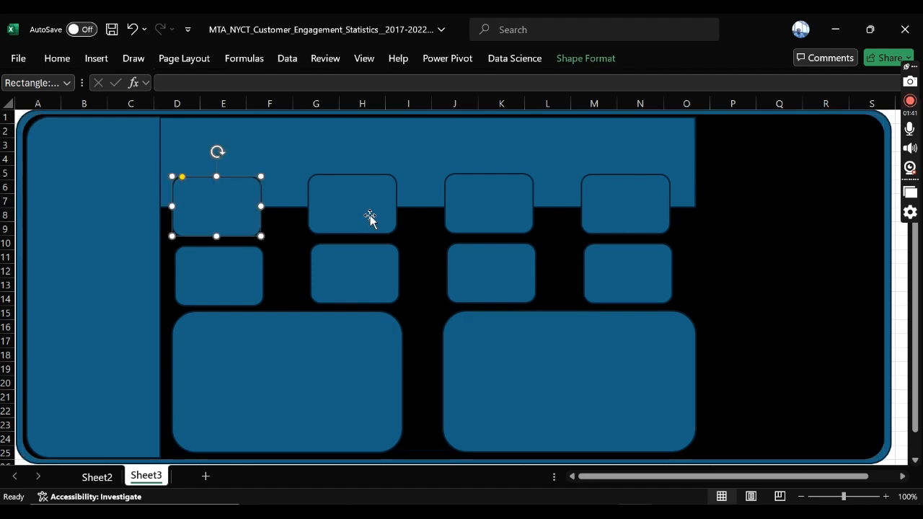
{"action": "left_click", "coordinate": [369, 216], "text": "shift"}
{"action": "left_click", "coordinate": [504, 210], "text": "shift"}
{"action": "left_click", "coordinate": [622, 209], "text": "shift"}
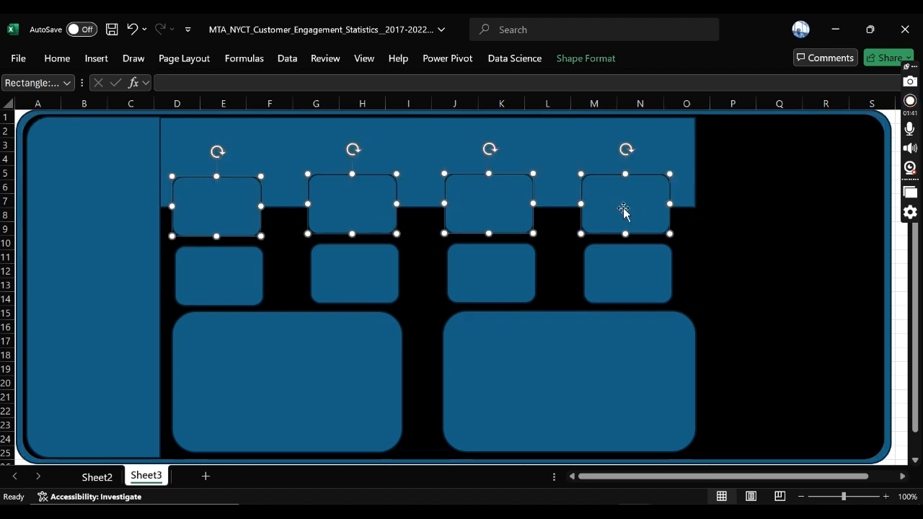
{"action": "left_click", "coordinate": [608, 61]}
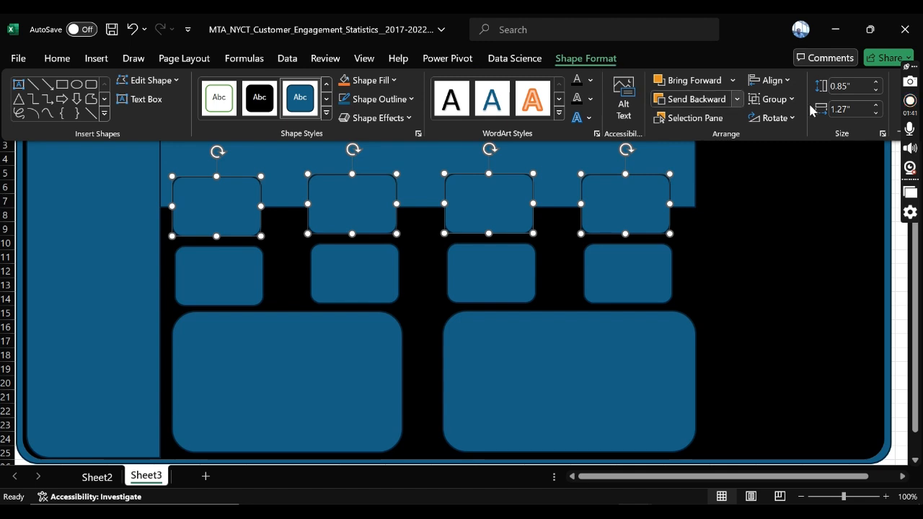
{"action": "left_click", "coordinate": [770, 80]}
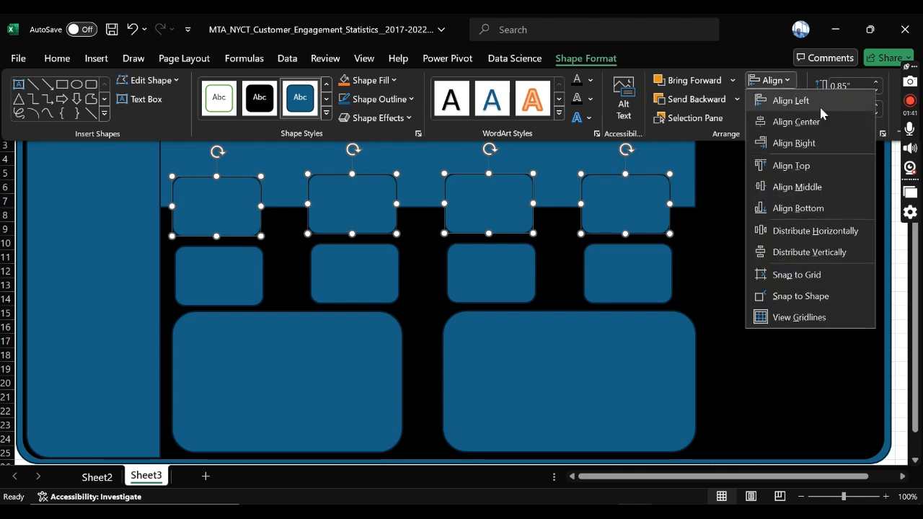
{"action": "left_click", "coordinate": [814, 167]}
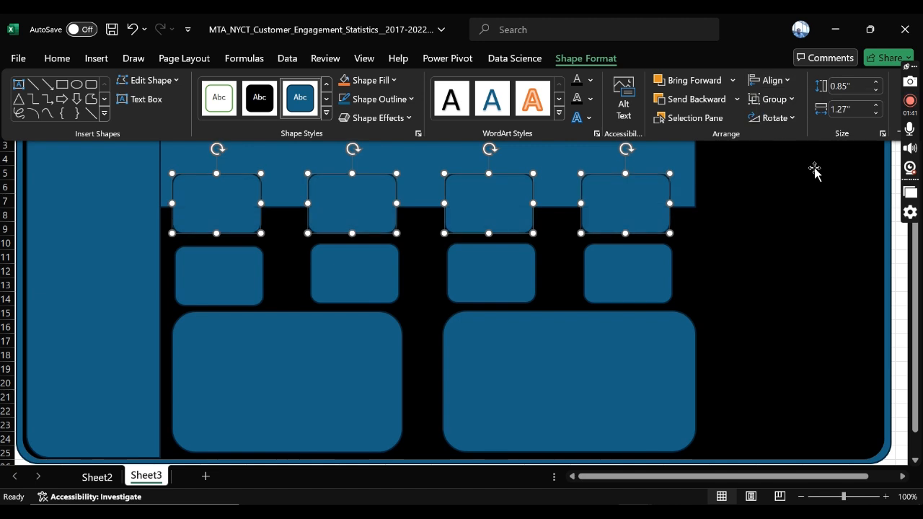
Step: Try Align Left and Align Center on the four first-row KPI cards, undoing each attempt
{"action": "left_click", "coordinate": [237, 275]}
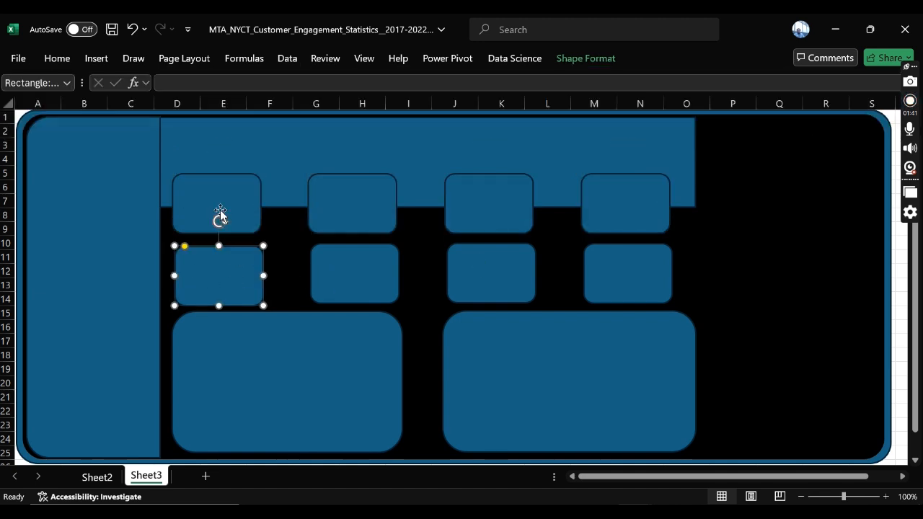
{"action": "left_click", "coordinate": [236, 215]}
{"action": "left_click", "coordinate": [359, 212], "text": "shift"}
{"action": "left_click", "coordinate": [499, 208], "text": "shift"}
{"action": "left_click", "coordinate": [662, 212], "text": "shift"}
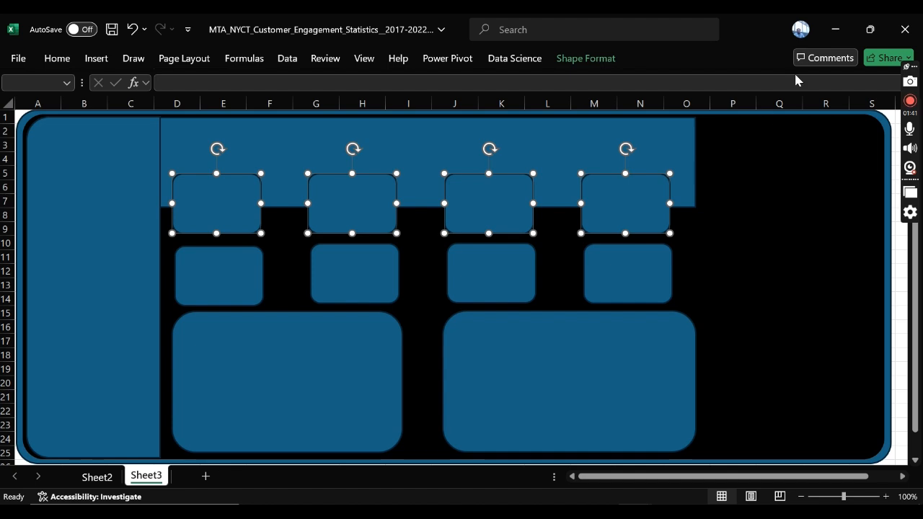
{"action": "left_click", "coordinate": [566, 59]}
{"action": "left_click", "coordinate": [782, 80]}
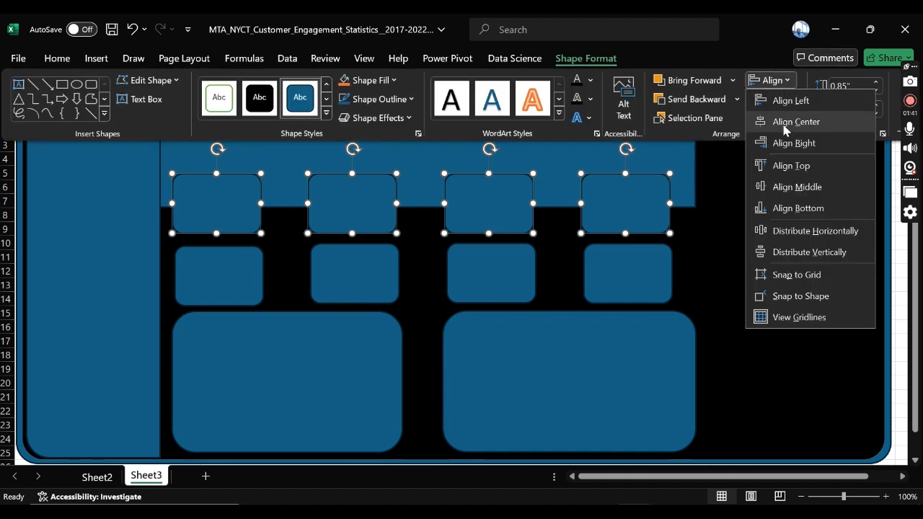
{"action": "left_click", "coordinate": [793, 99]}
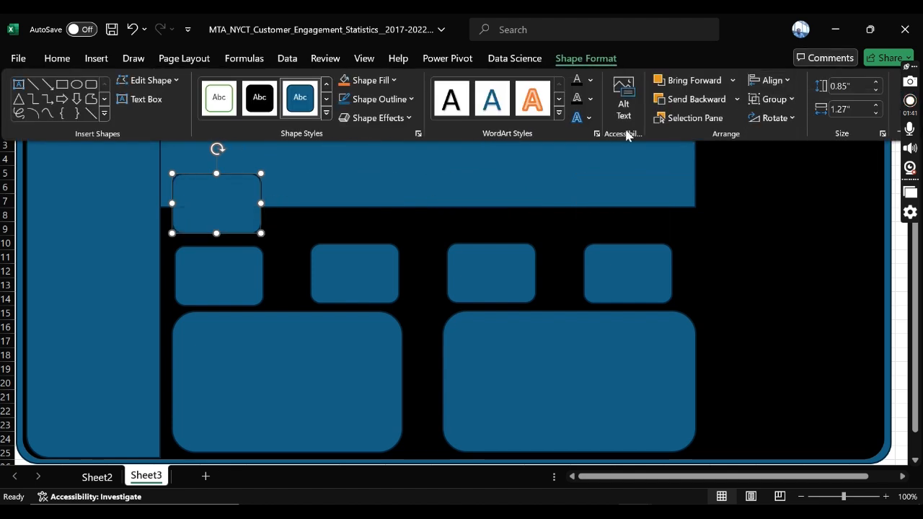
{"action": "left_click", "coordinate": [132, 29]}
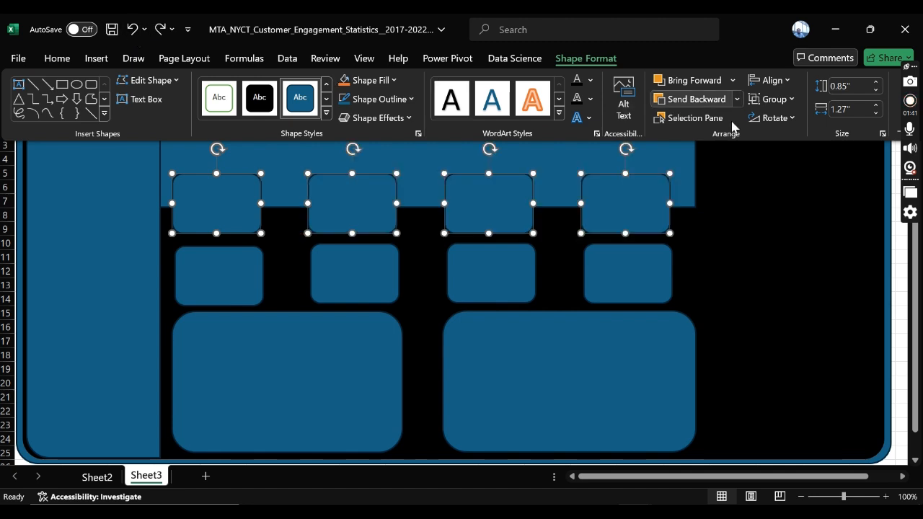
{"action": "left_click", "coordinate": [770, 80]}
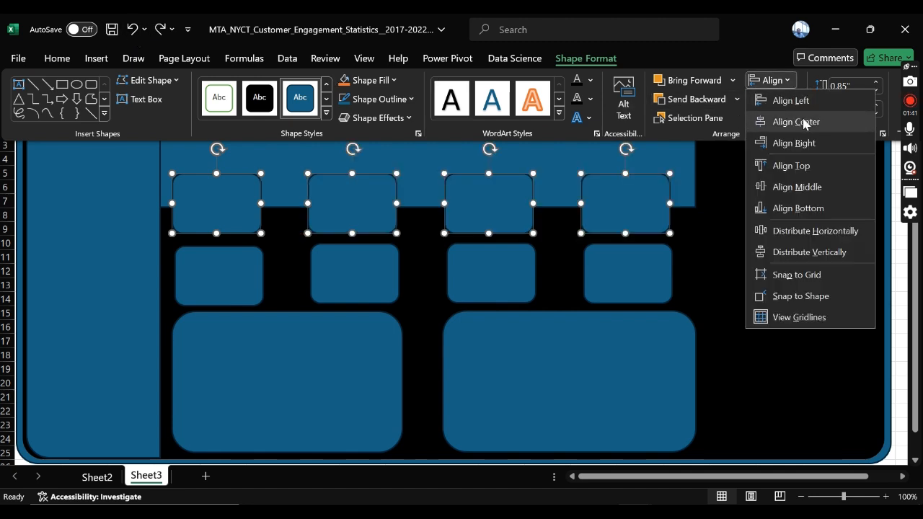
{"action": "left_click", "coordinate": [804, 123]}
{"action": "left_click", "coordinate": [132, 28]}
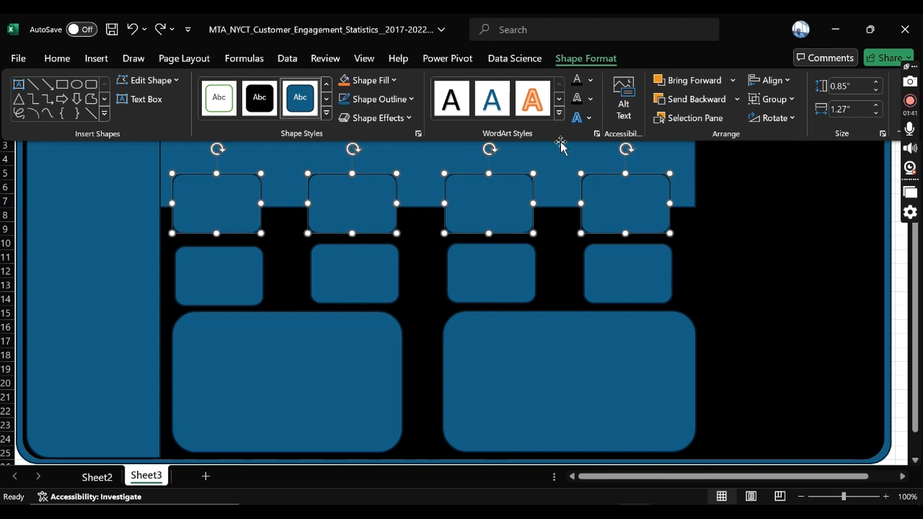
Step: Apply Align Middle to the four first-row KPI cards
{"action": "left_click", "coordinate": [770, 80]}
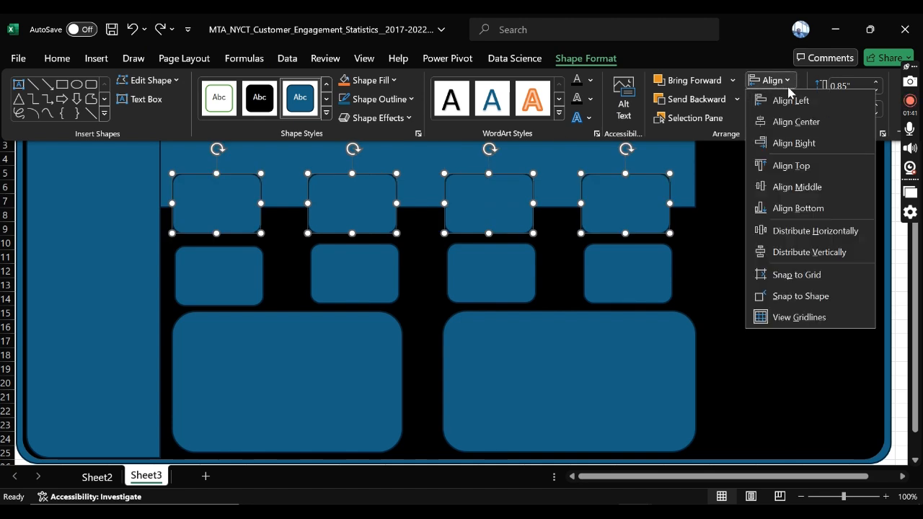
{"action": "left_click", "coordinate": [810, 189]}
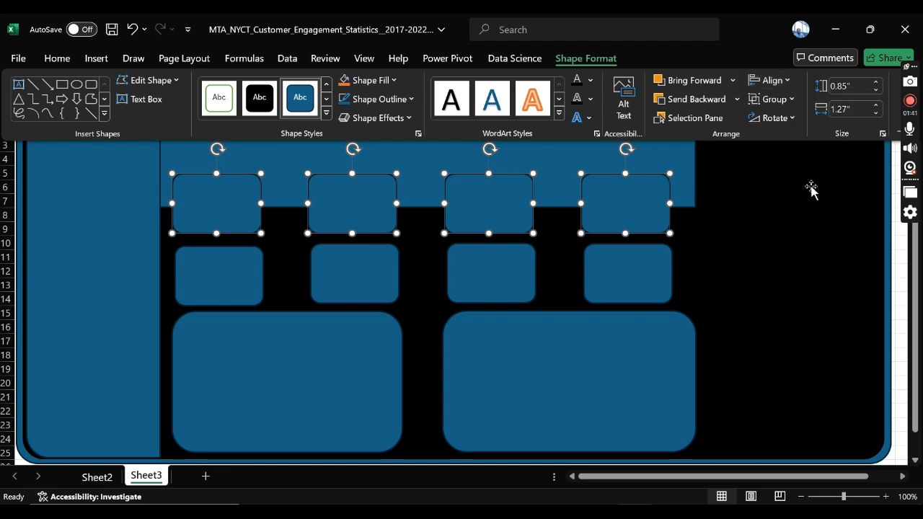
{"action": "left_click", "coordinate": [780, 81]}
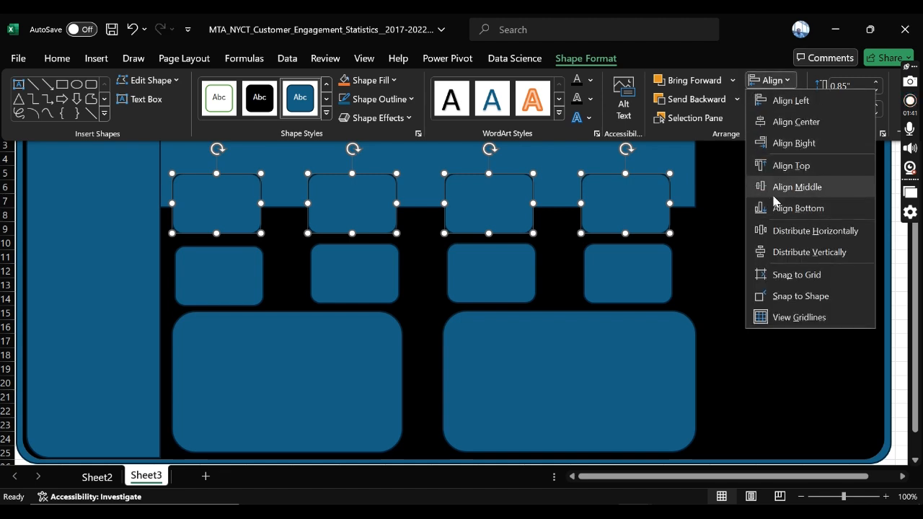
{"action": "left_click", "coordinate": [198, 286]}
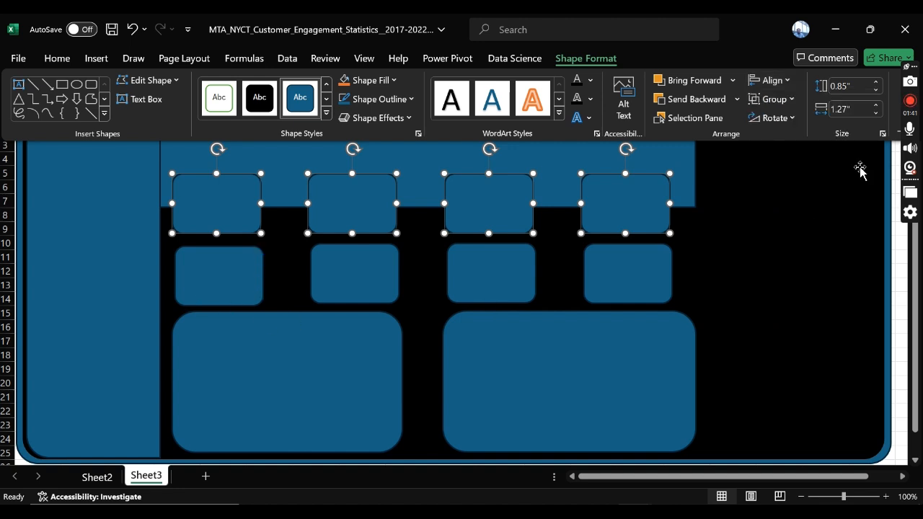
{"action": "left_click", "coordinate": [770, 80]}
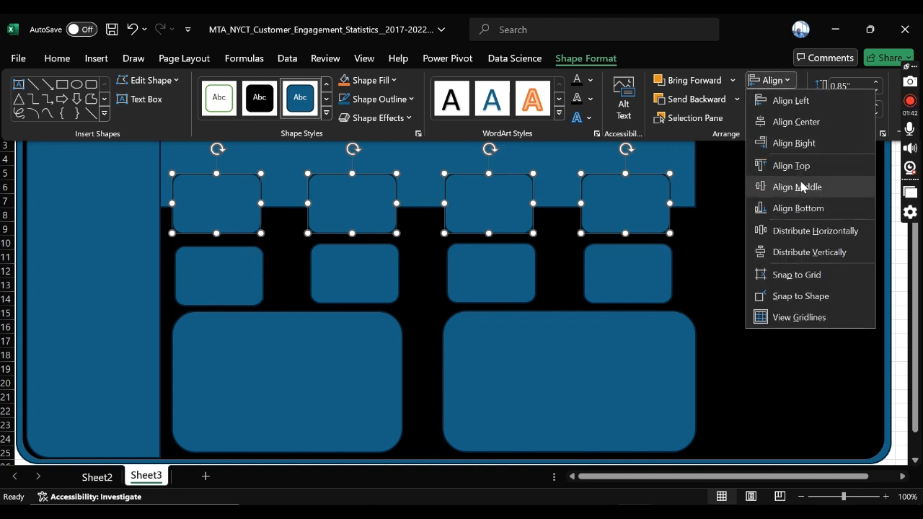
{"action": "left_click", "coordinate": [229, 286]}
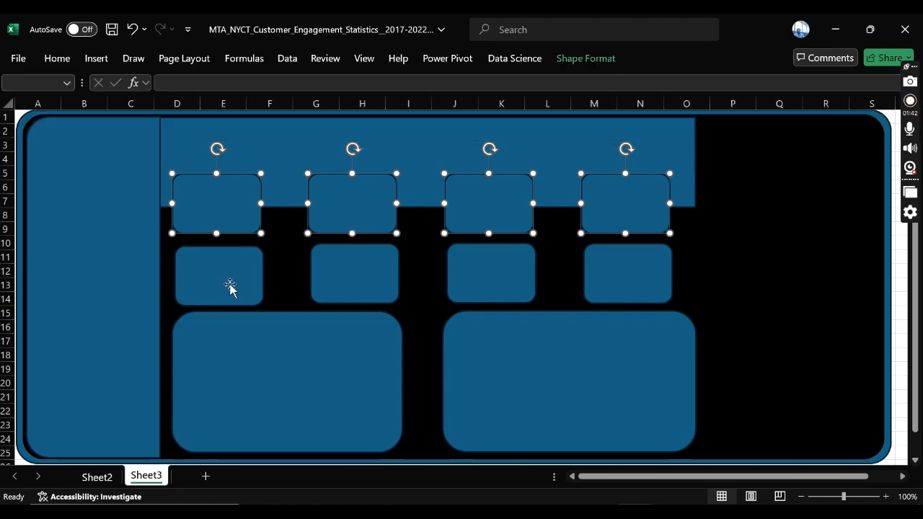
Step: Align the four second-row KPI cards by their middles and distribute them horizontally
{"action": "left_click", "coordinate": [225, 279]}
{"action": "left_click", "coordinate": [373, 286], "text": "shift"}
{"action": "left_click", "coordinate": [490, 281], "text": "shift"}
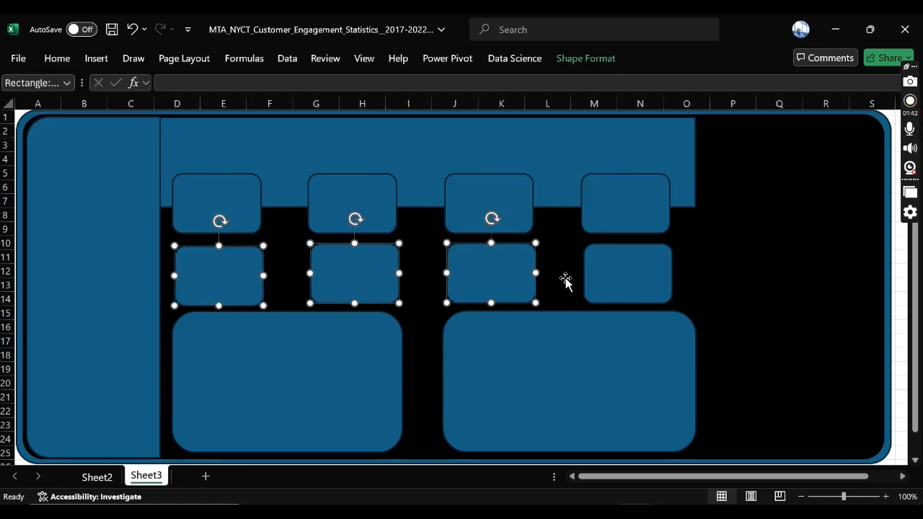
{"action": "left_click", "coordinate": [648, 281], "text": "shift"}
{"action": "left_click", "coordinate": [581, 63]}
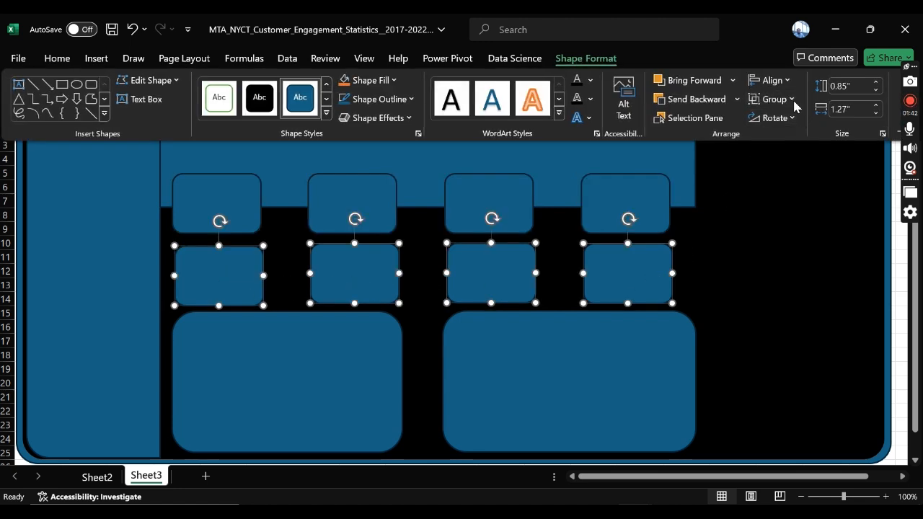
{"action": "left_click", "coordinate": [791, 82]}
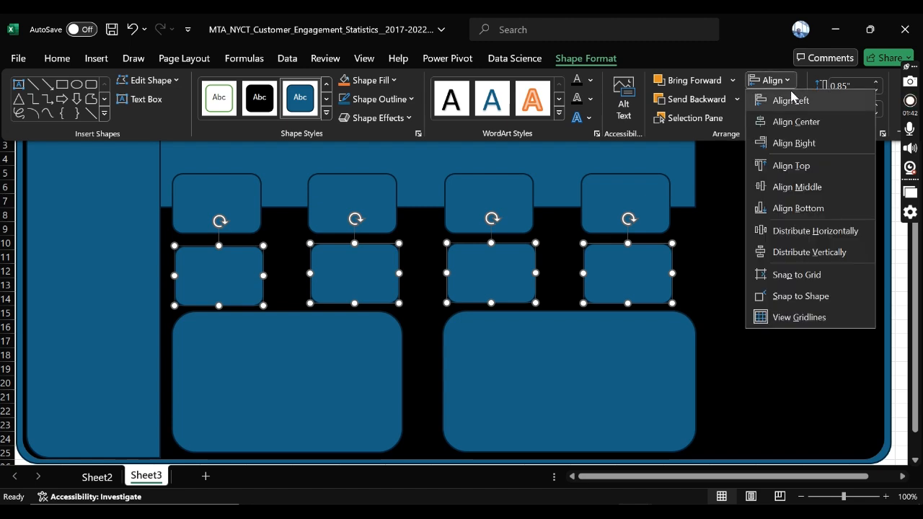
{"action": "left_click", "coordinate": [793, 188]}
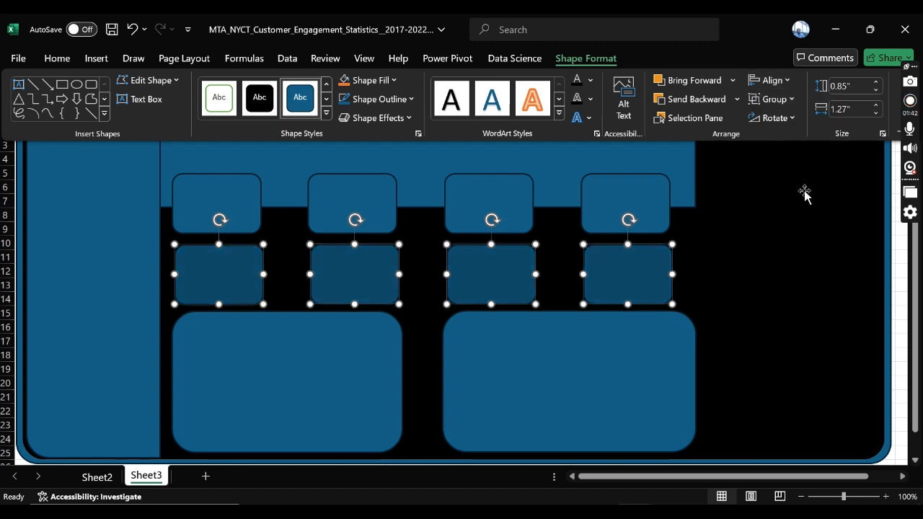
{"action": "left_click", "coordinate": [771, 80]}
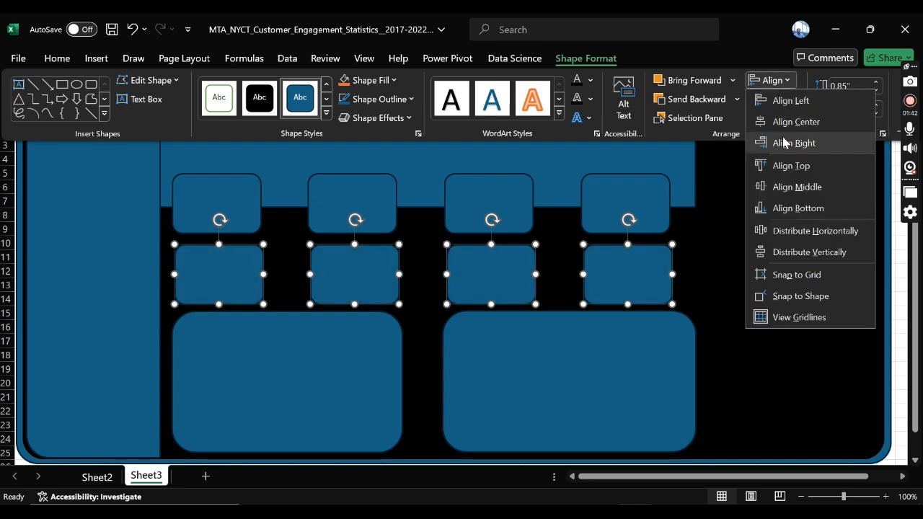
{"action": "left_click", "coordinate": [815, 231]}
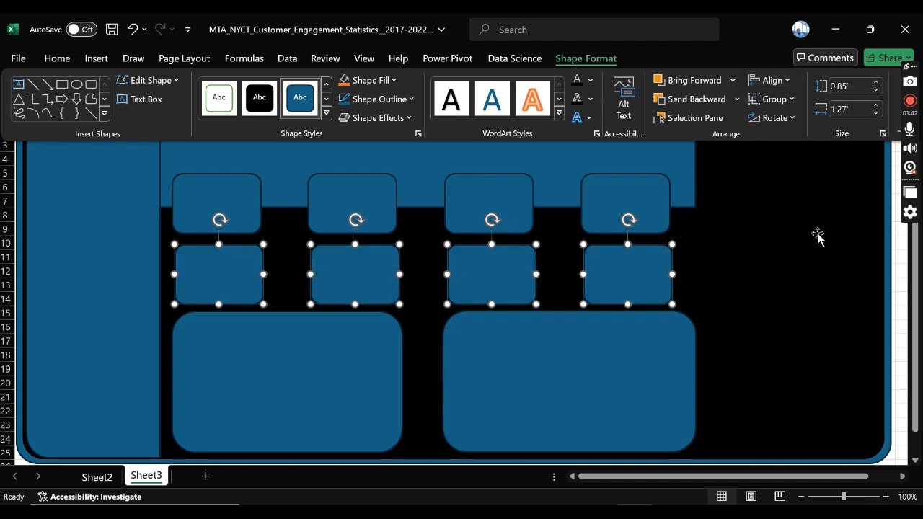
Step: Distribute the four first-row KPI cards horizontally
{"action": "left_click", "coordinate": [214, 225]}
{"action": "left_click", "coordinate": [213, 202]}
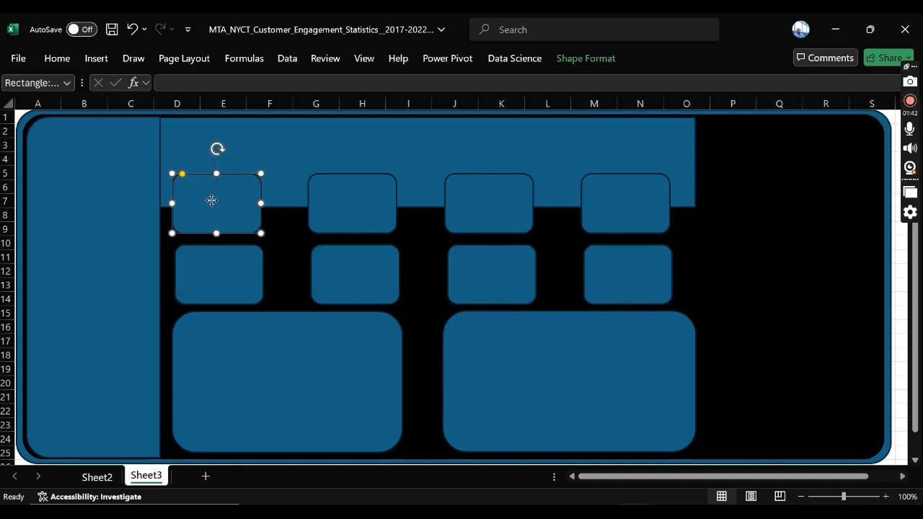
{"action": "left_click", "coordinate": [337, 204], "text": "shift"}
{"action": "left_click", "coordinate": [484, 197], "text": "shift"}
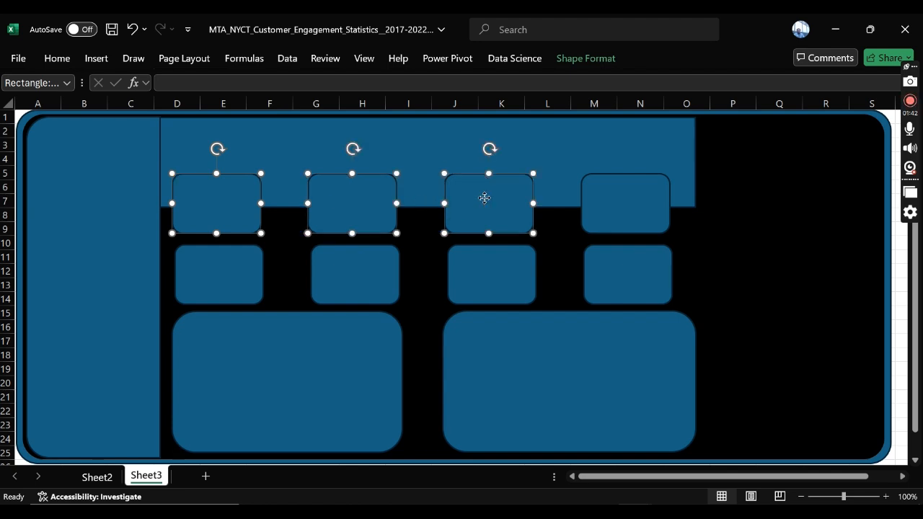
{"action": "left_click", "coordinate": [621, 200], "text": "shift"}
{"action": "left_click", "coordinate": [586, 58]}
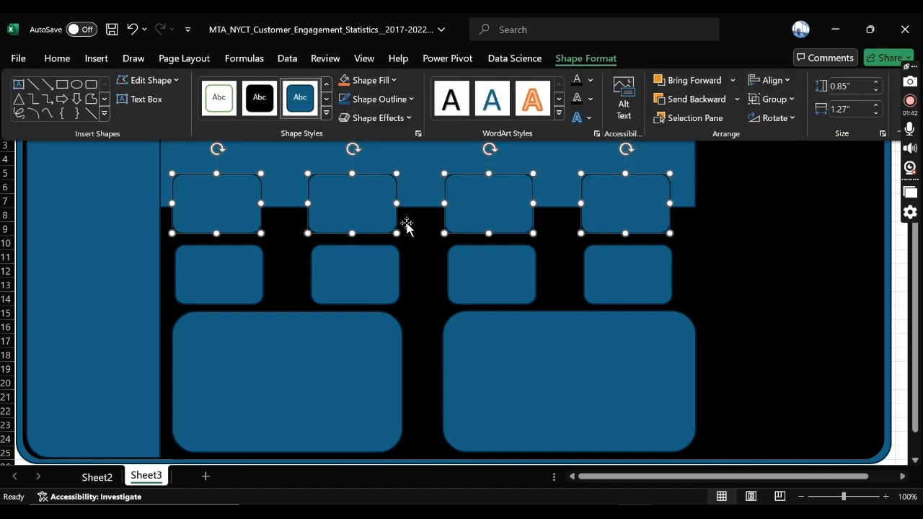
{"action": "left_click", "coordinate": [779, 80]}
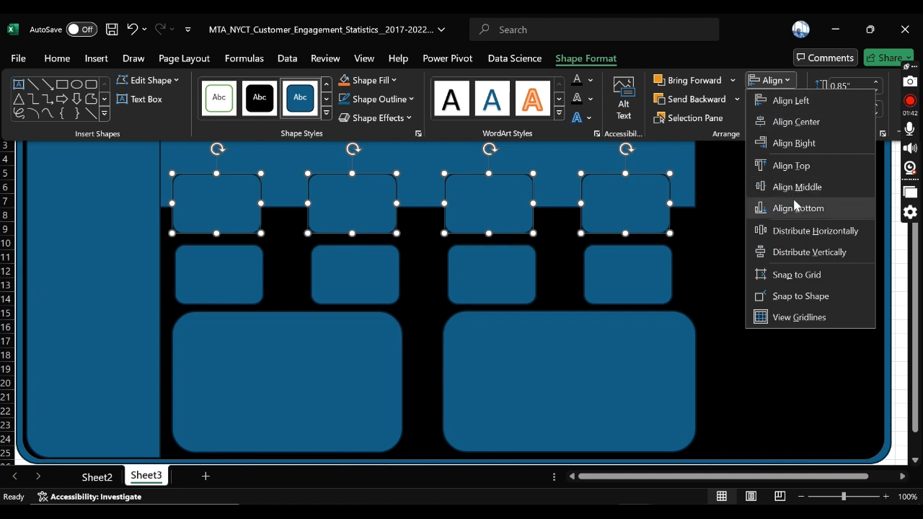
{"action": "left_click", "coordinate": [807, 232]}
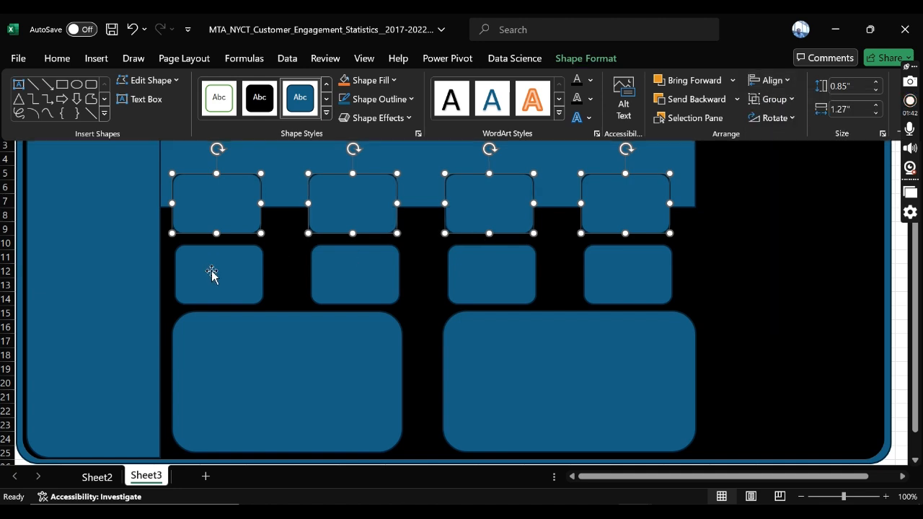
Step: Distribute all eight KPI cards across both rows horizontally as one selection
{"action": "left_click", "coordinate": [213, 276]}
{"action": "left_click", "coordinate": [224, 281]}
{"action": "left_click", "coordinate": [213, 207]}
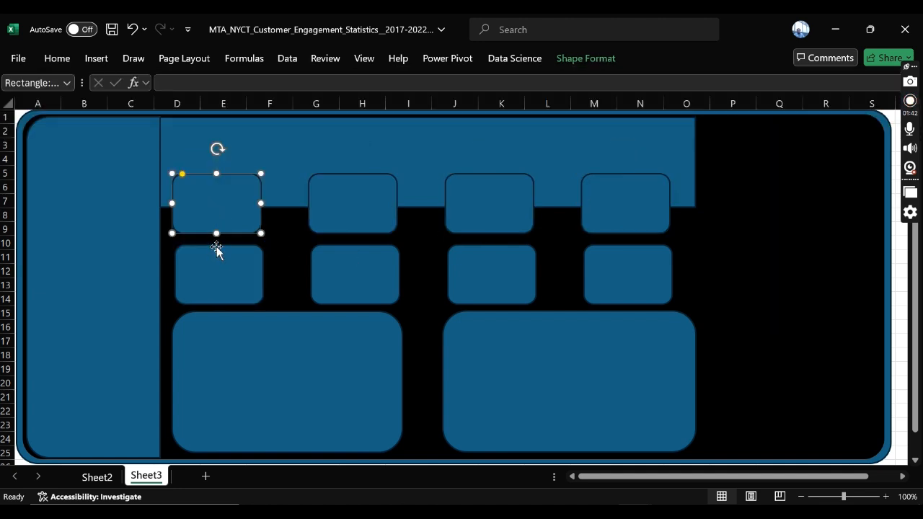
{"action": "left_click", "coordinate": [219, 266], "text": "shift"}
{"action": "left_click", "coordinate": [337, 202], "text": "shift"}
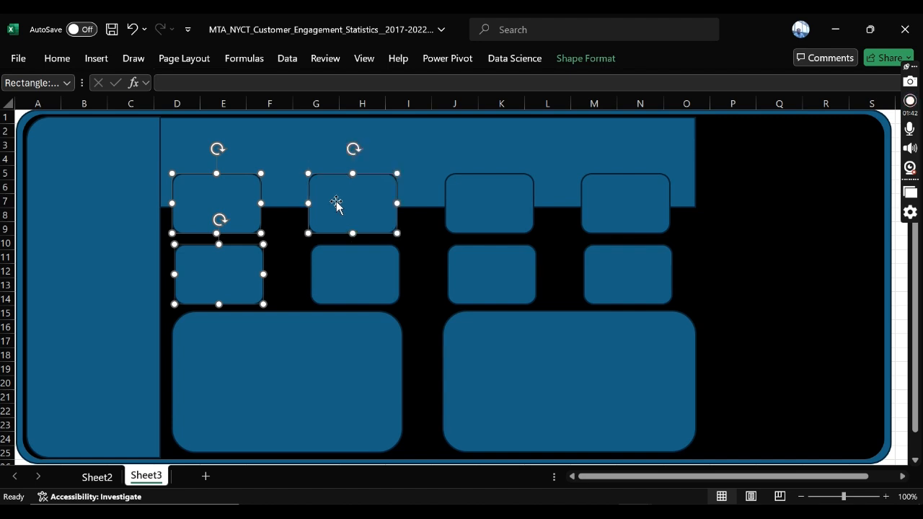
{"action": "left_click", "coordinate": [351, 268], "text": "shift"}
{"action": "left_click", "coordinate": [484, 198], "text": "shift"}
{"action": "left_click", "coordinate": [496, 278], "text": "shift"}
{"action": "left_click", "coordinate": [609, 211], "text": "shift"}
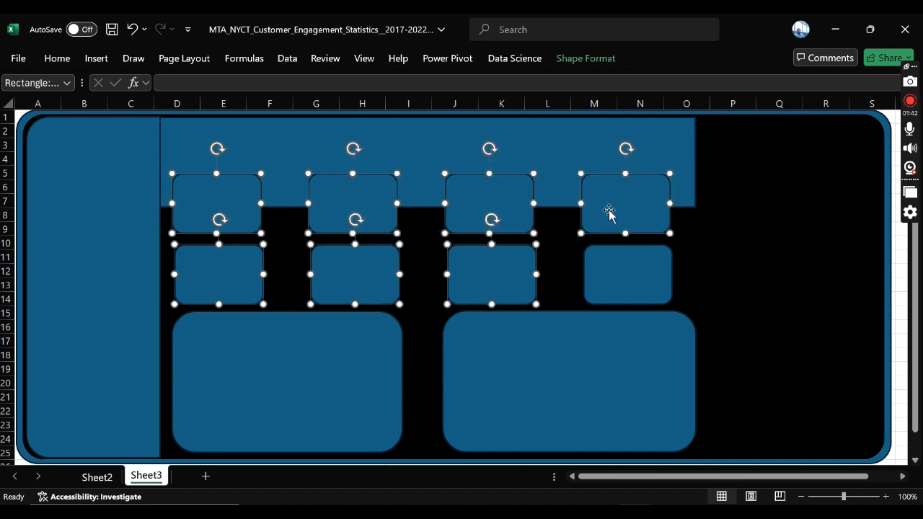
{"action": "left_click", "coordinate": [614, 295], "text": "shift"}
{"action": "left_click", "coordinate": [586, 60]}
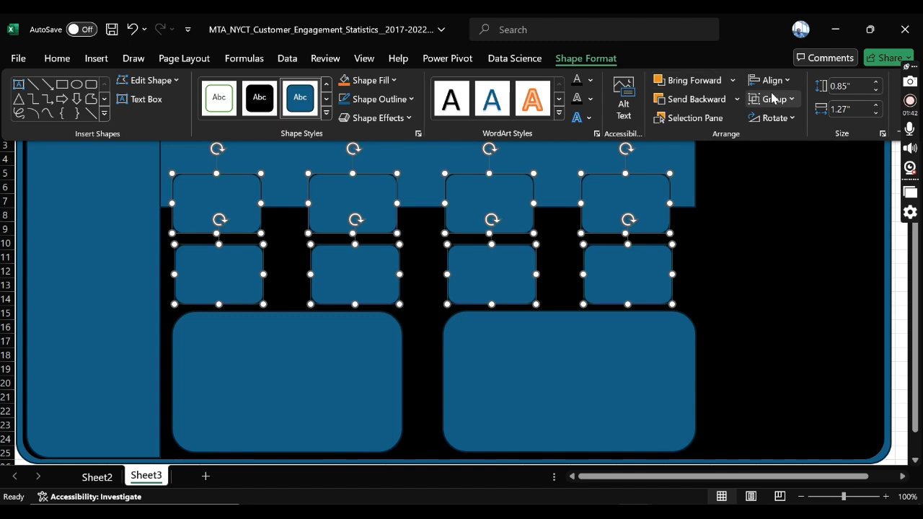
{"action": "left_click", "coordinate": [781, 80]}
{"action": "left_click", "coordinate": [793, 232]}
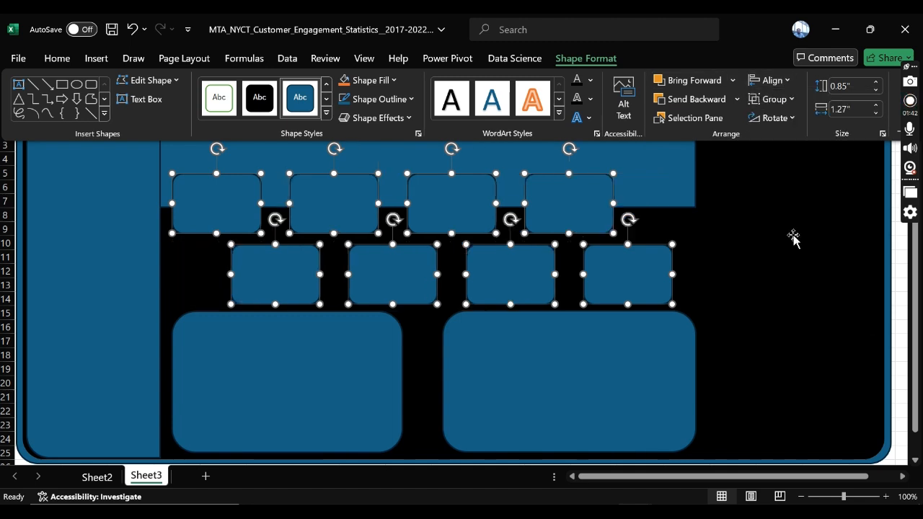
{"action": "left_click", "coordinate": [753, 218]}
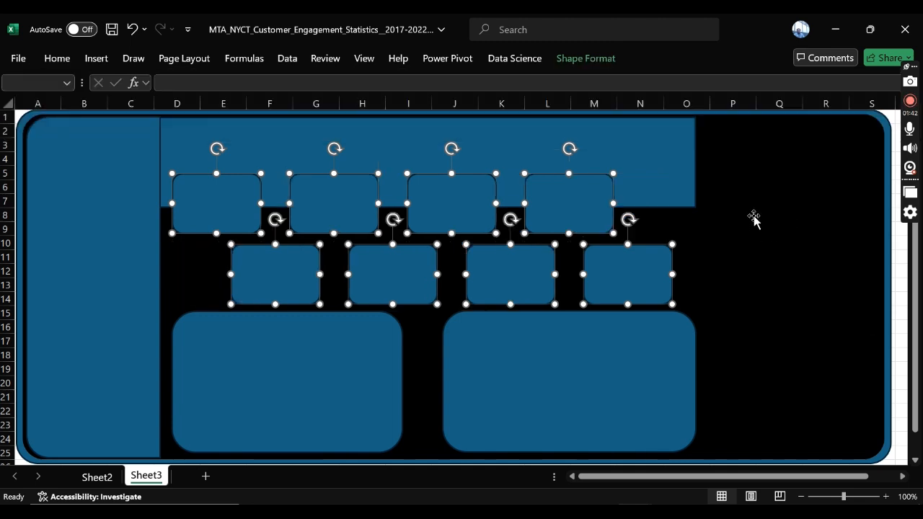
{"action": "left_click", "coordinate": [762, 241]}
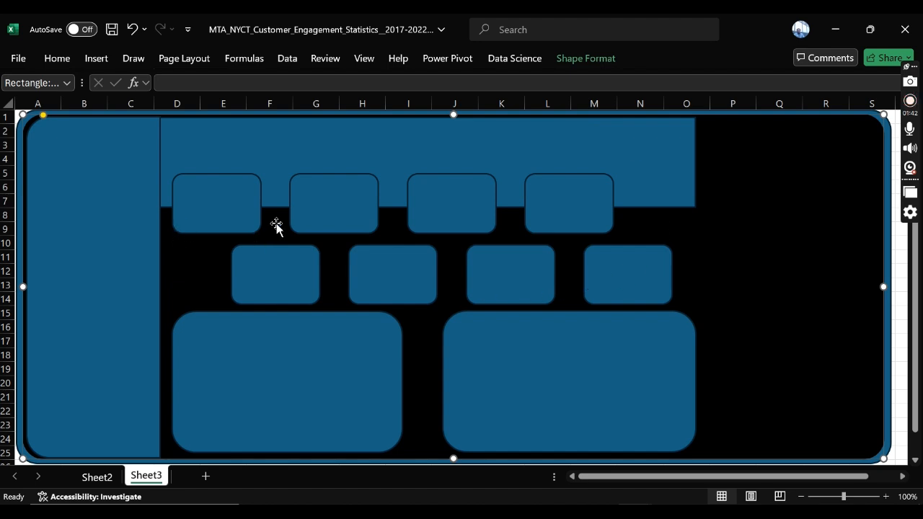
Step: Try a height of 1.1" on the first card of the first KPI row, undo it, and set the card's width to 1.5"
{"action": "left_click", "coordinate": [239, 212]}
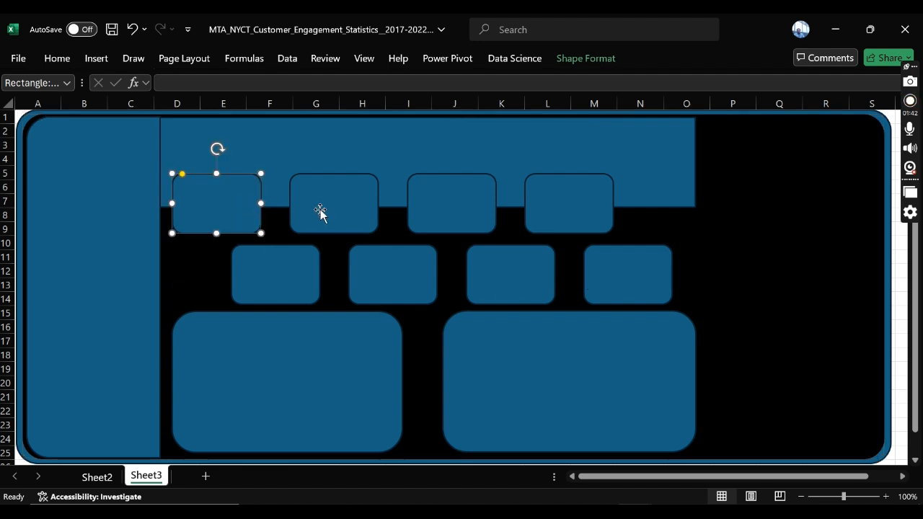
{"action": "left_click", "coordinate": [585, 59]}
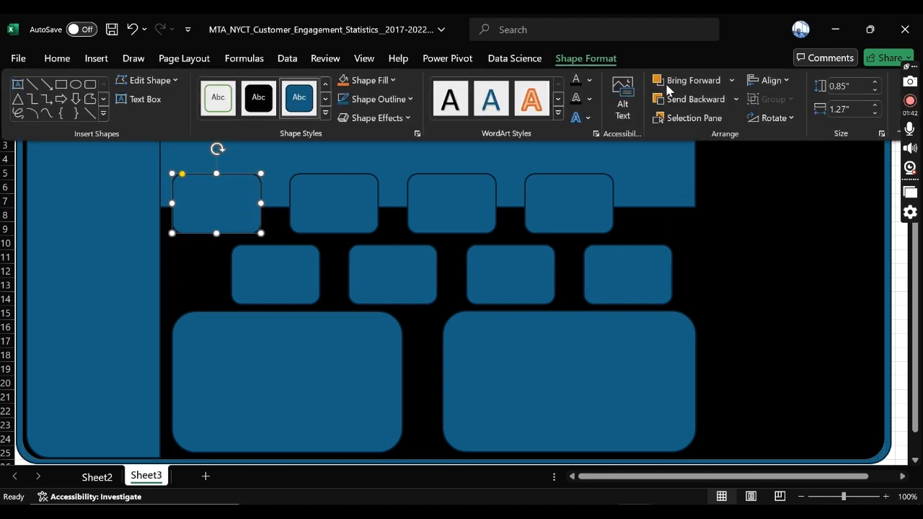
{"action": "left_click", "coordinate": [853, 87]}
{"action": "left_click", "coordinate": [877, 83]}
{"action": "left_click", "coordinate": [877, 83]}
{"action": "left_click", "coordinate": [877, 82]}
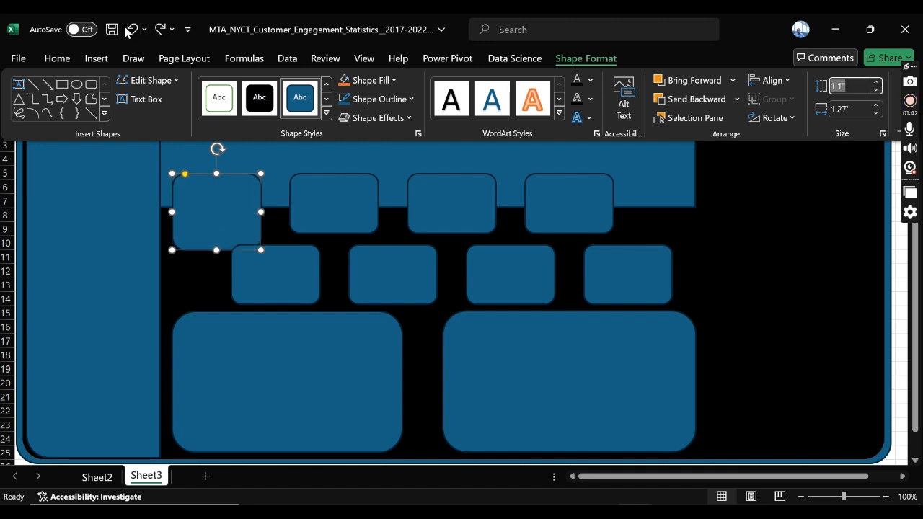
{"action": "left_click", "coordinate": [132, 29]}
{"action": "left_click", "coordinate": [878, 105]}
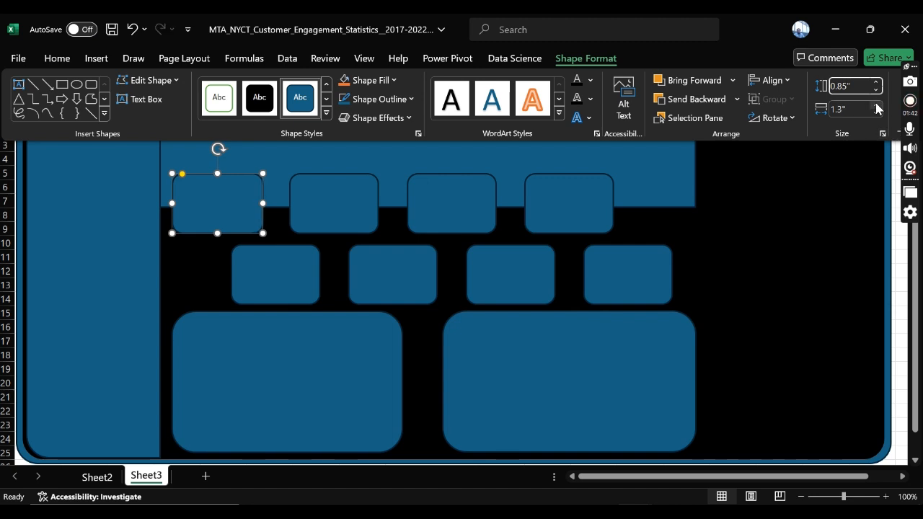
{"action": "left_click", "coordinate": [878, 105]}
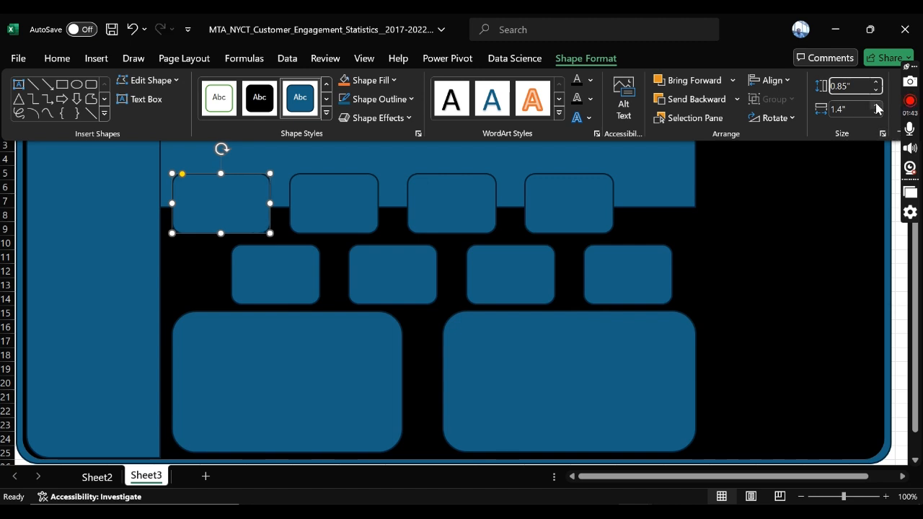
{"action": "left_click", "coordinate": [876, 105]}
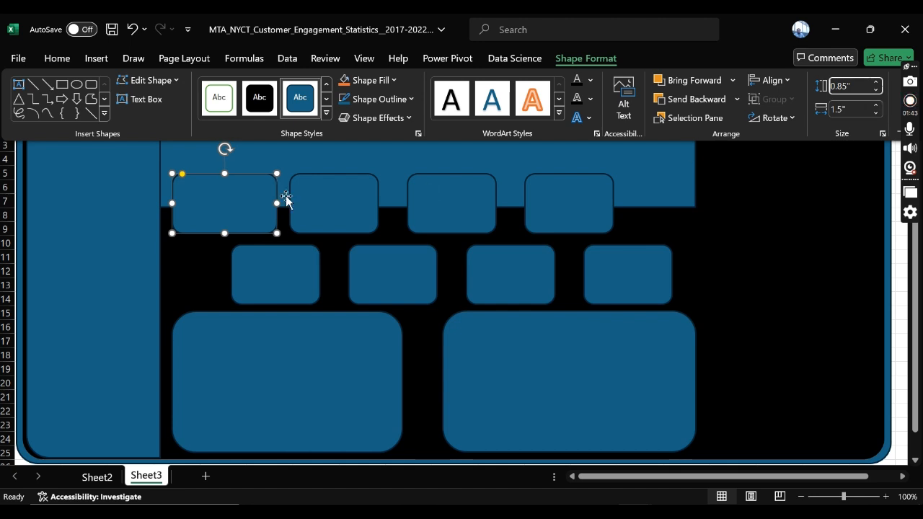
Step: Set the width of the other three first-row KPI cards to 1.5"
{"action": "key", "text": "ctrl+F1"}
{"action": "left_click", "coordinate": [356, 205]}
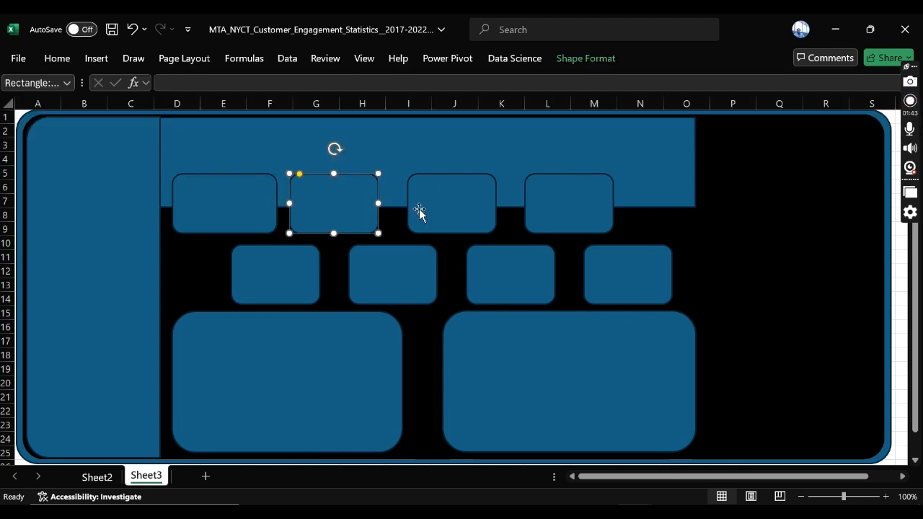
{"action": "left_click", "coordinate": [422, 212], "text": "shift"}
{"action": "left_click", "coordinate": [566, 212], "text": "shift"}
{"action": "double_click", "coordinate": [559, 48]}
{"action": "left_click", "coordinate": [603, 61]}
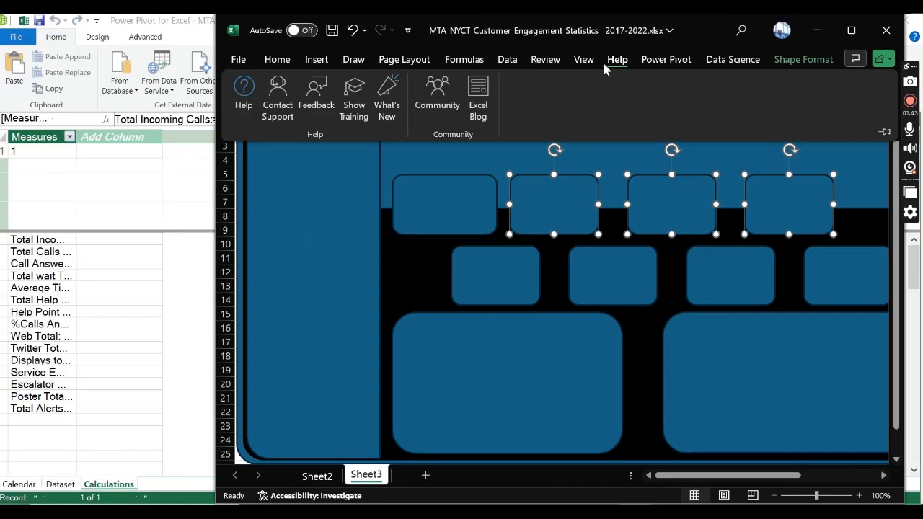
{"action": "left_click", "coordinate": [854, 34]}
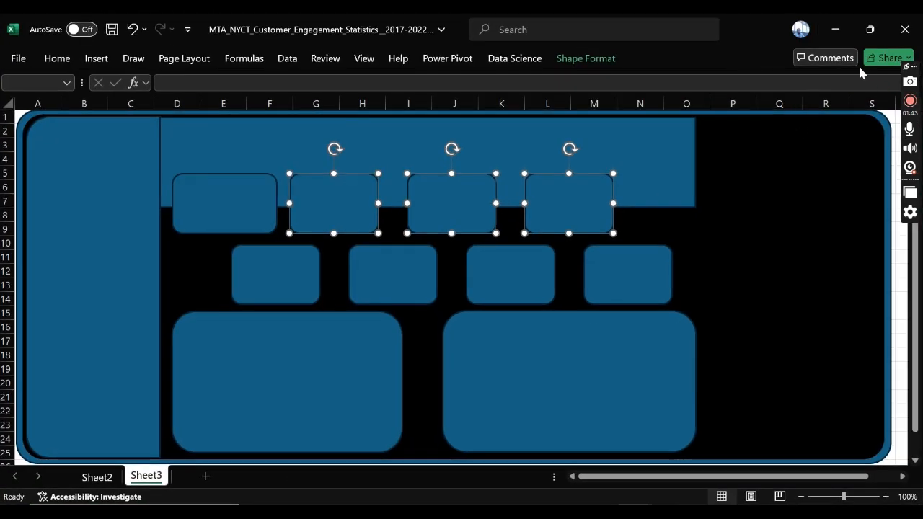
{"action": "left_click", "coordinate": [600, 60]}
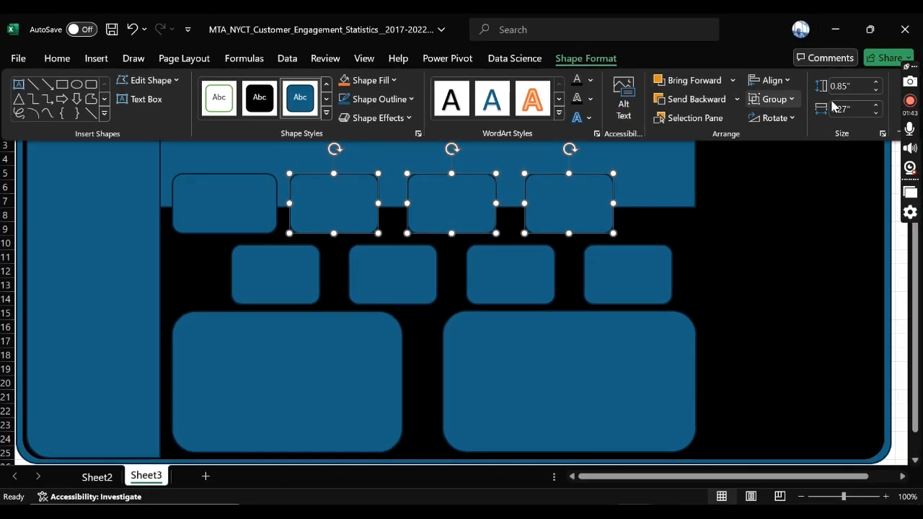
{"action": "left_click", "coordinate": [878, 106]}
{"action": "left_click", "coordinate": [877, 106]}
{"action": "left_click", "coordinate": [877, 106]}
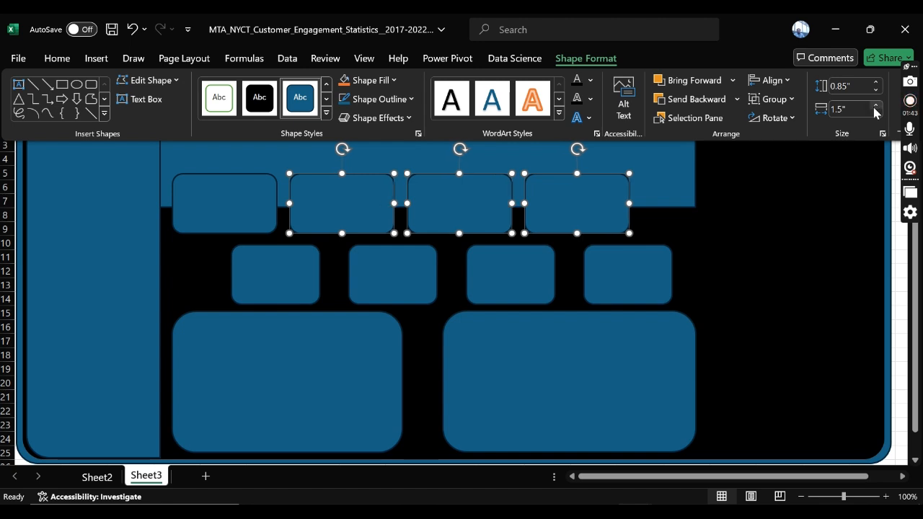
{"action": "left_click", "coordinate": [733, 198]}
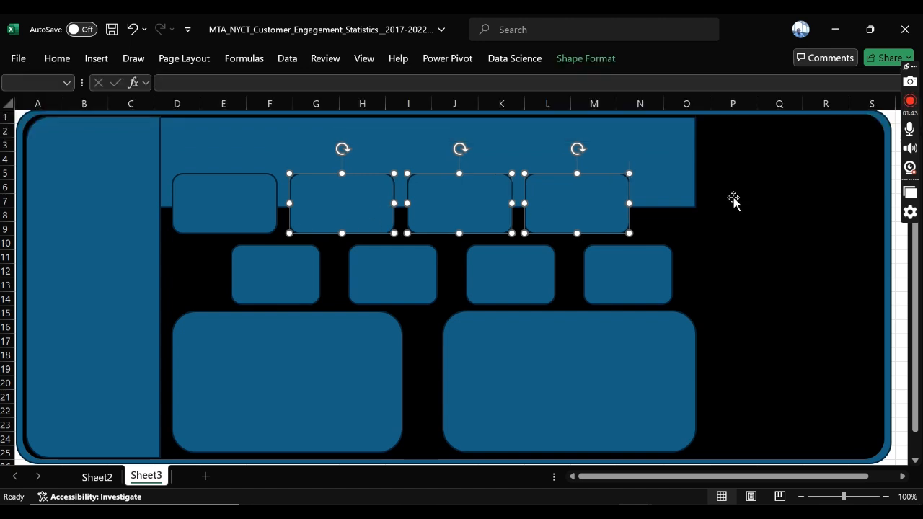
{"action": "left_click", "coordinate": [757, 200]}
Step: Set the width of all four second-row KPI cards to 1.5"
{"action": "left_click", "coordinate": [259, 273]}
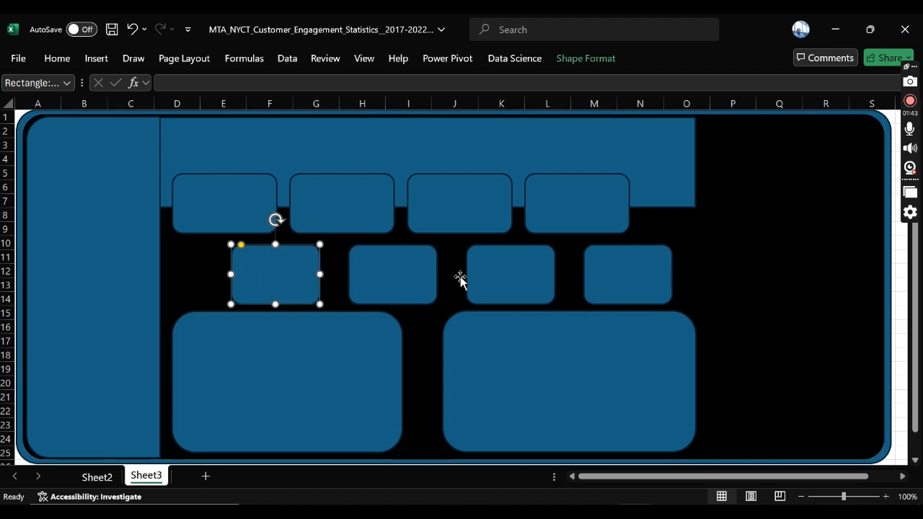
{"action": "left_click", "coordinate": [401, 273], "text": "shift"}
{"action": "left_click", "coordinate": [527, 274], "text": "shift"}
{"action": "left_click", "coordinate": [641, 274], "text": "shift"}
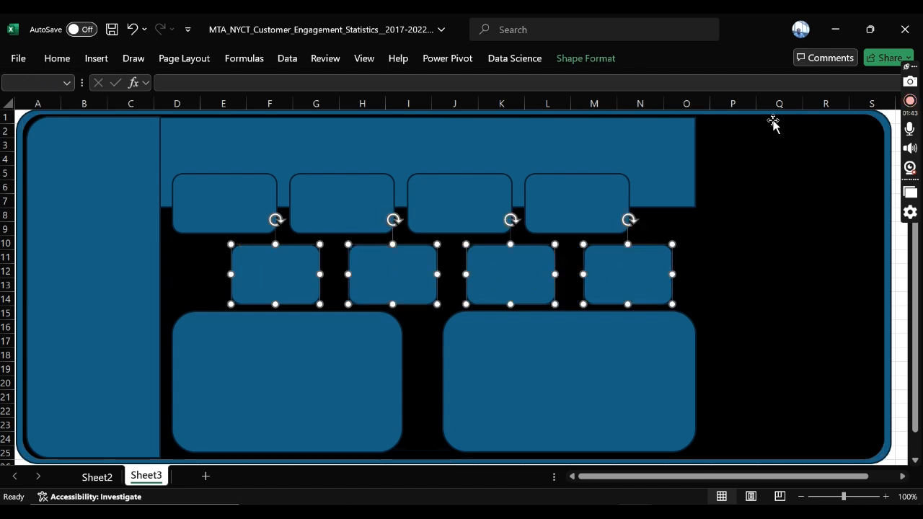
{"action": "left_click", "coordinate": [608, 59]}
{"action": "left_click", "coordinate": [877, 105]}
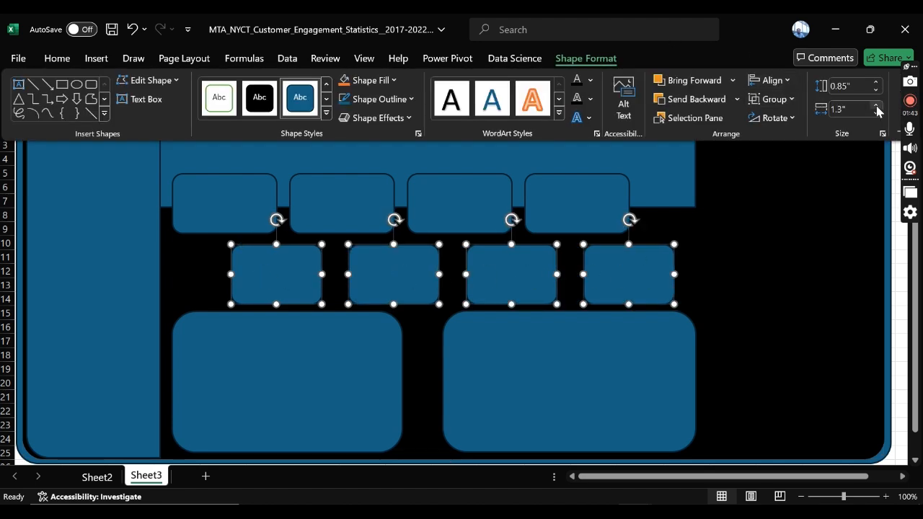
{"action": "left_click", "coordinate": [877, 105]}
{"action": "left_click", "coordinate": [876, 105]}
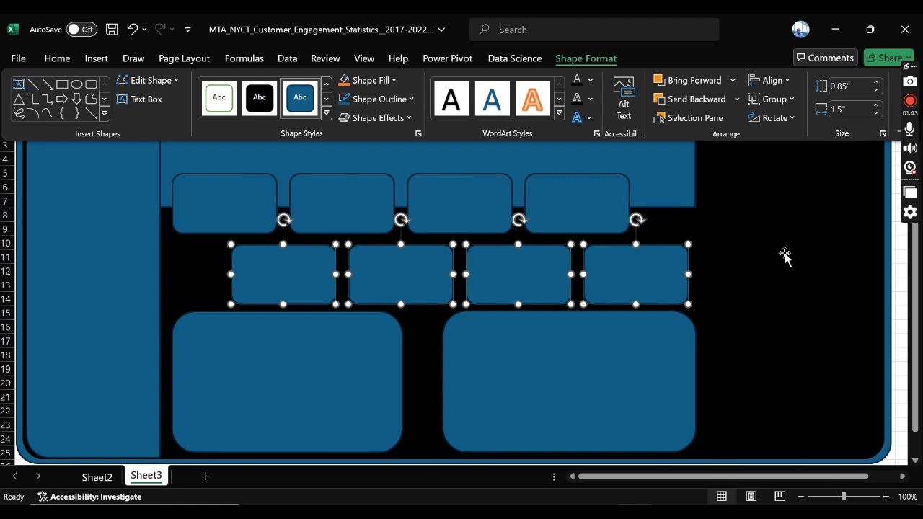
{"action": "left_click", "coordinate": [755, 276]}
{"action": "left_click", "coordinate": [755, 276]}
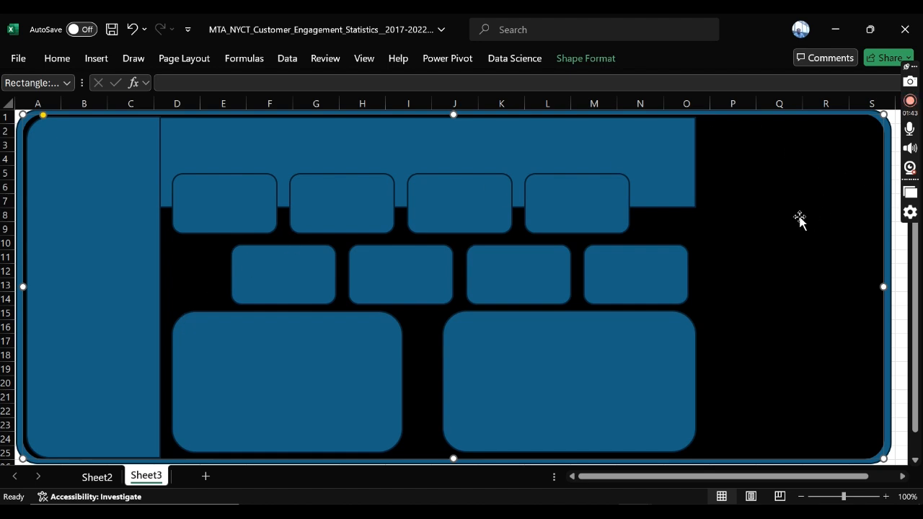
Step: Open the fill colour choices for the dashboard's tall side panel
{"action": "left_click", "coordinate": [105, 179]}
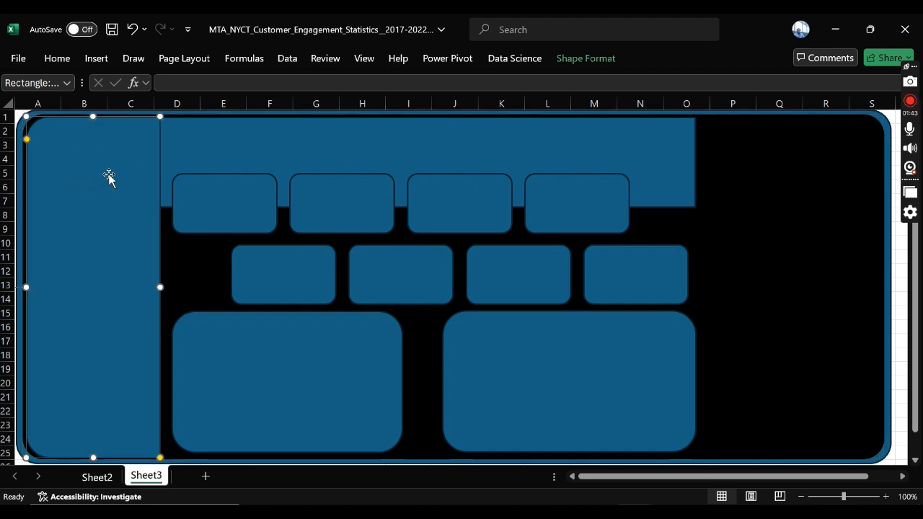
{"action": "left_click", "coordinate": [604, 61]}
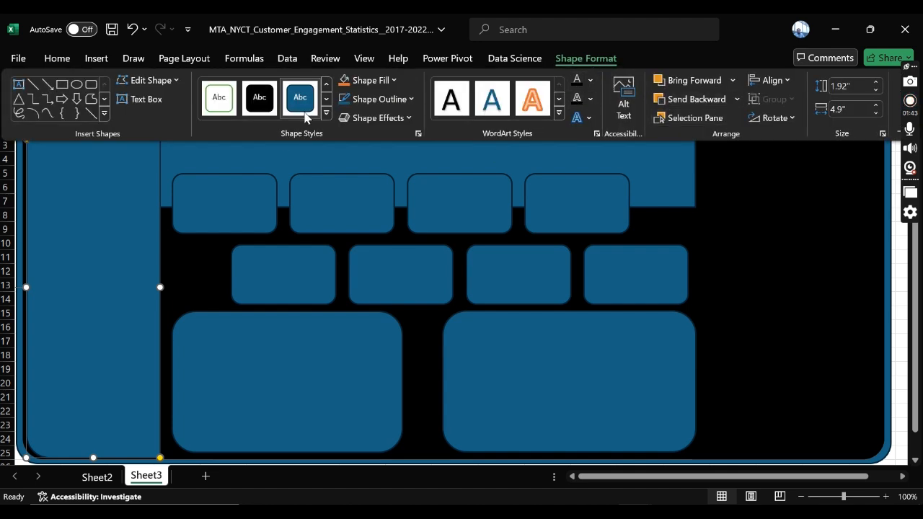
{"action": "left_click", "coordinate": [376, 84]}
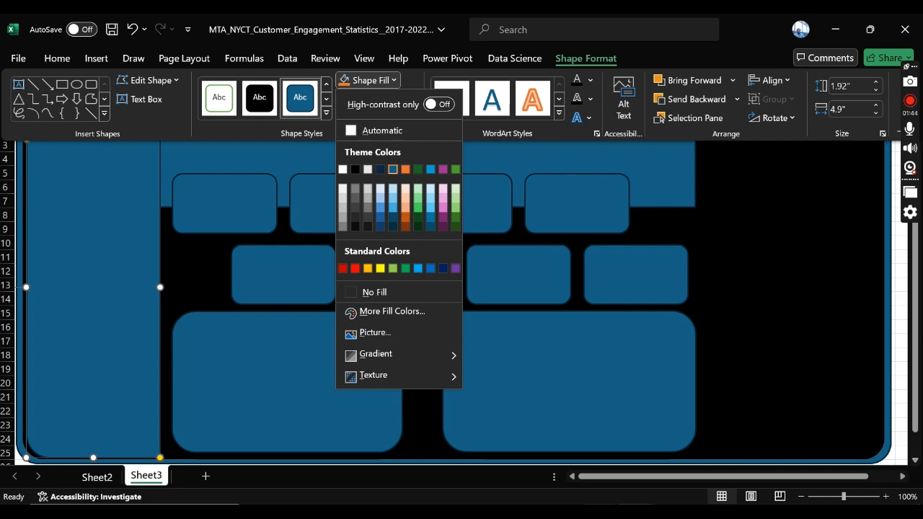
Step: Switch to Chrome and search the web for "Color codes" in a new tab
{"action": "left_click", "coordinate": [599, 512]}
{"action": "left_click", "coordinate": [660, 465]}
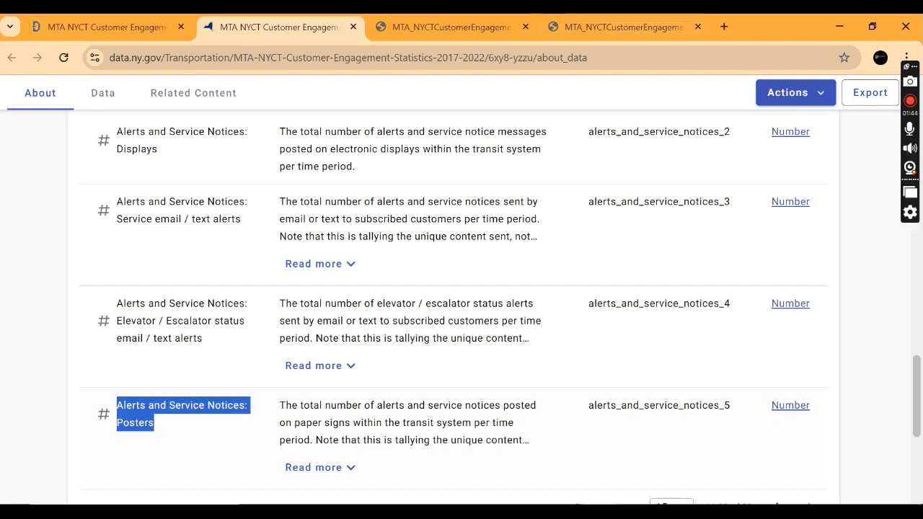
{"action": "left_click", "coordinate": [724, 28]}
{"action": "type", "text": "Co"}
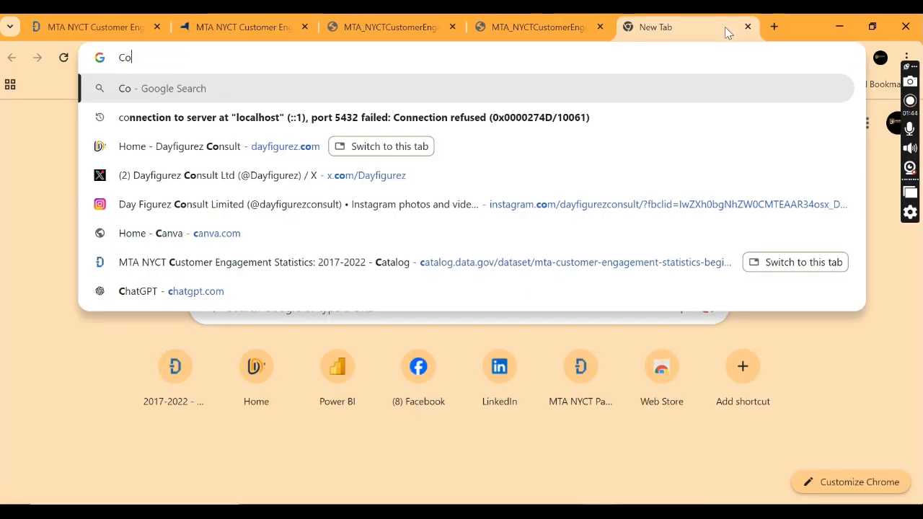
{"action": "type", "text": "lor code"}
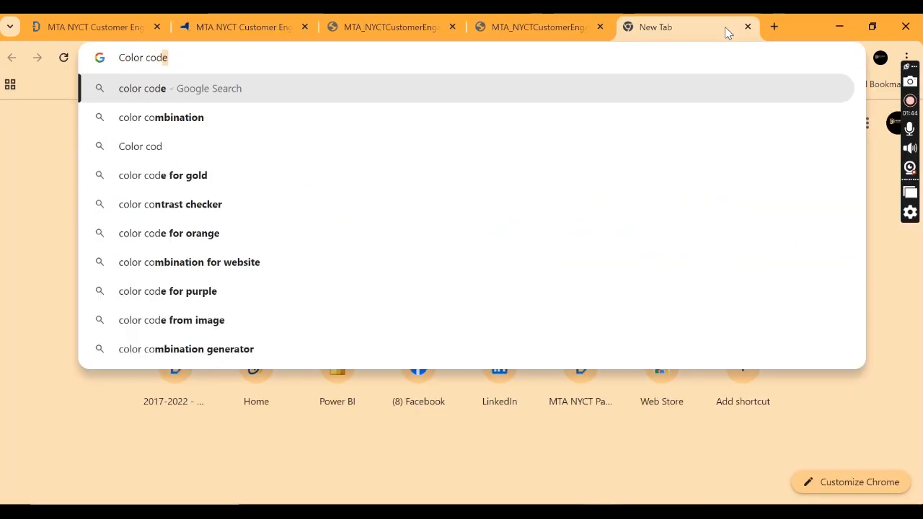
{"action": "type", "text": "s"}
{"action": "key", "text": "Return"}
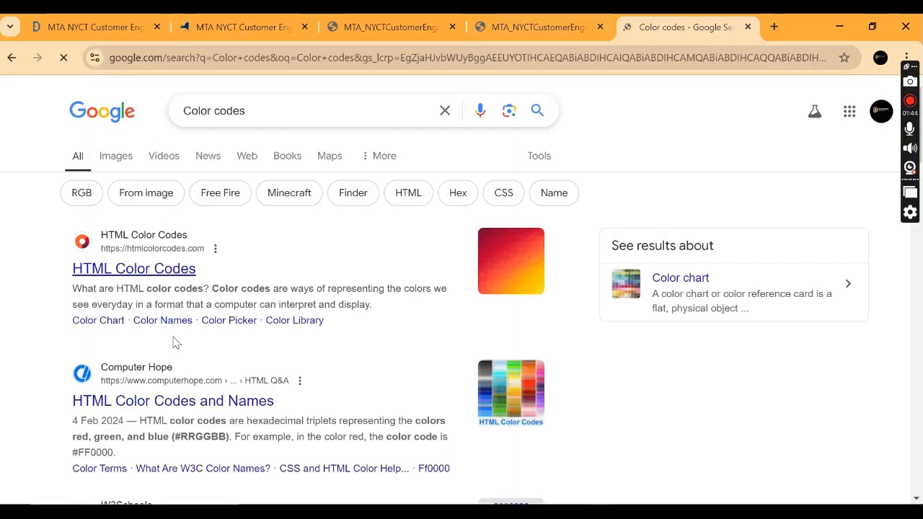
{"action": "scroll", "coordinate": [175, 342], "scroll_direction": "down", "scroll_amount": 5}
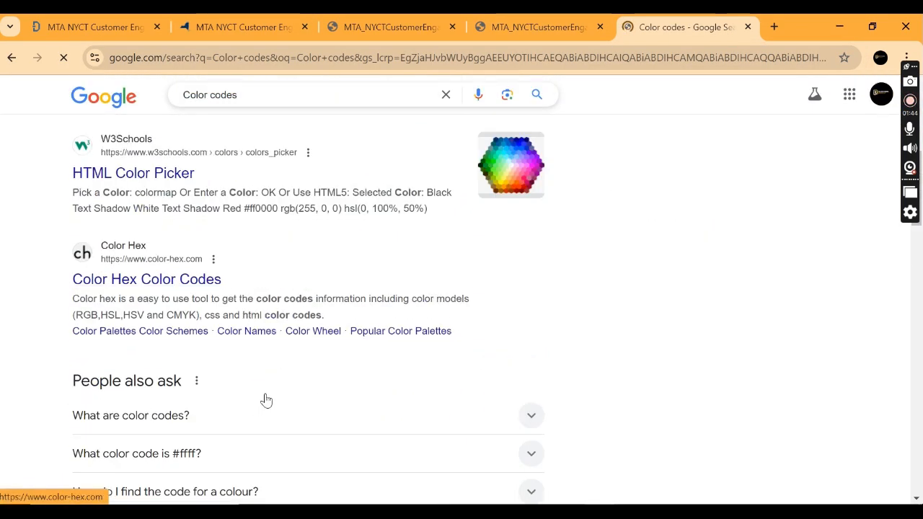
{"action": "scroll", "coordinate": [266, 400], "scroll_direction": "down", "scroll_amount": 5}
{"action": "scroll", "coordinate": [267, 383], "scroll_direction": "up", "scroll_amount": 5}
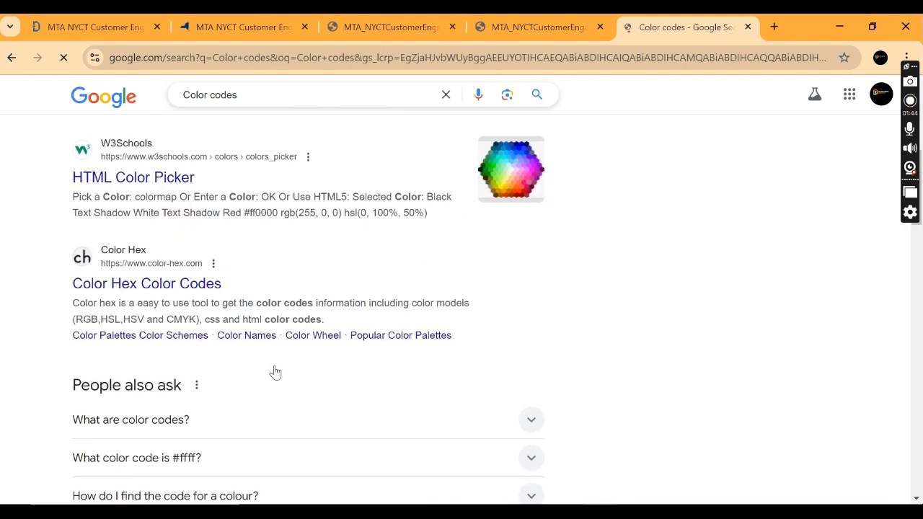
{"action": "scroll", "coordinate": [275, 372], "scroll_direction": "up", "scroll_amount": 5}
Step: Refine the web search to "Grey Color codes"
{"action": "left_click", "coordinate": [183, 111]}
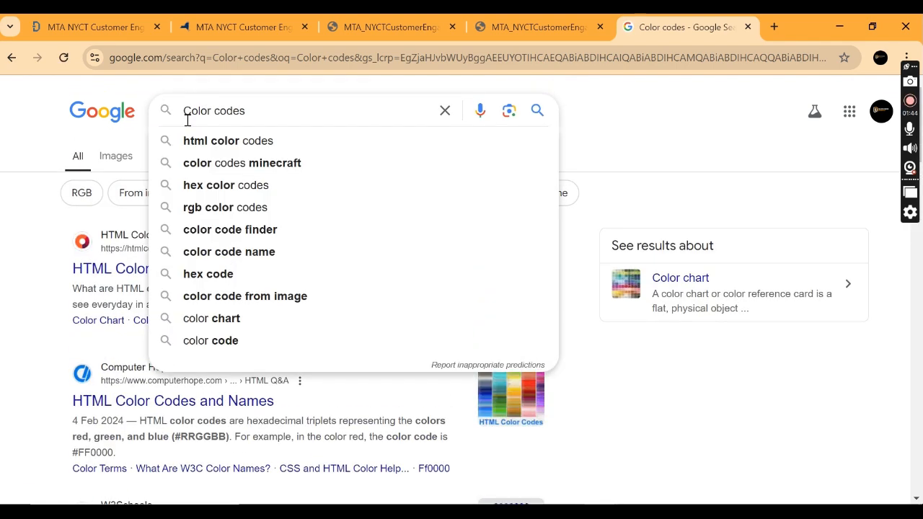
{"action": "type", "text": "Gret"}
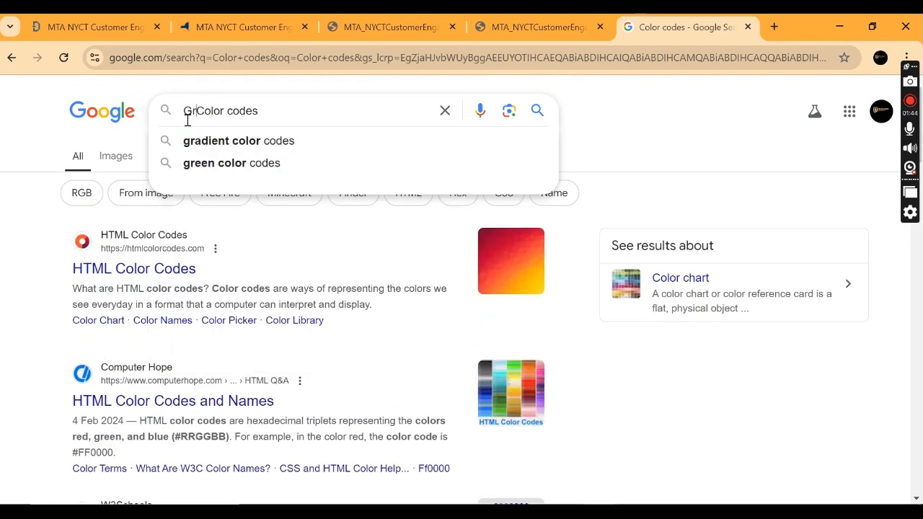
{"action": "key", "text": "BackSpace"}
{"action": "type", "text": "y"}
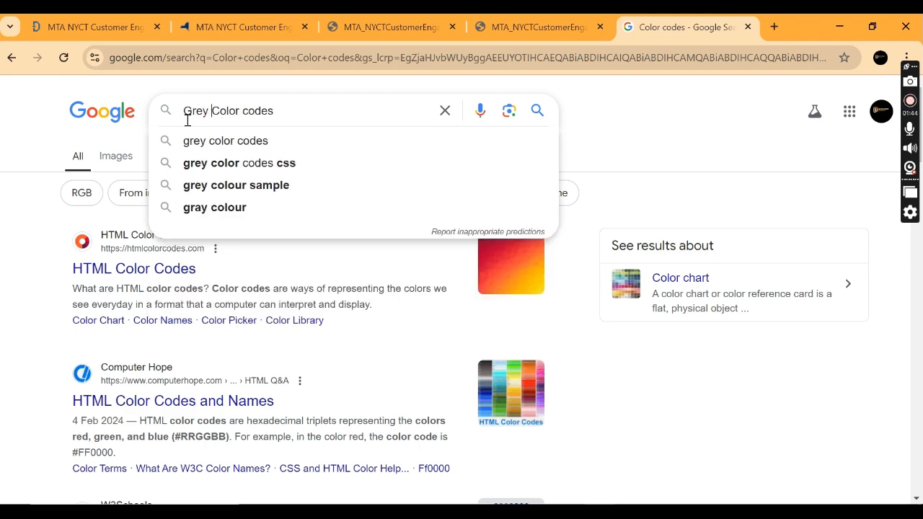
{"action": "key", "text": "Return"}
Step: Preview the "99 Shades of Gray Color" chart from the image results and examine its hex codes
{"action": "scroll", "coordinate": [314, 306], "scroll_direction": "down", "scroll_amount": 5}
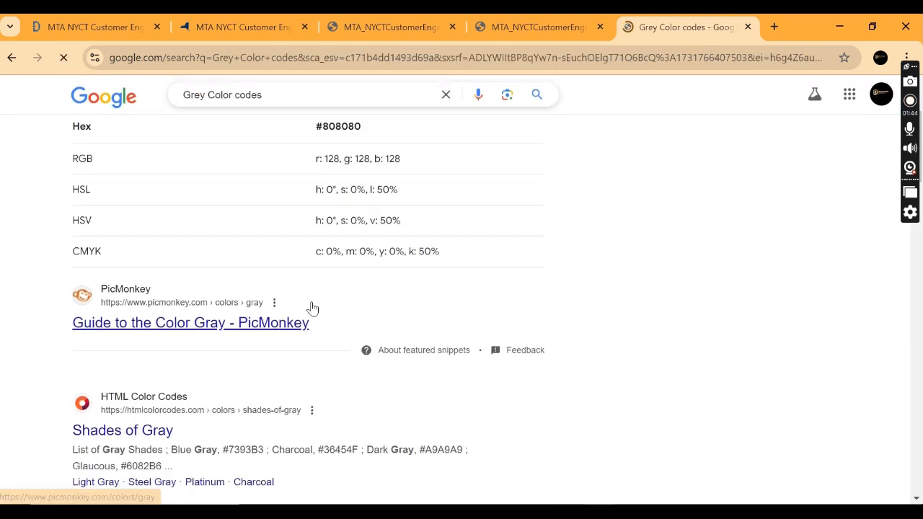
{"action": "scroll", "coordinate": [314, 306], "scroll_direction": "down", "scroll_amount": 3}
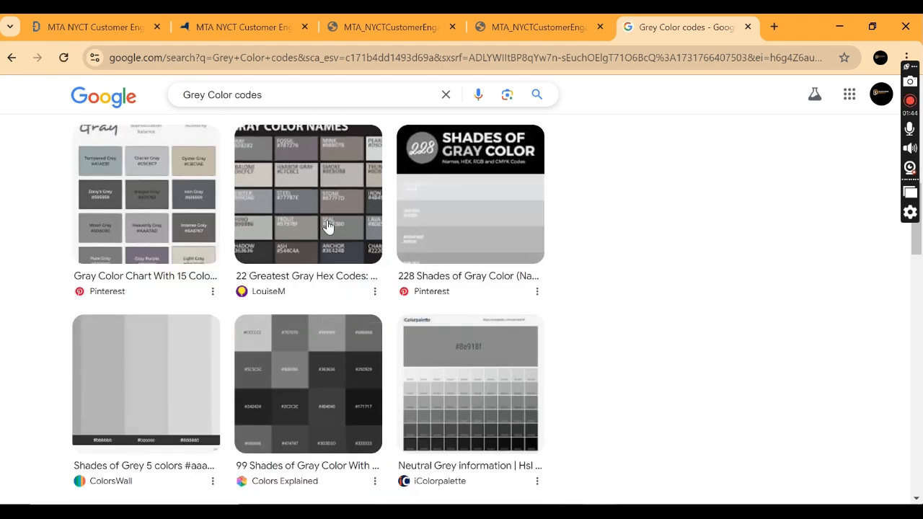
{"action": "scroll", "coordinate": [513, 319], "scroll_direction": "down", "scroll_amount": 2}
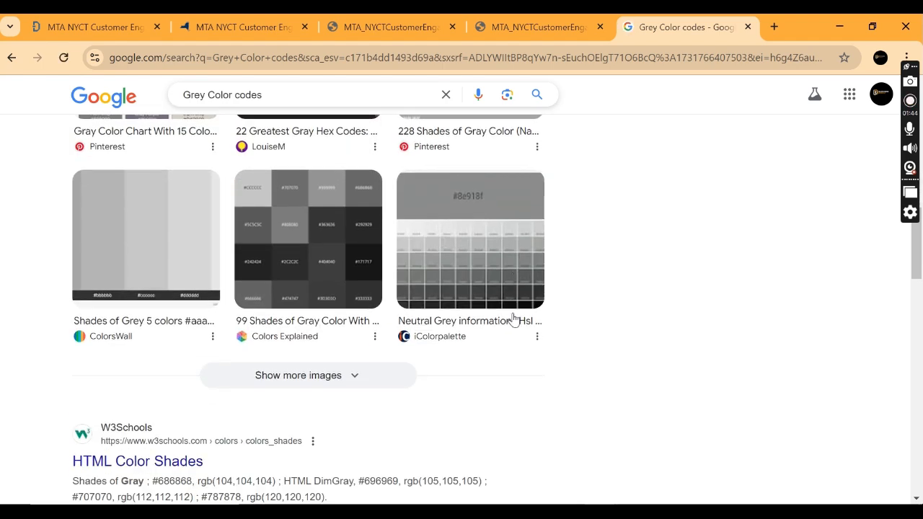
{"action": "left_click", "coordinate": [344, 274]}
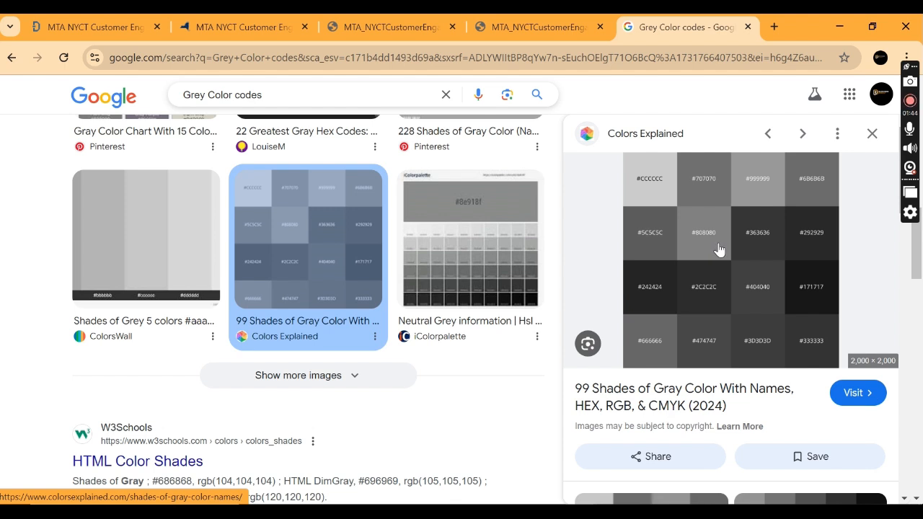
{"action": "scroll", "coordinate": [649, 313], "scroll_direction": "down", "scroll_amount": 1}
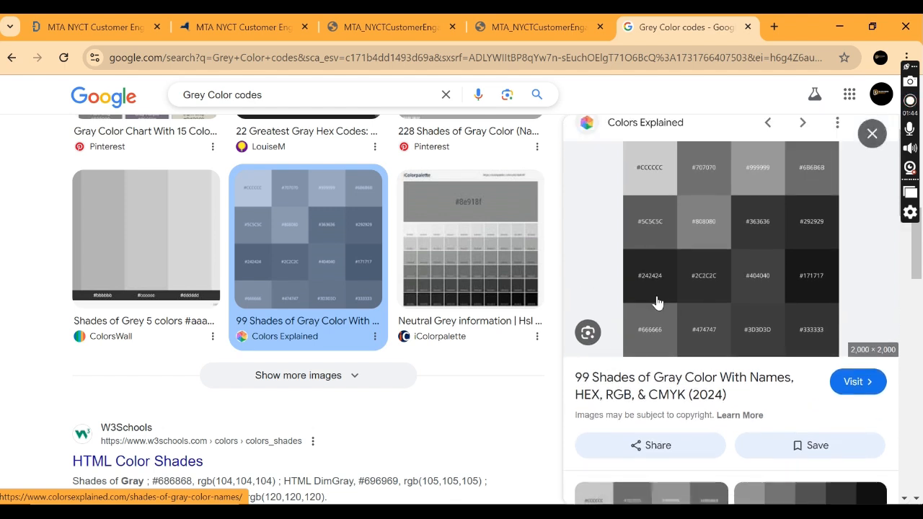
{"action": "scroll", "coordinate": [655, 305], "scroll_direction": "up", "scroll_amount": 1}
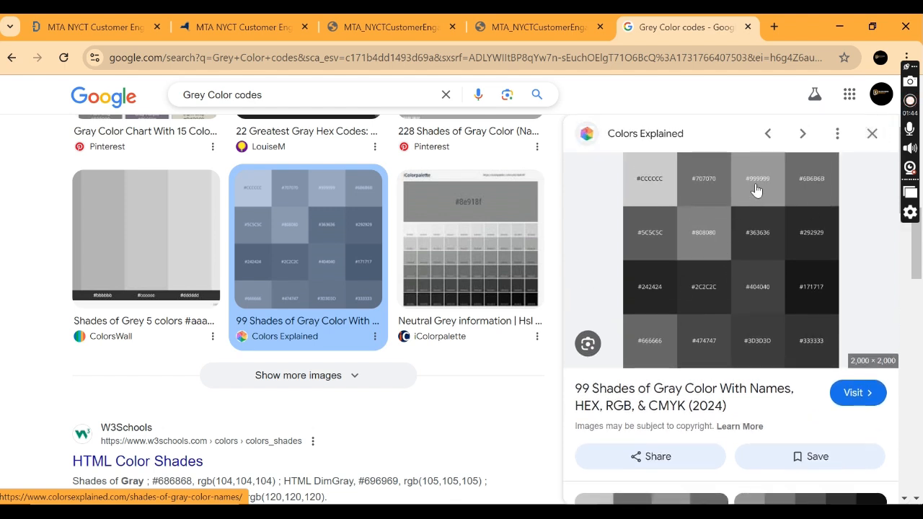
{"action": "scroll", "coordinate": [191, 274], "scroll_direction": "up", "scroll_amount": 3}
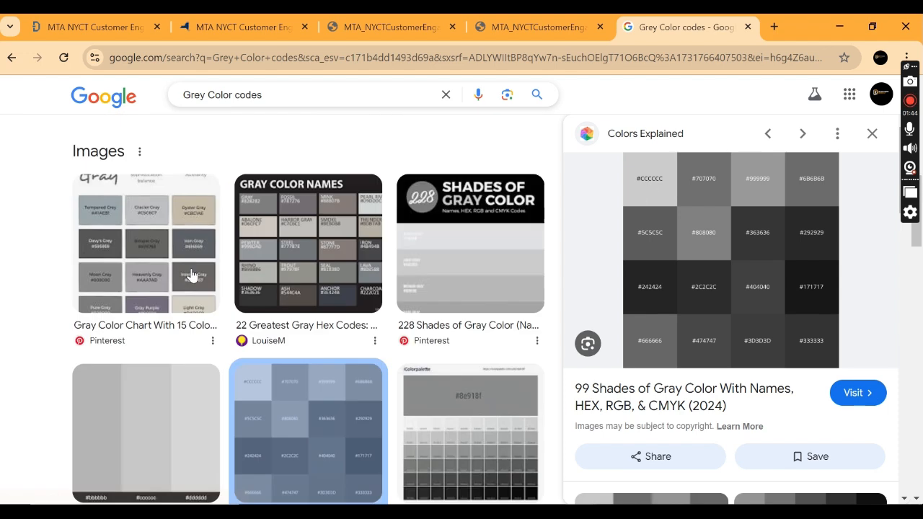
Step: Open PicMonkey's "Guide to the Color Gray" and copy the lightest shade of the monochromatic palette, #C0C0C0
{"action": "scroll", "coordinate": [192, 272], "scroll_direction": "up", "scroll_amount": 6}
{"action": "scroll", "coordinate": [243, 288], "scroll_direction": "down", "scroll_amount": 1}
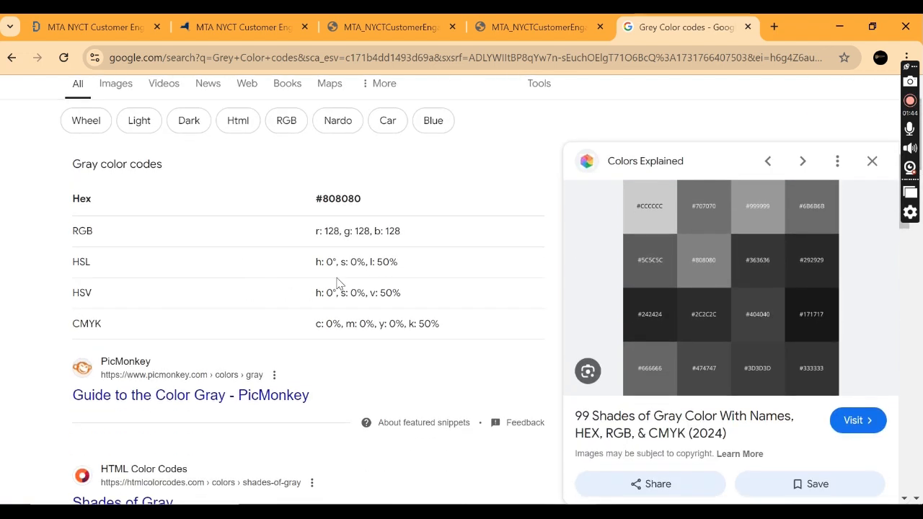
{"action": "scroll", "coordinate": [161, 324], "scroll_direction": "down", "scroll_amount": 1}
{"action": "left_click", "coordinate": [175, 328]}
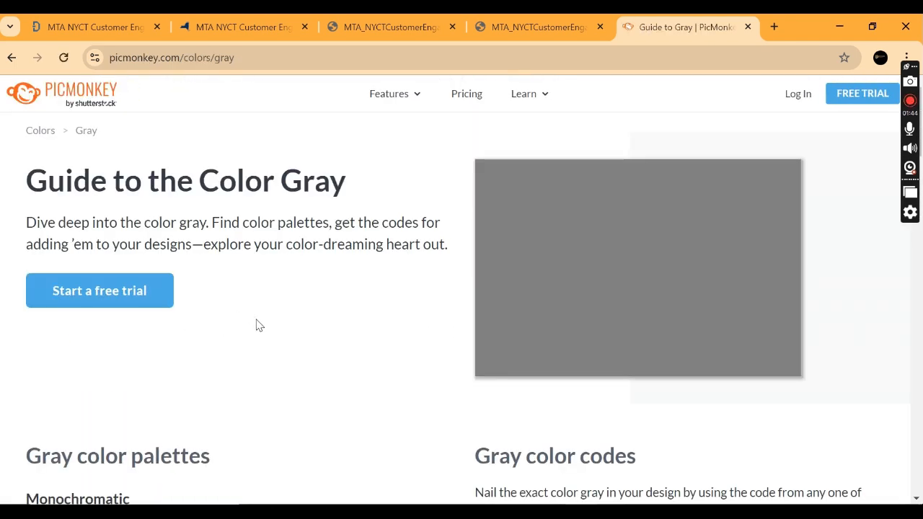
{"action": "scroll", "coordinate": [258, 323], "scroll_direction": "down", "scroll_amount": 1}
{"action": "scroll", "coordinate": [258, 324], "scroll_direction": "down", "scroll_amount": 5}
{"action": "scroll", "coordinate": [99, 195], "scroll_direction": "up", "scroll_amount": 1}
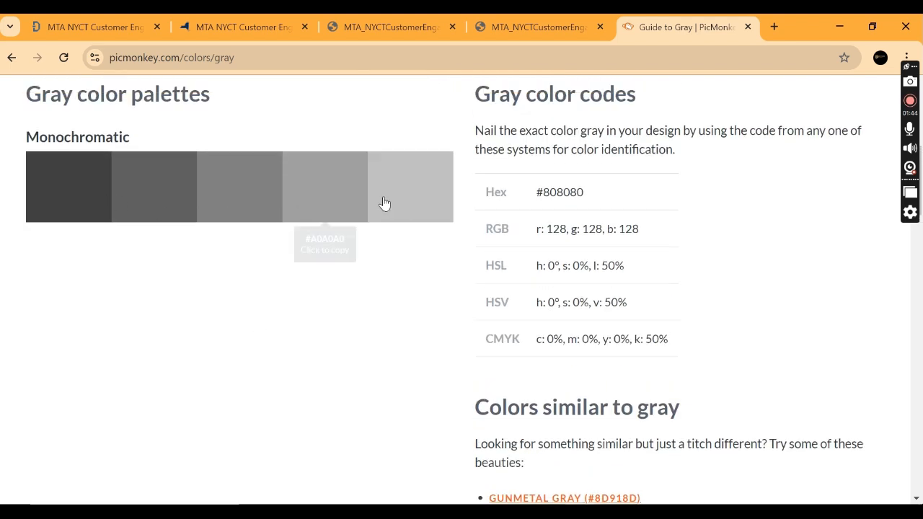
{"action": "left_click", "coordinate": [435, 201]}
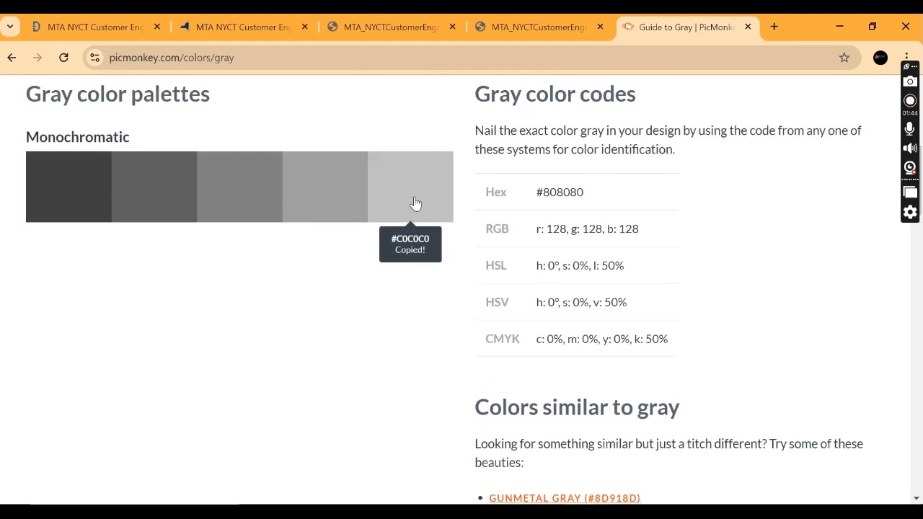
Step: Switch back to Excel and fill the dashboard's tall side panel with the copied custom colour #C0C0C0
{"action": "key", "text": "alt+Tab"}
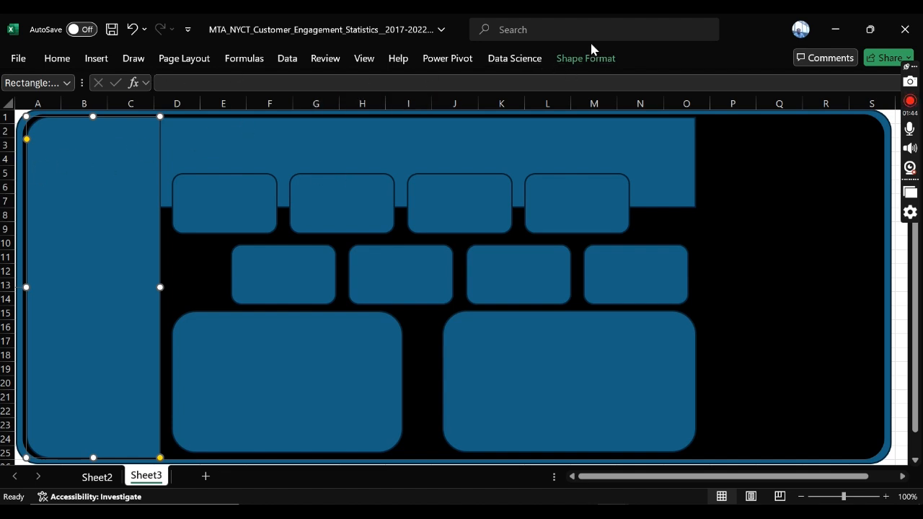
{"action": "left_click", "coordinate": [568, 60]}
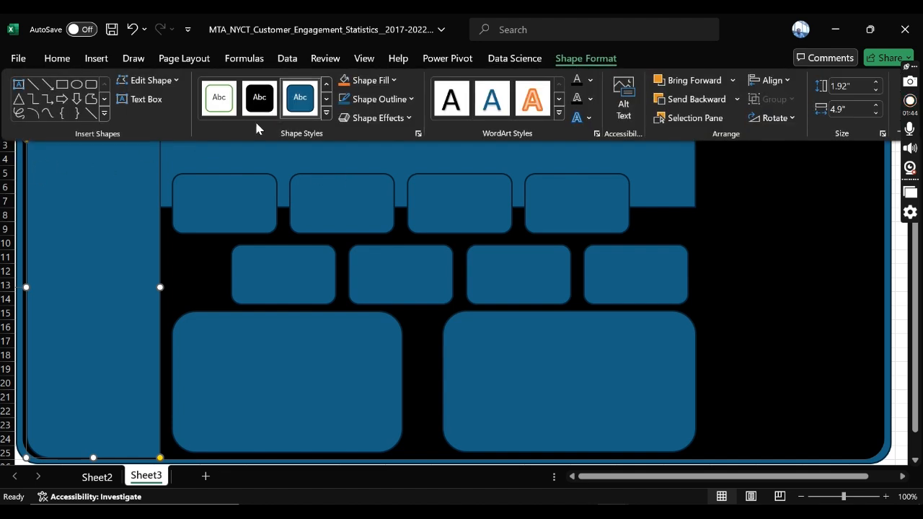
{"action": "left_click", "coordinate": [387, 82]}
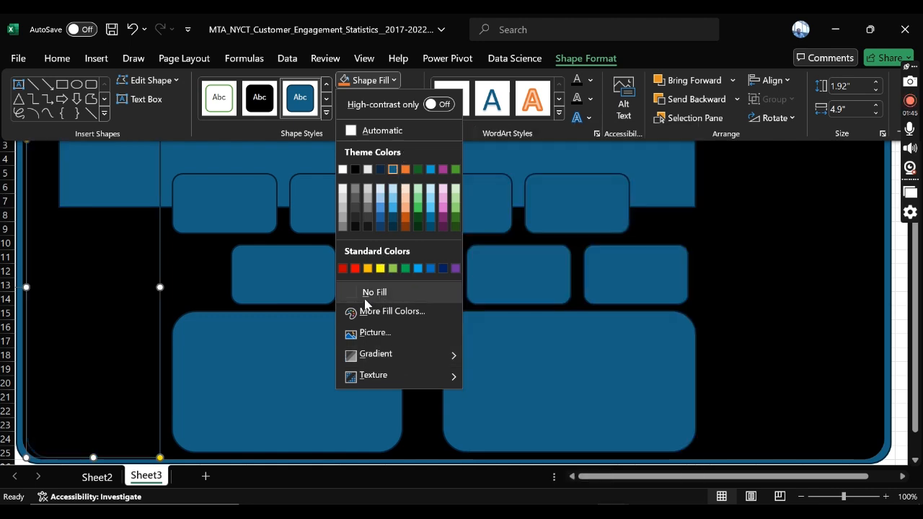
{"action": "left_click", "coordinate": [405, 311]}
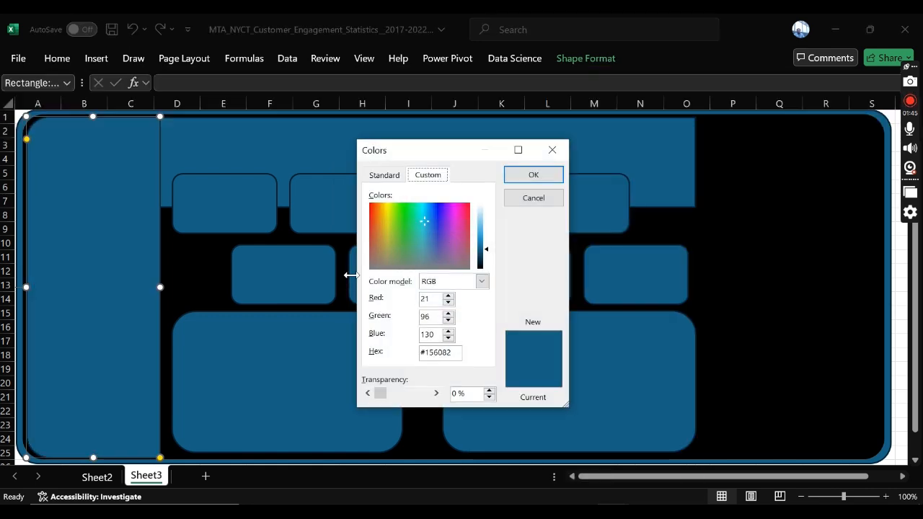
{"action": "left_click_drag", "start_coordinate": [458, 353], "coordinate": [388, 359]}
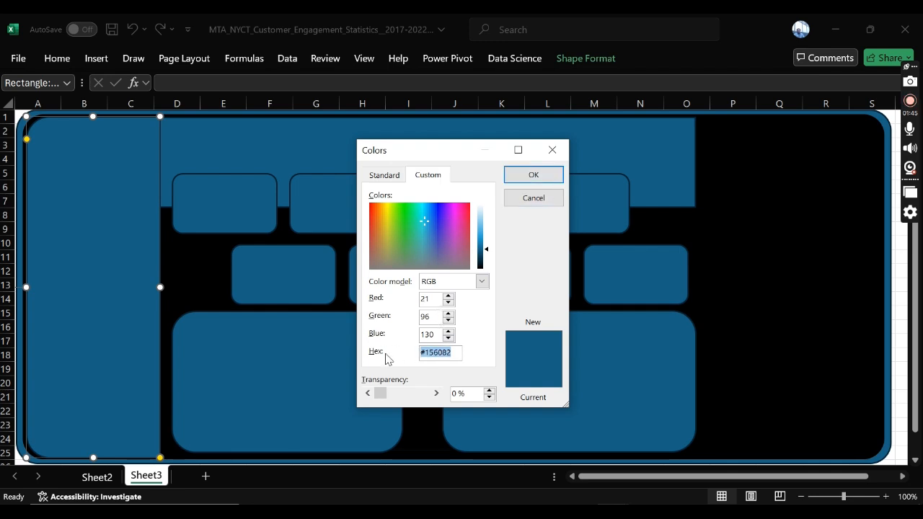
{"action": "key", "text": "ctrl+v"}
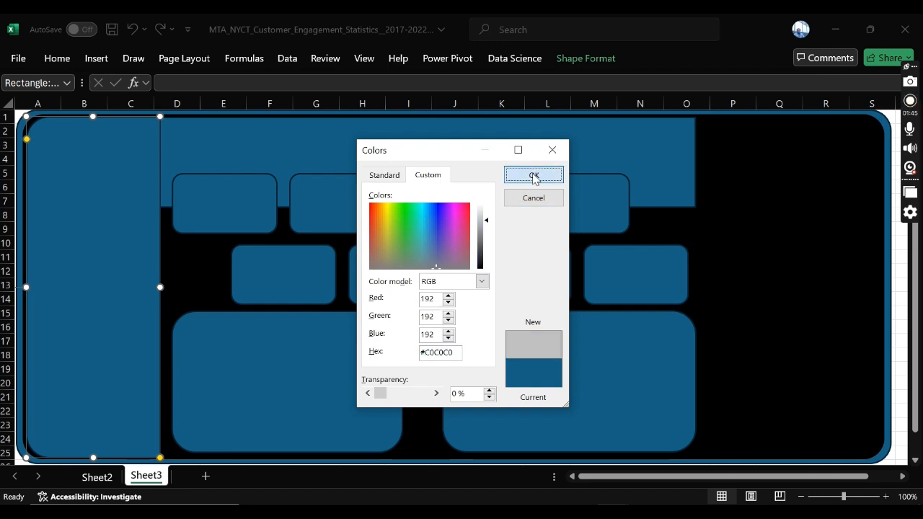
{"action": "left_click", "coordinate": [531, 176]}
{"action": "left_click", "coordinate": [212, 159]}
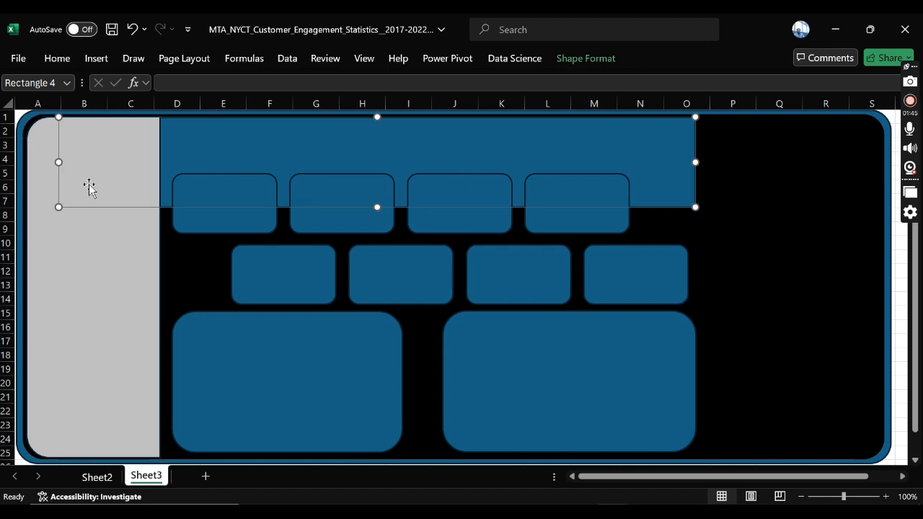
{"action": "left_click", "coordinate": [91, 267]}
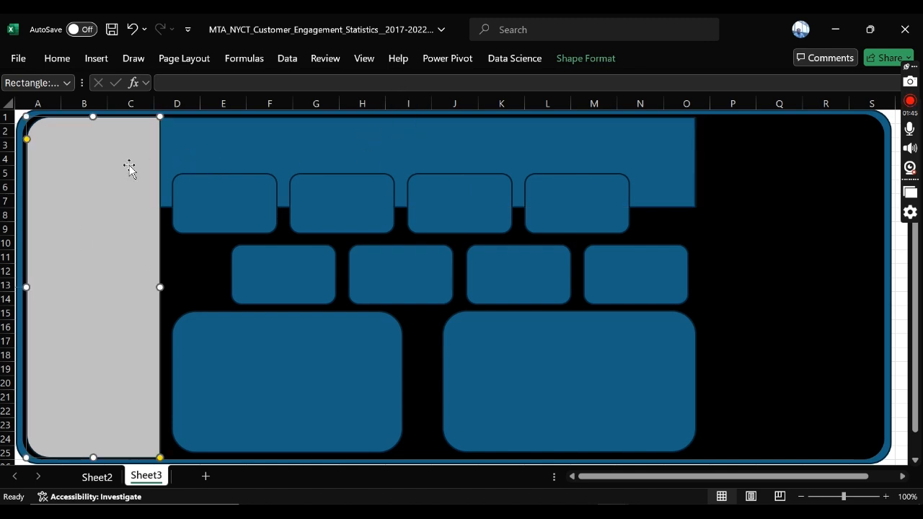
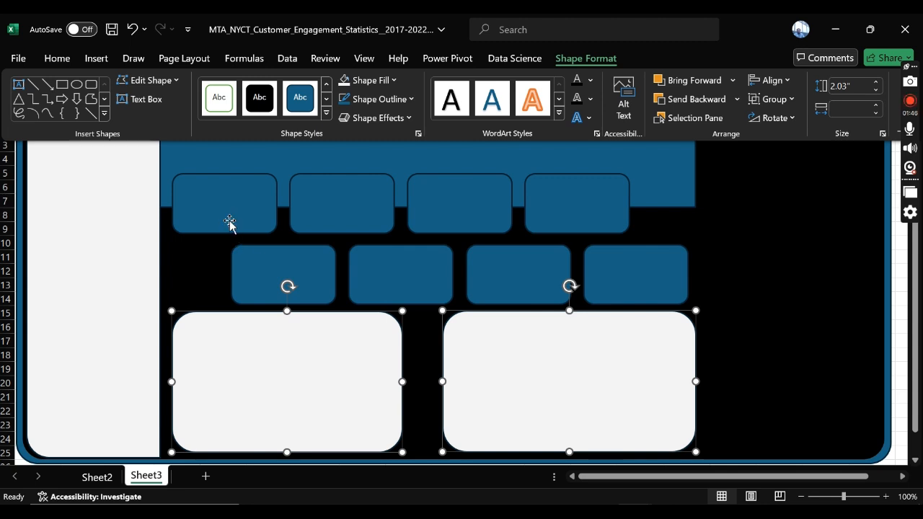
Step: Remove the outlines from the two large lower panels and from the tall side panel
{"action": "left_click", "coordinate": [402, 99]}
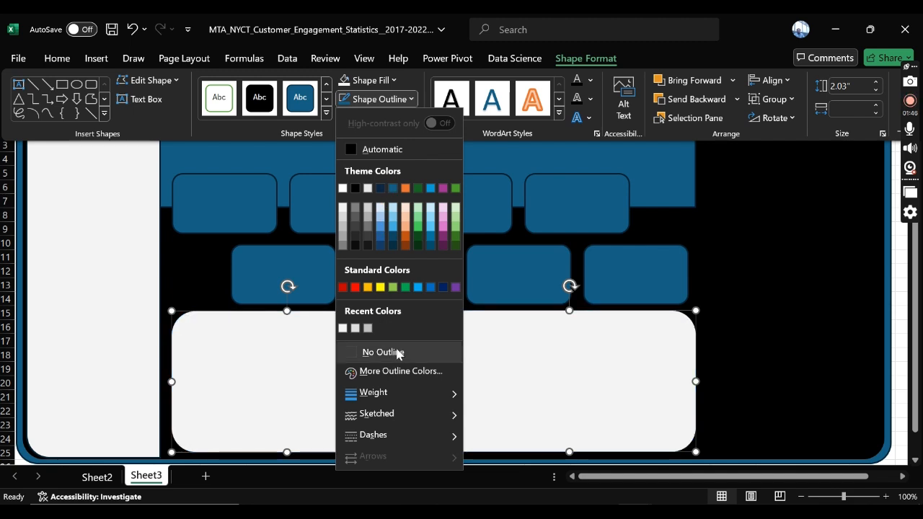
{"action": "left_click", "coordinate": [372, 352]}
{"action": "key", "text": "ctrl+F1"}
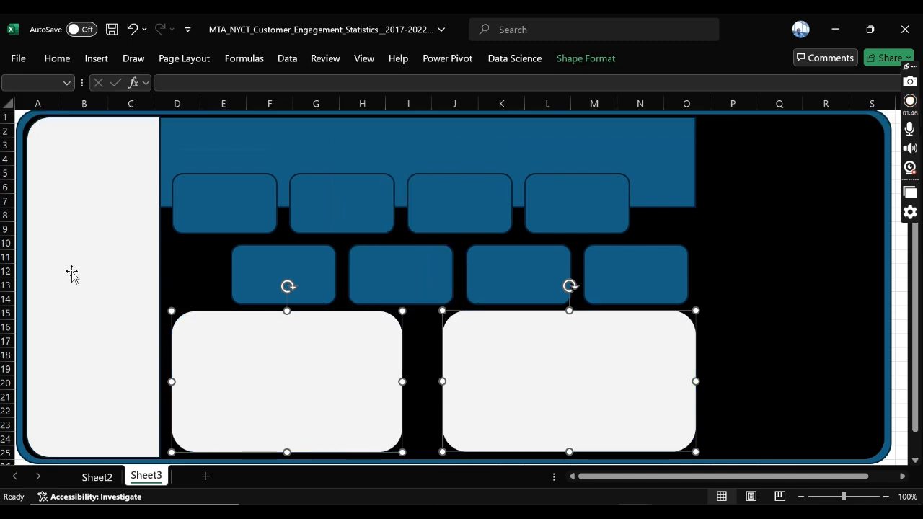
{"action": "left_click", "coordinate": [113, 173]}
{"action": "left_click", "coordinate": [588, 58]}
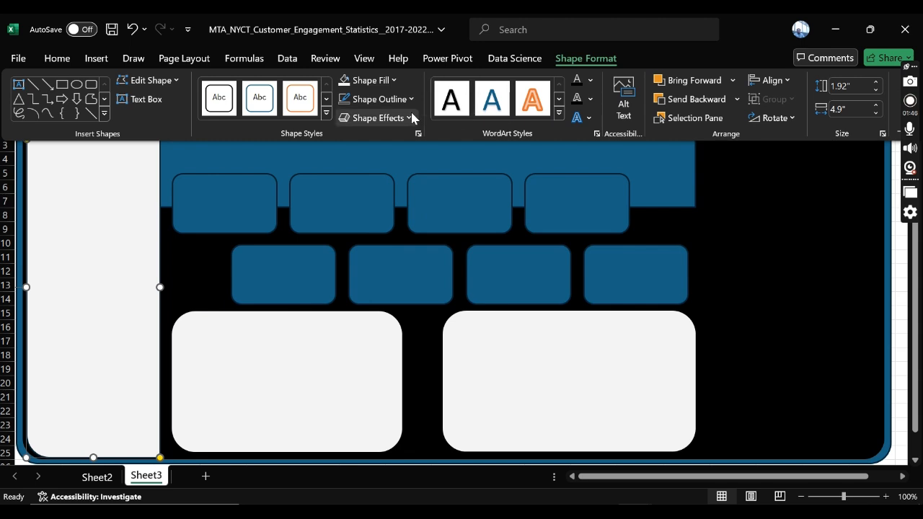
{"action": "left_click", "coordinate": [389, 99]}
{"action": "left_click", "coordinate": [373, 352]}
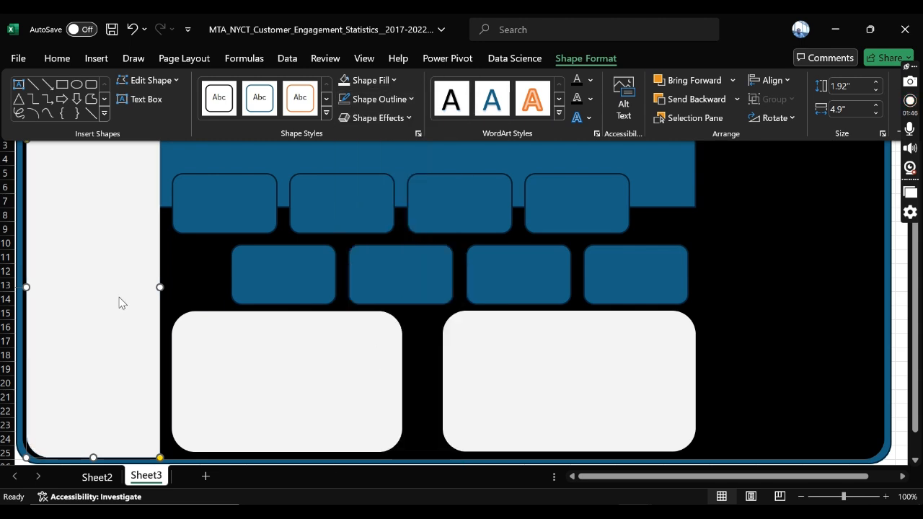
Step: Fill the large rounded background panel behind the dashboard with the recently used Light Gray
{"action": "left_click", "coordinate": [173, 149]}
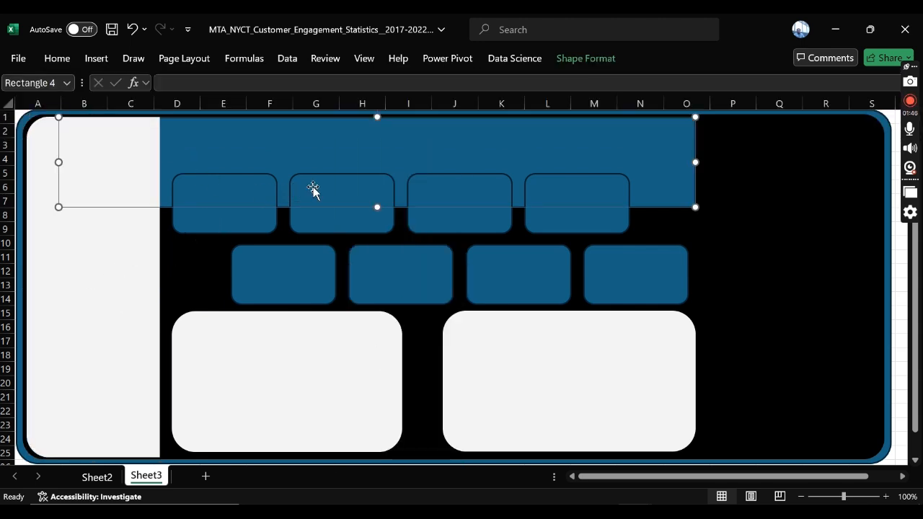
{"action": "left_click", "coordinate": [242, 209]}
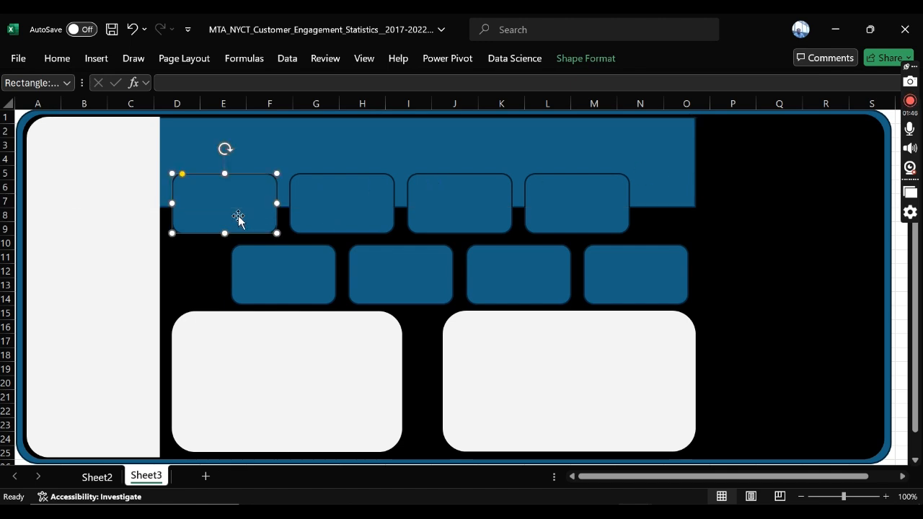
{"action": "left_click", "coordinate": [354, 219]}
{"action": "left_click", "coordinate": [270, 192]}
{"action": "left_click", "coordinate": [725, 166]}
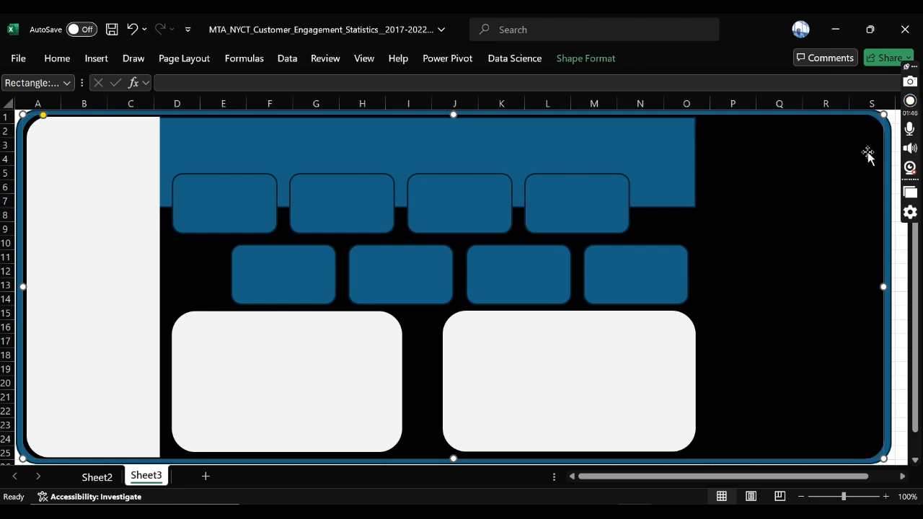
{"action": "left_click", "coordinate": [596, 59]}
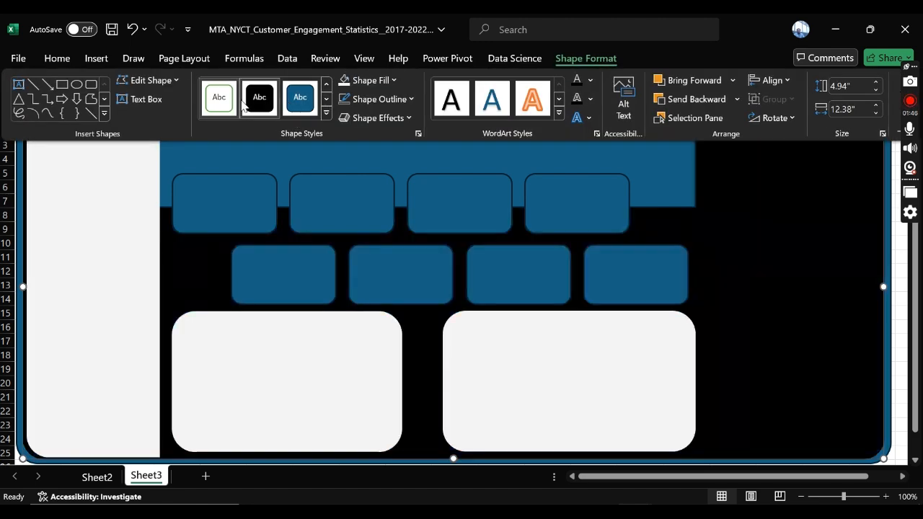
{"action": "left_click", "coordinate": [384, 85]}
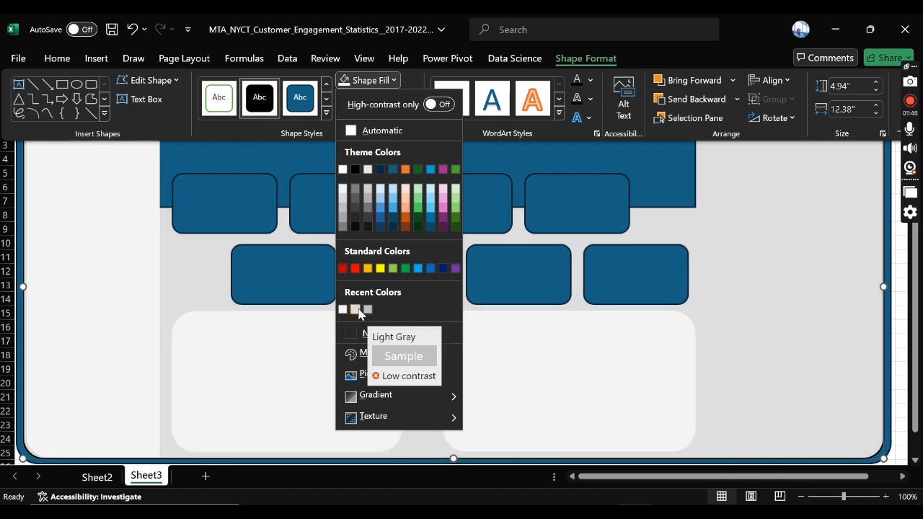
{"action": "left_click", "coordinate": [355, 309]}
{"action": "left_click", "coordinate": [747, 264]}
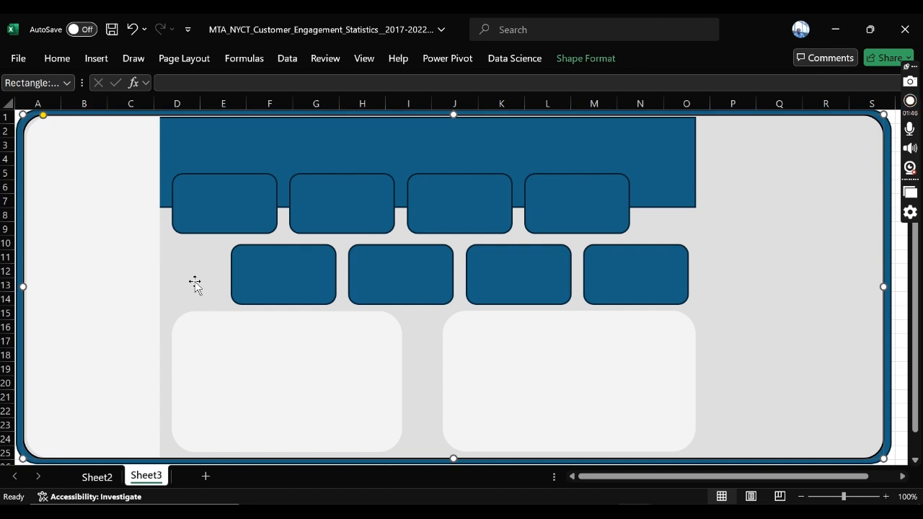
Step: Pin the ribbon so that it stays expanded above the worksheet
{"action": "left_click", "coordinate": [199, 205]}
{"action": "left_click", "coordinate": [233, 355]}
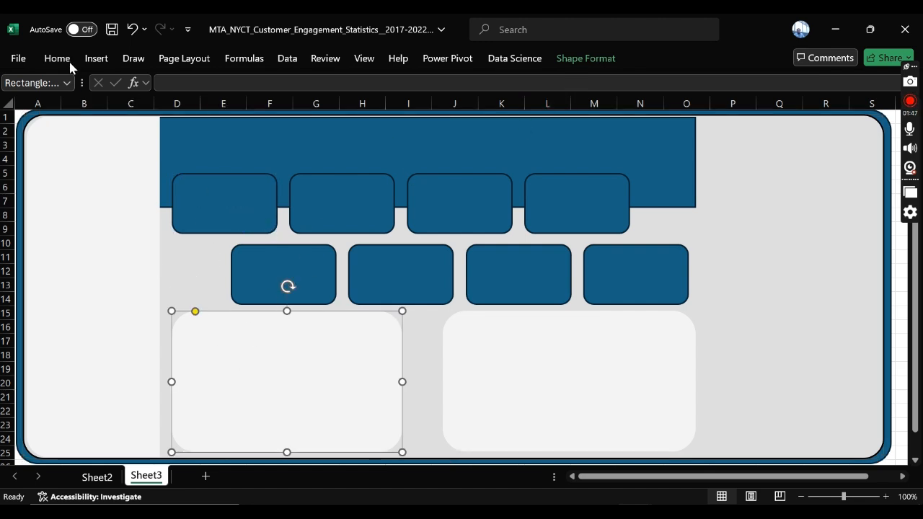
{"action": "left_click", "coordinate": [585, 59]}
{"action": "left_click_drag", "start_coordinate": [916, 64], "coordinate": [916, 152]}
{"action": "left_click", "coordinate": [611, 62]}
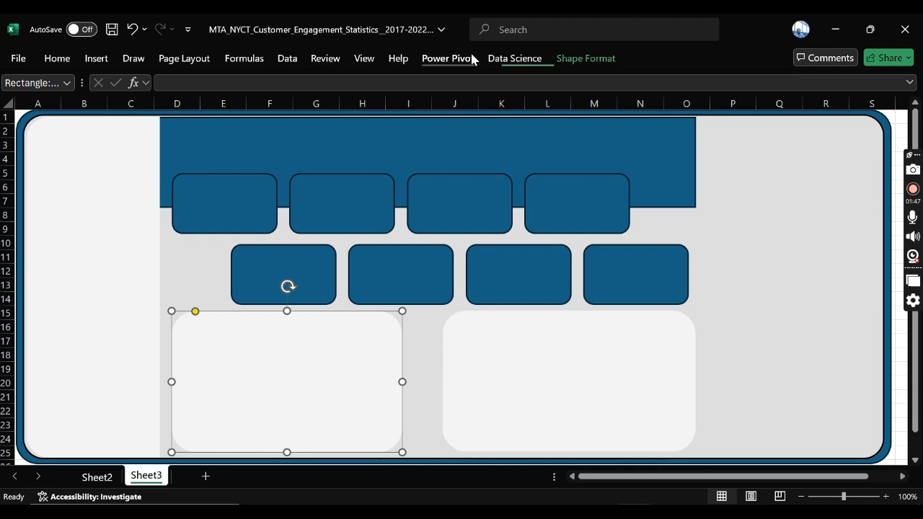
{"action": "left_click", "coordinate": [470, 58]}
{"action": "left_click", "coordinate": [902, 132]}
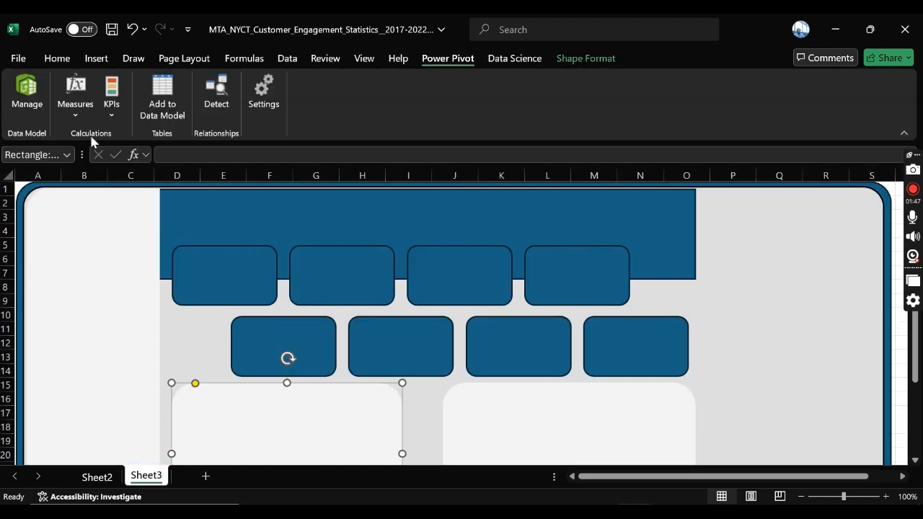
Step: Use Format Painter to copy the tall side panel's formatting onto the first two cards of the upper KPI row
{"action": "left_click", "coordinate": [57, 61]}
{"action": "left_click", "coordinate": [101, 277]}
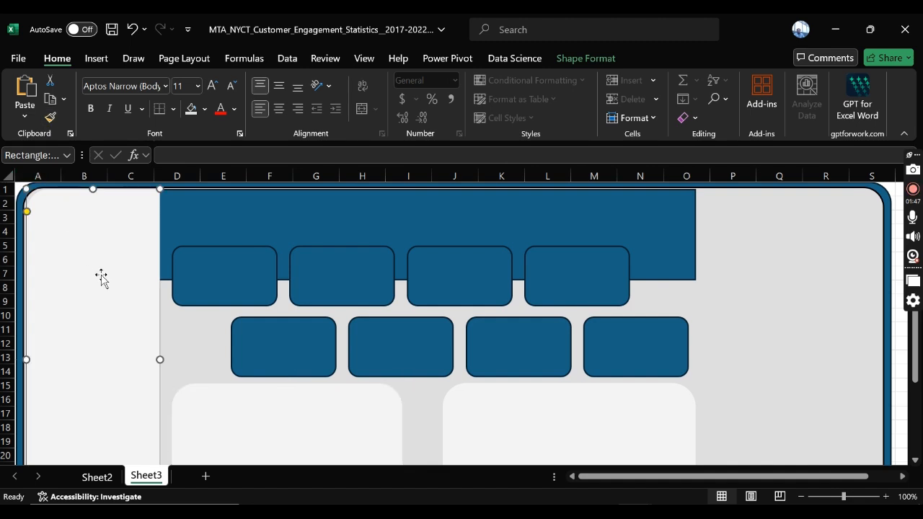
{"action": "left_click", "coordinate": [51, 117]}
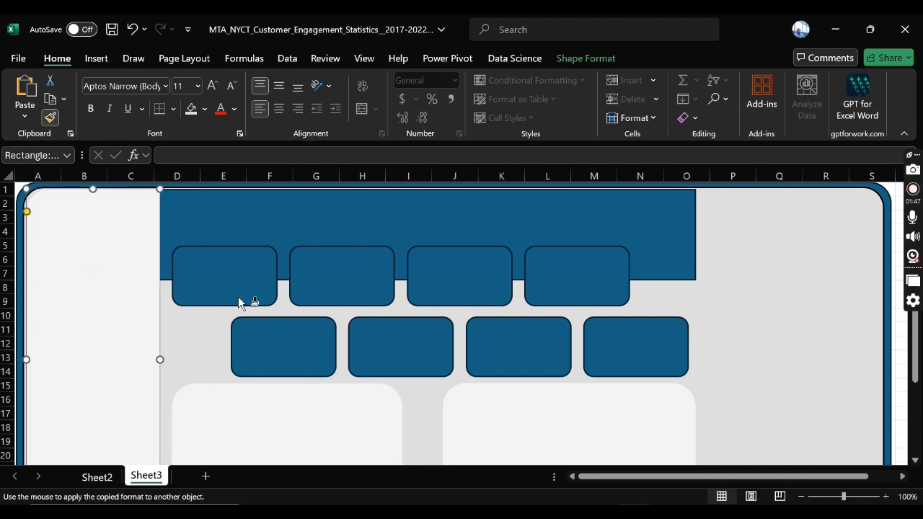
{"action": "left_click", "coordinate": [208, 269]}
{"action": "left_click", "coordinate": [350, 264]}
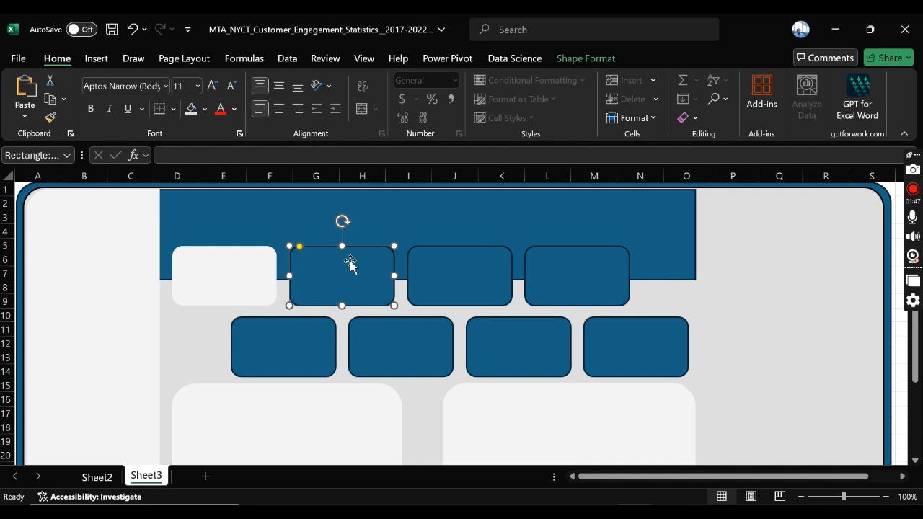
{"action": "left_click", "coordinate": [210, 265]}
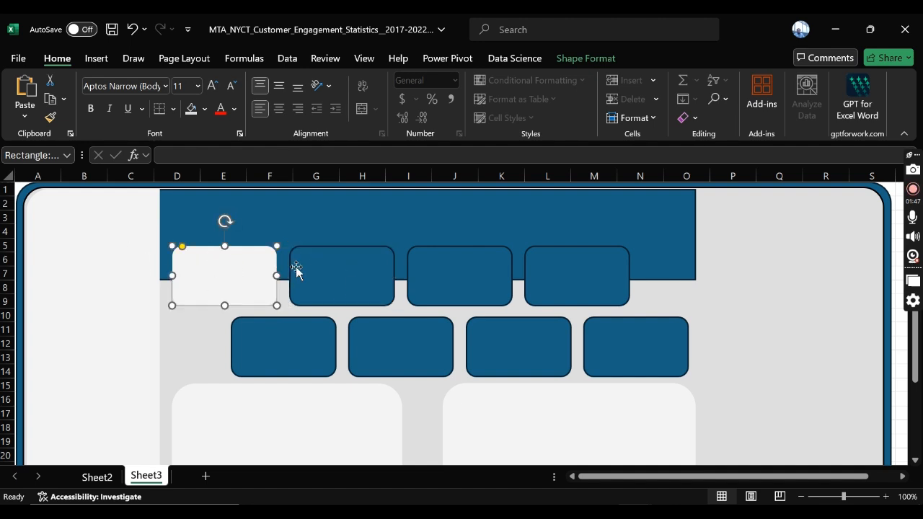
{"action": "left_click", "coordinate": [51, 118]}
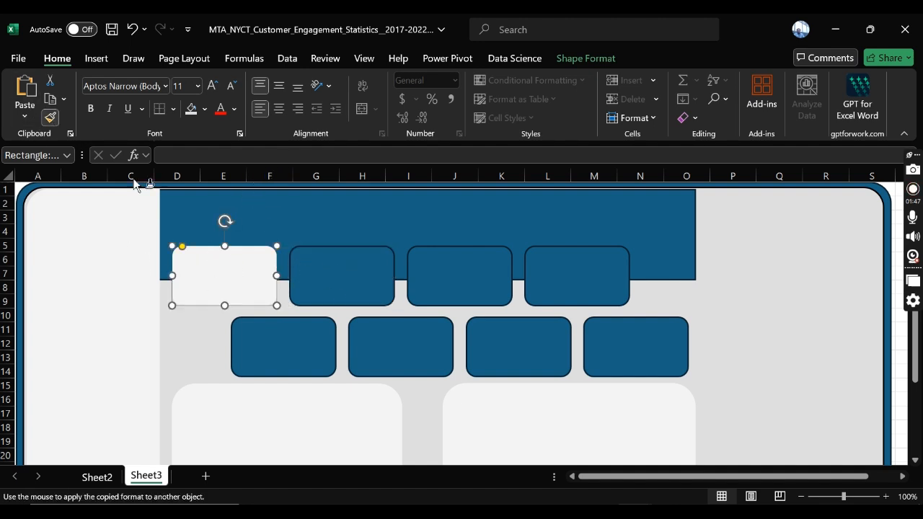
{"action": "left_click", "coordinate": [321, 266]}
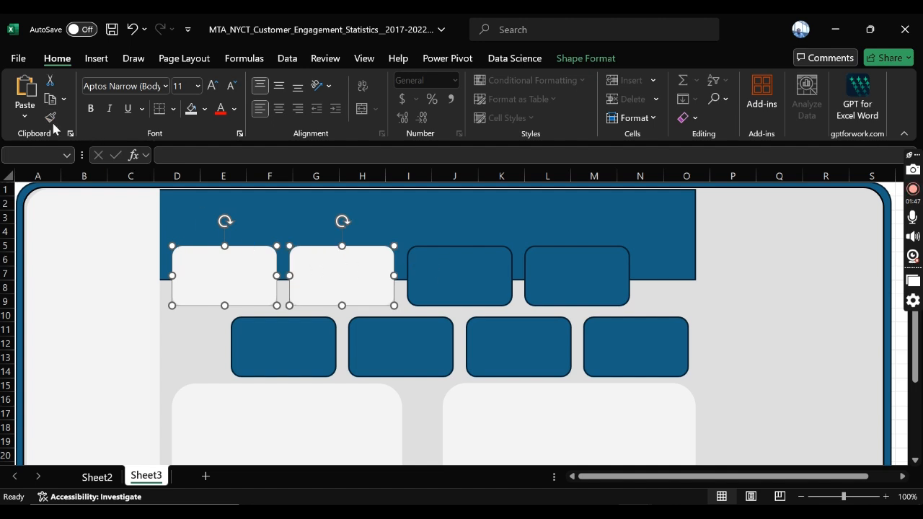
Step: Fill the remaining two upper KPI cards and all four lower-row cards with the side panel's very light grey
{"action": "left_click", "coordinate": [463, 281]}
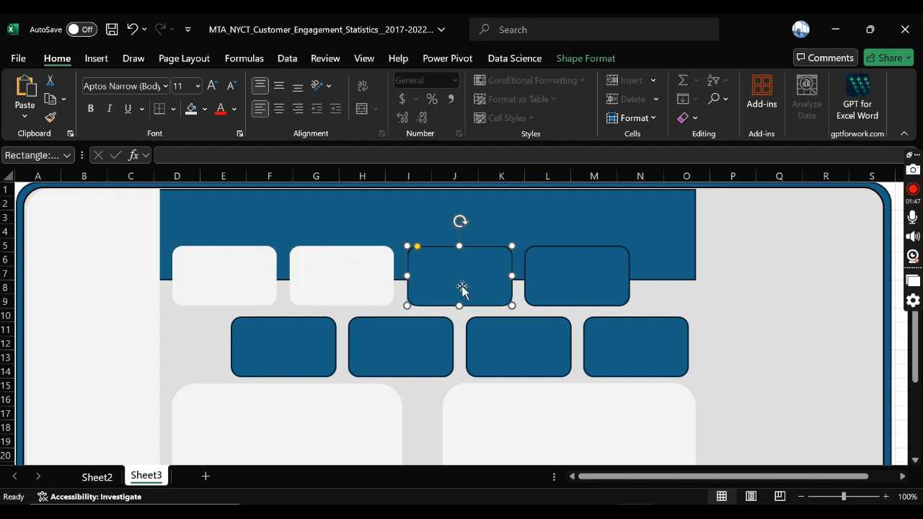
{"action": "left_click", "coordinate": [567, 286], "text": "shift"}
{"action": "left_click", "coordinate": [519, 339], "text": "shift"}
{"action": "left_click", "coordinate": [638, 346], "text": "shift"}
{"action": "left_click", "coordinate": [399, 346], "text": "shift"}
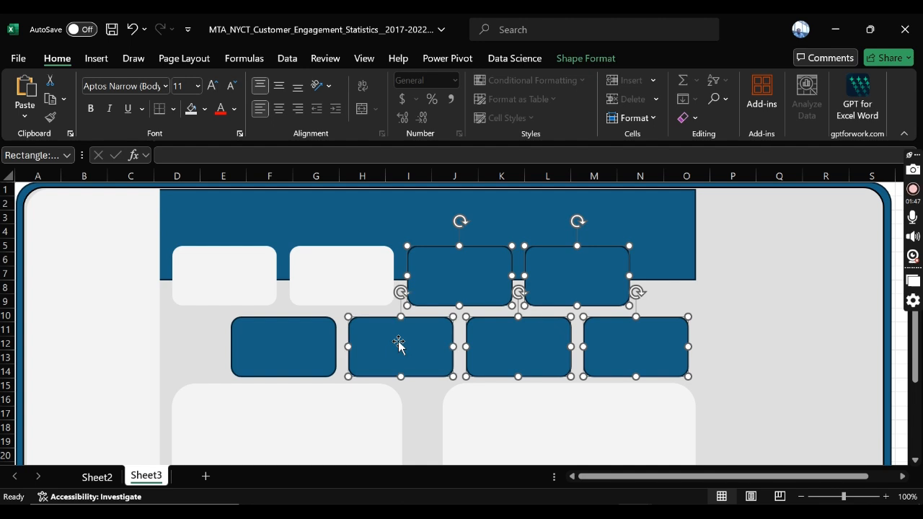
{"action": "left_click", "coordinate": [274, 344], "text": "shift"}
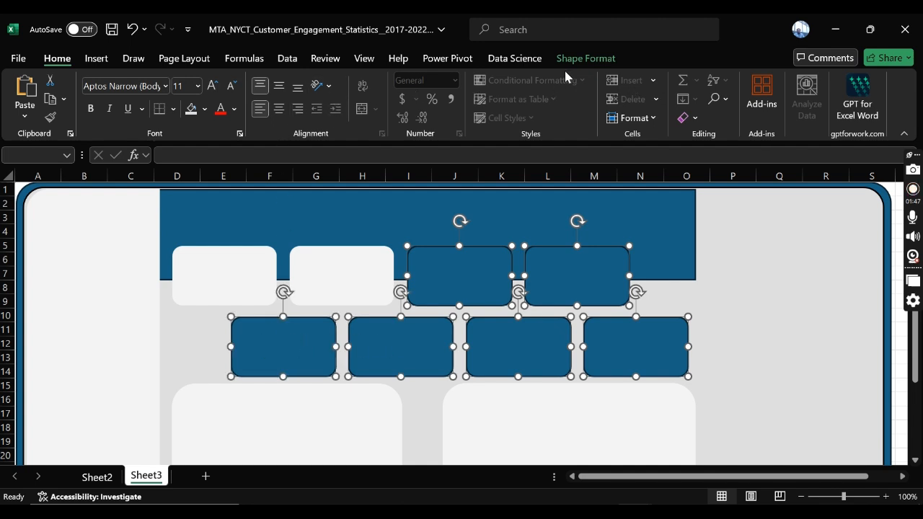
{"action": "left_click", "coordinate": [585, 58]}
{"action": "left_click", "coordinate": [344, 81]}
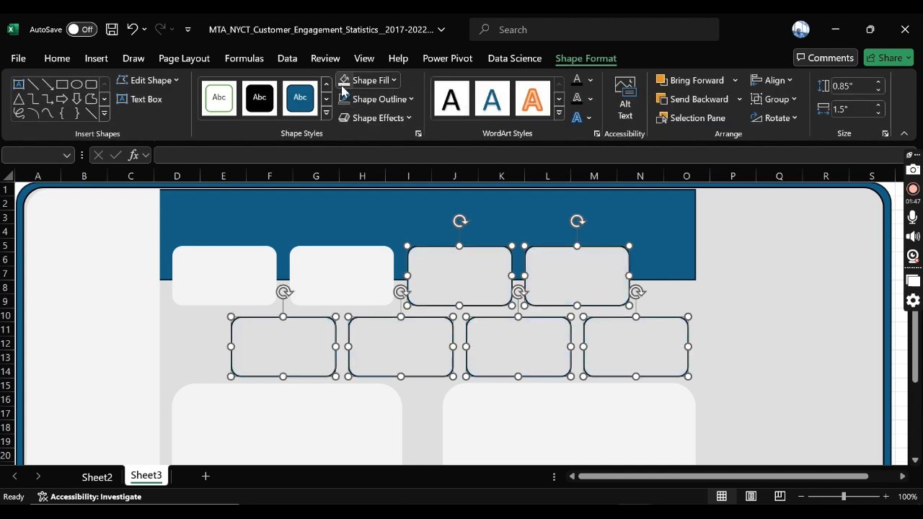
{"action": "left_click", "coordinate": [393, 80]}
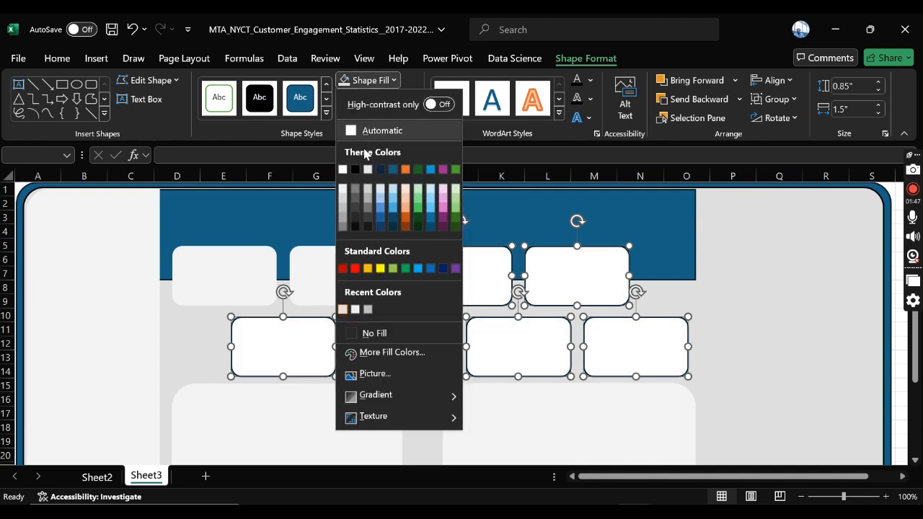
{"action": "left_click", "coordinate": [355, 309]}
Step: Remove the outlines from the six selected KPI cards
{"action": "left_click", "coordinate": [384, 99]}
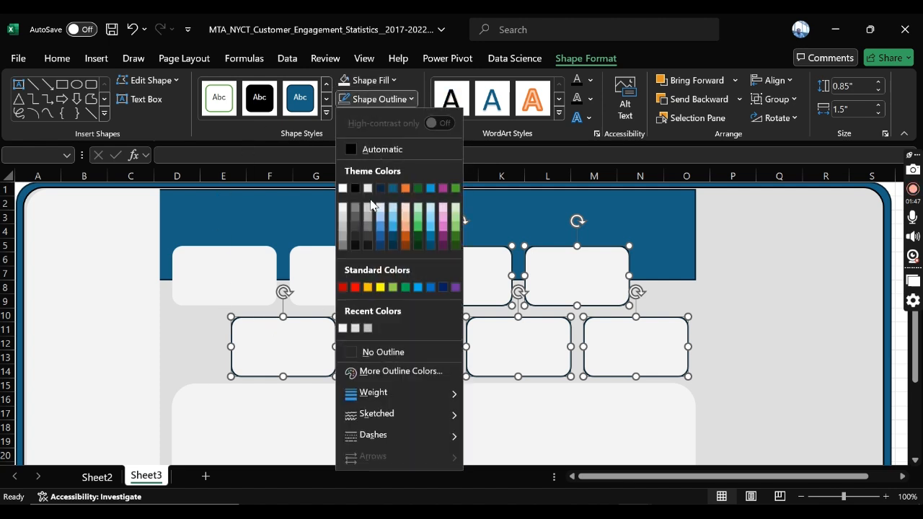
{"action": "left_click", "coordinate": [391, 353]}
{"action": "left_click", "coordinate": [749, 293]}
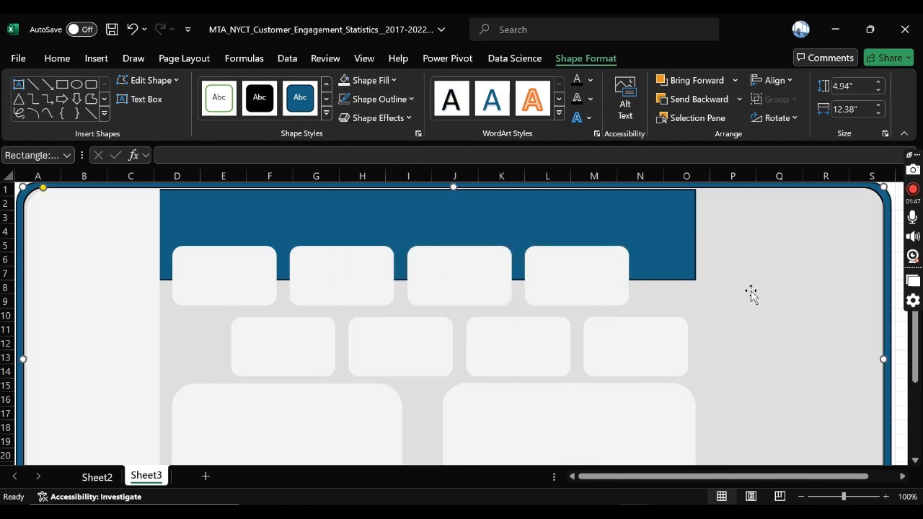
Step: Fill the header banner rectangle behind the upper KPI cards with the dark navy blue theme colour
{"action": "scroll", "coordinate": [752, 267], "scroll_direction": "down", "scroll_amount": 1}
{"action": "scroll", "coordinate": [727, 265], "scroll_direction": "up", "scroll_amount": 1}
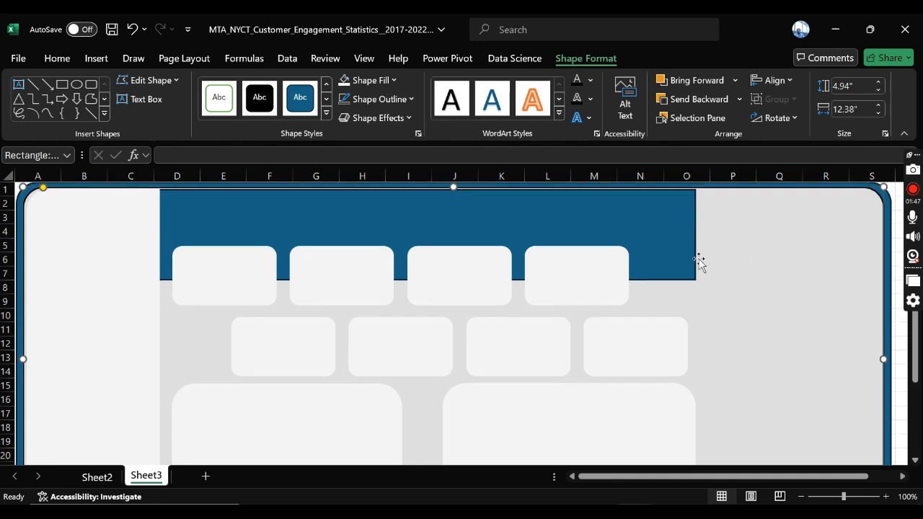
{"action": "left_click", "coordinate": [555, 232]}
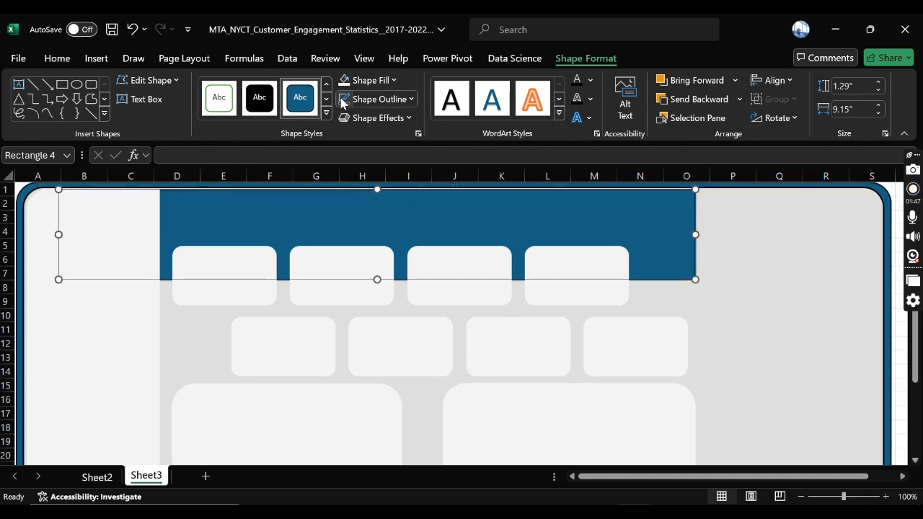
{"action": "left_click", "coordinate": [368, 80]}
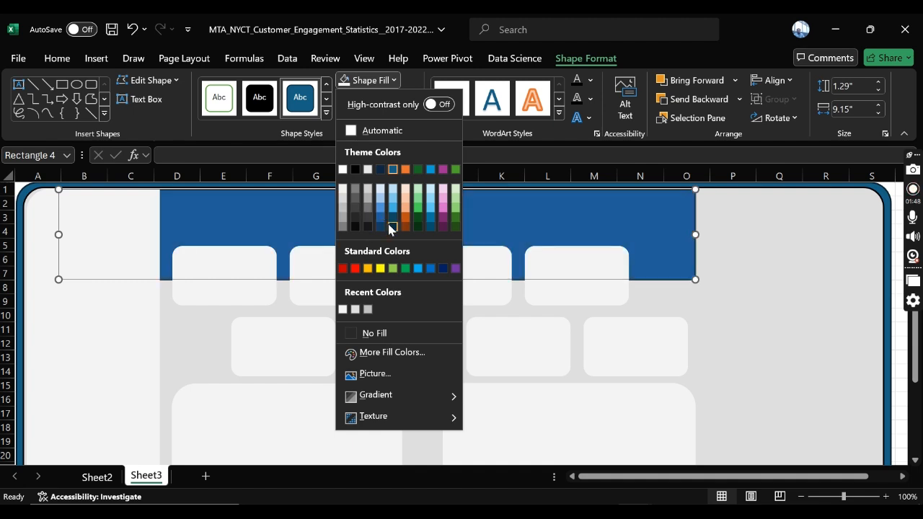
{"action": "left_click", "coordinate": [380, 171]}
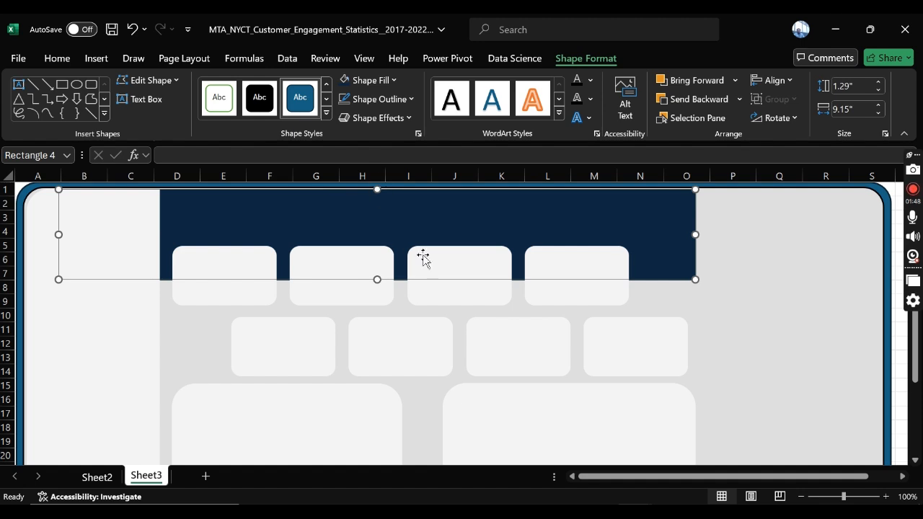
Step: Review the recoloured dashboard layout from the header banner down to the large lower panels
{"action": "left_click", "coordinate": [758, 240]}
{"action": "scroll", "coordinate": [758, 240], "scroll_direction": "down", "scroll_amount": 1}
{"action": "scroll", "coordinate": [757, 240], "scroll_direction": "up", "scroll_amount": 1}
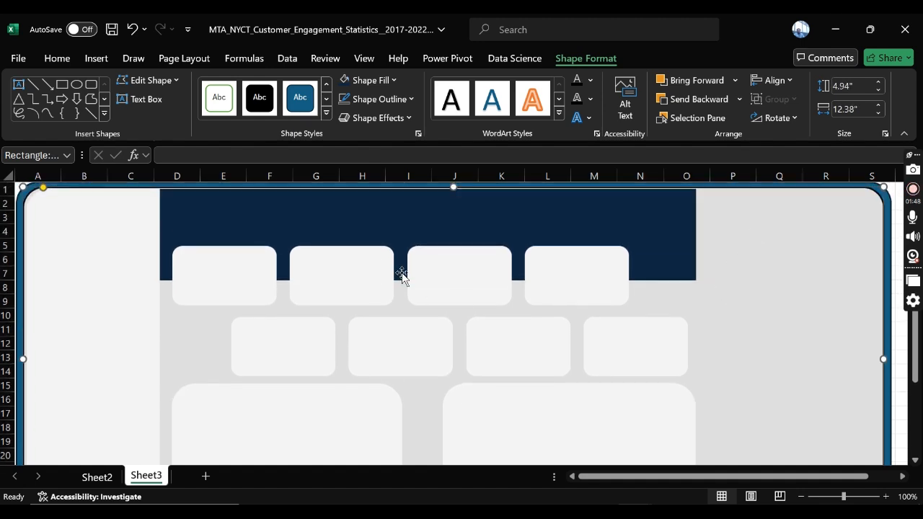
{"action": "scroll", "coordinate": [310, 283], "scroll_direction": "down", "scroll_amount": 2}
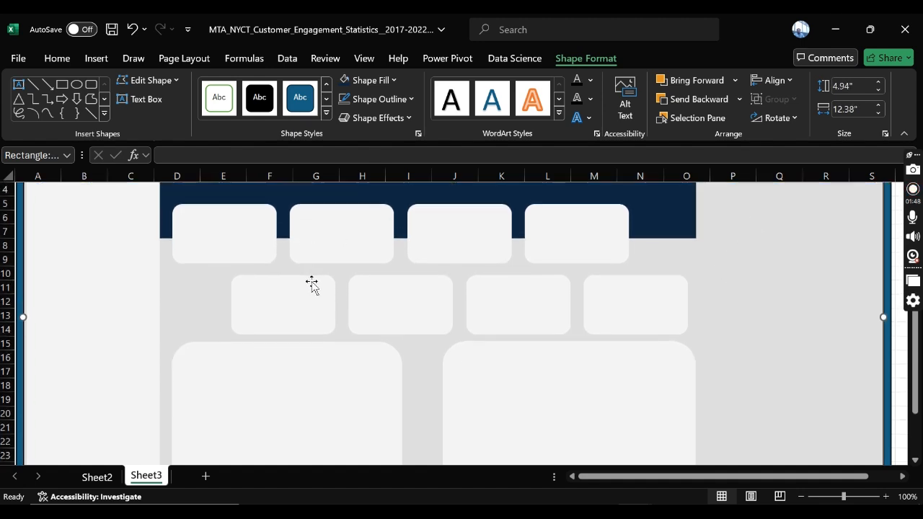
{"action": "scroll", "coordinate": [570, 323], "scroll_direction": "up", "scroll_amount": 2}
{"action": "scroll", "coordinate": [730, 271], "scroll_direction": "up", "scroll_amount": 1}
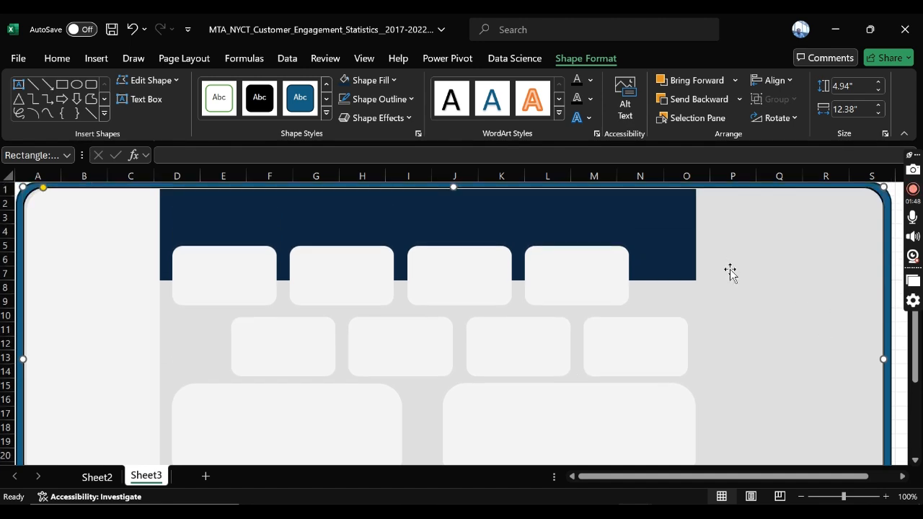
{"action": "scroll", "coordinate": [768, 304], "scroll_direction": "down", "scroll_amount": 5}
{"action": "scroll", "coordinate": [766, 303], "scroll_direction": "up", "scroll_amount": 4}
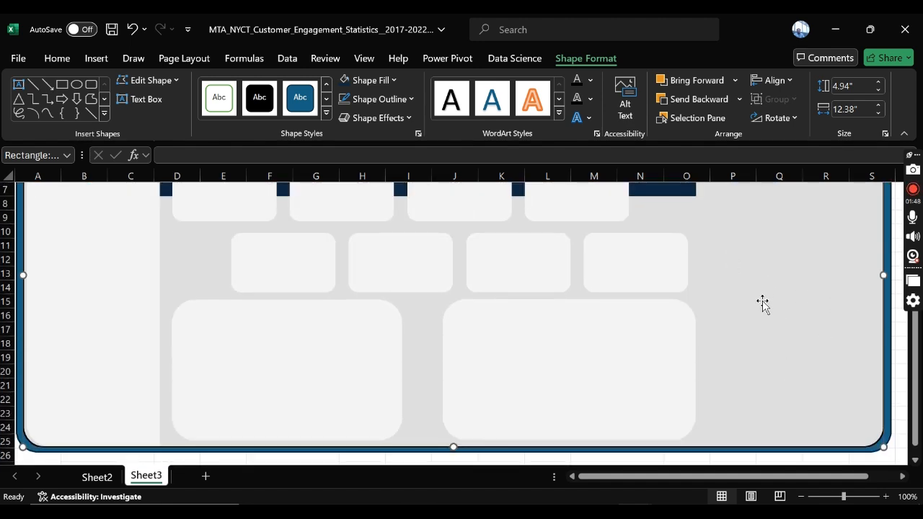
Step: Link the first upper-row KPI card on Sheet3 to the Total Incoming Calls value with the formula =Sheet2!B4
{"action": "left_click", "coordinate": [208, 242]}
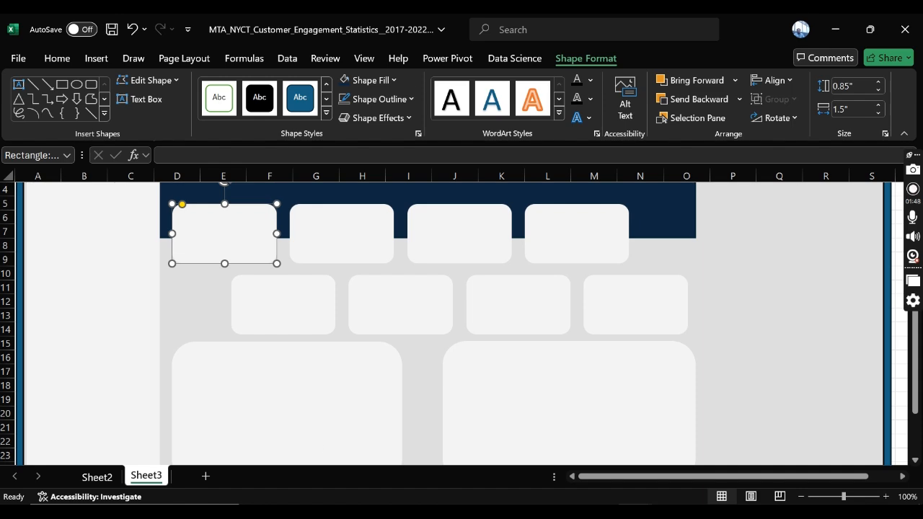
{"action": "left_click", "coordinate": [107, 477]}
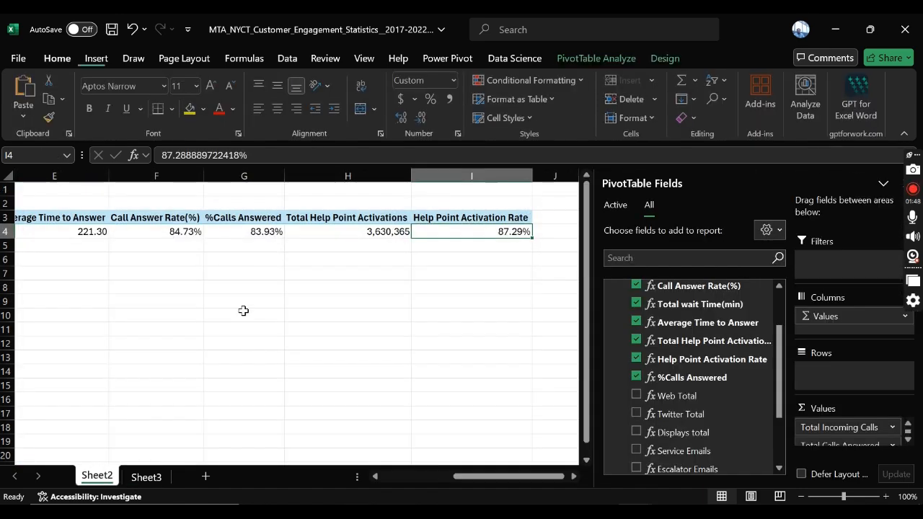
{"action": "left_click", "coordinate": [418, 477]}
{"action": "left_click", "coordinate": [140, 246]}
{"action": "left_click_drag", "start_coordinate": [118, 230], "coordinate": [819, 245]}
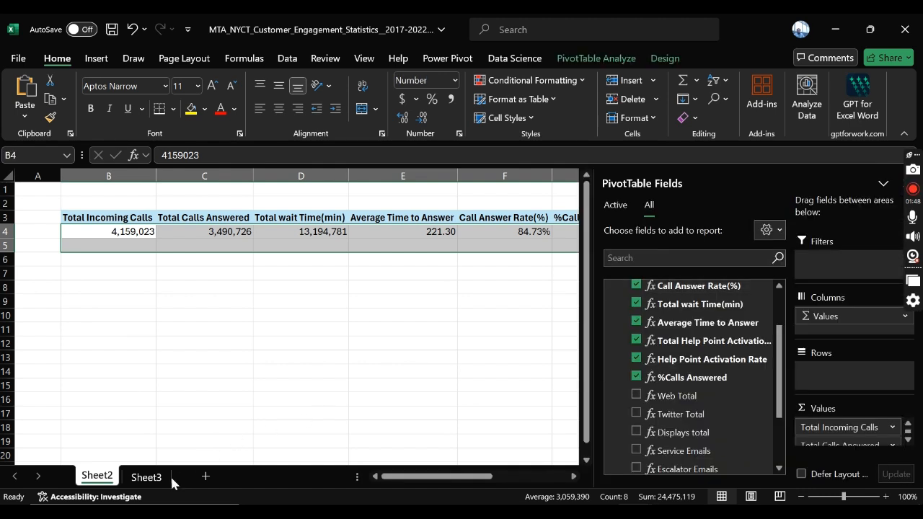
{"action": "left_click", "coordinate": [147, 474]}
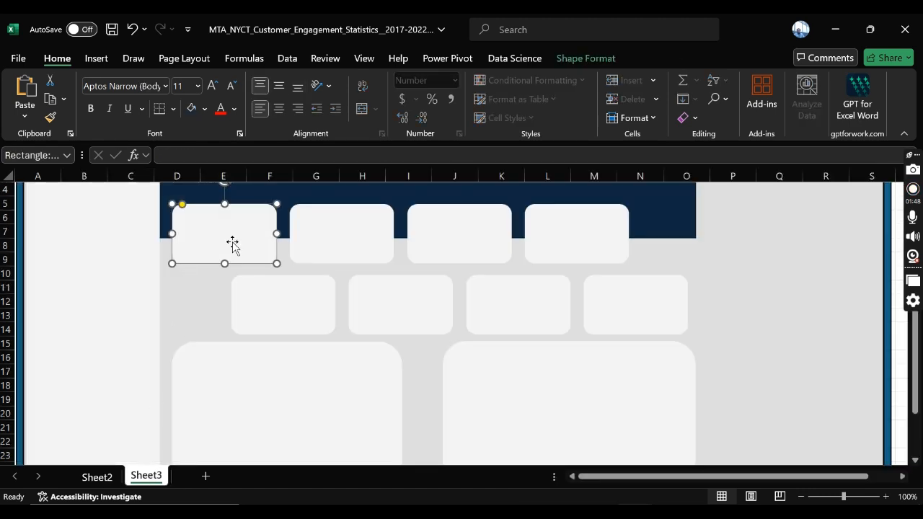
{"action": "left_click", "coordinate": [246, 158]}
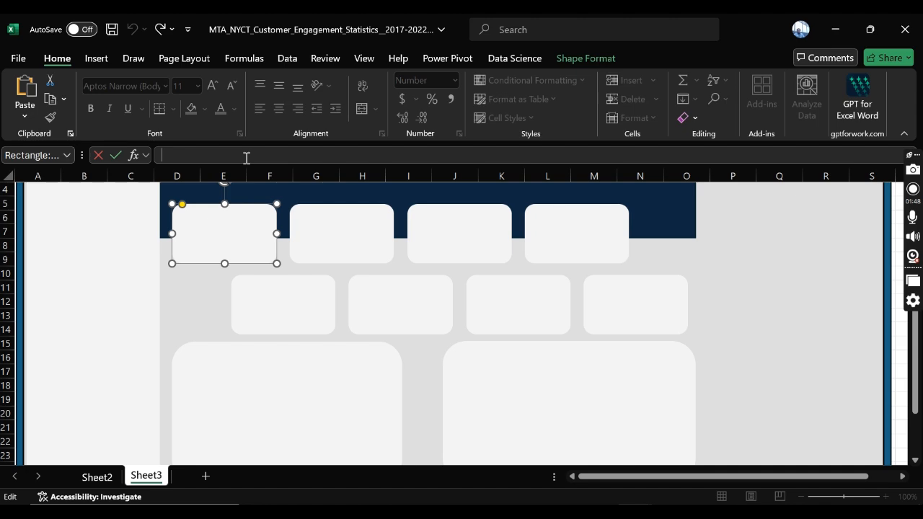
{"action": "type", "text": "="}
{"action": "left_click", "coordinate": [97, 476]}
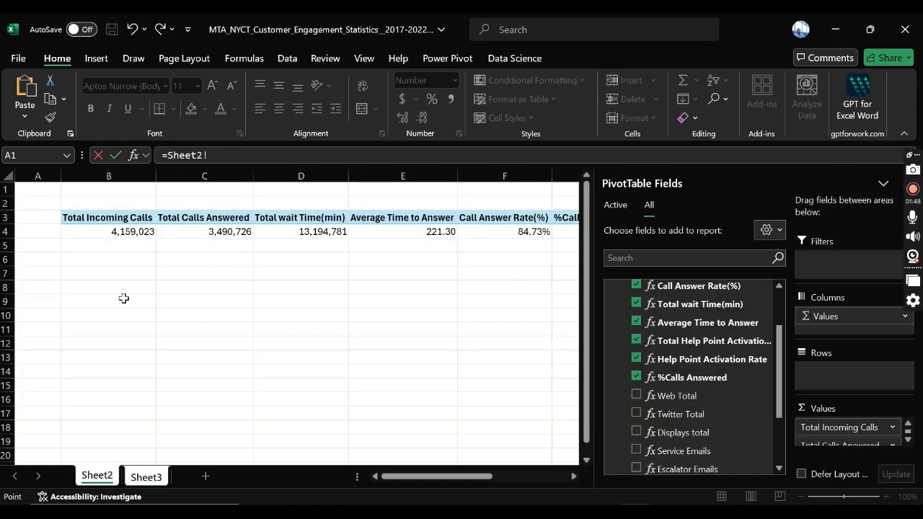
{"action": "left_click", "coordinate": [126, 230]}
{"action": "key", "text": "Return"}
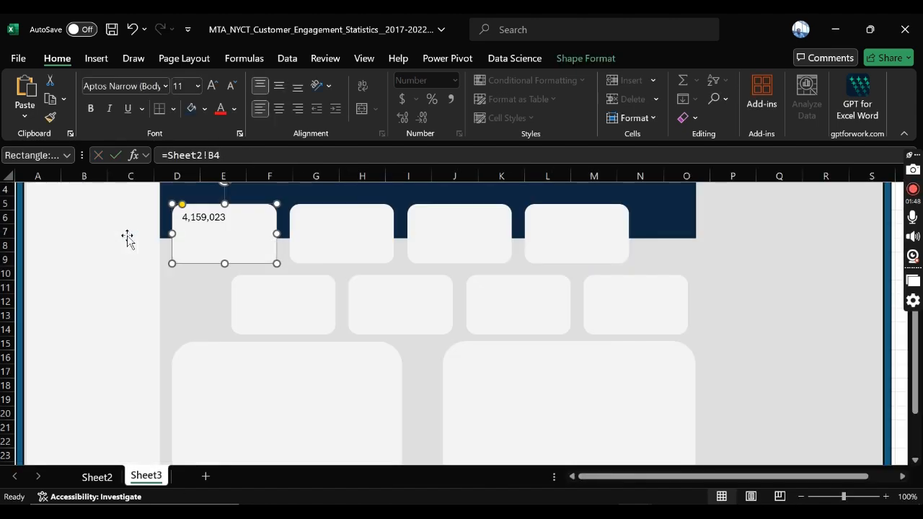
{"action": "left_click", "coordinate": [346, 246]}
{"action": "left_click", "coordinate": [209, 230]}
{"action": "left_click", "coordinate": [352, 233]}
{"action": "left_click", "coordinate": [499, 230]}
{"action": "left_click", "coordinate": [602, 229]}
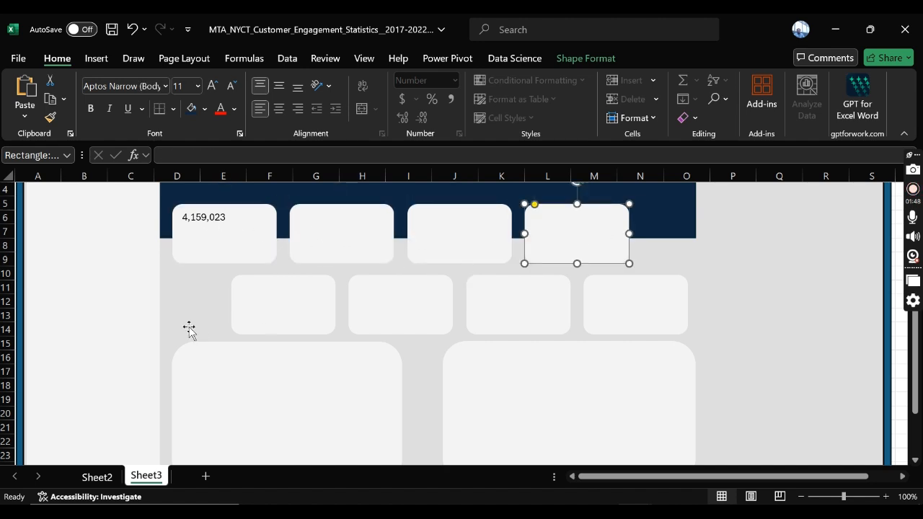
{"action": "left_click", "coordinate": [210, 235]}
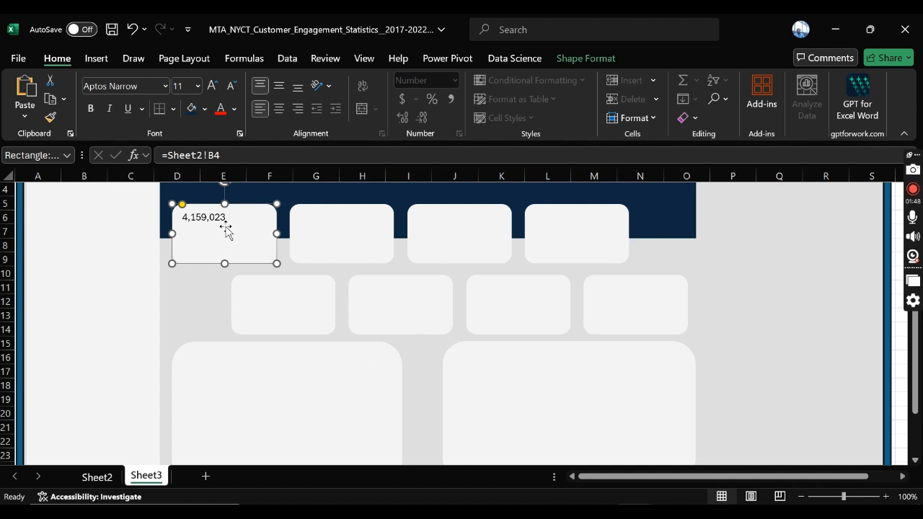
Step: Link the second upper-row KPI card to the Total Calls Answered value with the formula =Sheet2!C4
{"action": "left_click", "coordinate": [323, 229]}
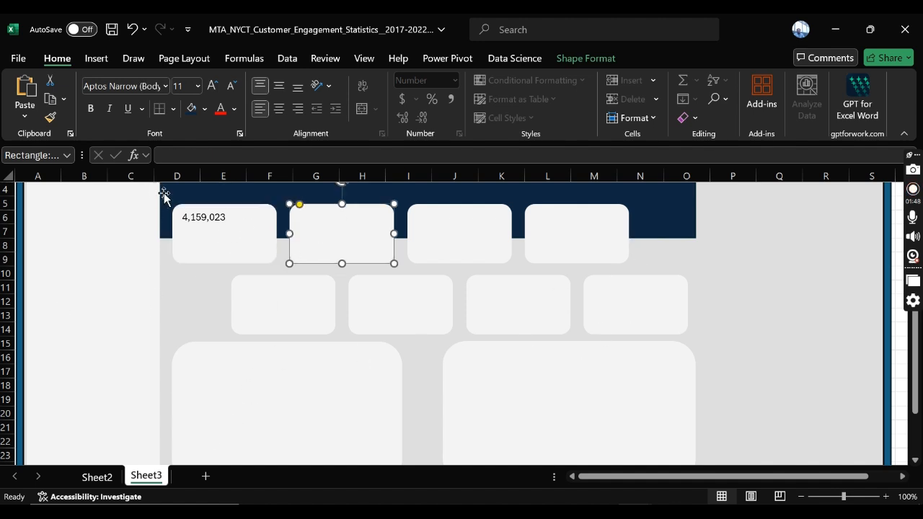
{"action": "left_click", "coordinate": [221, 155]}
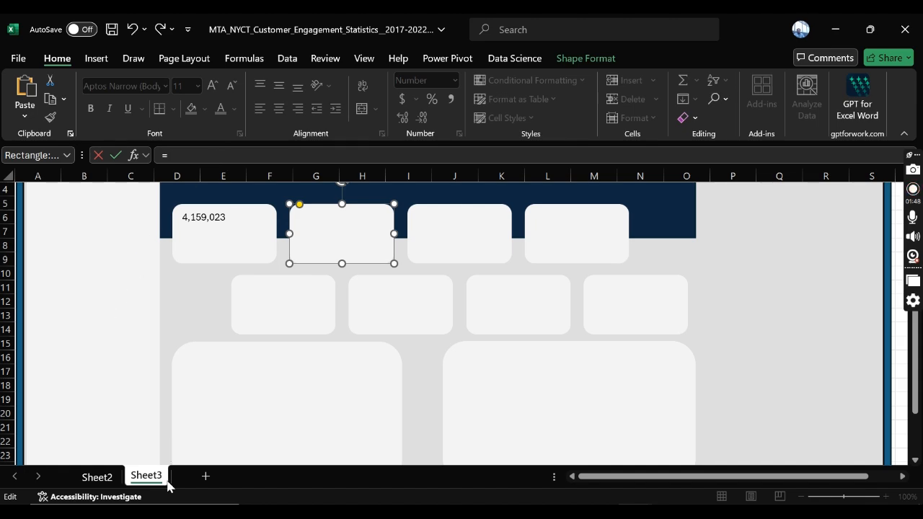
{"action": "left_click", "coordinate": [92, 477]}
{"action": "left_click", "coordinate": [222, 235]}
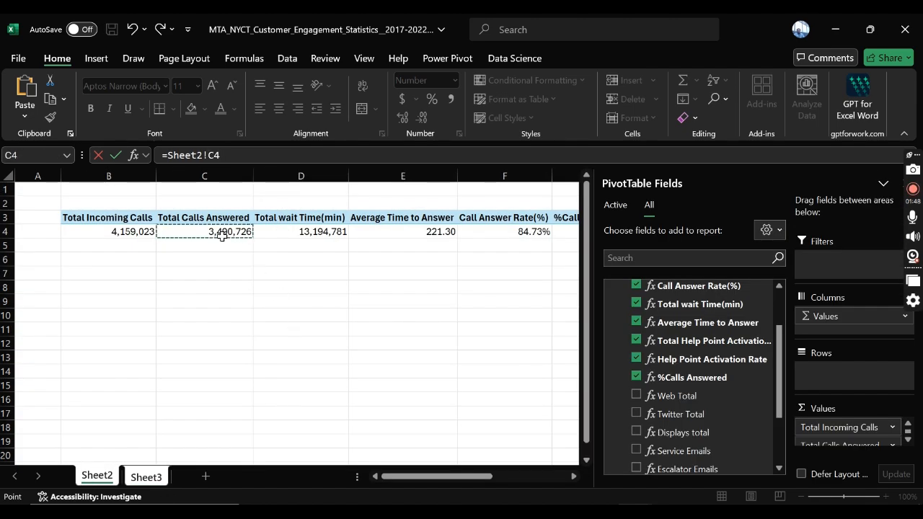
{"action": "key", "text": "Return"}
Step: Link the third upper-row KPI card to the Total wait Time(min) value with the formula =Sheet2!D4
{"action": "left_click", "coordinate": [447, 211]}
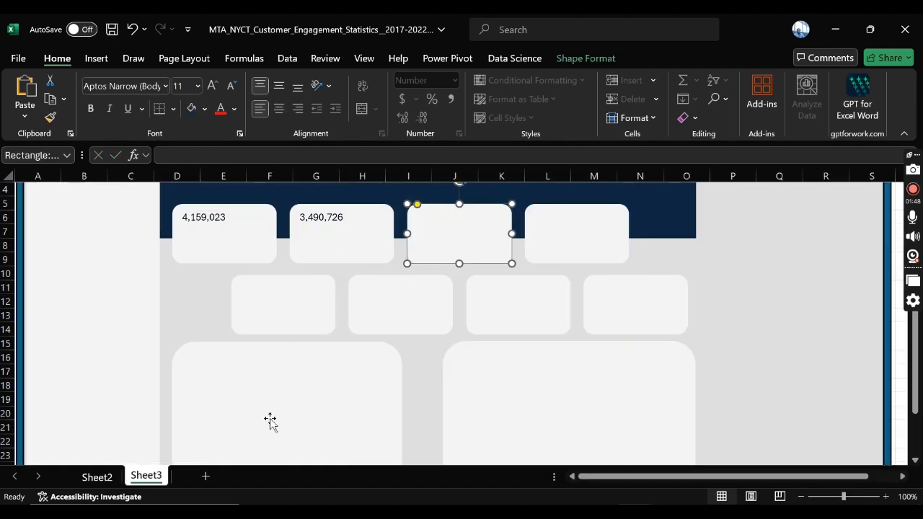
{"action": "left_click", "coordinate": [212, 157]}
{"action": "type", "text": "="}
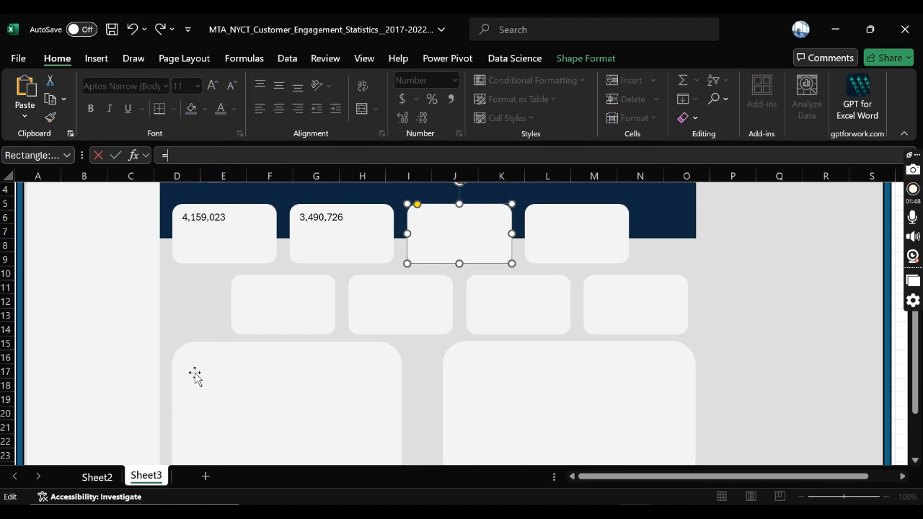
{"action": "left_click", "coordinate": [97, 477]}
{"action": "left_click", "coordinate": [306, 232]}
{"action": "key", "text": "Return"}
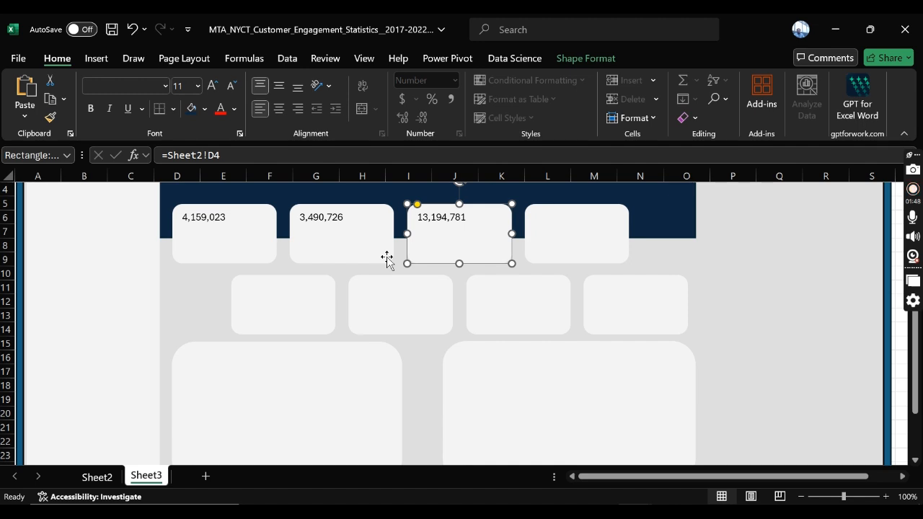
Step: Link the fourth upper-row KPI card to the Average Time to Answer value with the formula =Sheet2!E4
{"action": "left_click", "coordinate": [540, 233]}
{"action": "left_click", "coordinate": [298, 156]}
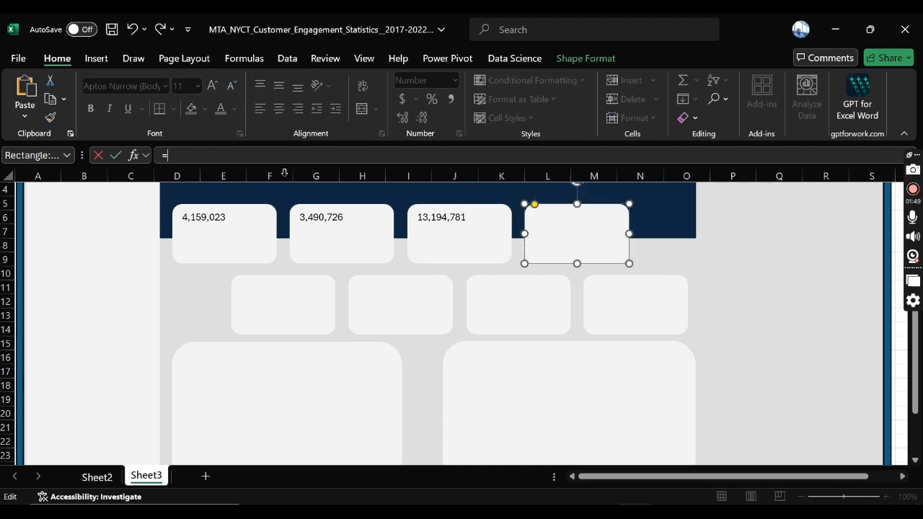
{"action": "left_click", "coordinate": [92, 479]}
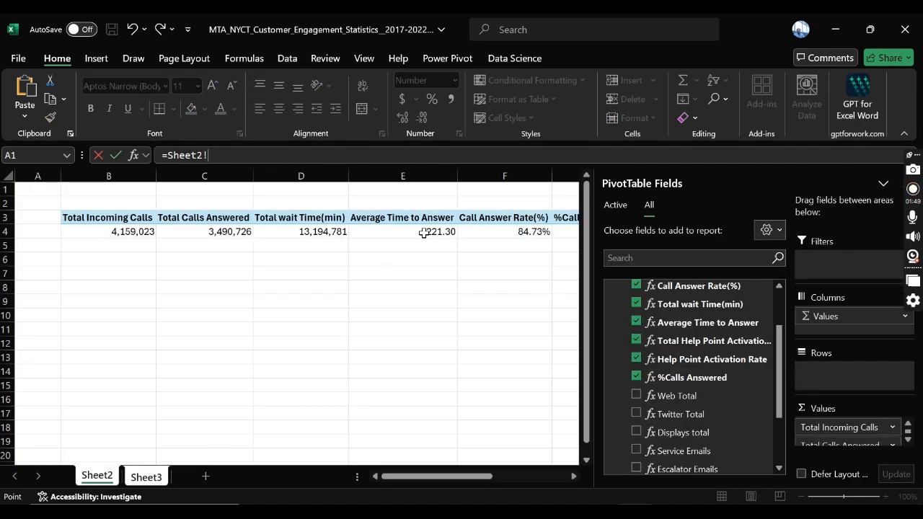
{"action": "left_click", "coordinate": [418, 229]}
{"action": "key", "text": "Return"}
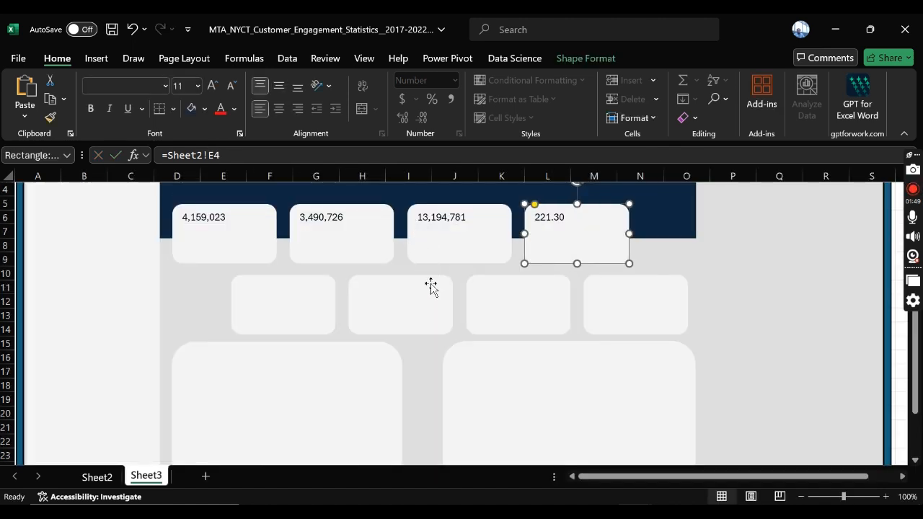
Step: Link the first lower-row KPI card to the %Calls Answered value with the formula =Sheet2!G4
{"action": "left_click", "coordinate": [261, 310]}
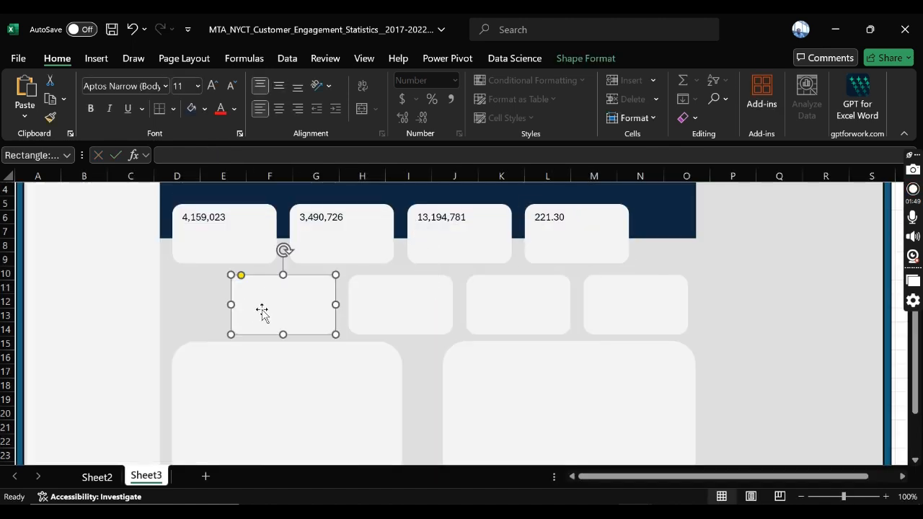
{"action": "left_click", "coordinate": [101, 478]}
{"action": "left_click_drag", "start_coordinate": [457, 477], "coordinate": [516, 481]}
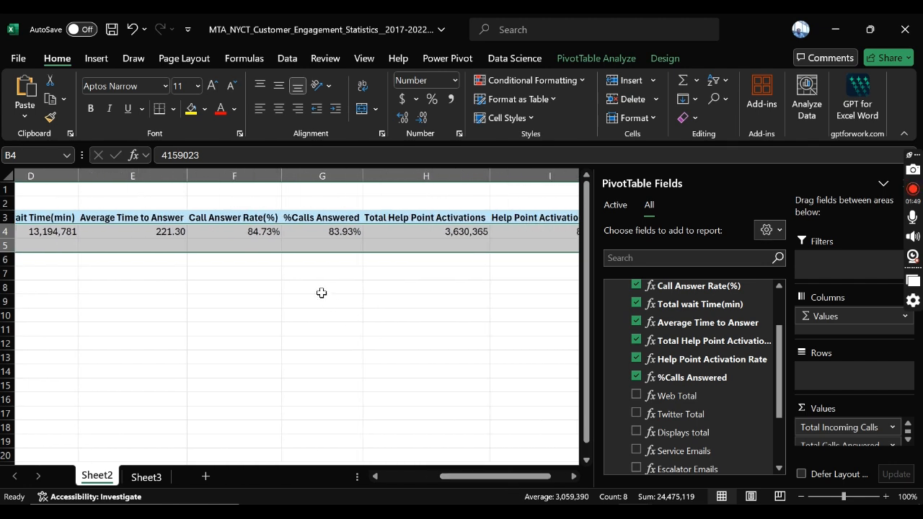
{"action": "left_click", "coordinate": [254, 234]}
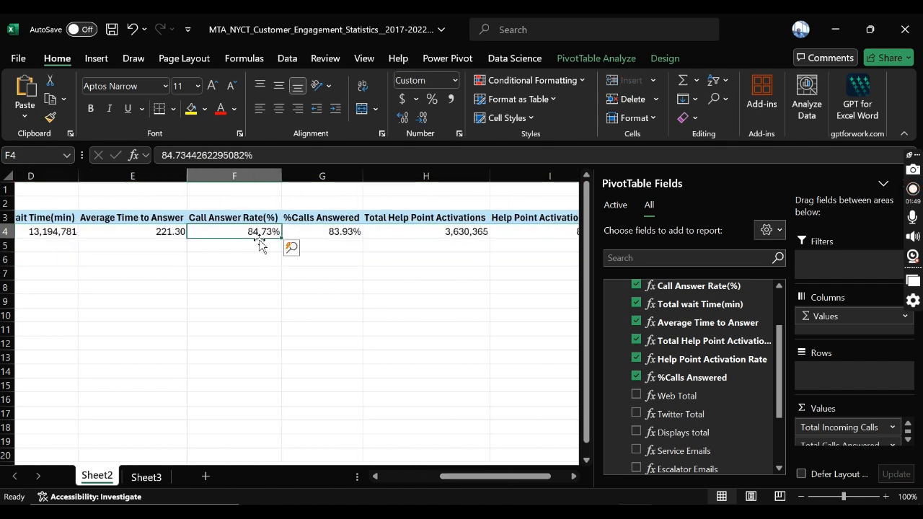
{"action": "left_click", "coordinate": [161, 478]}
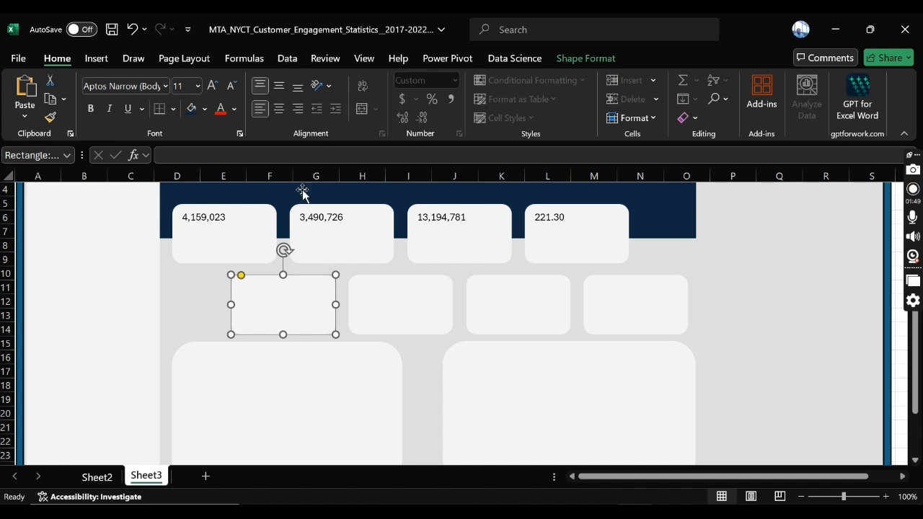
{"action": "type", "text": "="}
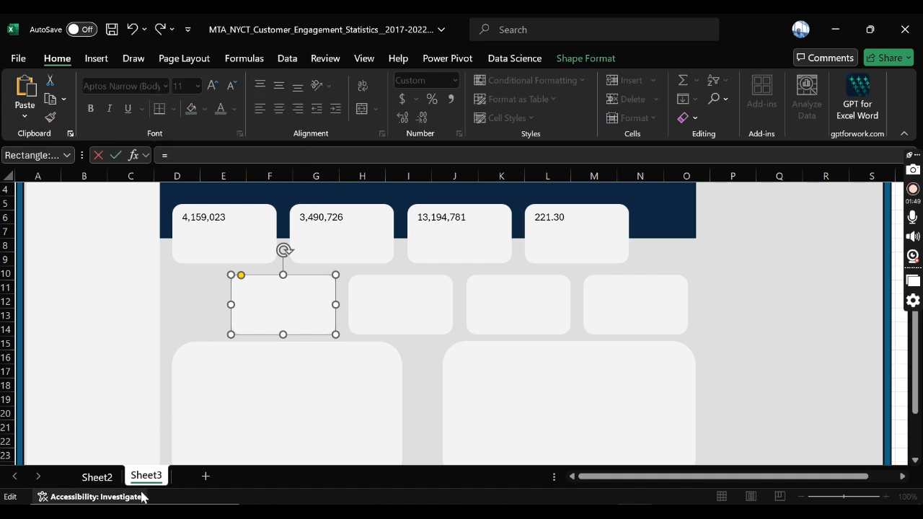
{"action": "left_click", "coordinate": [119, 482]}
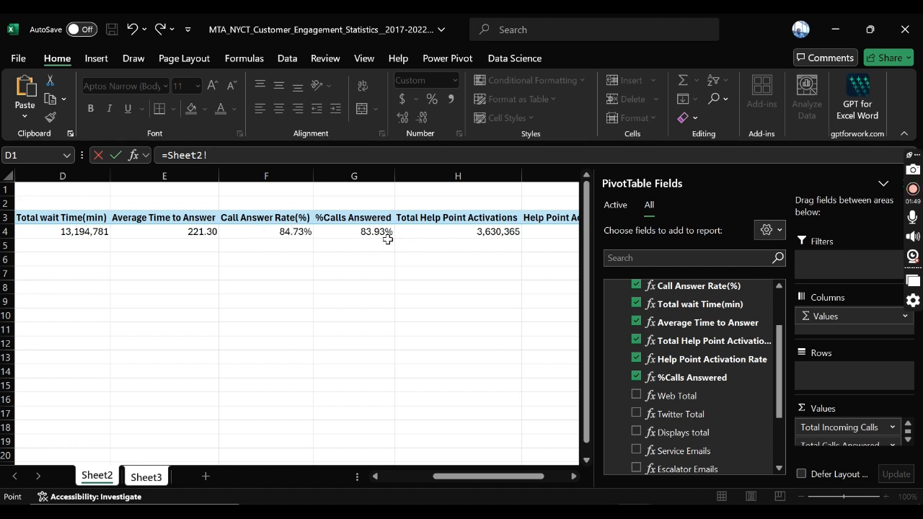
{"action": "left_click", "coordinate": [360, 231]}
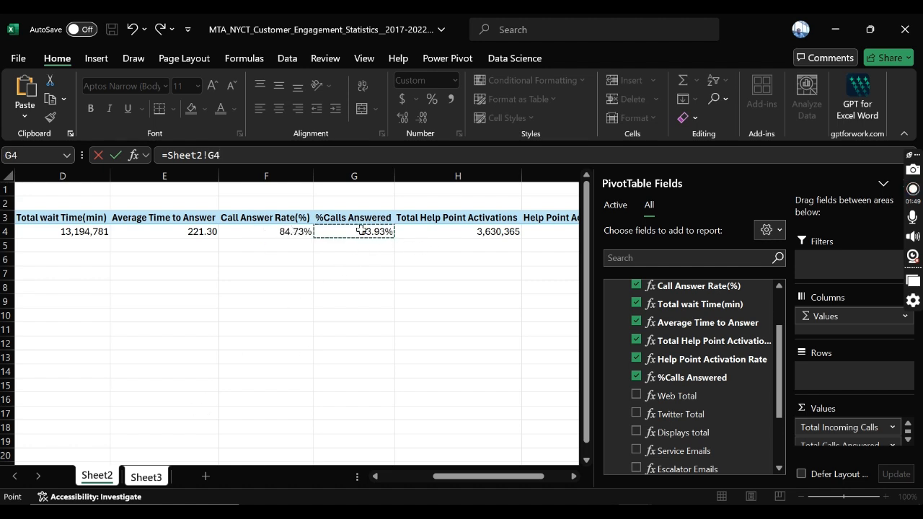
{"action": "key", "text": "Return"}
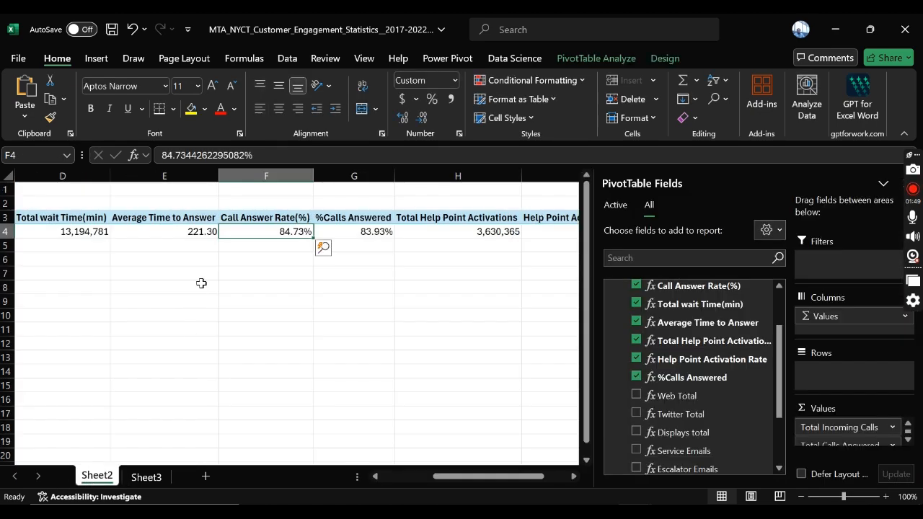
Step: Link the second lower-row KPI card to the %Calls Answered value with the formula =Sheet2!G4
{"action": "left_click", "coordinate": [347, 232]}
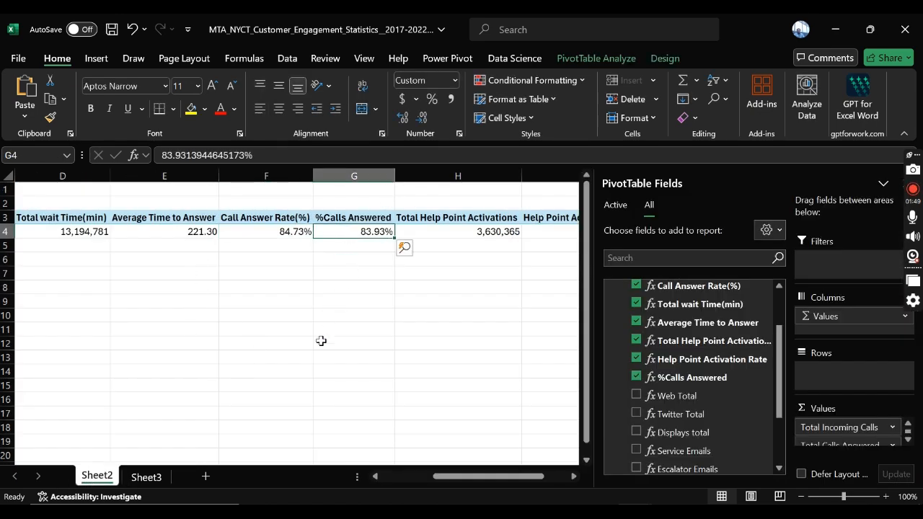
{"action": "left_click", "coordinate": [147, 477]}
{"action": "left_click", "coordinate": [359, 299]}
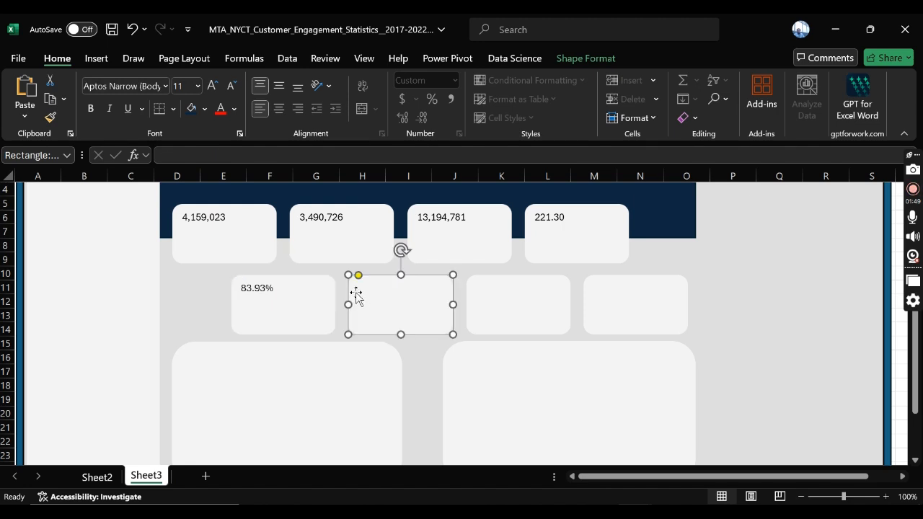
{"action": "left_click", "coordinate": [311, 160]}
{"action": "left_click", "coordinate": [96, 477]}
{"action": "left_click", "coordinate": [367, 233]}
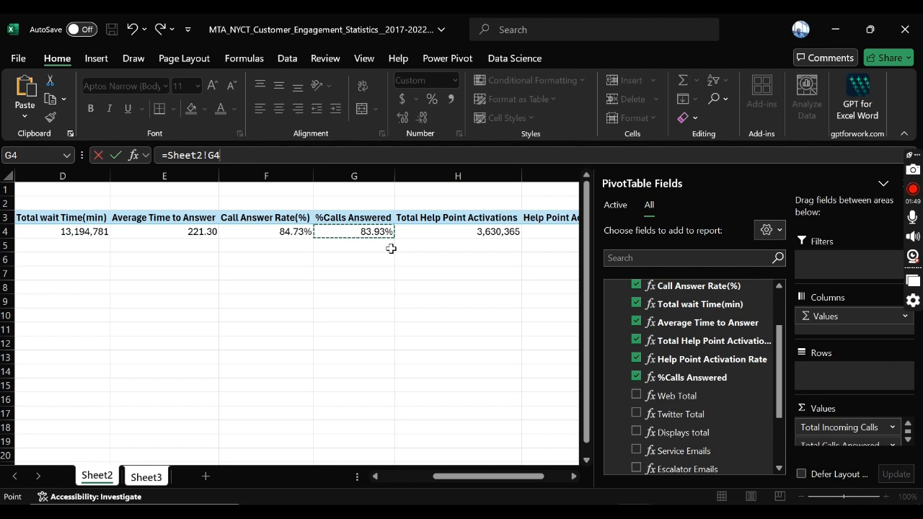
{"action": "key", "text": "Return"}
{"action": "left_click", "coordinate": [911, 256]}
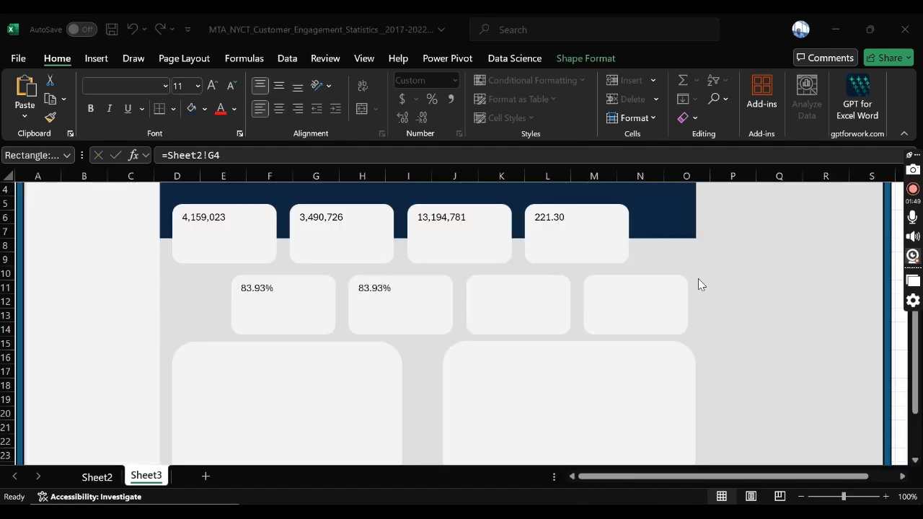
Step: Link the third lower-row KPI card to the Total Help Point Activations value with the formula =Sheet2!H4
{"action": "left_click", "coordinate": [514, 301]}
{"action": "type", "text": "="}
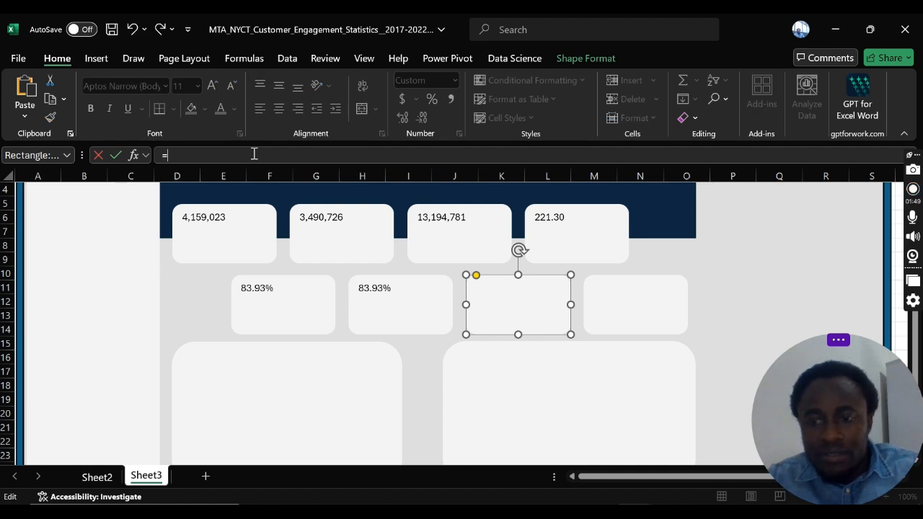
{"action": "left_click", "coordinate": [93, 477]}
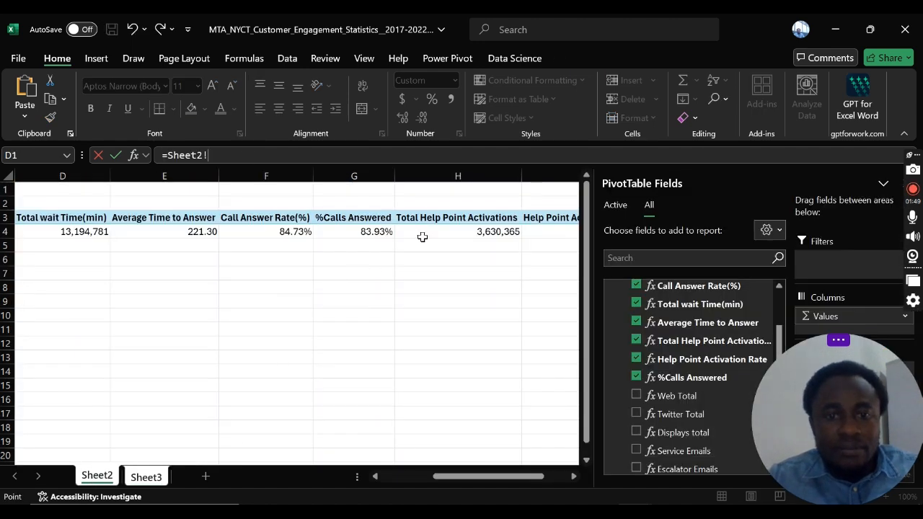
{"action": "left_click", "coordinate": [456, 229]}
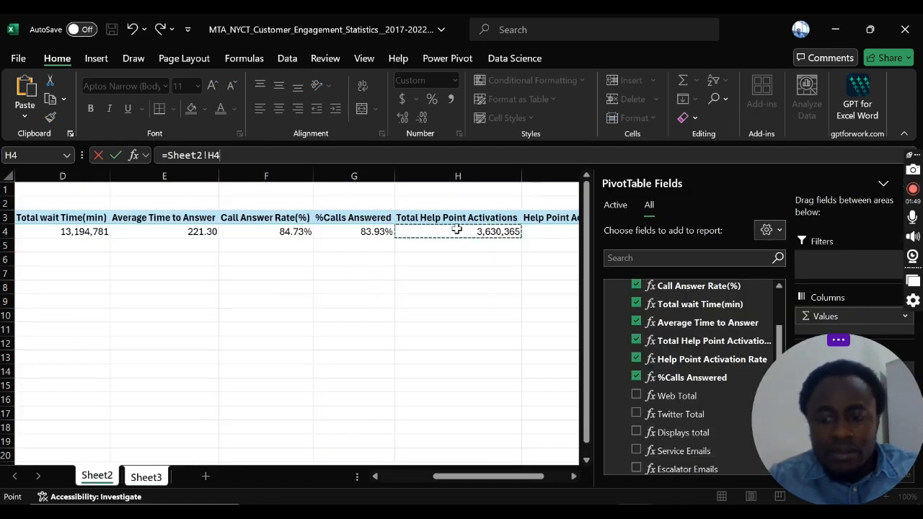
{"action": "key", "text": "Return"}
Step: Link the fourth lower-row KPI card to the Help Point Activation Rate value with the formula =Sheet2!I4
{"action": "left_click", "coordinate": [634, 277]}
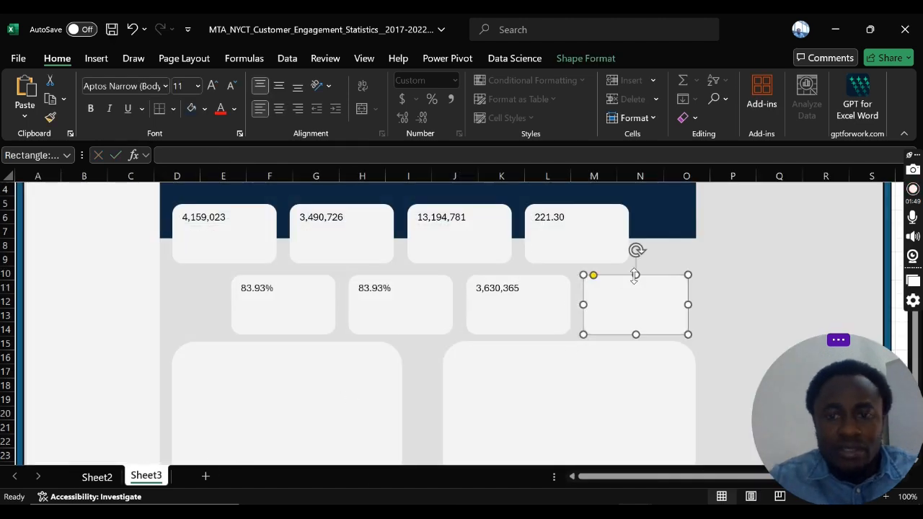
{"action": "left_click", "coordinate": [344, 156]}
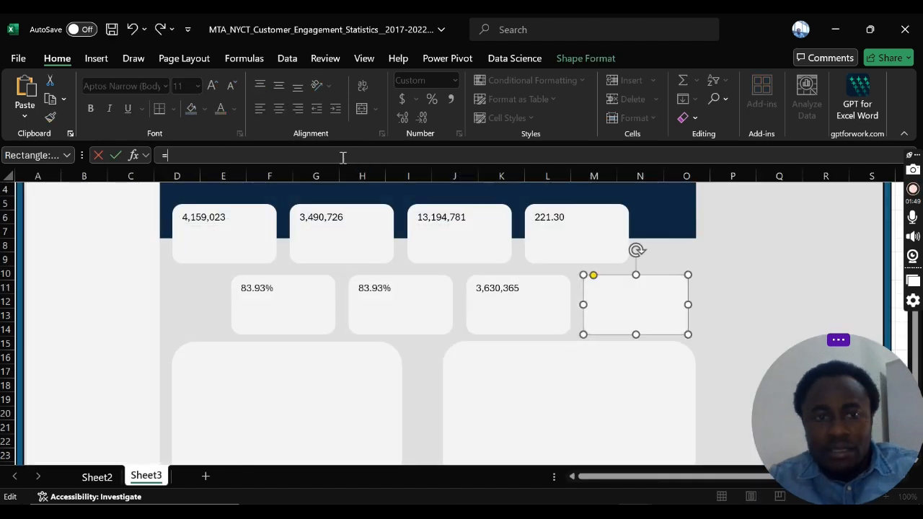
{"action": "left_click", "coordinate": [98, 475]}
{"action": "left_click_drag", "start_coordinate": [469, 480], "coordinate": [494, 481]}
{"action": "left_click", "coordinate": [480, 237]}
{"action": "key", "text": "Return"}
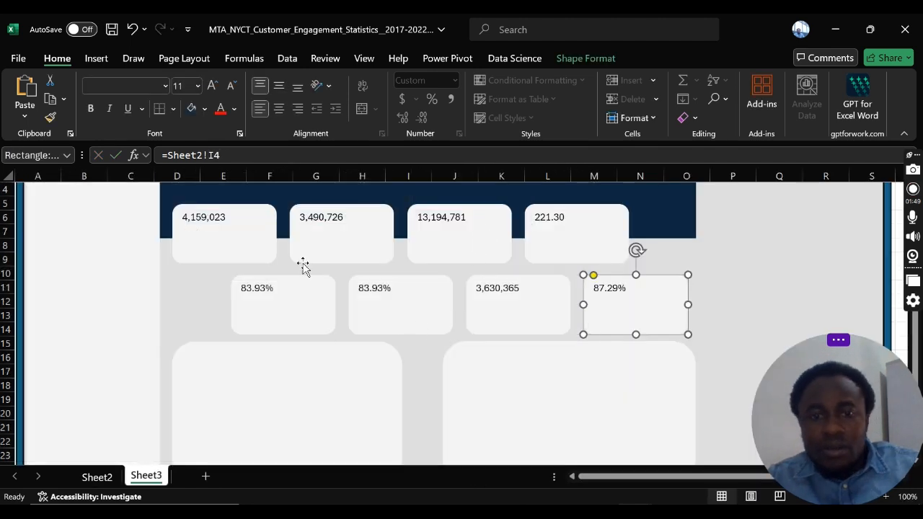
Step: Add the label TOTAL INCOMING CALLS above the value in the first upper-row KPI card, widening the Measures column in Power Pivot to check the measure names
{"action": "left_click", "coordinate": [186, 225]}
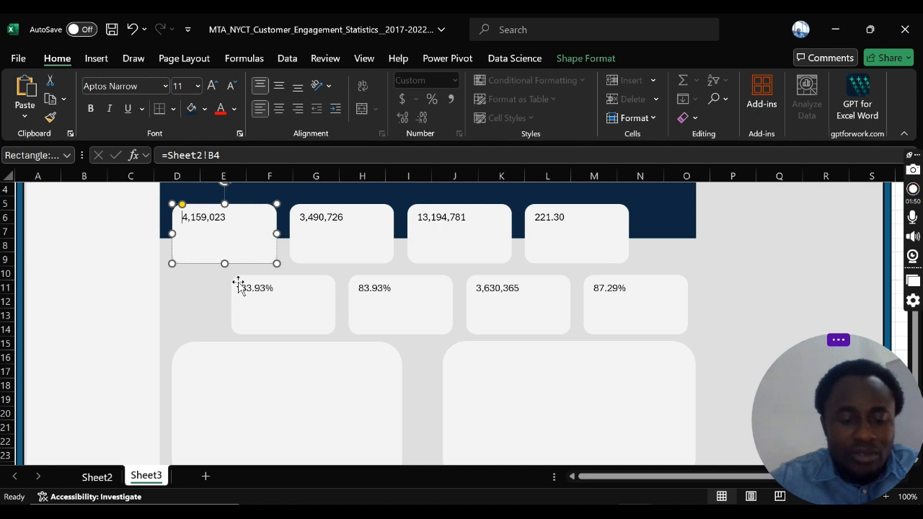
{"action": "type", "text": "TOT"}
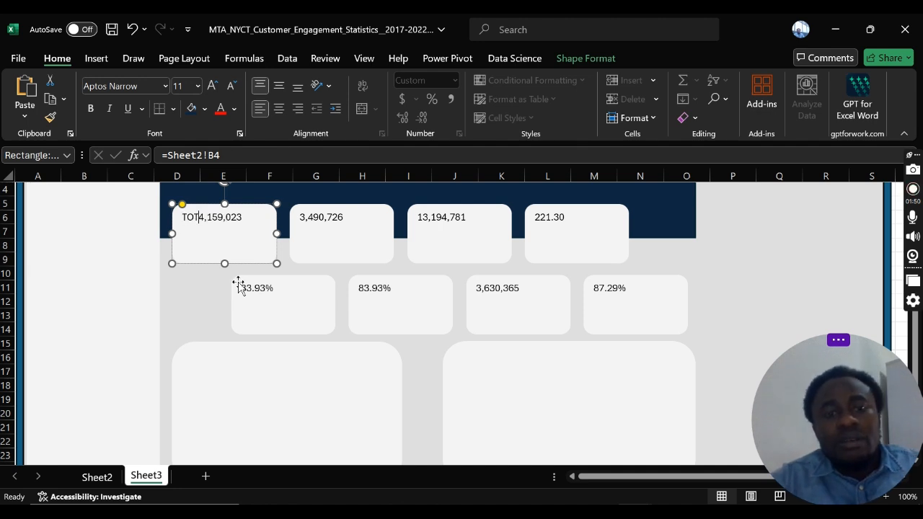
{"action": "key", "text": "alt+Tab"}
{"action": "key", "text": "alt+Tab"}
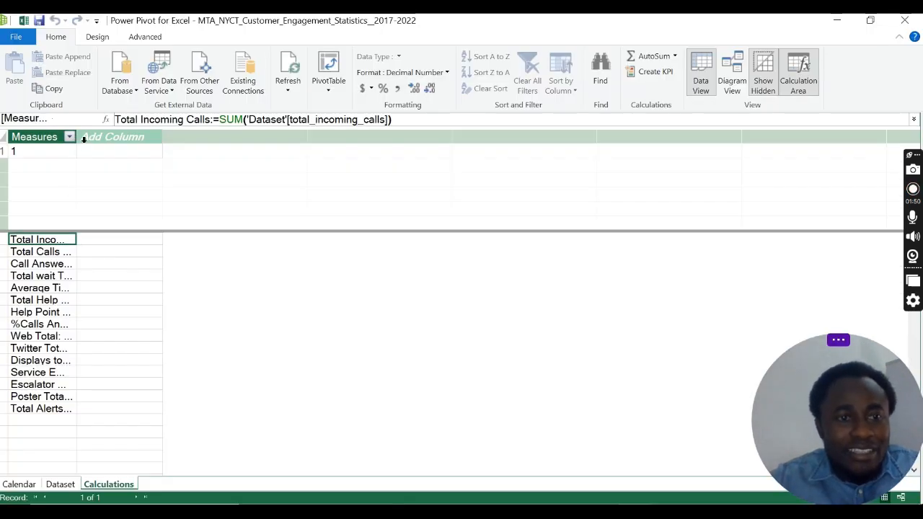
{"action": "left_click_drag", "start_coordinate": [76, 140], "coordinate": [233, 155]}
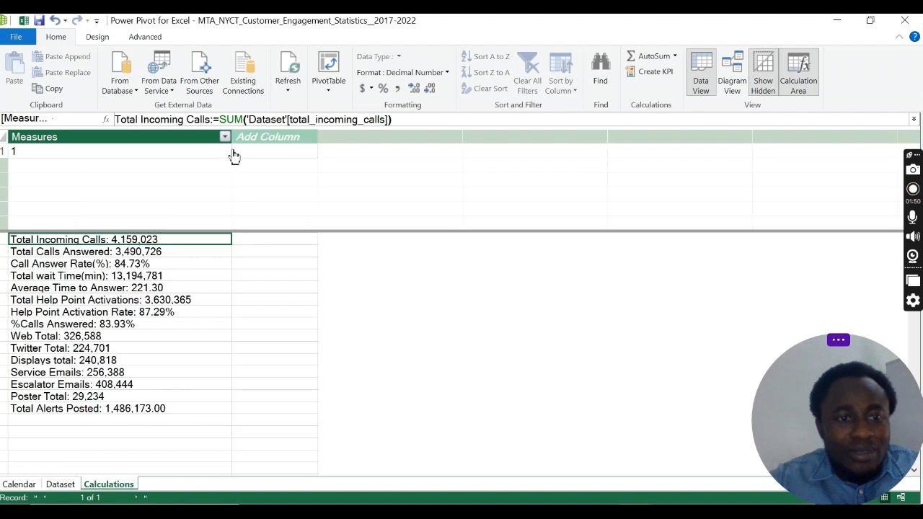
{"action": "key", "text": "alt+Tab"}
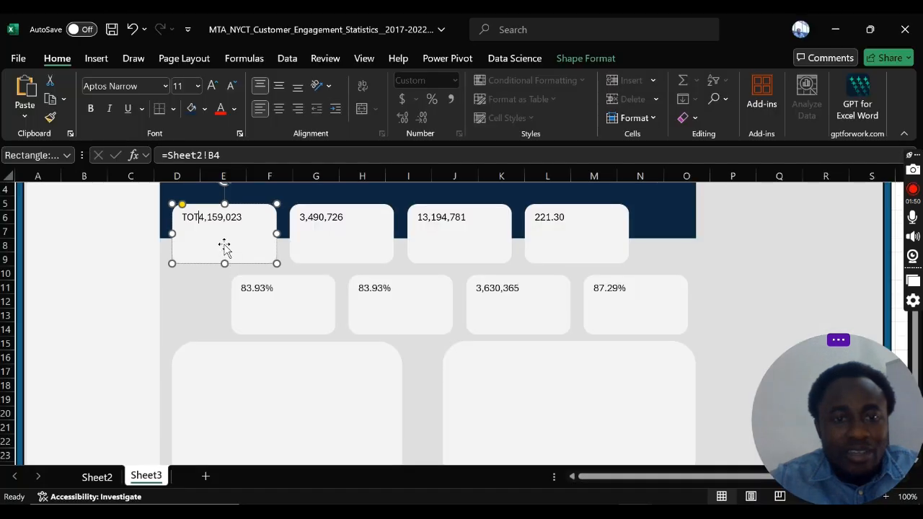
{"action": "type", "text": "AL "}
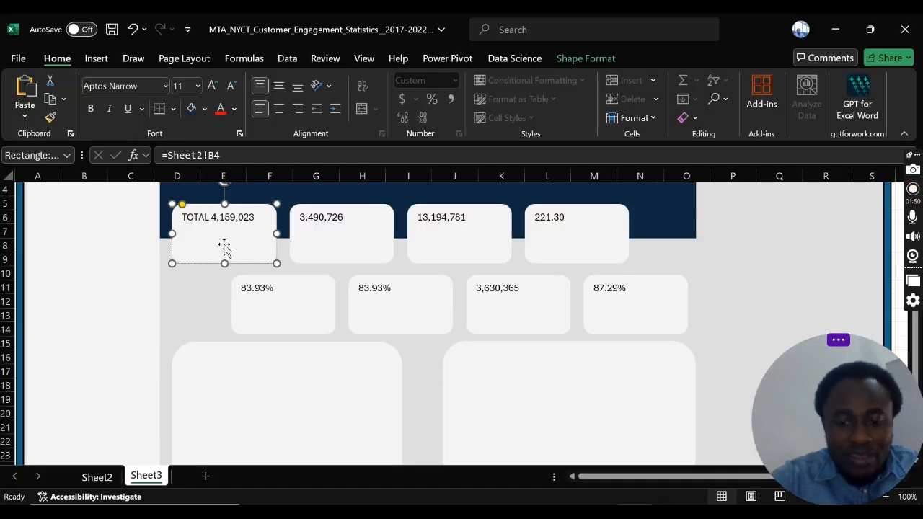
{"action": "type", "text": "INCOMING"}
{"action": "key", "text": "Return"}
{"action": "type", "text": "CALLS"}
{"action": "key", "text": "Return"}
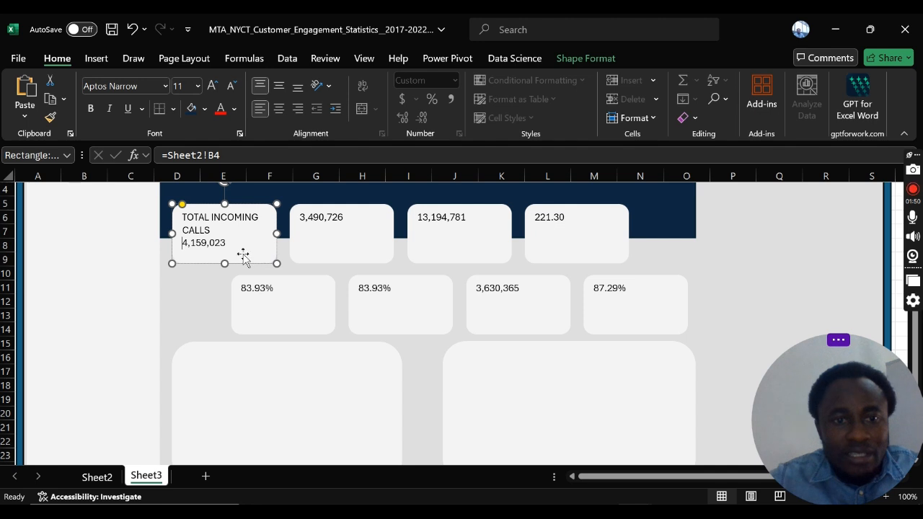
Step: Right-align the value in the first upper-row KPI card and make all of the card's text bold
{"action": "left_click", "coordinate": [300, 112]}
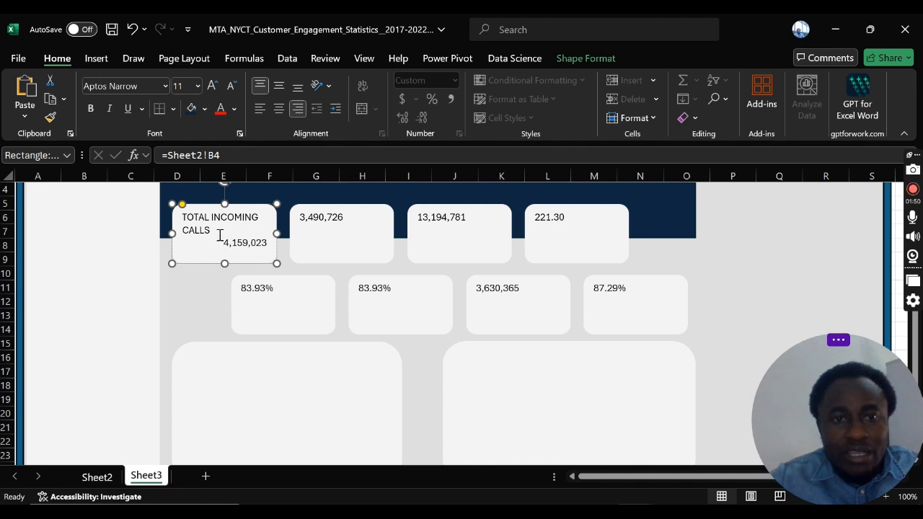
{"action": "left_click", "coordinate": [195, 255]}
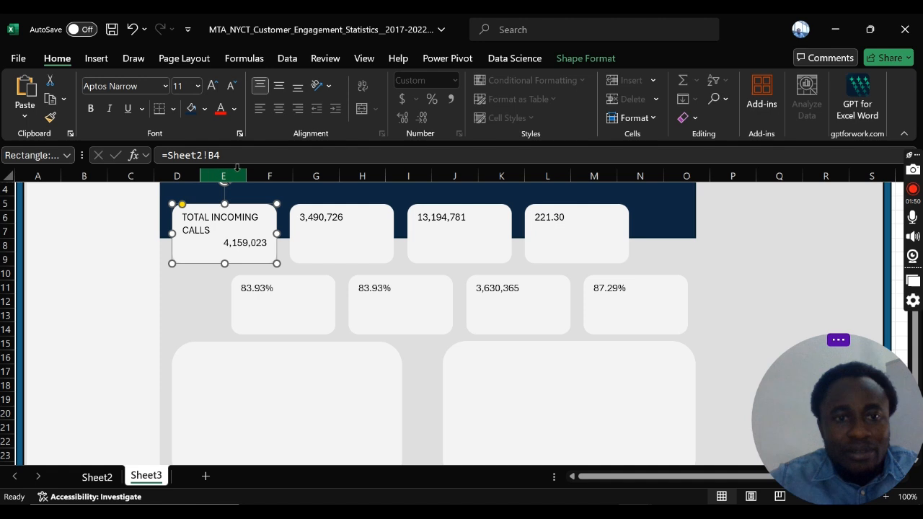
{"action": "left_click", "coordinate": [91, 109]}
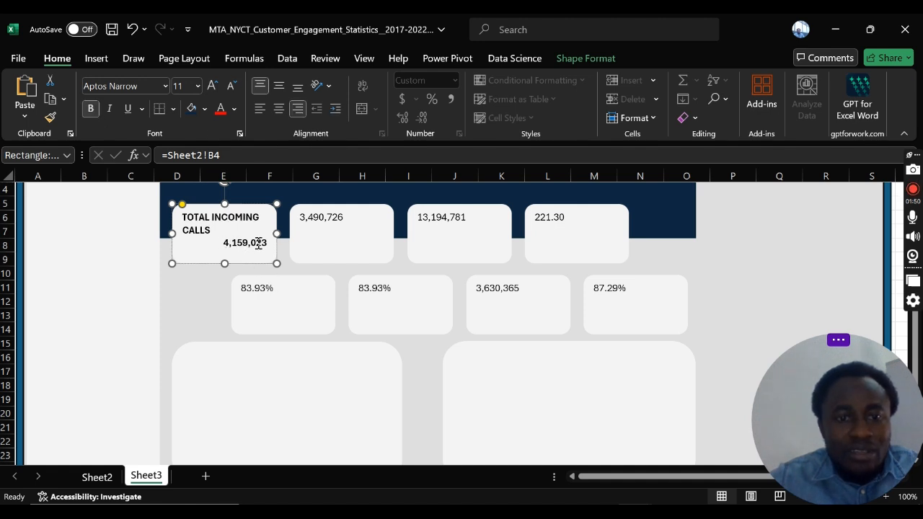
{"action": "key", "text": "Escape"}
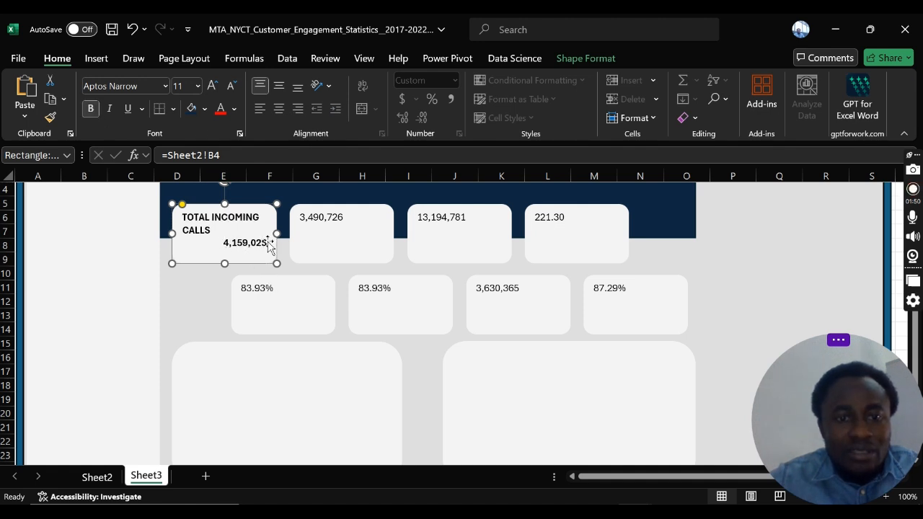
{"action": "left_click", "coordinate": [207, 228]}
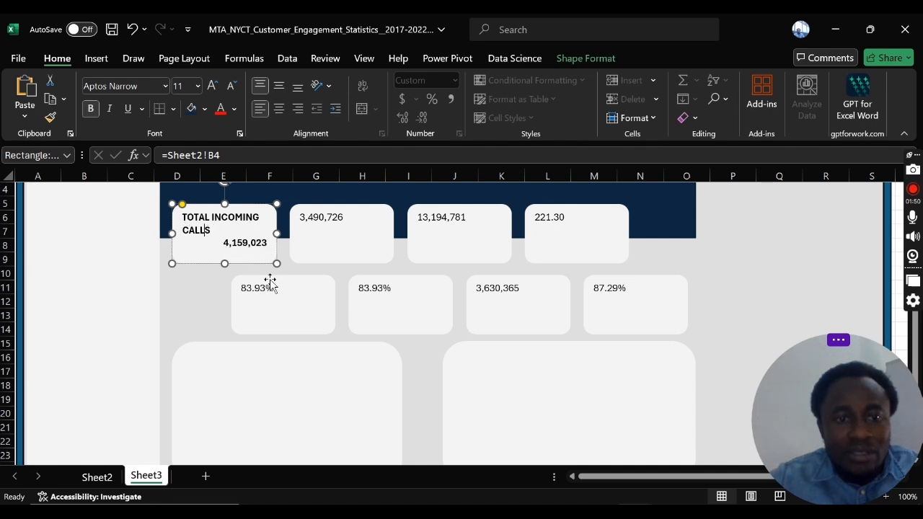
{"action": "key", "text": "shift+Right"}
{"action": "key", "text": "shift+Left"}
{"action": "key", "text": "shift+Left"}
{"action": "key", "text": "shift+Left"}
{"action": "key", "text": "shift+Left"}
{"action": "key", "text": "shift+Up"}
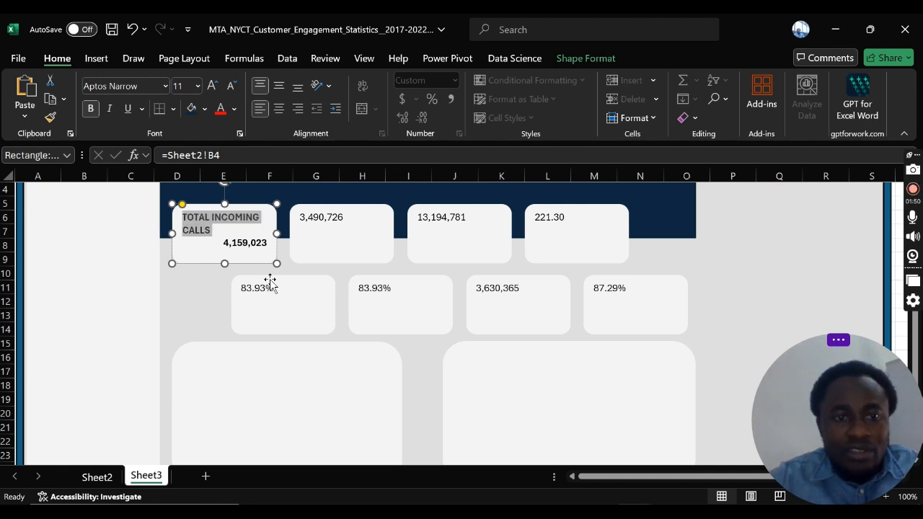
{"action": "left_click", "coordinate": [90, 112]}
{"action": "left_click", "coordinate": [90, 110]}
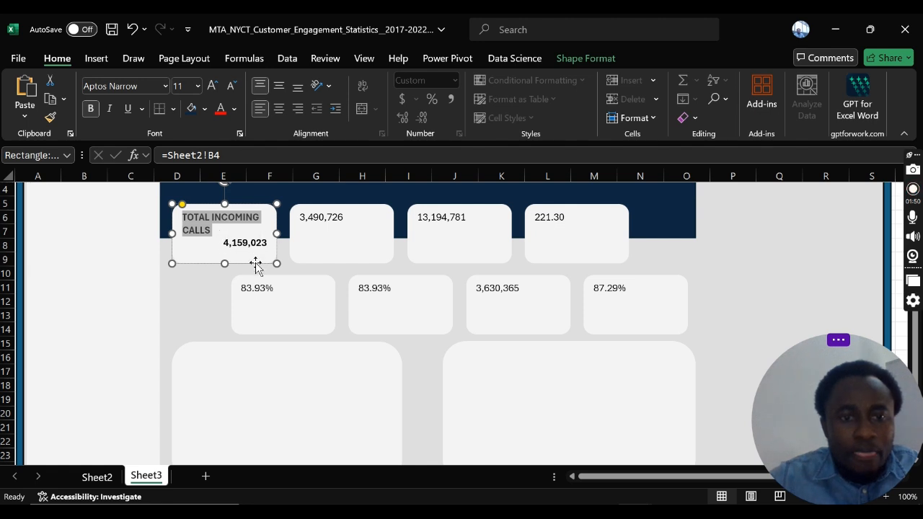
Step: Increase the font size of the Total Incoming Calls value in the first upper-row KPI card to 14
{"action": "left_click", "coordinate": [253, 245]}
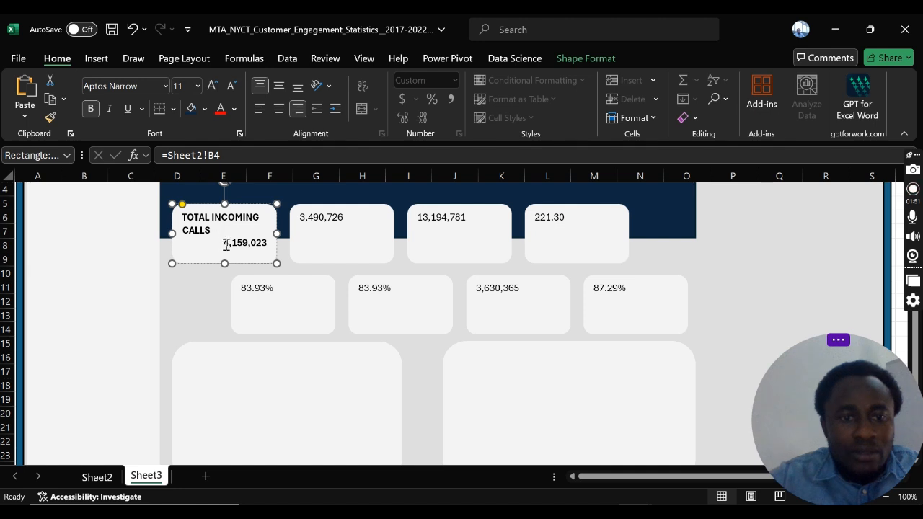
{"action": "double_click", "coordinate": [228, 245]}
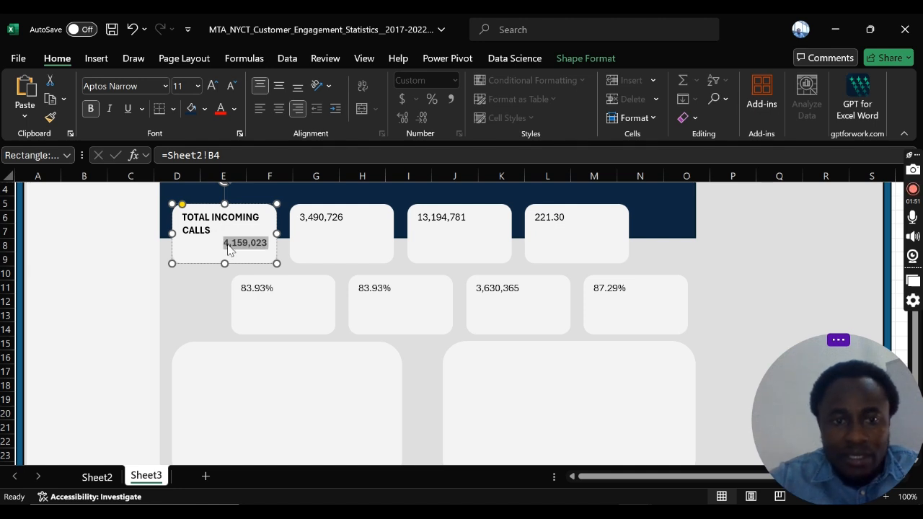
{"action": "left_click", "coordinate": [212, 85]}
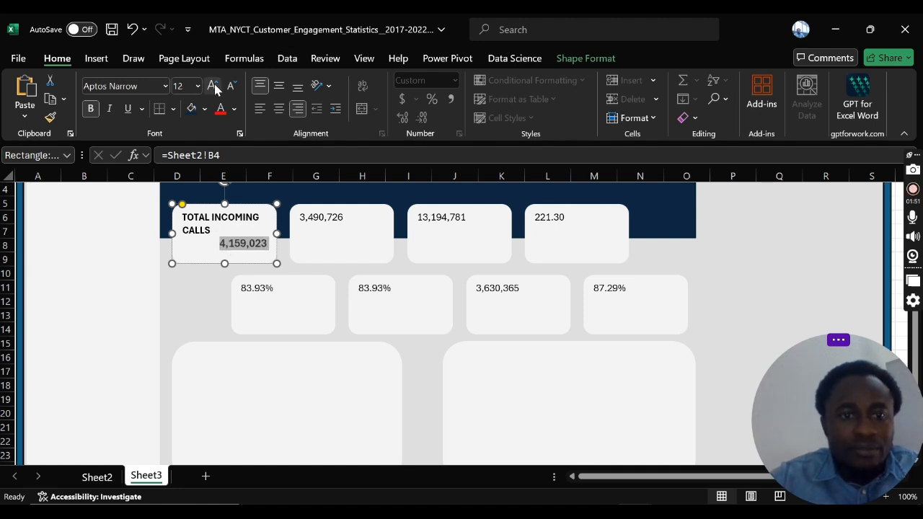
{"action": "left_click", "coordinate": [212, 86]}
{"action": "left_click", "coordinate": [212, 86]}
{"action": "left_click", "coordinate": [231, 86]}
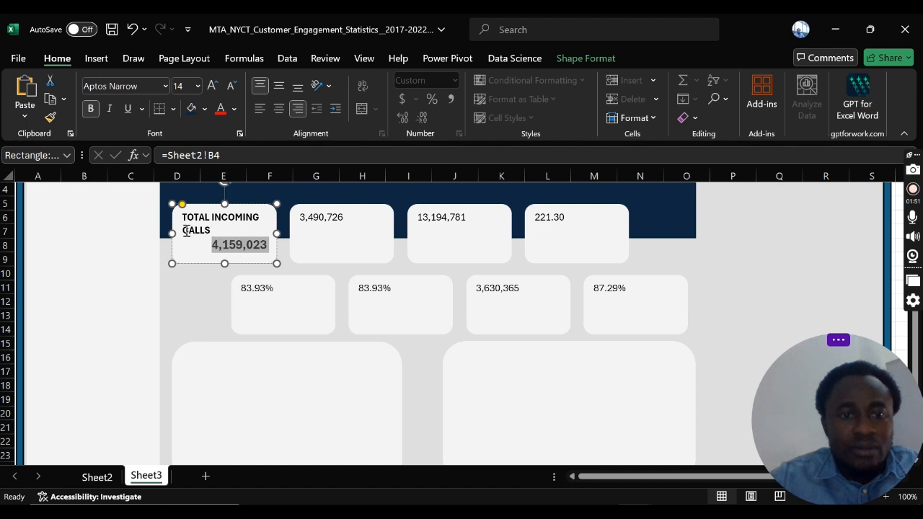
{"action": "left_click", "coordinate": [140, 249]}
Step: Remove bold from the TOTAL INCOMING CALLS label in the first upper-row KPI card and reduce its font size
{"action": "left_click", "coordinate": [209, 229]}
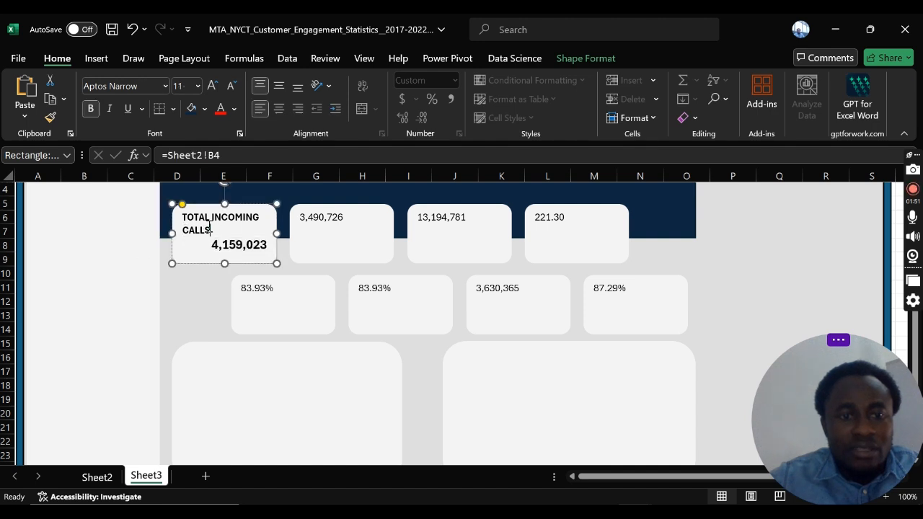
{"action": "key", "text": "shift+Up"}
{"action": "key", "text": "shift+Home"}
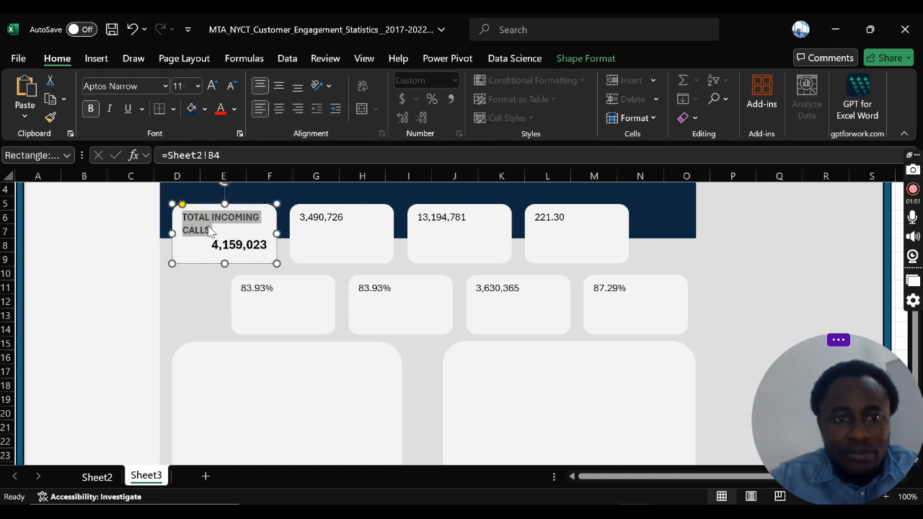
{"action": "left_click", "coordinate": [91, 108]}
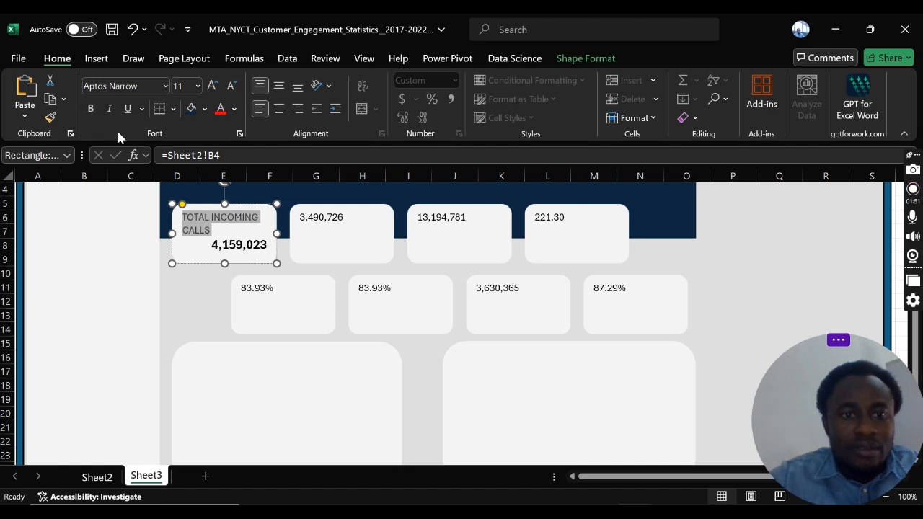
{"action": "left_click", "coordinate": [231, 87]}
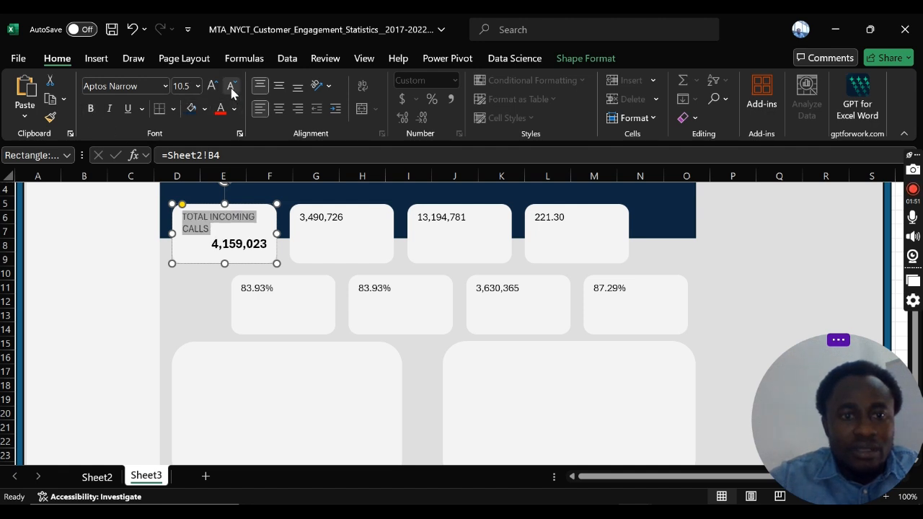
{"action": "left_click", "coordinate": [204, 305]}
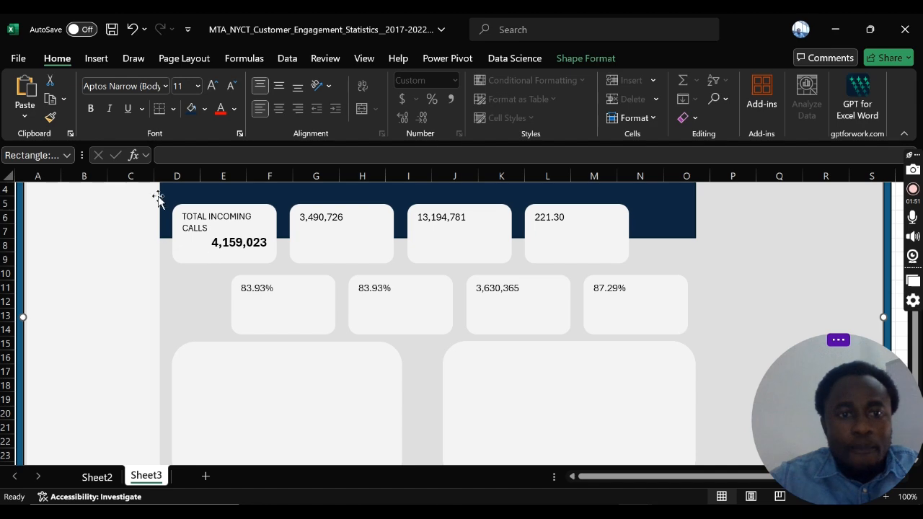
Step: Open the stock icon library and browse it to select the solid headphones icon for the dashboard
{"action": "left_click", "coordinate": [97, 60]}
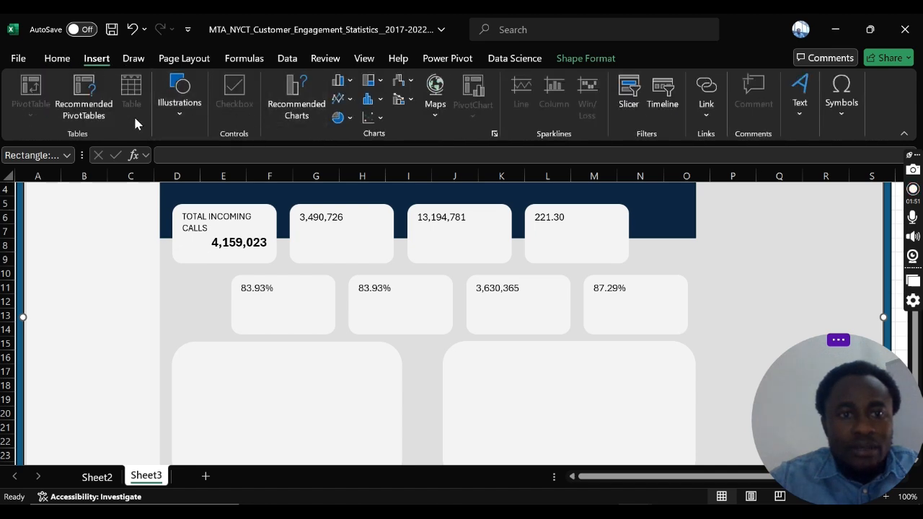
{"action": "left_click", "coordinate": [189, 115]}
{"action": "left_click", "coordinate": [234, 162]}
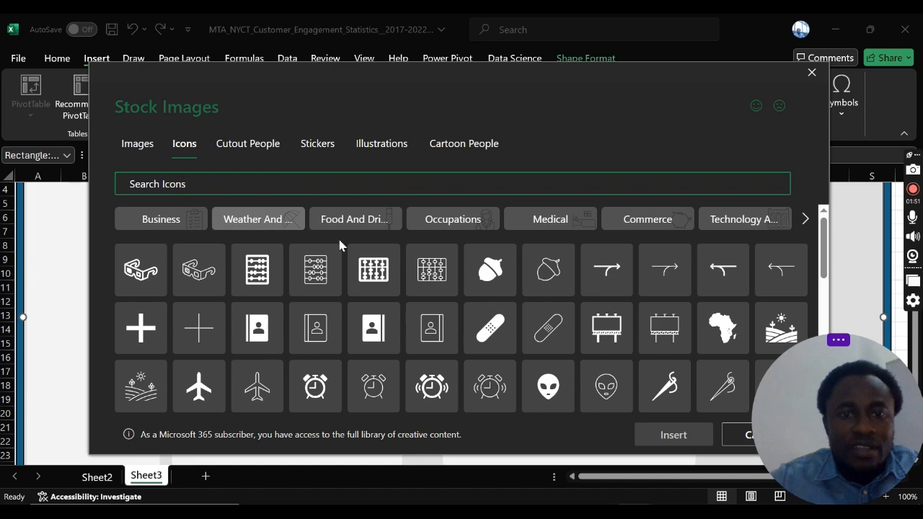
{"action": "scroll", "coordinate": [360, 259], "scroll_direction": "down", "scroll_amount": 15}
{"action": "scroll", "coordinate": [379, 269], "scroll_direction": "down", "scroll_amount": 20}
{"action": "scroll", "coordinate": [390, 273], "scroll_direction": "down", "scroll_amount": 20}
{"action": "scroll", "coordinate": [390, 272], "scroll_direction": "down", "scroll_amount": 10}
{"action": "left_click", "coordinate": [859, 358]}
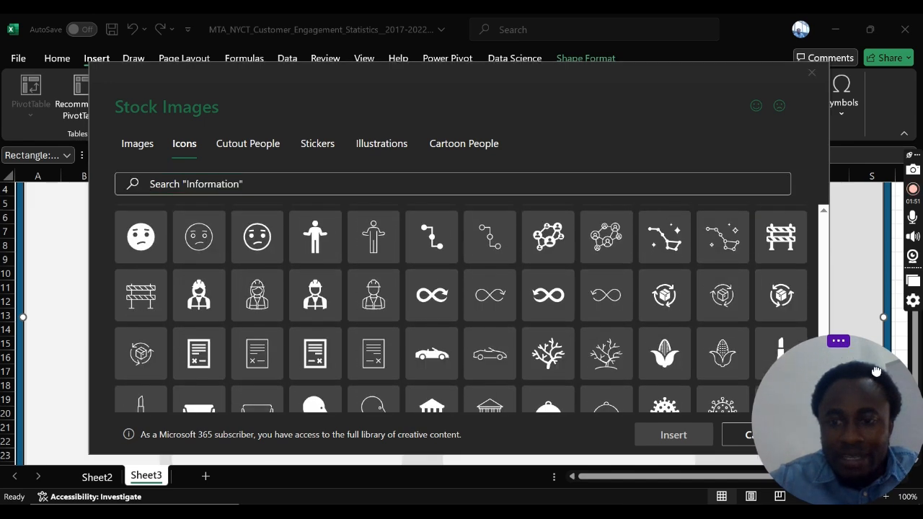
{"action": "scroll", "coordinate": [530, 281], "scroll_direction": "down", "scroll_amount": 4}
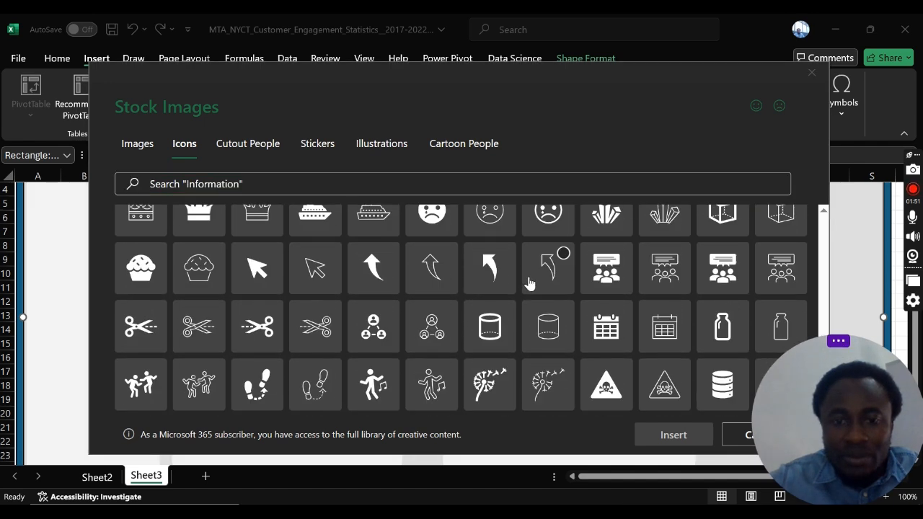
{"action": "scroll", "coordinate": [530, 281], "scroll_direction": "down", "scroll_amount": 4}
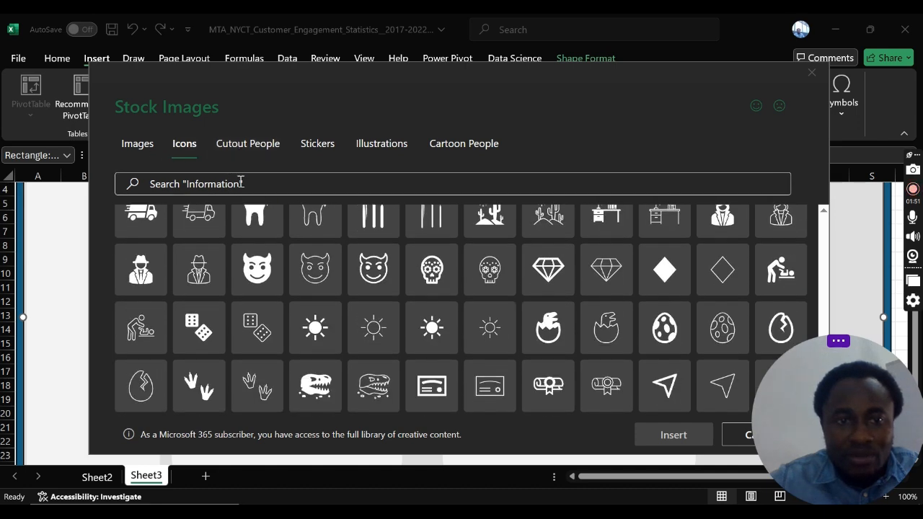
{"action": "scroll", "coordinate": [458, 282], "scroll_direction": "down", "scroll_amount": 10}
{"action": "scroll", "coordinate": [458, 281], "scroll_direction": "down", "scroll_amount": 5}
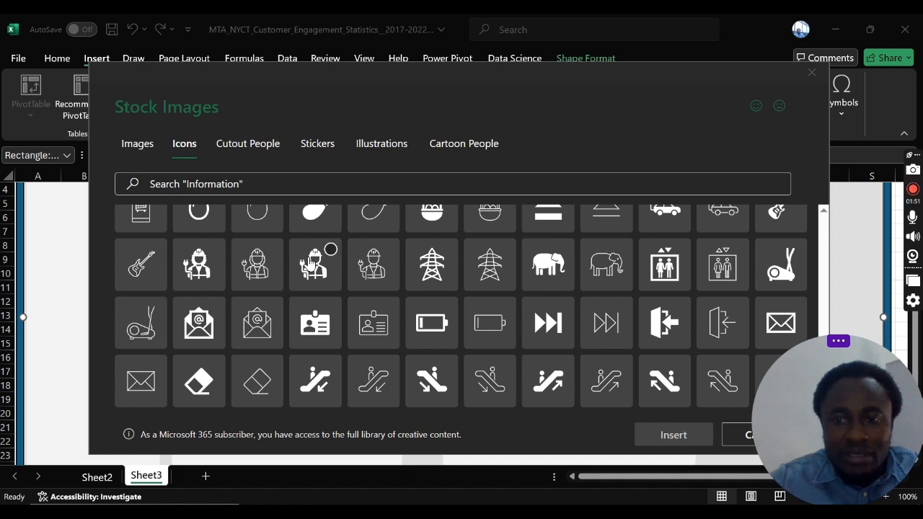
{"action": "scroll", "coordinate": [325, 329], "scroll_direction": "down", "scroll_amount": 3}
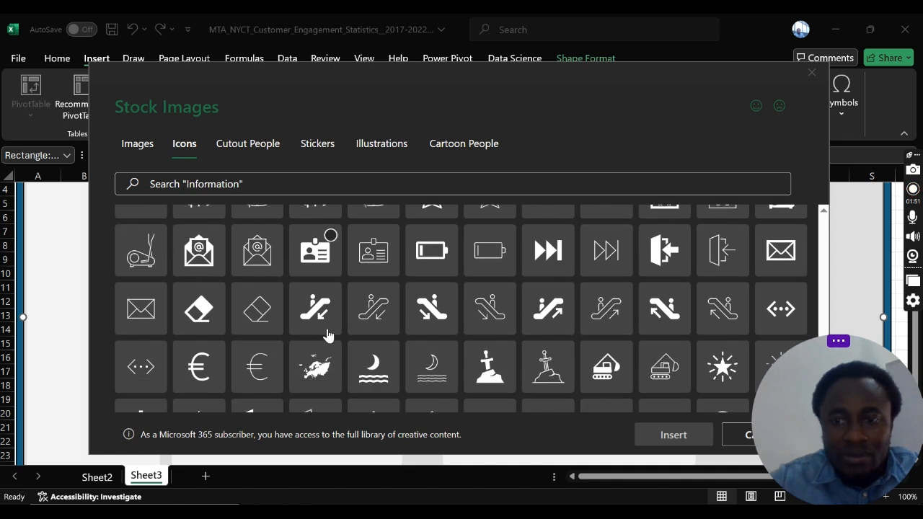
{"action": "scroll", "coordinate": [338, 289], "scroll_direction": "down", "scroll_amount": 5}
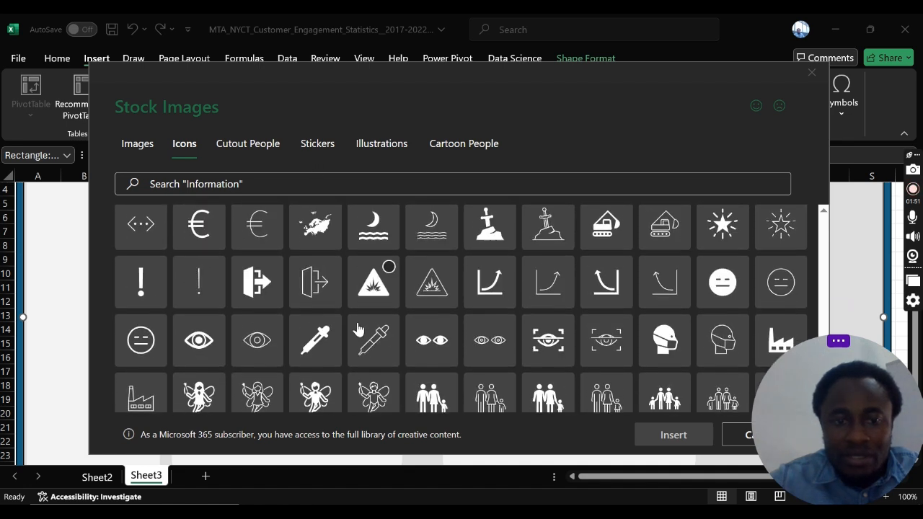
{"action": "scroll", "coordinate": [358, 332], "scroll_direction": "down", "scroll_amount": 2}
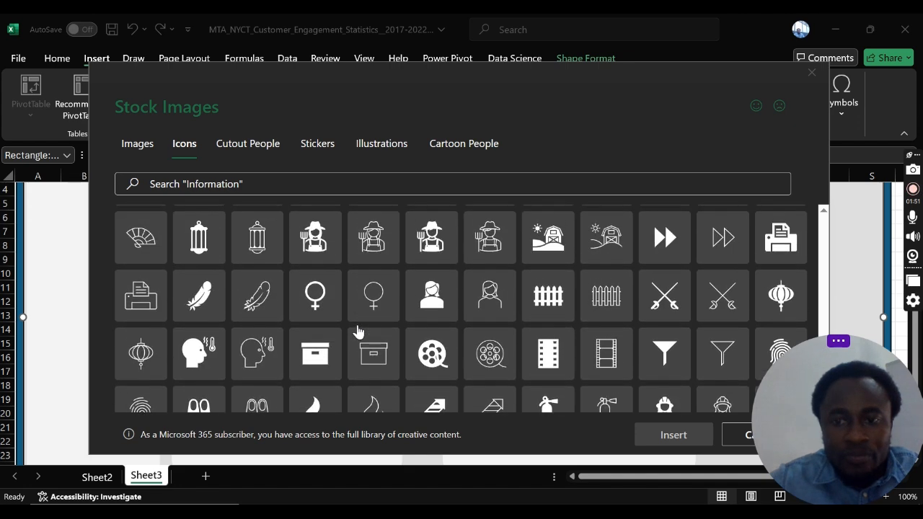
{"action": "scroll", "coordinate": [358, 331], "scroll_direction": "down", "scroll_amount": 9}
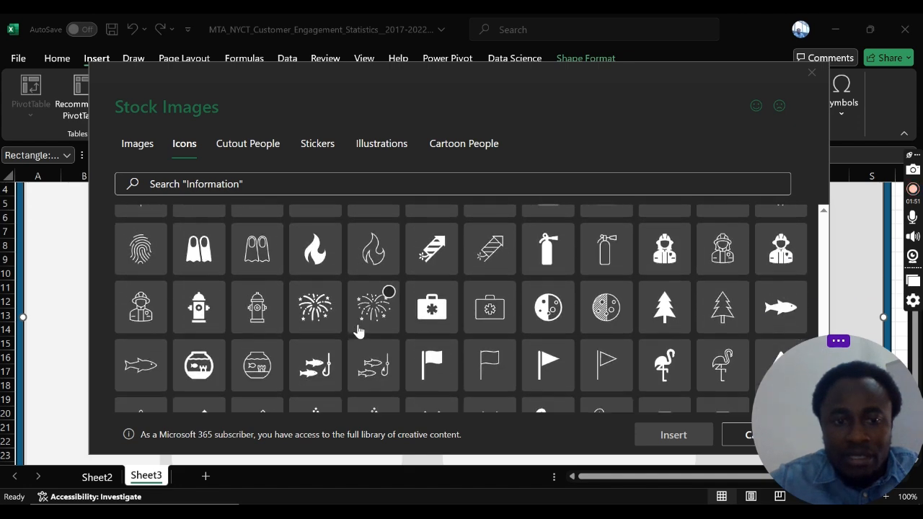
{"action": "scroll", "coordinate": [358, 330], "scroll_direction": "down", "scroll_amount": 4}
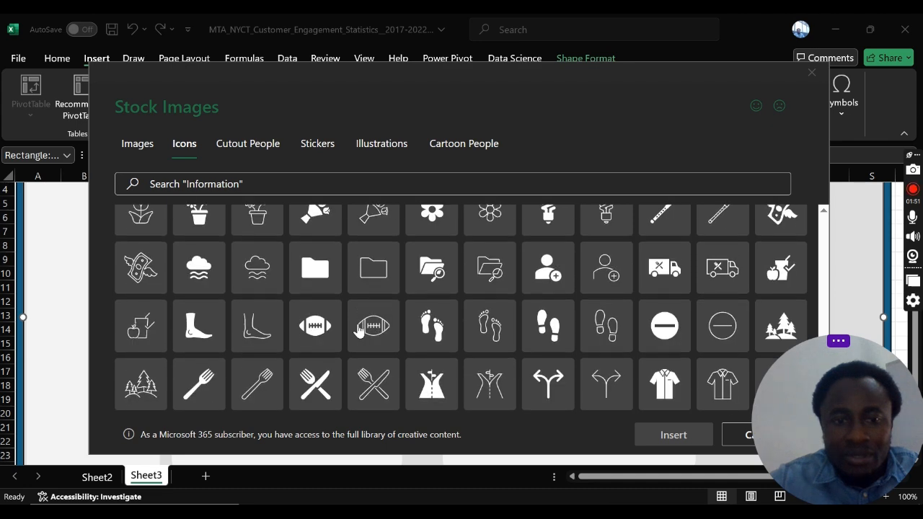
{"action": "scroll", "coordinate": [358, 329], "scroll_direction": "down", "scroll_amount": 6}
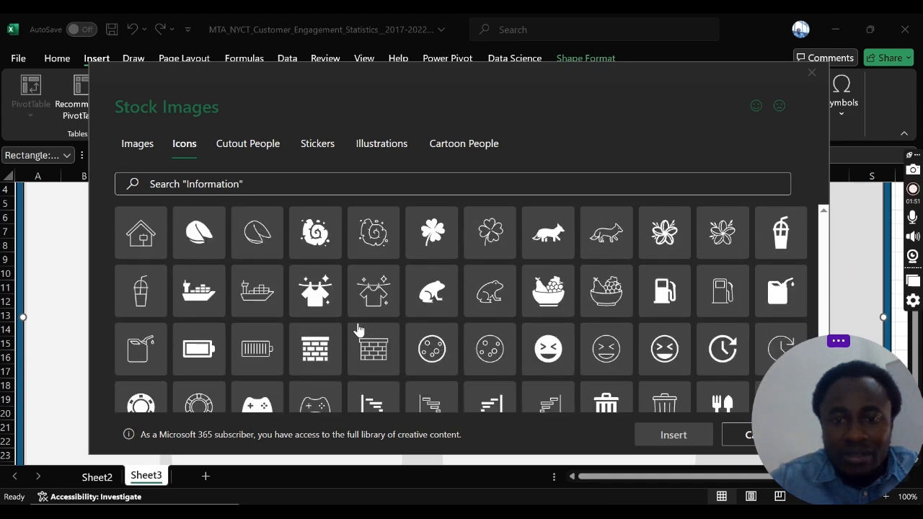
{"action": "scroll", "coordinate": [359, 330], "scroll_direction": "down", "scroll_amount": 2}
{"action": "scroll", "coordinate": [358, 329], "scroll_direction": "down", "scroll_amount": 2}
{"action": "scroll", "coordinate": [420, 339], "scroll_direction": "down", "scroll_amount": 10}
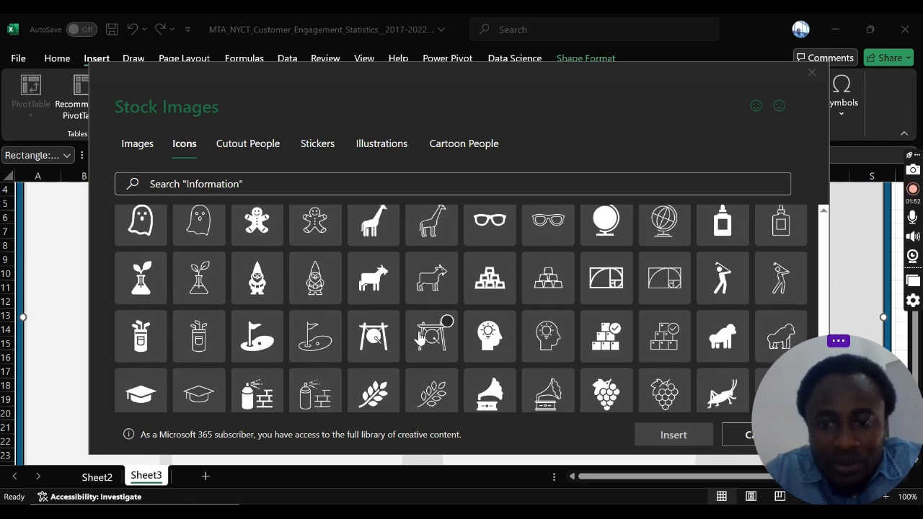
{"action": "scroll", "coordinate": [420, 338], "scroll_direction": "down", "scroll_amount": 6}
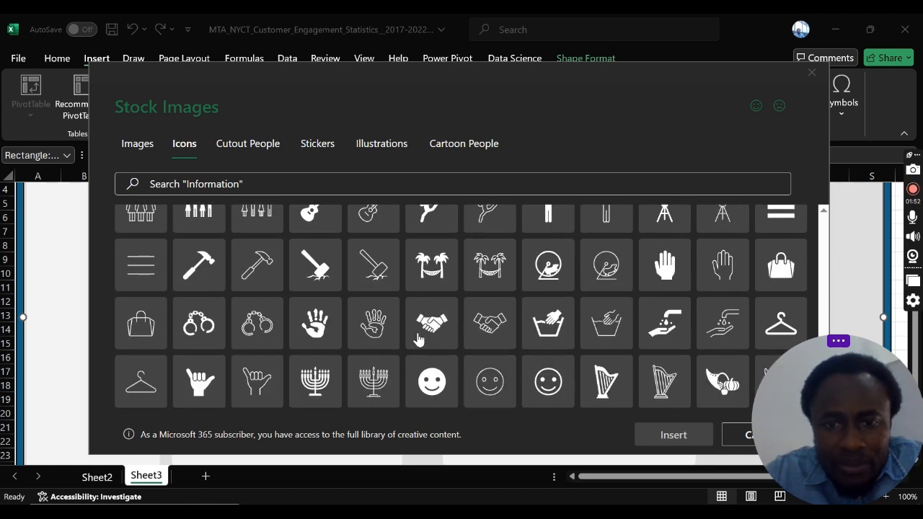
{"action": "scroll", "coordinate": [419, 339], "scroll_direction": "down", "scroll_amount": 12}
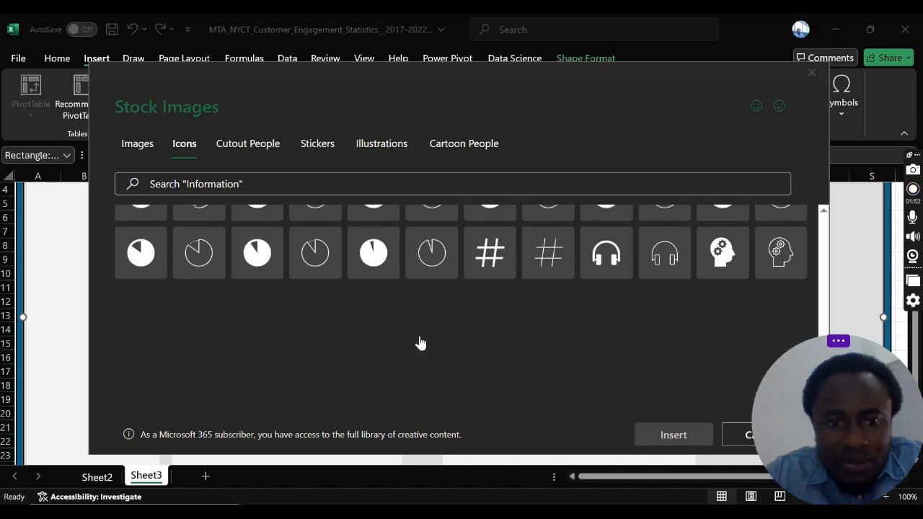
{"action": "scroll", "coordinate": [421, 343], "scroll_direction": "down", "scroll_amount": 2}
{"action": "scroll", "coordinate": [421, 343], "scroll_direction": "up", "scroll_amount": 4}
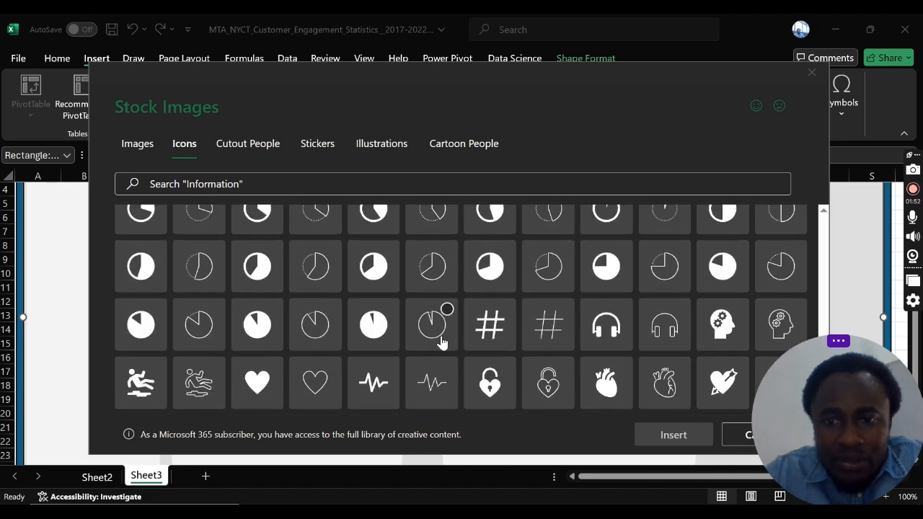
{"action": "scroll", "coordinate": [609, 328], "scroll_direction": "down", "scroll_amount": 1}
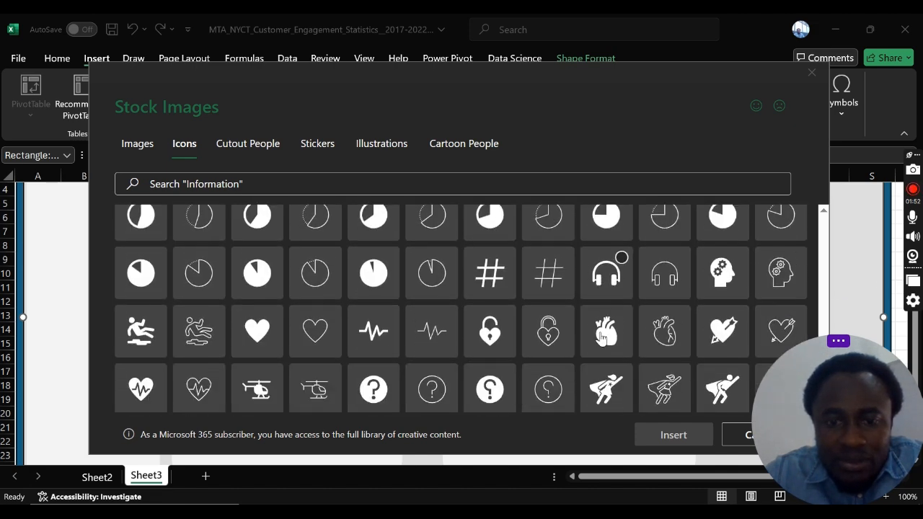
{"action": "scroll", "coordinate": [608, 315], "scroll_direction": "up", "scroll_amount": 1}
{"action": "scroll", "coordinate": [607, 315], "scroll_direction": "down", "scroll_amount": 2}
{"action": "scroll", "coordinate": [655, 315], "scroll_direction": "up", "scroll_amount": 2}
{"action": "left_click", "coordinate": [624, 320]}
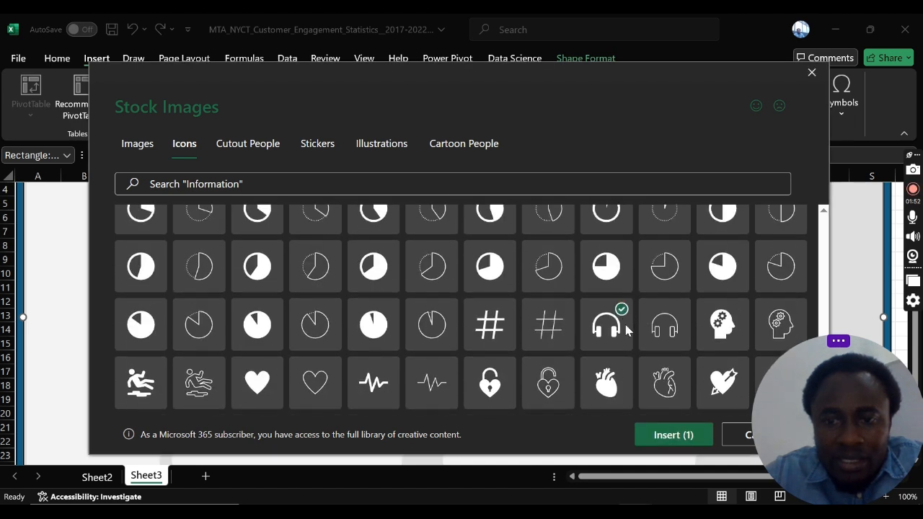
Step: Look further through the stock icons for more symbols that suit the call-related KPI cards
{"action": "scroll", "coordinate": [516, 298], "scroll_direction": "down", "scroll_amount": 4}
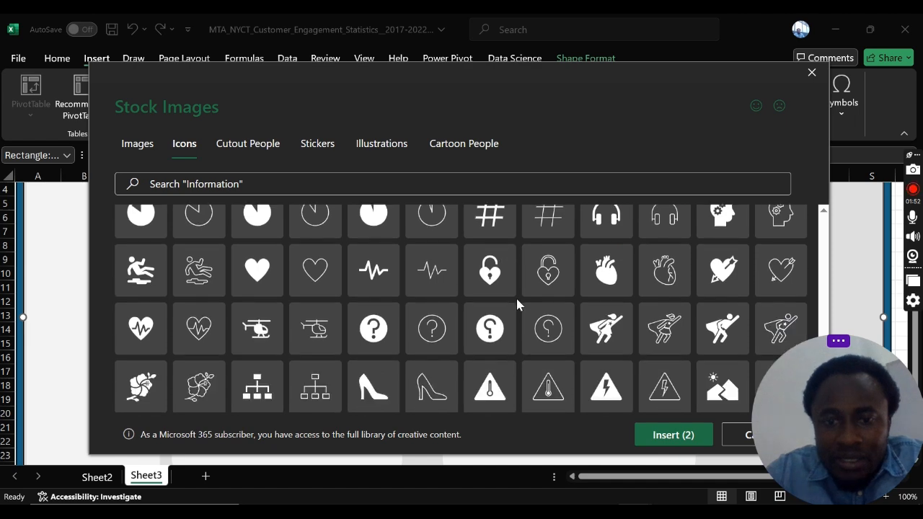
{"action": "scroll", "coordinate": [510, 300], "scroll_direction": "down", "scroll_amount": 5}
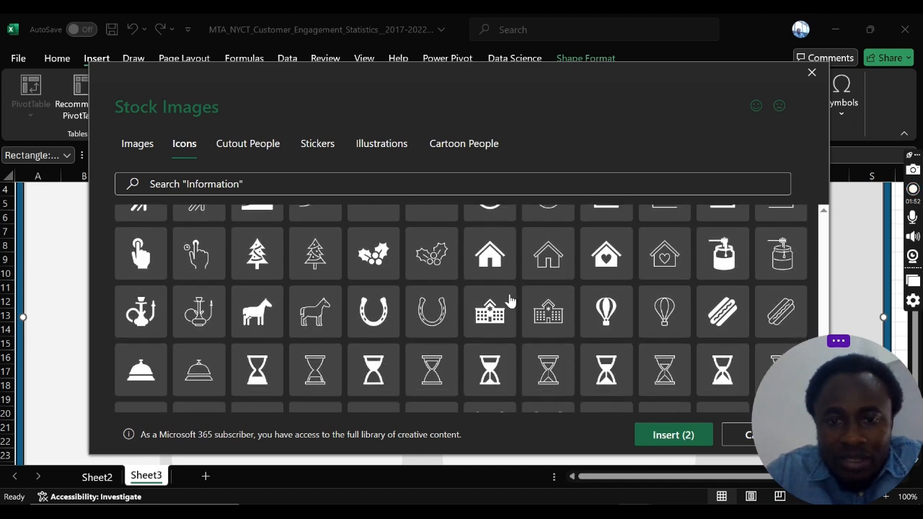
{"action": "scroll", "coordinate": [510, 299], "scroll_direction": "down", "scroll_amount": 1}
{"action": "scroll", "coordinate": [510, 298], "scroll_direction": "down", "scroll_amount": 5}
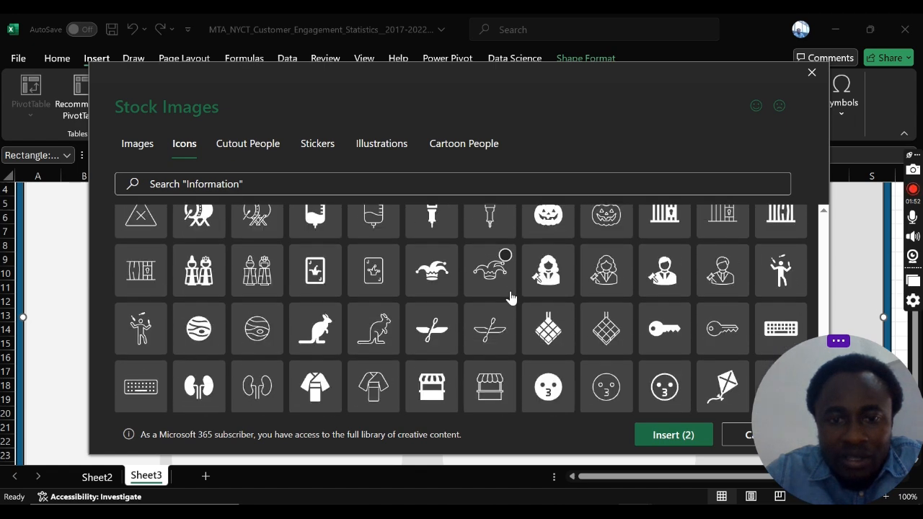
{"action": "scroll", "coordinate": [509, 299], "scroll_direction": "down", "scroll_amount": 4}
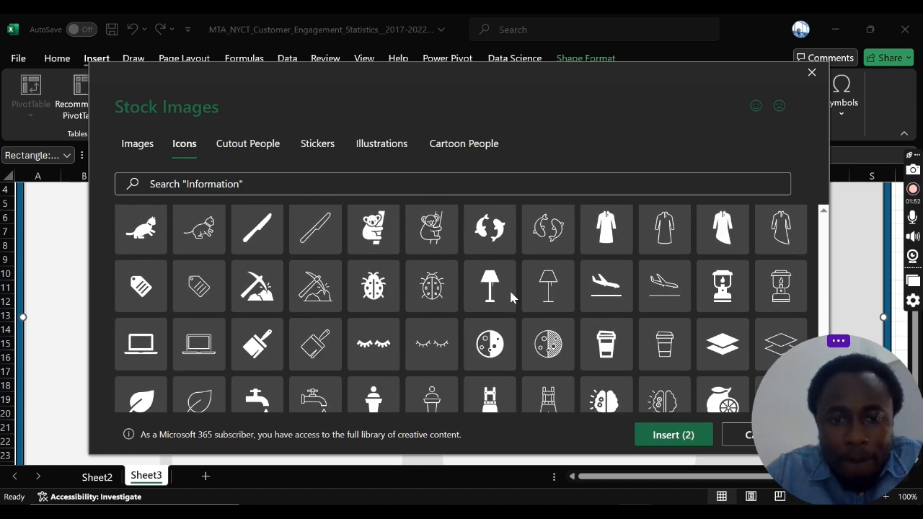
{"action": "scroll", "coordinate": [509, 299], "scroll_direction": "down", "scroll_amount": 1}
{"action": "scroll", "coordinate": [509, 298], "scroll_direction": "down", "scroll_amount": 4}
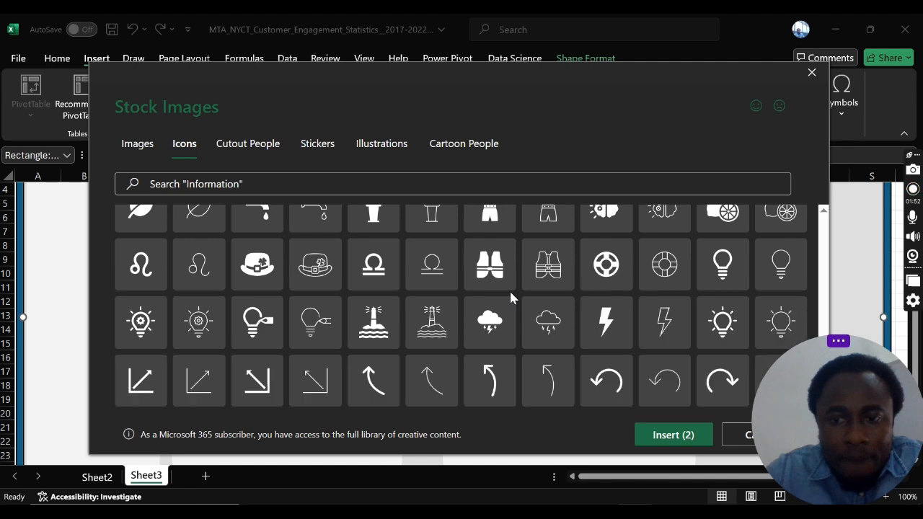
{"action": "scroll", "coordinate": [510, 299], "scroll_direction": "down", "scroll_amount": 7}
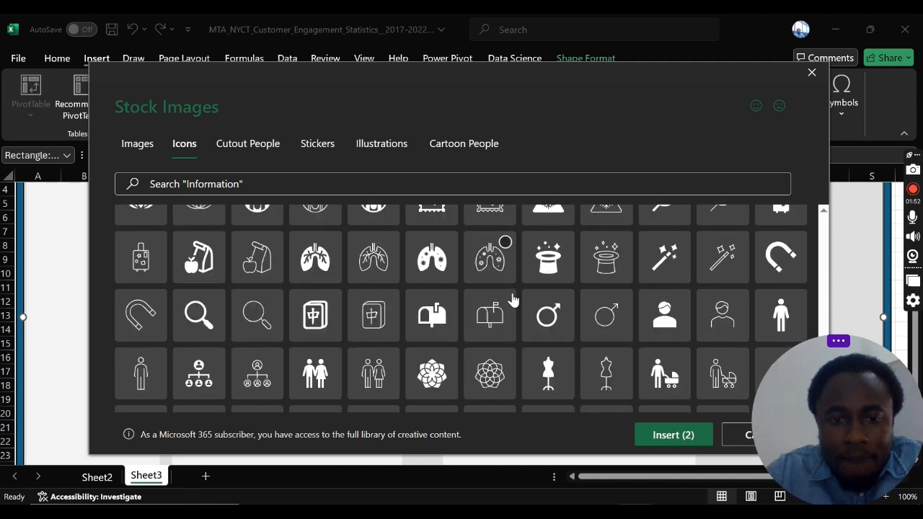
{"action": "scroll", "coordinate": [511, 300], "scroll_direction": "down", "scroll_amount": 8}
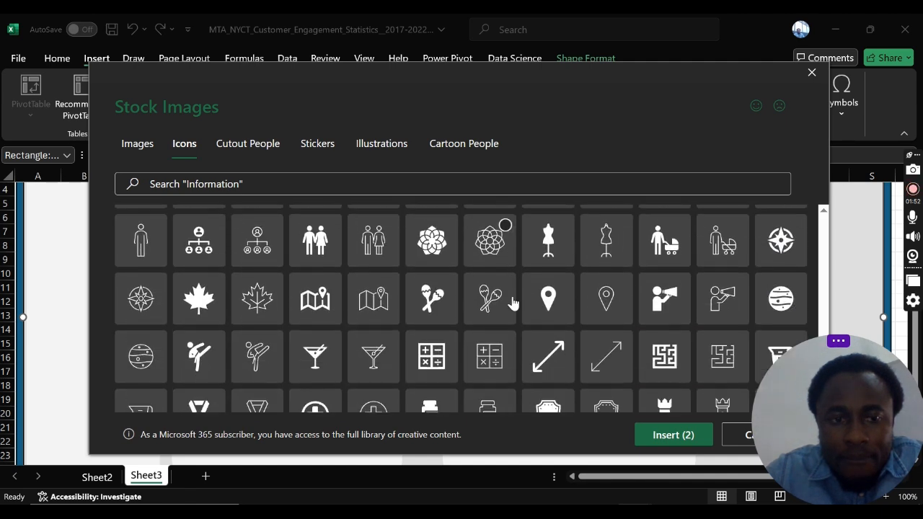
{"action": "scroll", "coordinate": [512, 303], "scroll_direction": "down", "scroll_amount": 7}
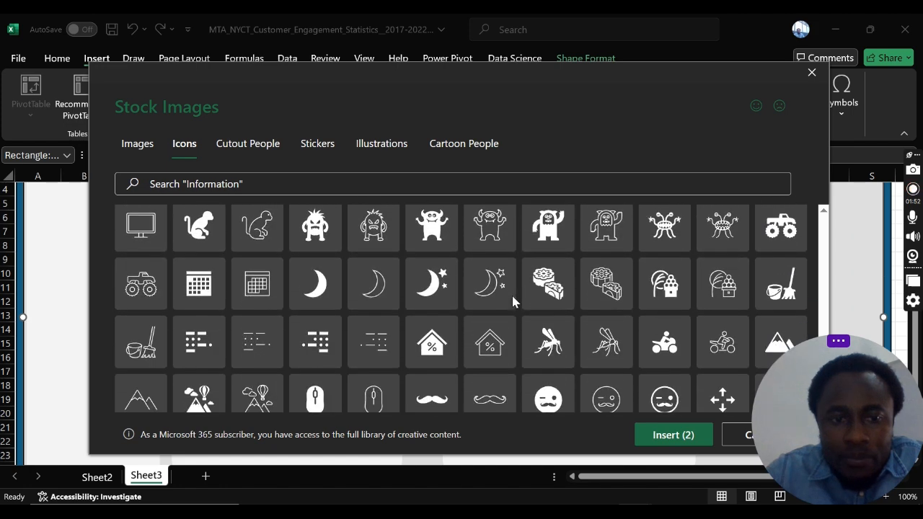
{"action": "scroll", "coordinate": [512, 302], "scroll_direction": "down", "scroll_amount": 8}
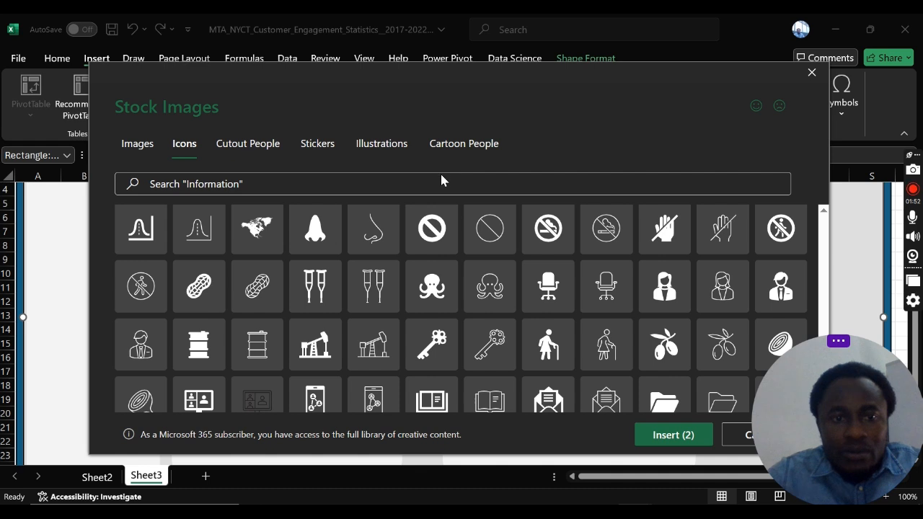
Step: Search the stock icons for "Calls"
{"action": "left_click", "coordinate": [441, 183]}
{"action": "type", "text": "cA;"}
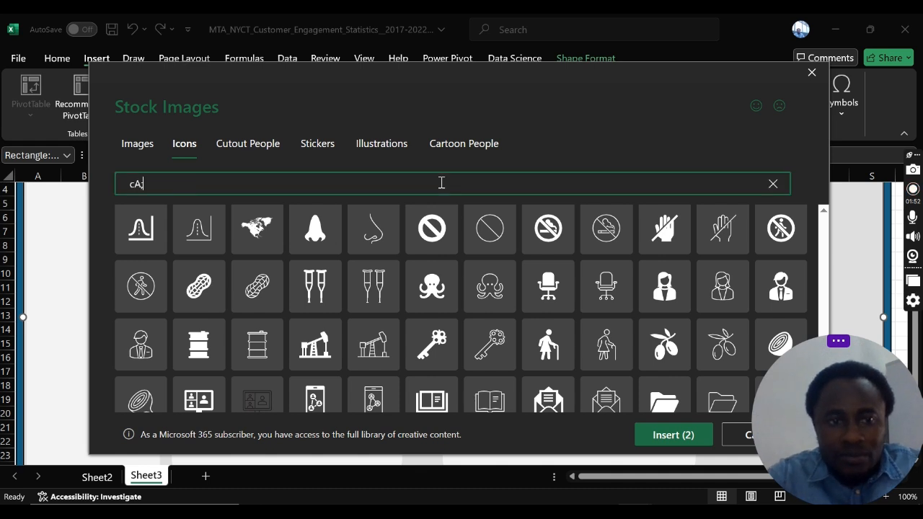
{"action": "key", "text": "BackSpace"}
{"action": "key", "text": "BackSpace"}
{"action": "key", "text": "BackSpace"}
{"action": "type", "text": "C"}
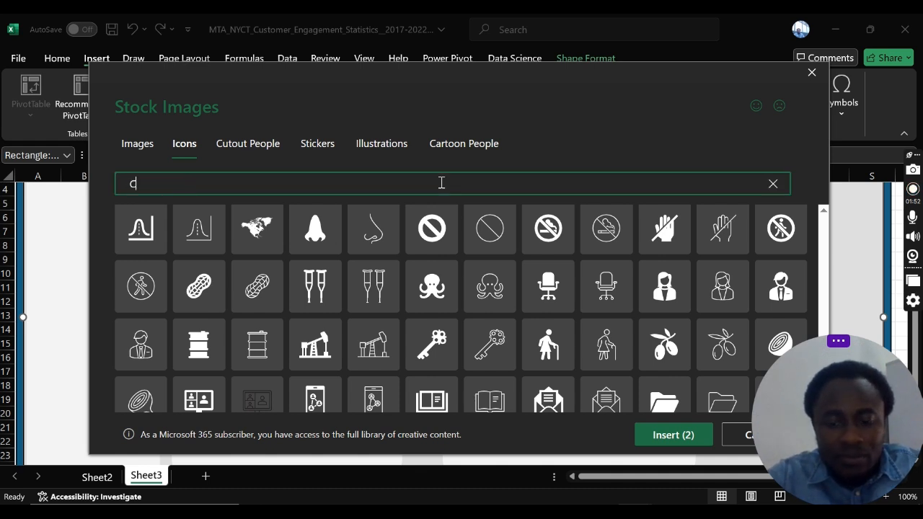
{"action": "type", "text": "alls"}
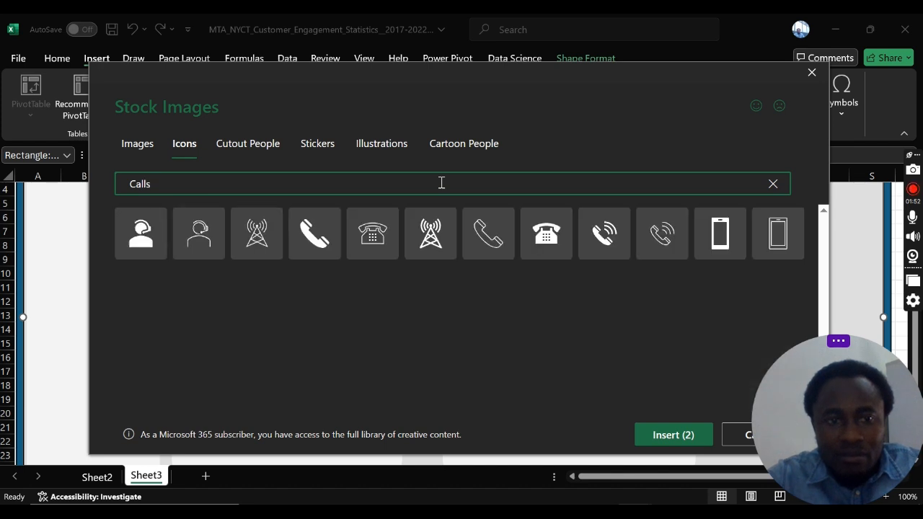
Step: Add both headset agents, both desk telephones, both ringing handsets and both plain handsets to the selection and insert all chosen icons
{"action": "left_click", "coordinate": [155, 226]}
{"action": "left_click", "coordinate": [214, 224]}
{"action": "left_click", "coordinate": [331, 224]}
{"action": "left_click", "coordinate": [389, 226]}
{"action": "left_click", "coordinate": [565, 225]}
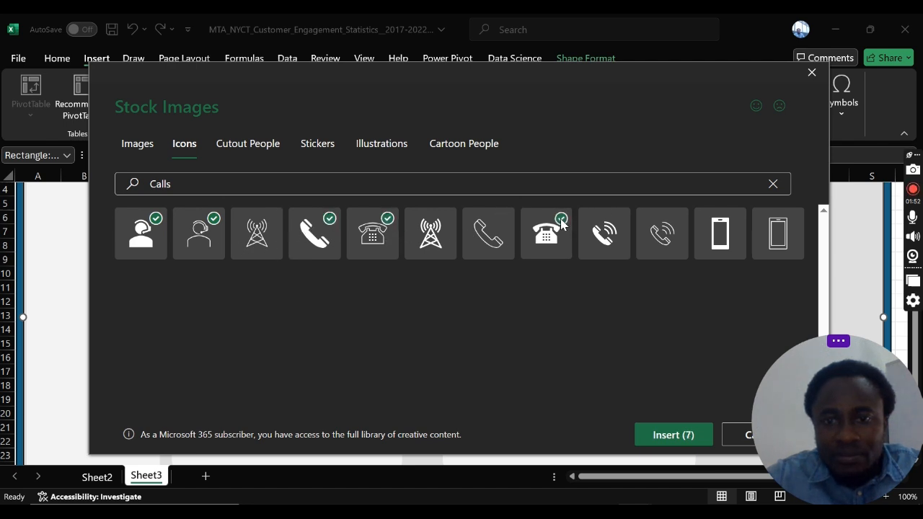
{"action": "left_click", "coordinate": [618, 222]}
{"action": "left_click", "coordinate": [677, 224]}
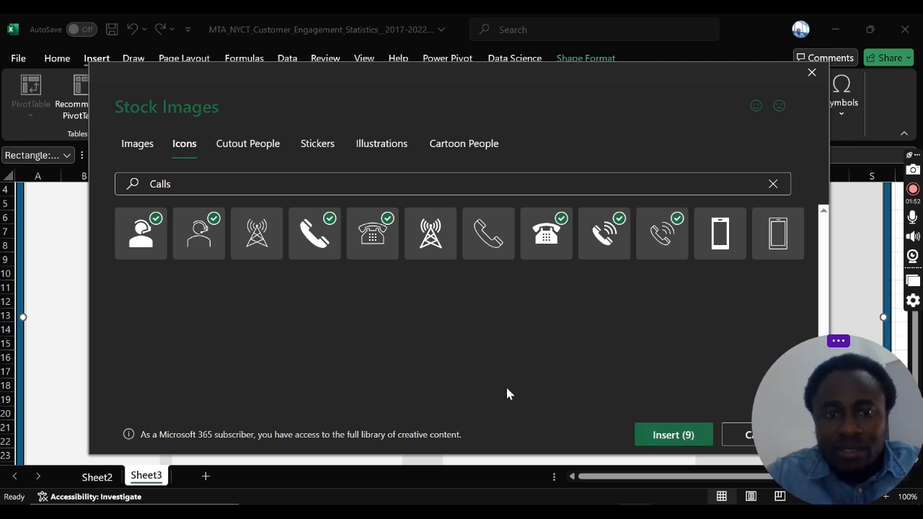
{"action": "left_click", "coordinate": [500, 230]}
{"action": "left_click", "coordinate": [673, 434]}
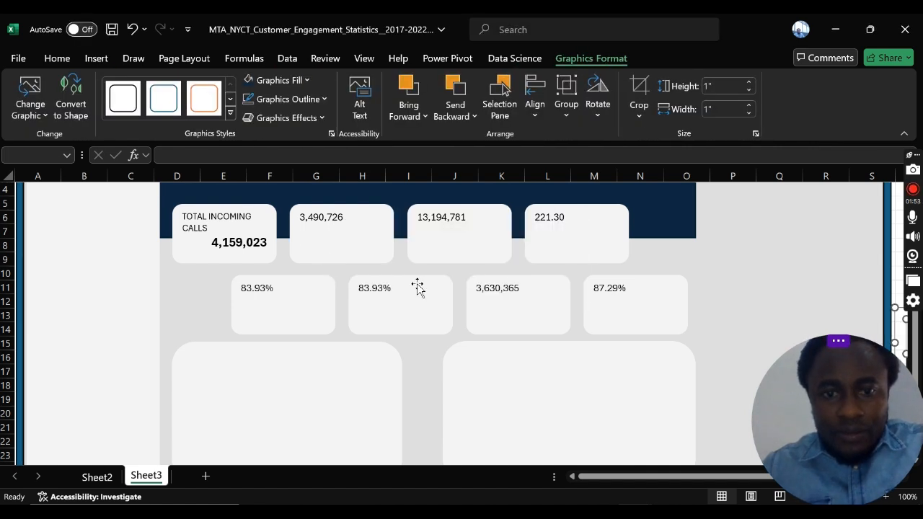
Step: Spread out the stacked call icons beside the dashboard by moving the solid handset and the outlined headset agent away from the pile
{"action": "scroll", "coordinate": [502, 293], "scroll_direction": "up", "scroll_amount": 1}
{"action": "scroll", "coordinate": [489, 281], "scroll_direction": "down", "scroll_amount": 4}
{"action": "scroll", "coordinate": [489, 282], "scroll_direction": "up", "scroll_amount": 5}
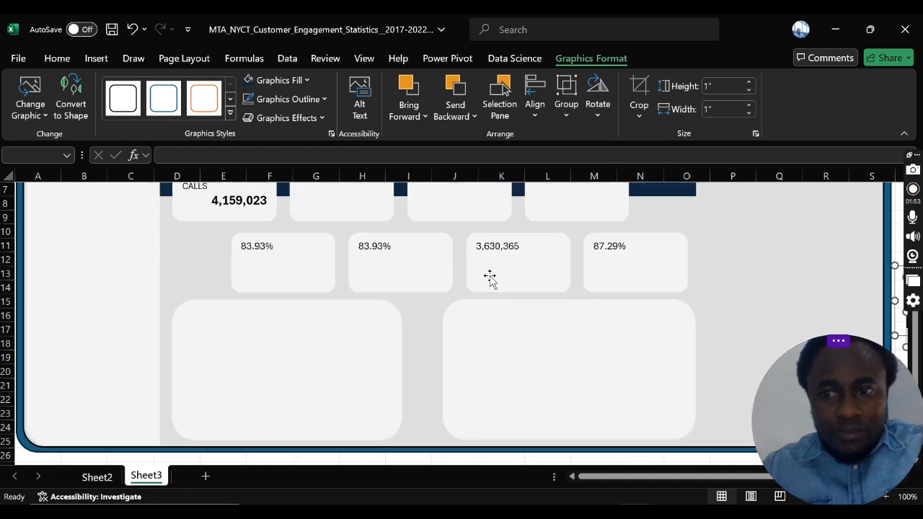
{"action": "left_click_drag", "start_coordinate": [881, 387], "coordinate": [298, 362]}
{"action": "left_click", "coordinate": [901, 479]}
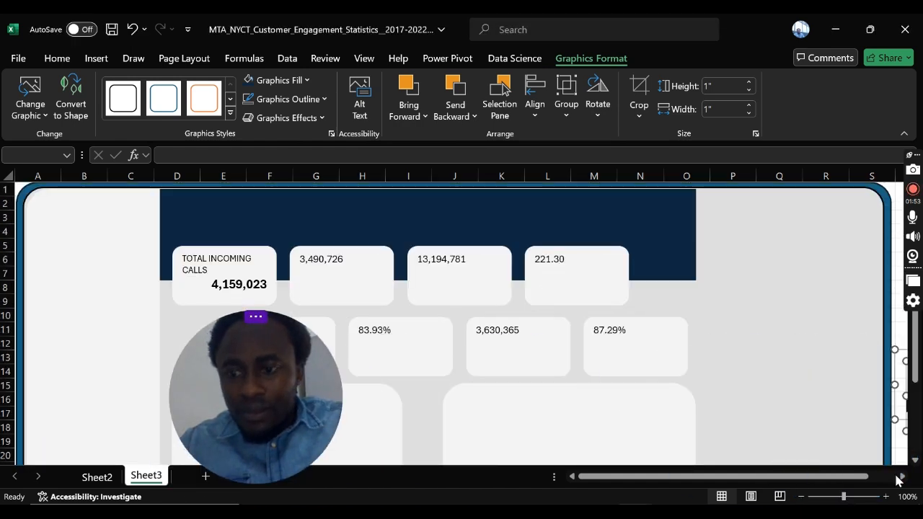
{"action": "left_click", "coordinate": [890, 477]}
{"action": "left_click_drag", "start_coordinate": [856, 477], "coordinate": [754, 470]}
{"action": "left_click_drag", "start_coordinate": [680, 270], "coordinate": [677, 260]}
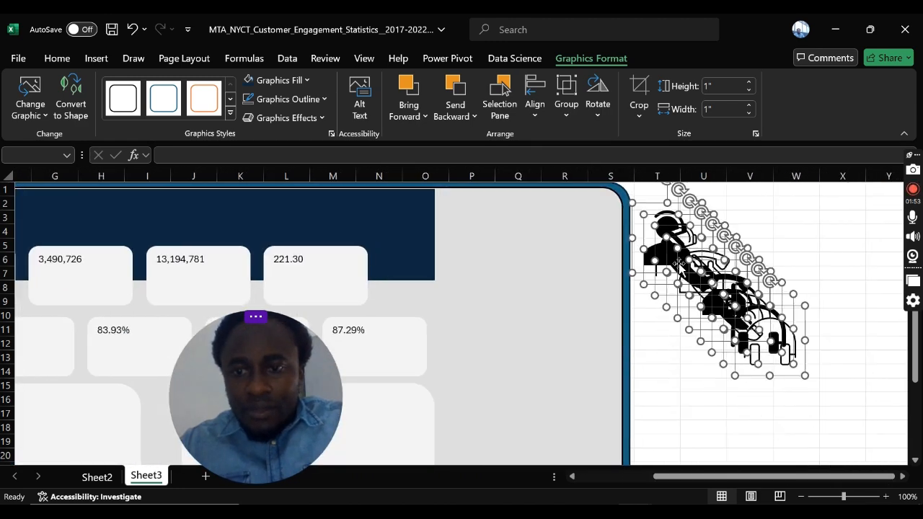
{"action": "left_click", "coordinate": [696, 430]}
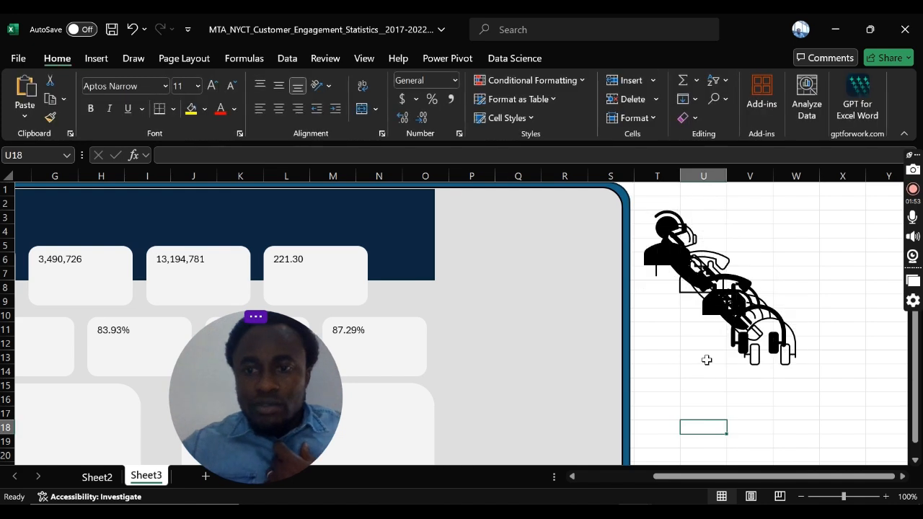
{"action": "left_click_drag", "start_coordinate": [689, 269], "coordinate": [749, 276]}
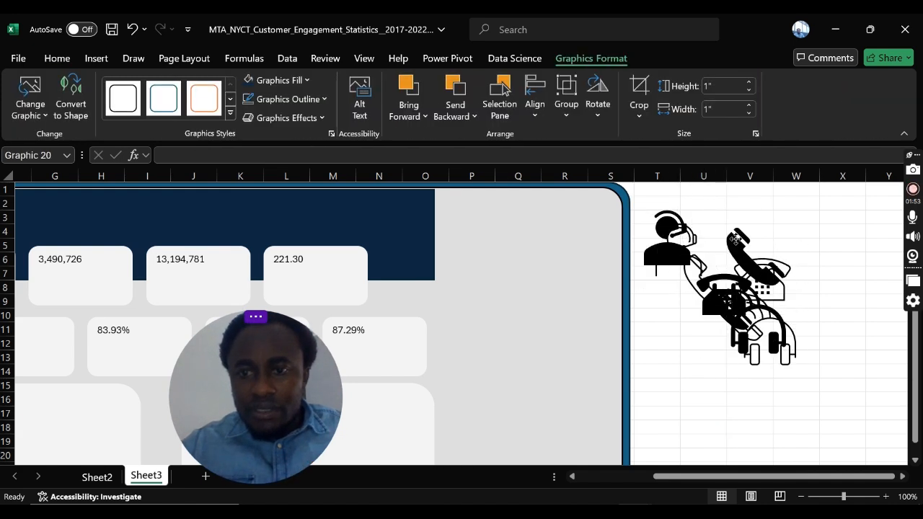
{"action": "left_click_drag", "start_coordinate": [678, 252], "coordinate": [718, 260]}
Step: Move the solid headset agent icon onto the TOTAL INCOMING CALLS card and shrink it to about 0.62" square
{"action": "left_click_drag", "start_coordinate": [738, 475], "coordinate": [705, 473]}
{"action": "left_click", "coordinate": [767, 261]}
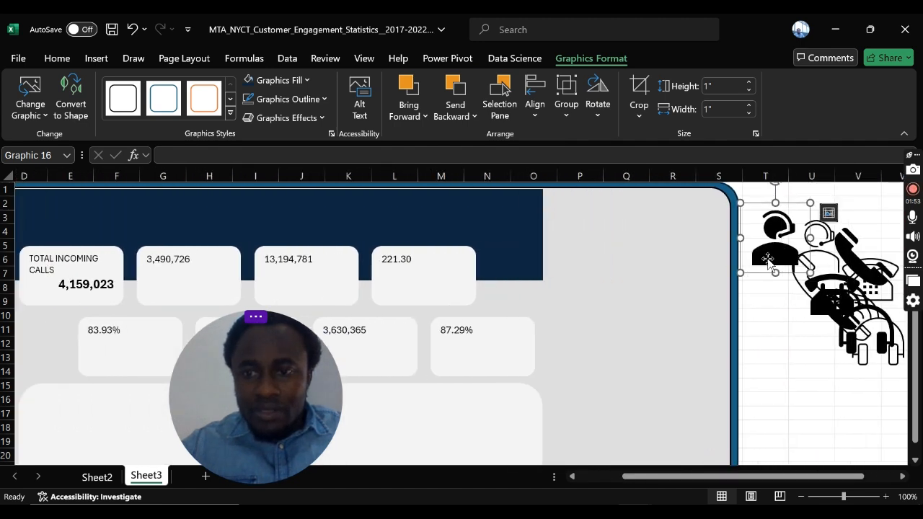
{"action": "left_click_drag", "start_coordinate": [766, 261], "coordinate": [115, 280]}
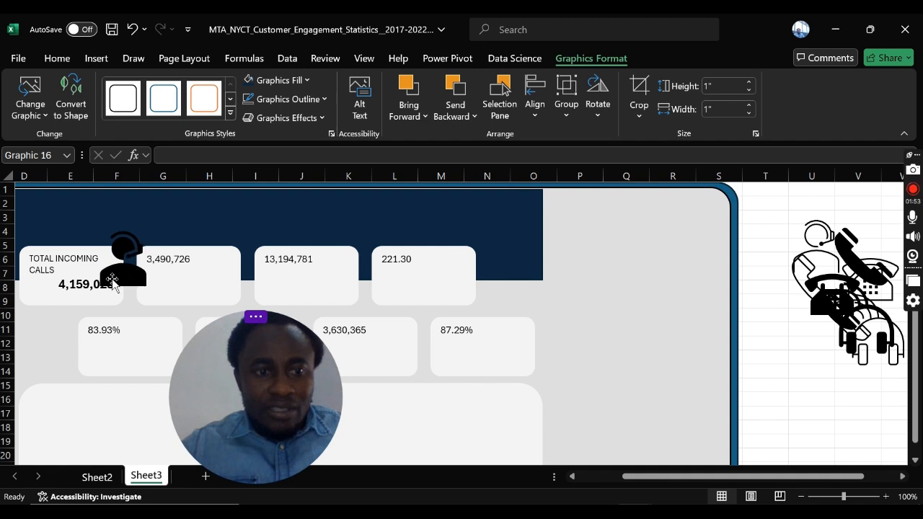
{"action": "left_click_drag", "start_coordinate": [661, 478], "coordinate": [562, 475]}
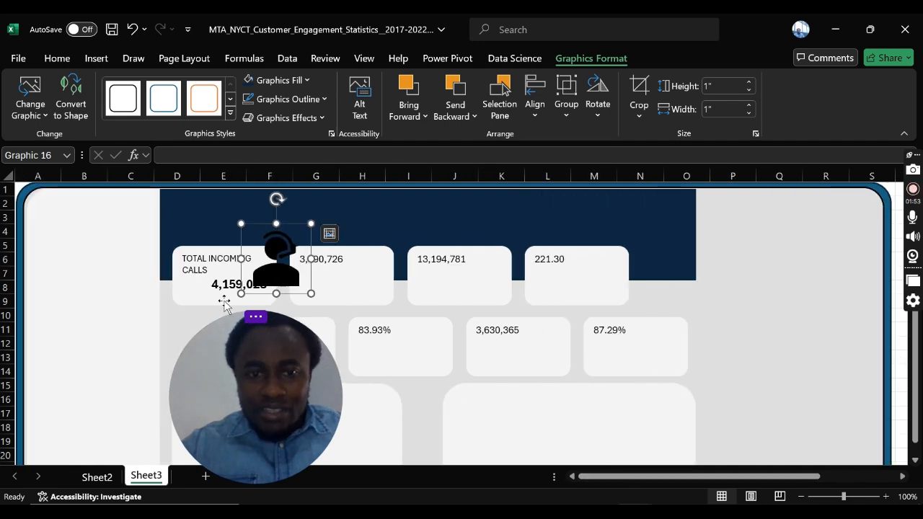
{"action": "left_click_drag", "start_coordinate": [241, 224], "coordinate": [268, 250]}
{"action": "left_click_drag", "start_coordinate": [292, 281], "coordinate": [198, 296]}
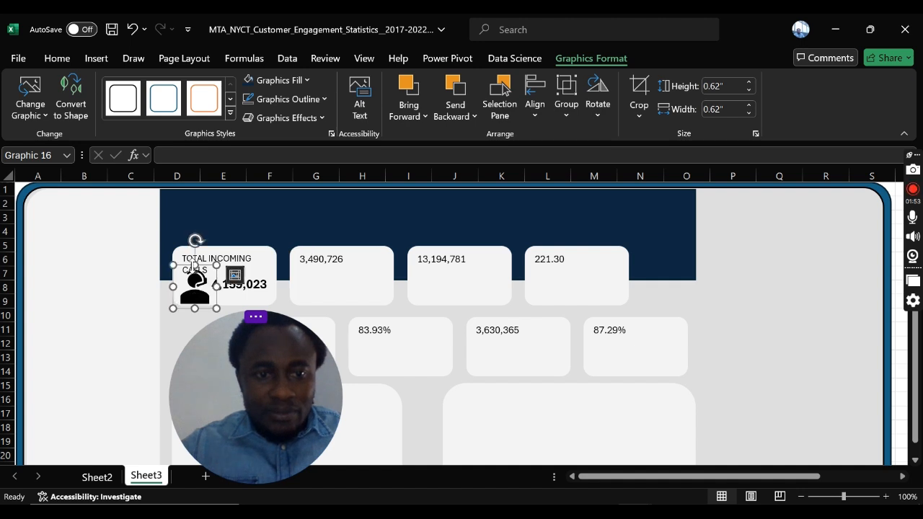
Step: Shrink the headset agent icon further so it fits beside the TOTAL INCOMING CALLS value
{"action": "left_click", "coordinate": [207, 256]}
{"action": "left_click", "coordinate": [184, 275]}
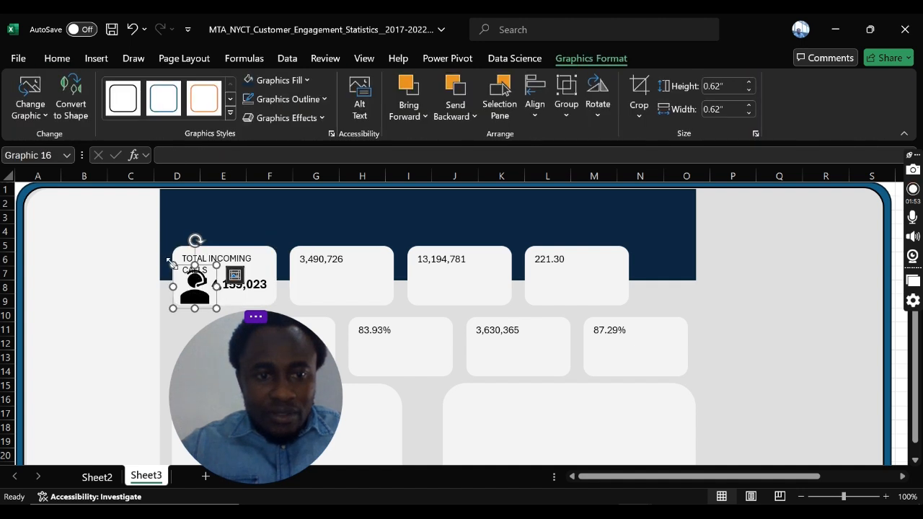
{"action": "left_click_drag", "start_coordinate": [181, 272], "coordinate": [192, 291]}
{"action": "key", "text": "ctrl+z"}
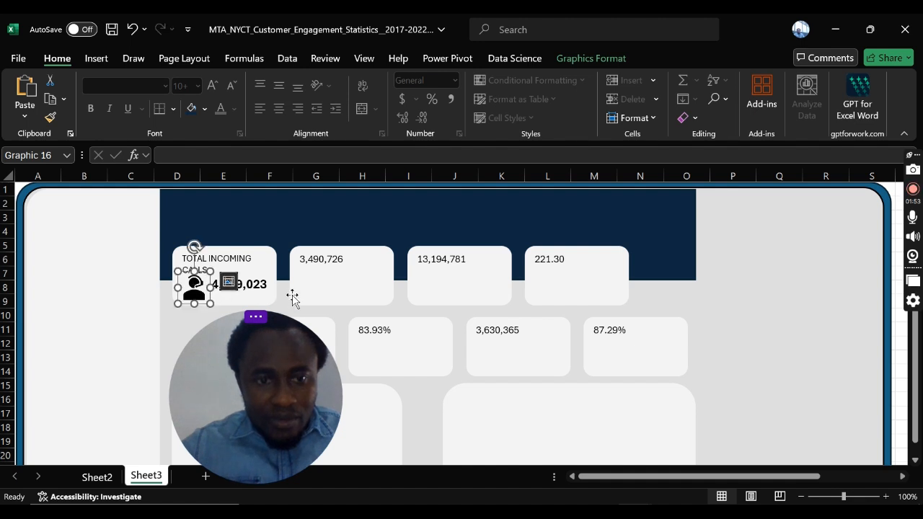
Step: Try bottom alignment and an extra line break for the text on the TOTAL INCOMING CALLS card
{"action": "left_click", "coordinate": [266, 290]}
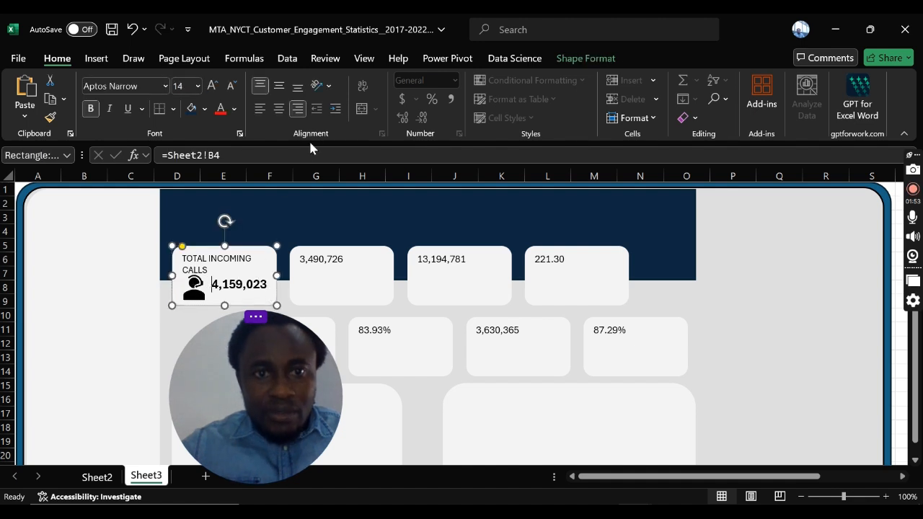
{"action": "left_click", "coordinate": [296, 92]}
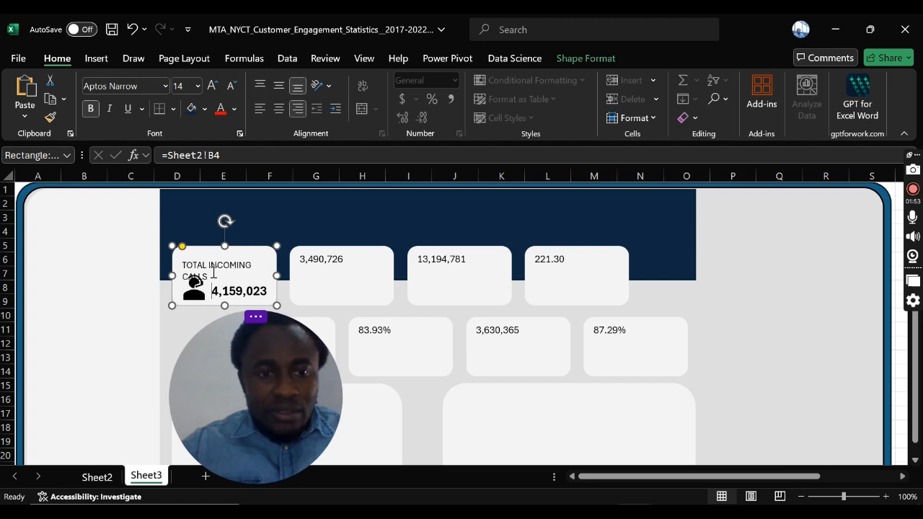
{"action": "left_click", "coordinate": [260, 85]}
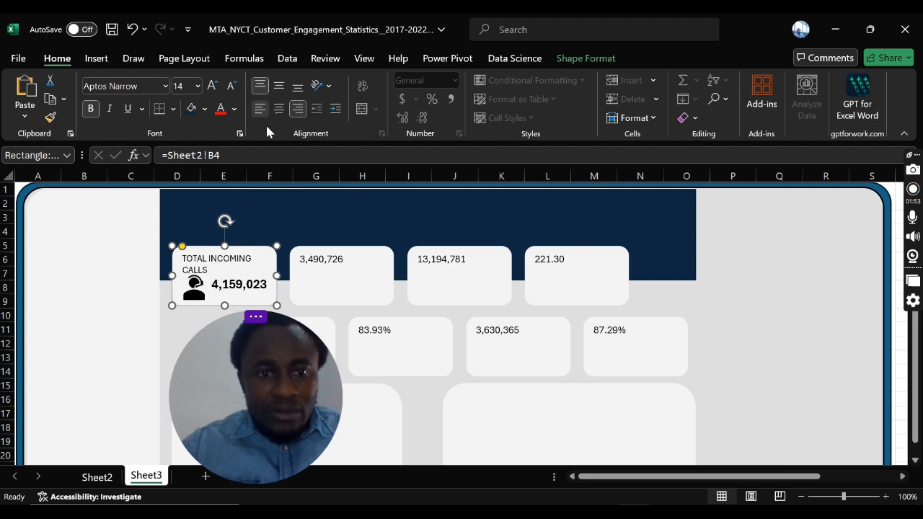
{"action": "key", "text": "Return"}
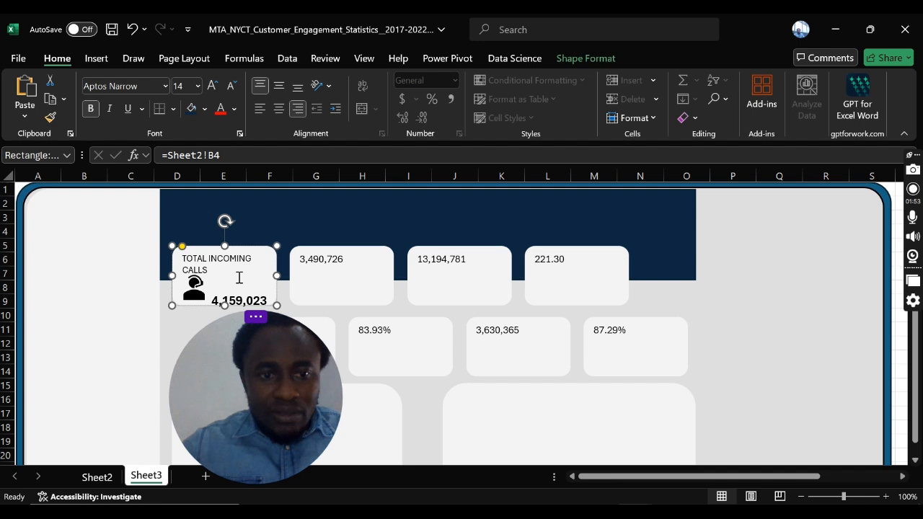
{"action": "key", "text": "BackSpace"}
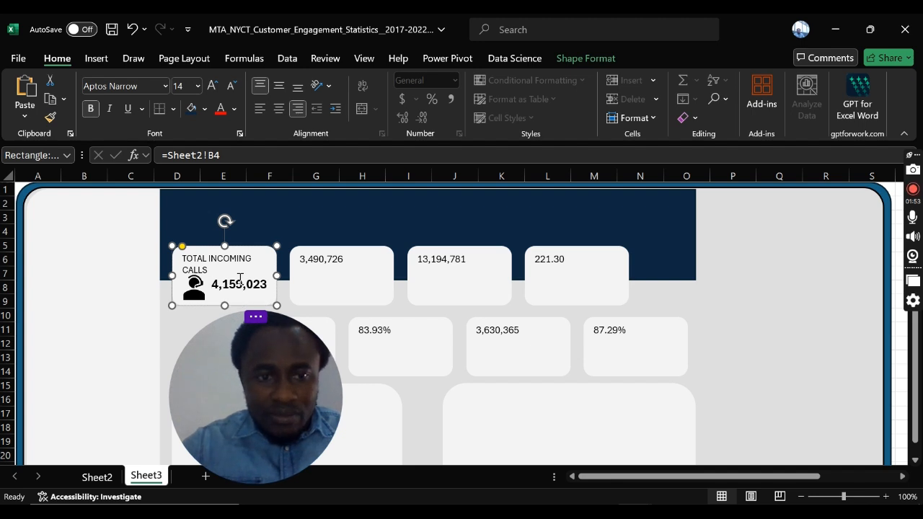
{"action": "left_click", "coordinate": [99, 282]}
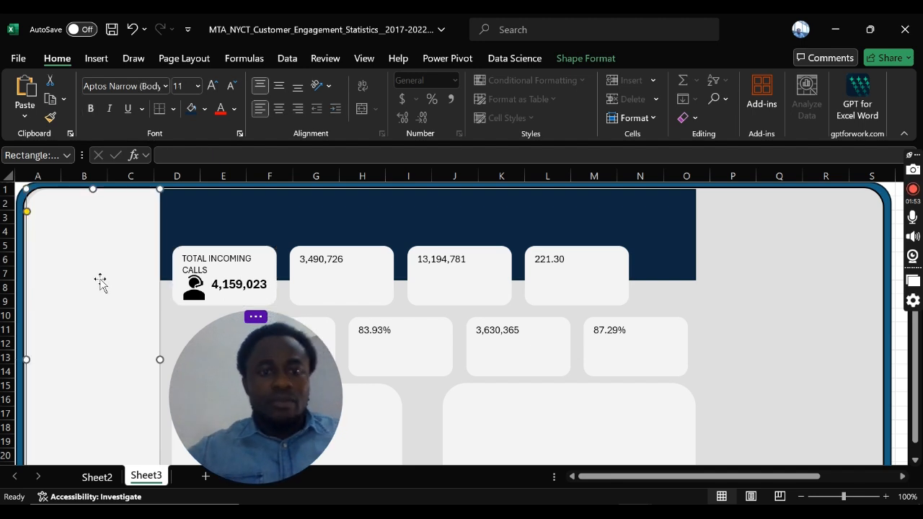
Step: Select all four KPI cards in the upper row and extend them slightly upward together
{"action": "left_click", "coordinate": [240, 273]}
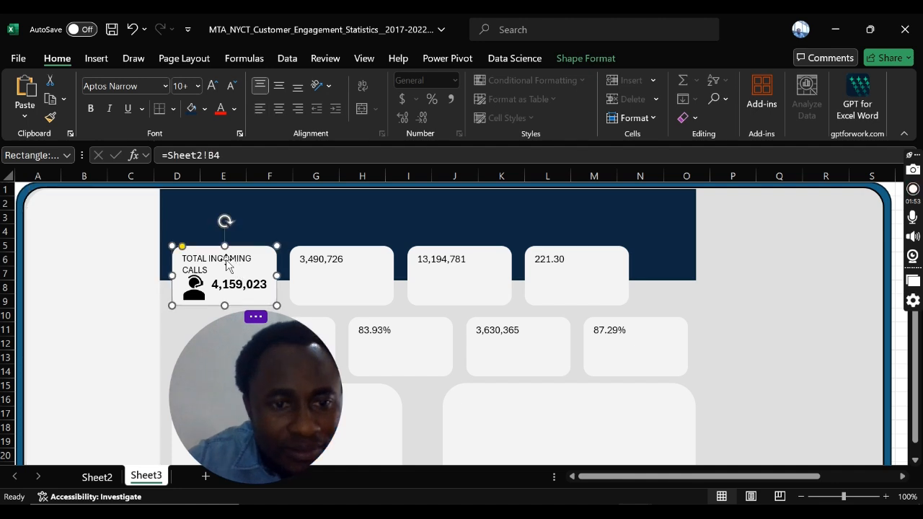
{"action": "left_click", "coordinate": [328, 289], "text": "ctrl"}
{"action": "left_click", "coordinate": [457, 266], "text": "ctrl"}
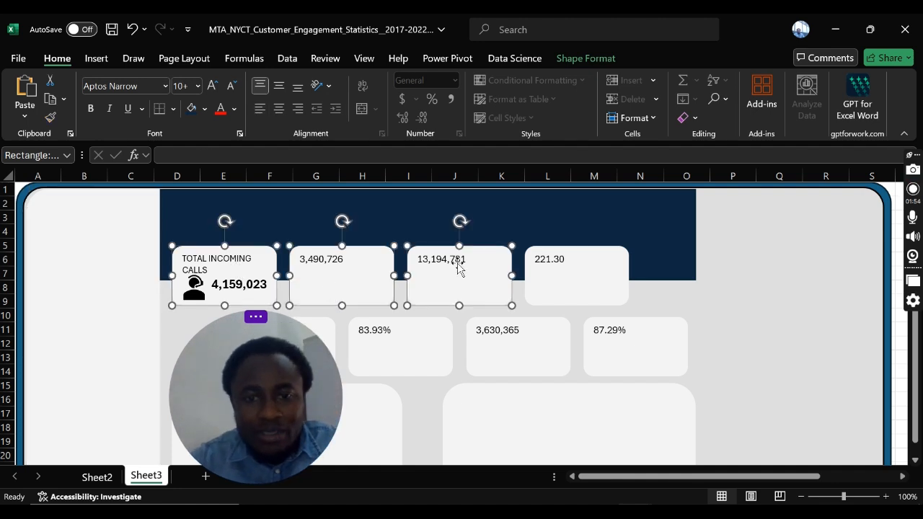
{"action": "left_click", "coordinate": [569, 277], "text": "ctrl"}
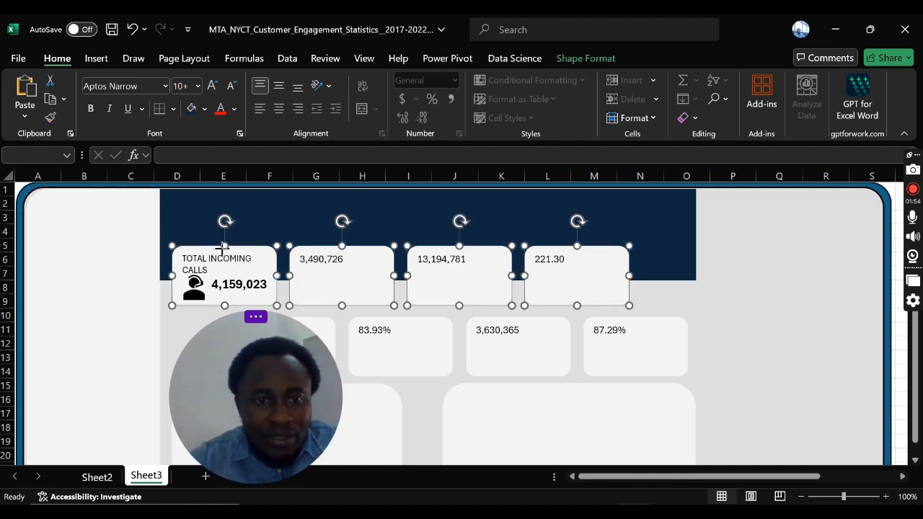
{"action": "left_click_drag", "start_coordinate": [222, 249], "coordinate": [225, 241]}
{"action": "left_click", "coordinate": [832, 263]}
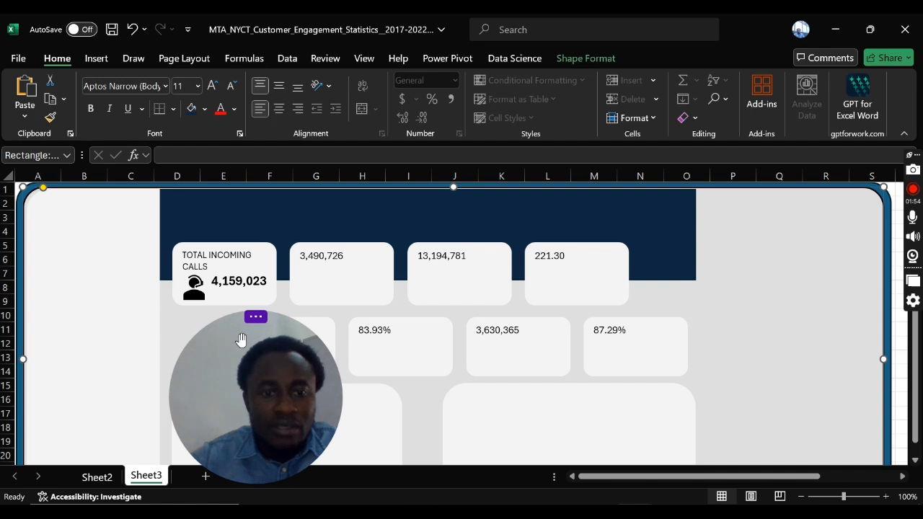
{"action": "left_click_drag", "start_coordinate": [242, 340], "coordinate": [754, 338]}
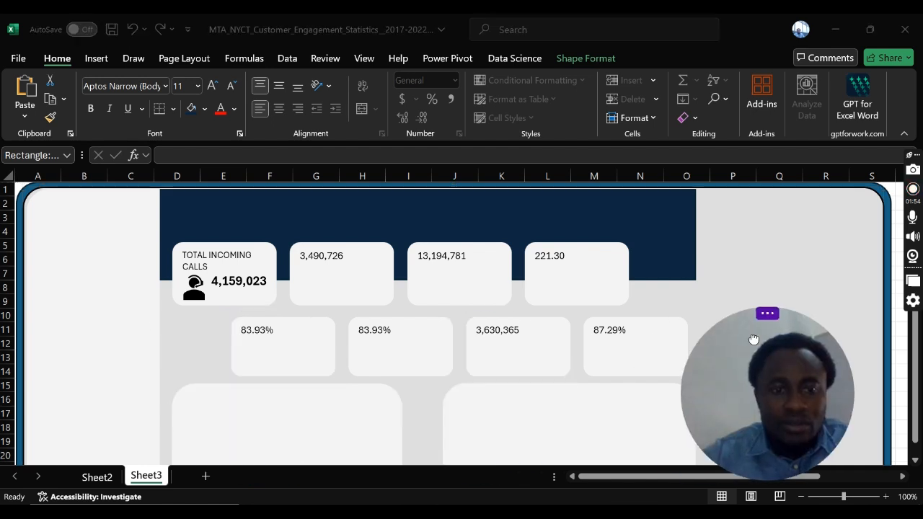
Step: Change the font color of the TOTAL INCOMING CALLS value to the dark blue theme color
{"action": "left_click", "coordinate": [202, 265]}
{"action": "left_click", "coordinate": [211, 268]}
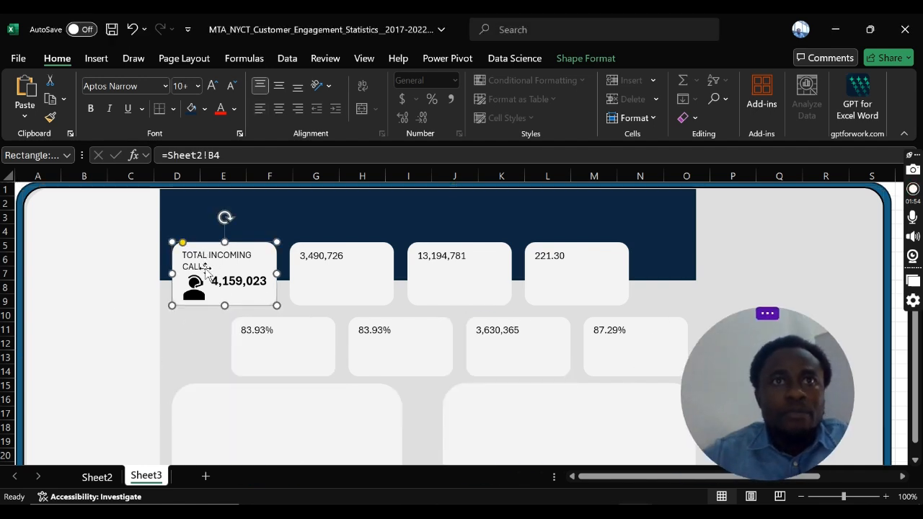
{"action": "left_click", "coordinate": [245, 281]}
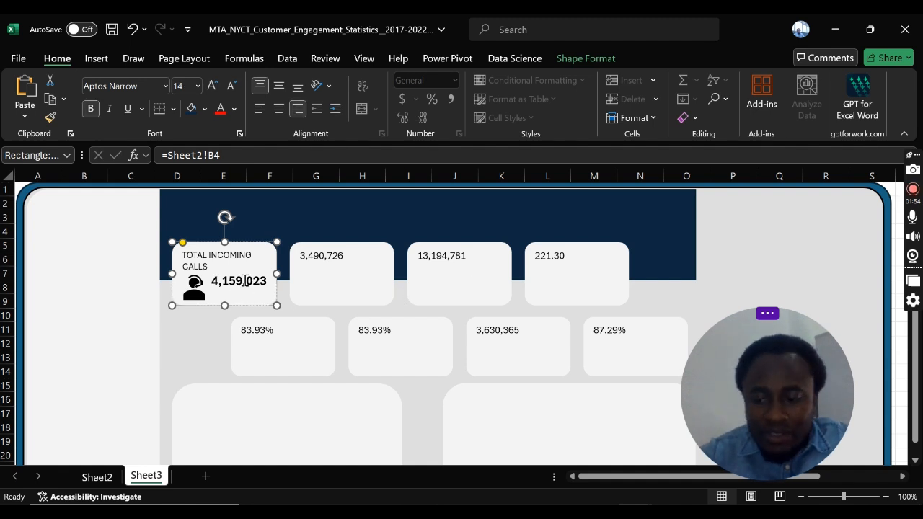
{"action": "double_click", "coordinate": [245, 282]}
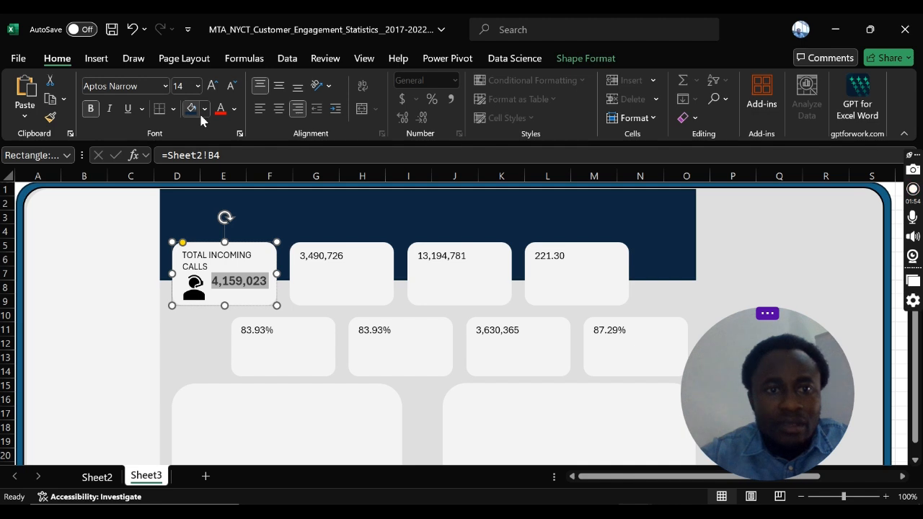
{"action": "left_click", "coordinate": [234, 109]}
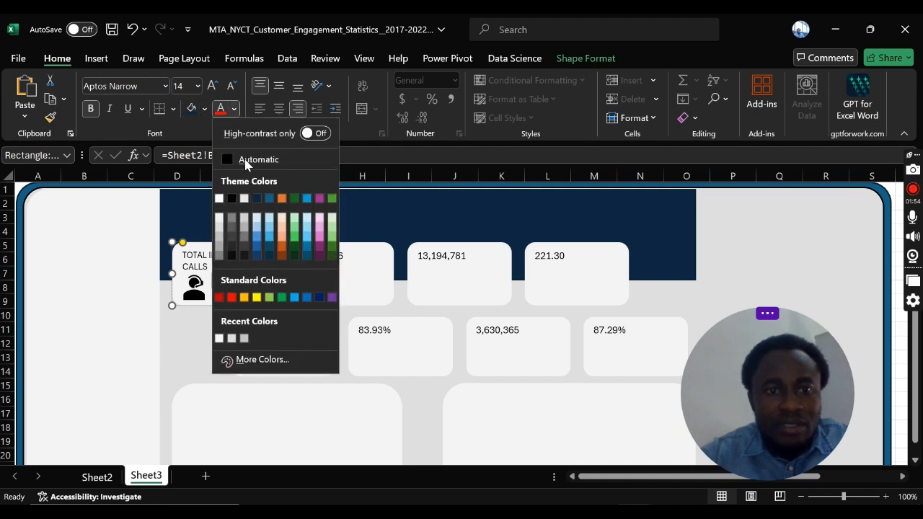
{"action": "left_click", "coordinate": [249, 199]}
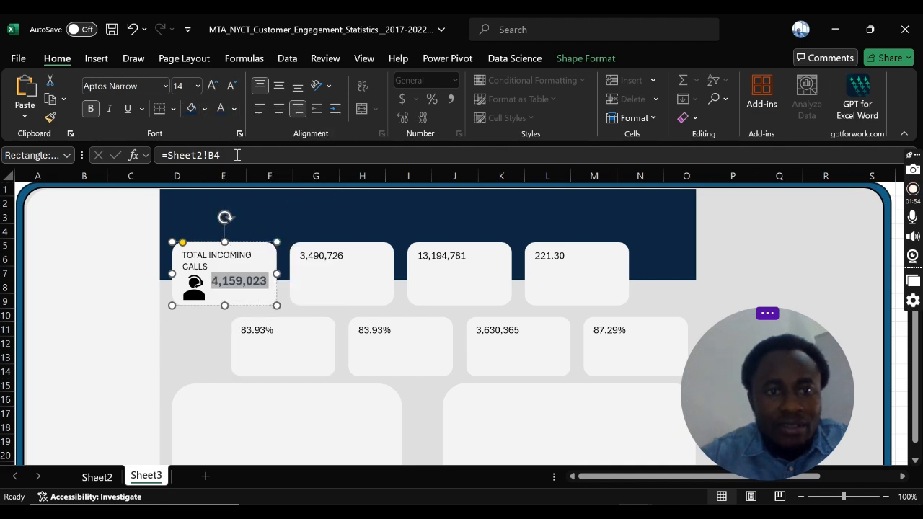
{"action": "left_click", "coordinate": [310, 274]}
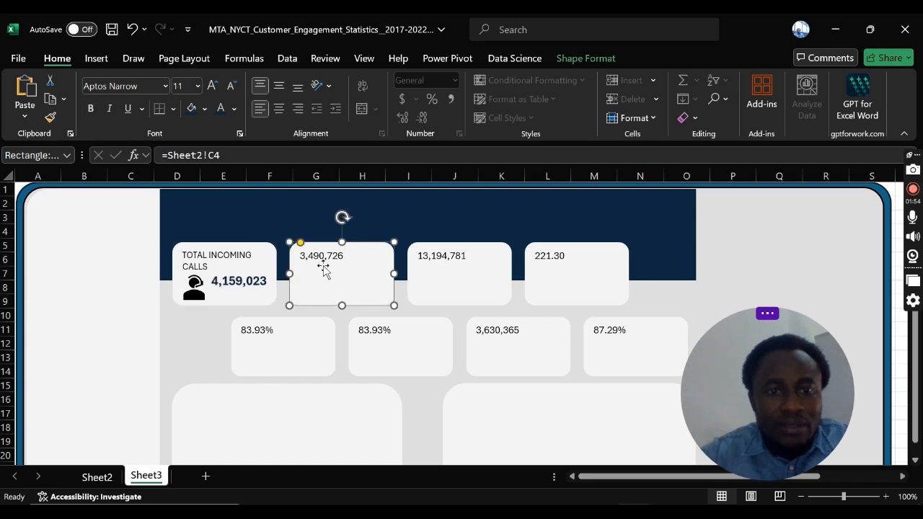
{"action": "left_click", "coordinate": [258, 273]}
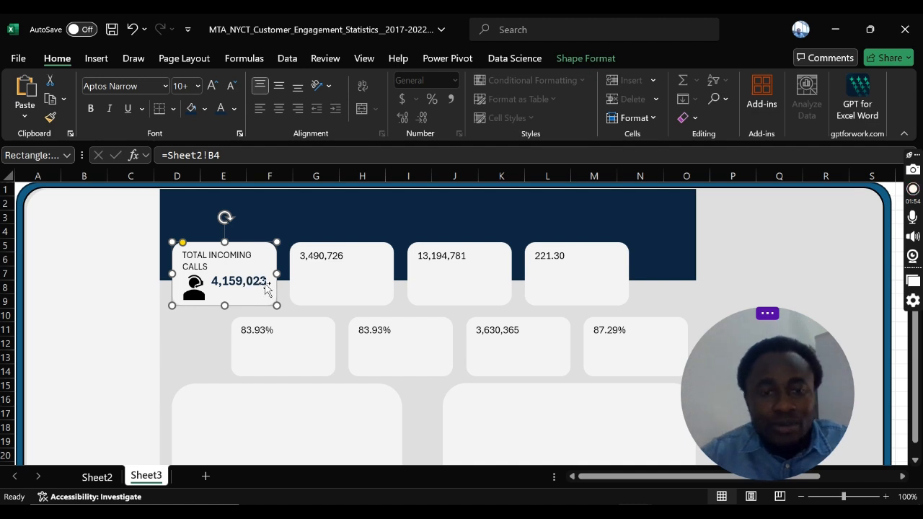
{"action": "left_click", "coordinate": [340, 298]}
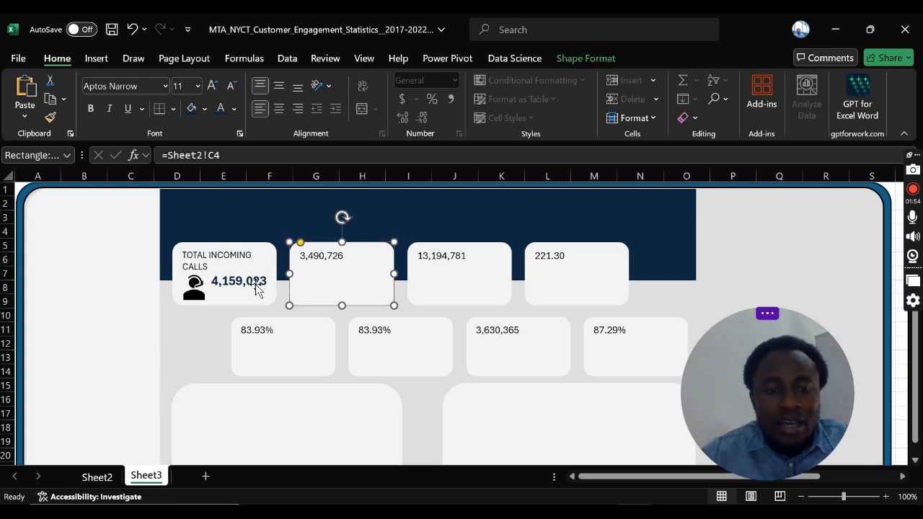
{"action": "left_click", "coordinate": [232, 274]}
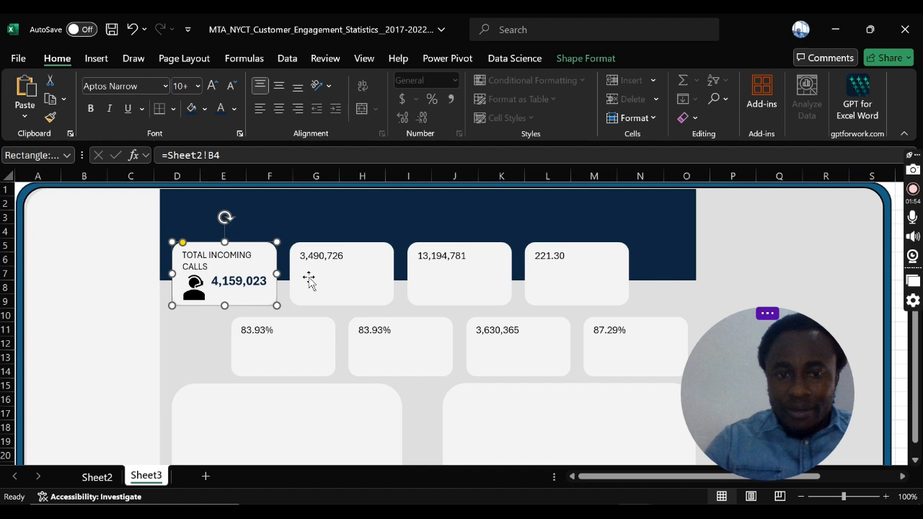
Step: Save the workbook
{"action": "left_click", "coordinate": [112, 29]}
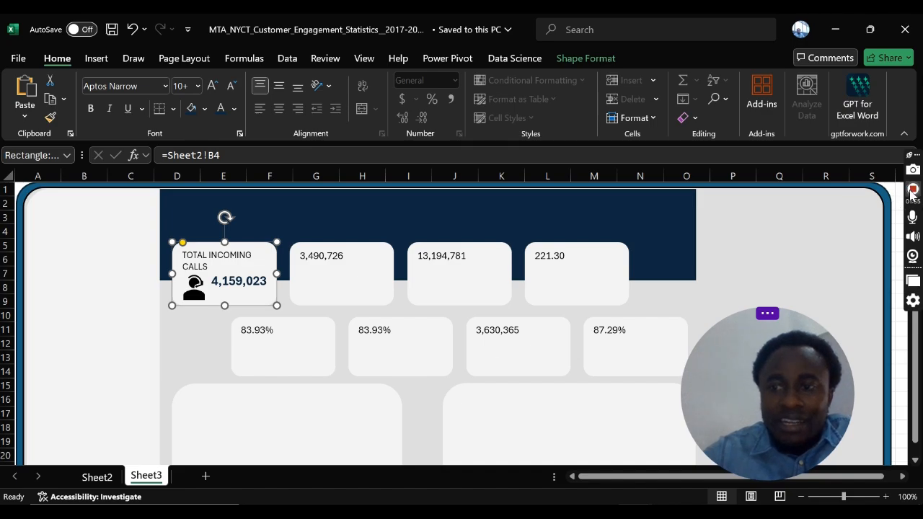
{"action": "left_click", "coordinate": [913, 190]}
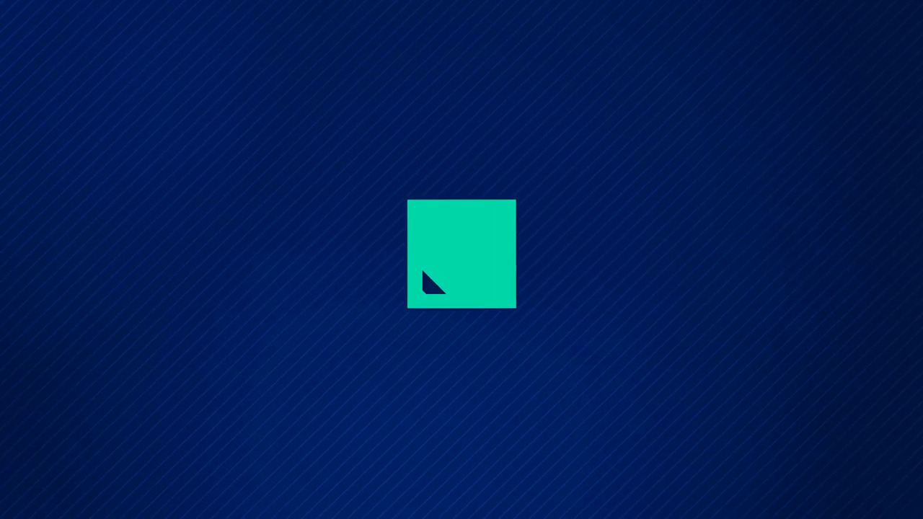